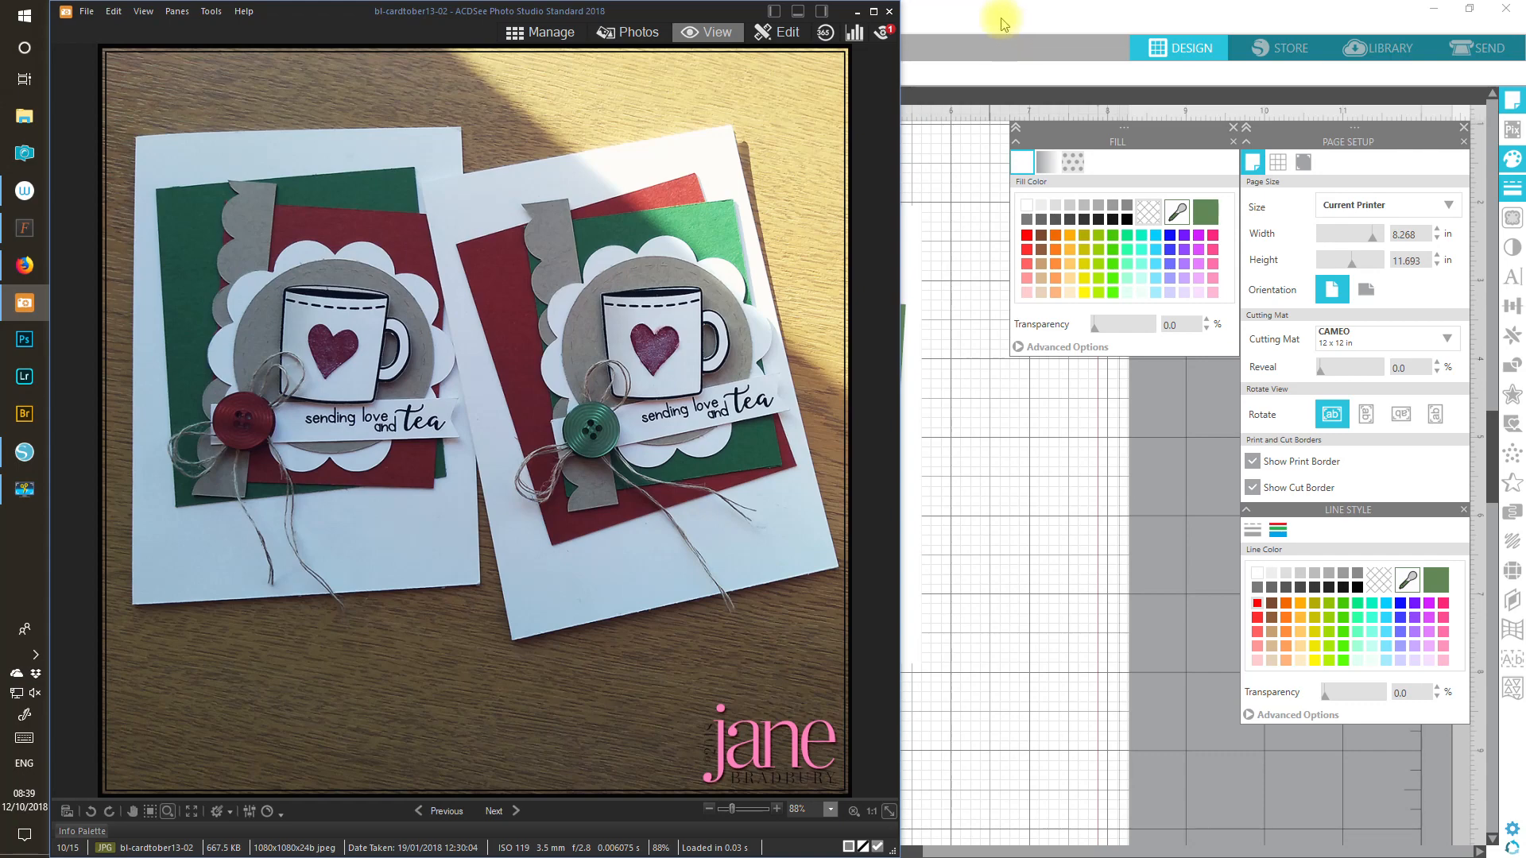
# Step: Switch to Silhouette Studio and move the entire finished card design off the page onto the grey area beside it
pyautogui.click(1001, 24)
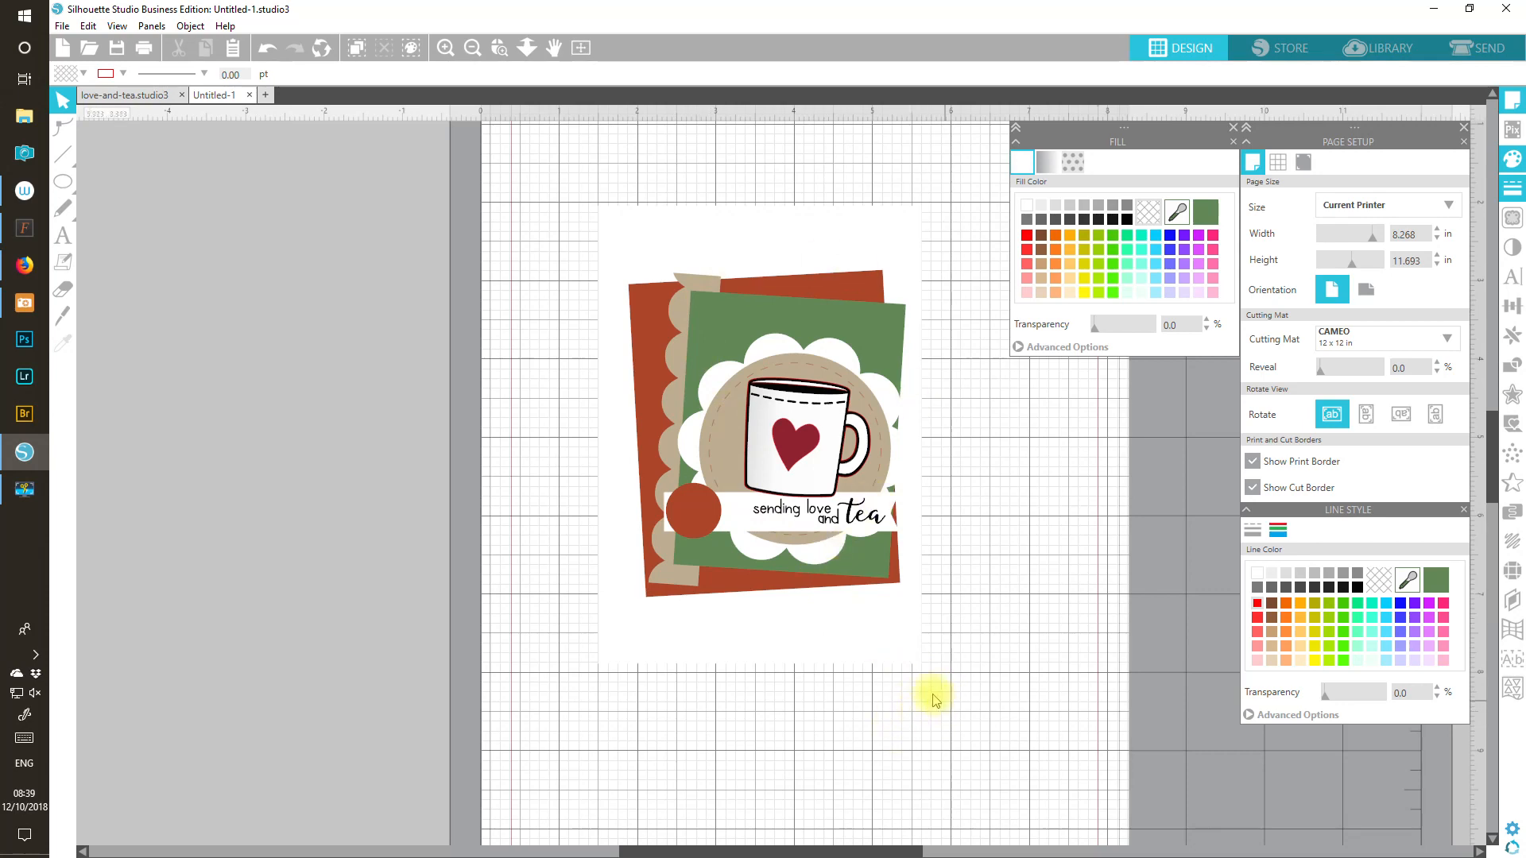
pyautogui.hotkey('ctrl', 'a')
pyautogui.moveTo(827, 303); pyautogui.dragTo(384, 269)
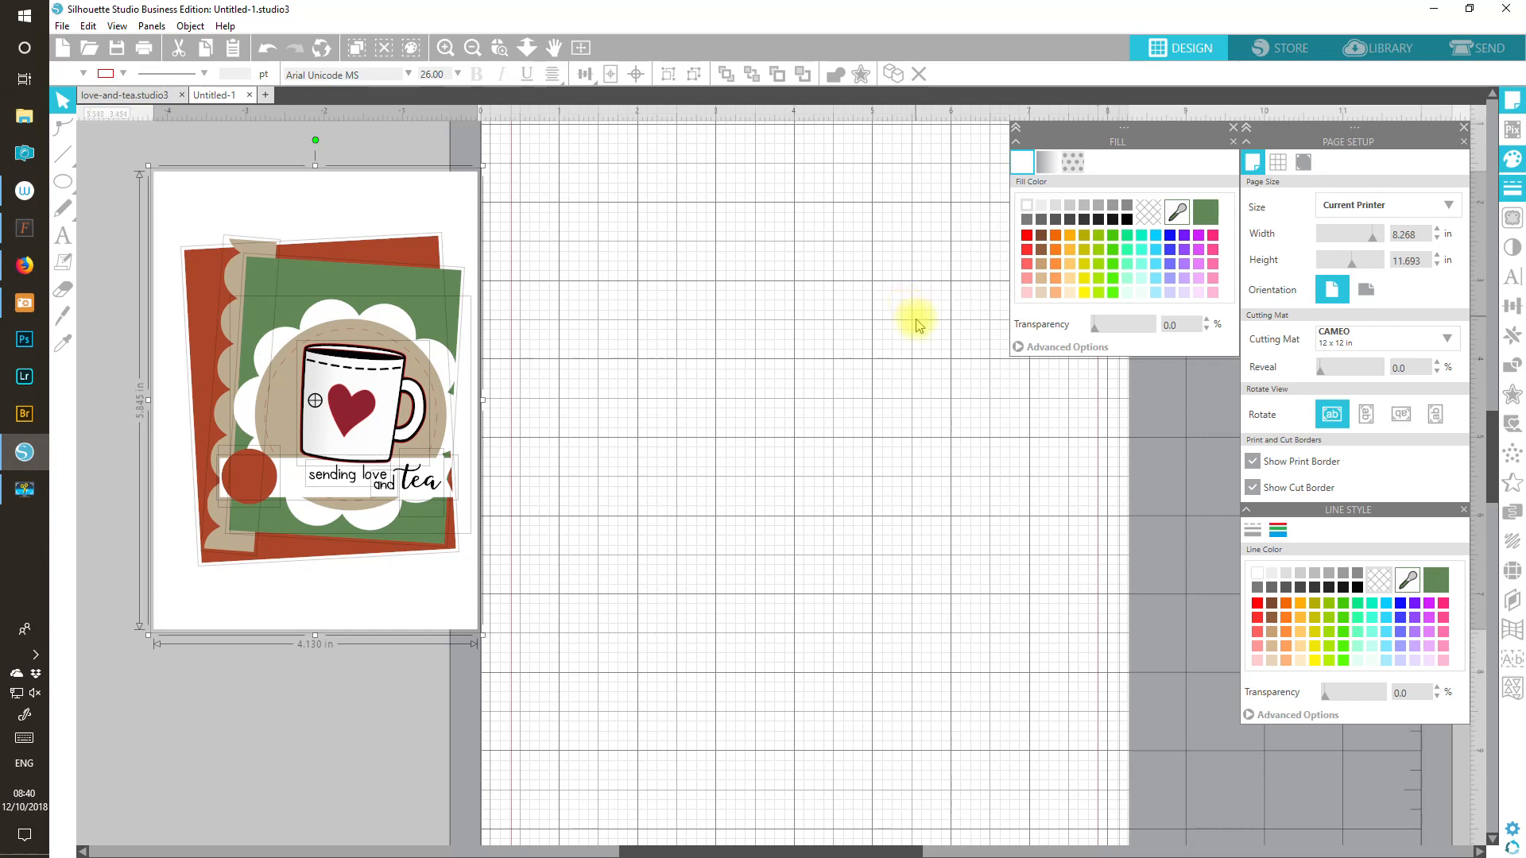
pyautogui.click(886, 394)
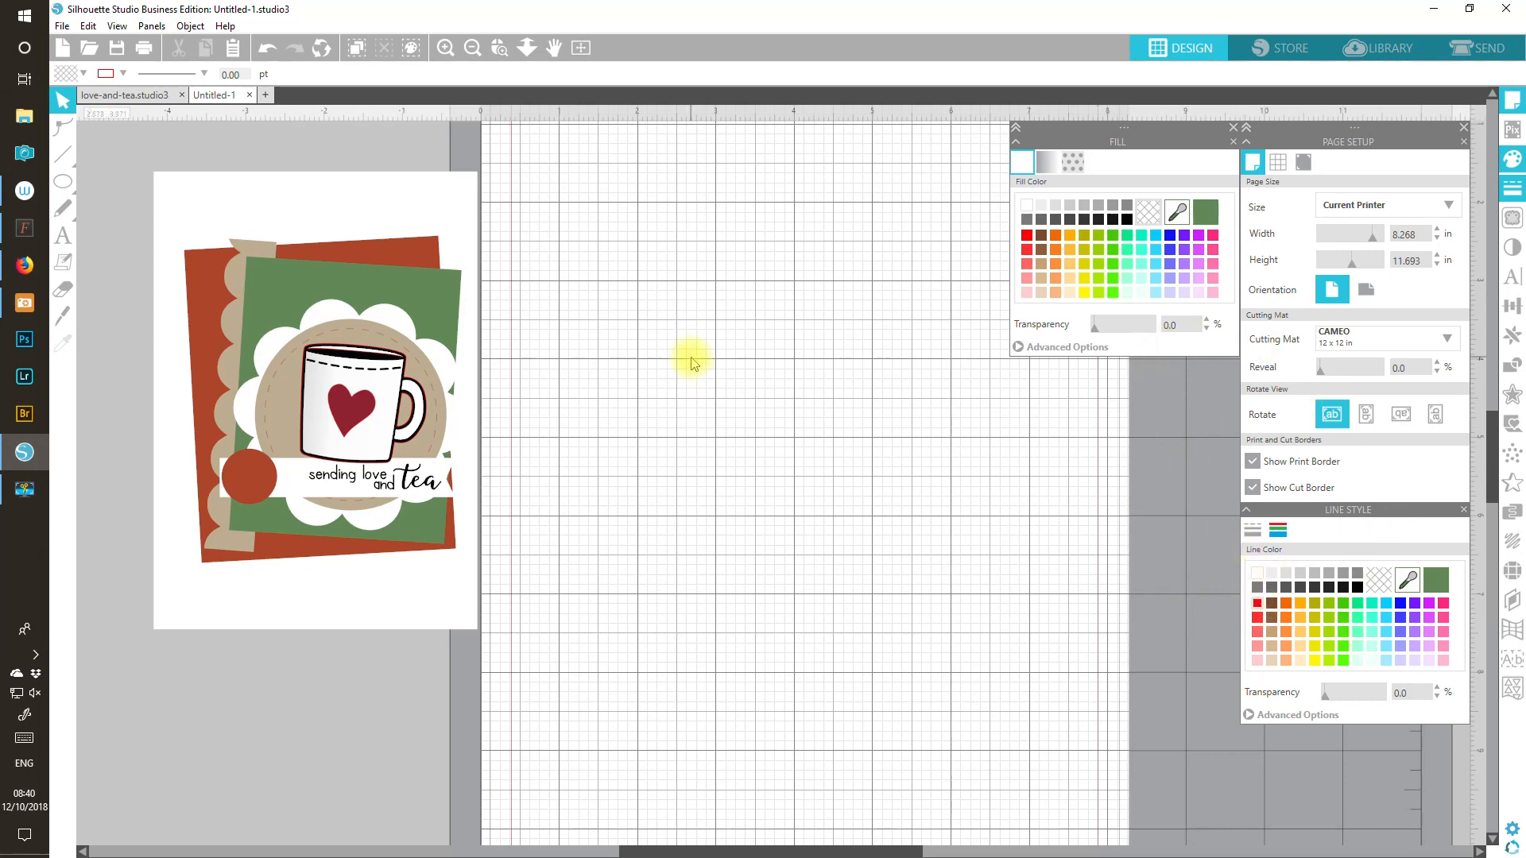
# Step: Draw a white-filled rectangle about 3.35 in wide and 5.62 in high on the page as the card base
pyautogui.moveTo(61, 185)
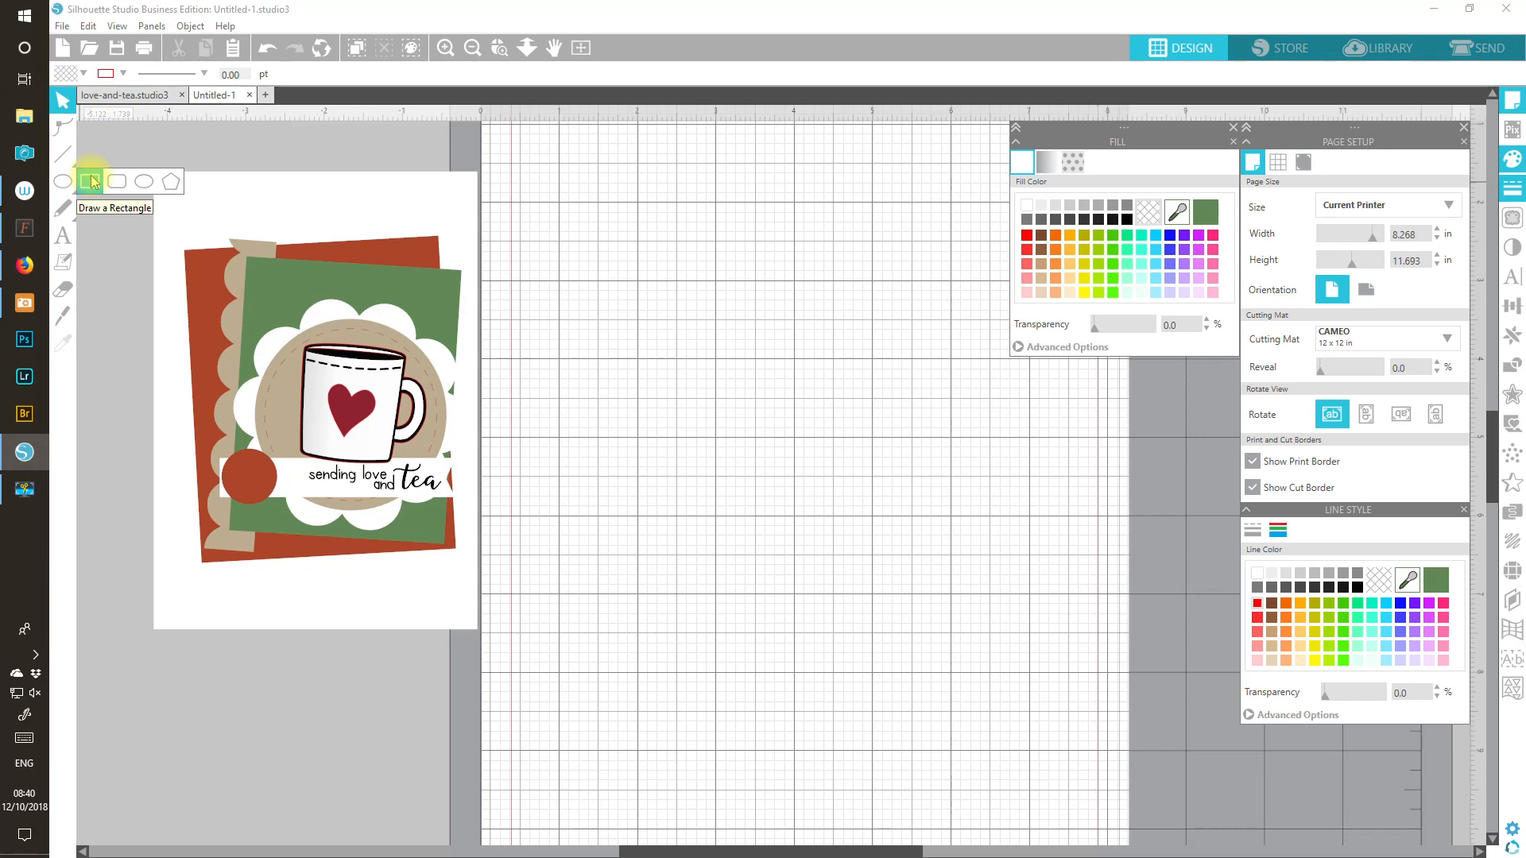
pyautogui.click(91, 182)
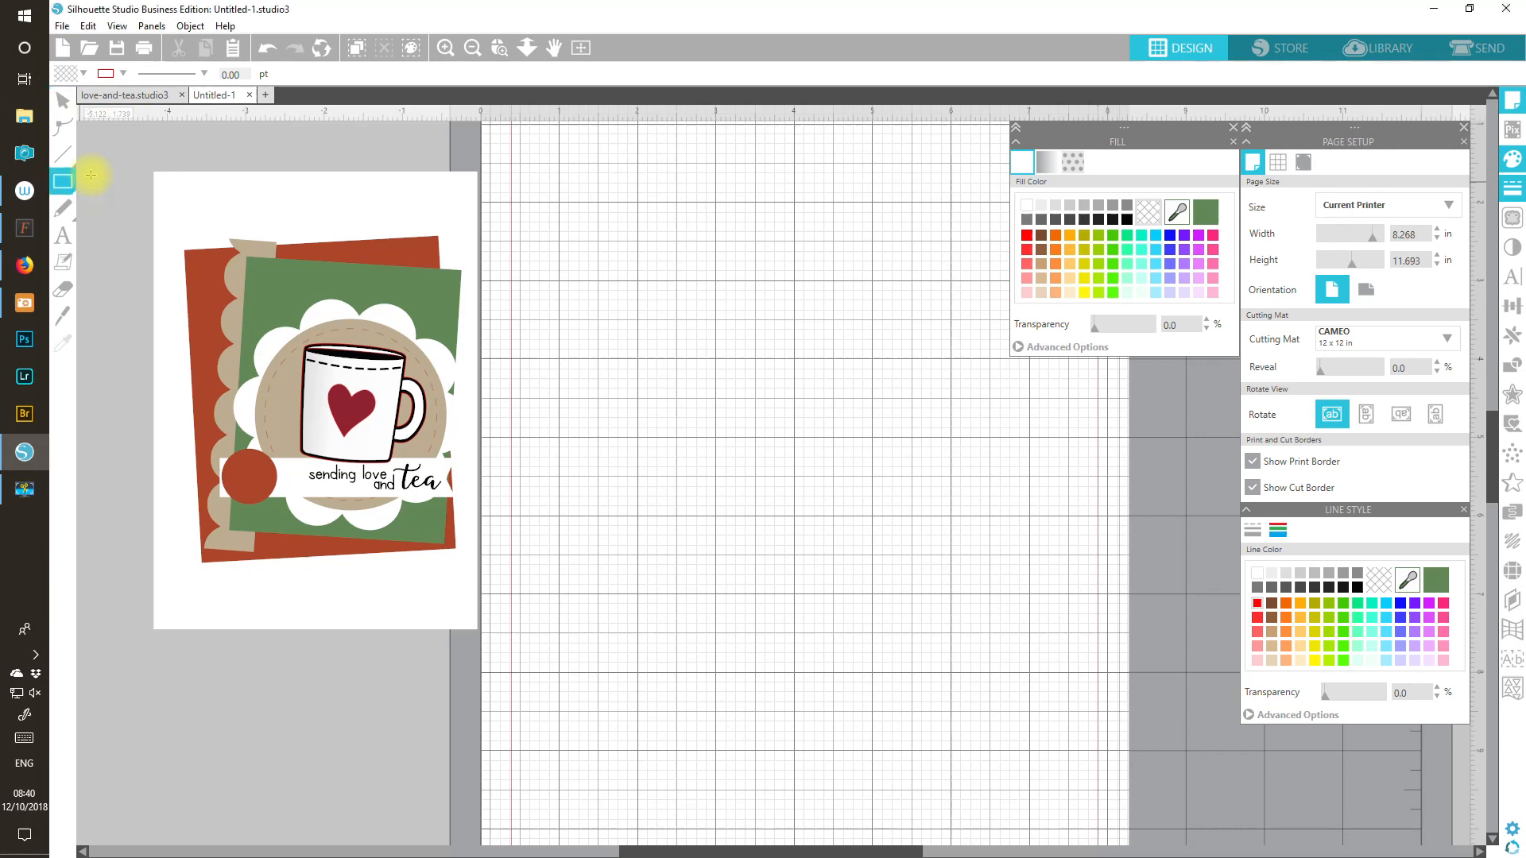
pyautogui.click(1026, 207)
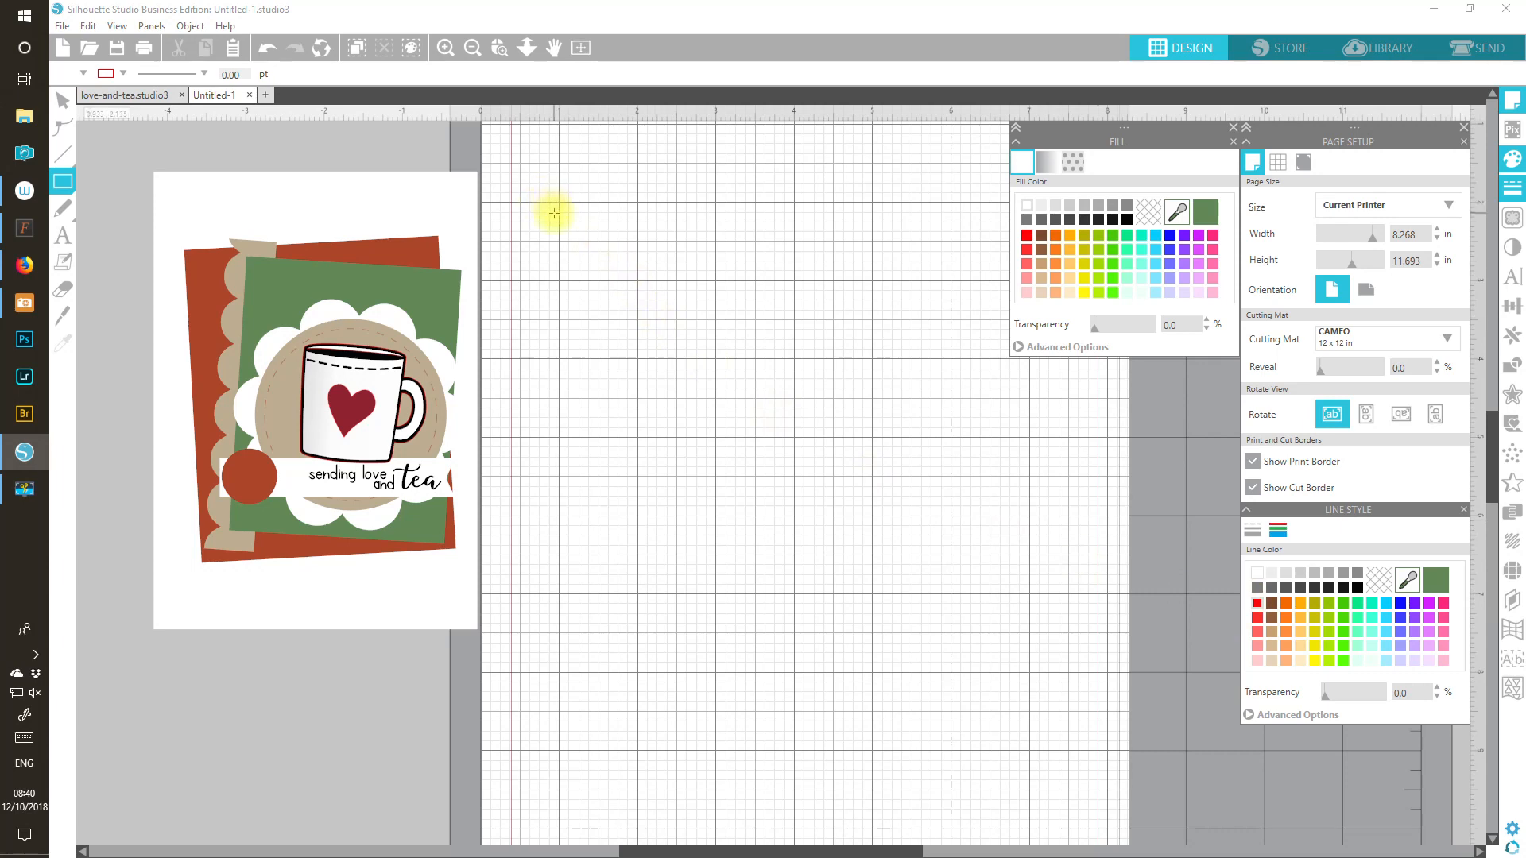
pyautogui.moveTo(557, 203); pyautogui.dragTo(821, 642)
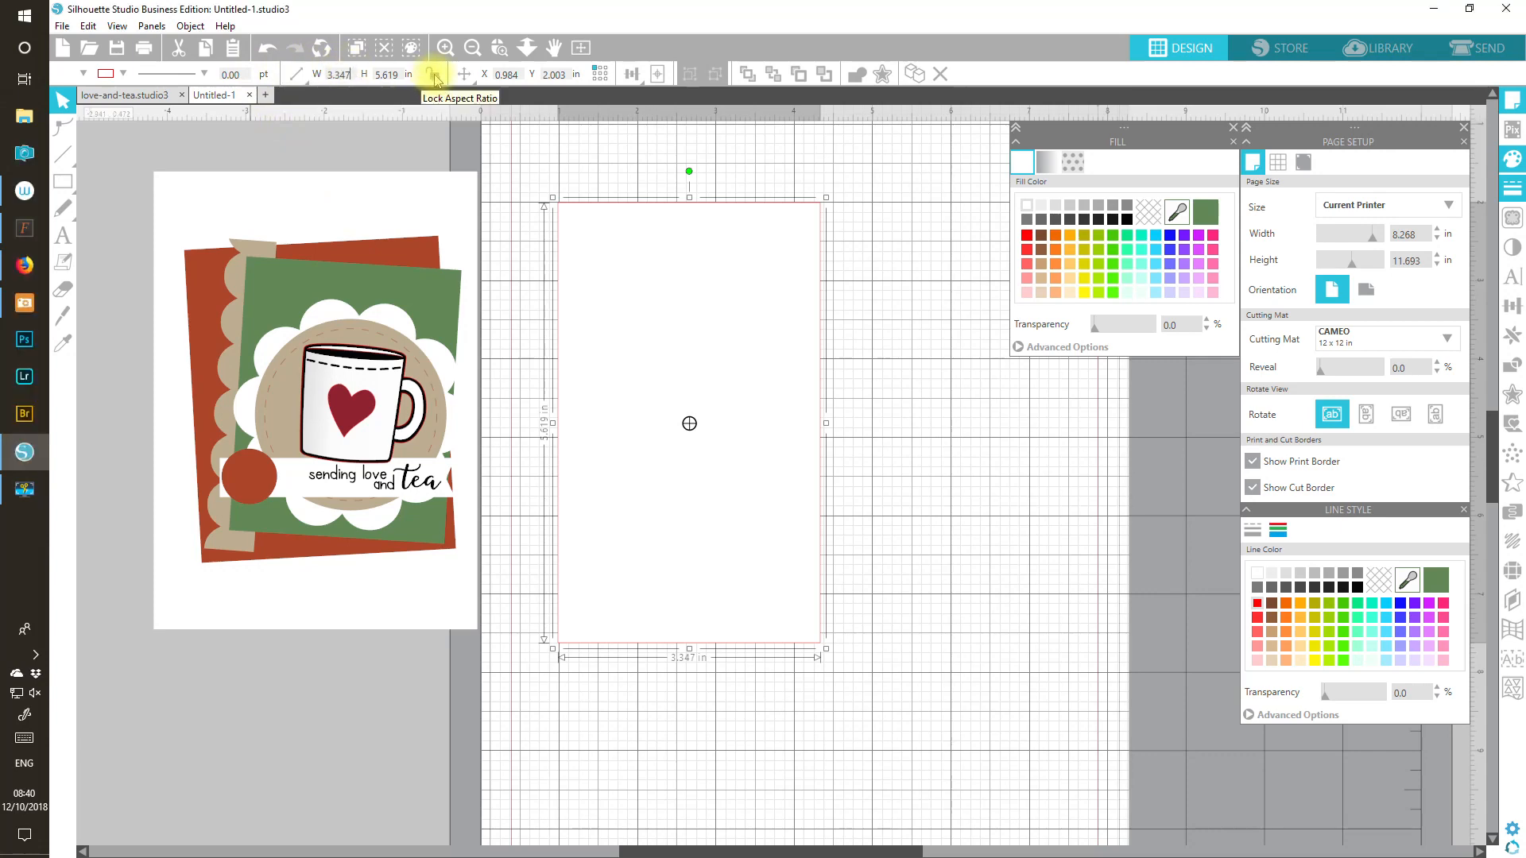
# Step: Resize the card base rectangle to 4.13 in wide by 5.845 in high and move it up near the page's top-left grid lines
pyautogui.doubleClick(337, 74)
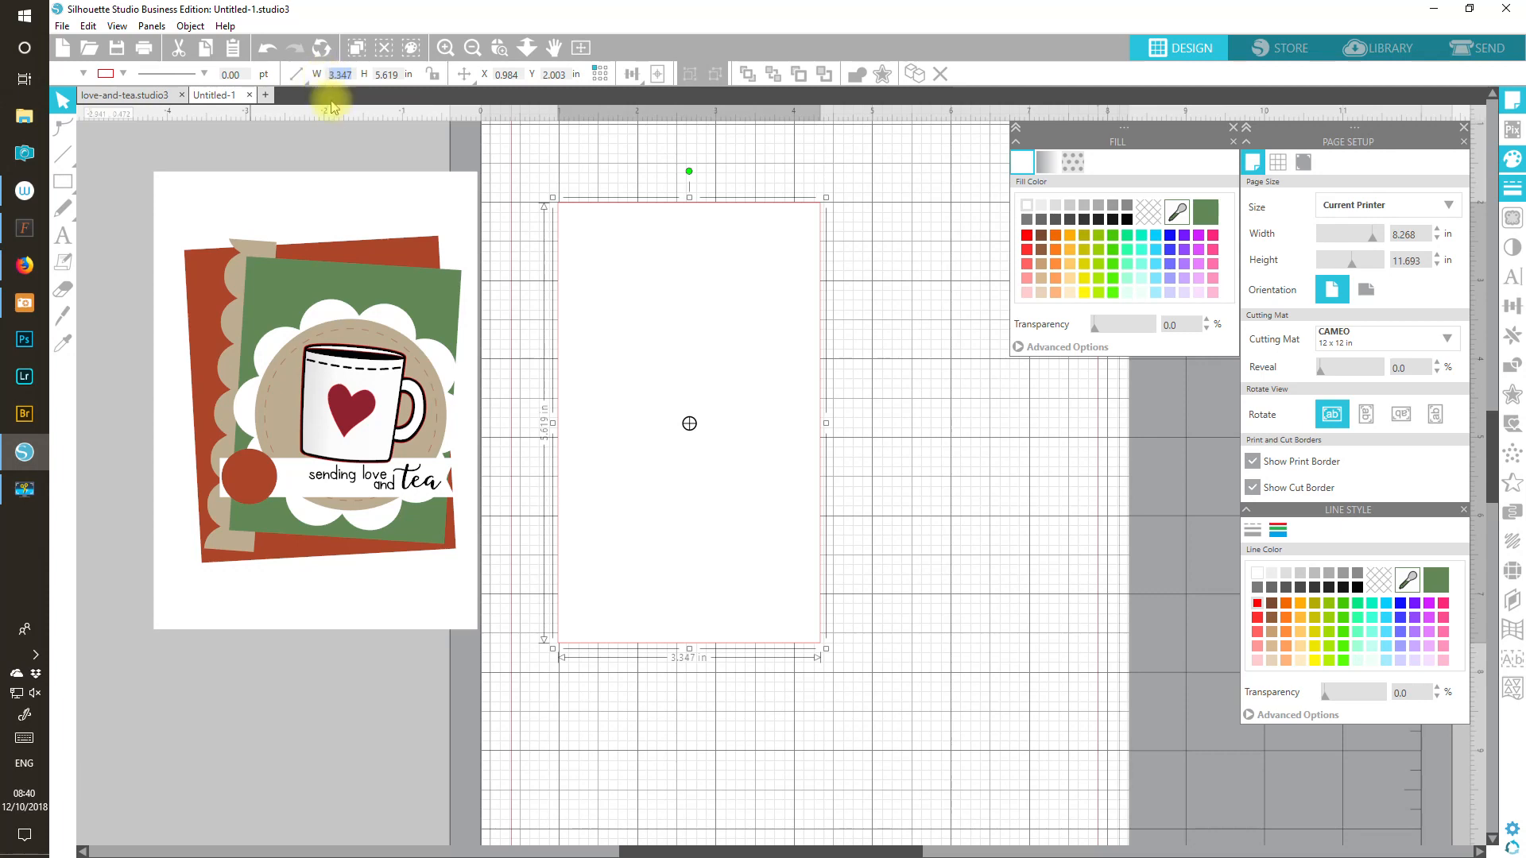
pyautogui.write('4.13')
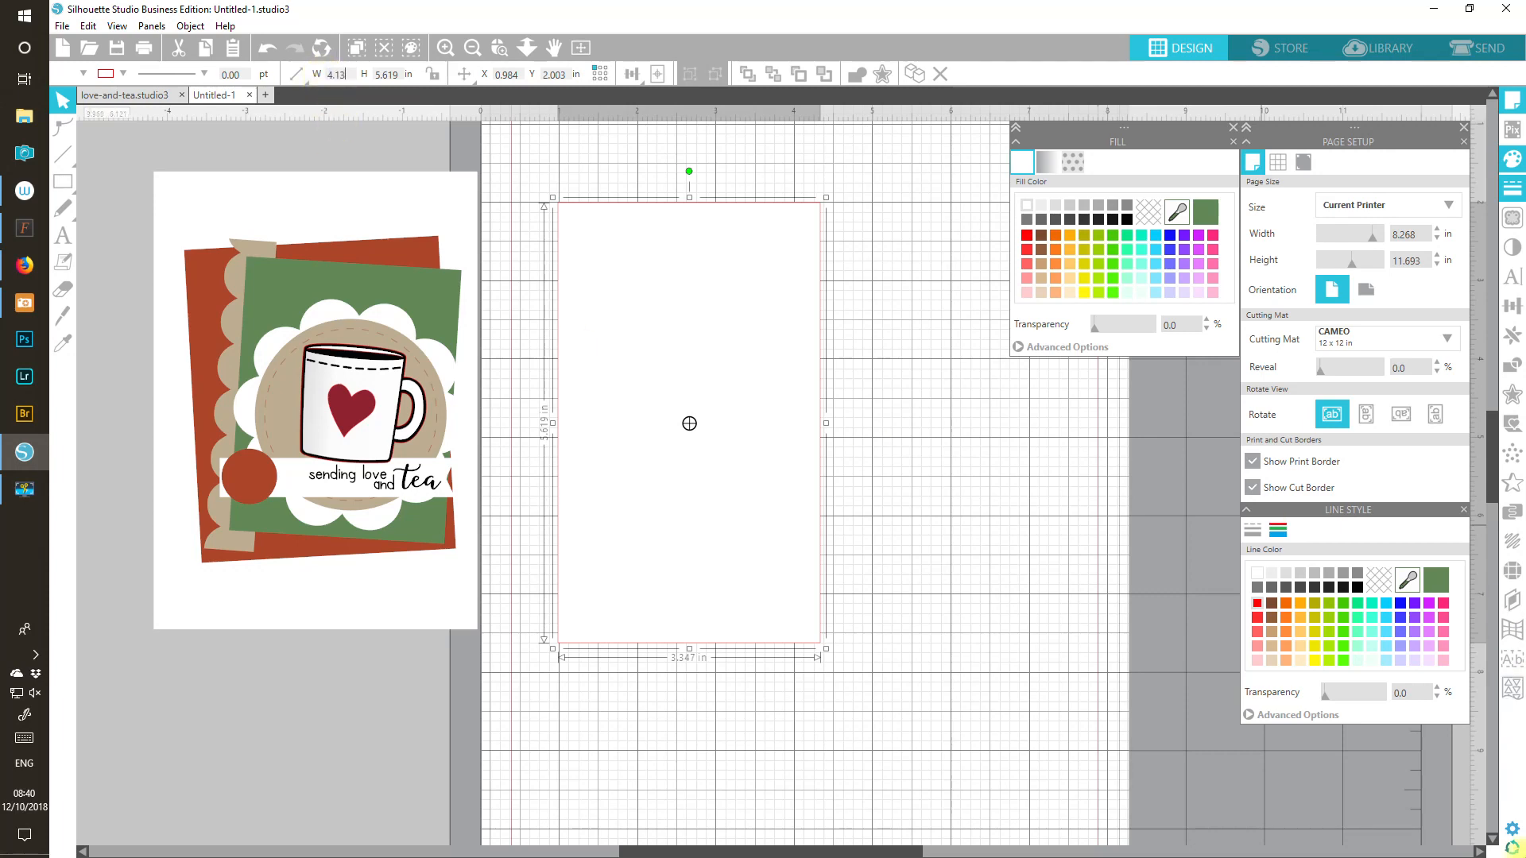
pyautogui.press('Tab')
pyautogui.write('5.8')
pyautogui.press('Return')
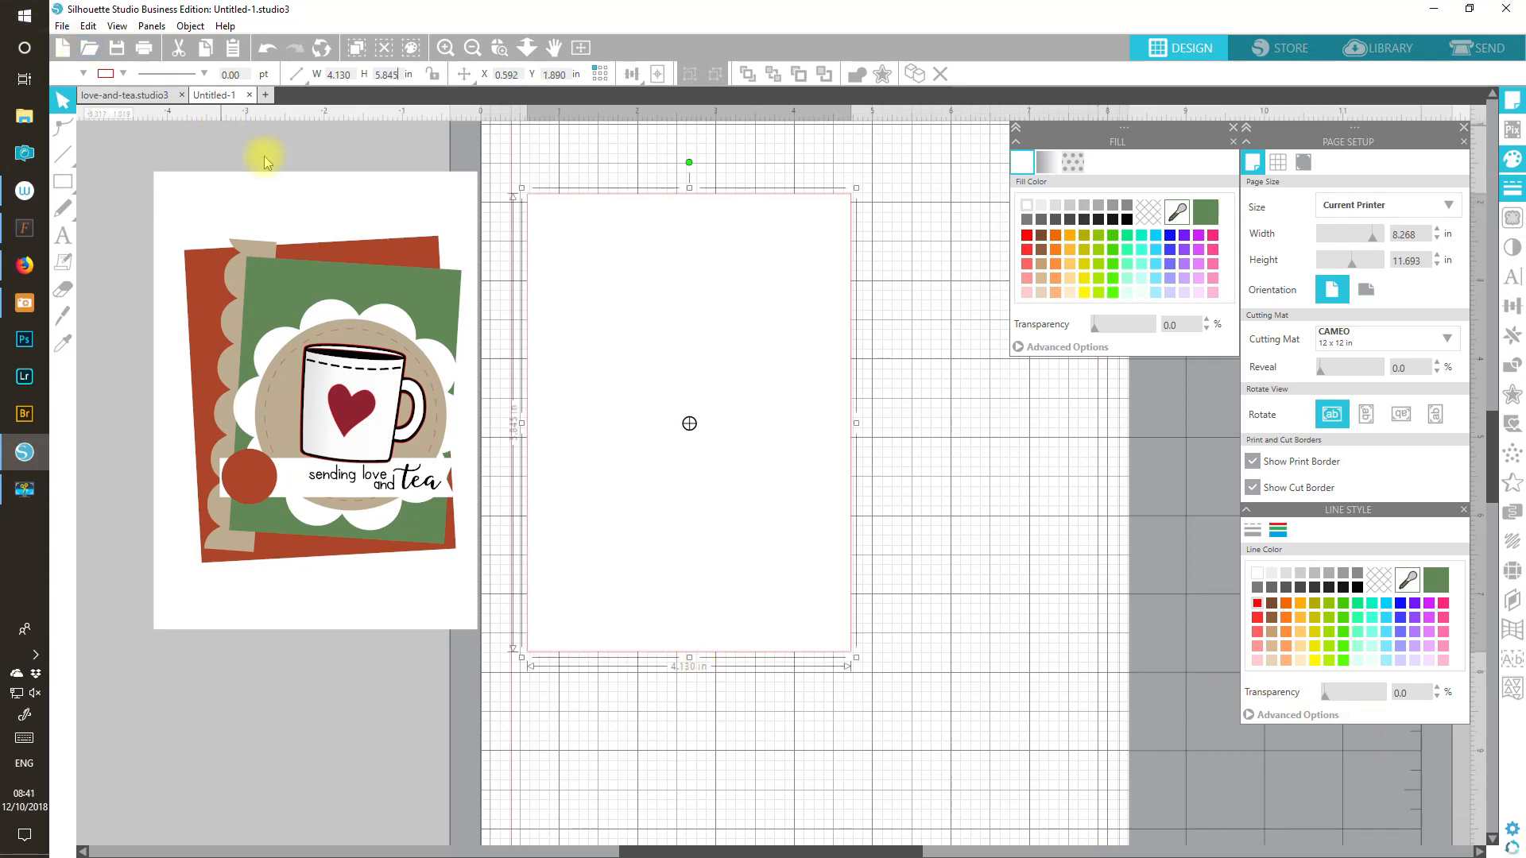
pyautogui.moveTo(623, 249); pyautogui.dragTo(659, 229)
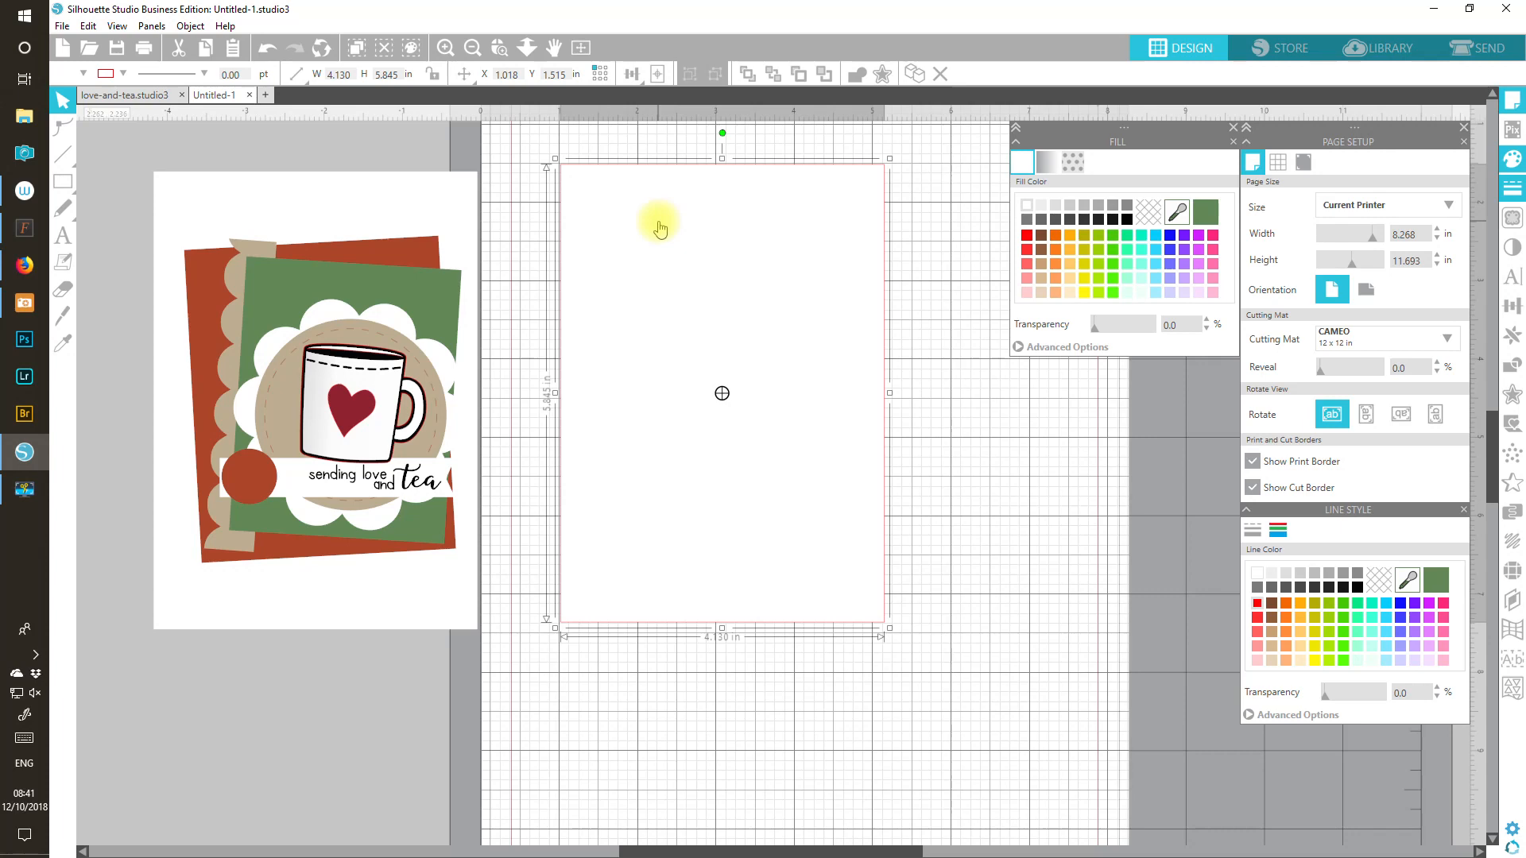
pyautogui.moveTo(660, 229); pyautogui.dragTo(659, 228)
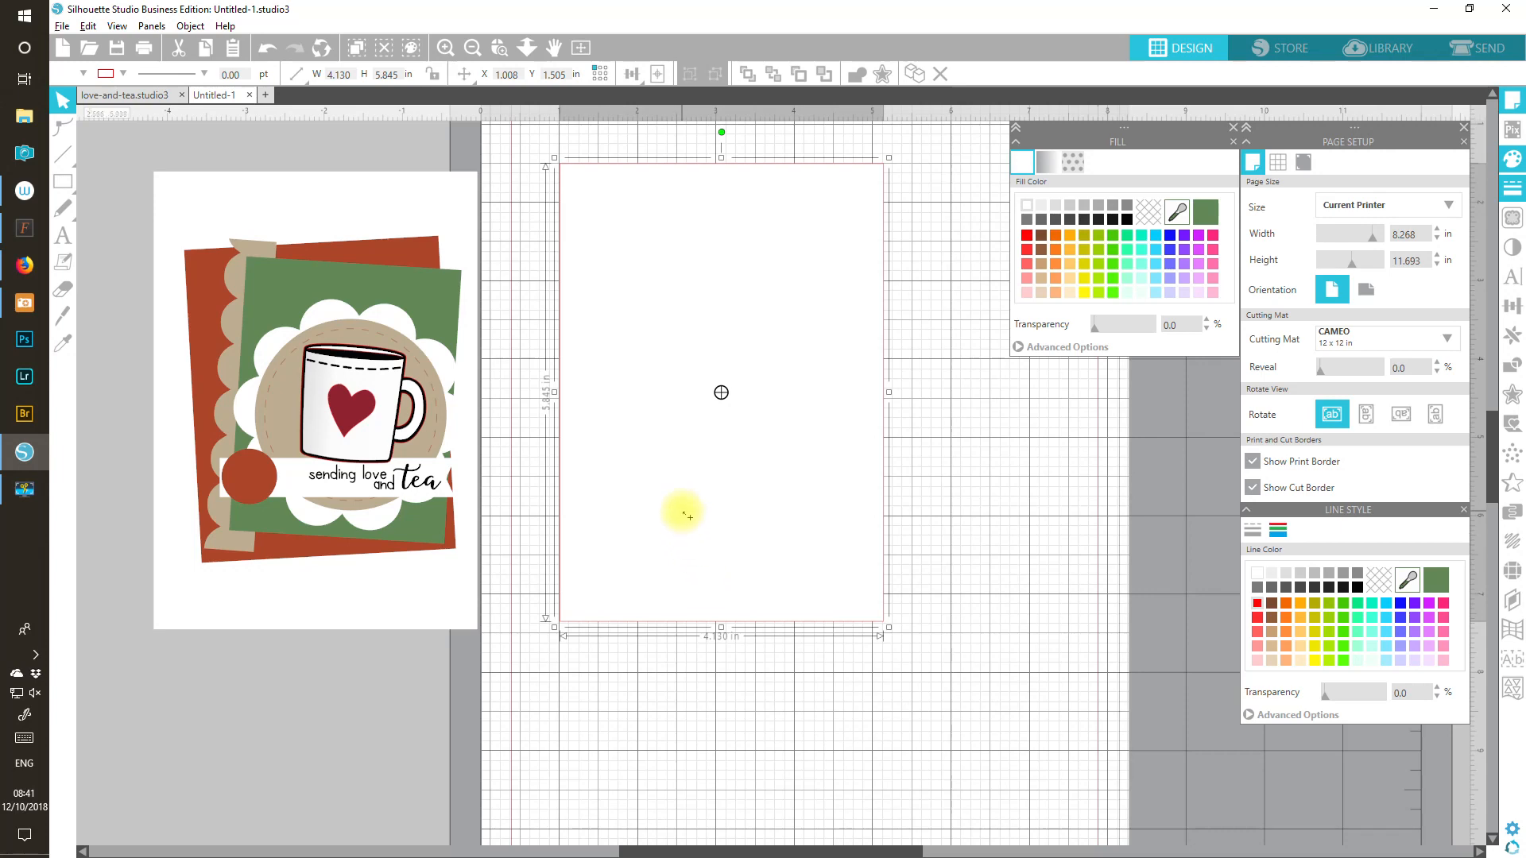
# Step: Duplicate the card base rectangle and resize the copy to 3.25 in wide by 4 in high, matching the reference card's red panel
pyautogui.moveTo(681, 514); pyautogui.dragTo(709, 552)
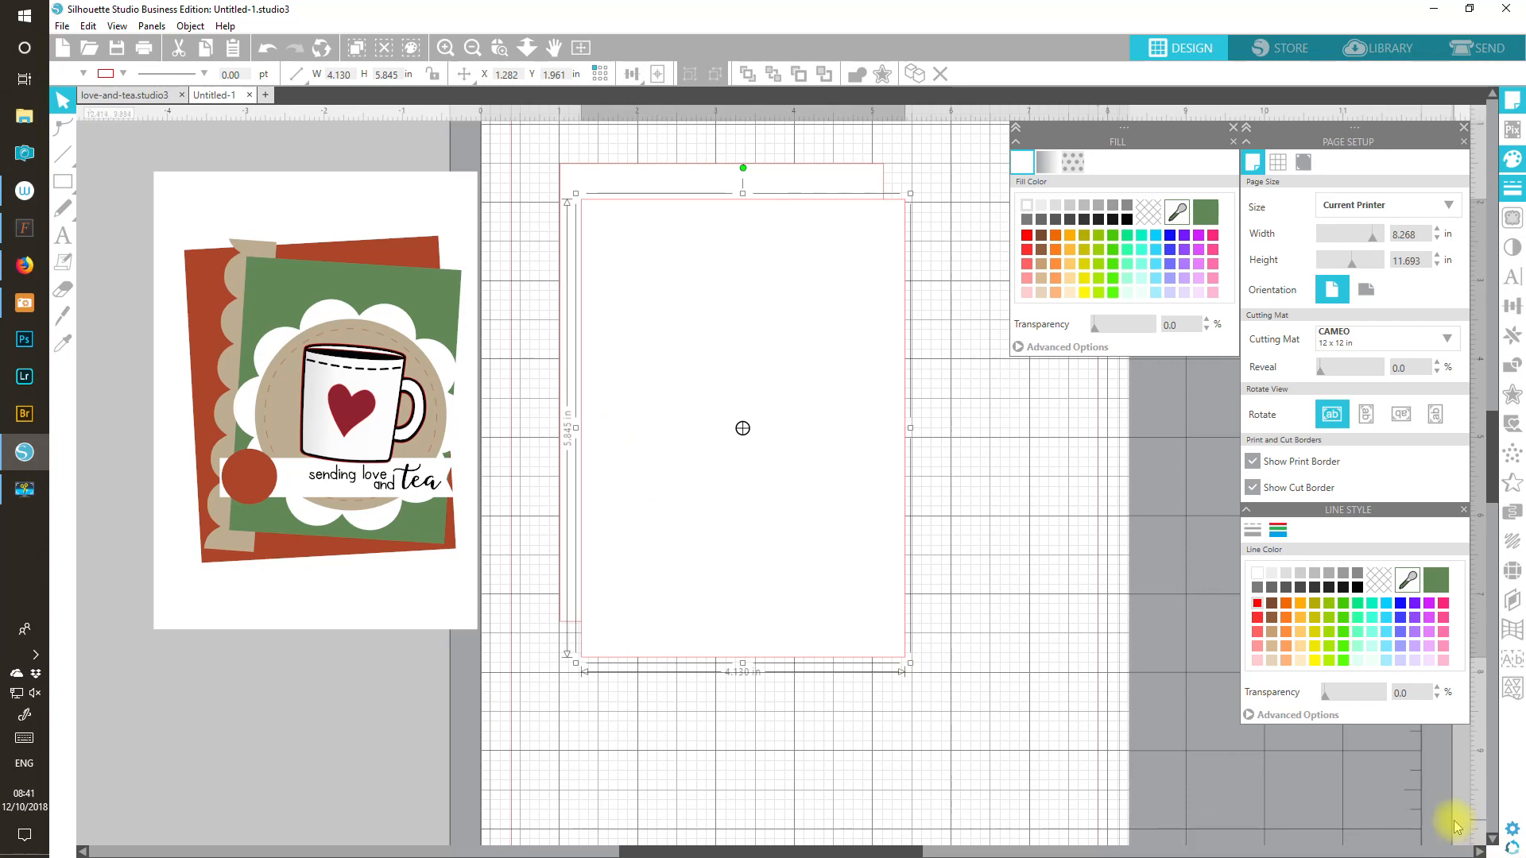
pyautogui.click(381, 255)
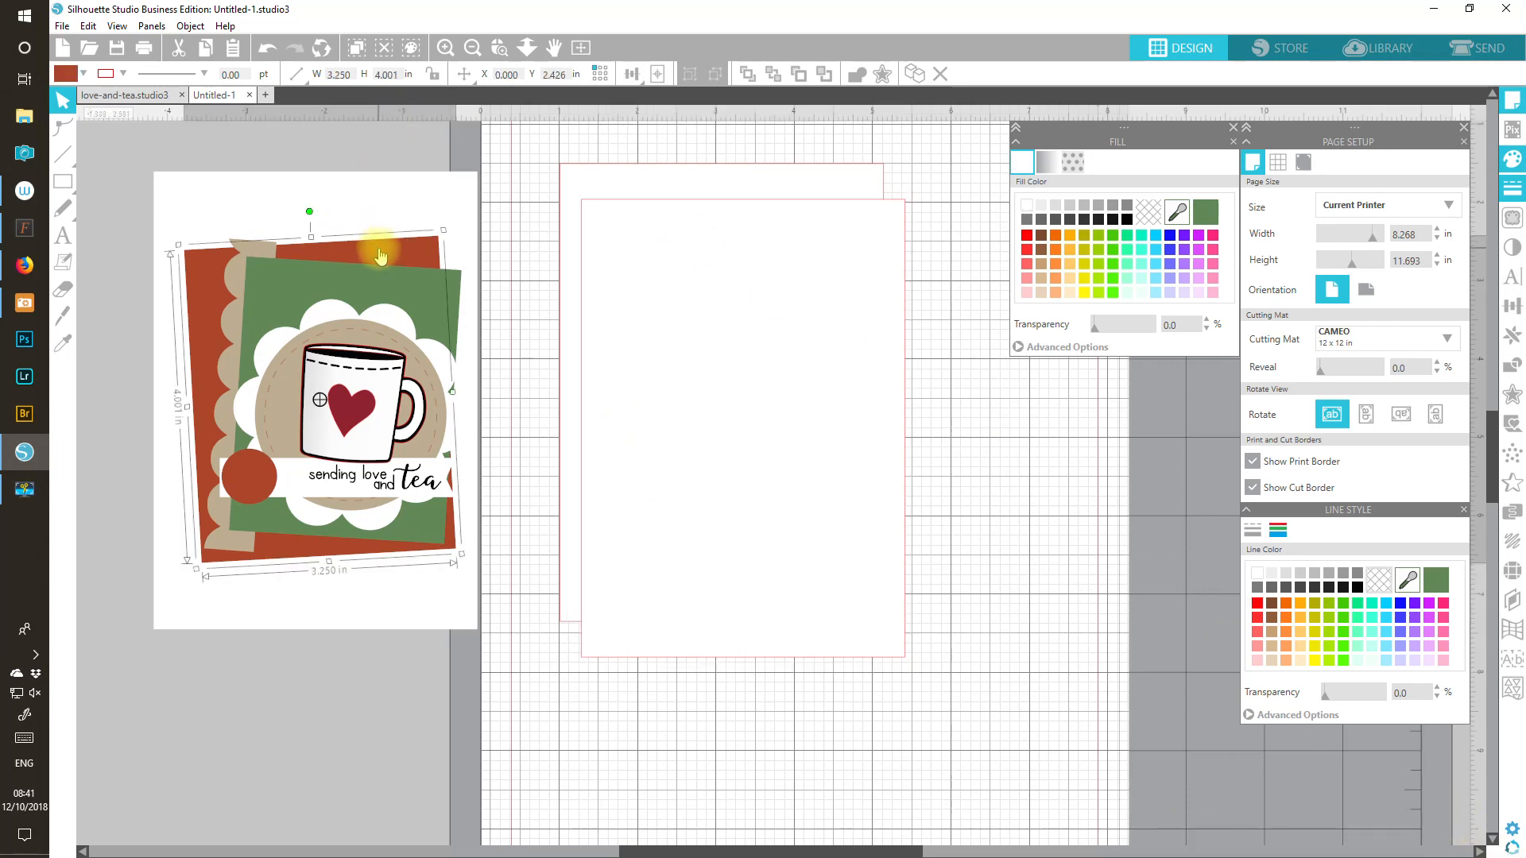
pyautogui.click(743, 429)
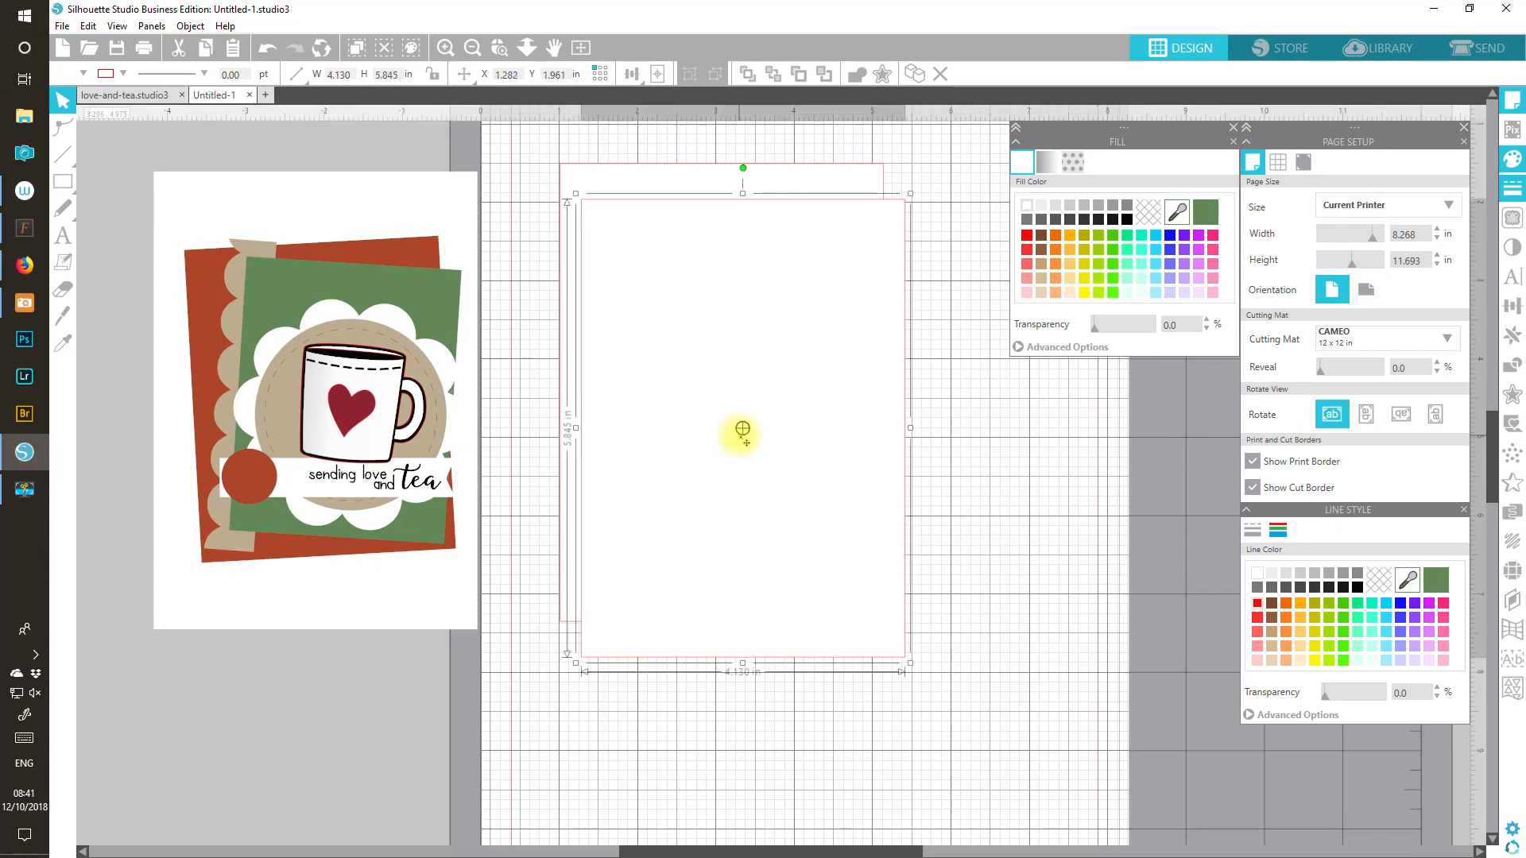
pyautogui.click(333, 75)
pyautogui.write('3')
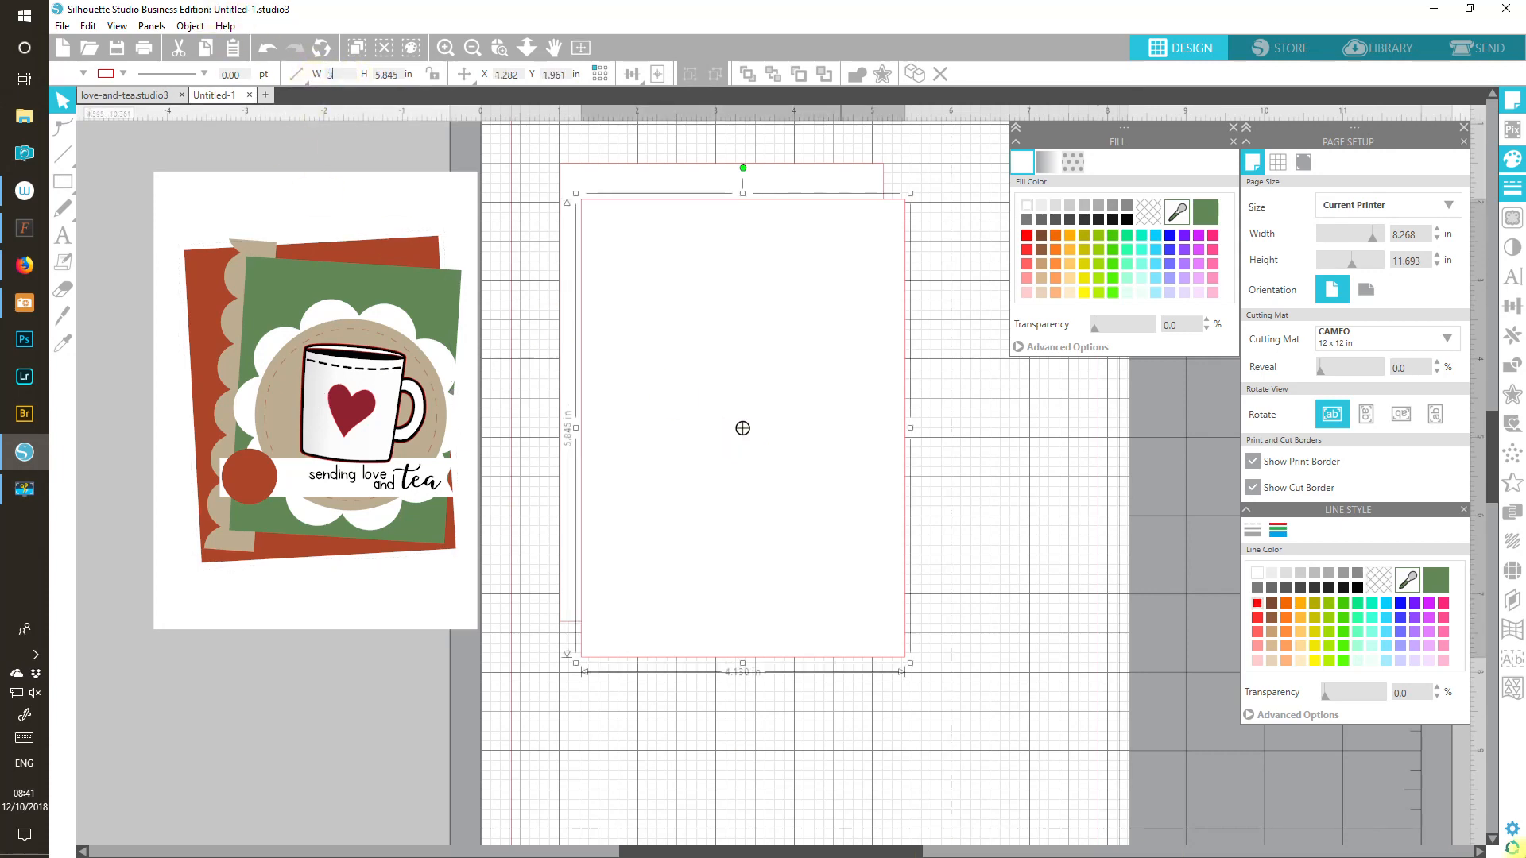
pyautogui.write('.24')
pyautogui.write('5')
pyautogui.press('Tab')
pyautogui.write('4')
pyautogui.press('Return')
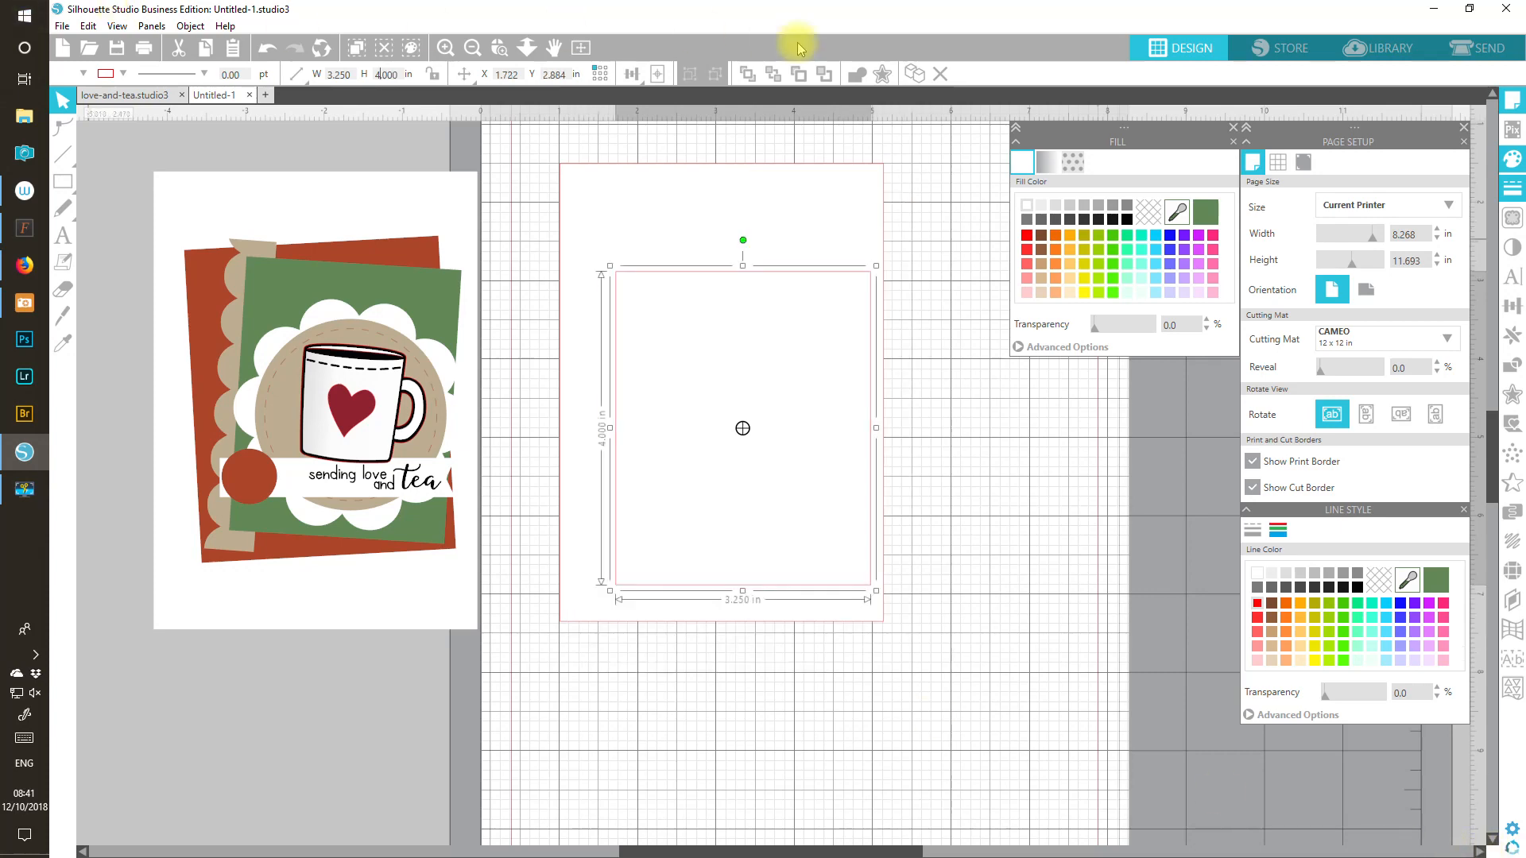
# Step: Fill the smaller rectangle with the rust red sampled from the reference card and position it within the card base
pyautogui.click(1177, 210)
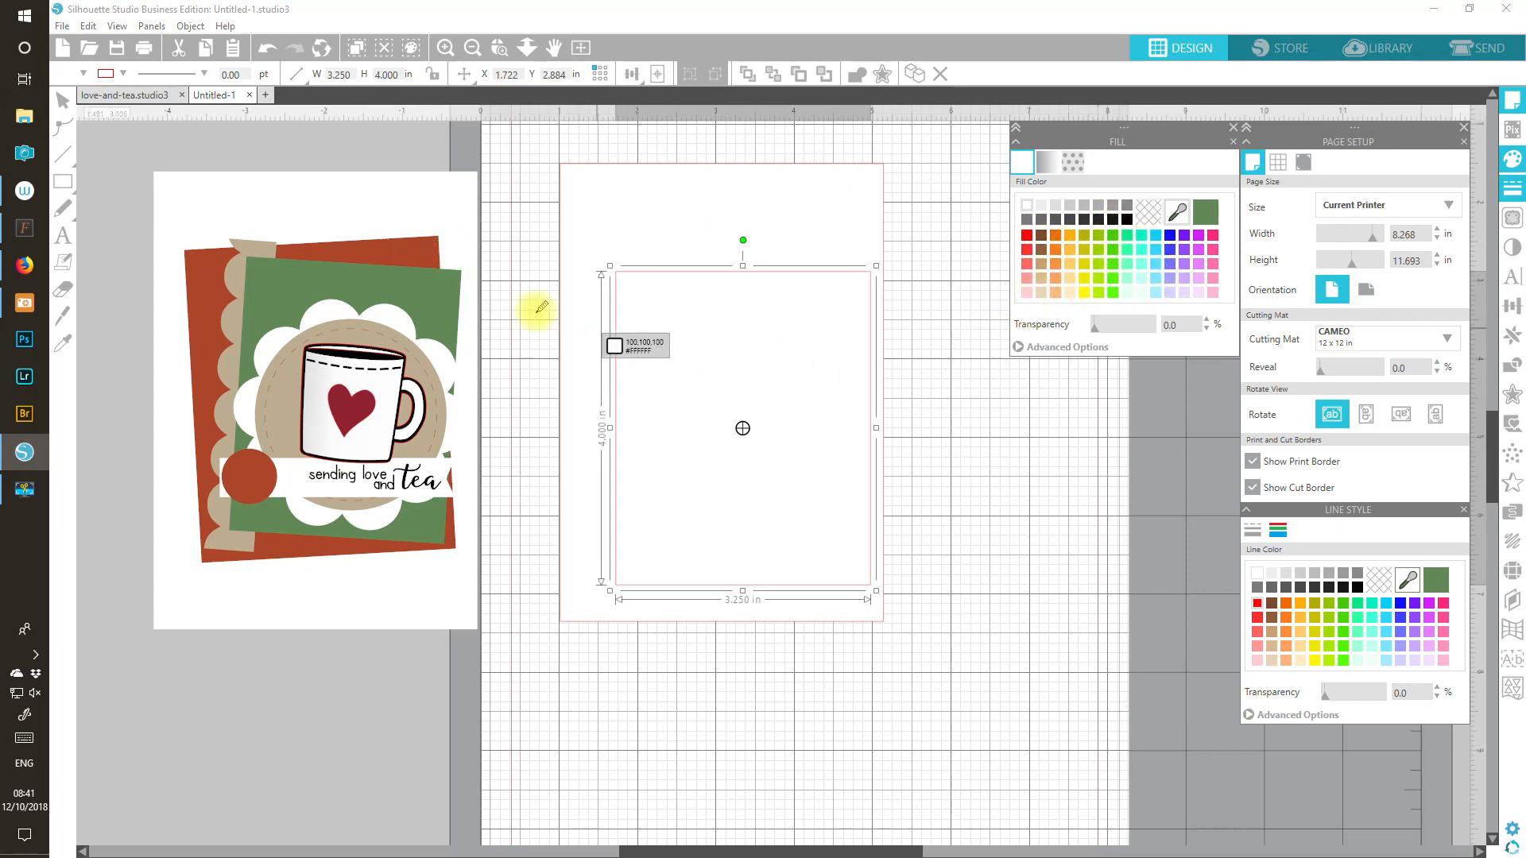
pyautogui.click(390, 252)
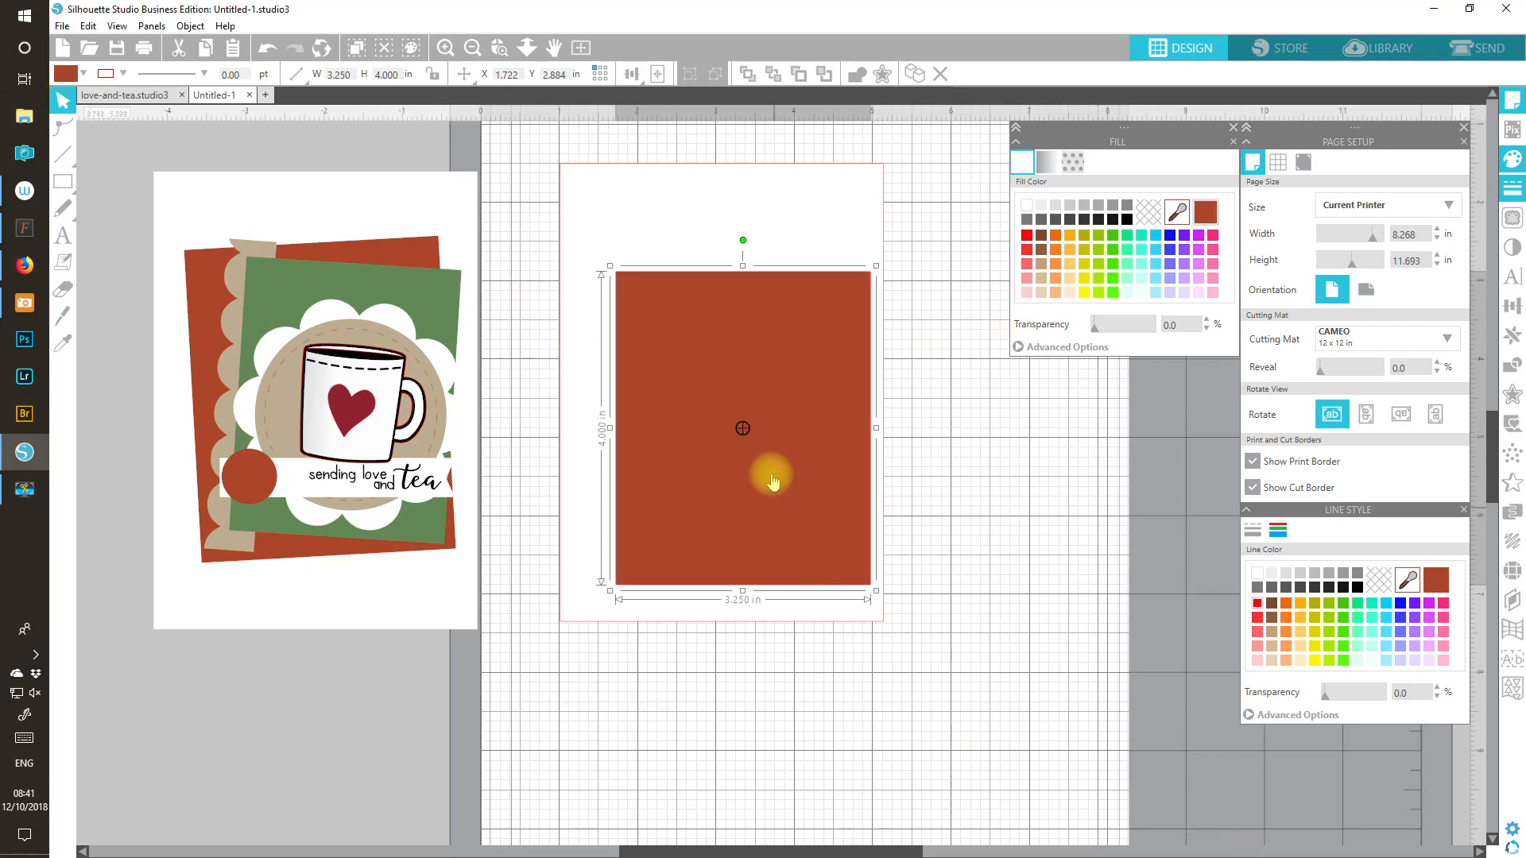
pyautogui.moveTo(808, 427); pyautogui.dragTo(786, 386)
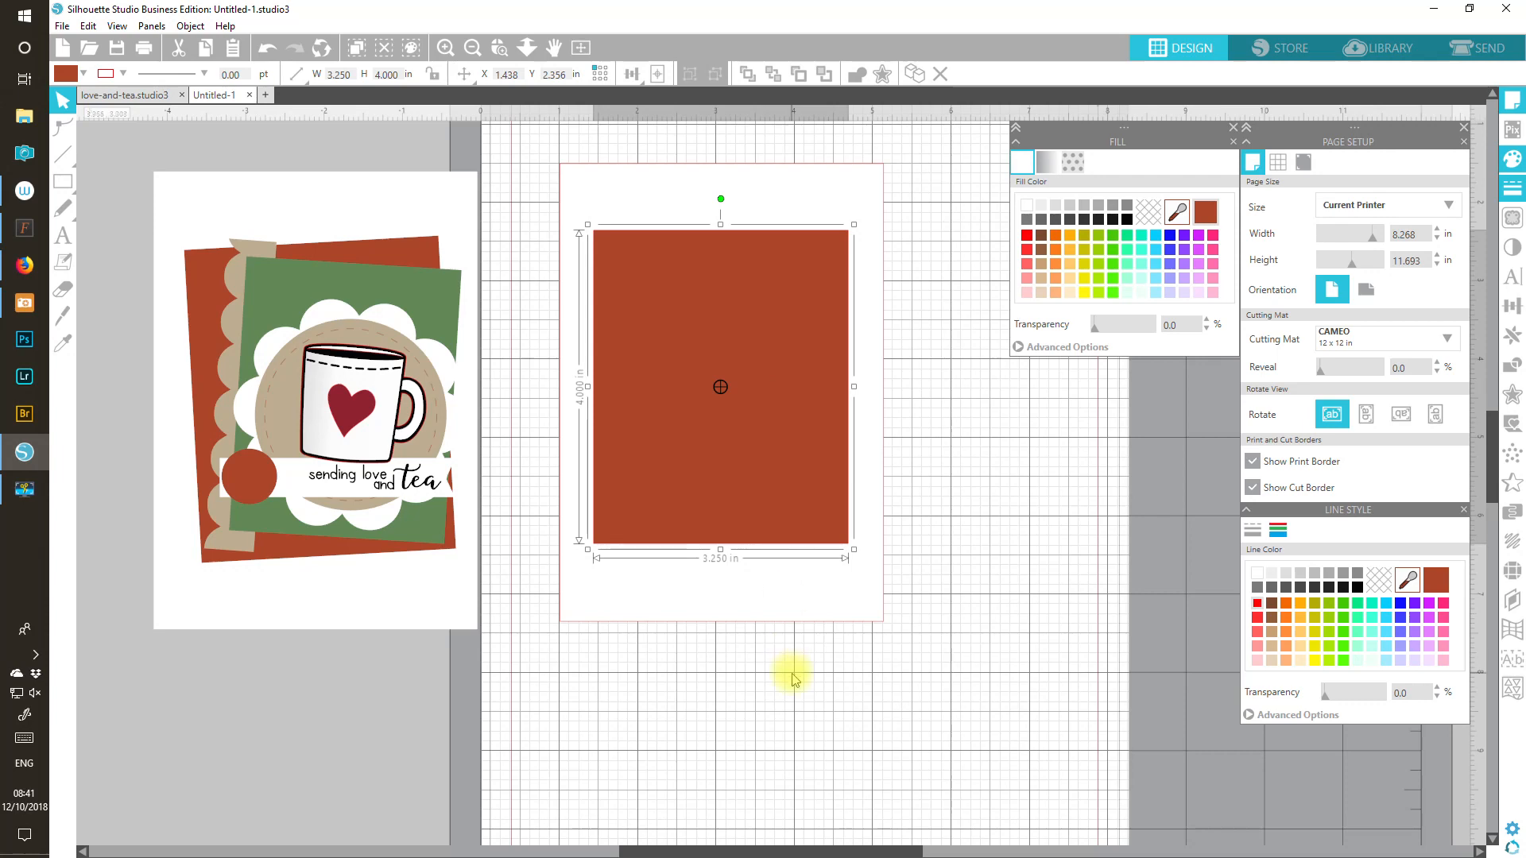
# Step: Duplicate the red panel with a slight diagonal offset and fill the copy with the green sampled from the reference card
pyautogui.moveTo(756, 504); pyautogui.dragTo(790, 536)
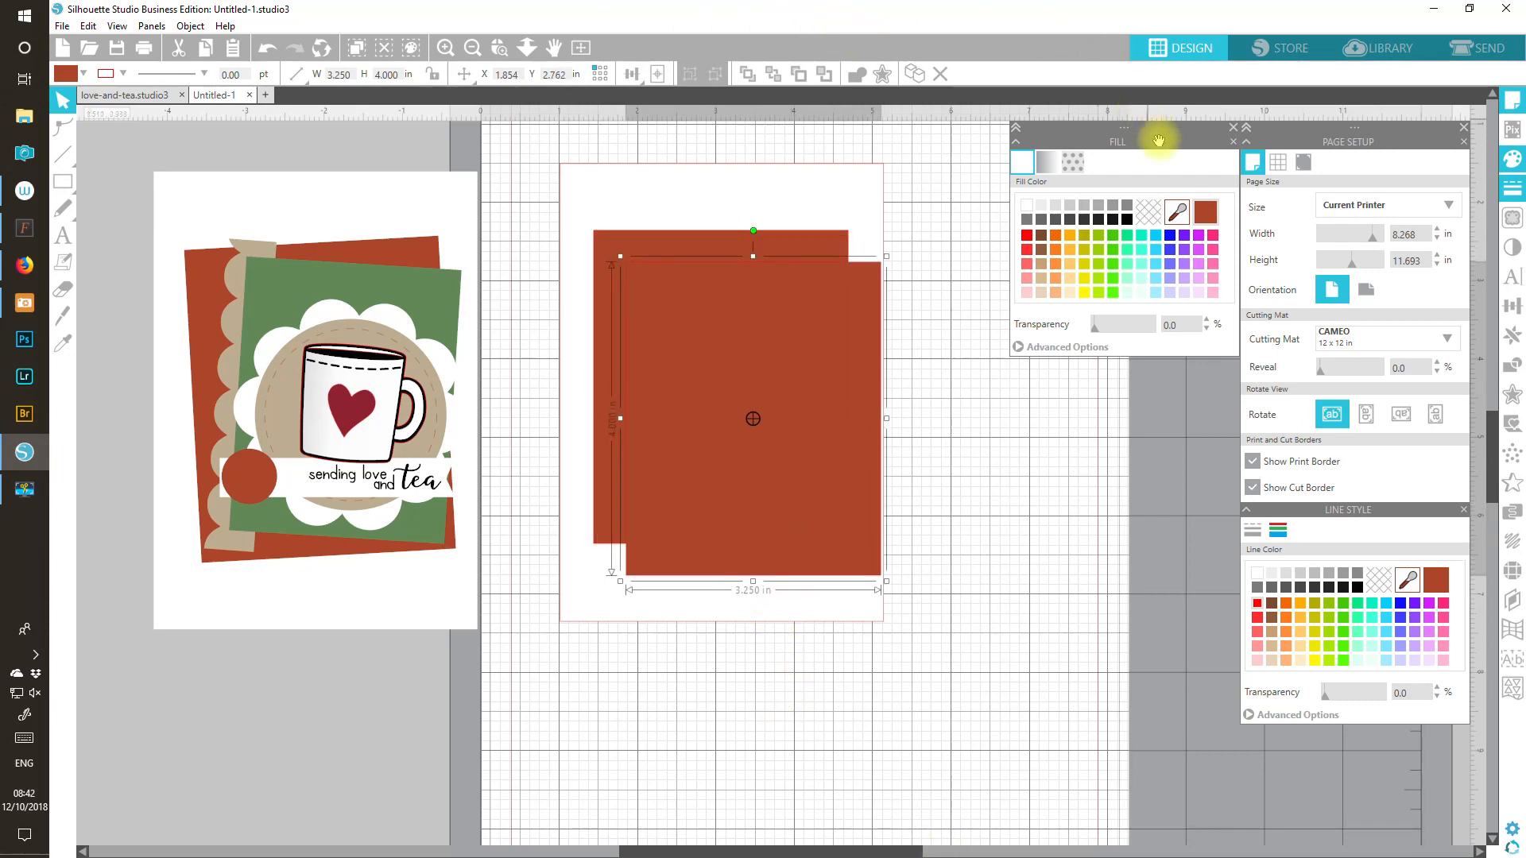
pyautogui.click(1177, 211)
pyautogui.click(445, 314)
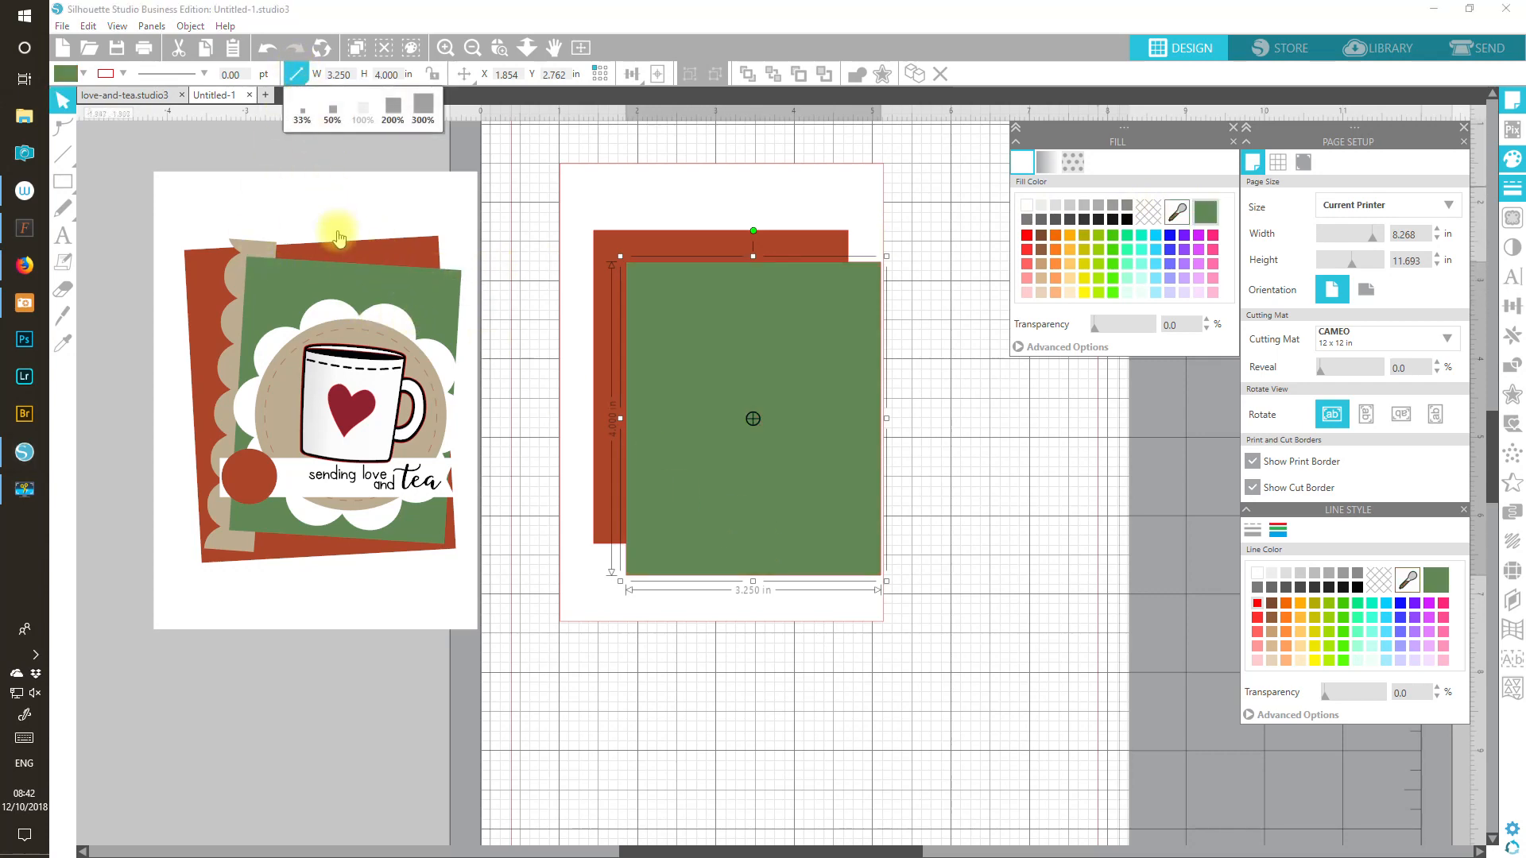
# Step: Resize the green panel to 2.75 in wide by 3.5 in high, based on the reference card's green panel
pyautogui.click(342, 280)
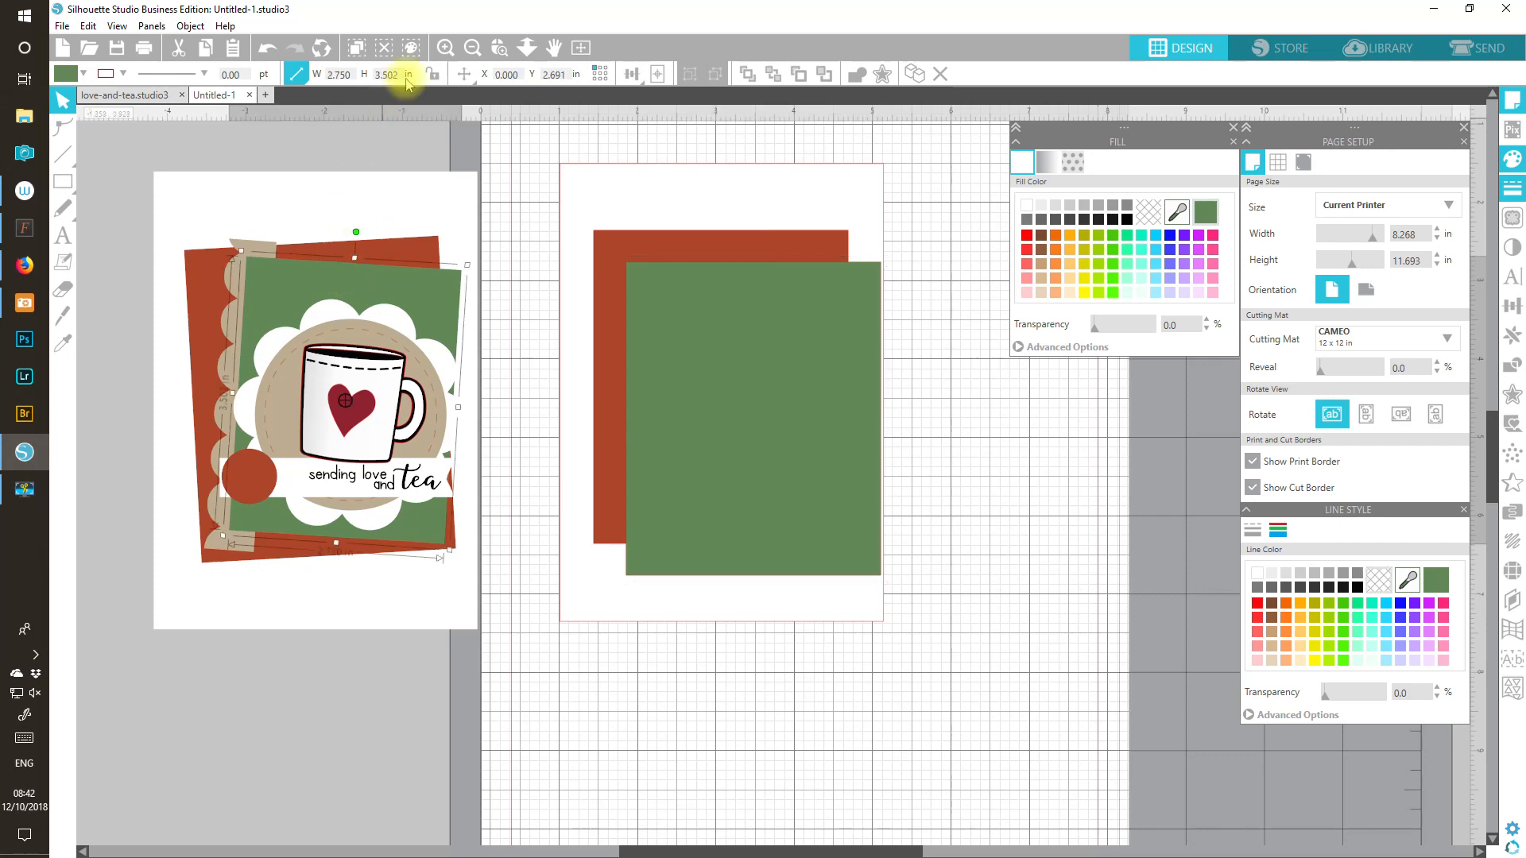
pyautogui.click(708, 291)
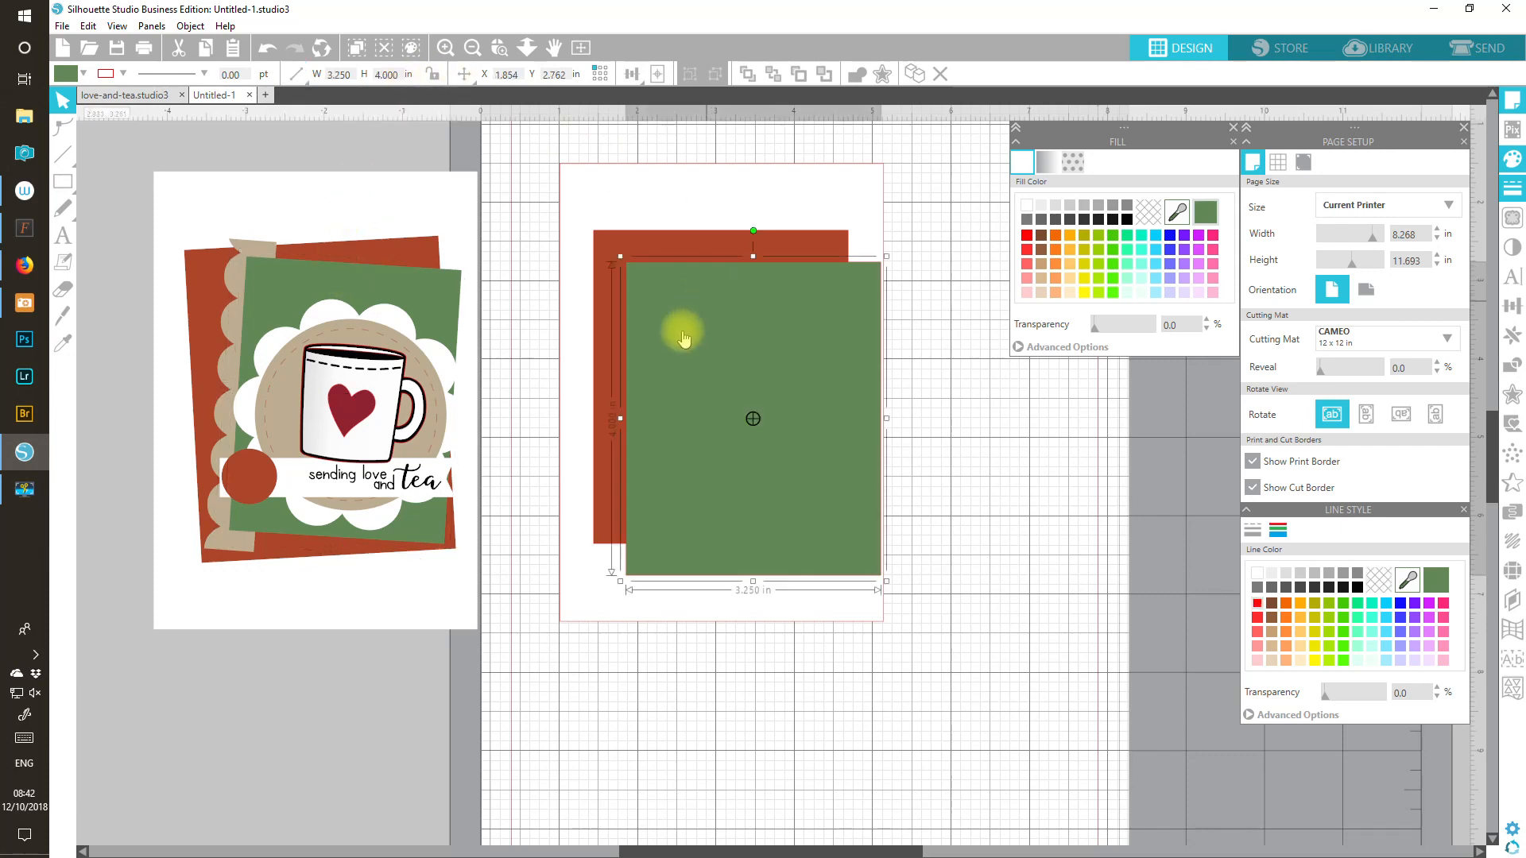
pyautogui.click(338, 75)
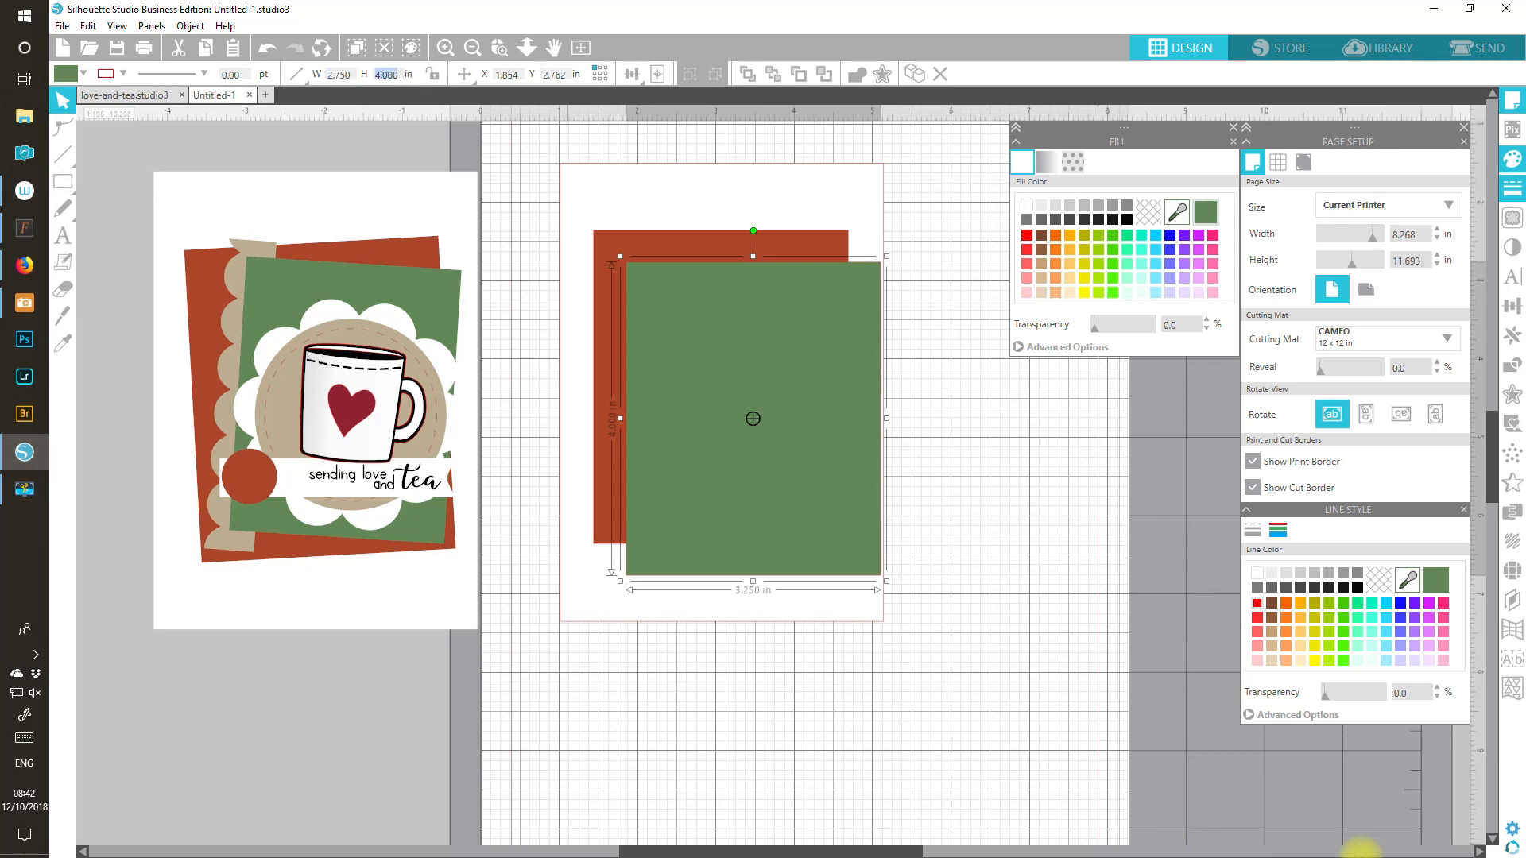
pyautogui.press('Return')
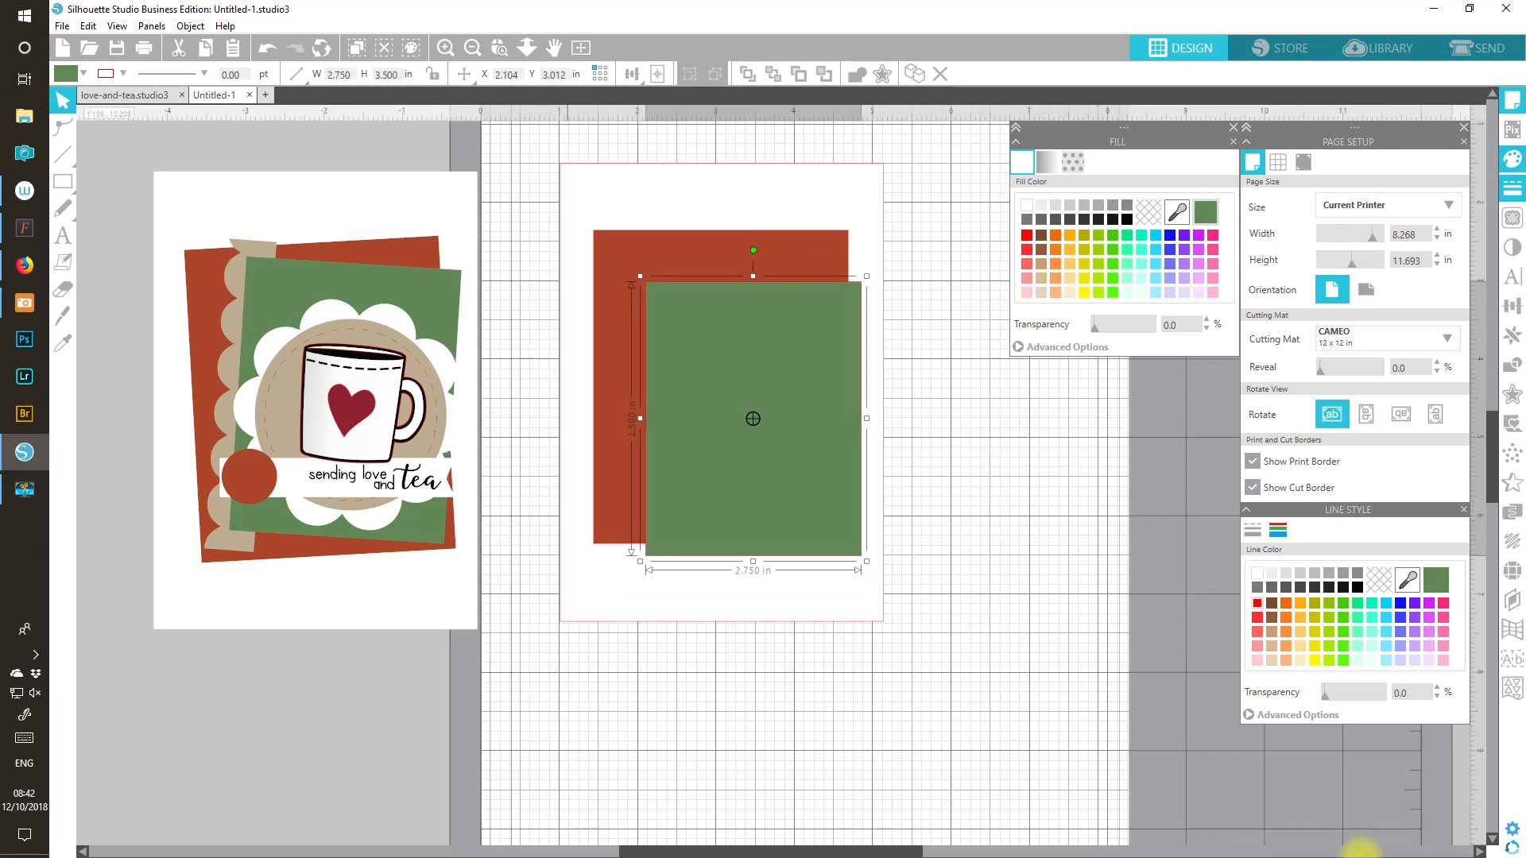
# Step: Rotate the red panel slightly counterclockwise and the green panel slightly clockwise, positioning the green one over the red one
pyautogui.click(680, 257)
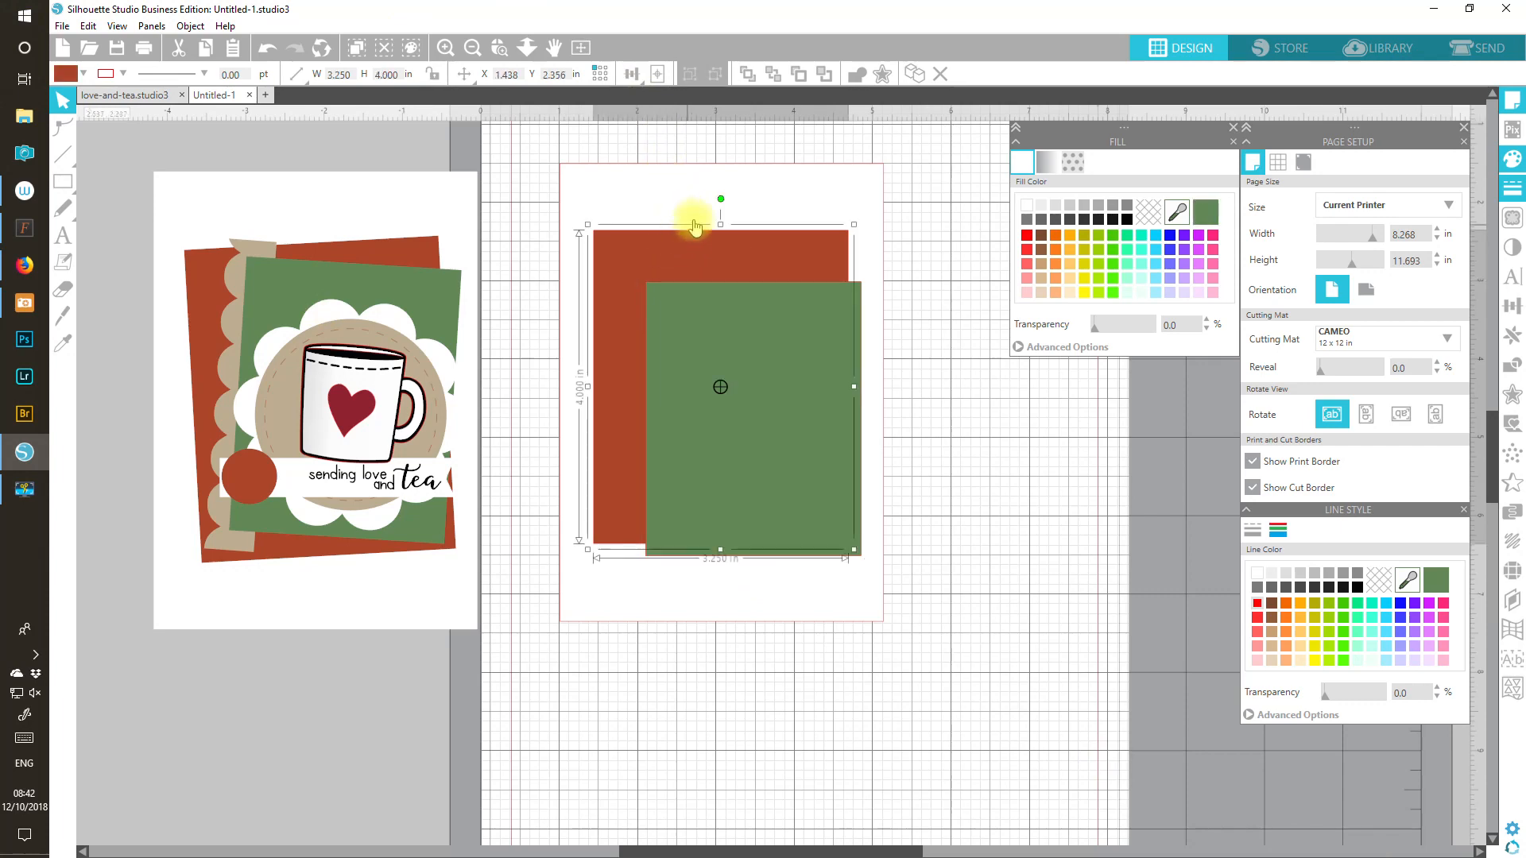
pyautogui.moveTo(719, 195); pyautogui.dragTo(712, 194)
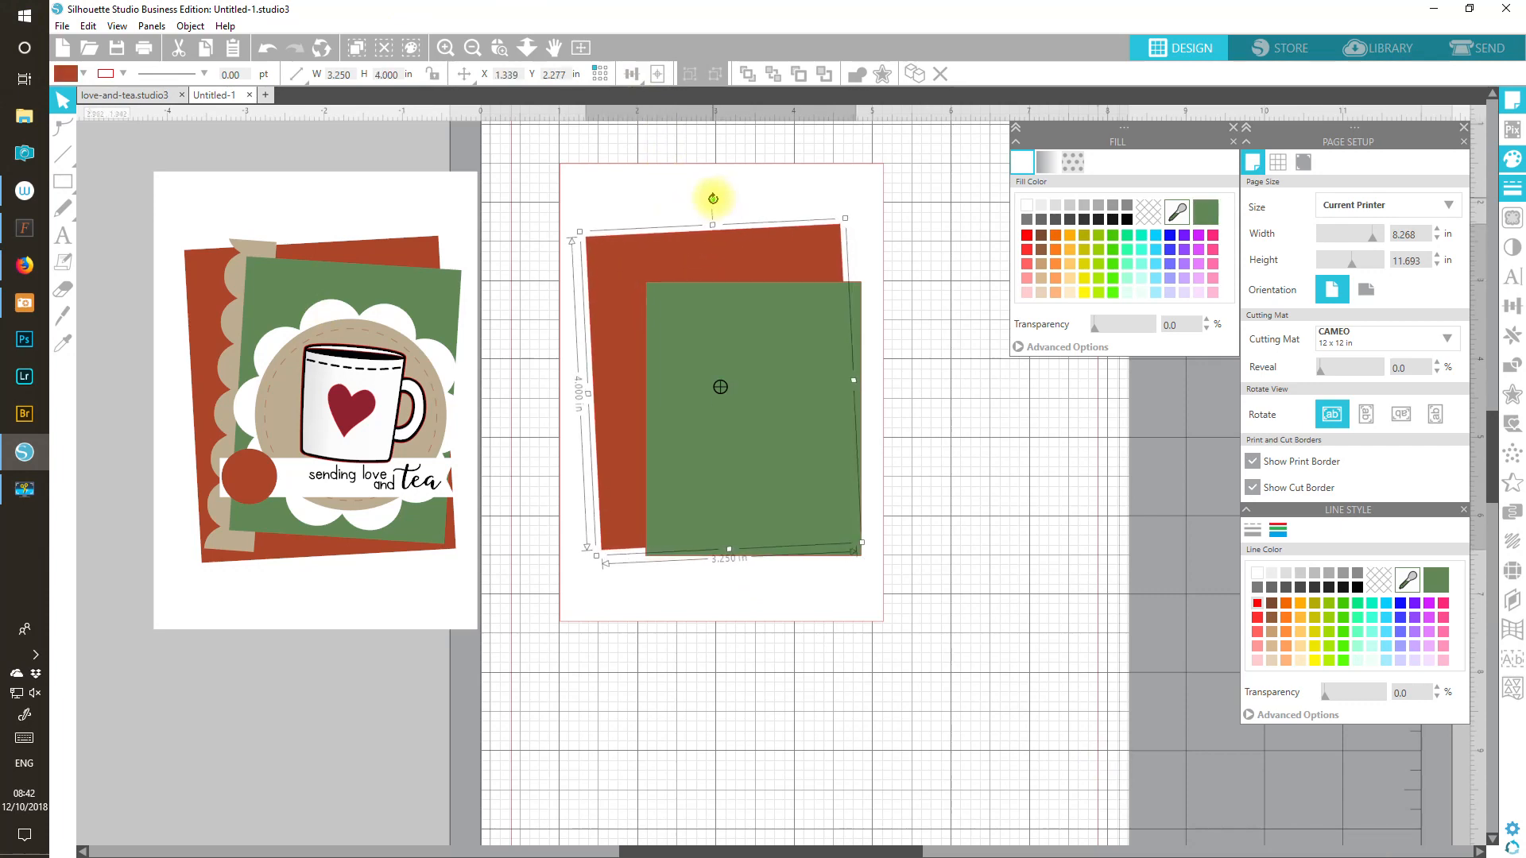
pyautogui.moveTo(715, 324); pyautogui.dragTo(723, 299)
pyautogui.click(742, 289)
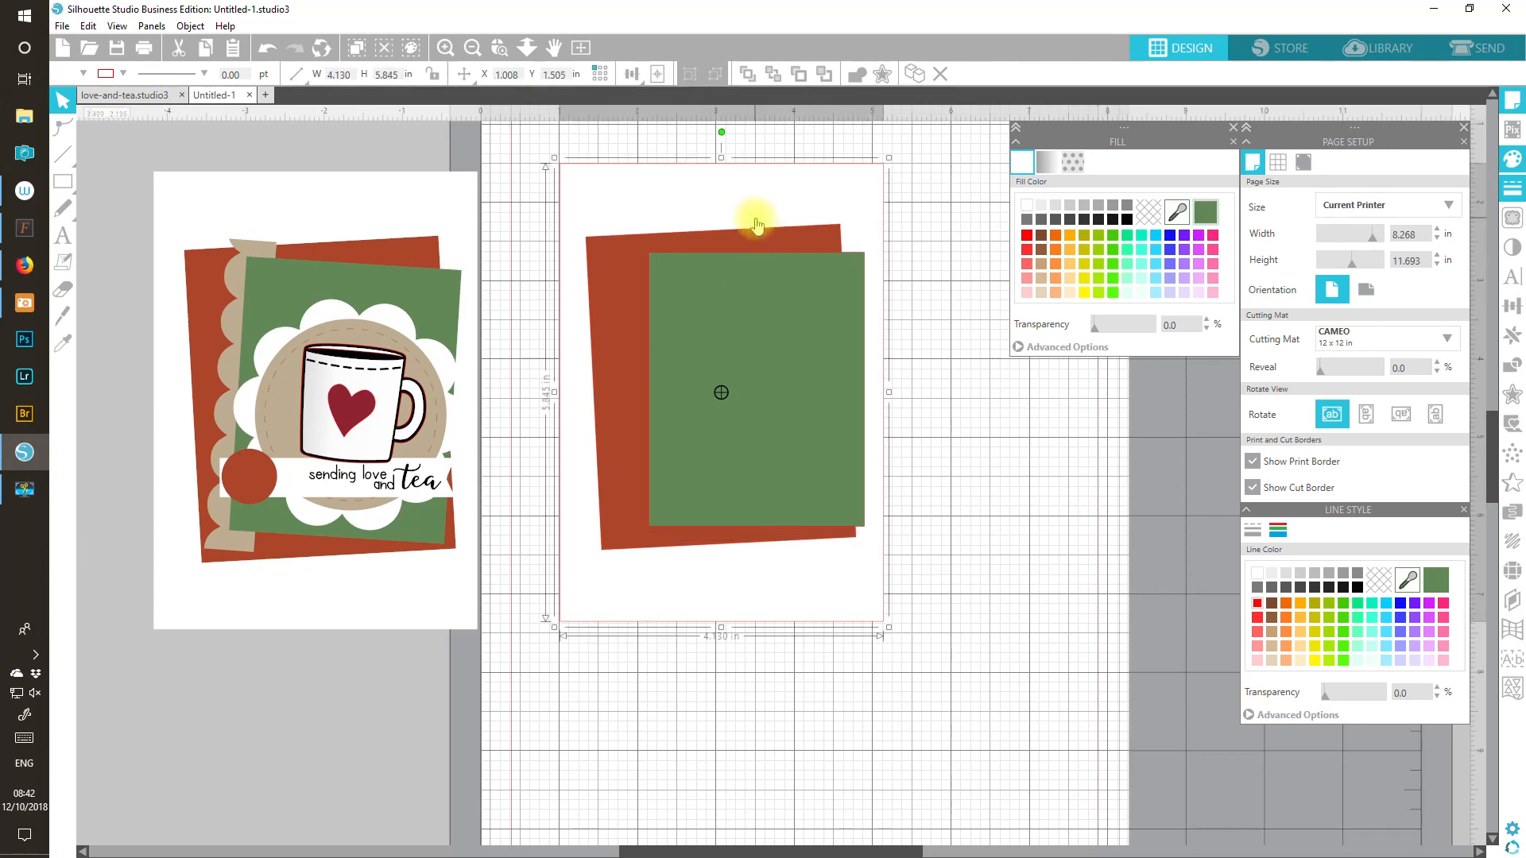
pyautogui.moveTo(754, 221); pyautogui.dragTo(769, 221)
pyautogui.moveTo(763, 299); pyautogui.dragTo(750, 298)
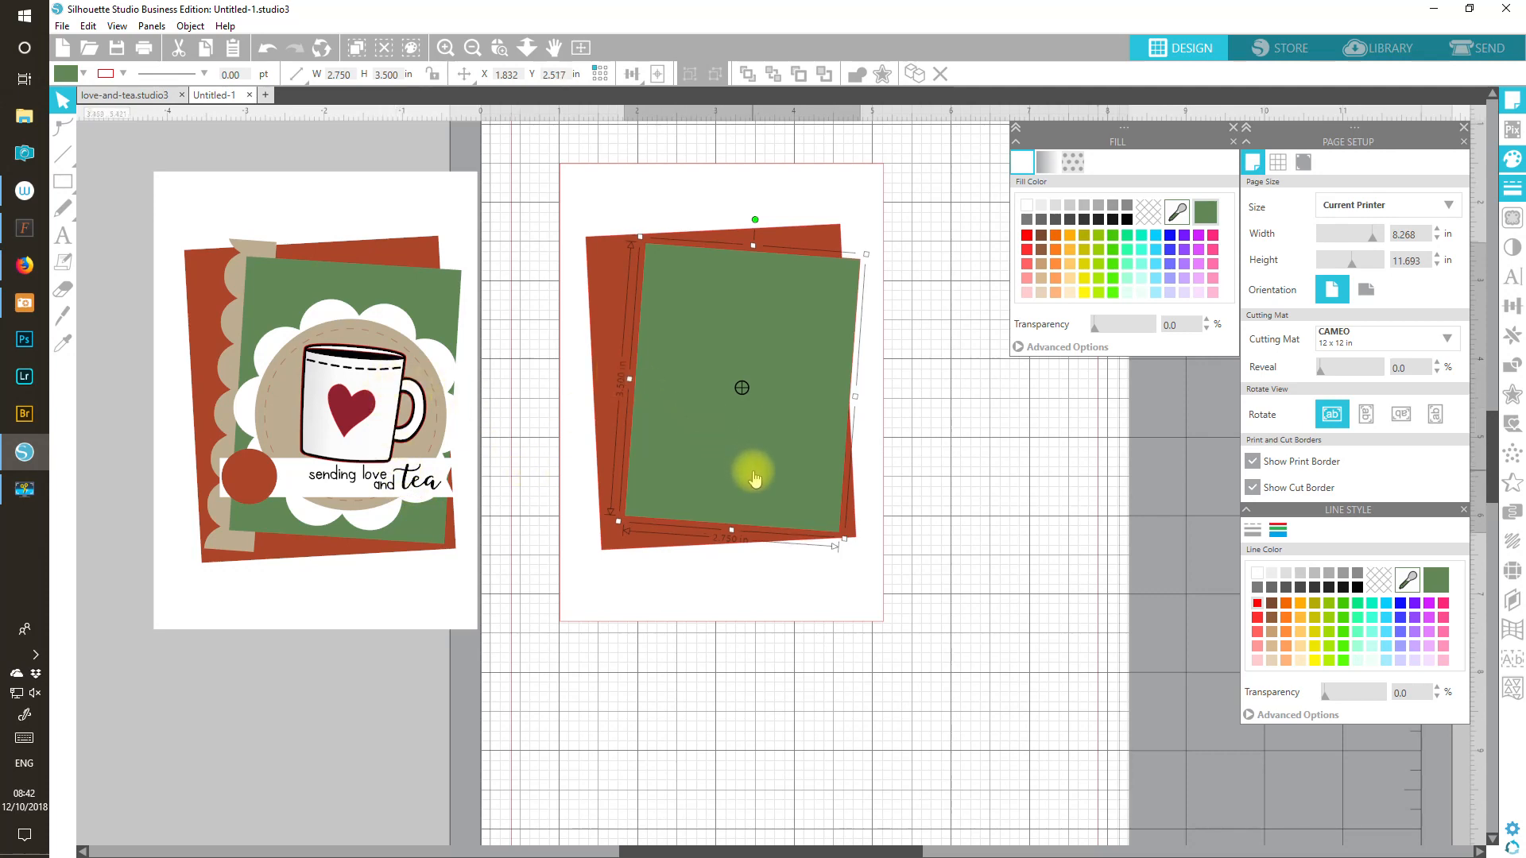
pyautogui.moveTo(755, 477); pyautogui.dragTo(753, 475)
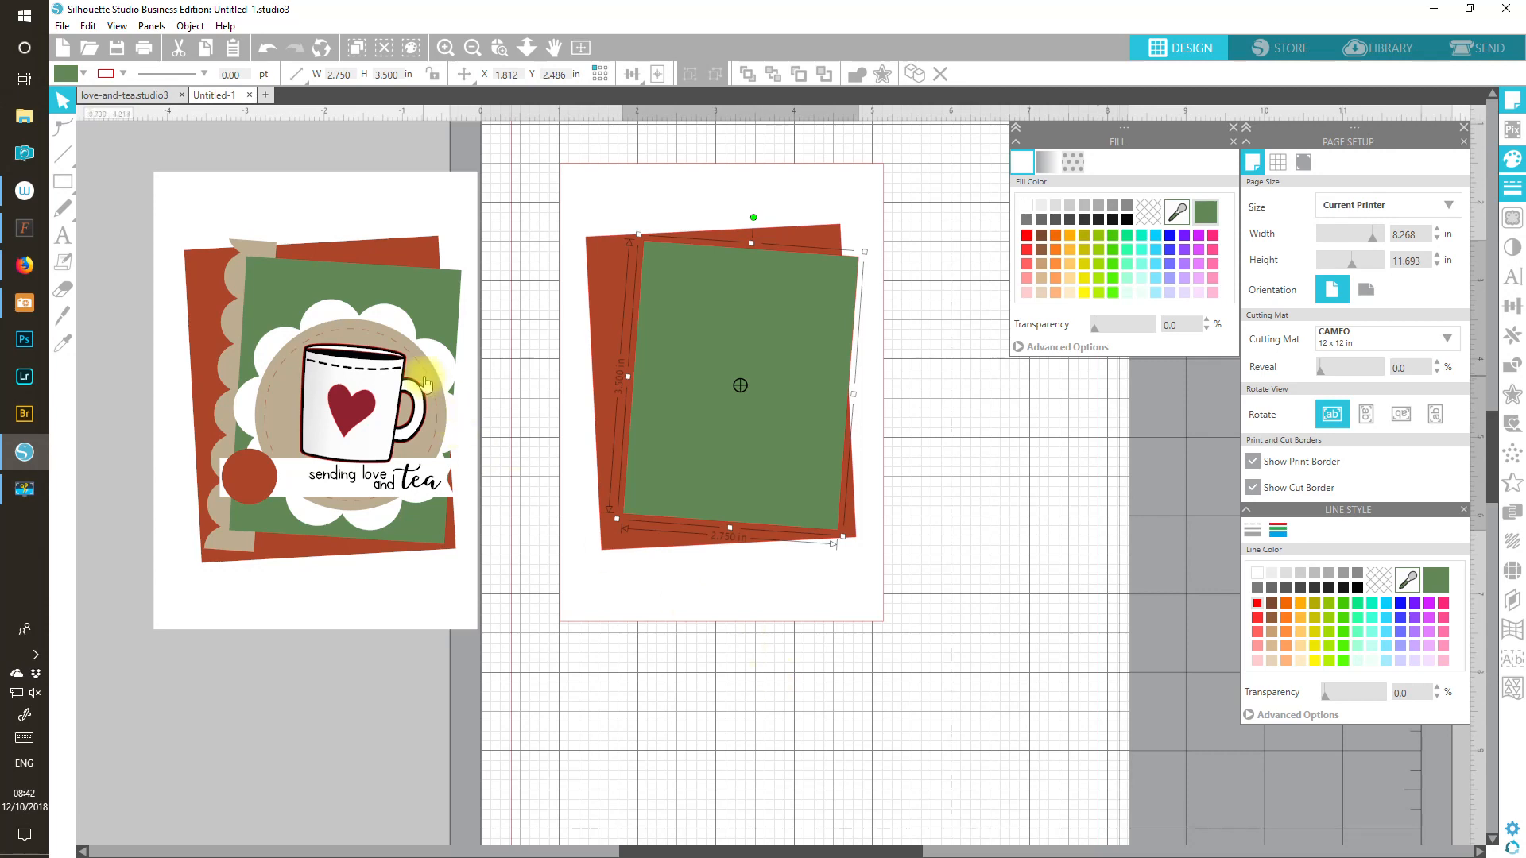
# Step: Draw a circle with a 2.75 in diameter in the empty area below the card base
pyautogui.moveTo(1491, 442); pyautogui.dragTo(1498, 454)
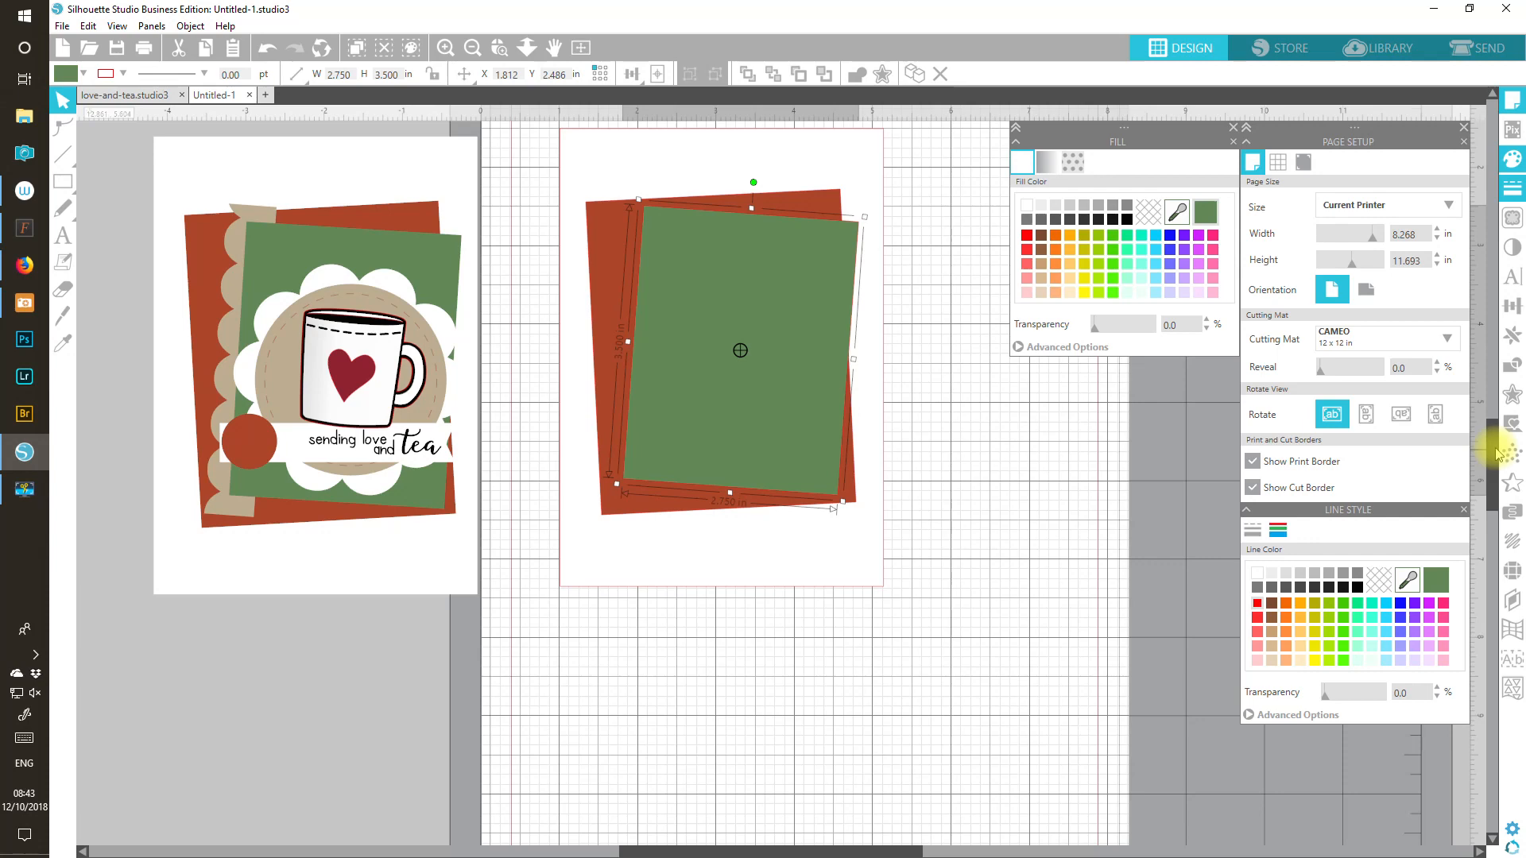
pyautogui.moveTo(70, 182)
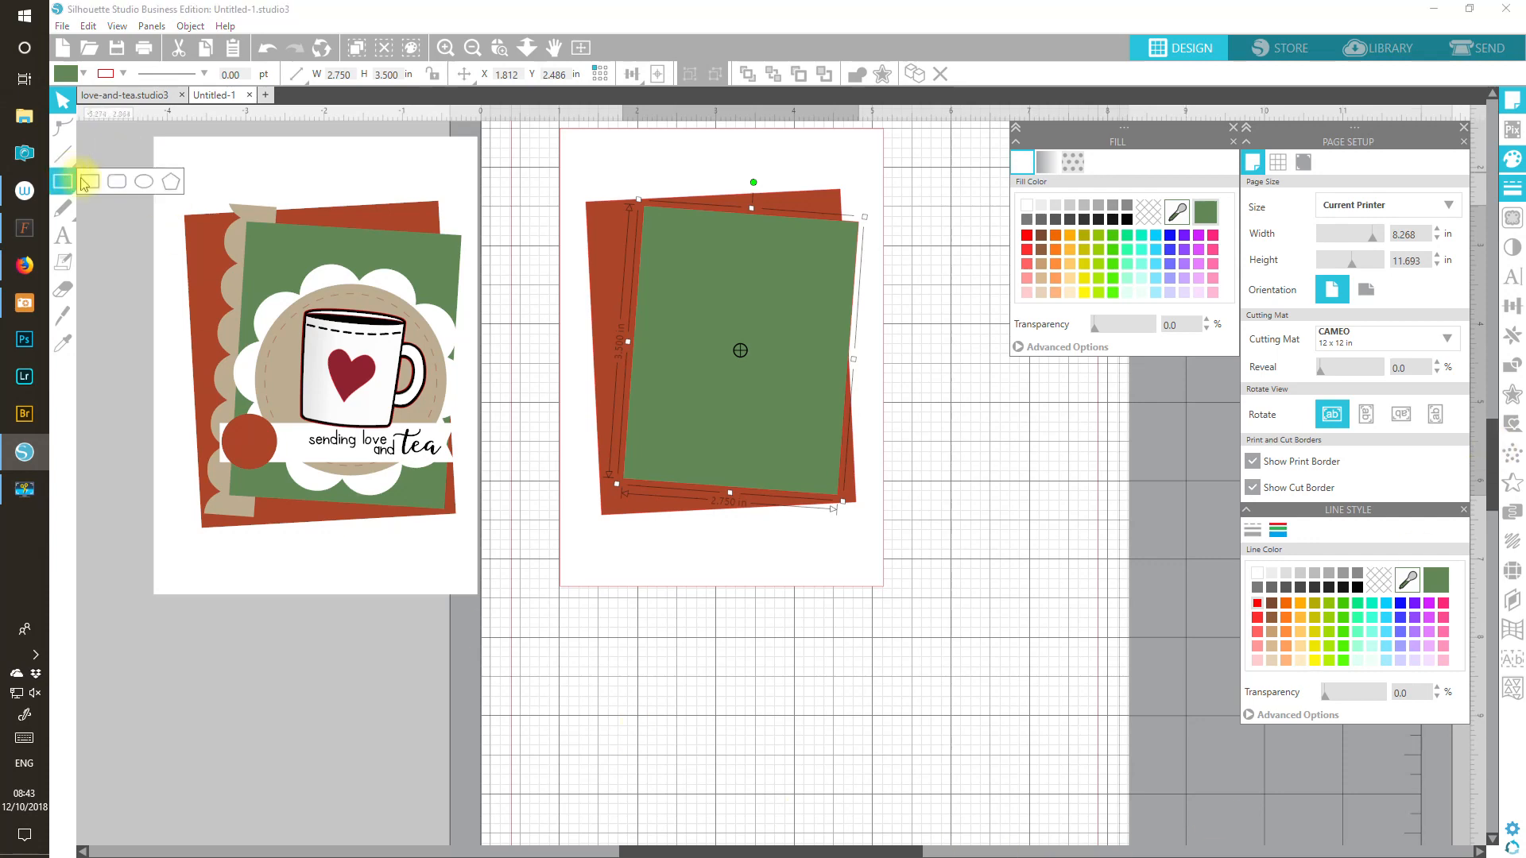
pyautogui.click(143, 182)
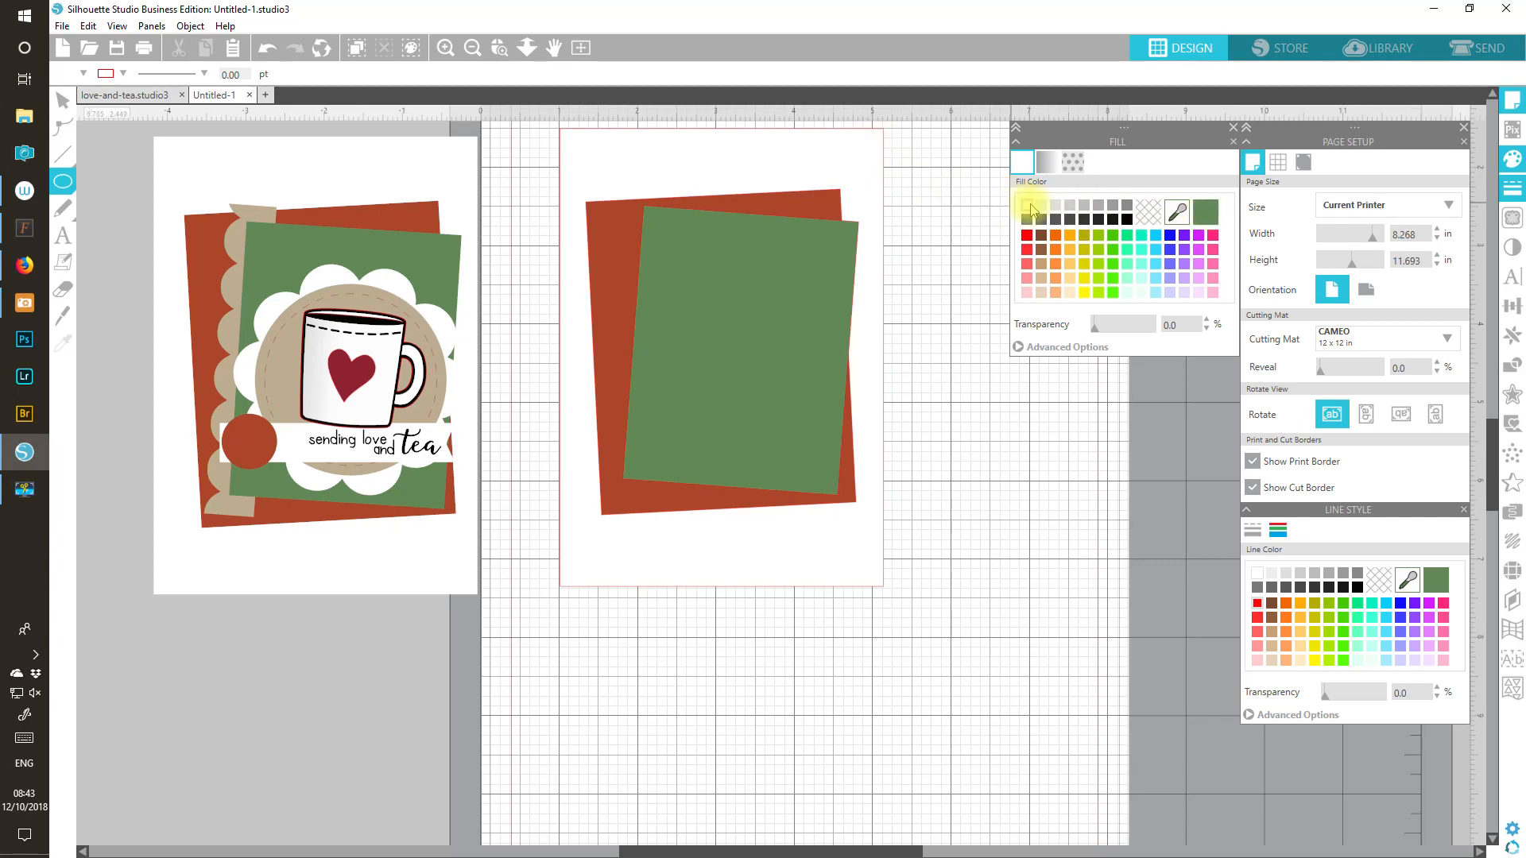
pyautogui.click(1258, 603)
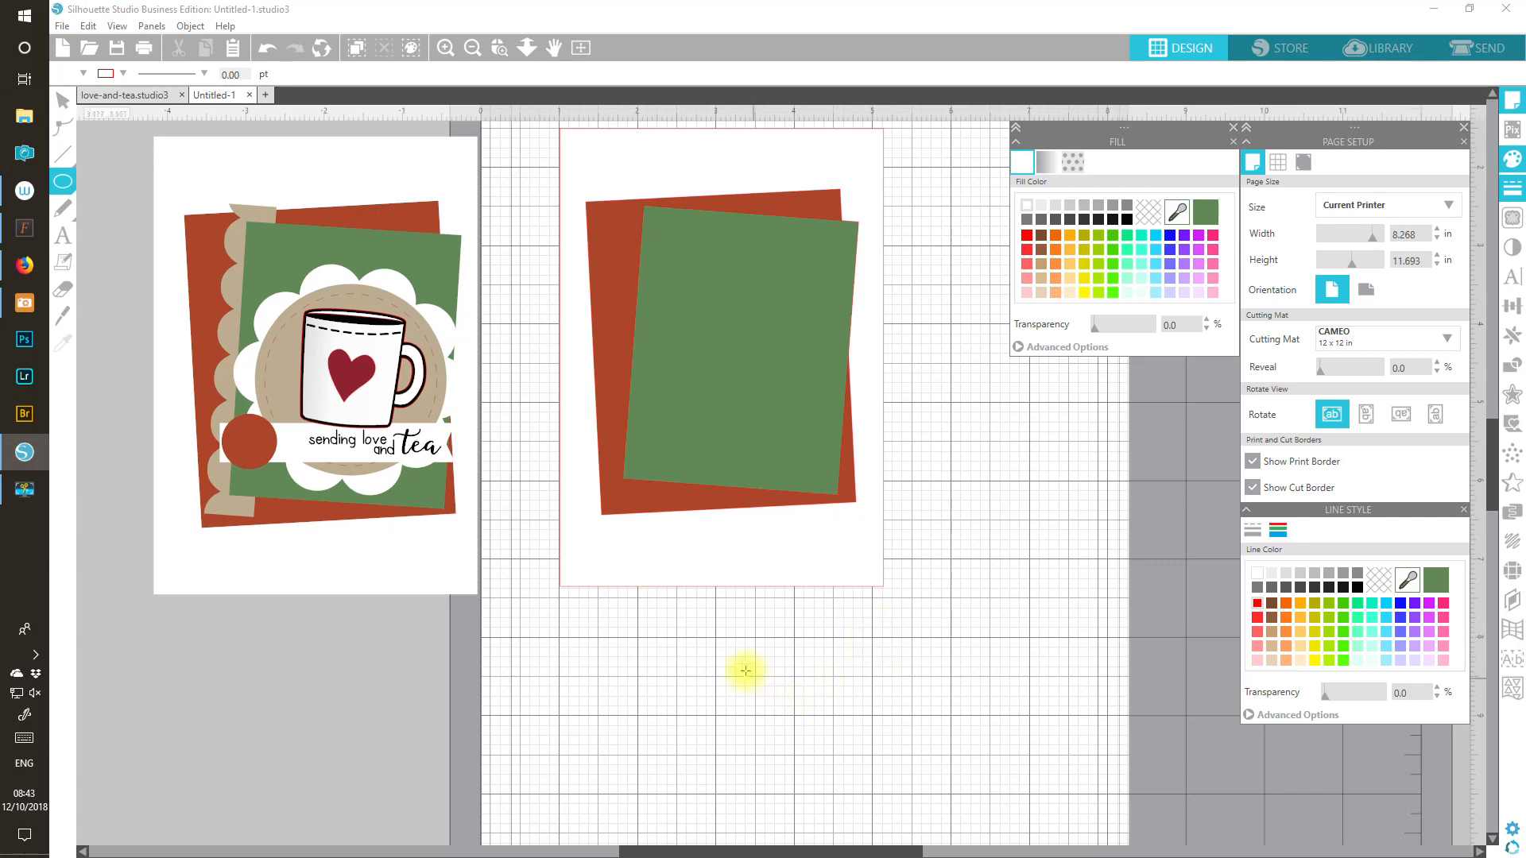
pyautogui.moveTo(714, 636); pyautogui.dragTo(903, 774)
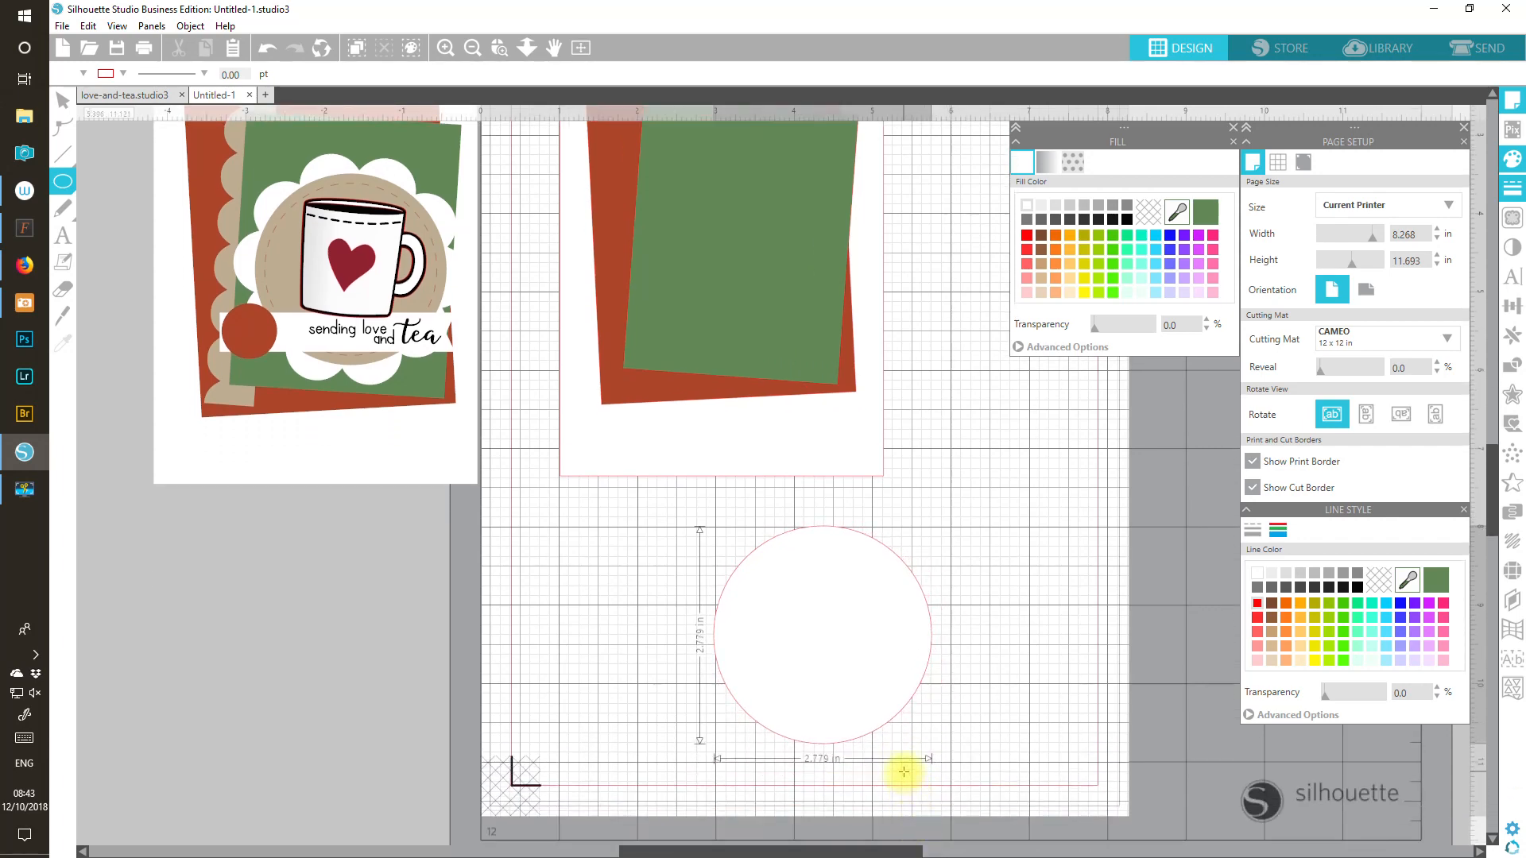
pyautogui.moveTo(904, 771); pyautogui.dragTo(902, 770)
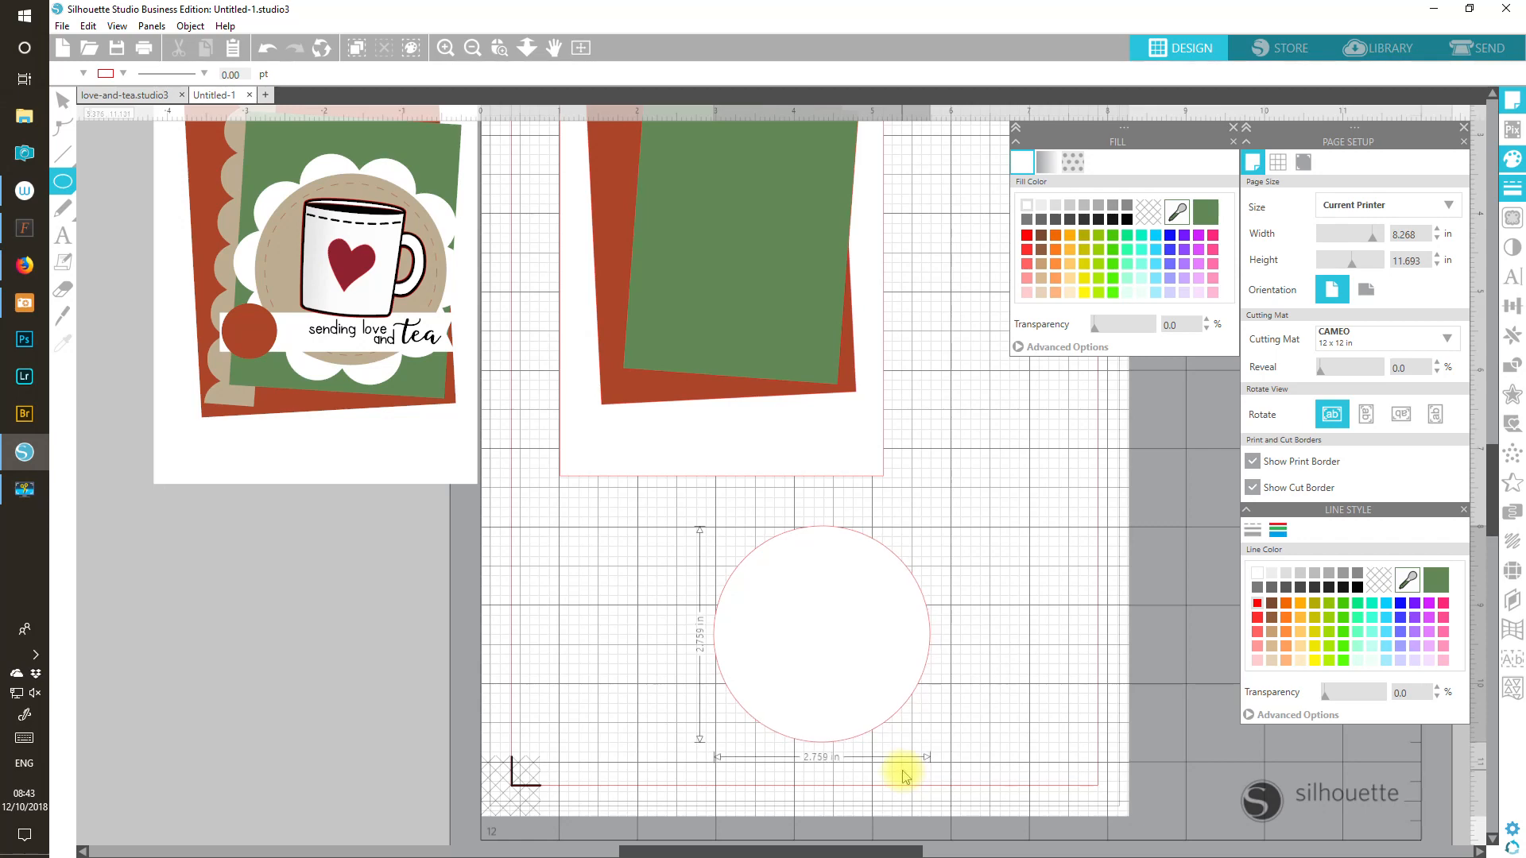
pyautogui.moveTo(903, 775); pyautogui.dragTo(902, 775)
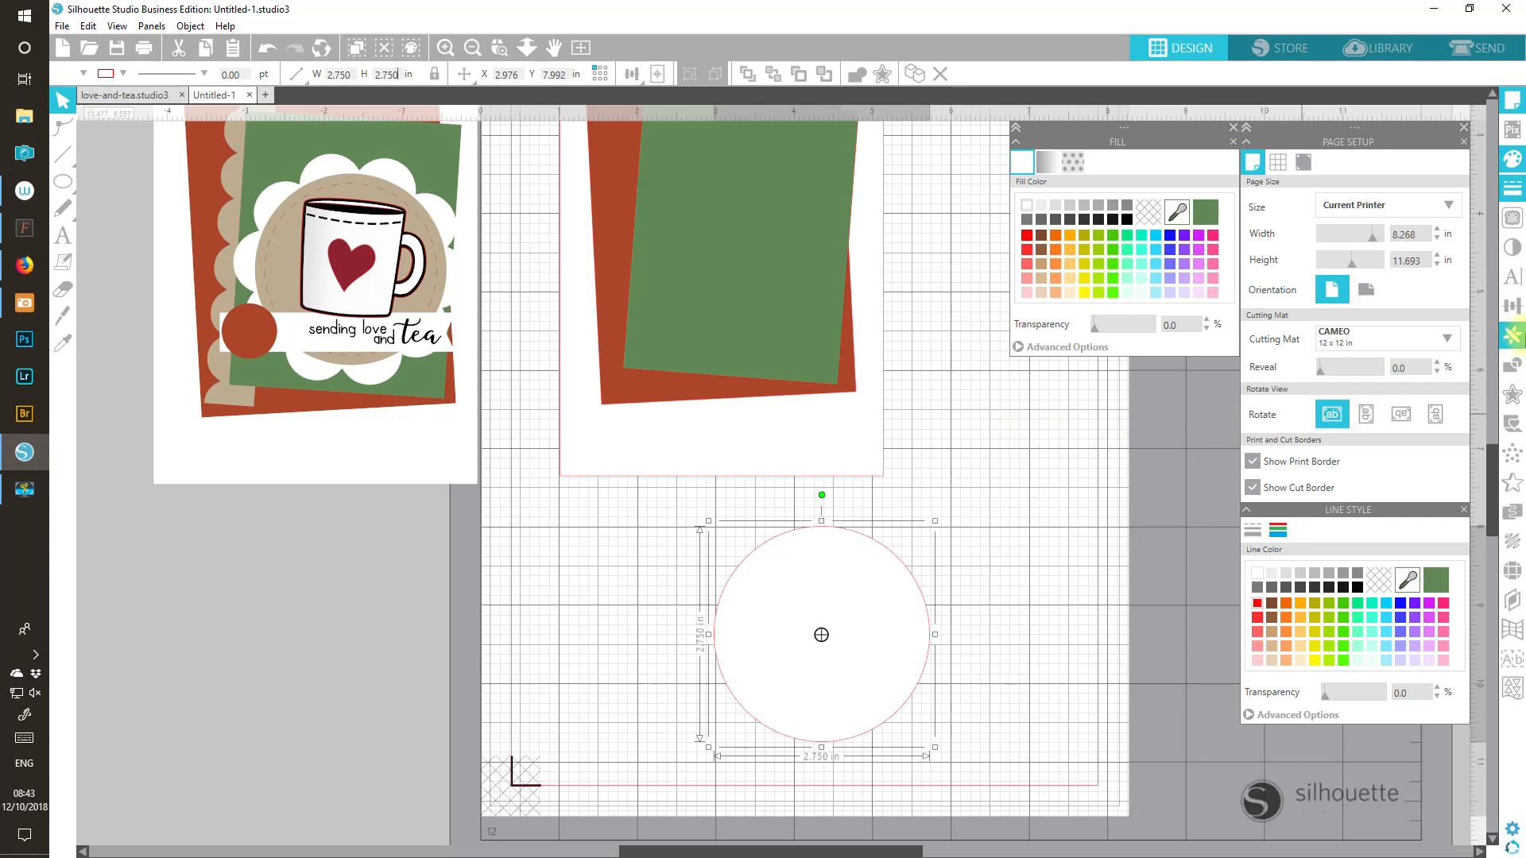
# Step: Create a 0.13 in internal offset of the circle and fill it with the tan sampled from the reference card
pyautogui.click(1513, 394)
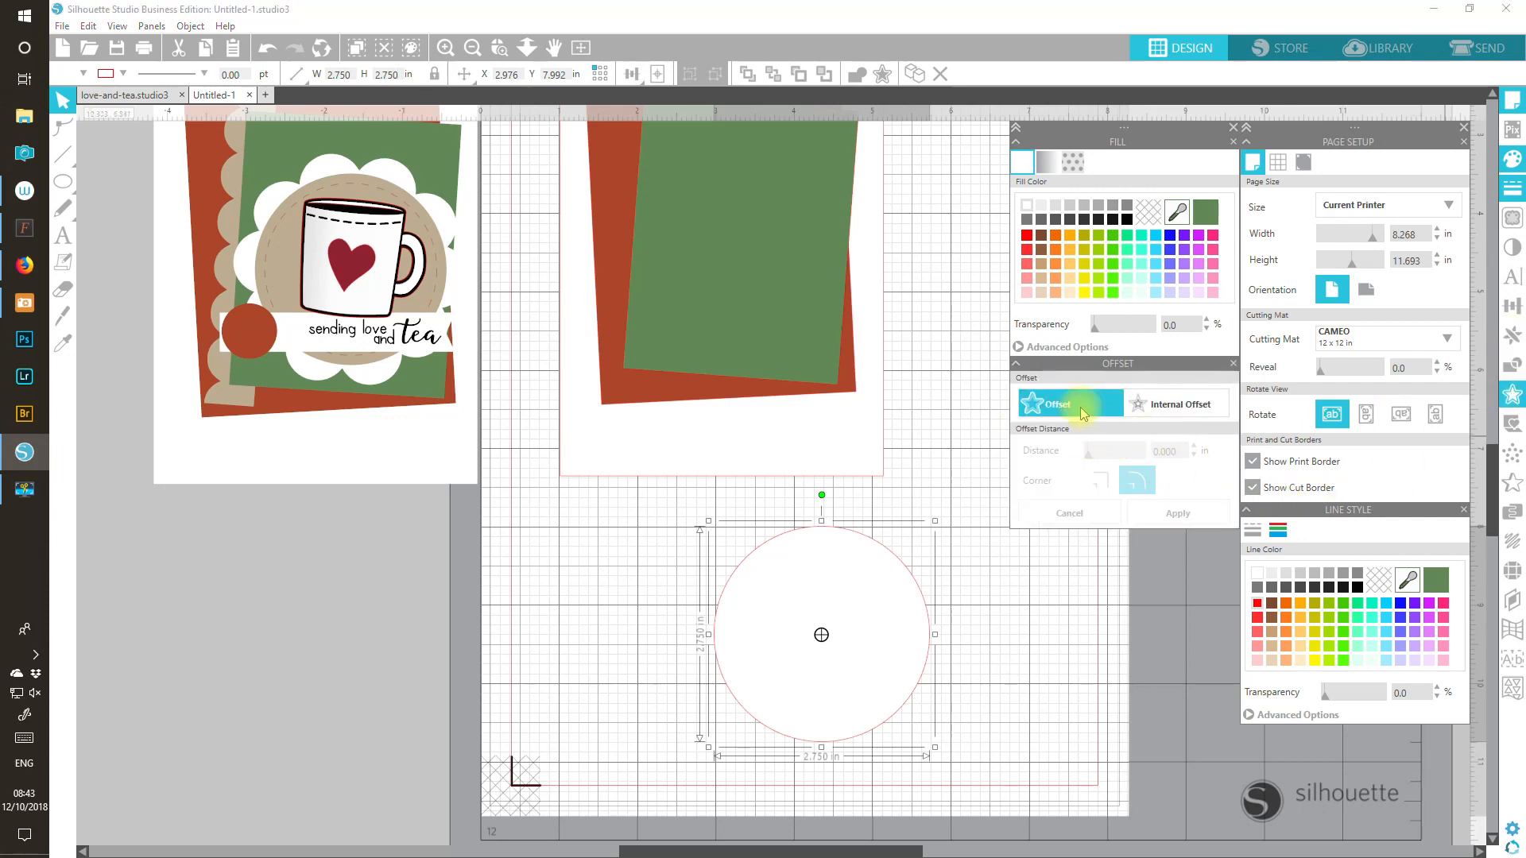
pyautogui.click(1170, 409)
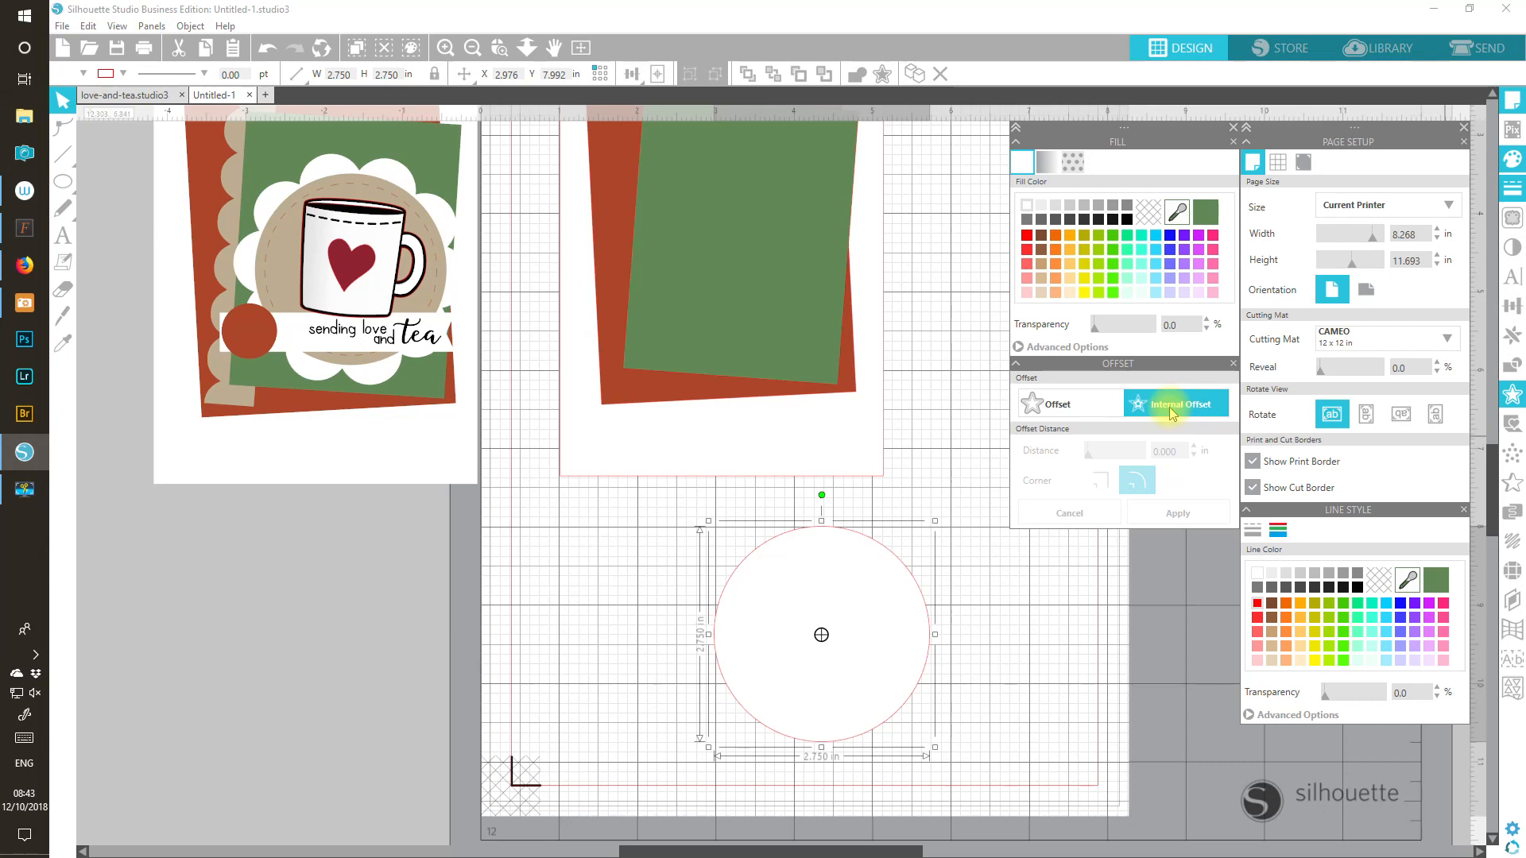
pyautogui.click(1194, 448)
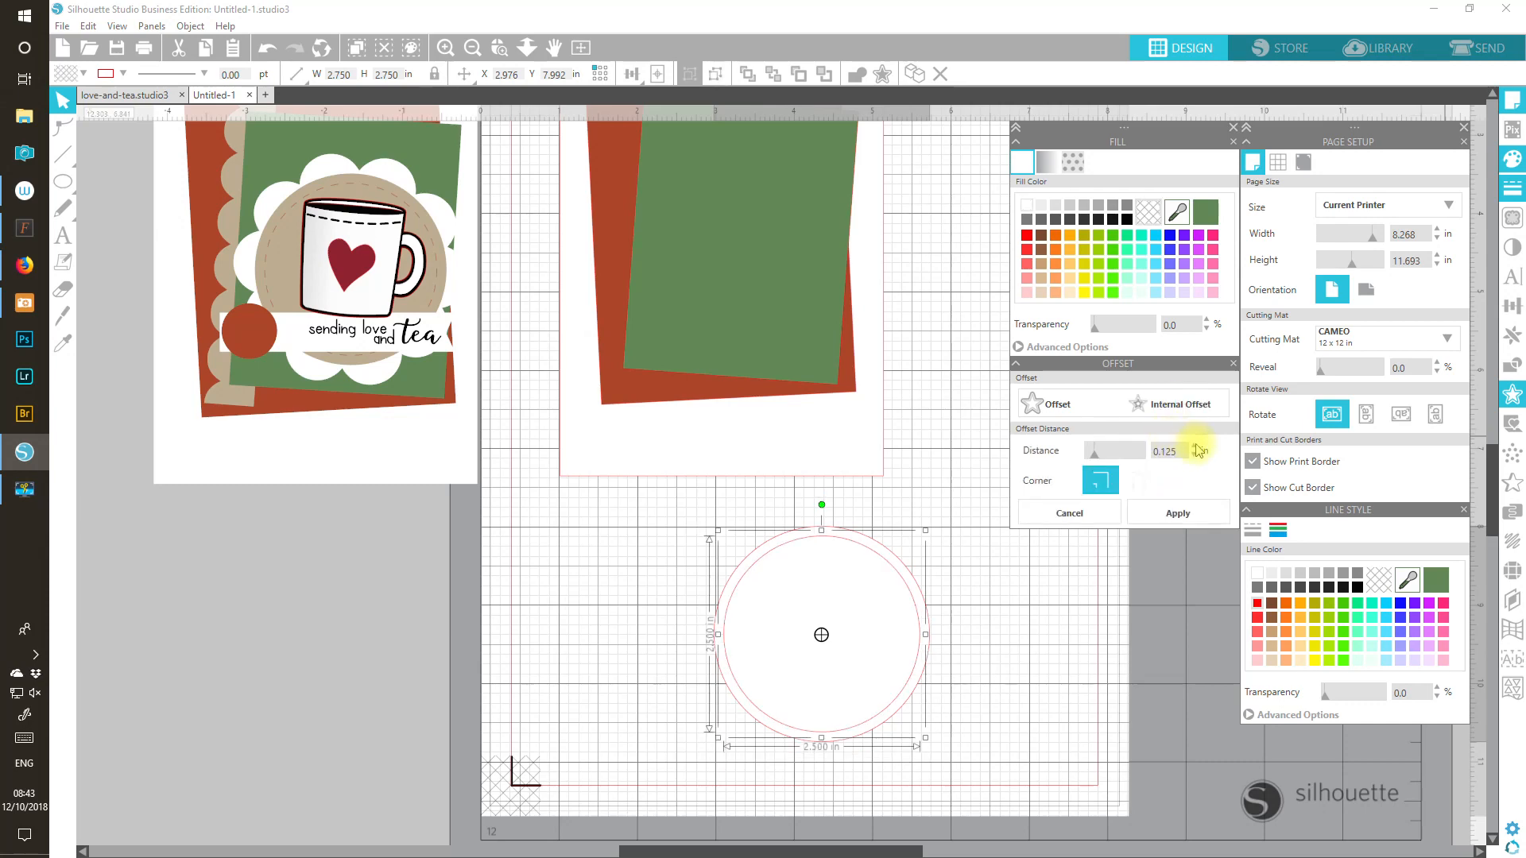
pyautogui.click(1177, 210)
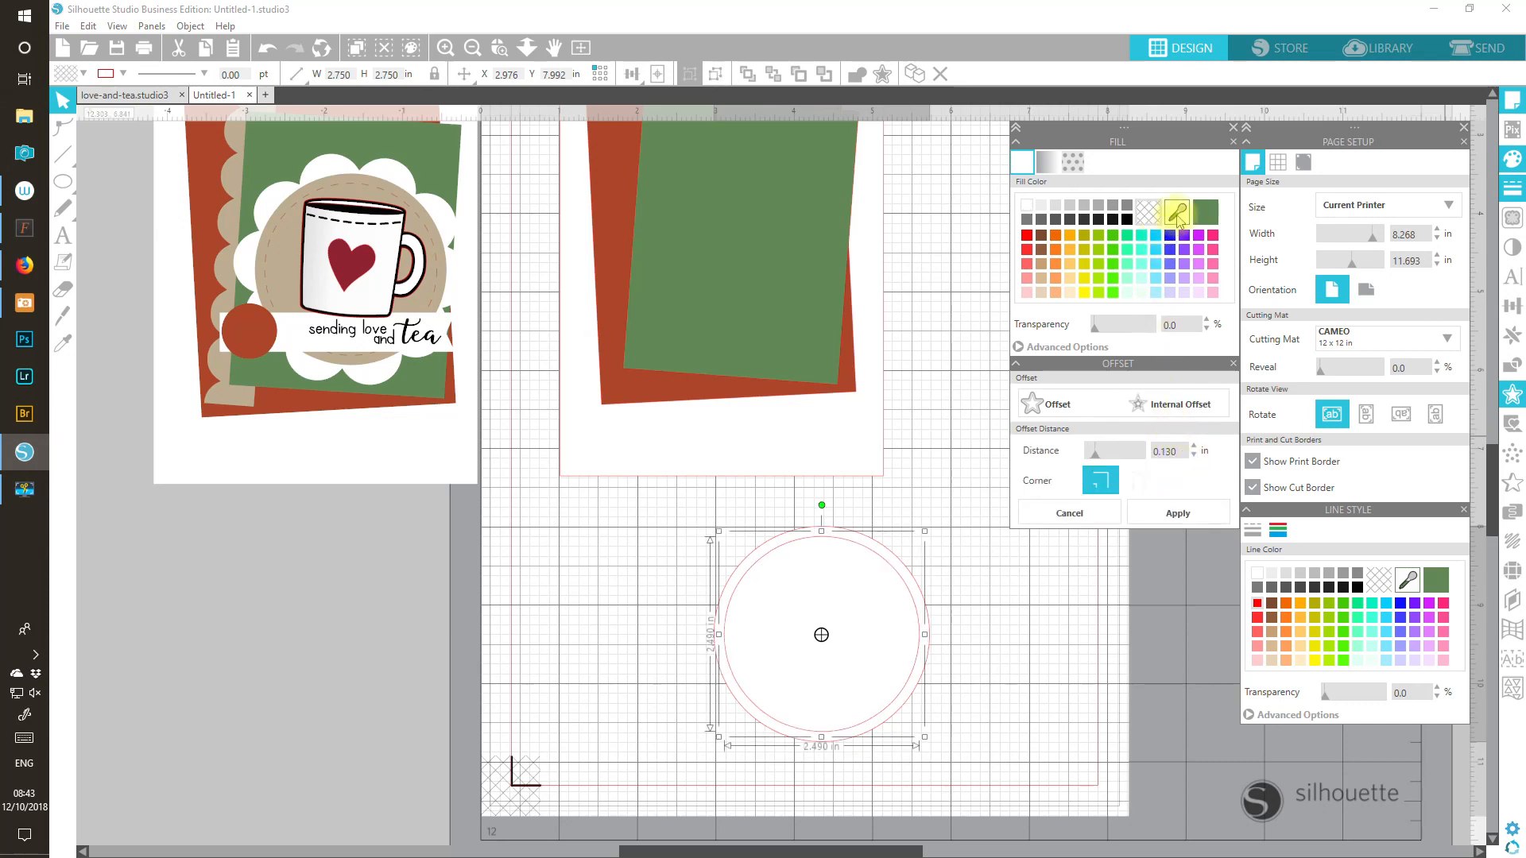
pyautogui.click(438, 292)
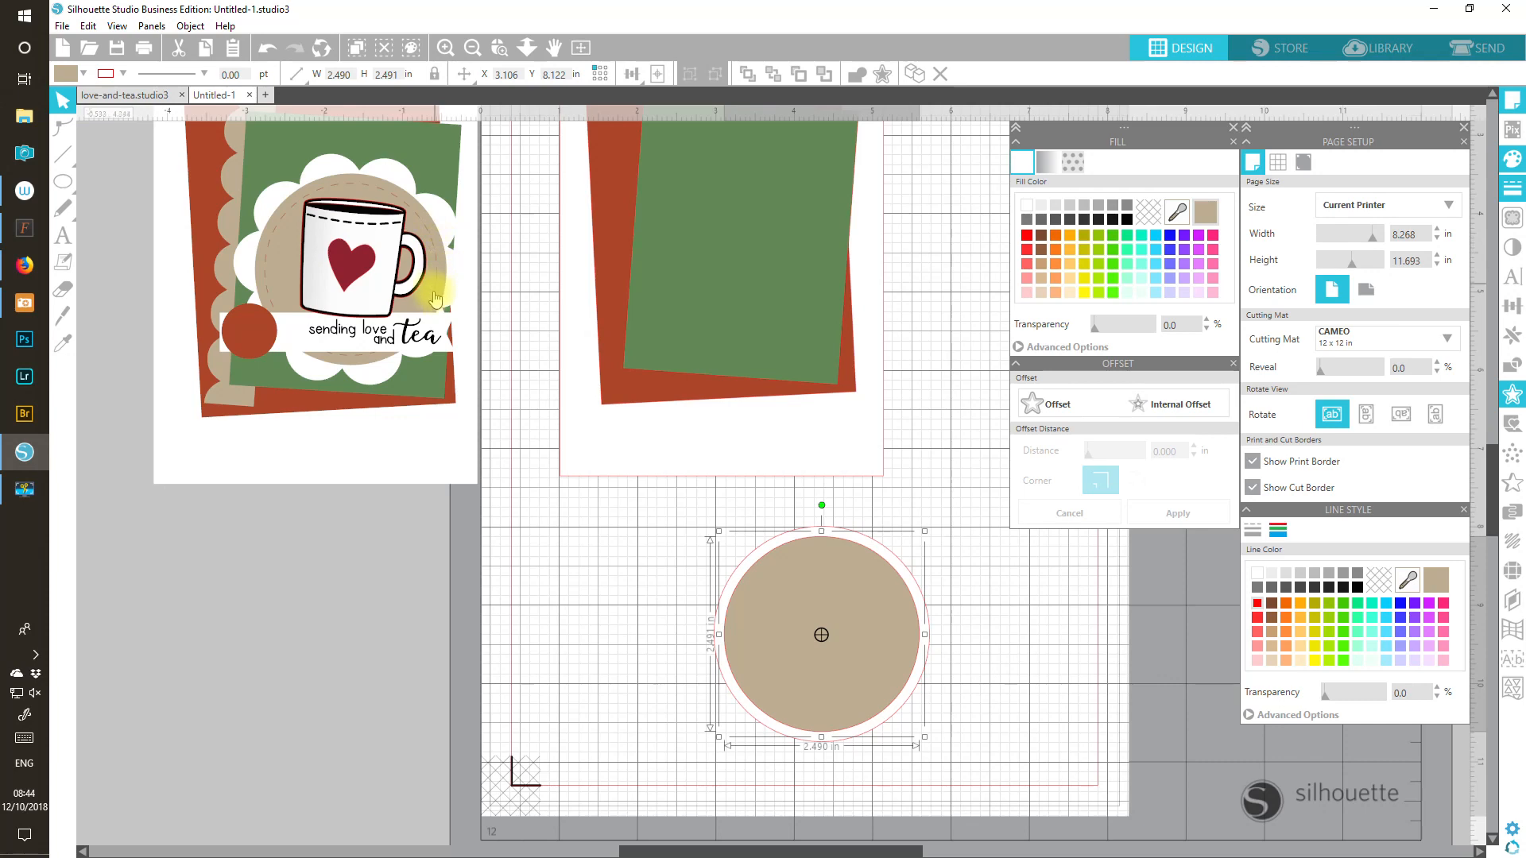
# Step: Create a 0.13 in internal offset of the tan circle and give the new outline a dashed line style
pyautogui.click(1173, 410)
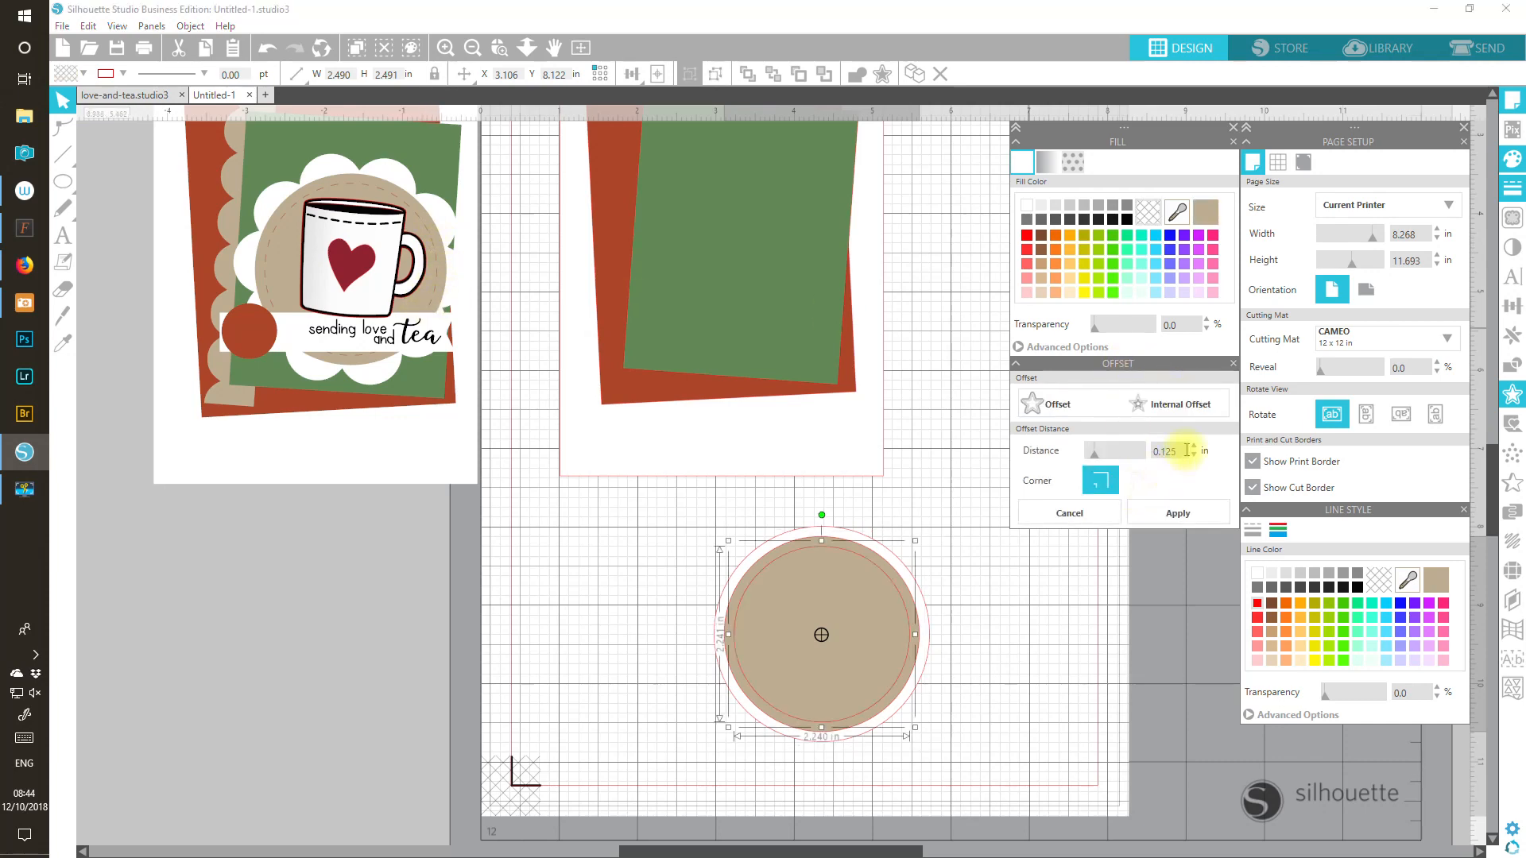
pyautogui.click(1193, 448)
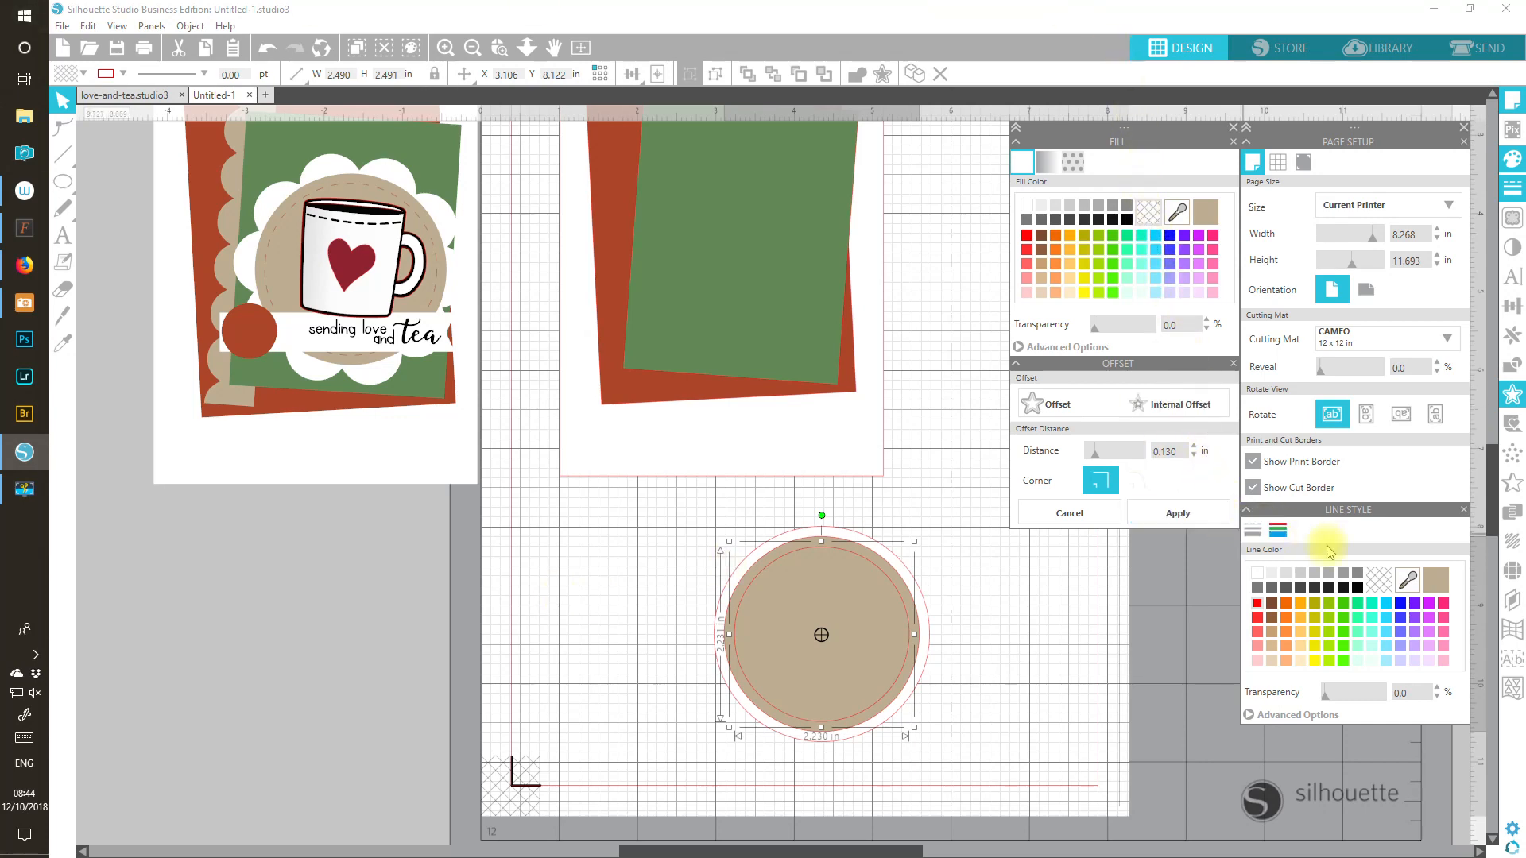
pyautogui.click(1254, 533)
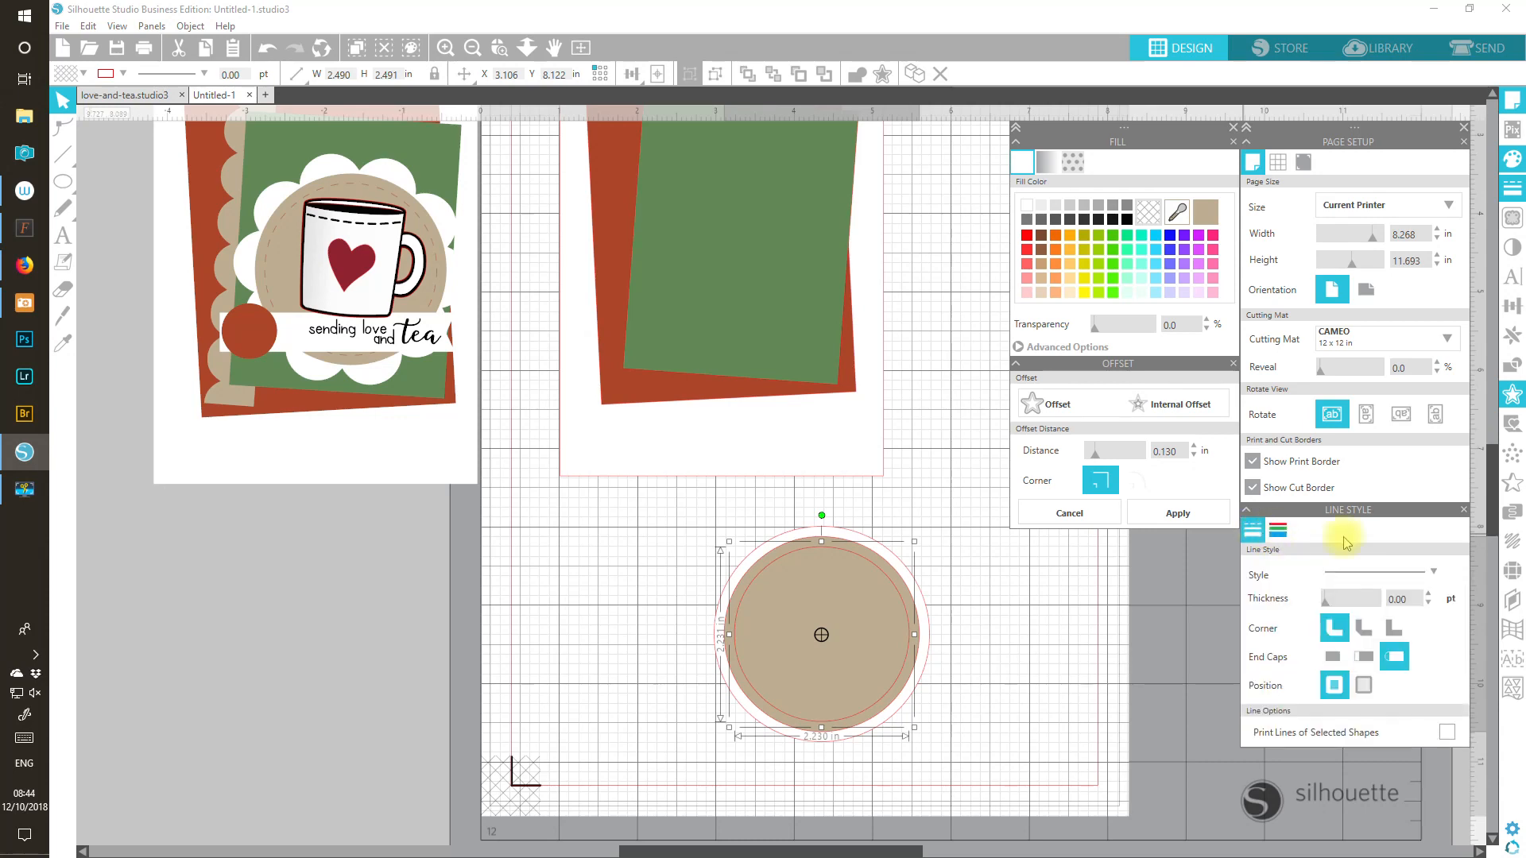
pyautogui.click(1403, 584)
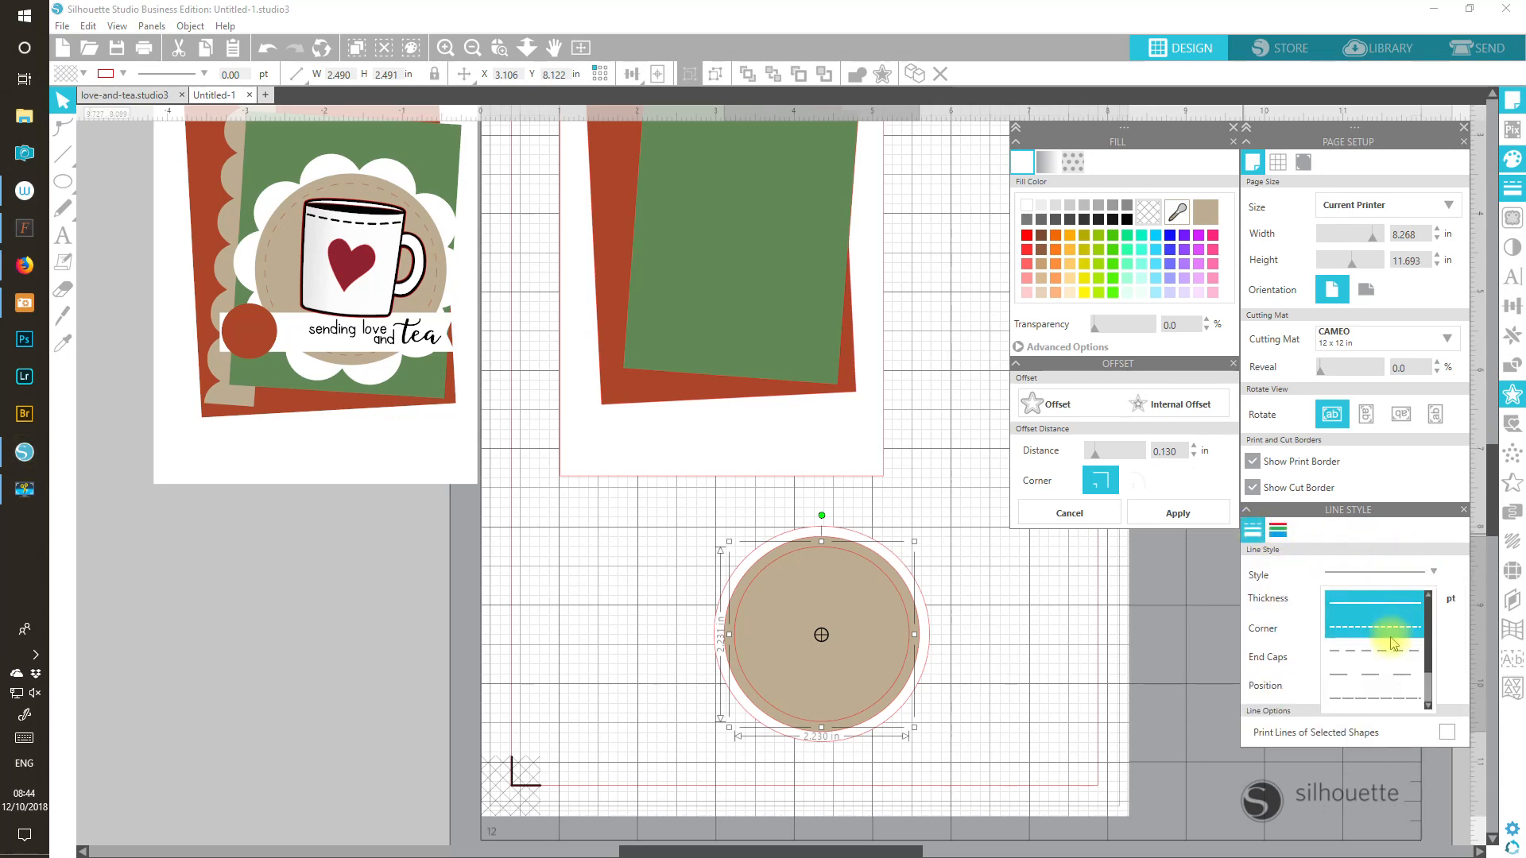
pyautogui.click(1053, 694)
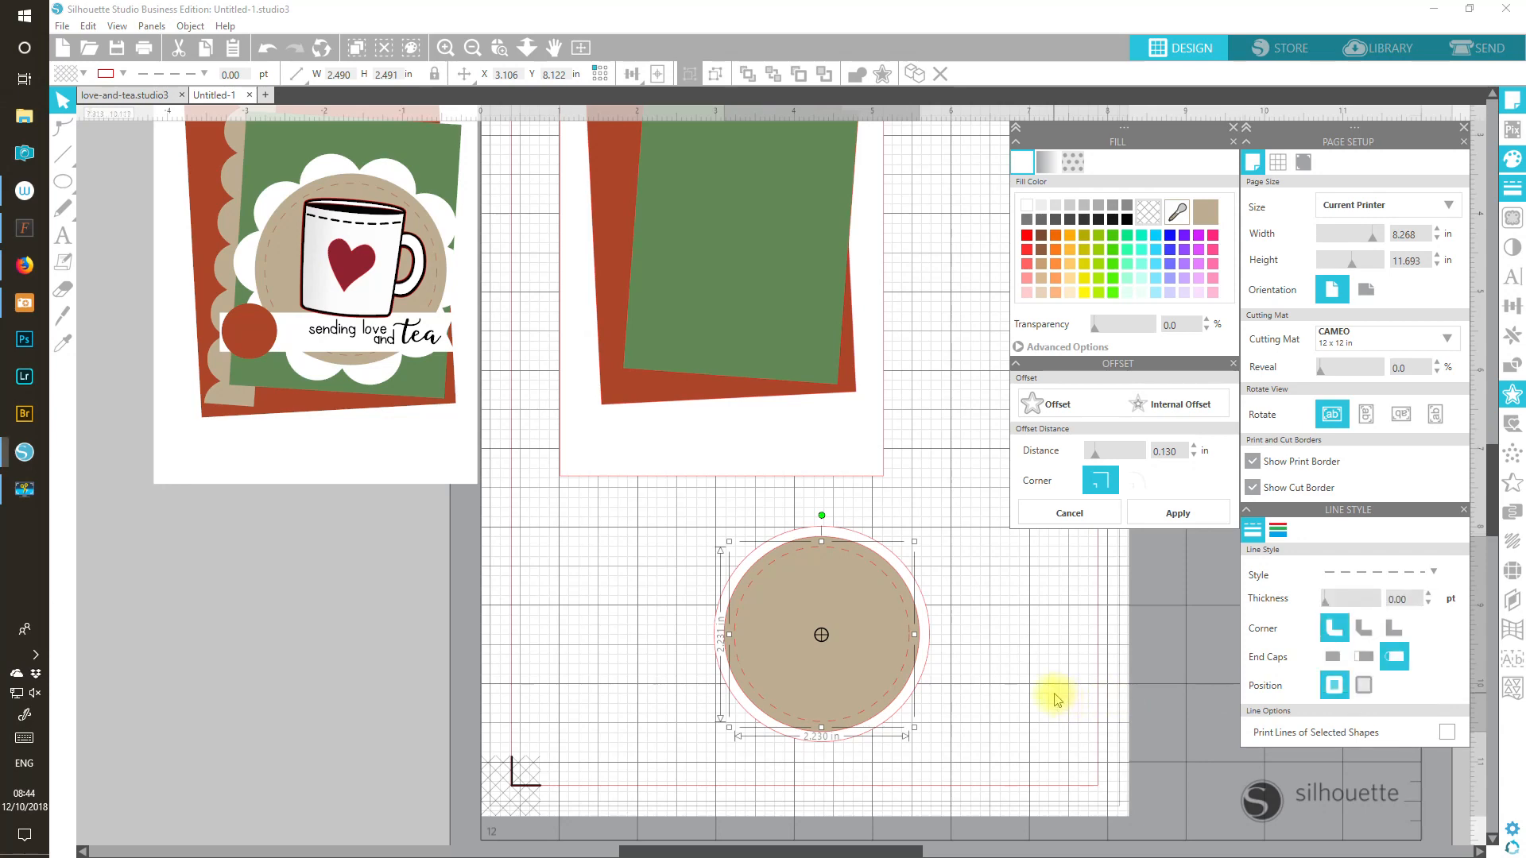
# Step: Set the dashed outline's line color to blue and its thickness to 0.00 pt
pyautogui.click(1281, 531)
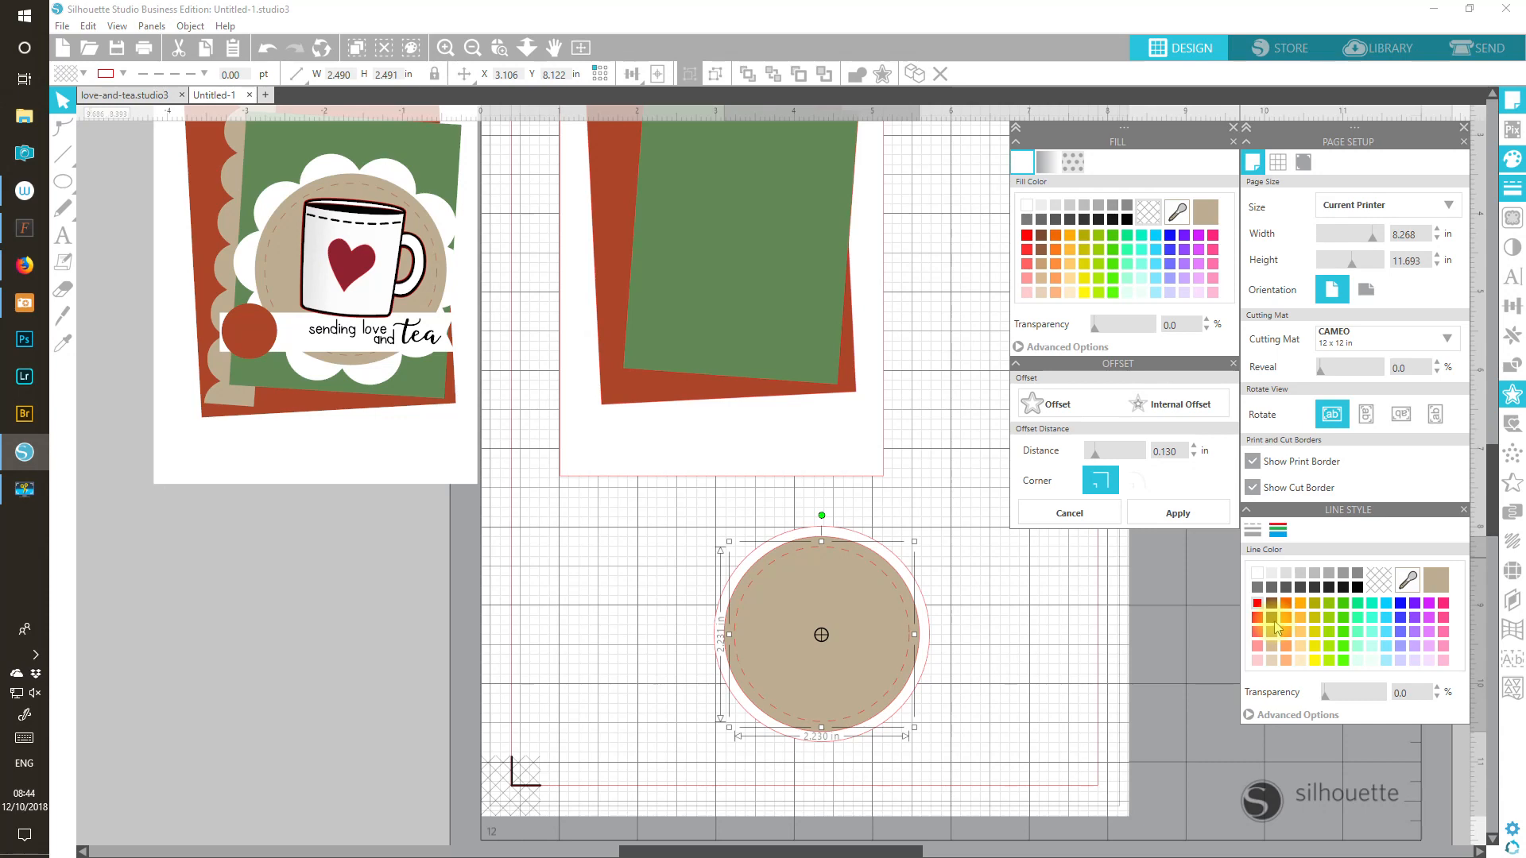
pyautogui.click(1252, 531)
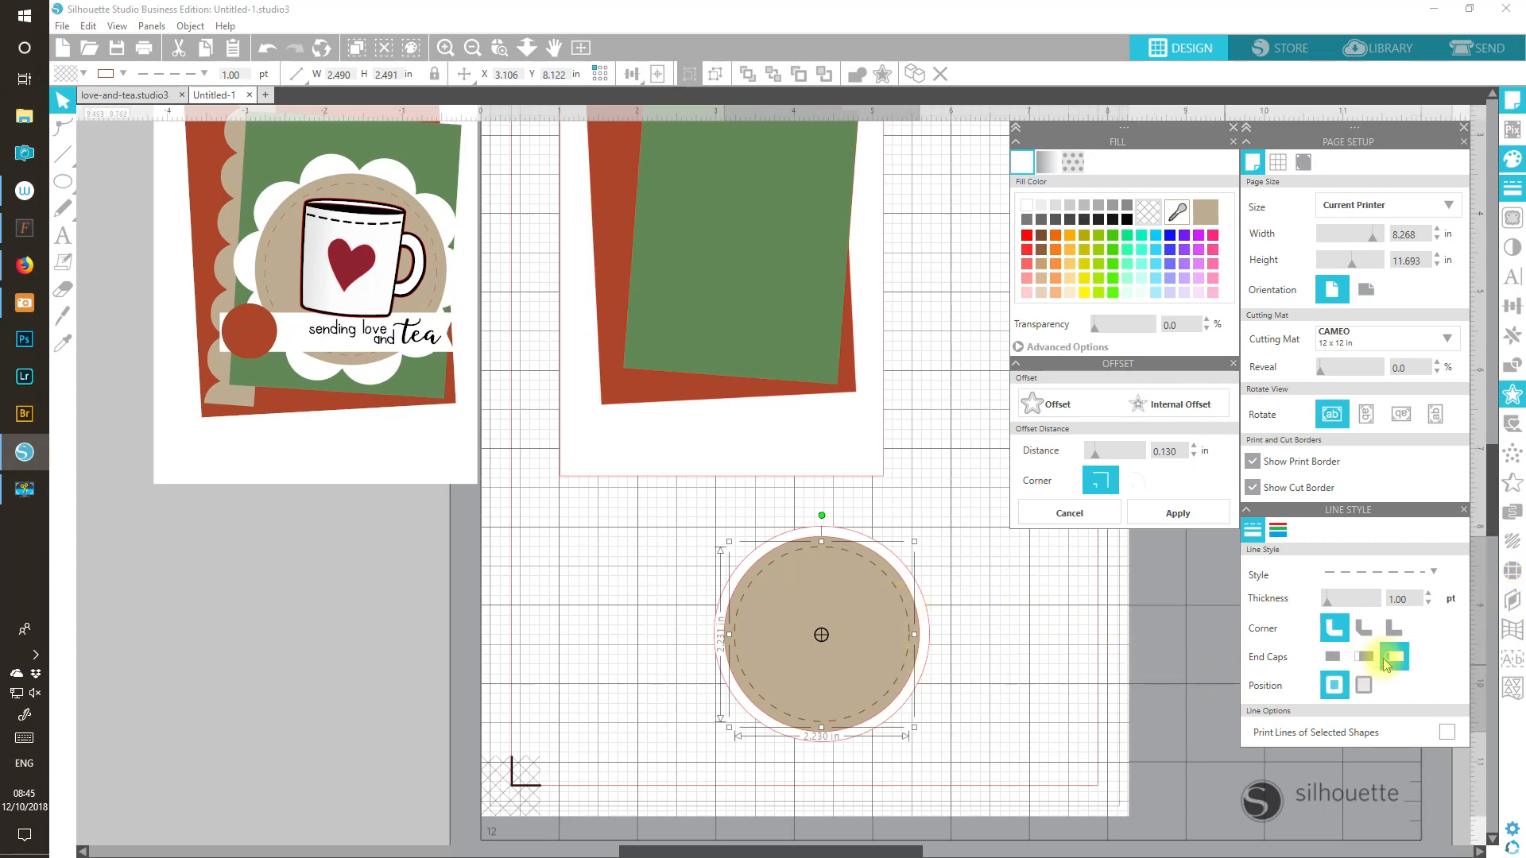
pyautogui.click(1279, 530)
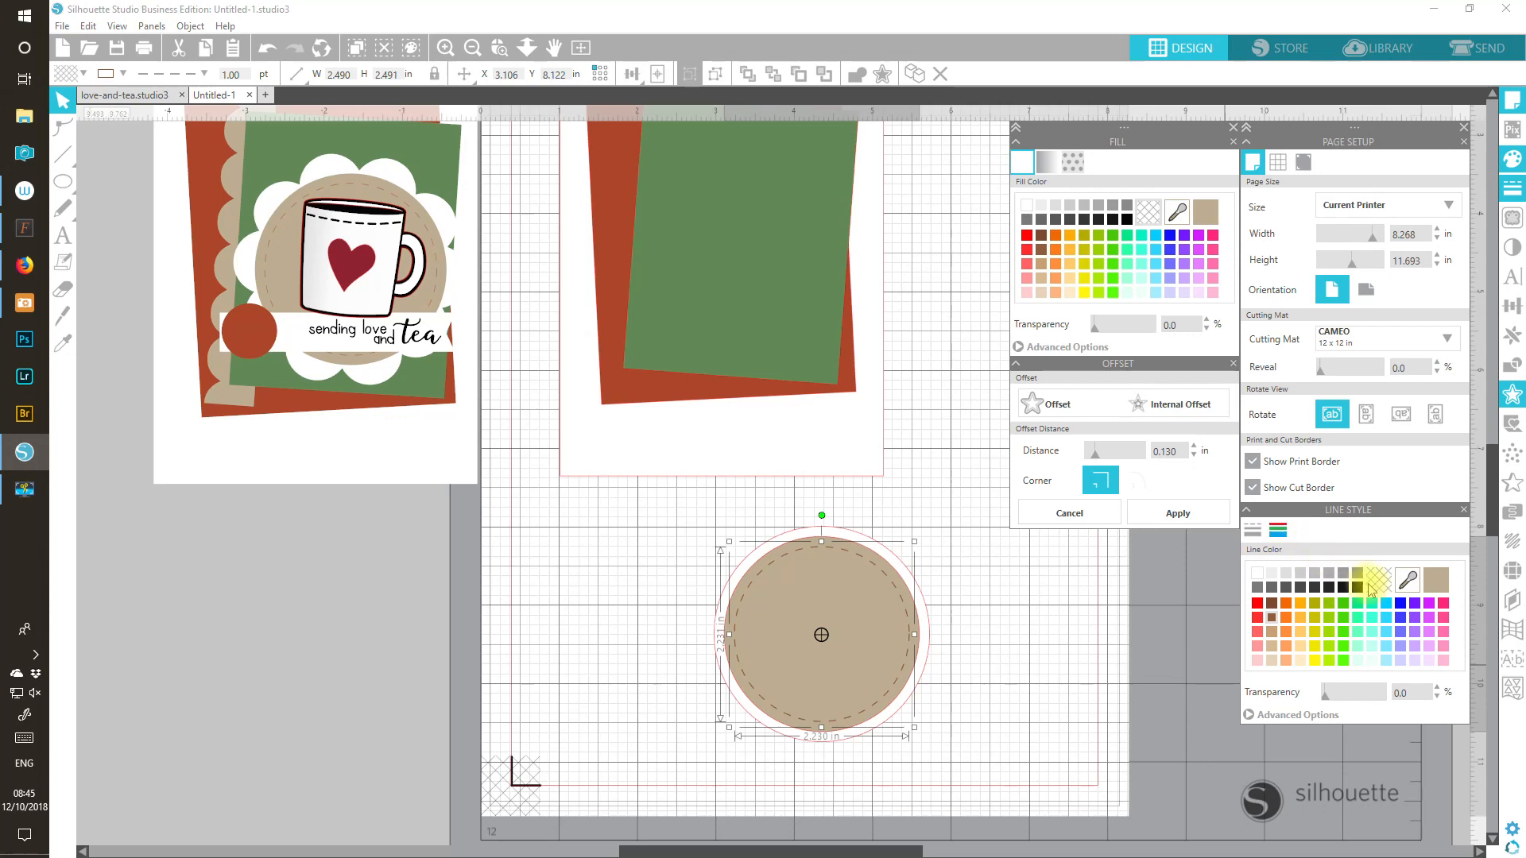
pyautogui.click(1401, 604)
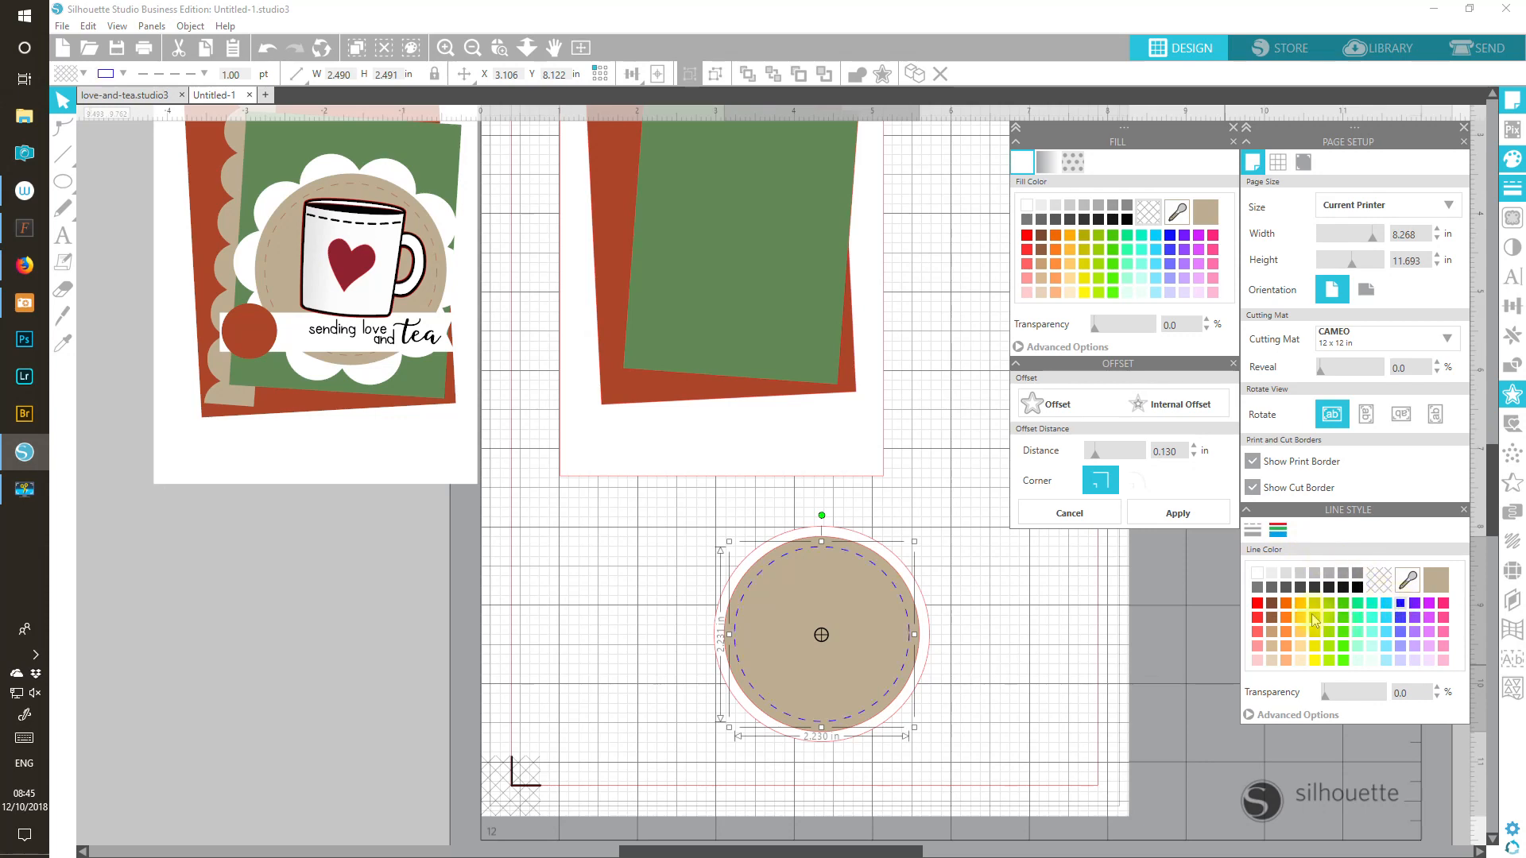
pyautogui.click(1255, 532)
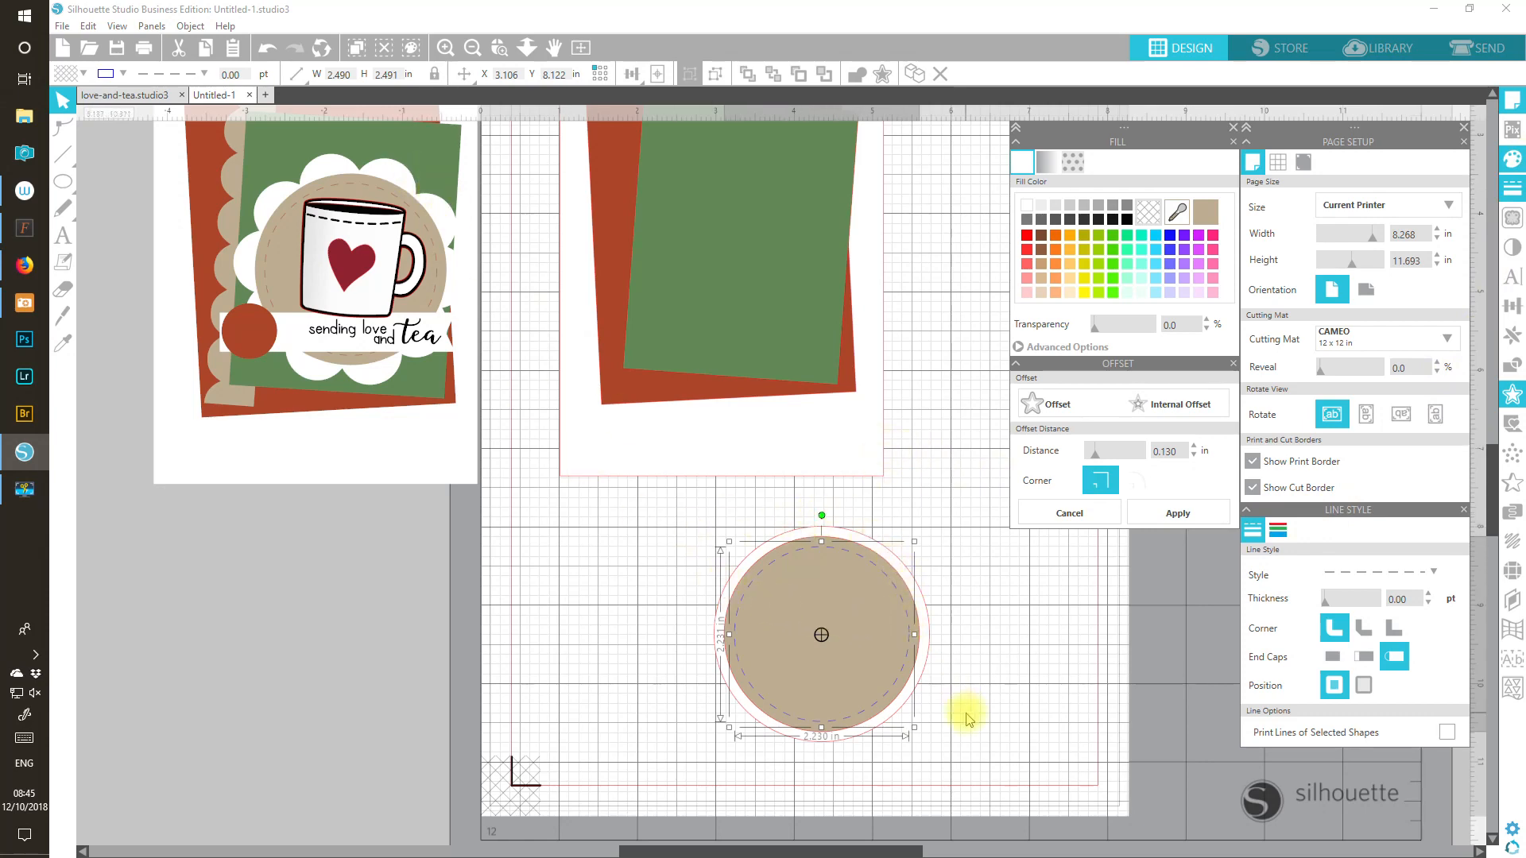
# Step: Move the layered circles up beside the card base and place two copies of their outer circle below the card
pyautogui.click(819, 623)
pyautogui.moveTo(805, 608); pyautogui.dragTo(983, 240)
pyautogui.click(958, 531)
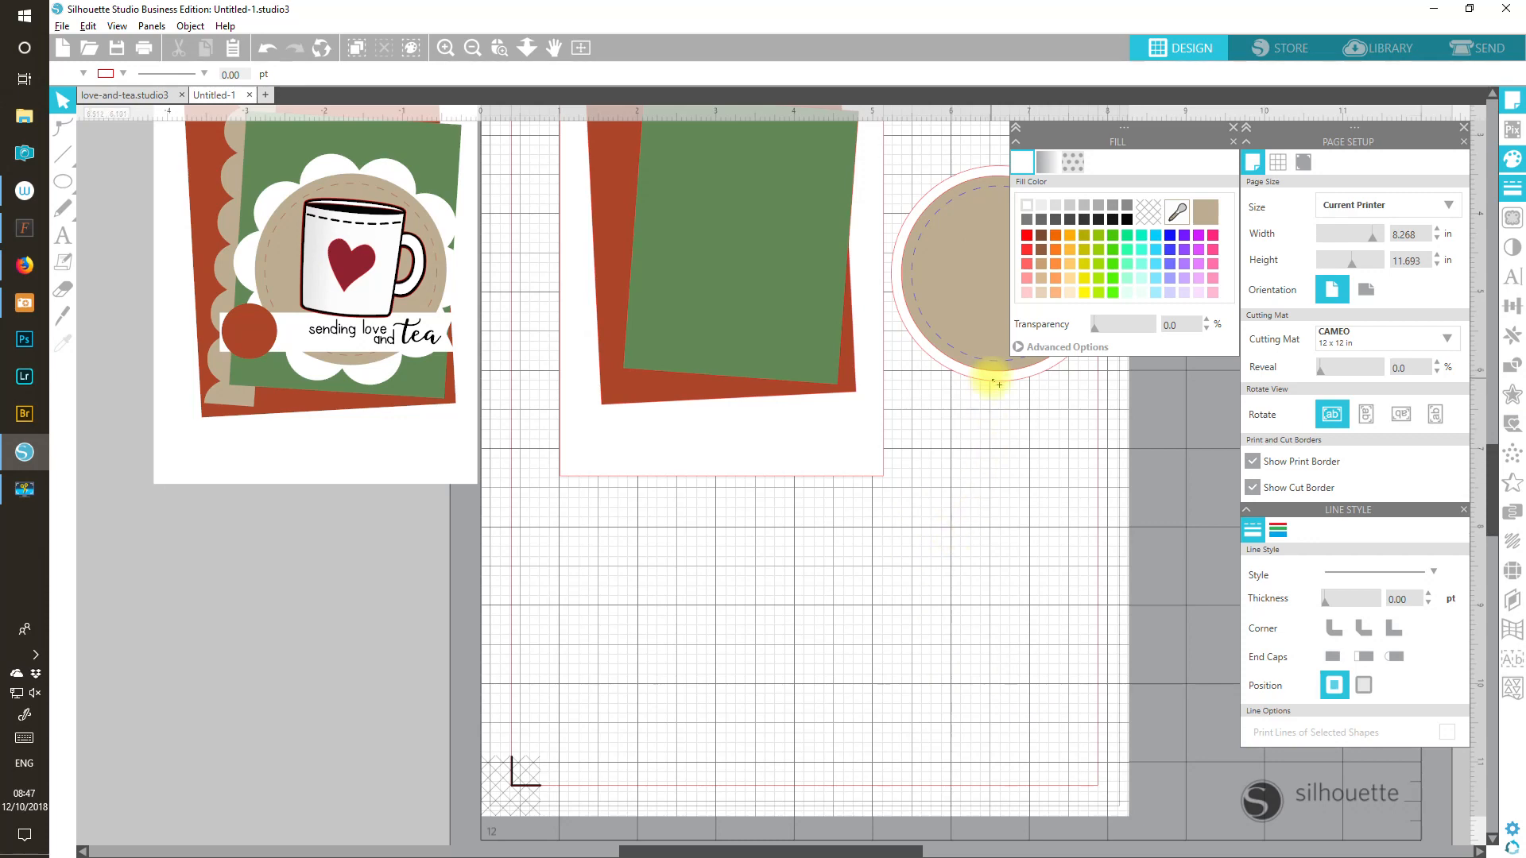
pyautogui.moveTo(998, 384); pyautogui.dragTo(794, 732)
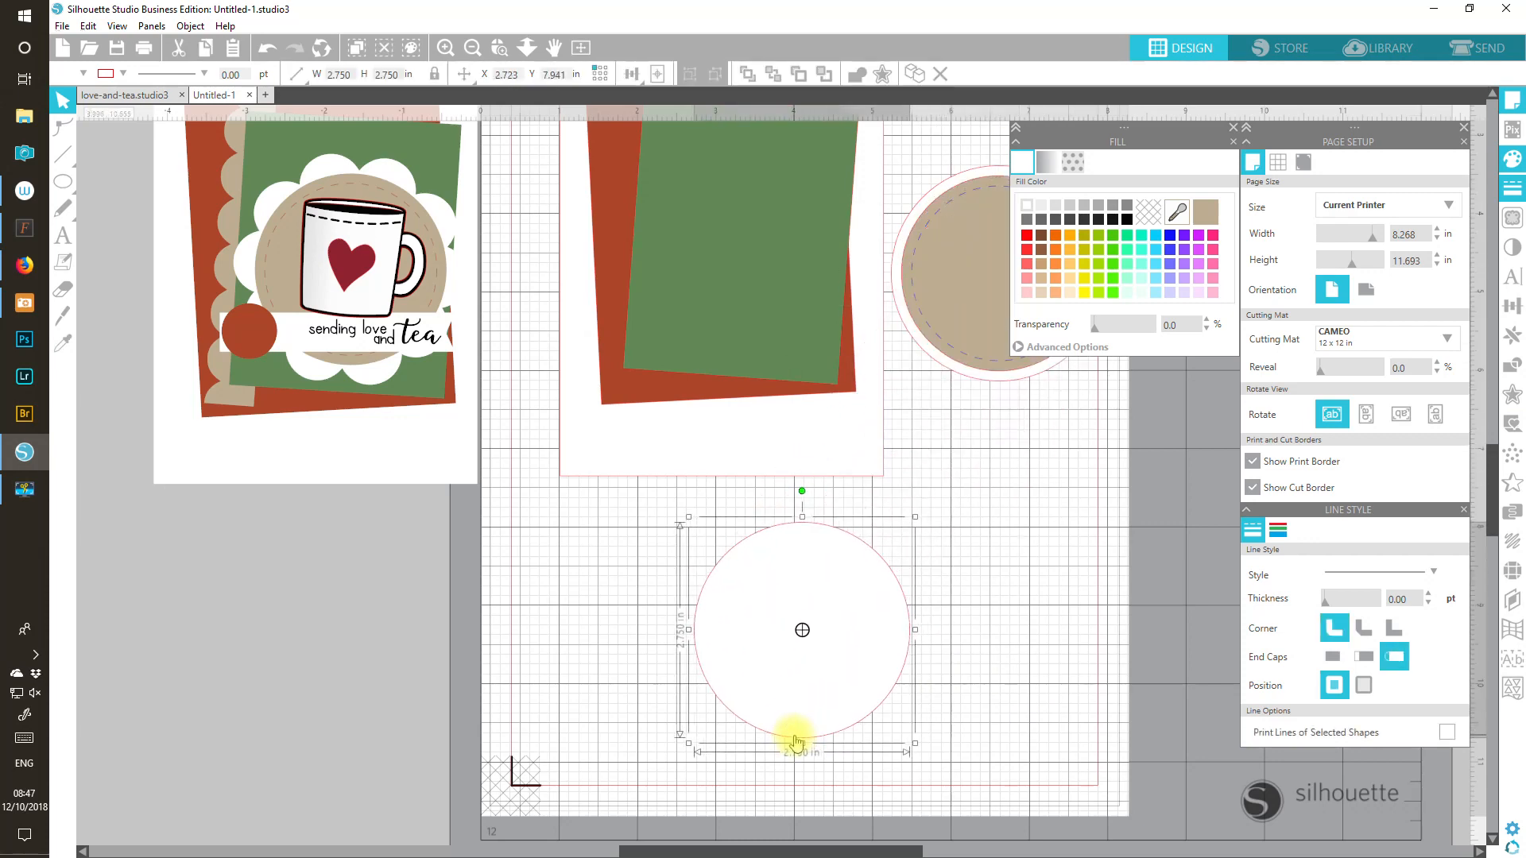
pyautogui.moveTo(872, 681); pyautogui.dragTo(860, 719)
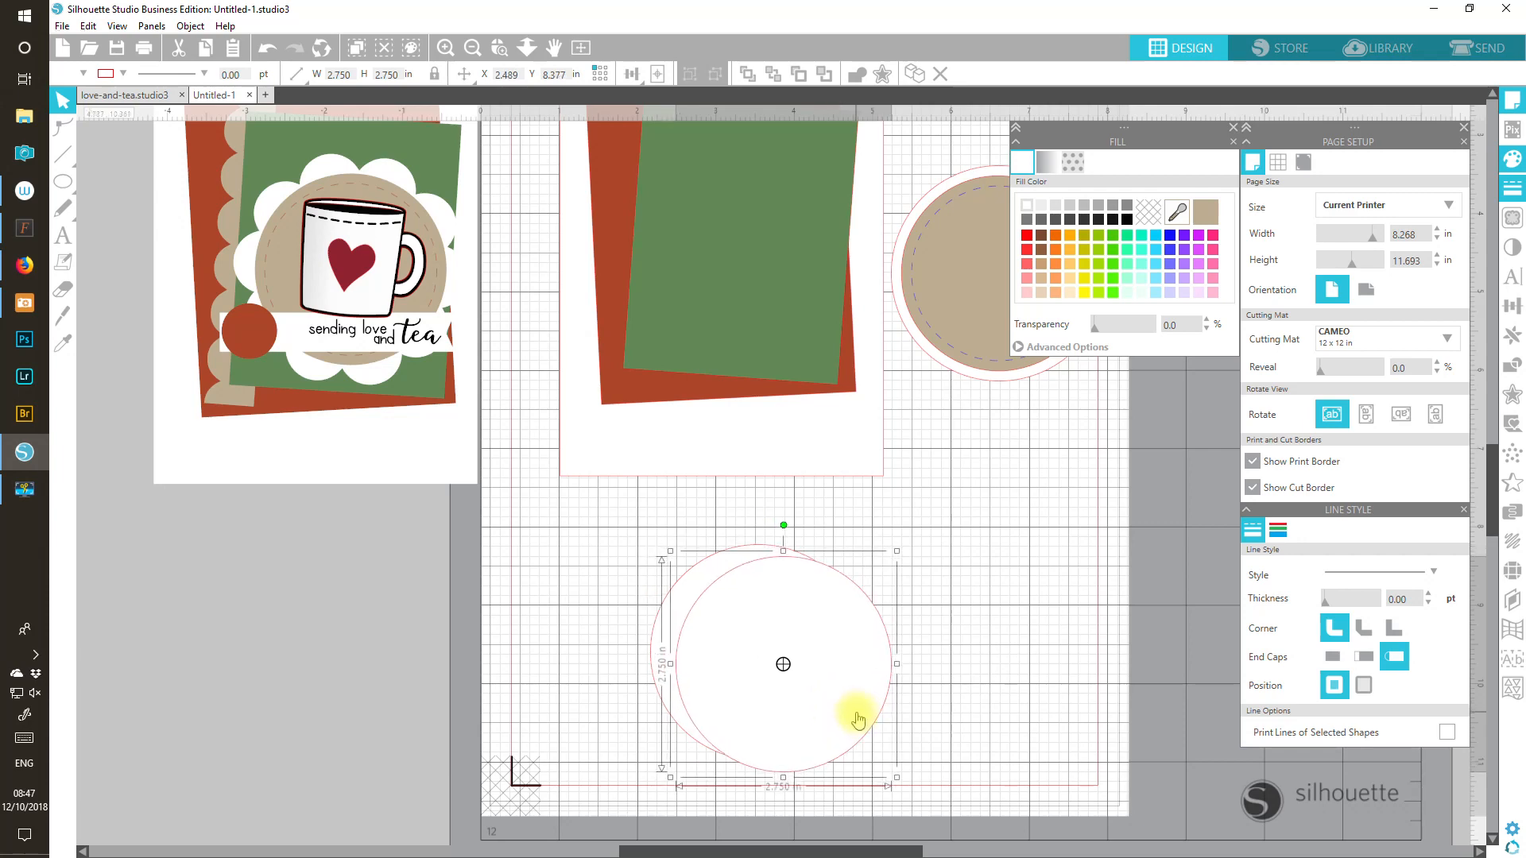
# Step: Resize one of the circle copies to 1 in and move it to the left of the larger circle
pyautogui.doubleClick(389, 74)
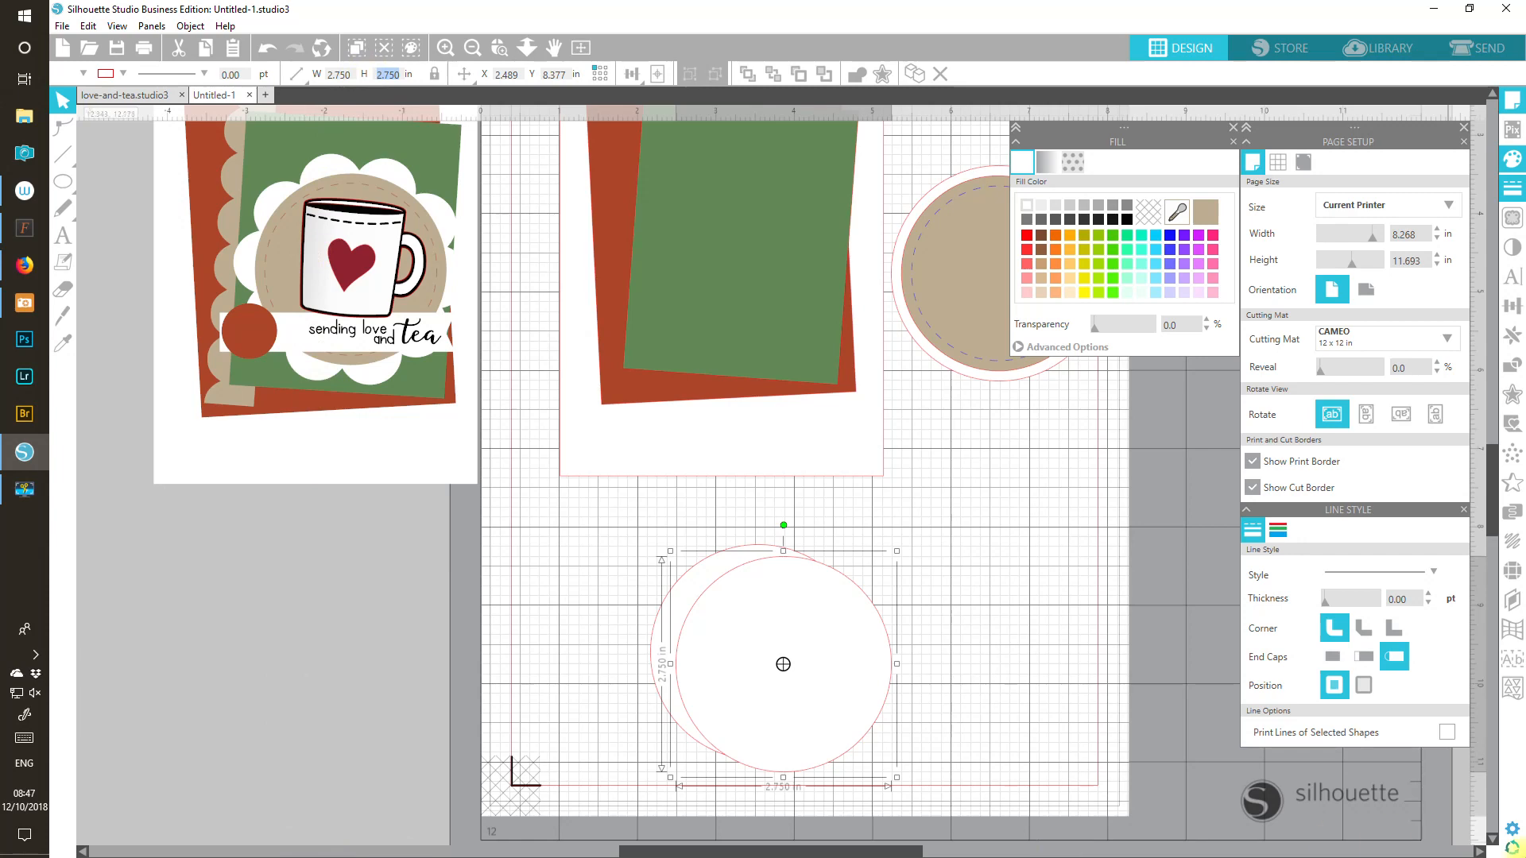
pyautogui.write('1')
pyautogui.press('Return')
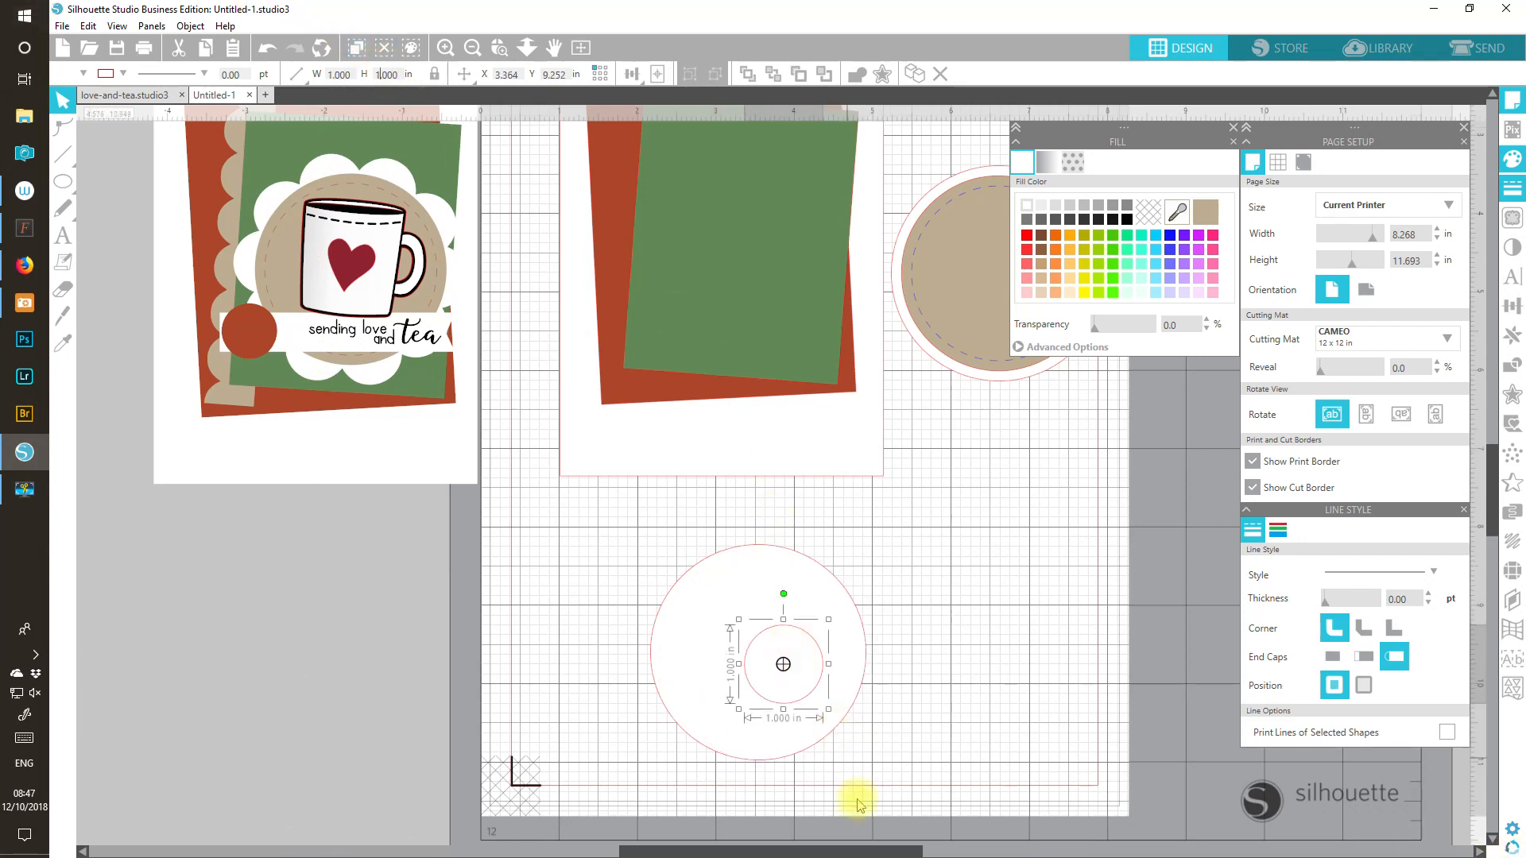
pyautogui.moveTo(818, 678); pyautogui.dragTo(626, 600)
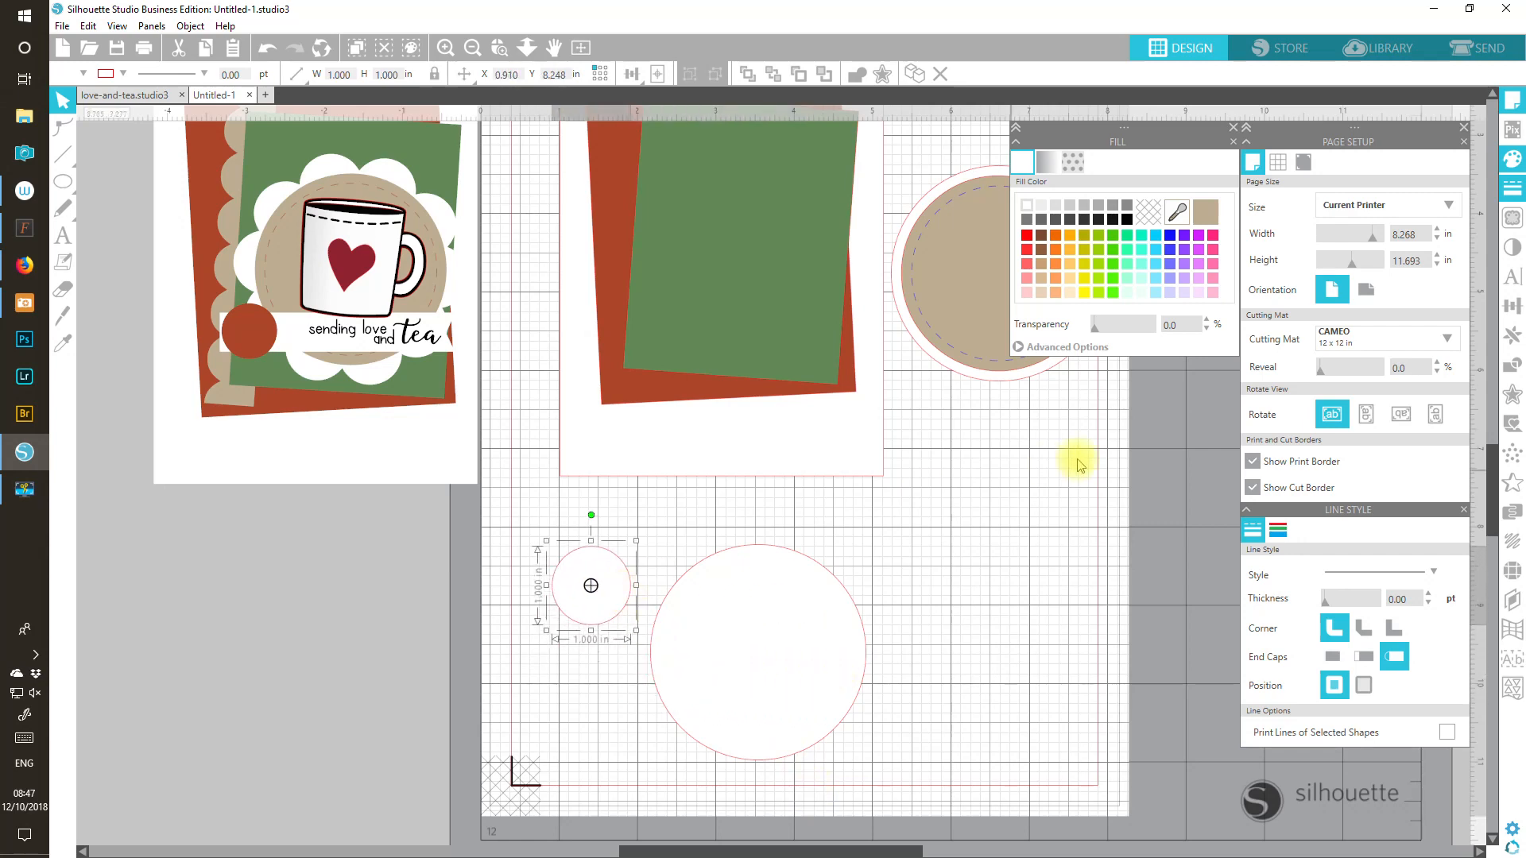
# Step: Replicate the 1 in circle around the large circle's outline with Object on Path, using 8 repeats
pyautogui.click(1512, 338)
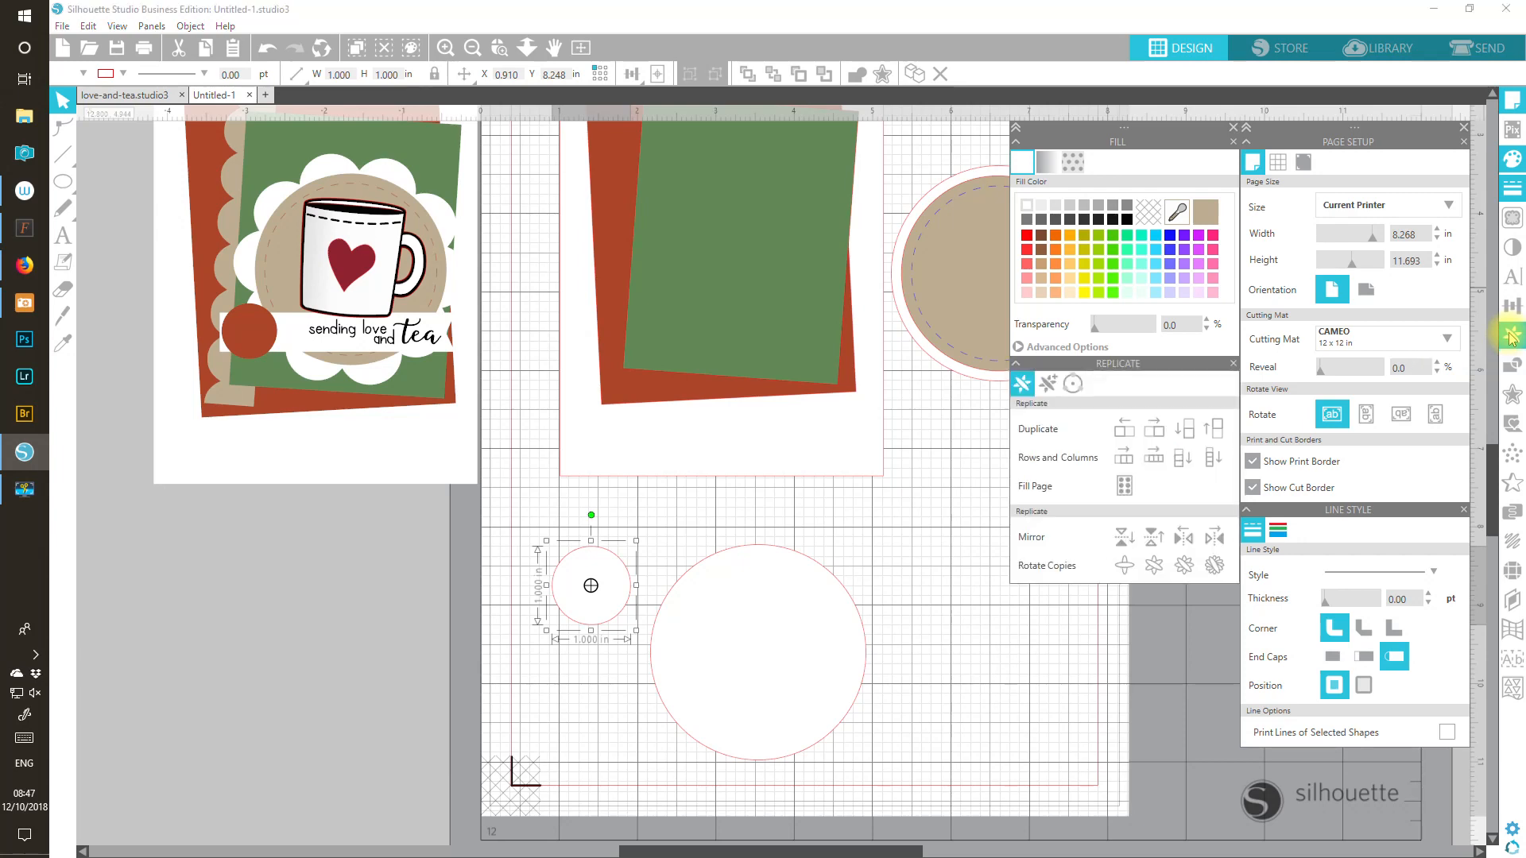
pyautogui.click(1073, 385)
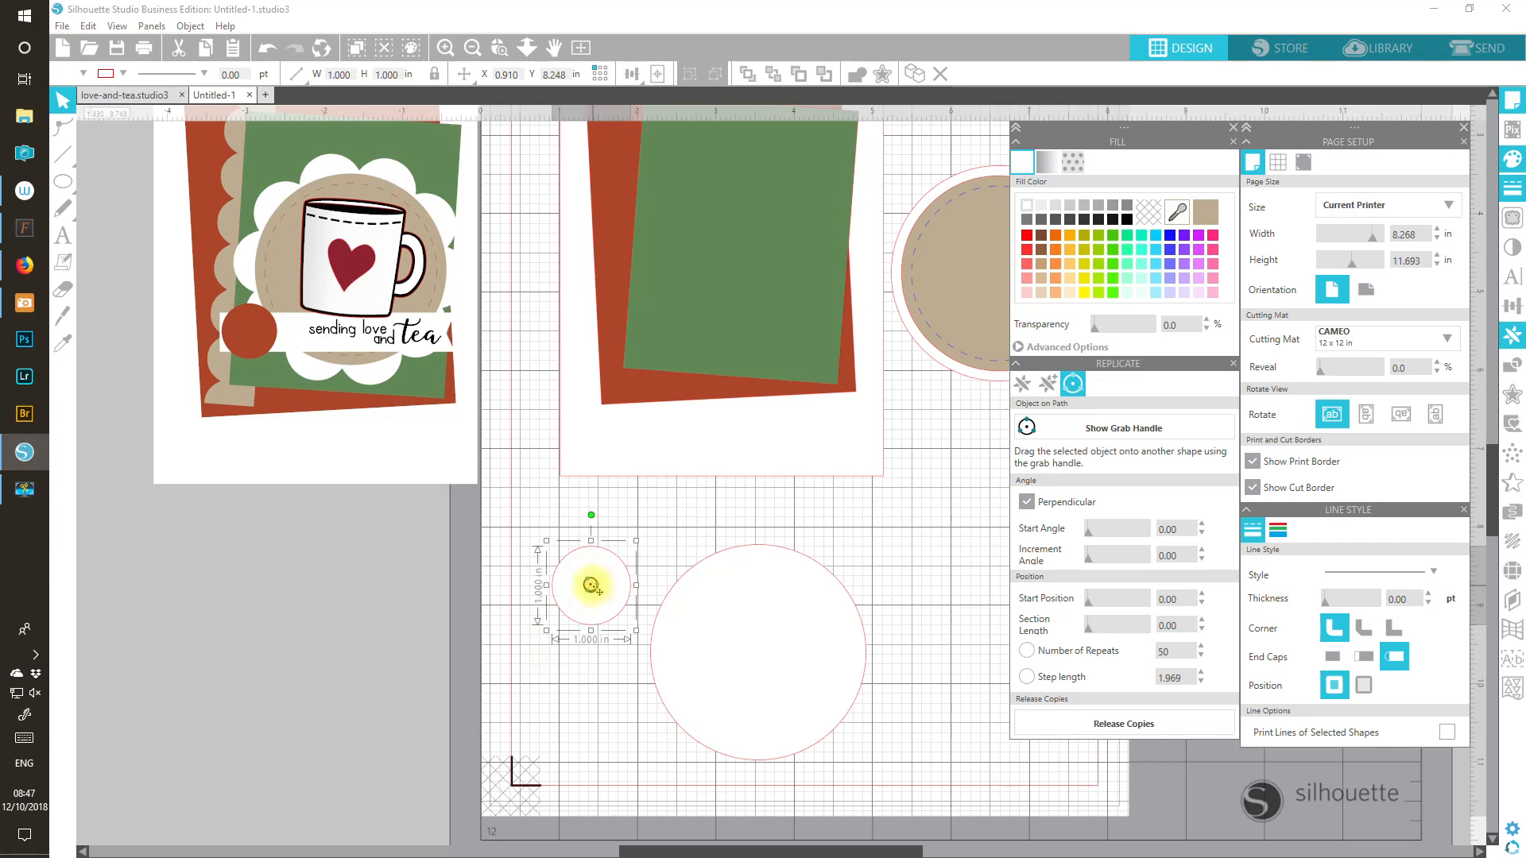
pyautogui.moveTo(591, 586); pyautogui.dragTo(654, 624)
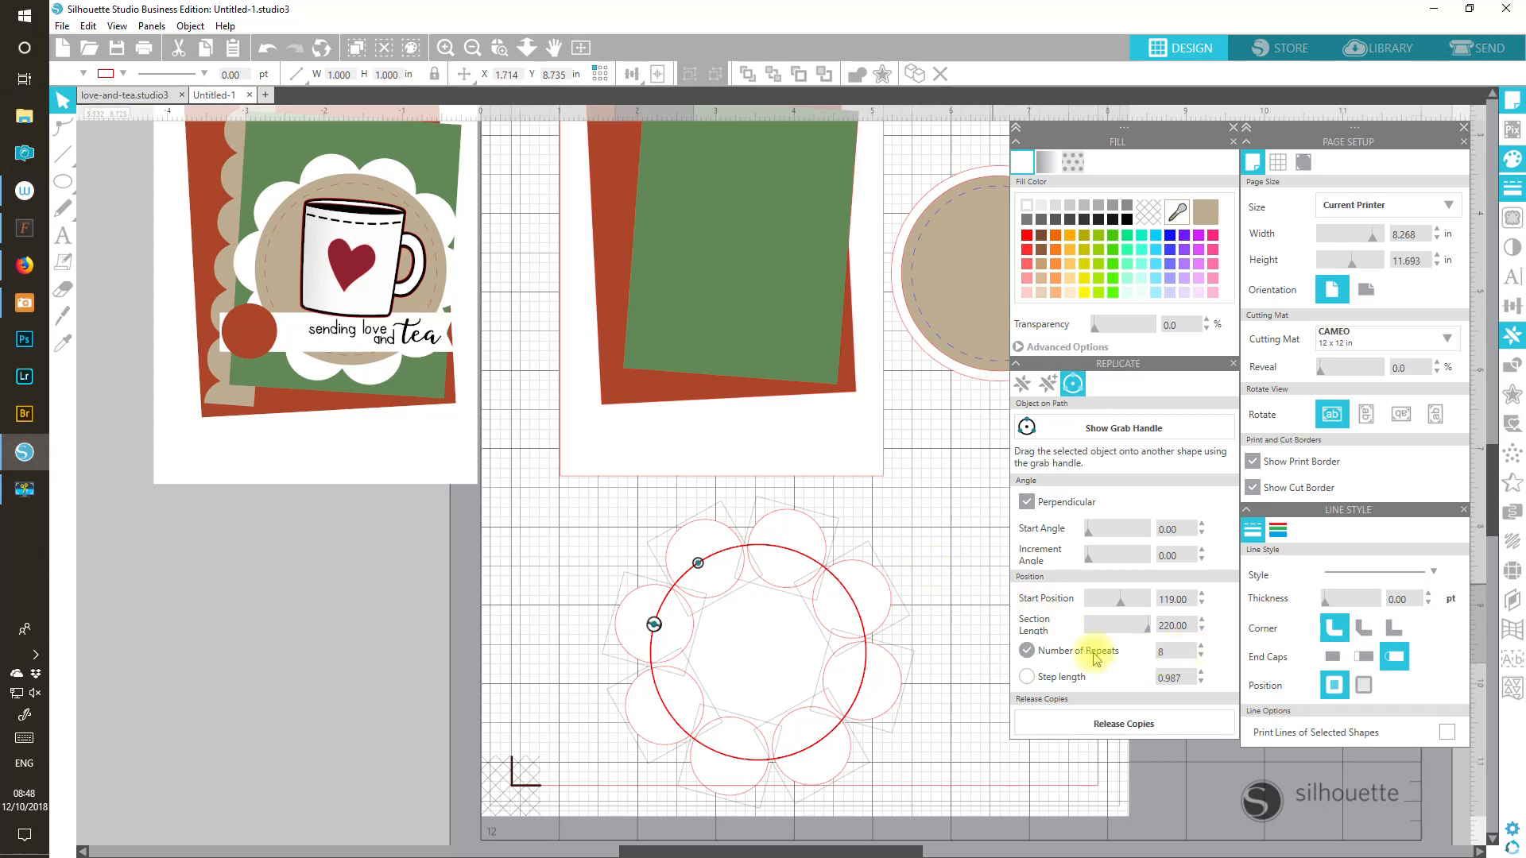
# Step: Set the number of repeats around the large circle to 9 and release the copies from the path
pyautogui.click(1201, 646)
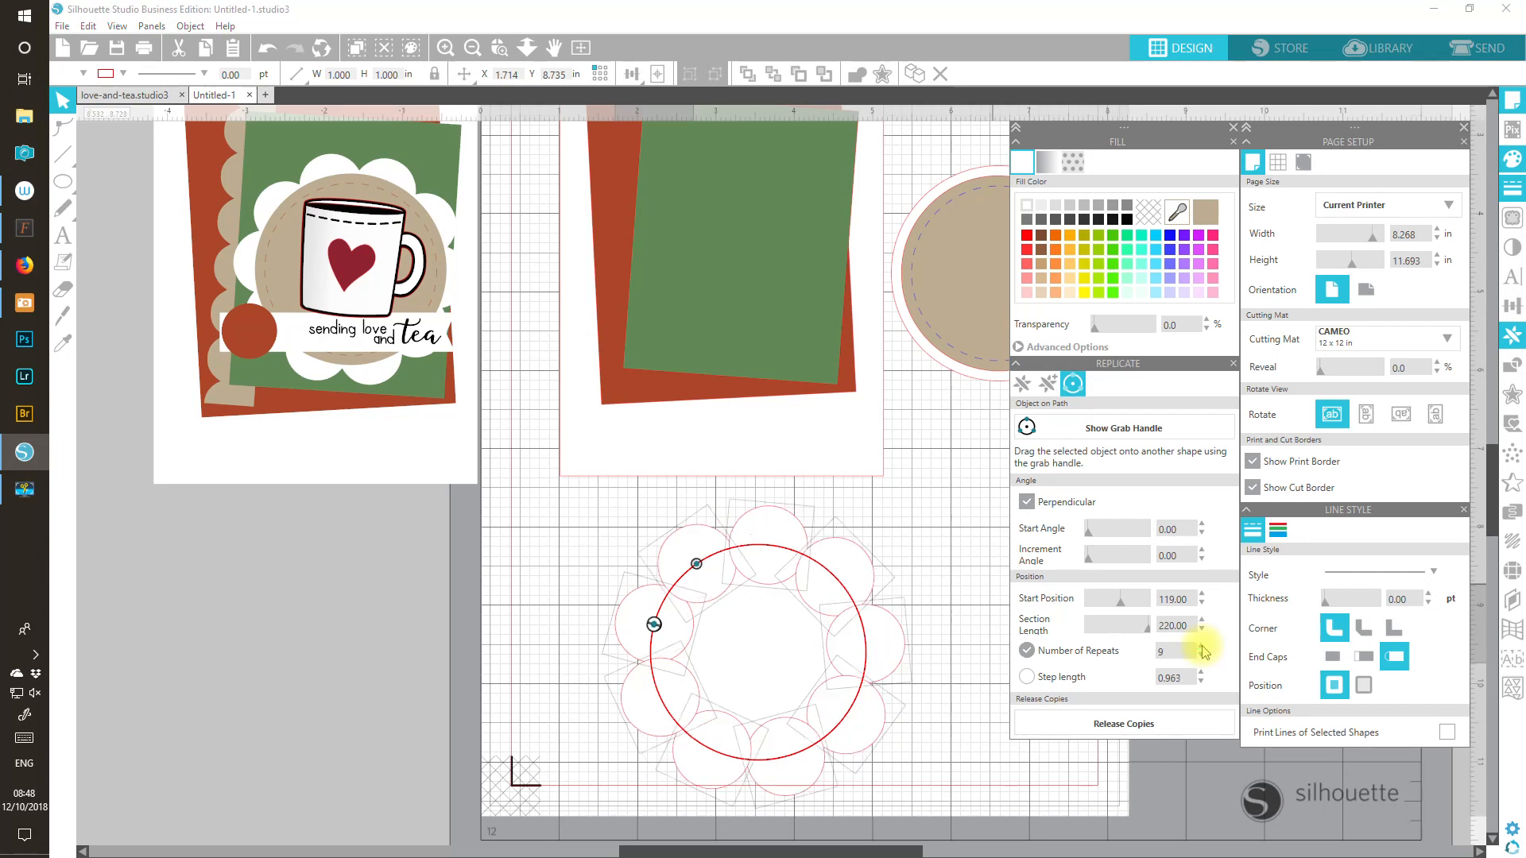
pyautogui.click(1201, 646)
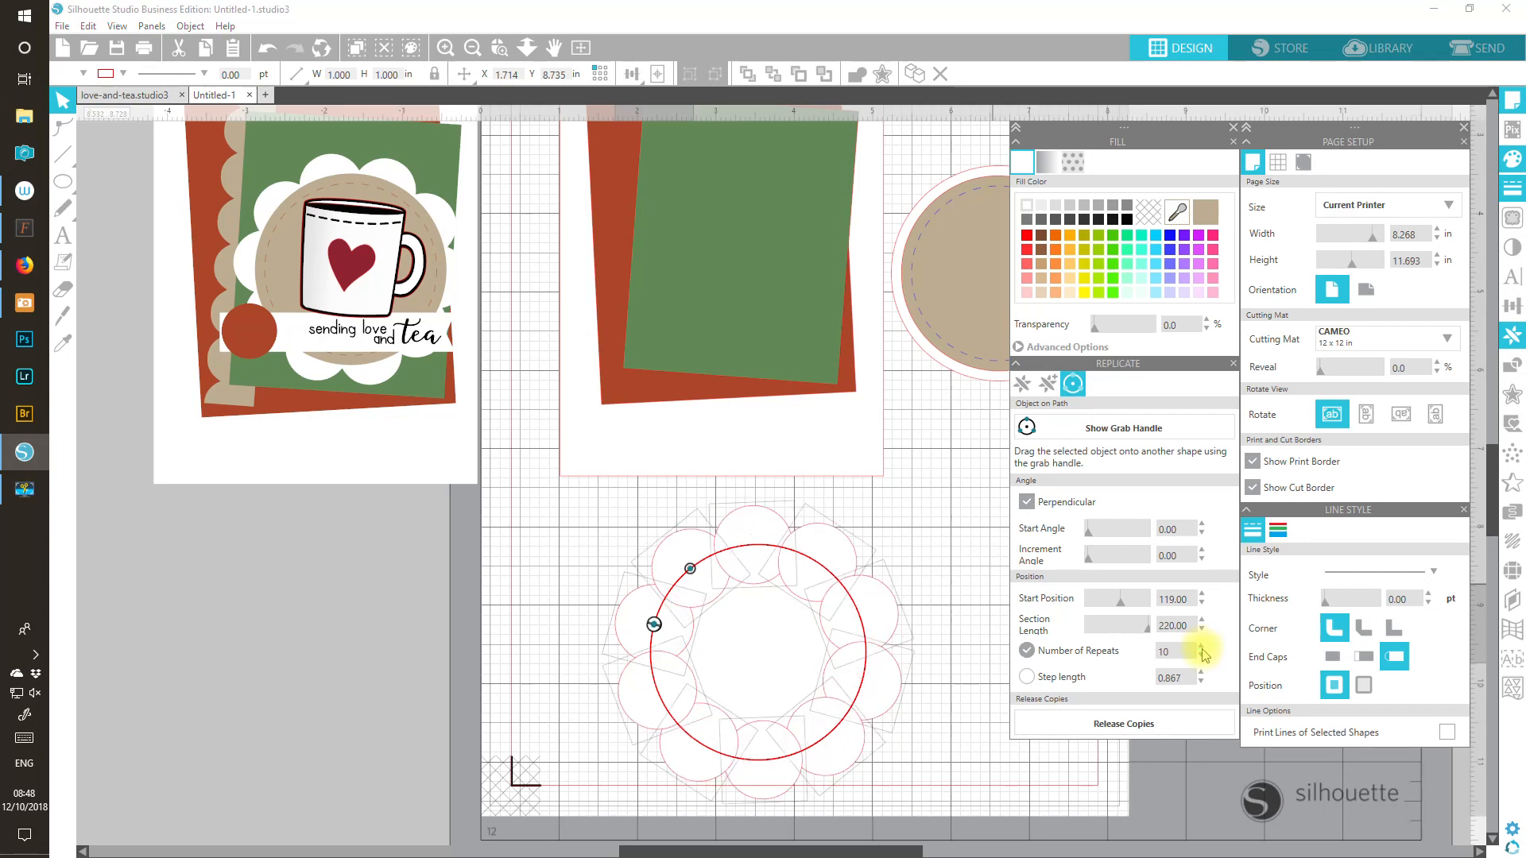
pyautogui.click(1202, 657)
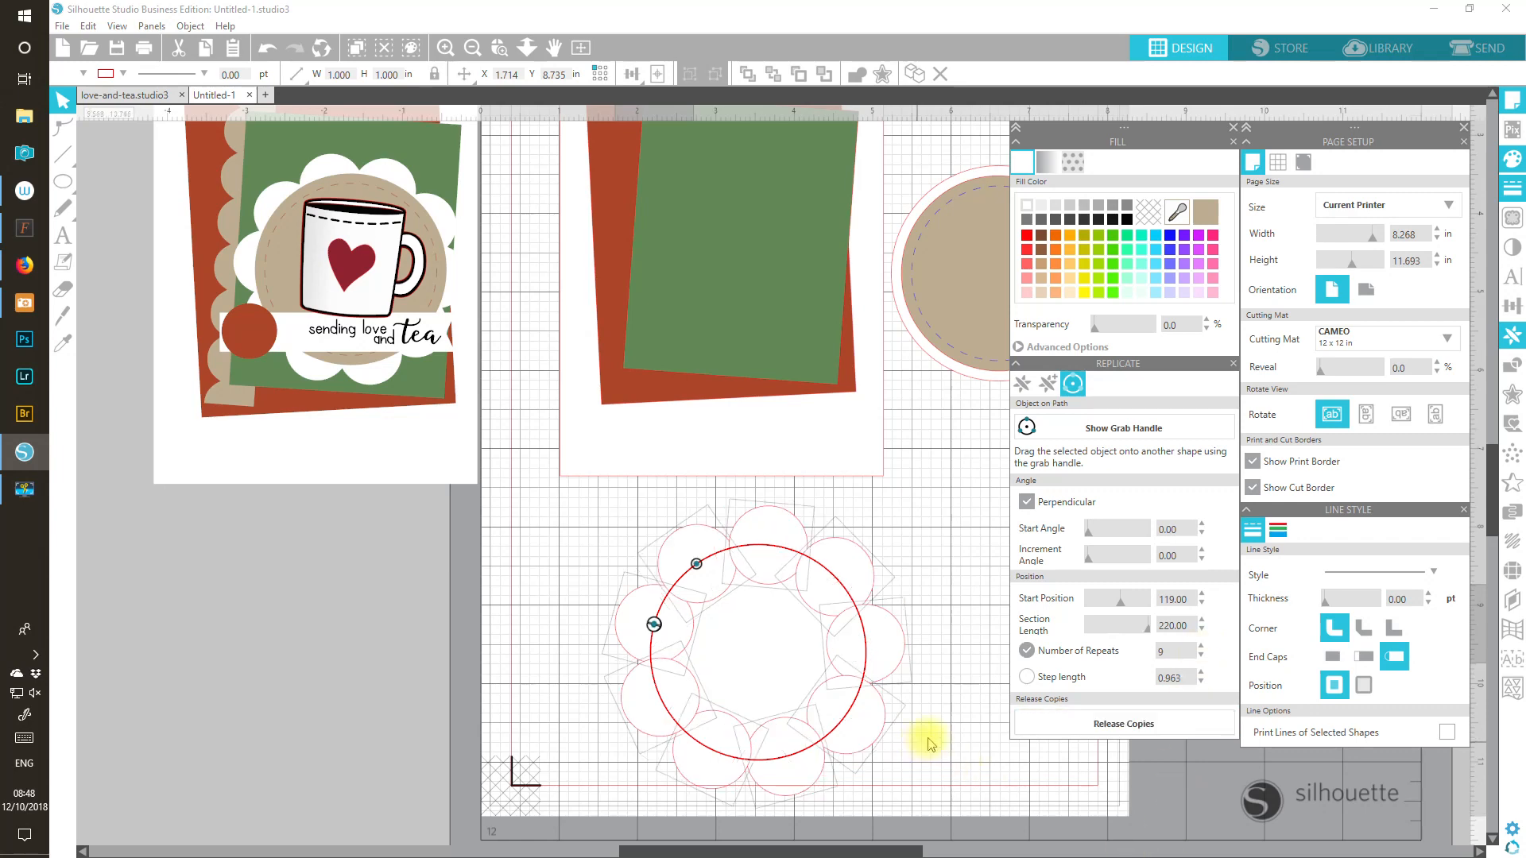
pyautogui.click(1130, 727)
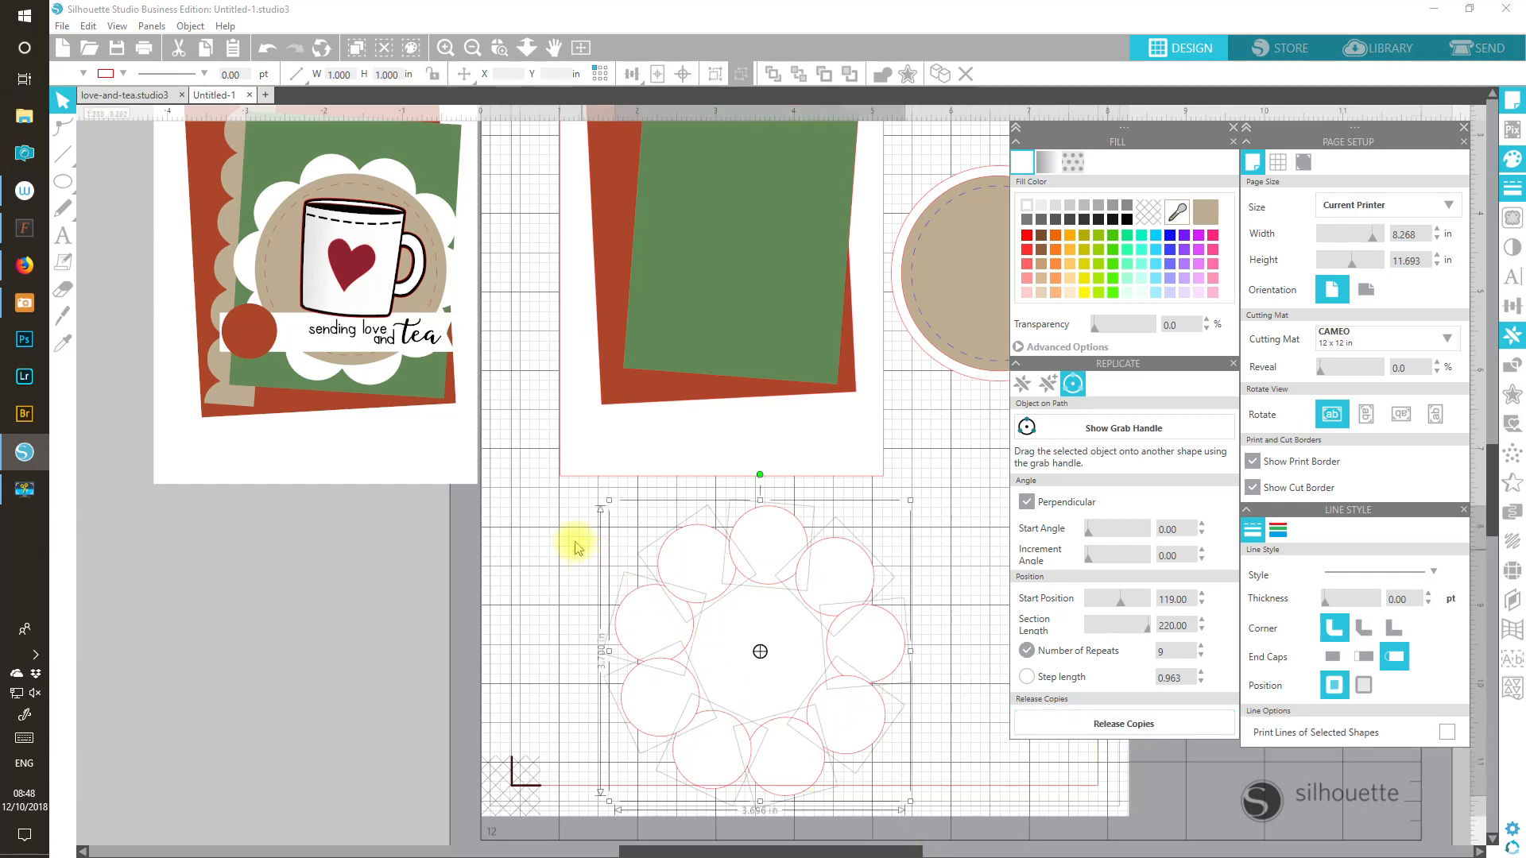
# Step: Weld the large circle and its nine surrounding small circles into a single scalloped shape
pyautogui.moveTo(555, 505); pyautogui.dragTo(926, 804)
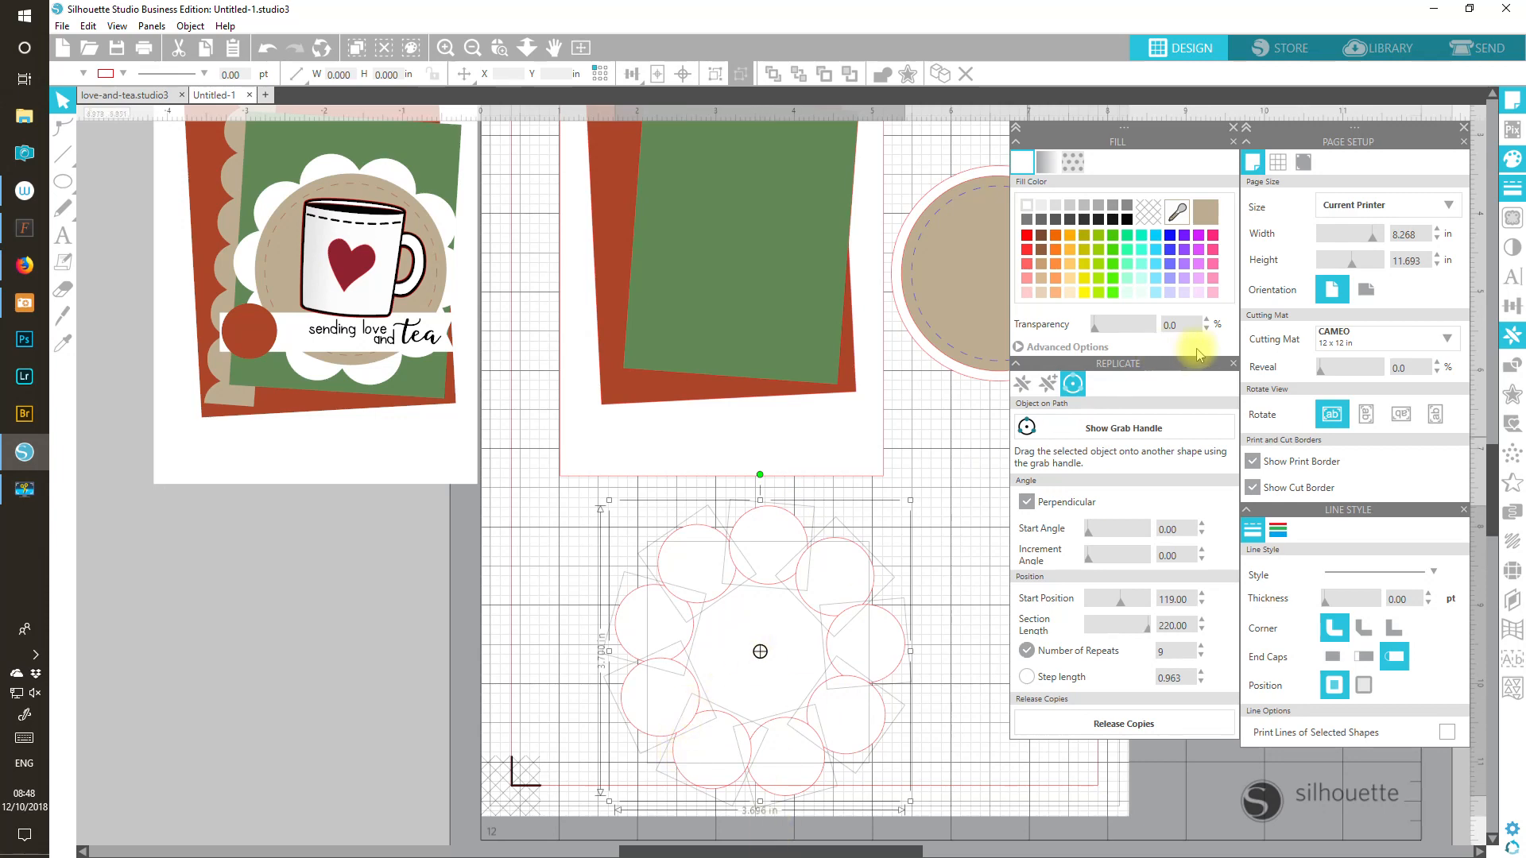
pyautogui.click(1235, 364)
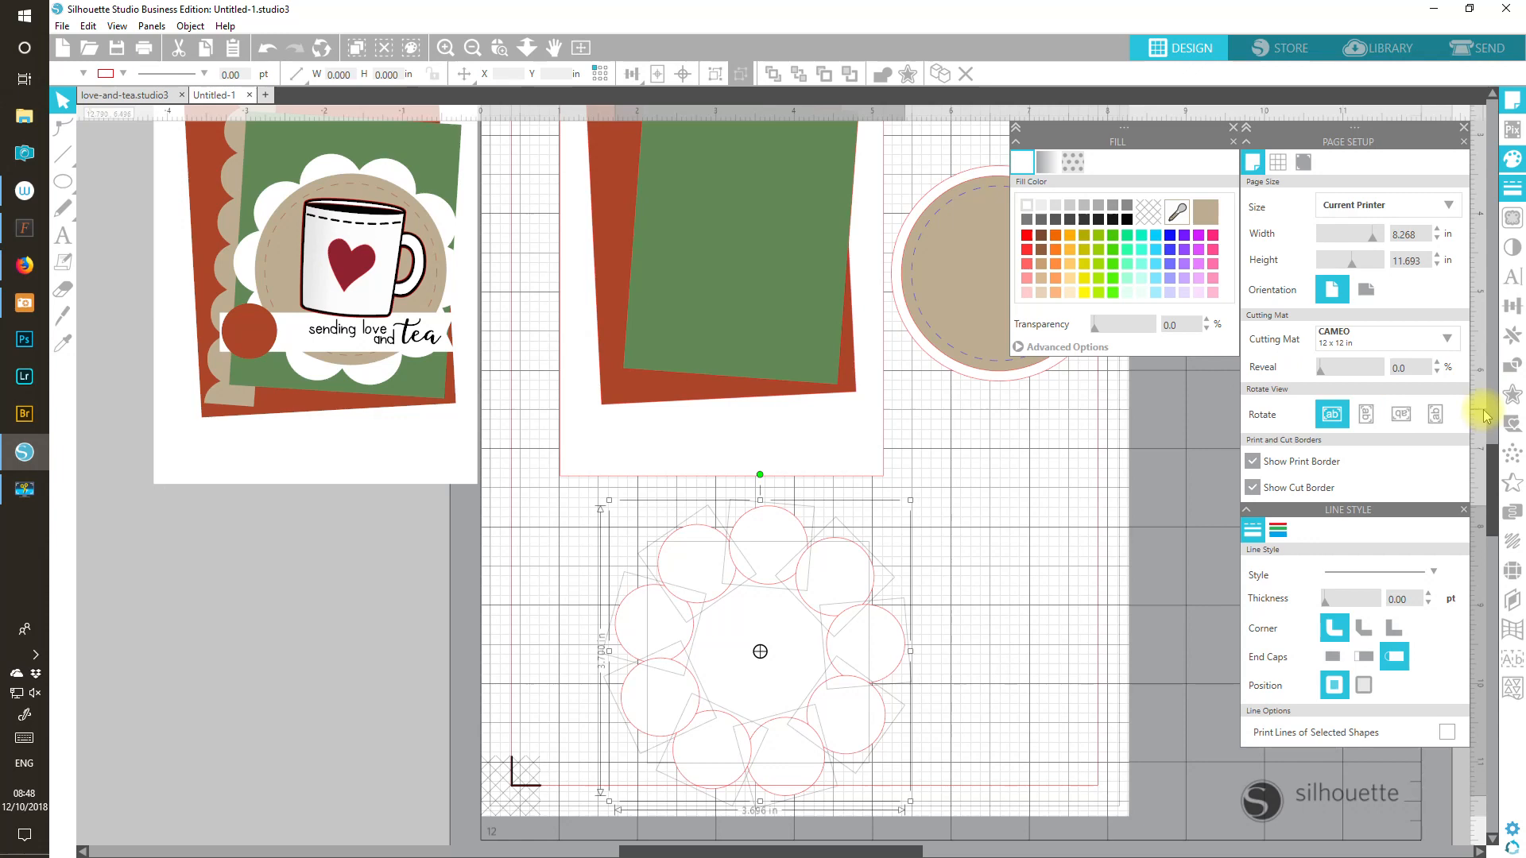
pyautogui.click(1512, 367)
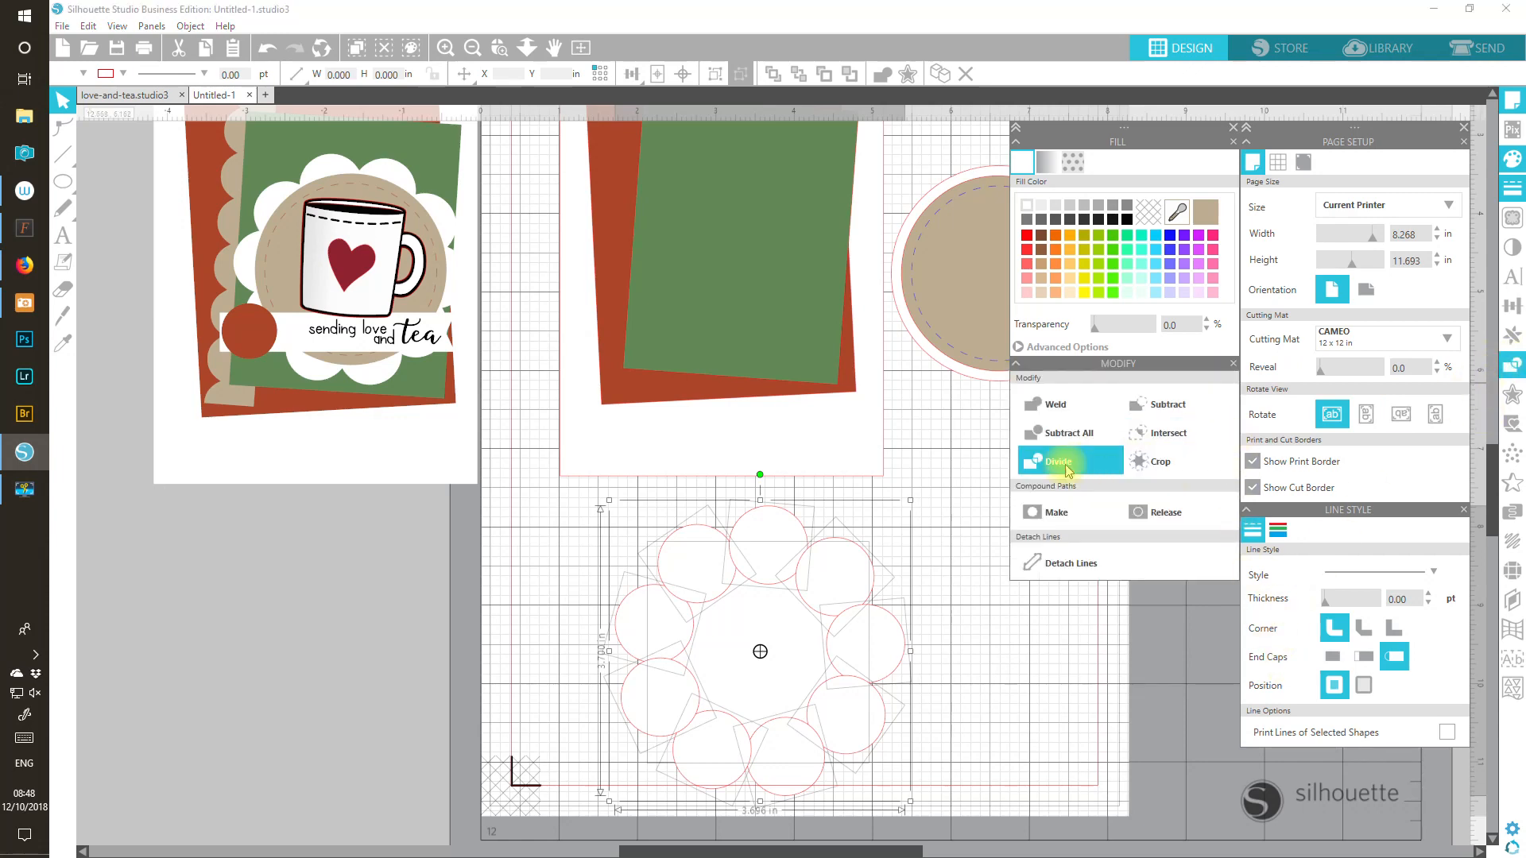
pyautogui.click(1038, 409)
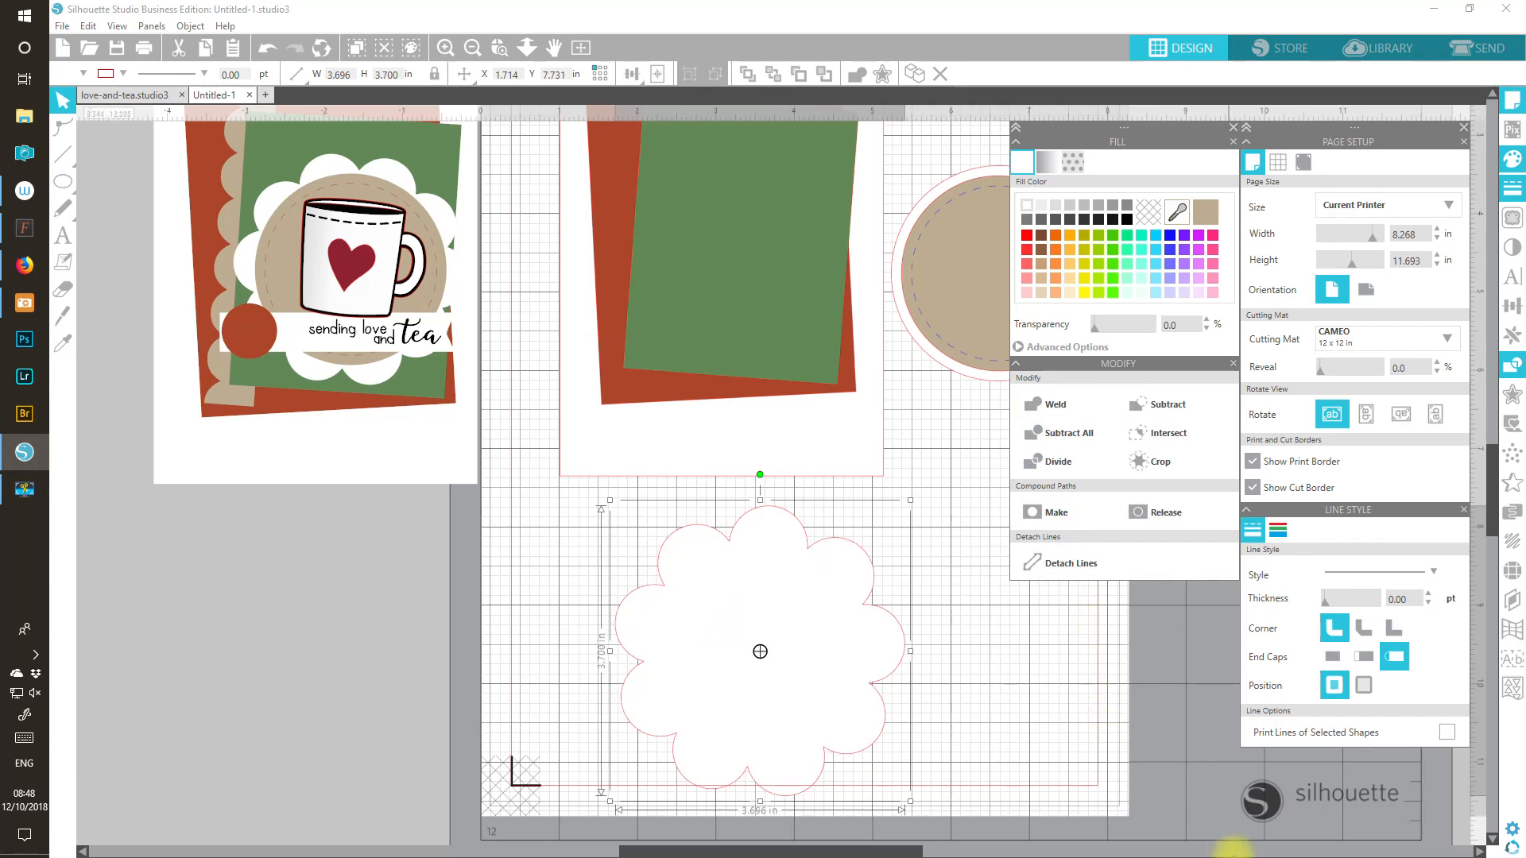
# Step: Reposition the scalloped shape just below the card and set its width to 3.1 in, keeping its proportions
pyautogui.moveTo(799, 670); pyautogui.dragTo(788, 616)
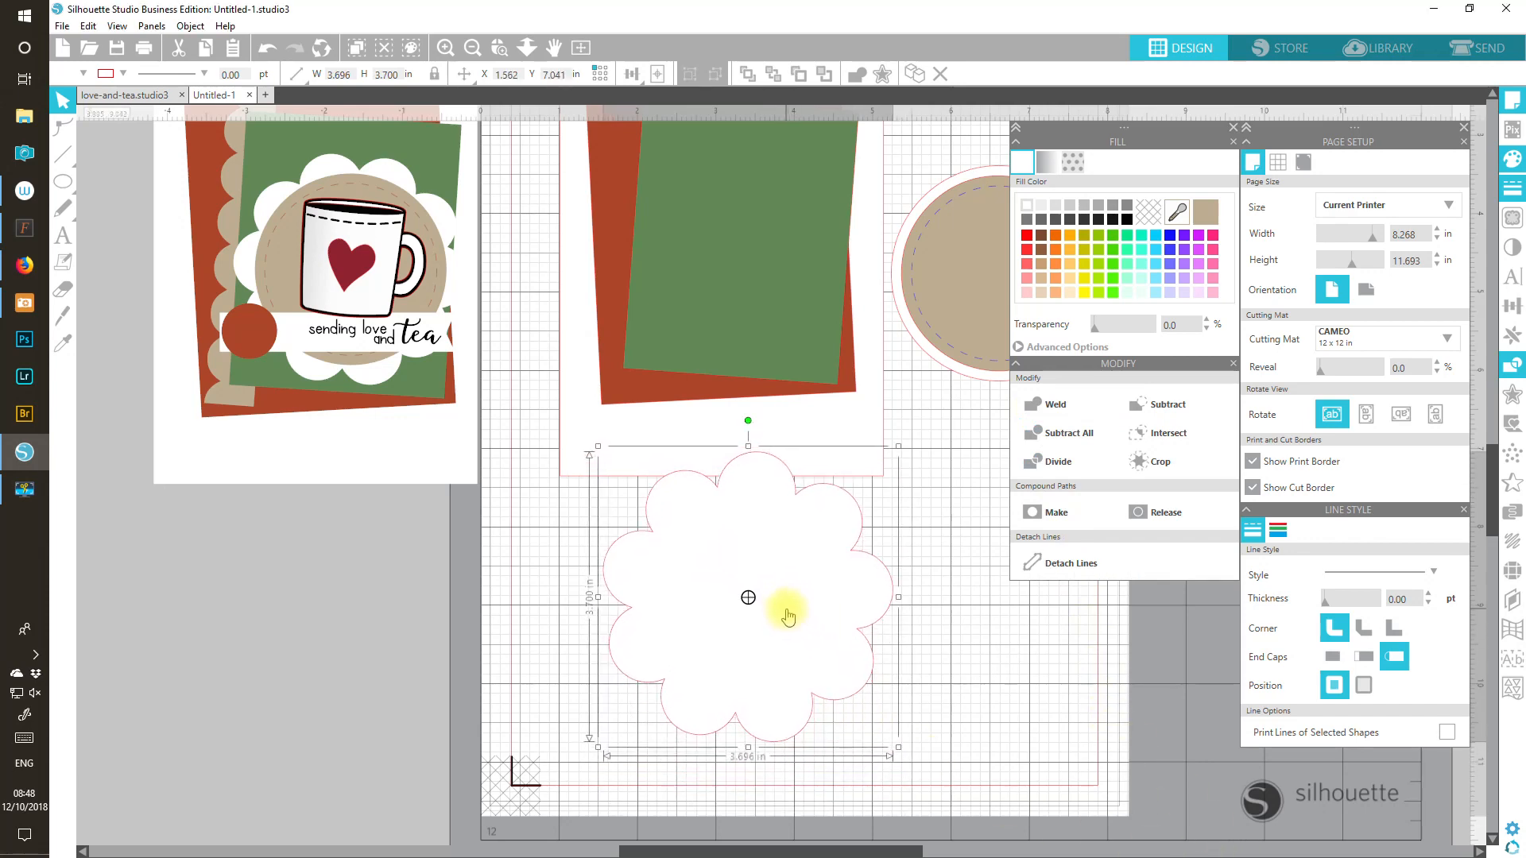
pyautogui.moveTo(826, 586); pyautogui.dragTo(838, 606)
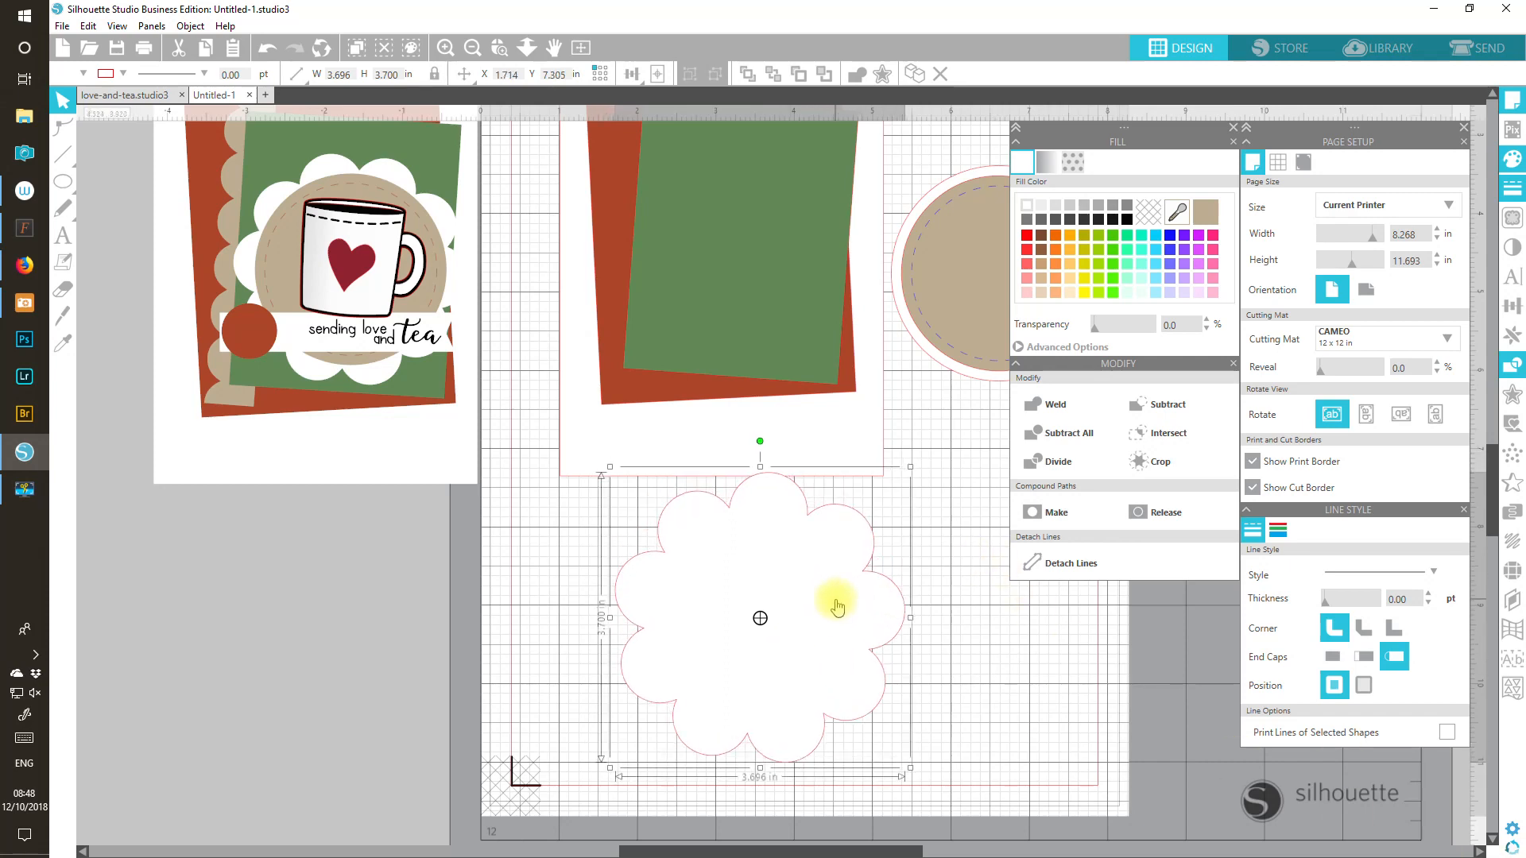
pyautogui.click(352, 75)
pyautogui.write('3.1')
pyautogui.press('Return')
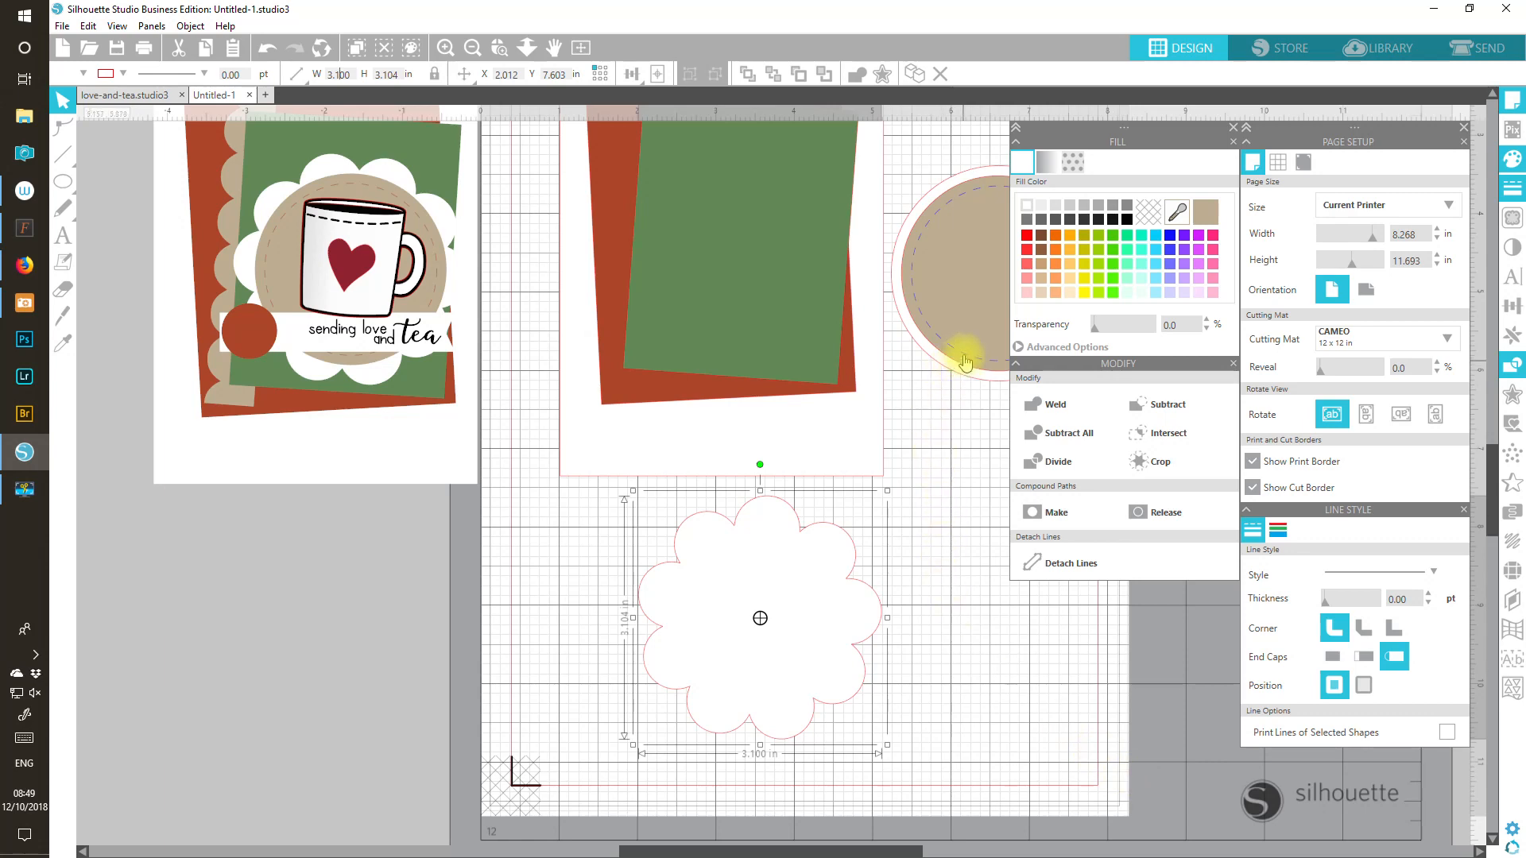
# Step: Bring the tan circle to the front and center it on the scalloped shape
pyautogui.moveTo(964, 368); pyautogui.dragTo(893, 688)
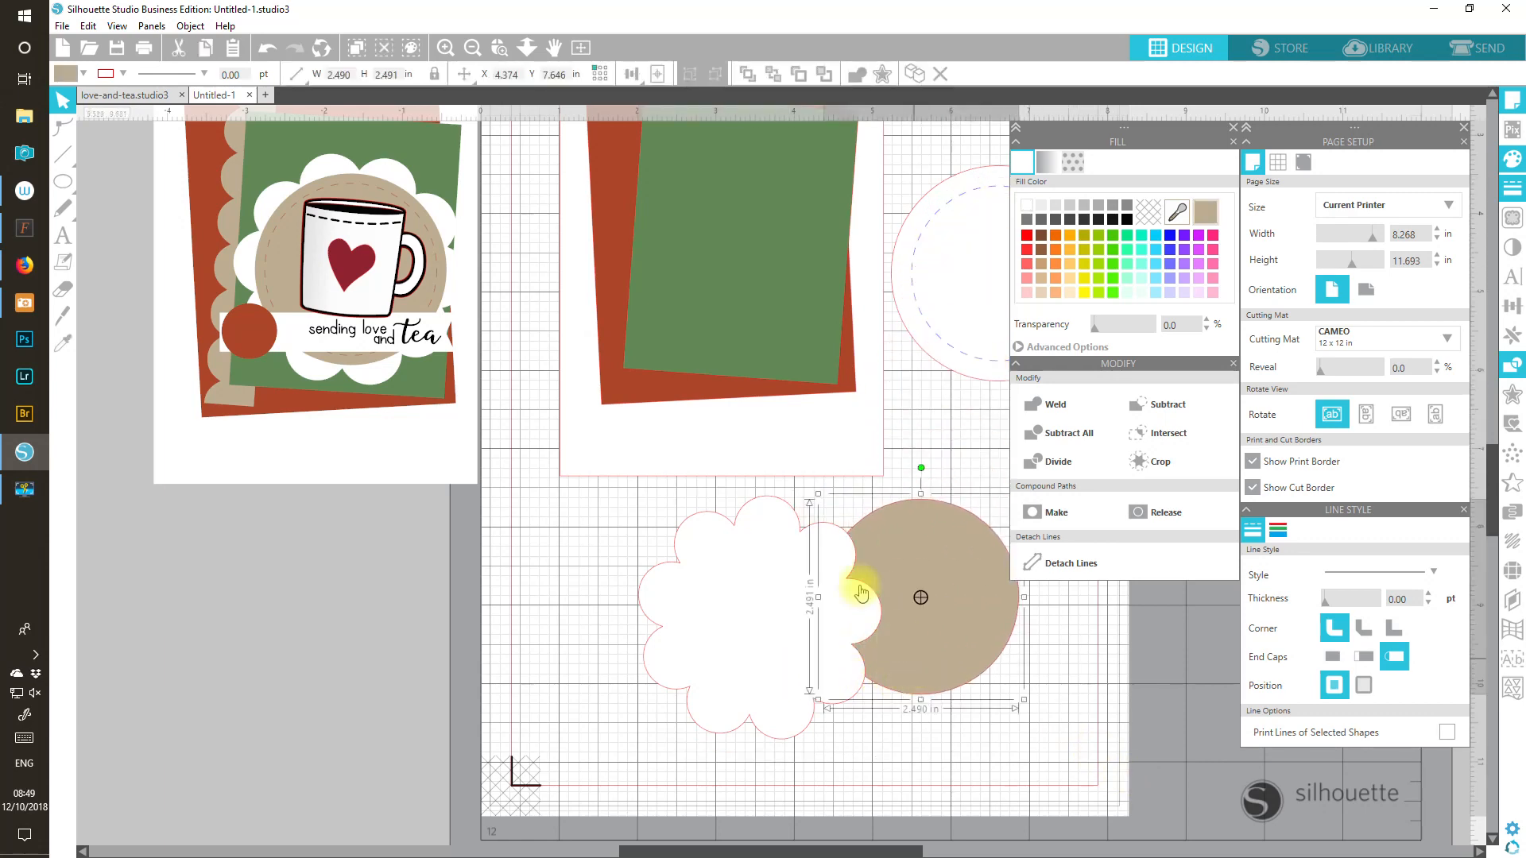
pyautogui.click(747, 74)
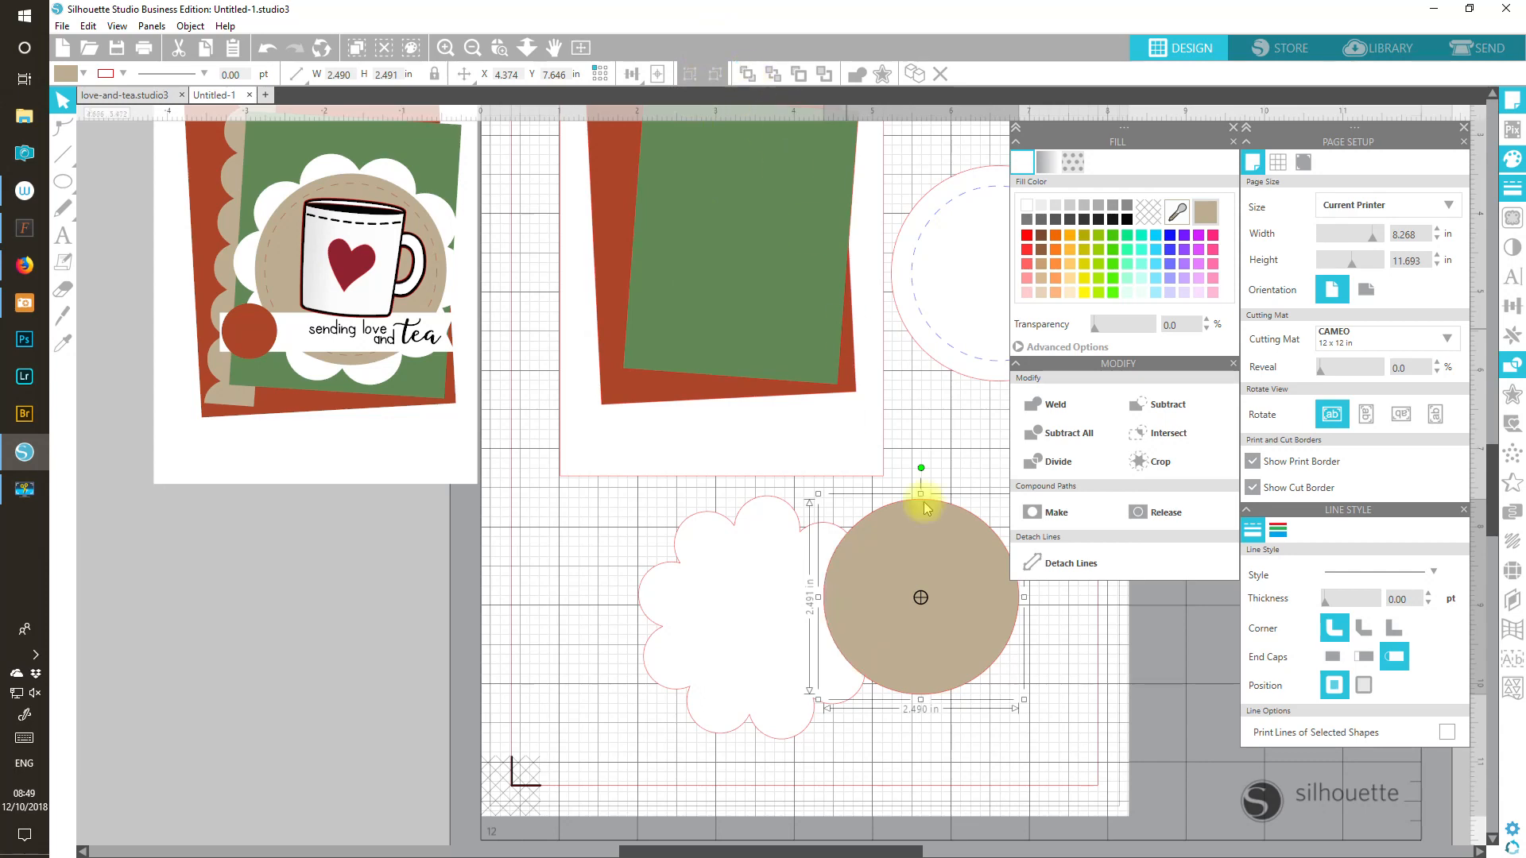
pyautogui.moveTo(938, 580); pyautogui.dragTo(807, 598)
pyautogui.press('Down')
pyautogui.press('Down')
pyautogui.press('Down')
pyautogui.press('Down')
pyautogui.moveTo(922, 682); pyautogui.dragTo(793, 619)
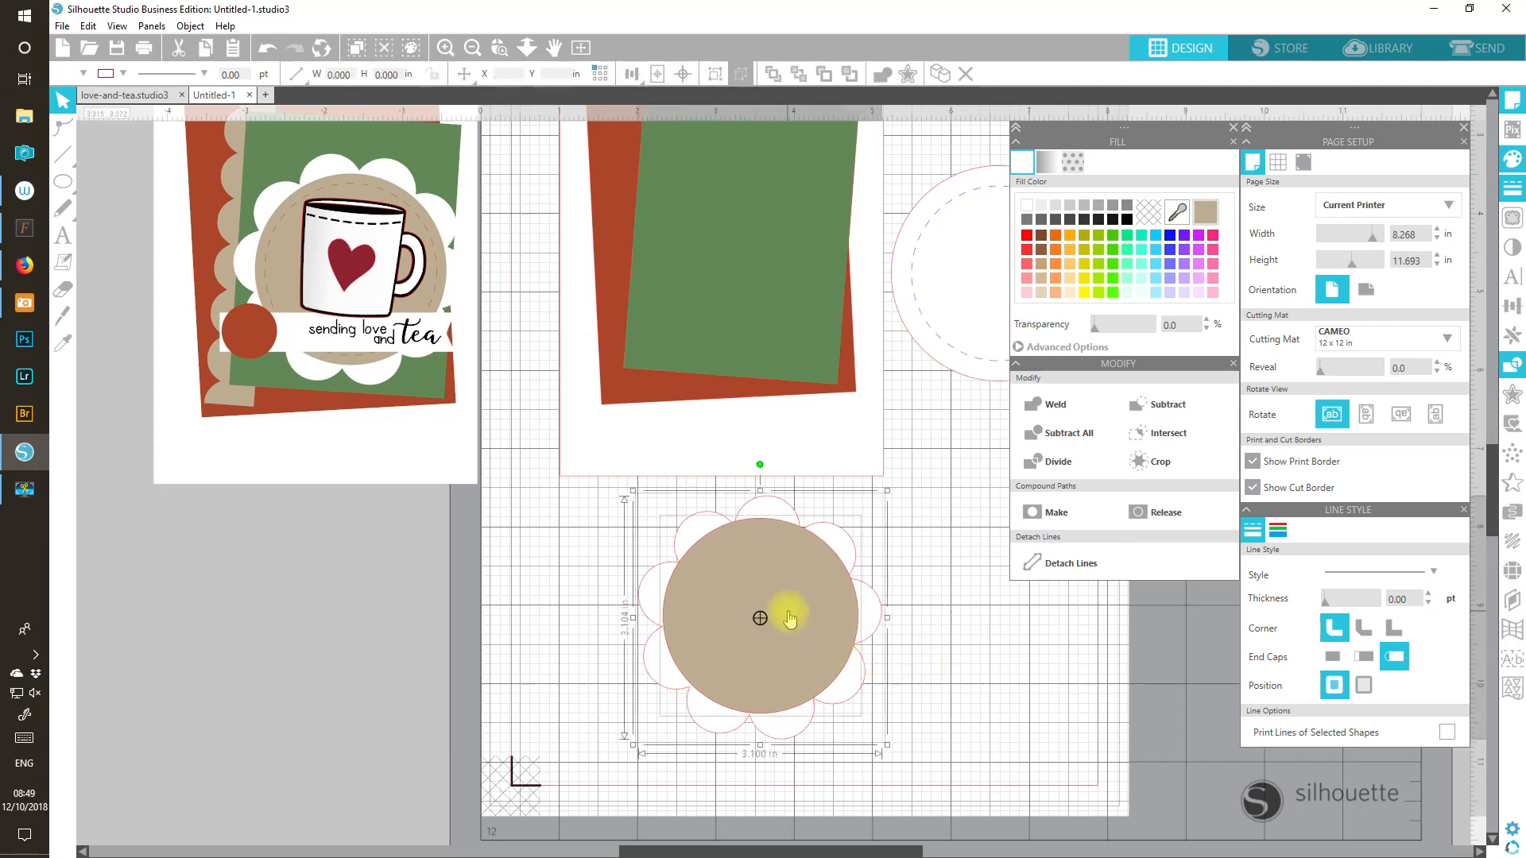
pyautogui.click(684, 77)
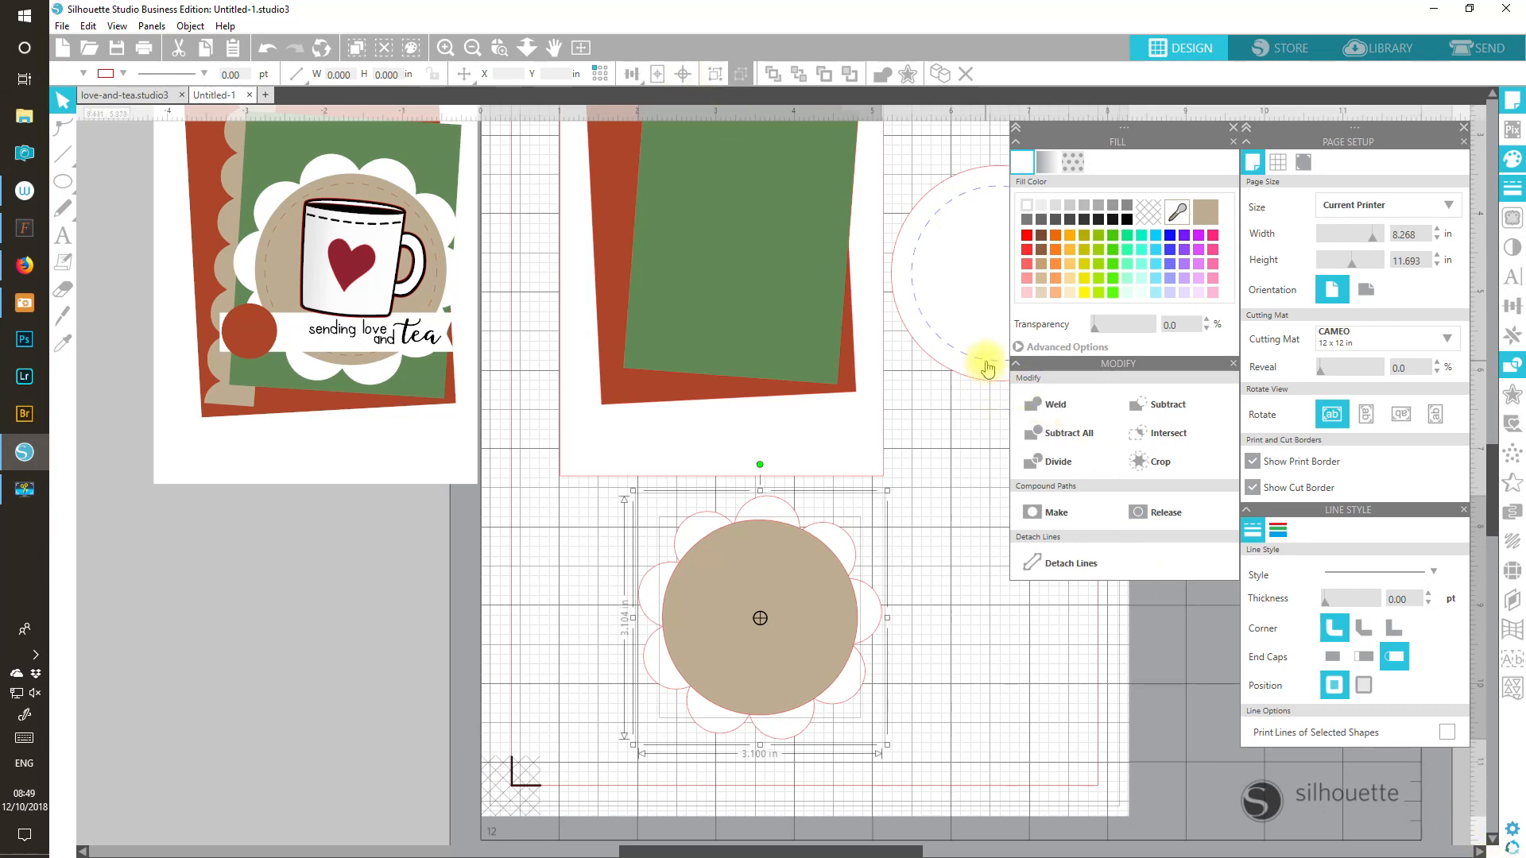
# Step: Center and group the dashed circle with the tan circle and scalloped shape, and place the group on the card's green panel
pyautogui.moveTo(991, 370); pyautogui.dragTo(963, 621)
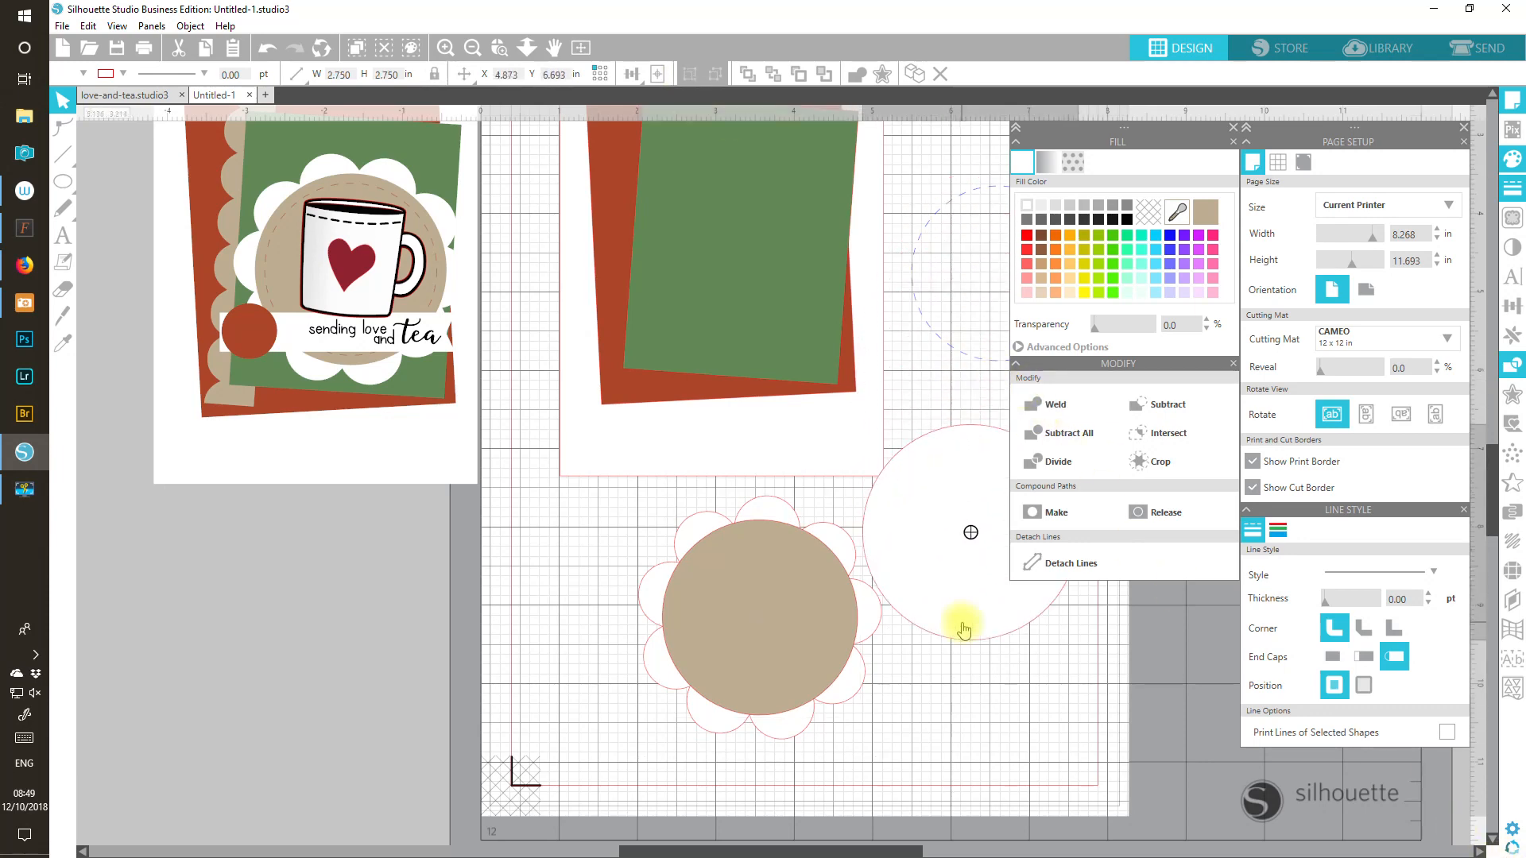
pyautogui.click(962, 360)
pyautogui.click(961, 360)
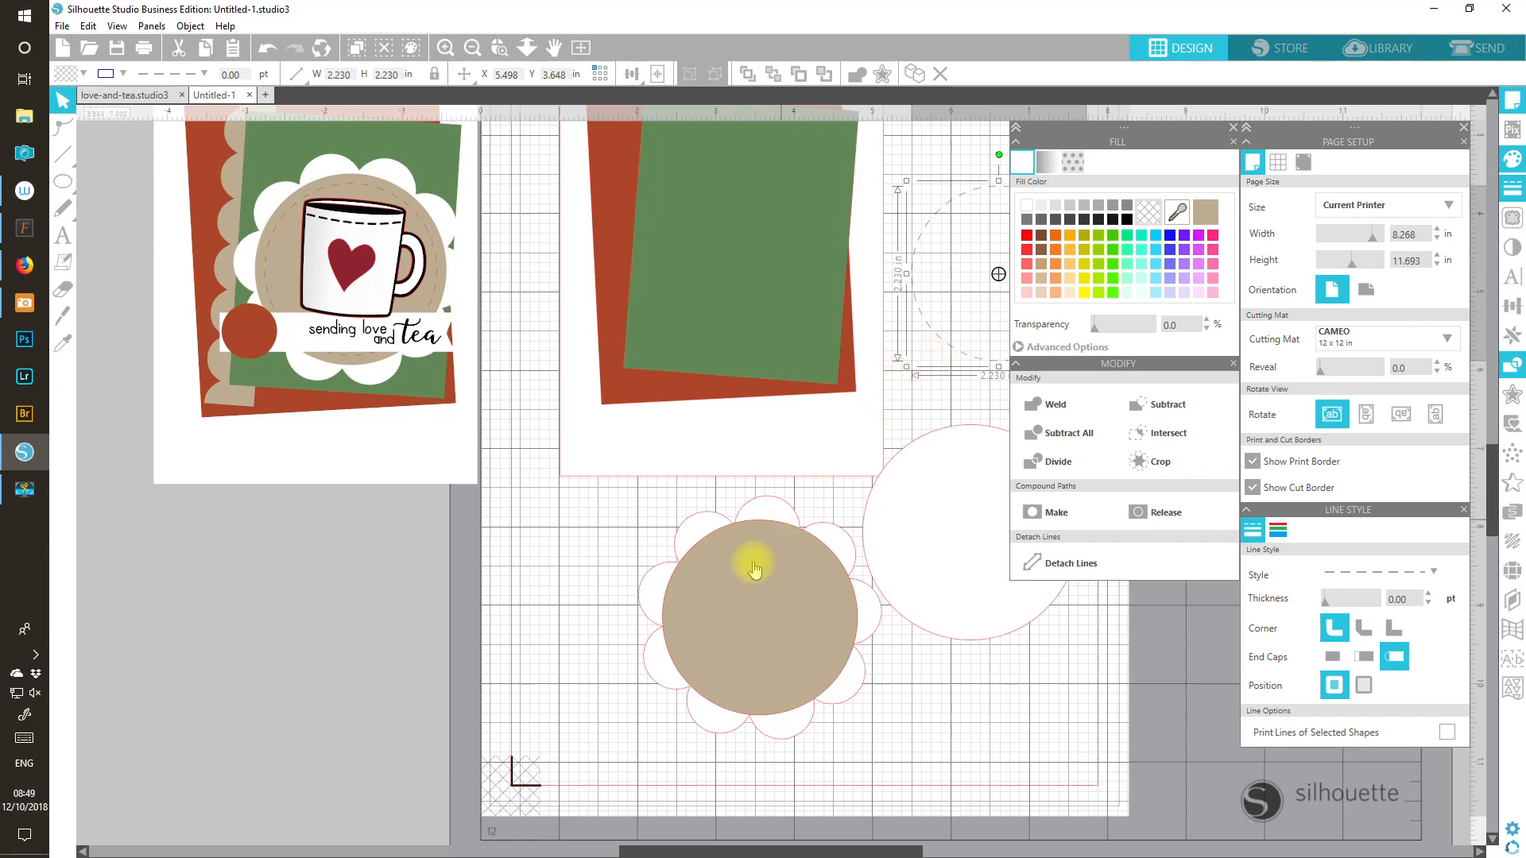
pyautogui.moveTo(601, 545); pyautogui.dragTo(742, 622)
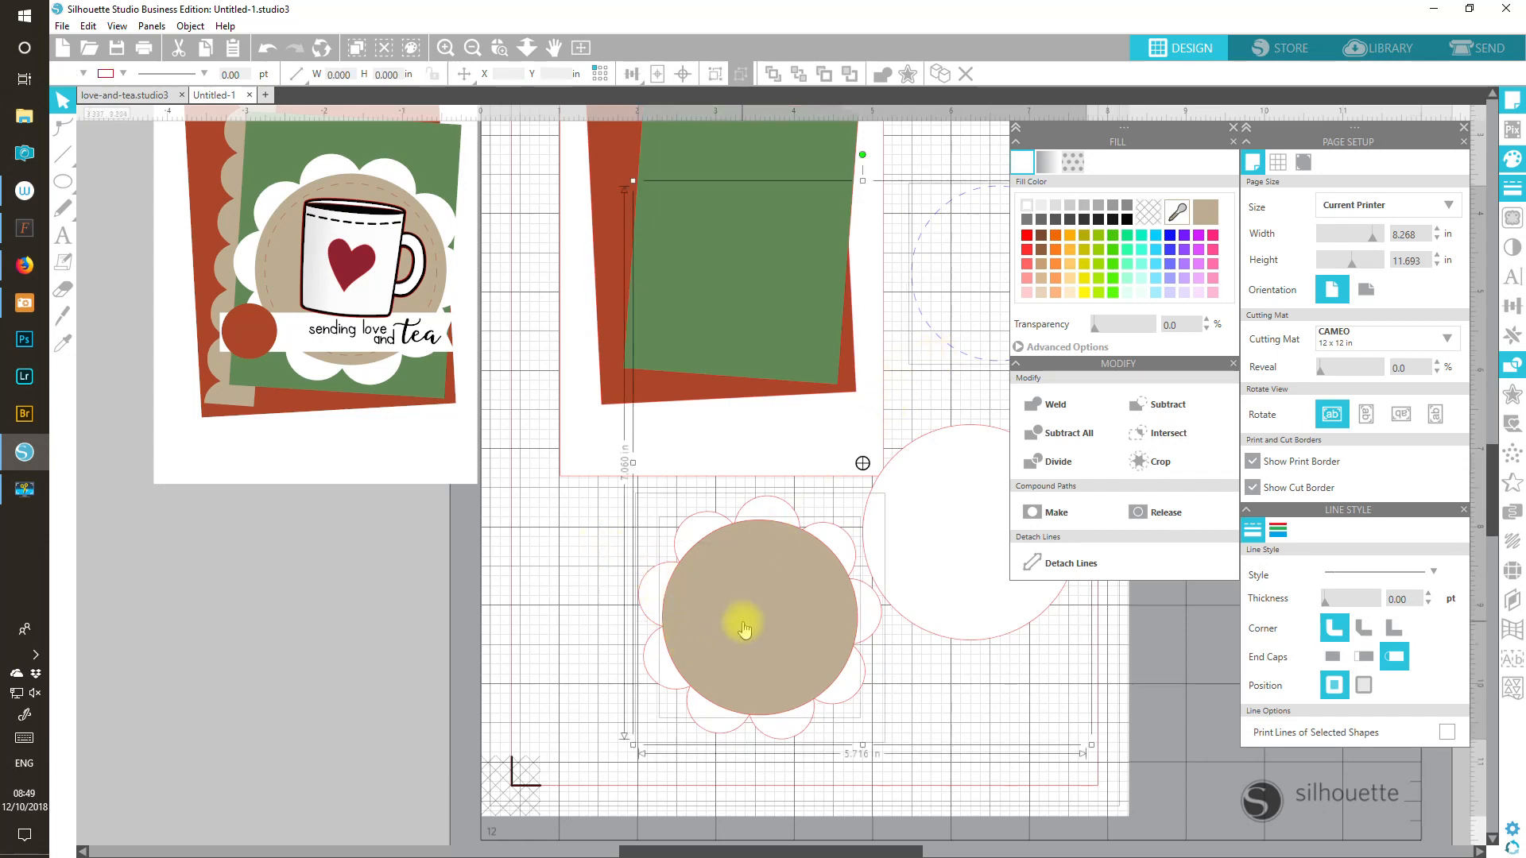
pyautogui.click(681, 80)
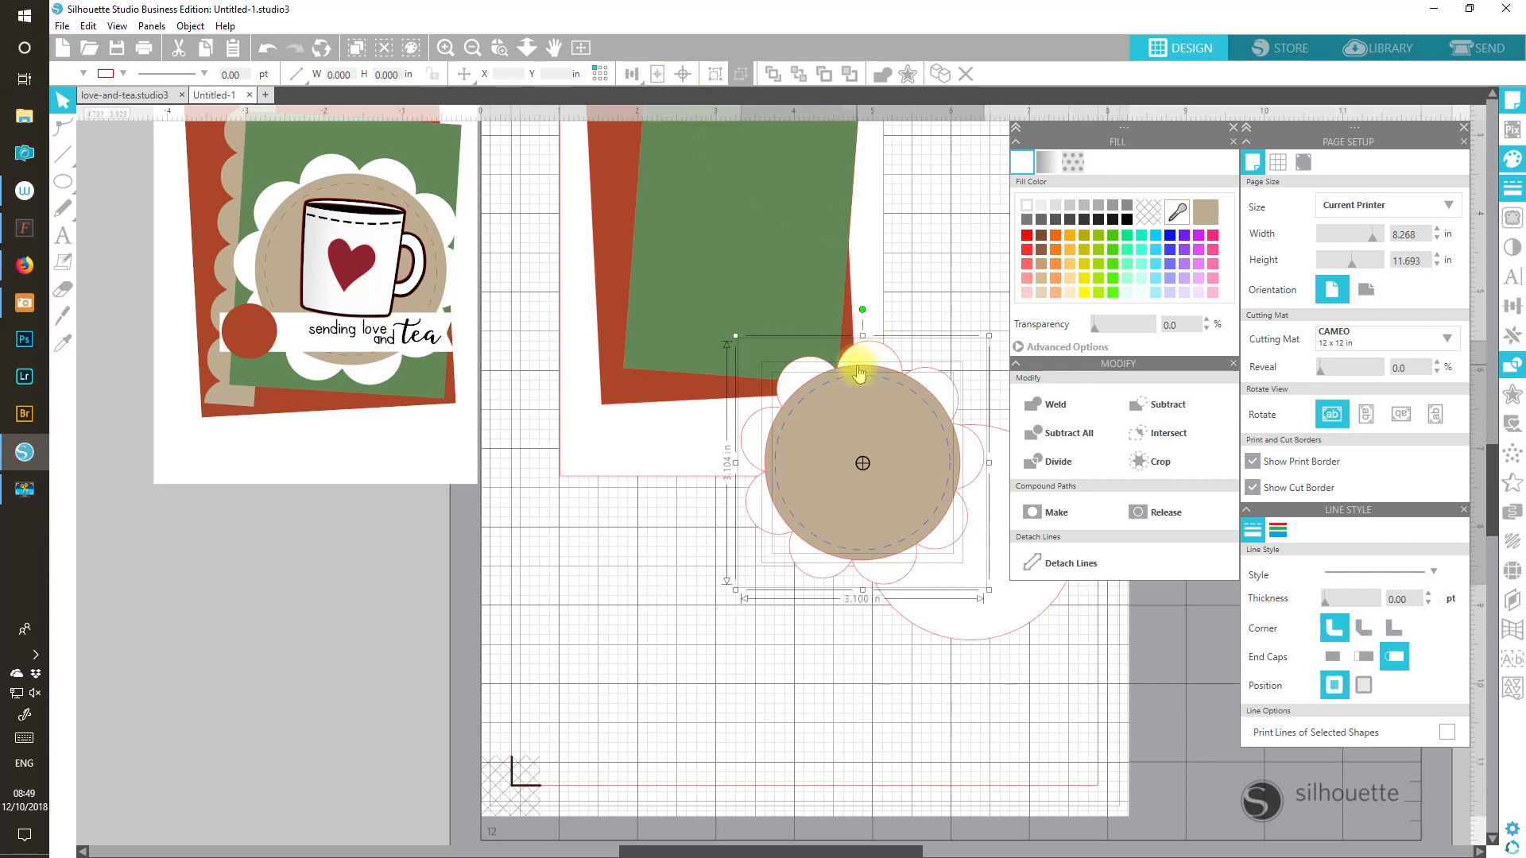
pyautogui.click(723, 75)
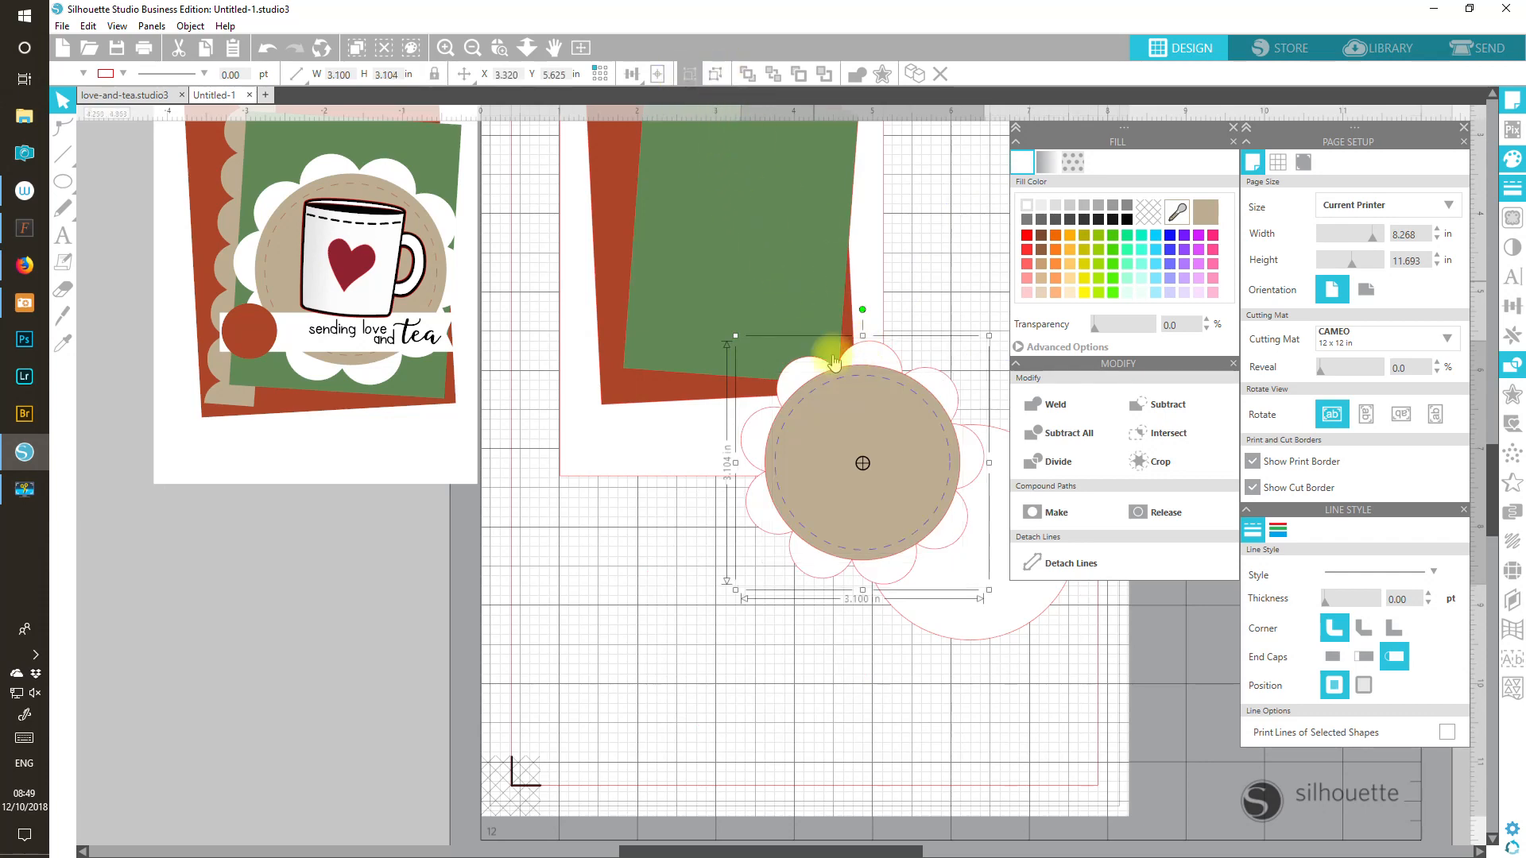
pyautogui.moveTo(868, 512); pyautogui.dragTo(756, 290)
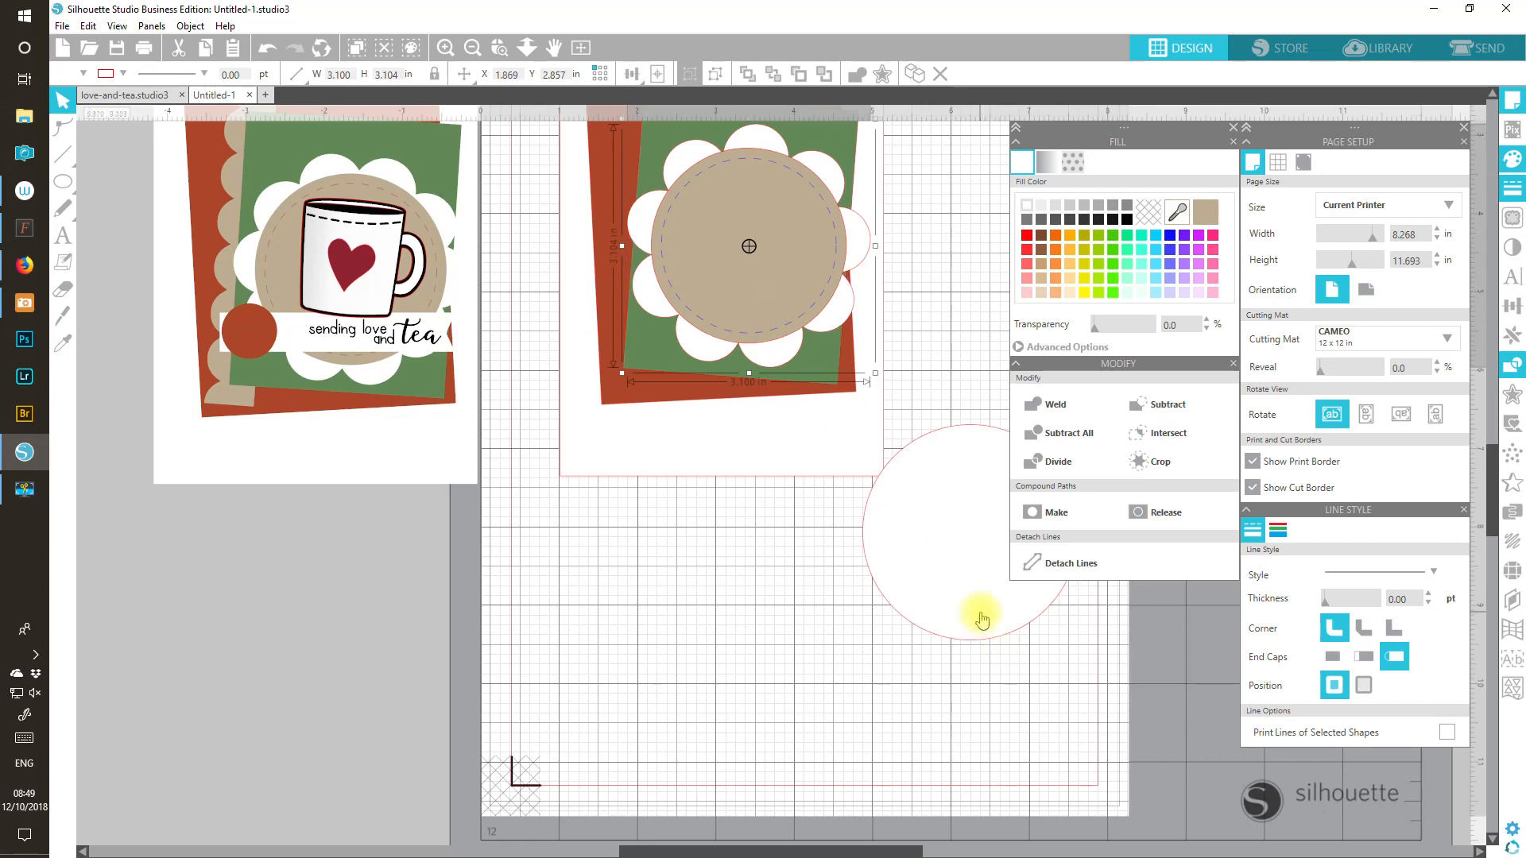
# Step: Move the plain white circle below the card and put a copy of it off the page beneath the reference card
pyautogui.moveTo(944, 637); pyautogui.dragTo(739, 715)
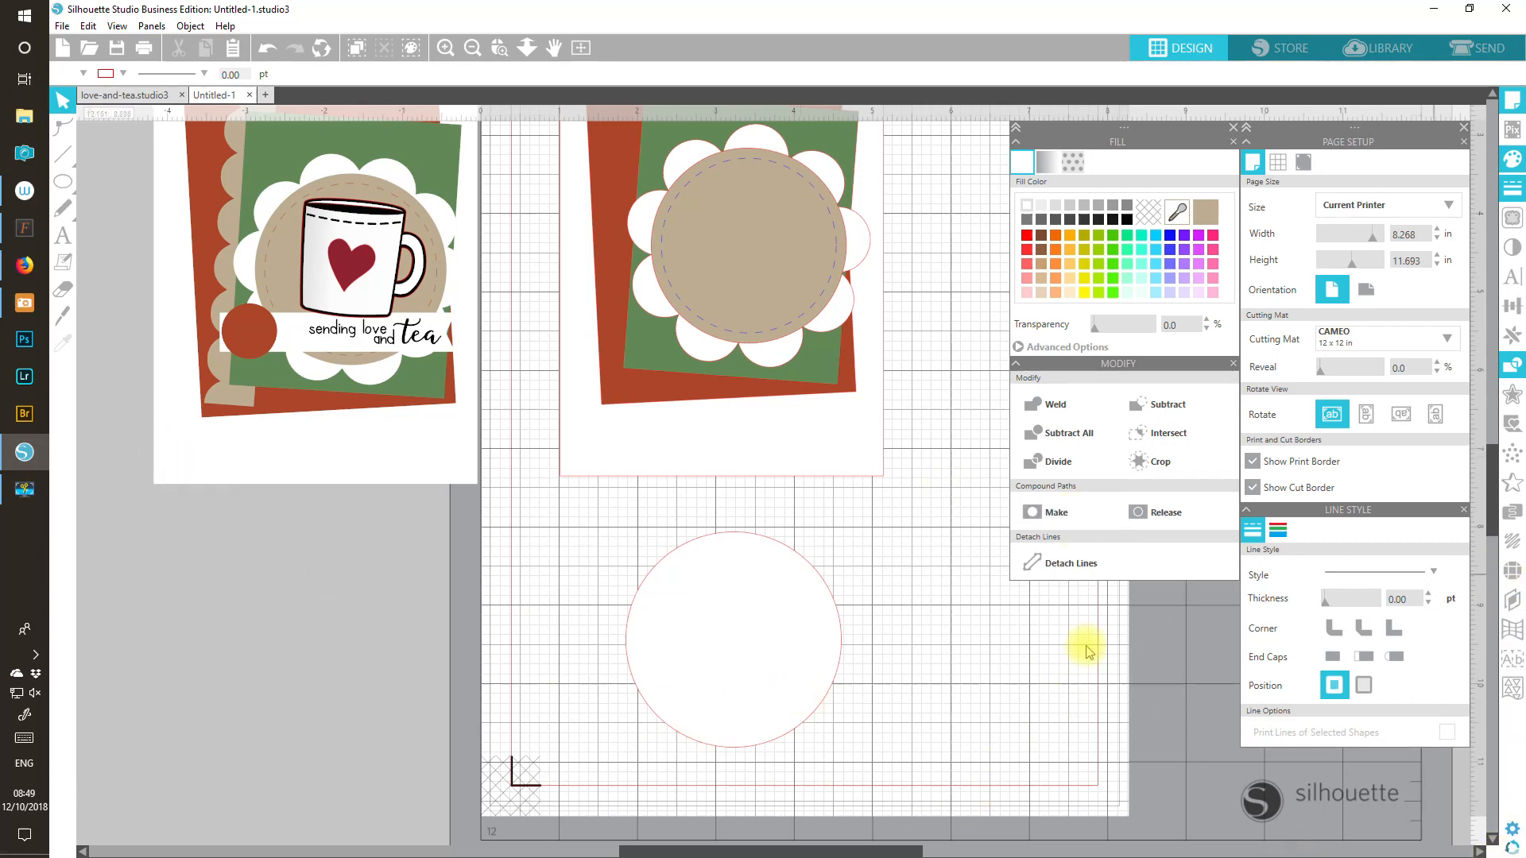
pyautogui.moveTo(779, 665); pyautogui.dragTo(322, 708)
pyautogui.click(793, 676)
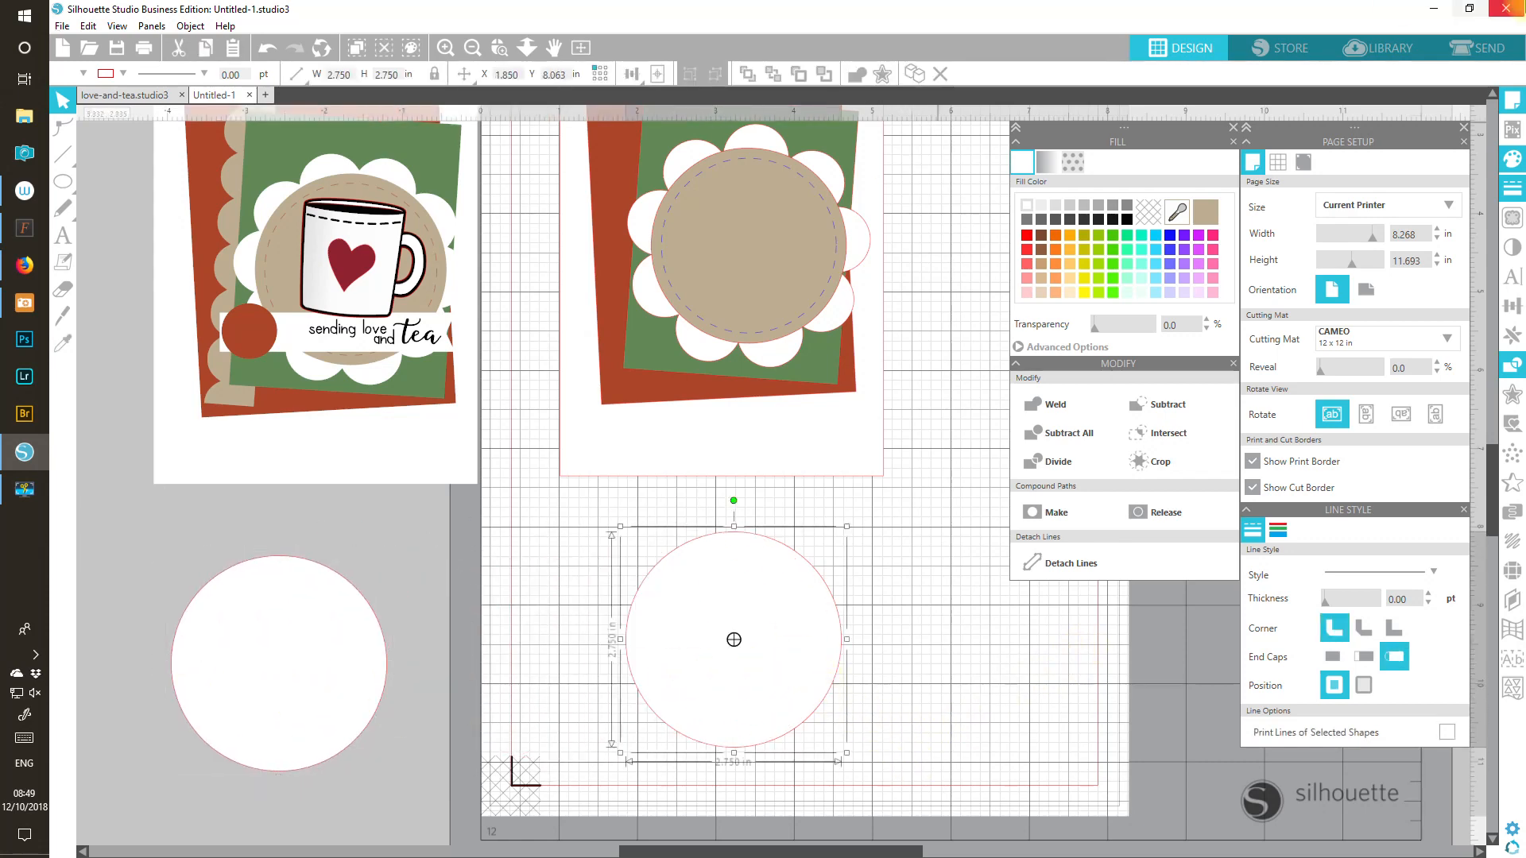
# Step: Resize the white circle below the card to 0.75 in wide and high, using the reference card's small circle as a guide
pyautogui.click(260, 329)
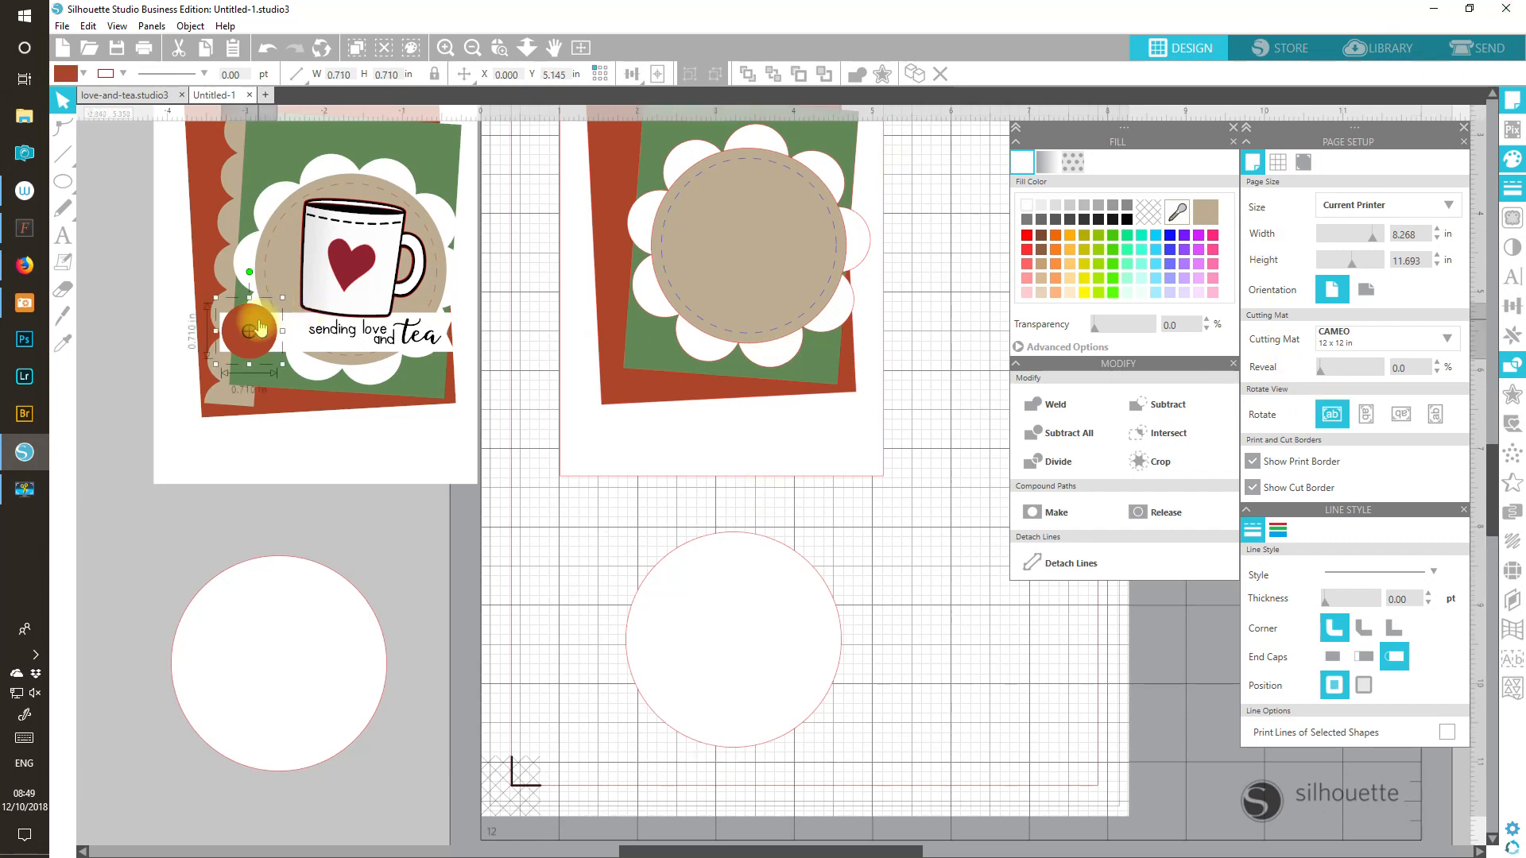
pyautogui.click(737, 607)
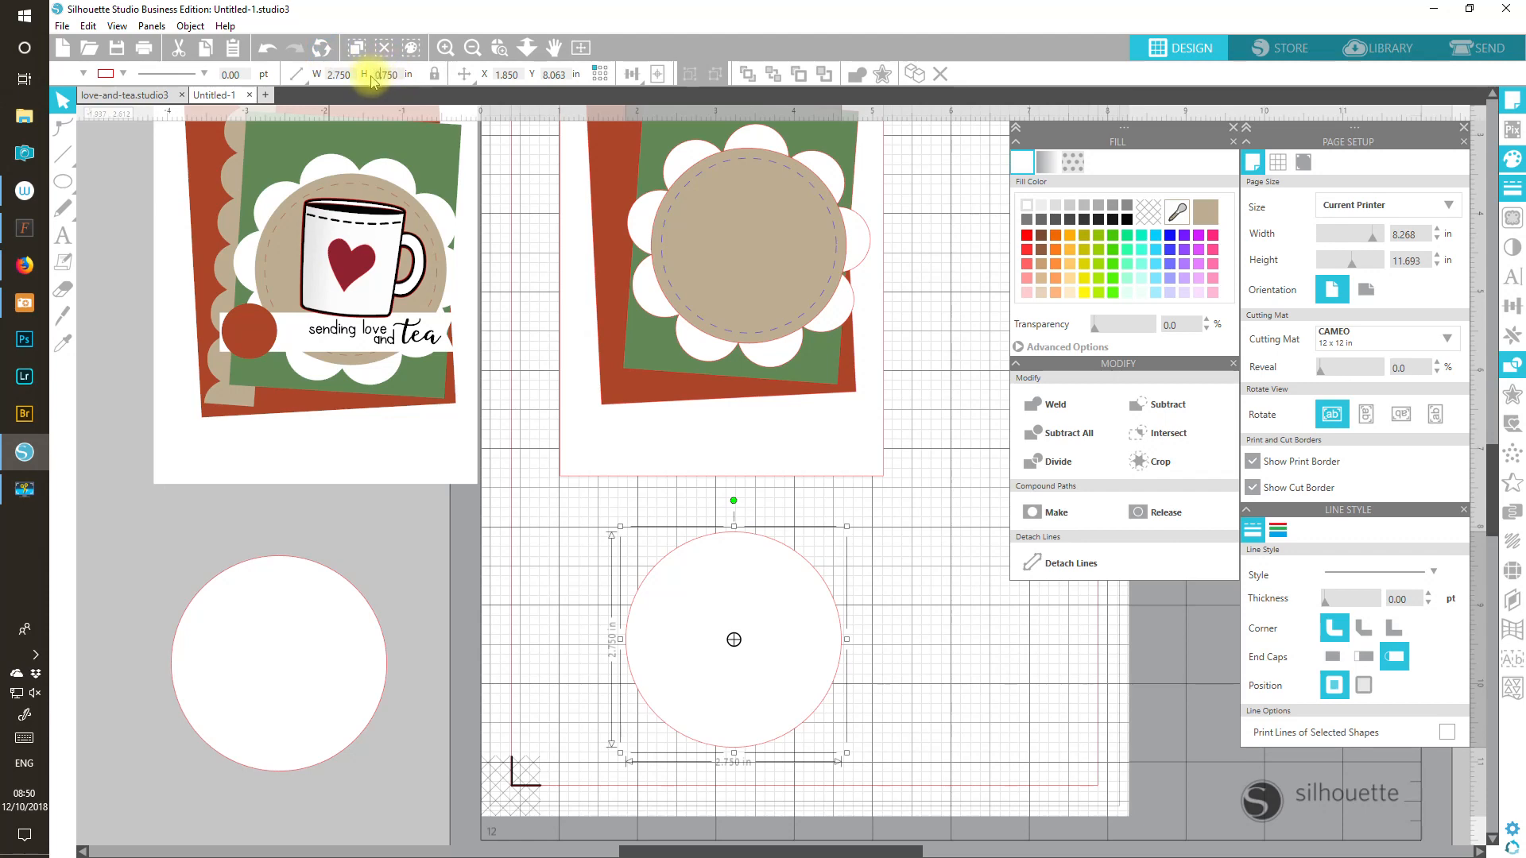
pyautogui.press('Return')
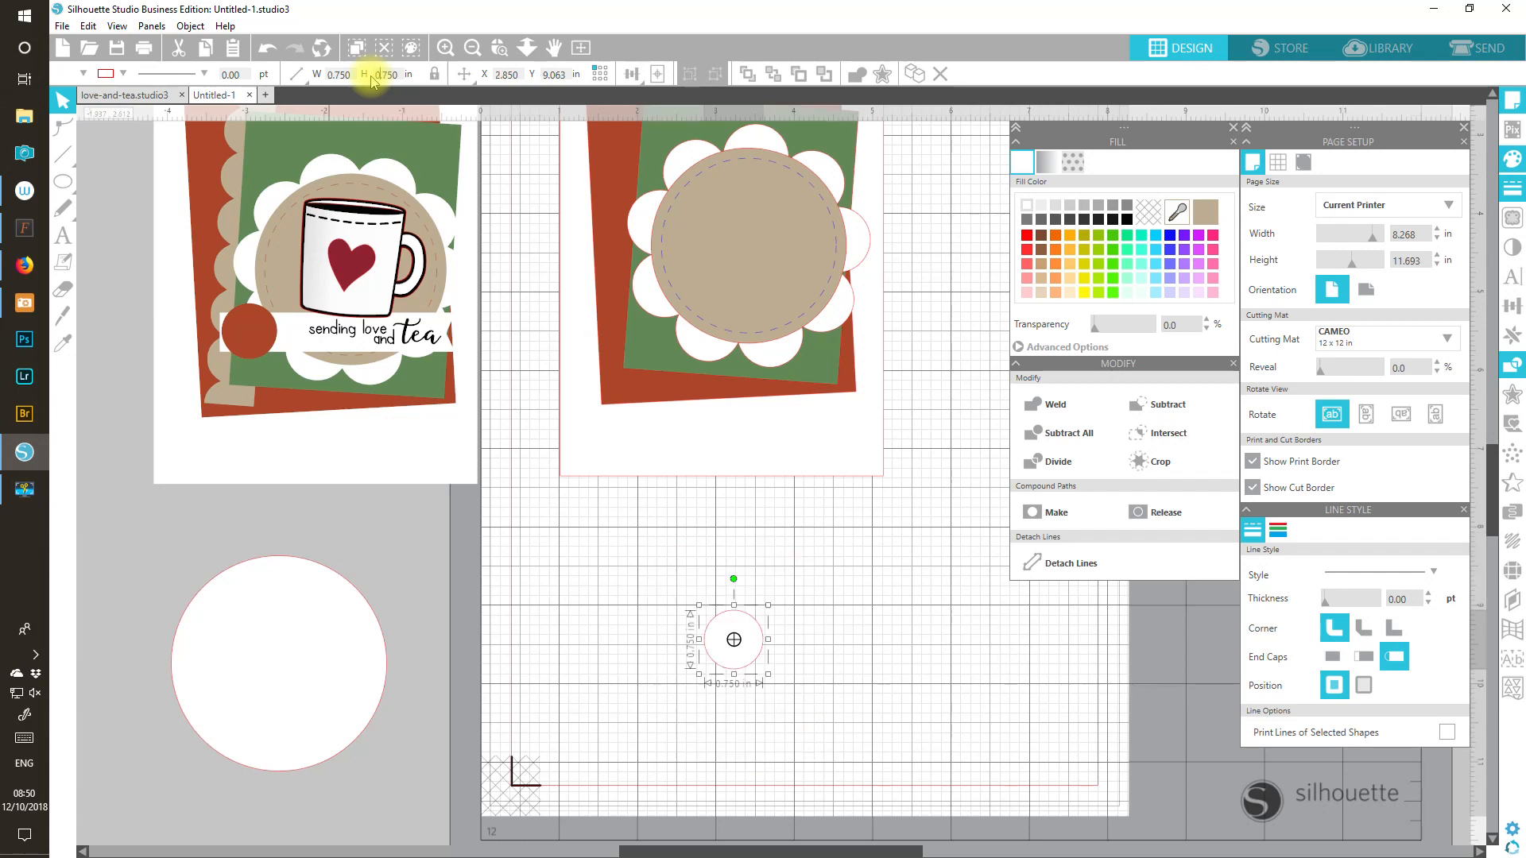
# Step: Fill the small circle with the rust color sampled from the reference card and place it at the doily's lower left edge
pyautogui.click(1178, 213)
pyautogui.click(241, 326)
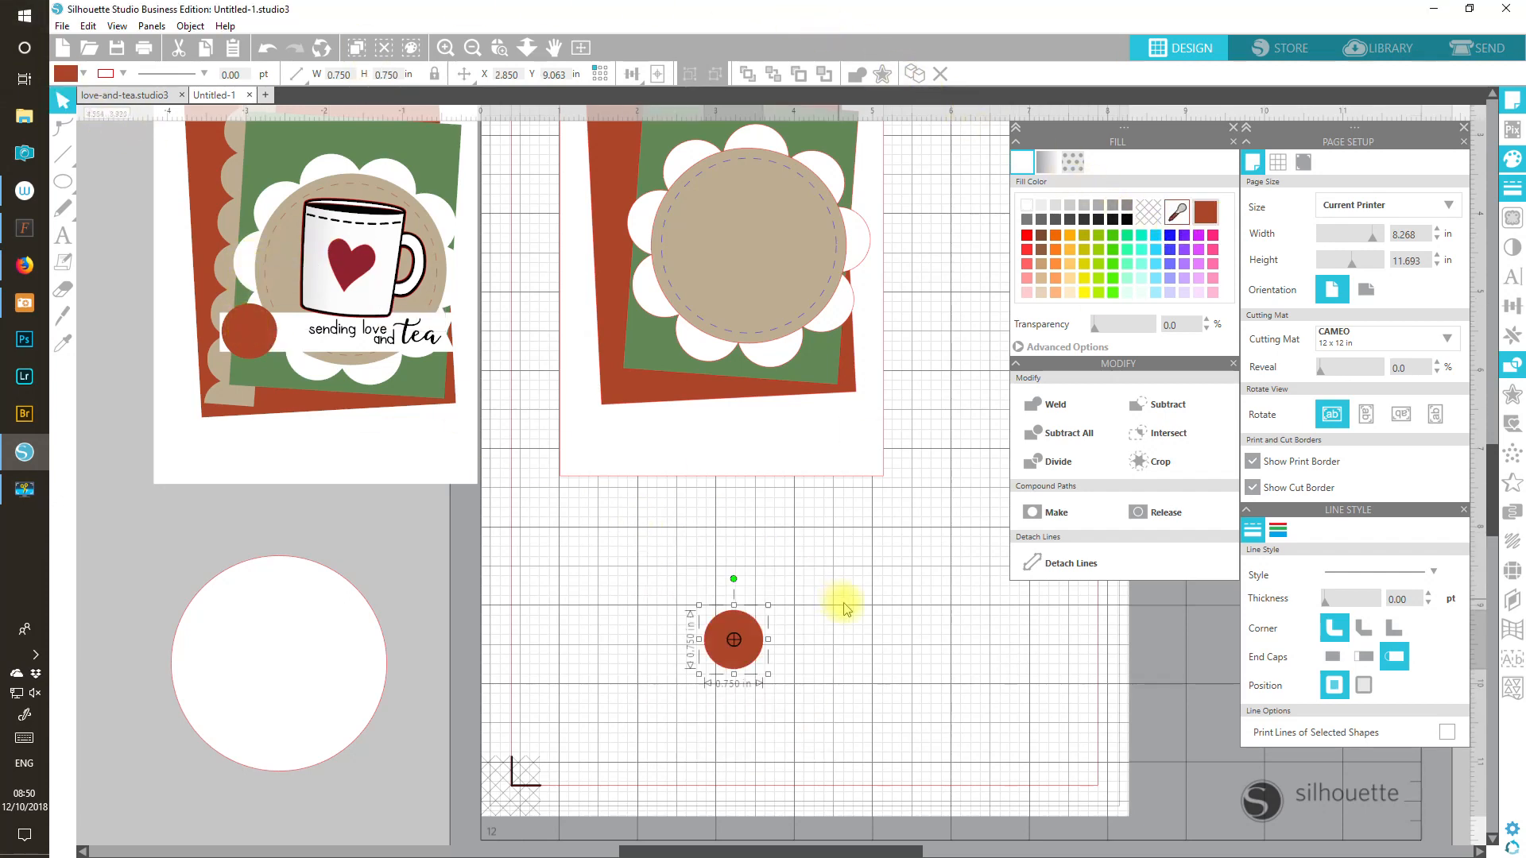
pyautogui.moveTo(753, 654); pyautogui.dragTo(699, 563)
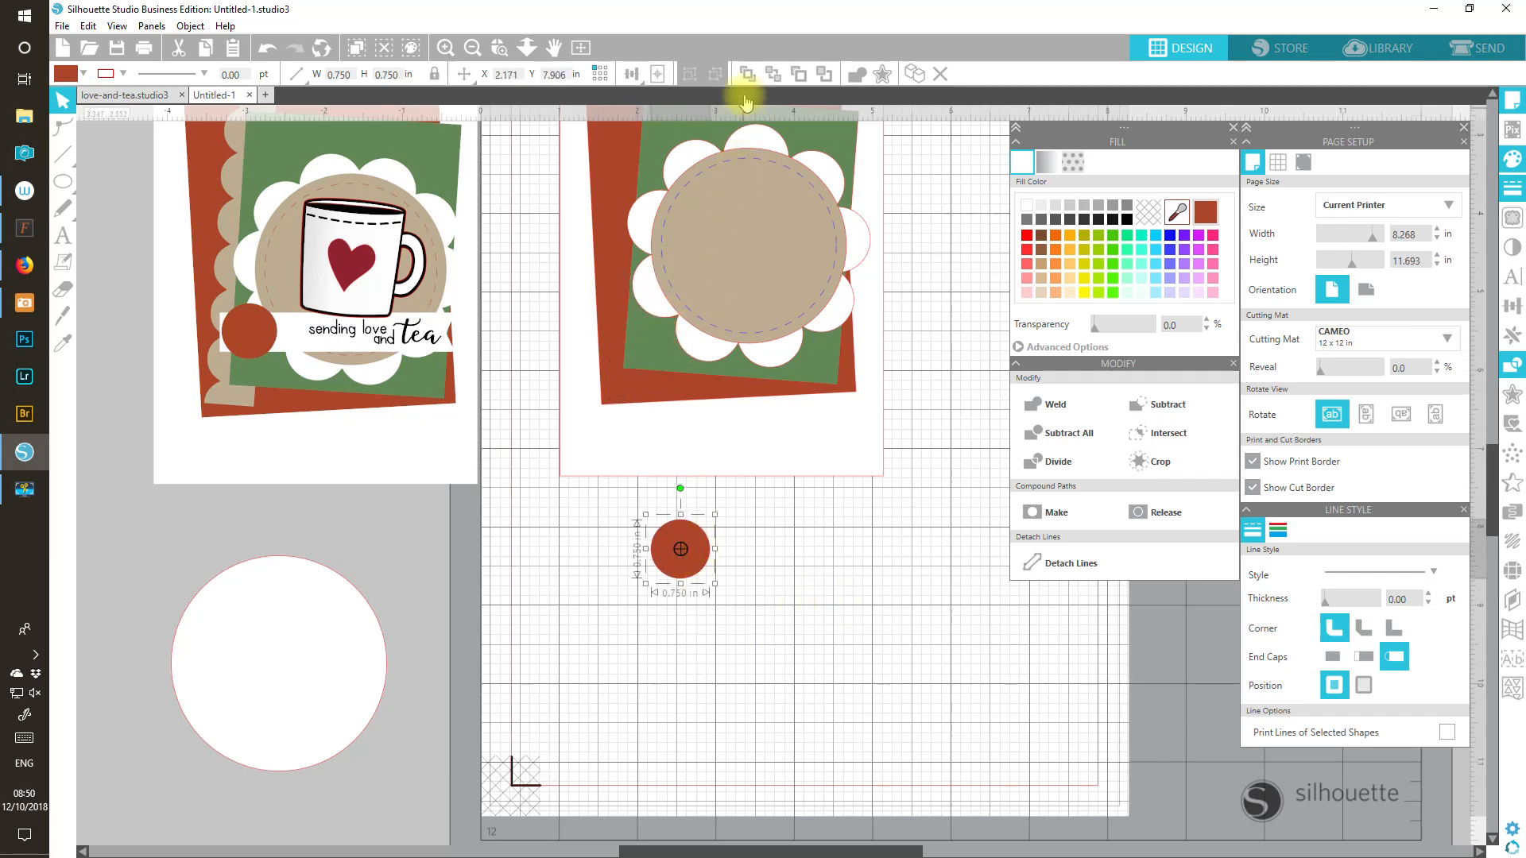
pyautogui.moveTo(697, 549); pyautogui.dragTo(679, 332)
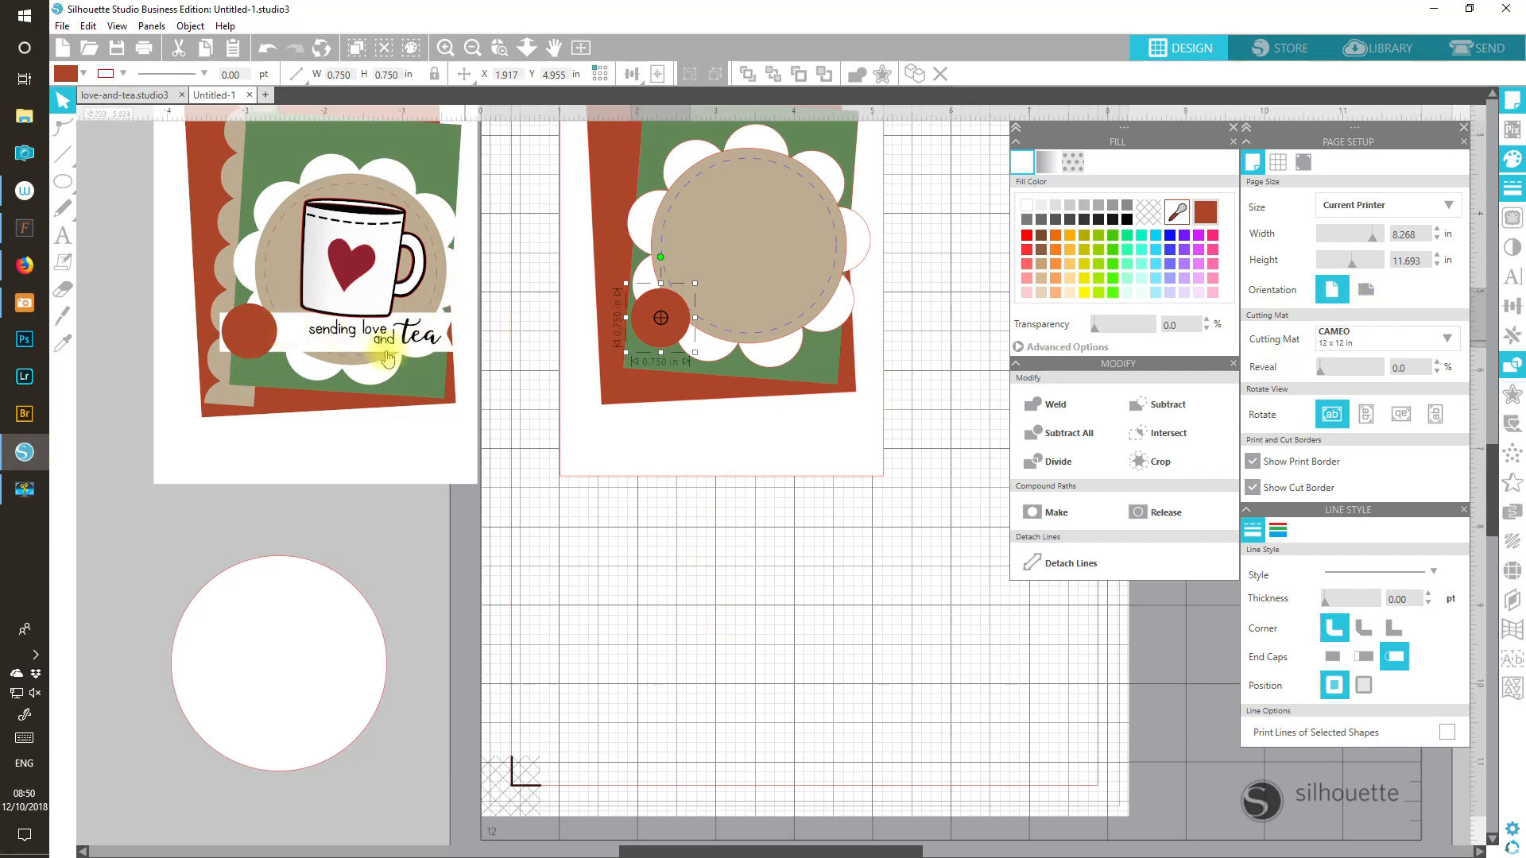
# Step: Set the fill color to white and the line color to red with the small circle selected
pyautogui.click(1232, 366)
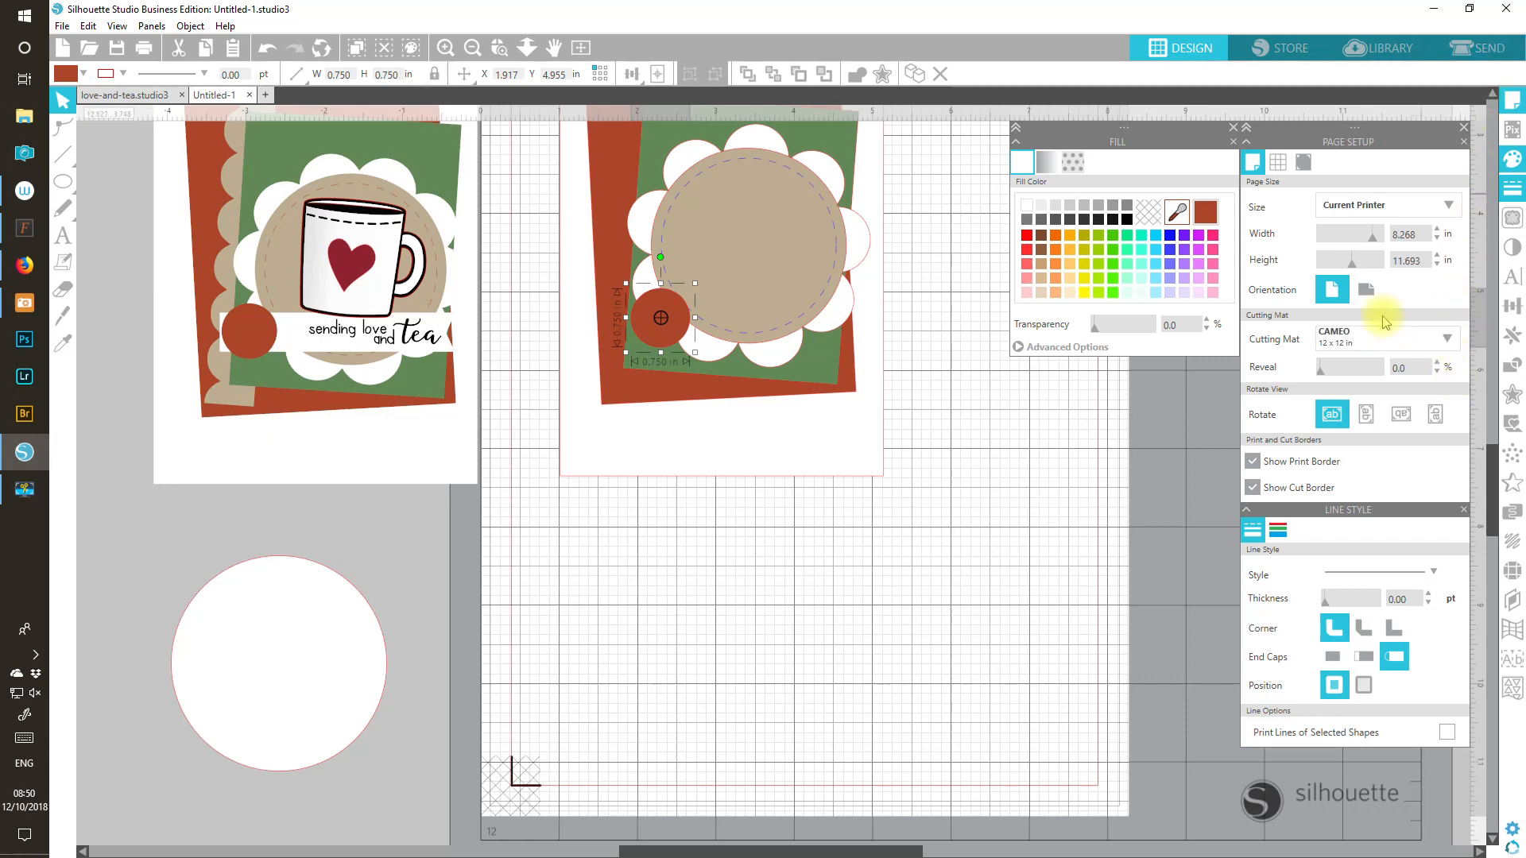
pyautogui.click(1026, 205)
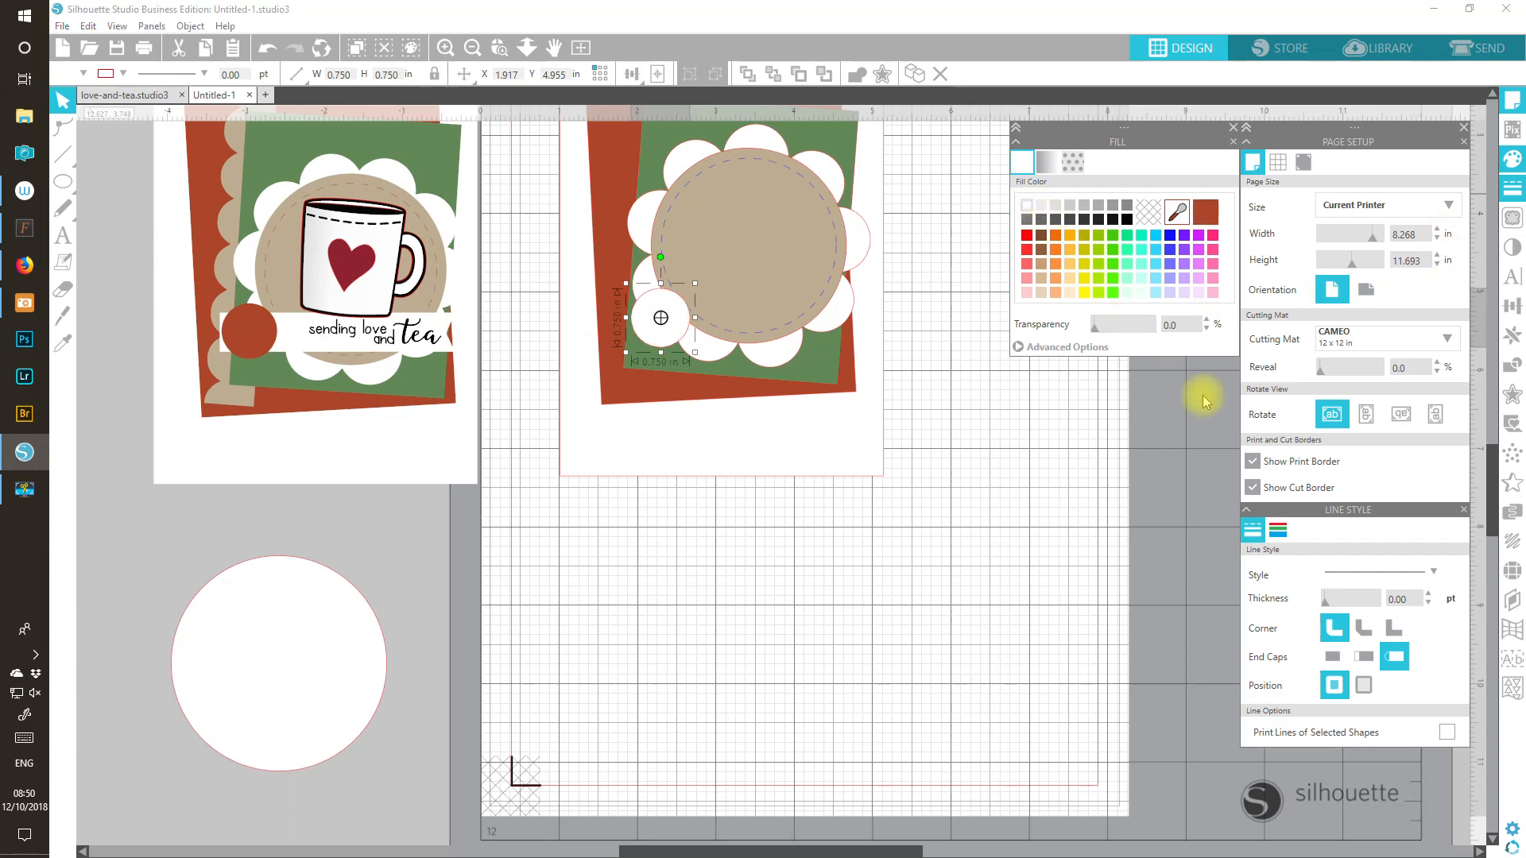
pyautogui.click(1278, 530)
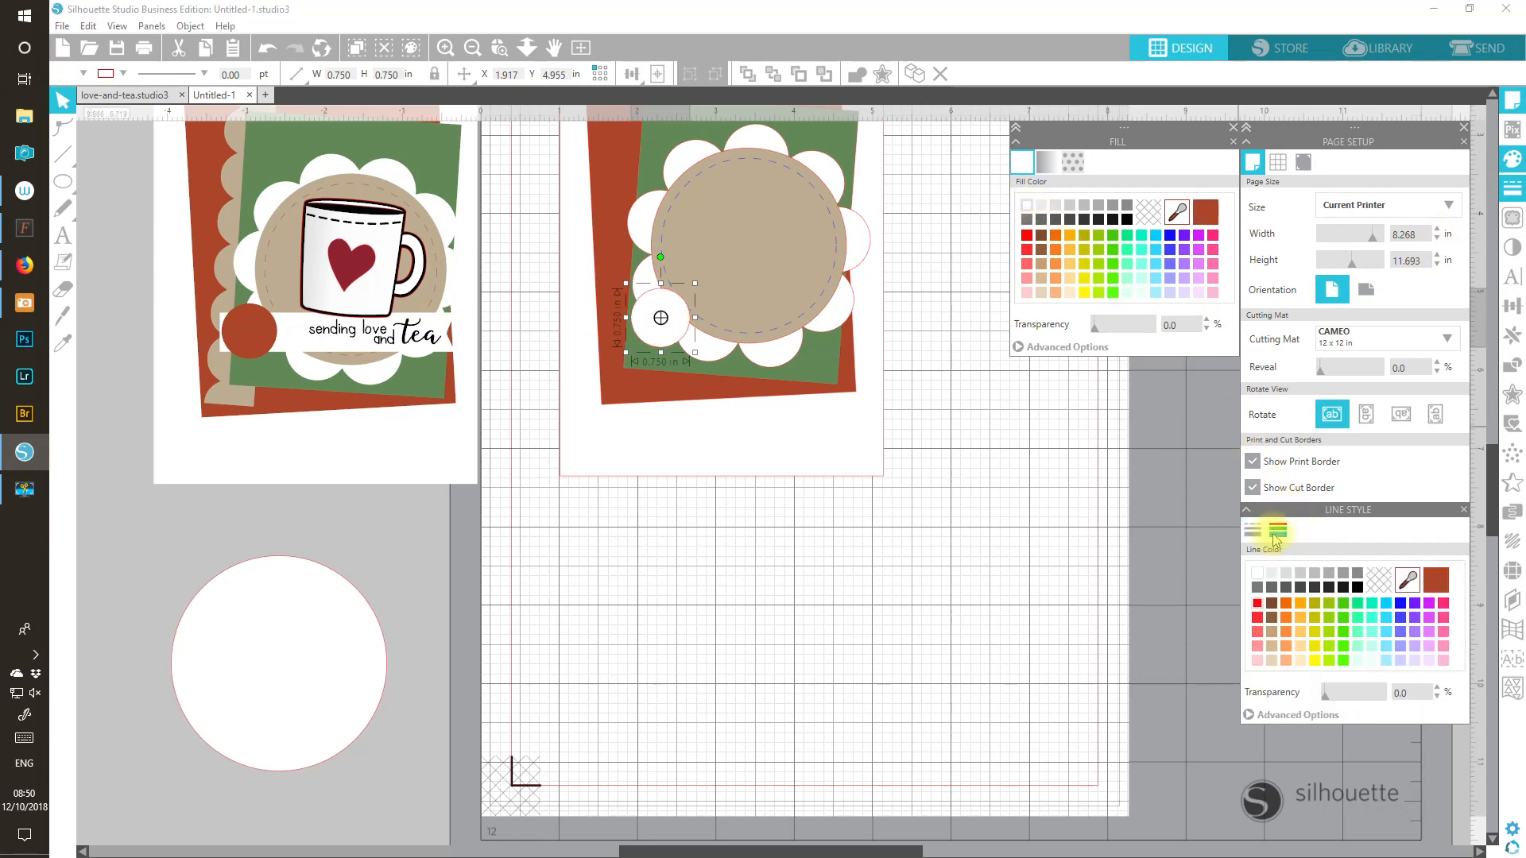
pyautogui.click(1261, 607)
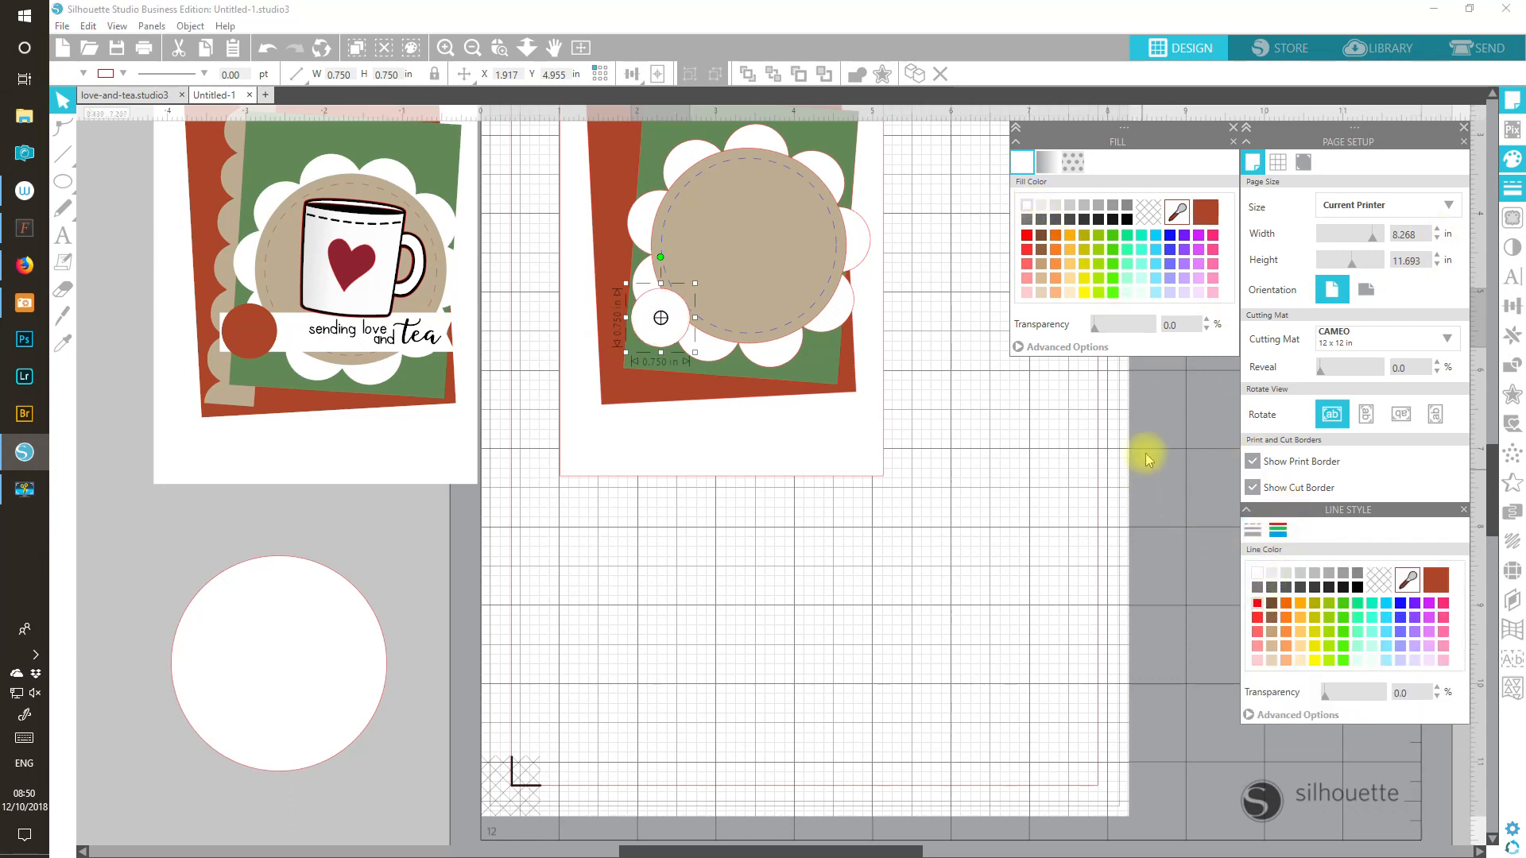
# Step: Turn on Snap to Grid and draw a rectangular strip about 3.125 in wide and 0.5 in high below the card
pyautogui.click(63, 181)
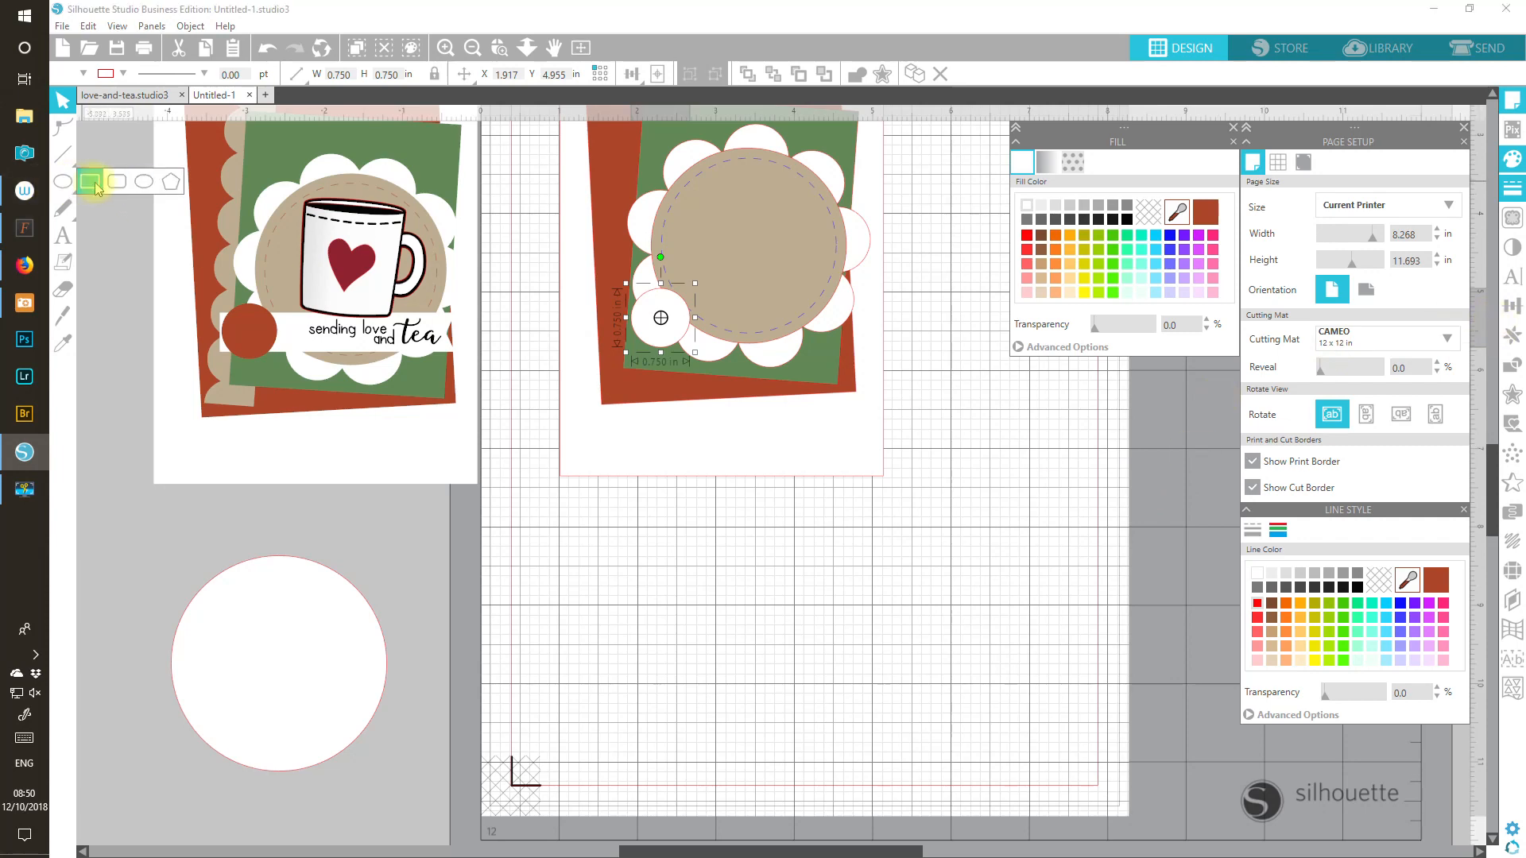
pyautogui.click(94, 182)
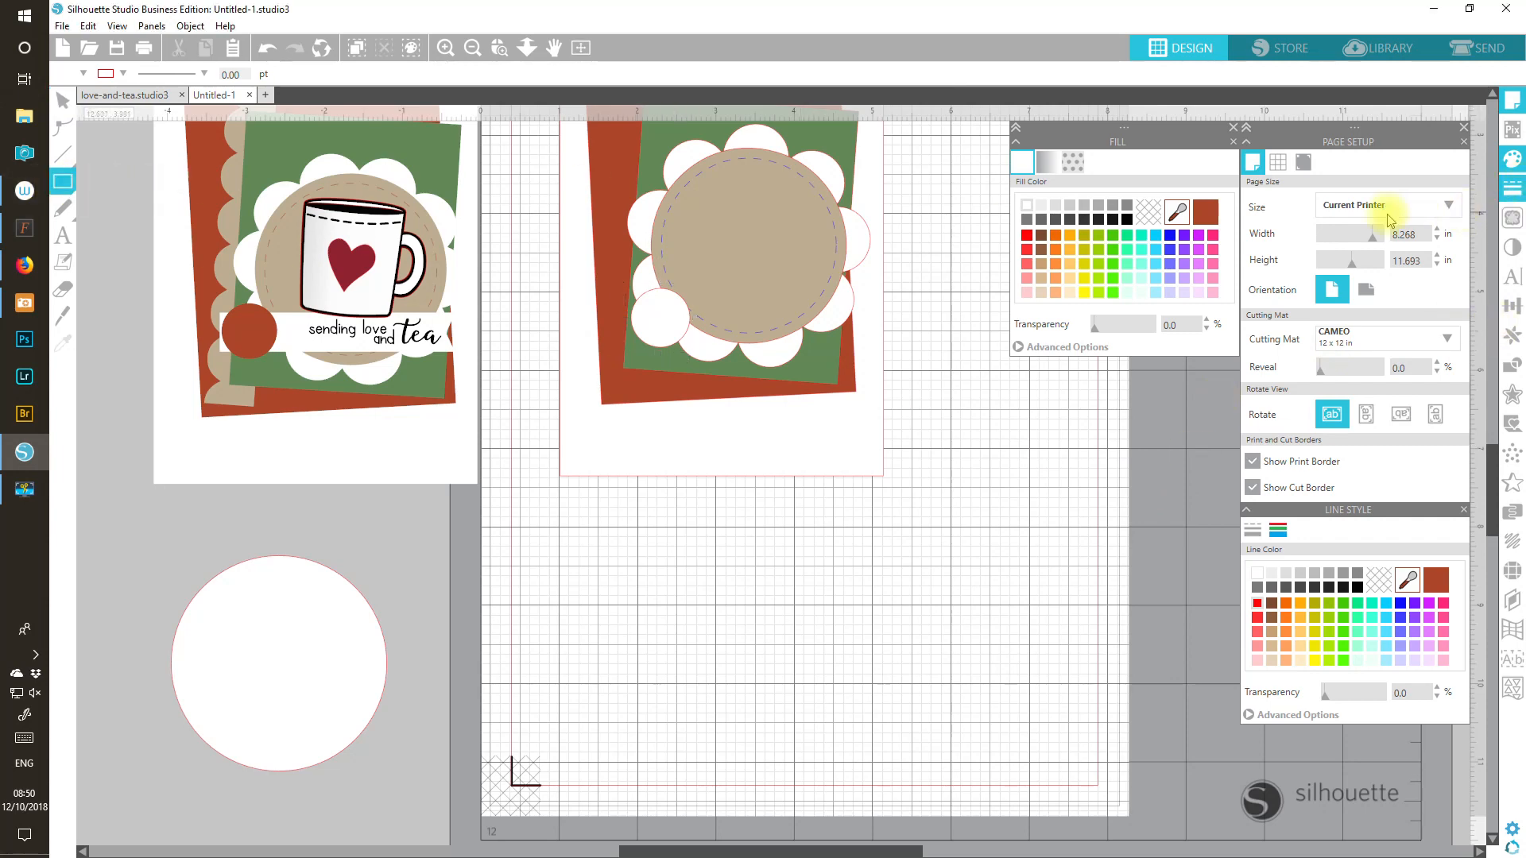
pyautogui.click(1278, 162)
pyautogui.click(1364, 204)
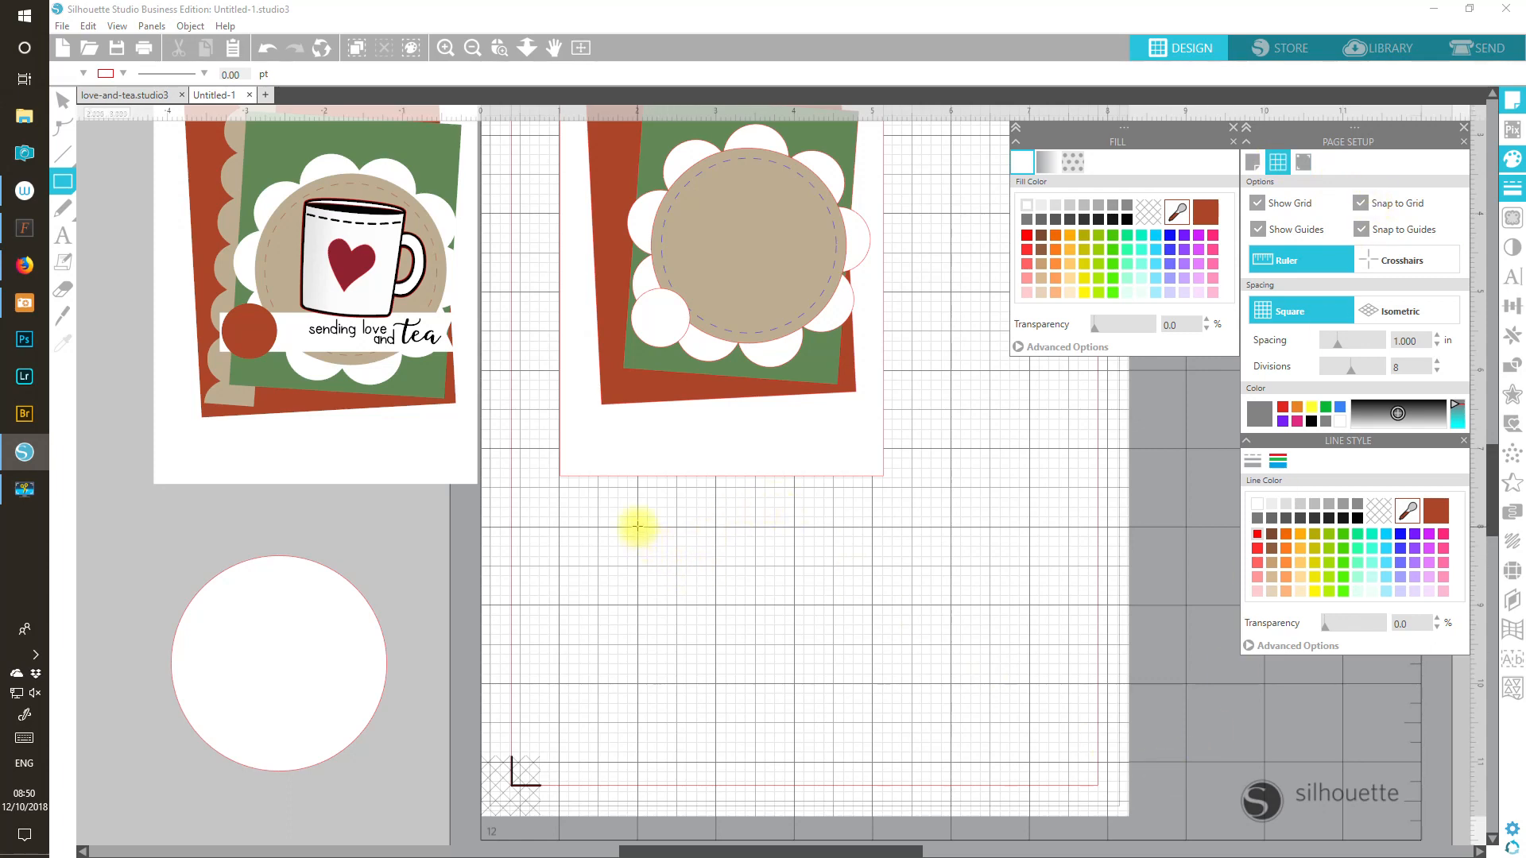
pyautogui.moveTo(638, 527)
pyautogui.mouseDown()
pyautogui.moveTo(651, 548)
pyautogui.moveTo(878, 566)
pyautogui.moveTo(811, 416)
pyautogui.moveTo(811, 327)
pyautogui.moveTo(848, 599)
pyautogui.moveTo(834, 596)
pyautogui.mouseUp()
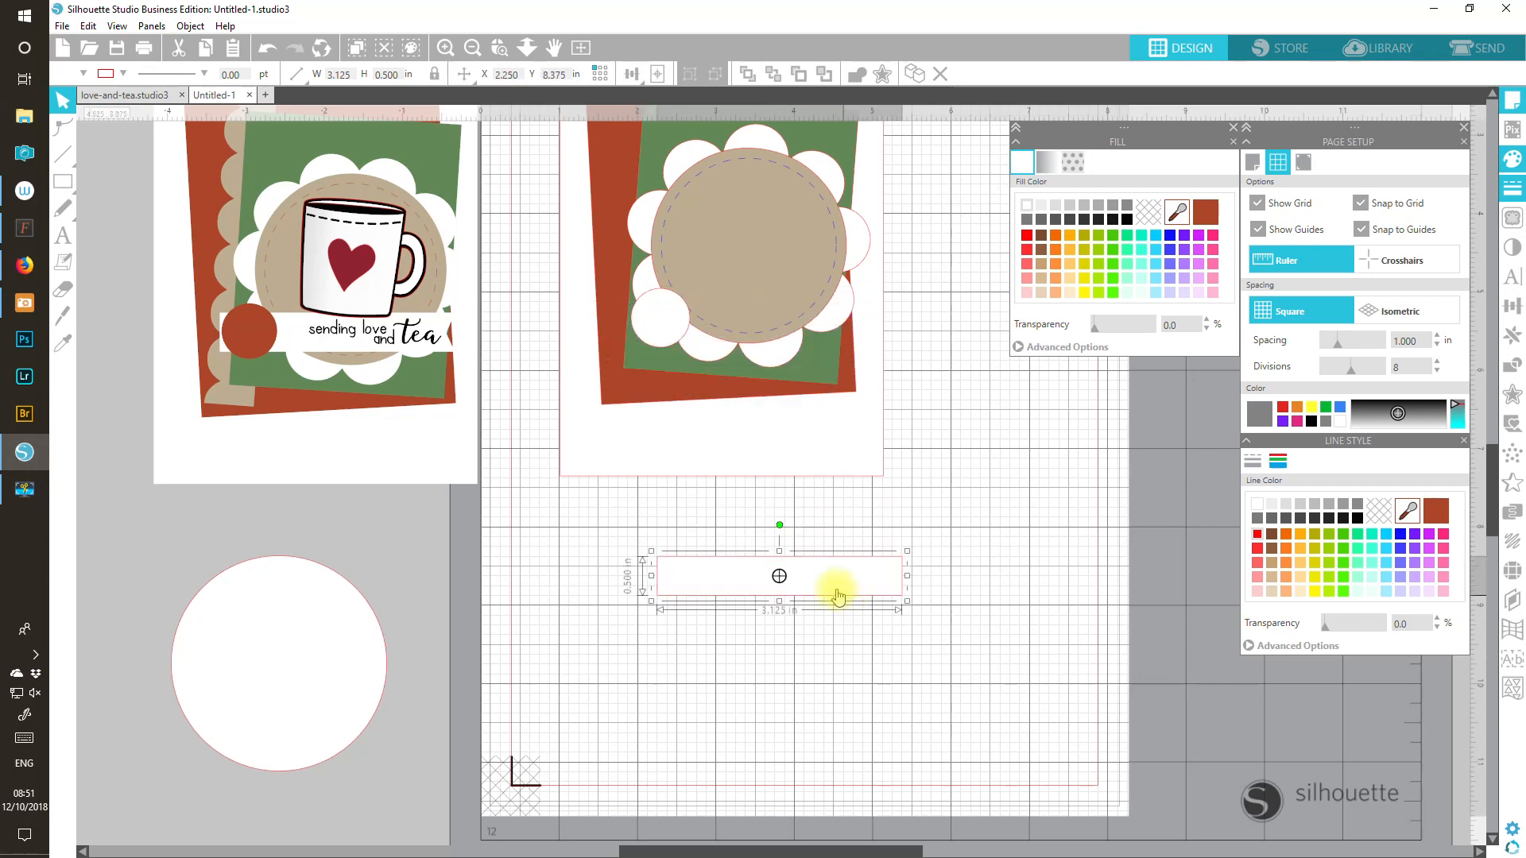
# Step: Fill the small circle on the card with the rust color again
pyautogui.click(684, 312)
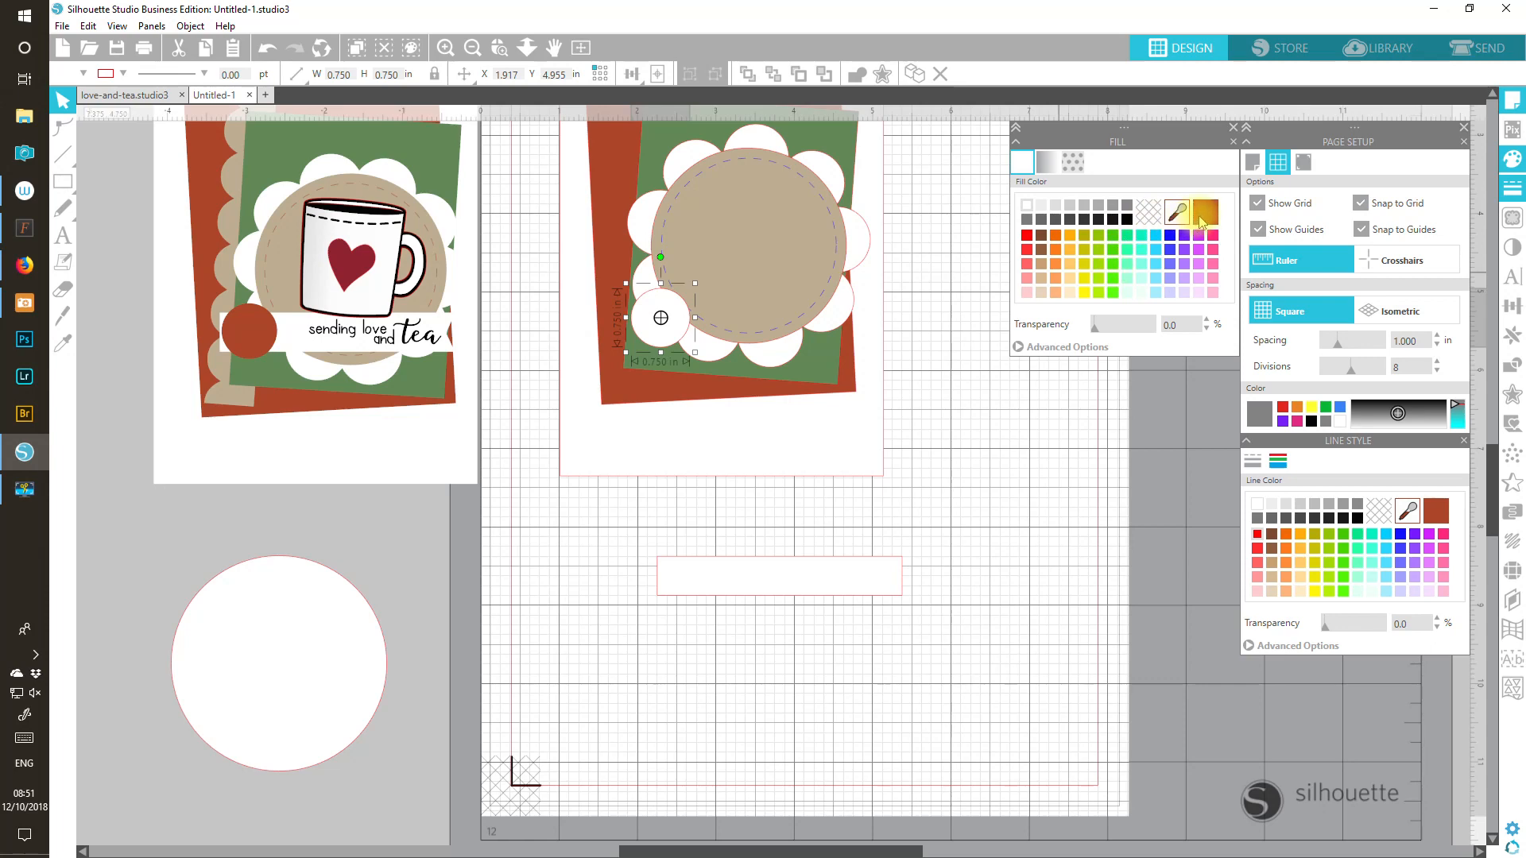
pyautogui.click(1205, 213)
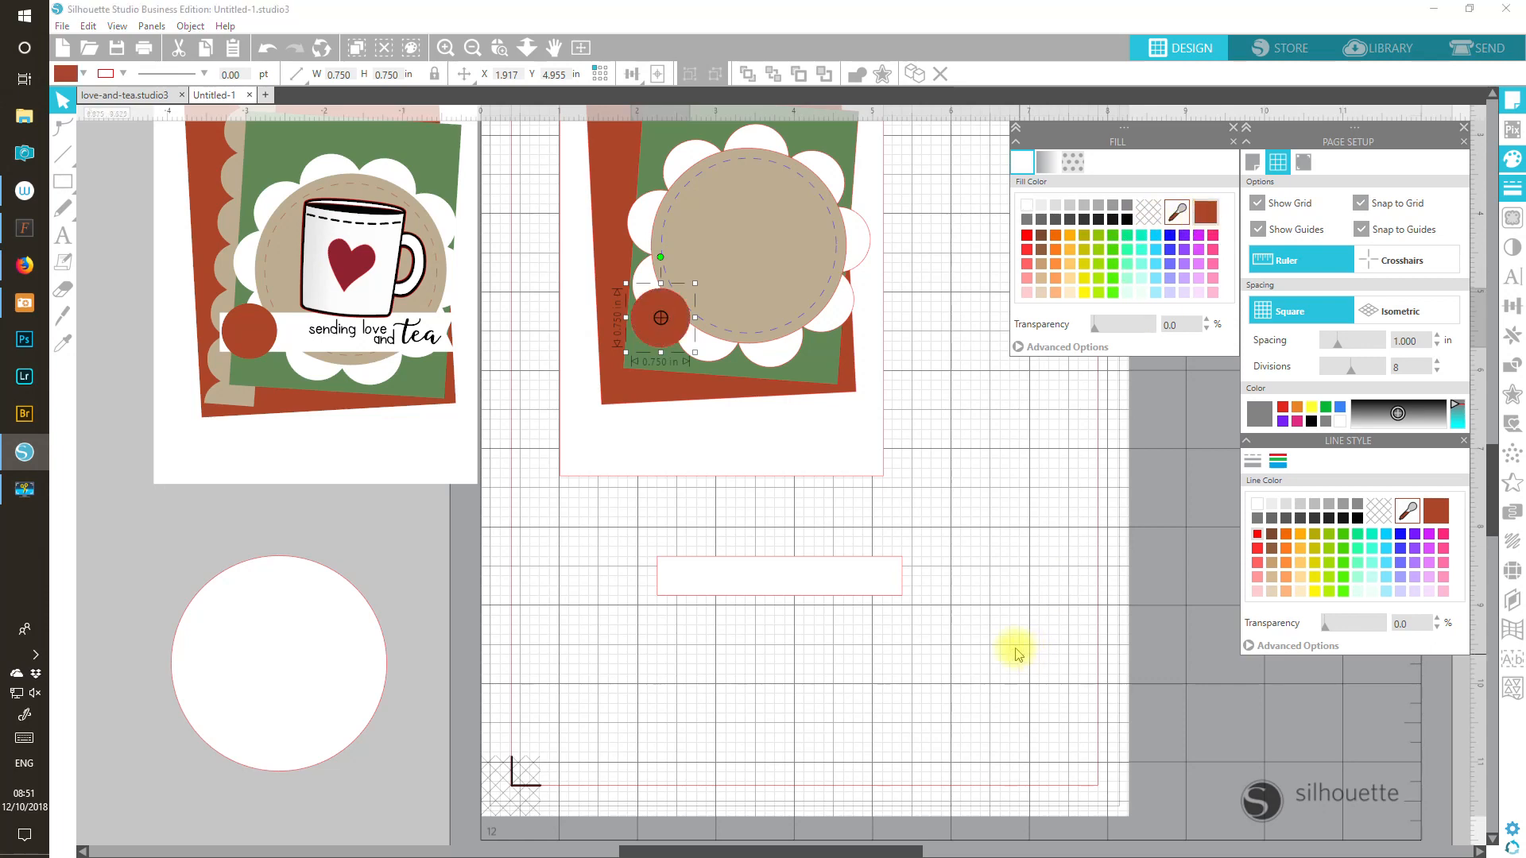
# Step: Align the strip to the grid and pull the midpoint of its right edge inward one grid division to form a notched banner end
pyautogui.click(831, 572)
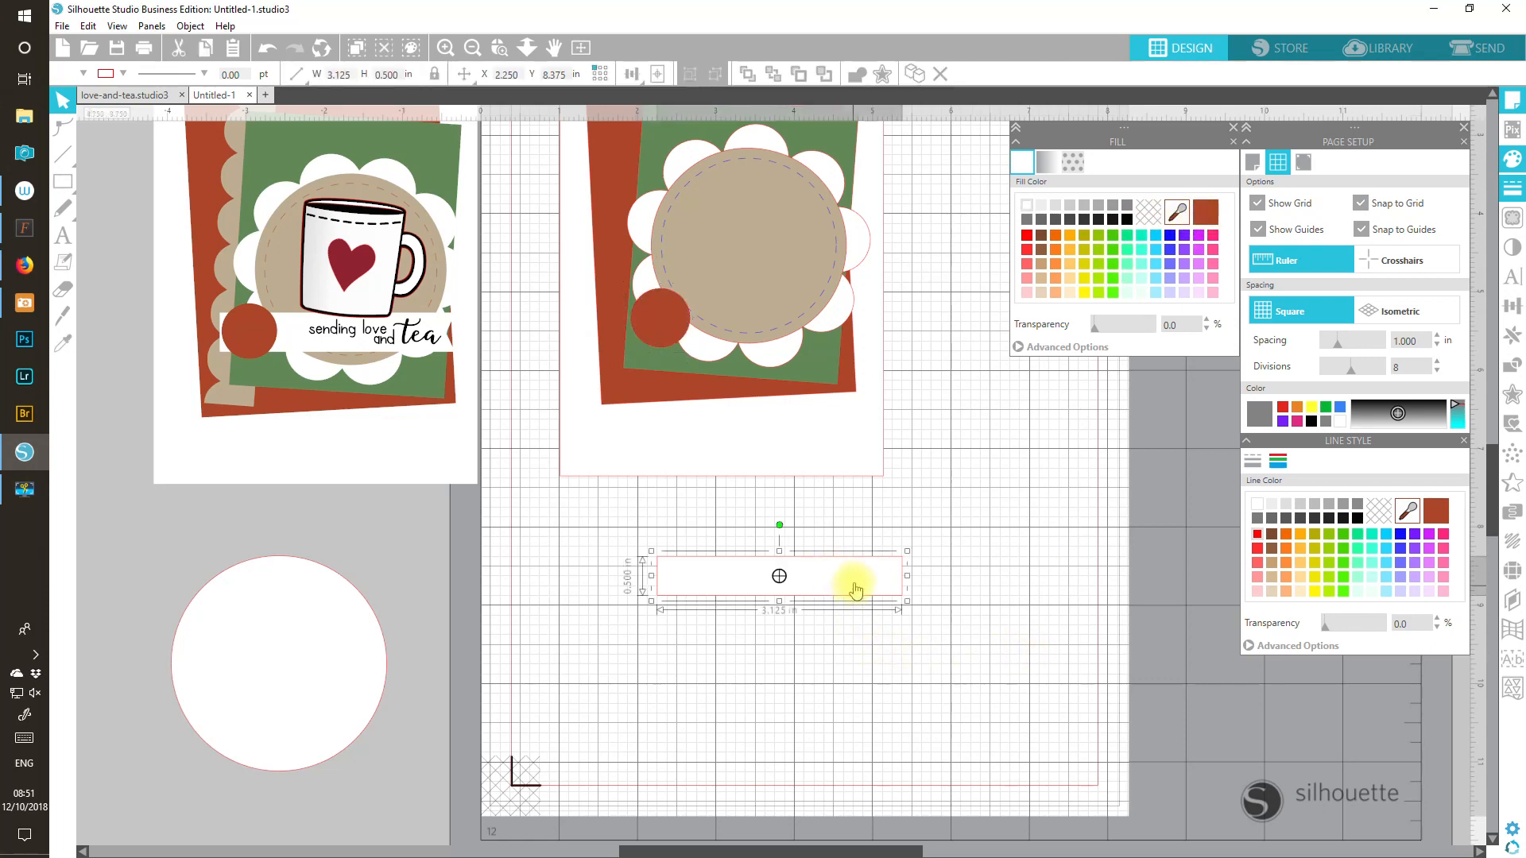
pyautogui.moveTo(851, 586); pyautogui.dragTo(837, 566)
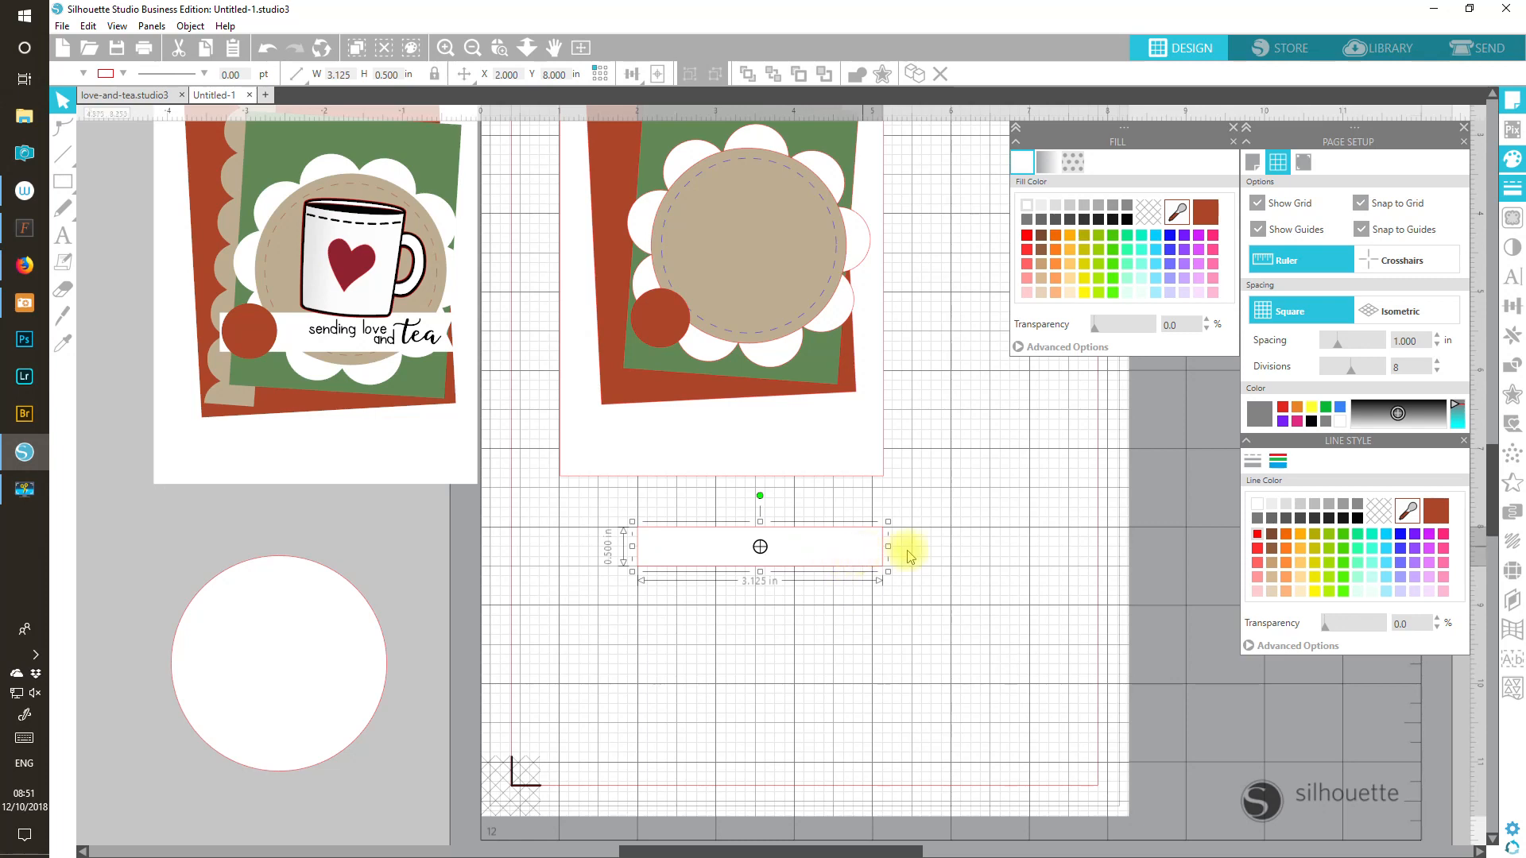
pyautogui.doubleClick(845, 551)
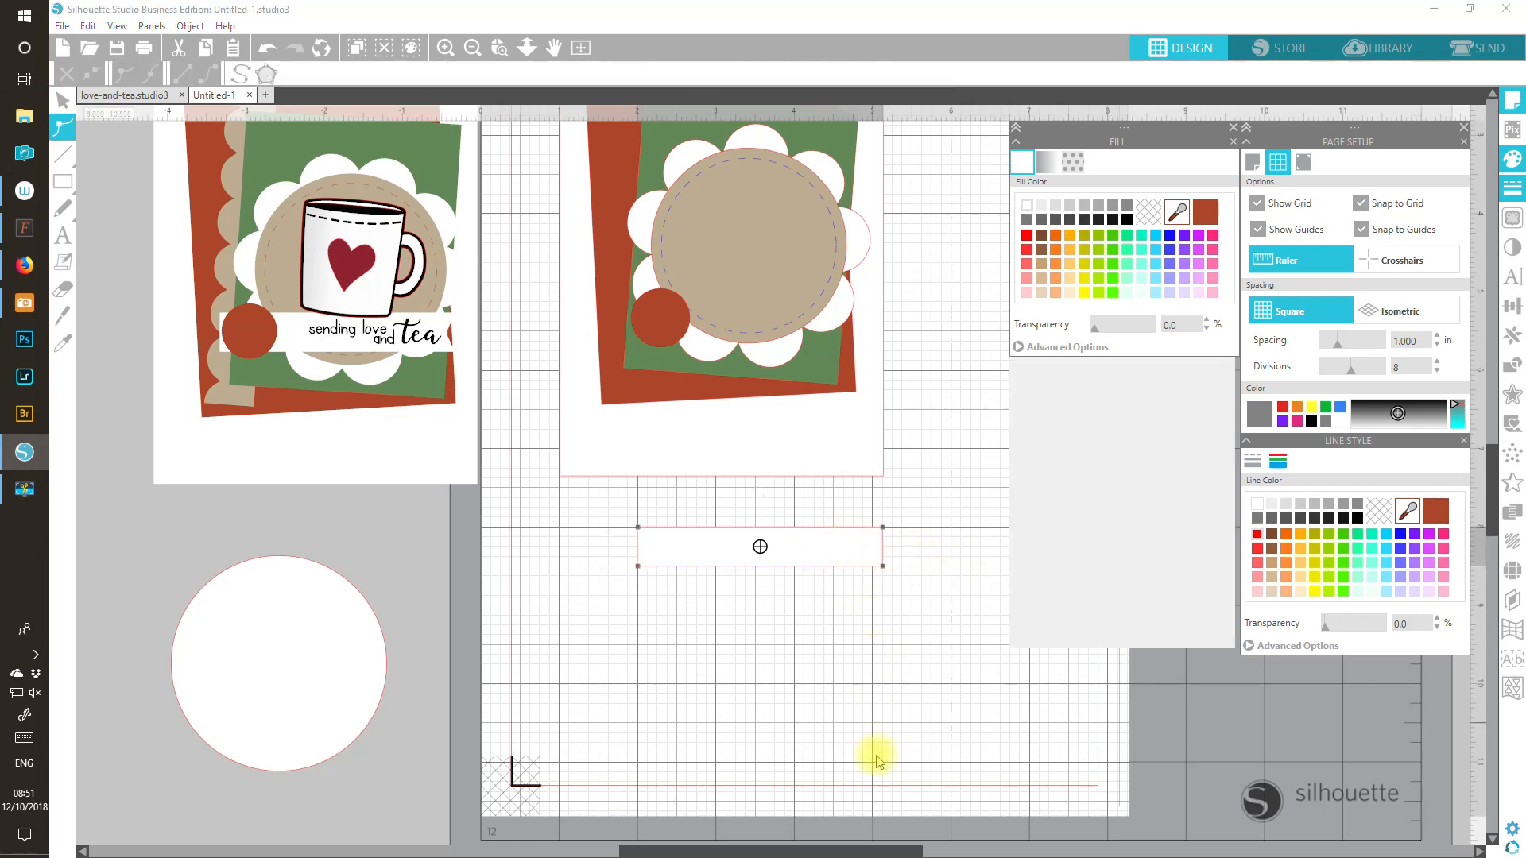
pyautogui.click(884, 546)
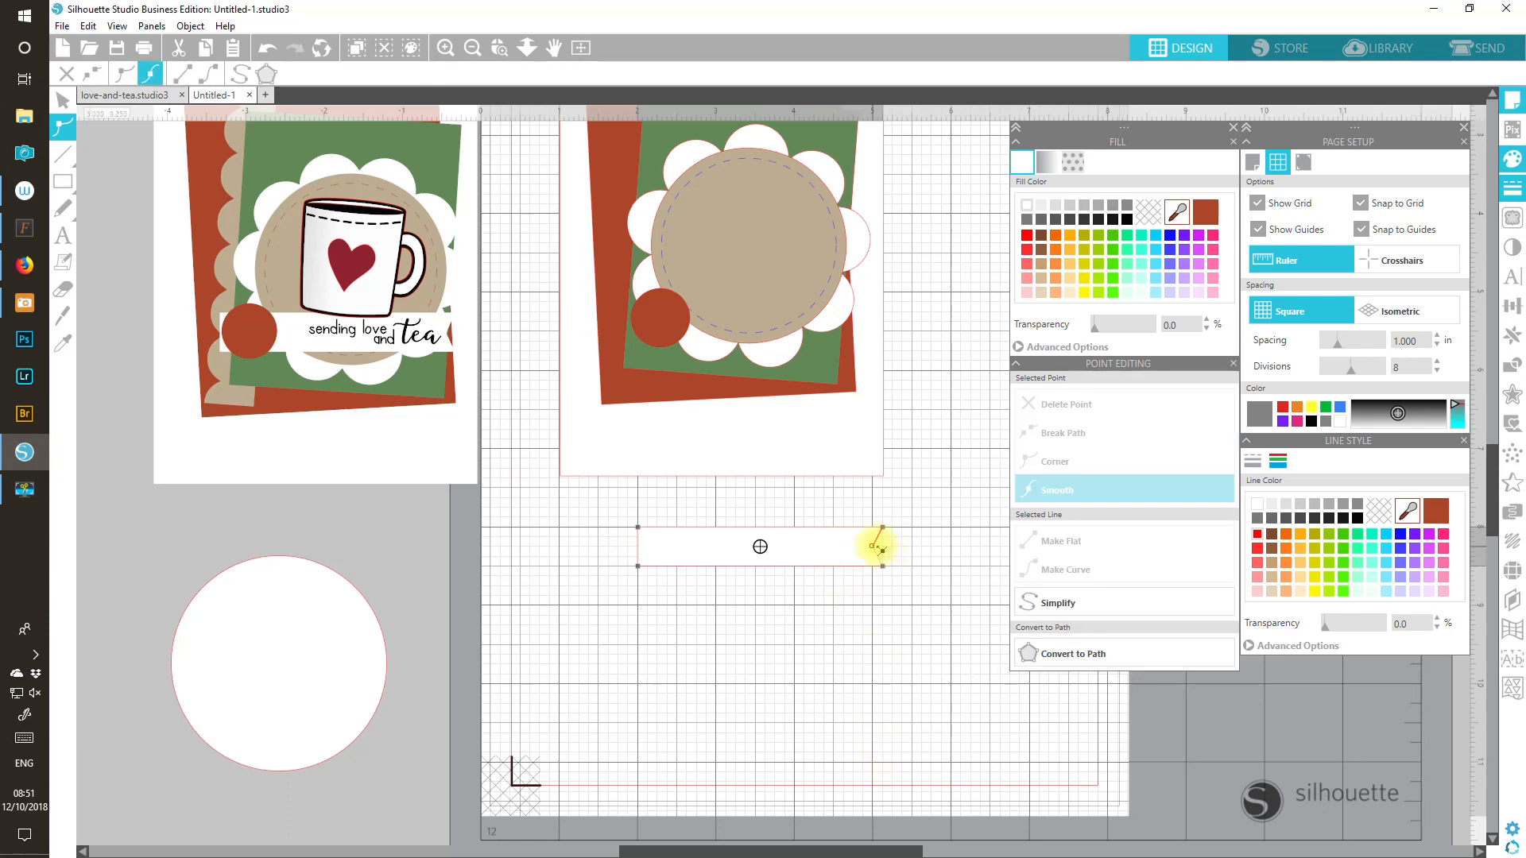
pyautogui.click(879, 547)
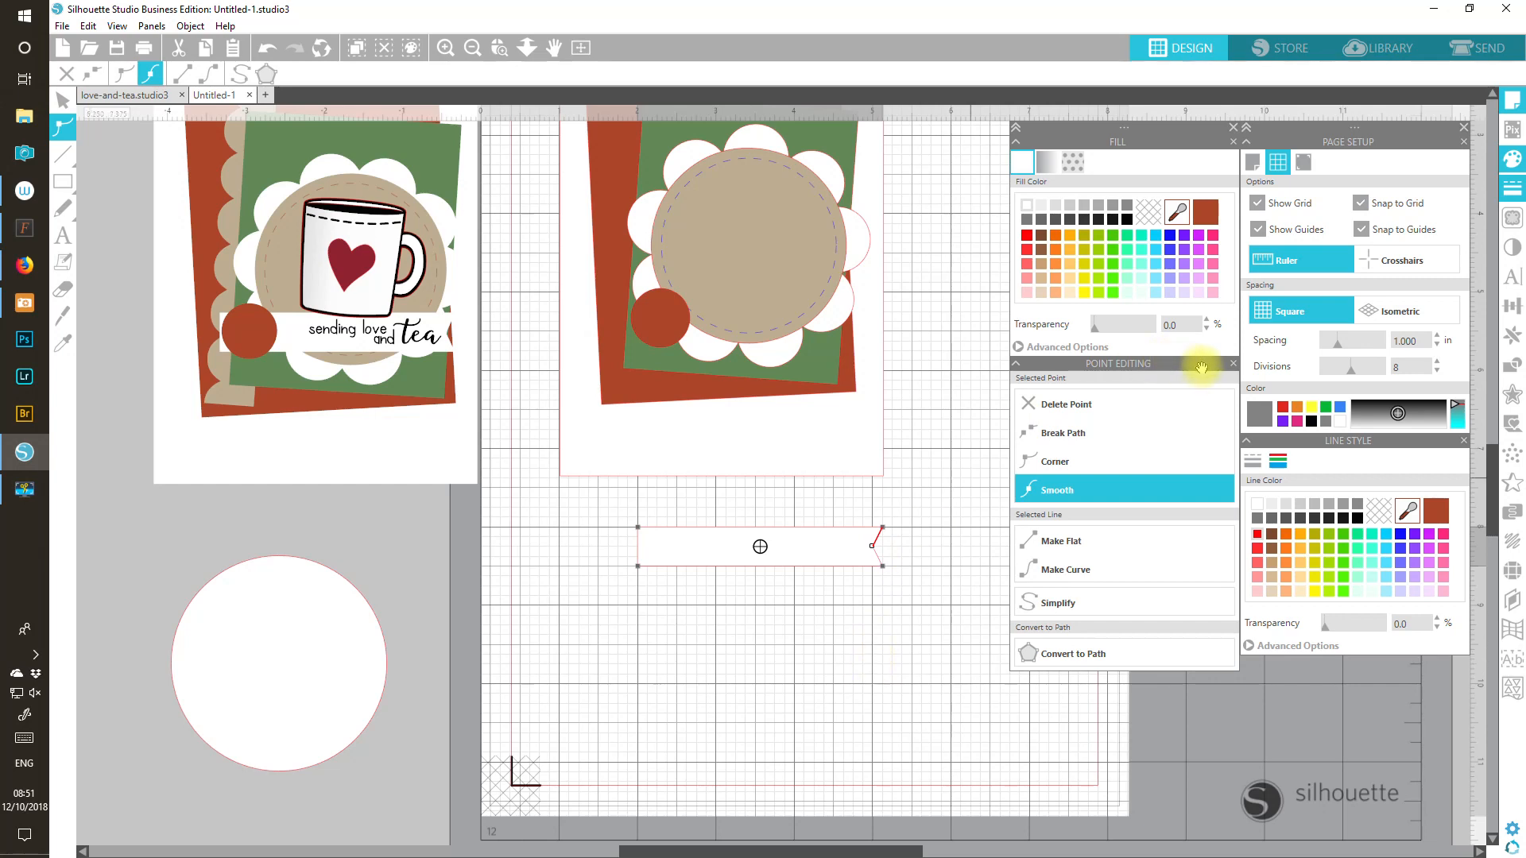
pyautogui.click(1233, 363)
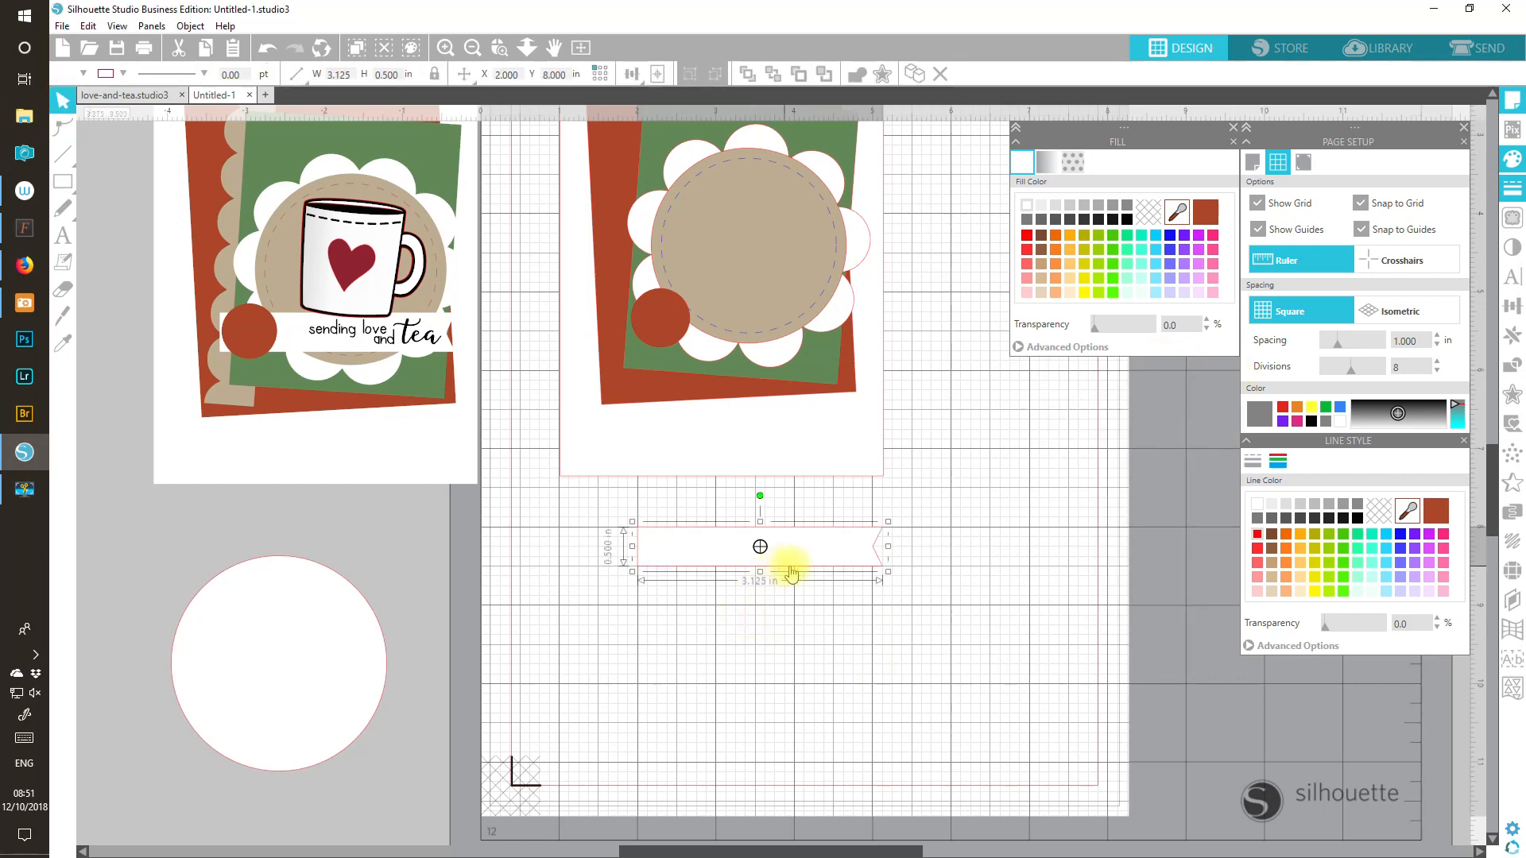
# Step: Place the banner strip across the card's lower part with Snap to Grid turned off and layer it behind the rust circle
pyautogui.moveTo(796, 572); pyautogui.dragTo(788, 348)
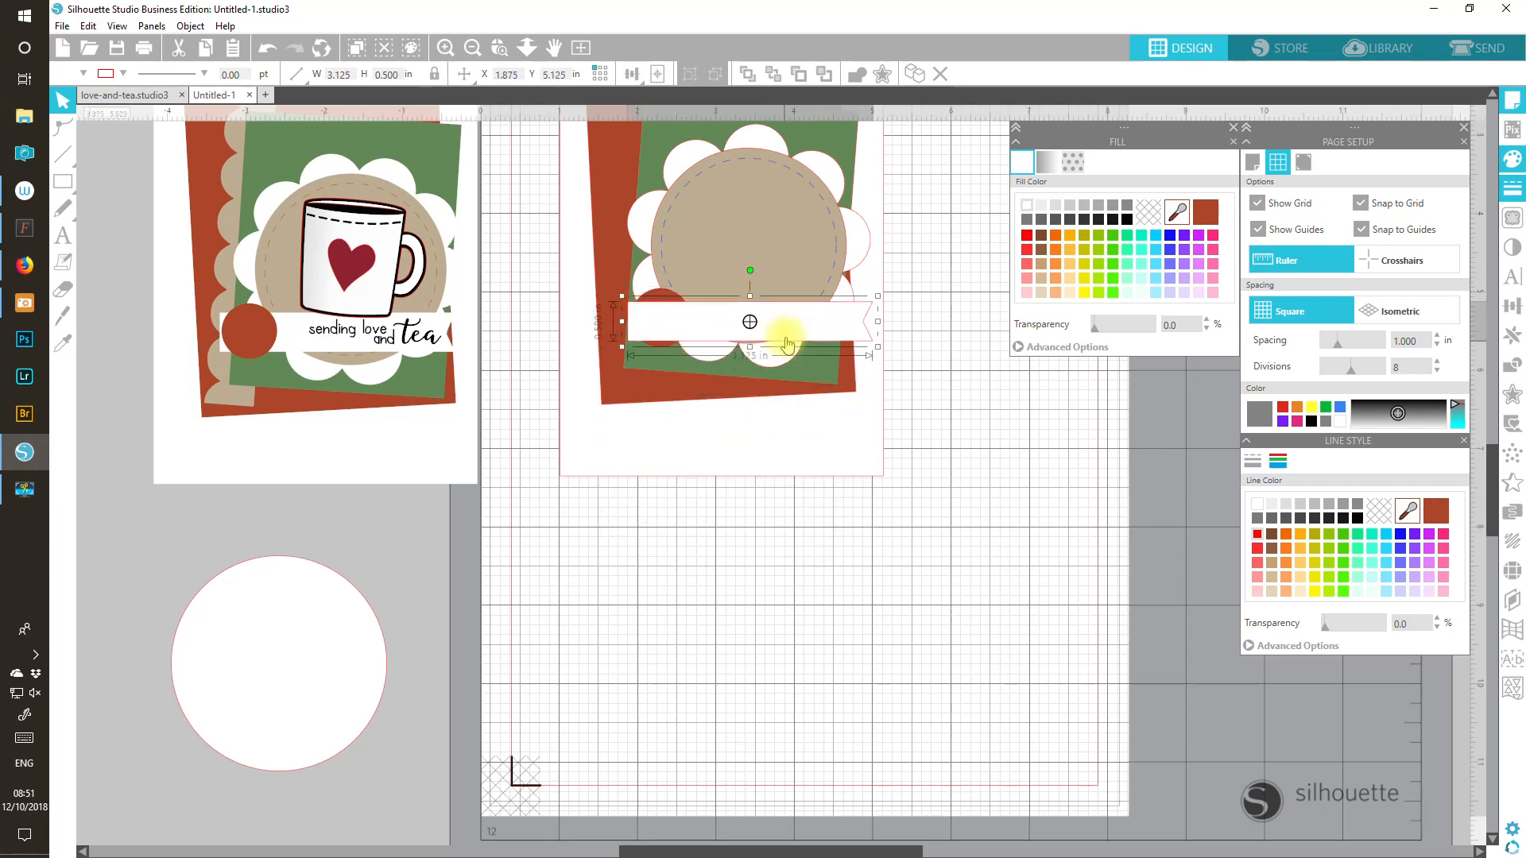
pyautogui.click(1391, 211)
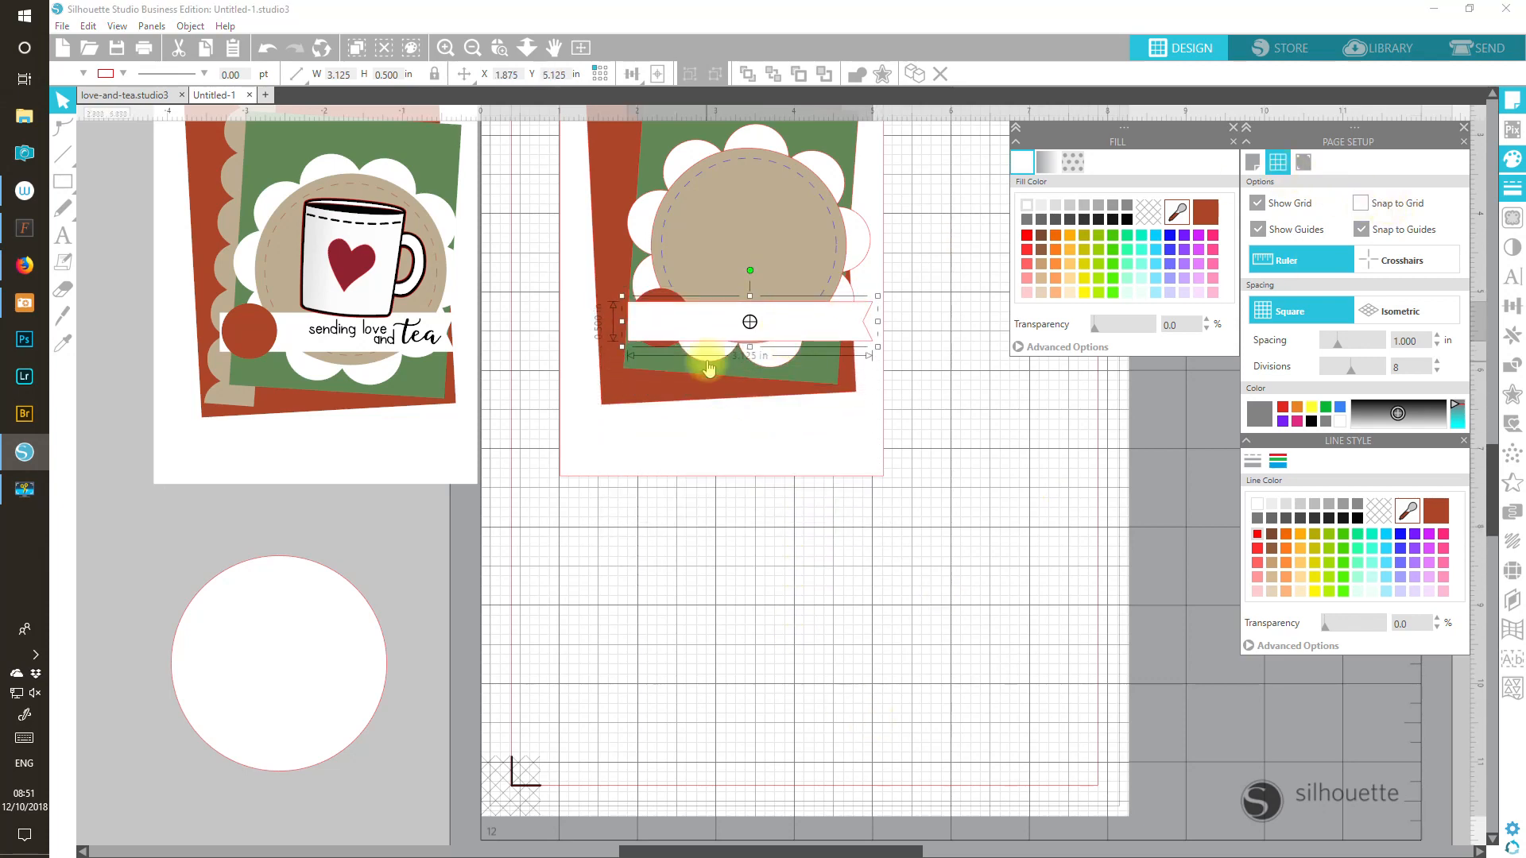
pyautogui.moveTo(823, 328); pyautogui.dragTo(812, 323)
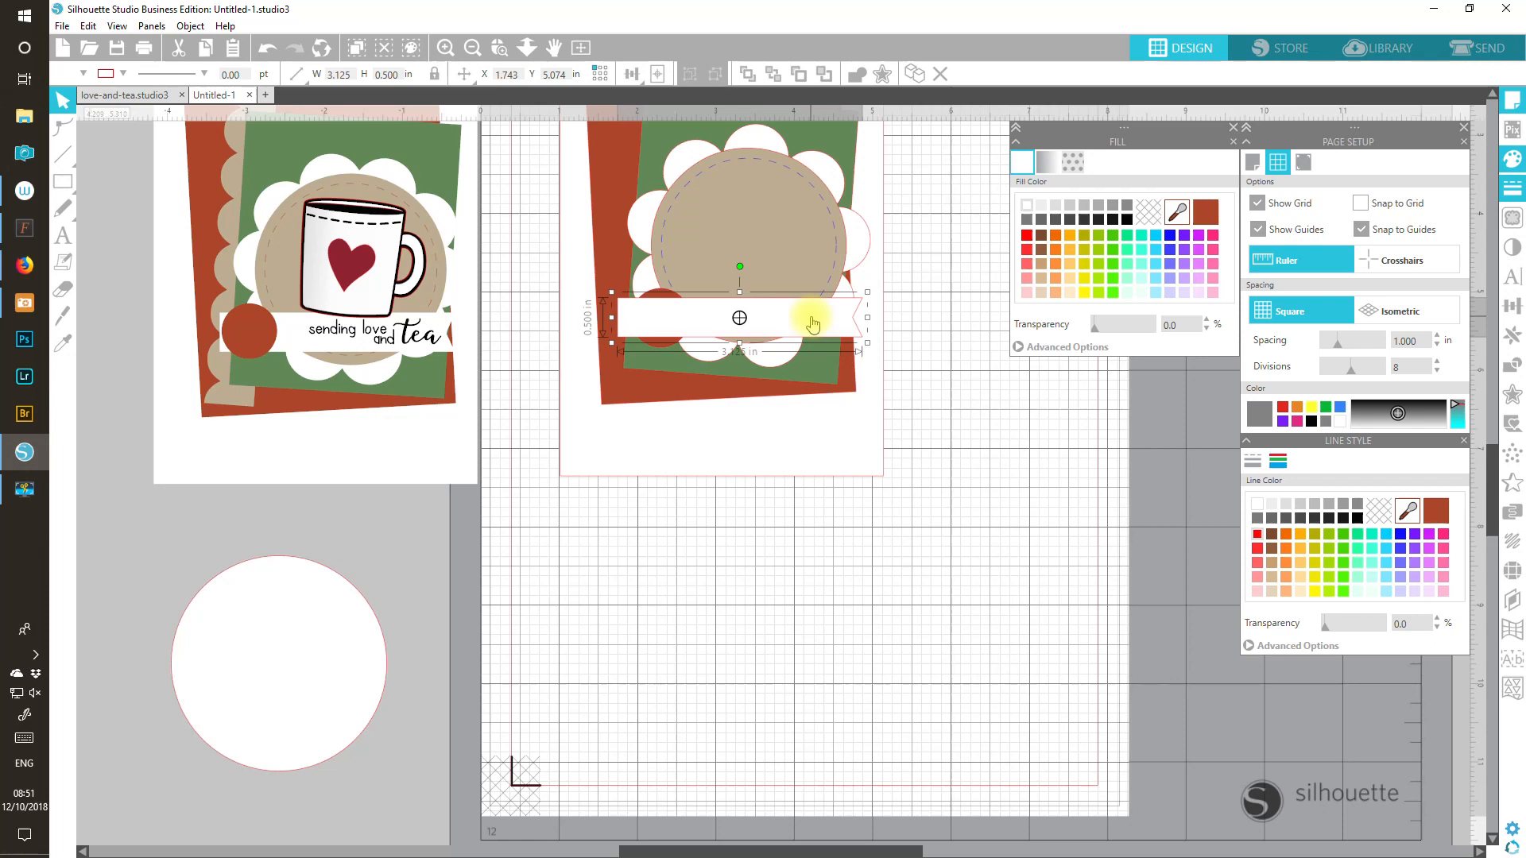
pyautogui.click(825, 73)
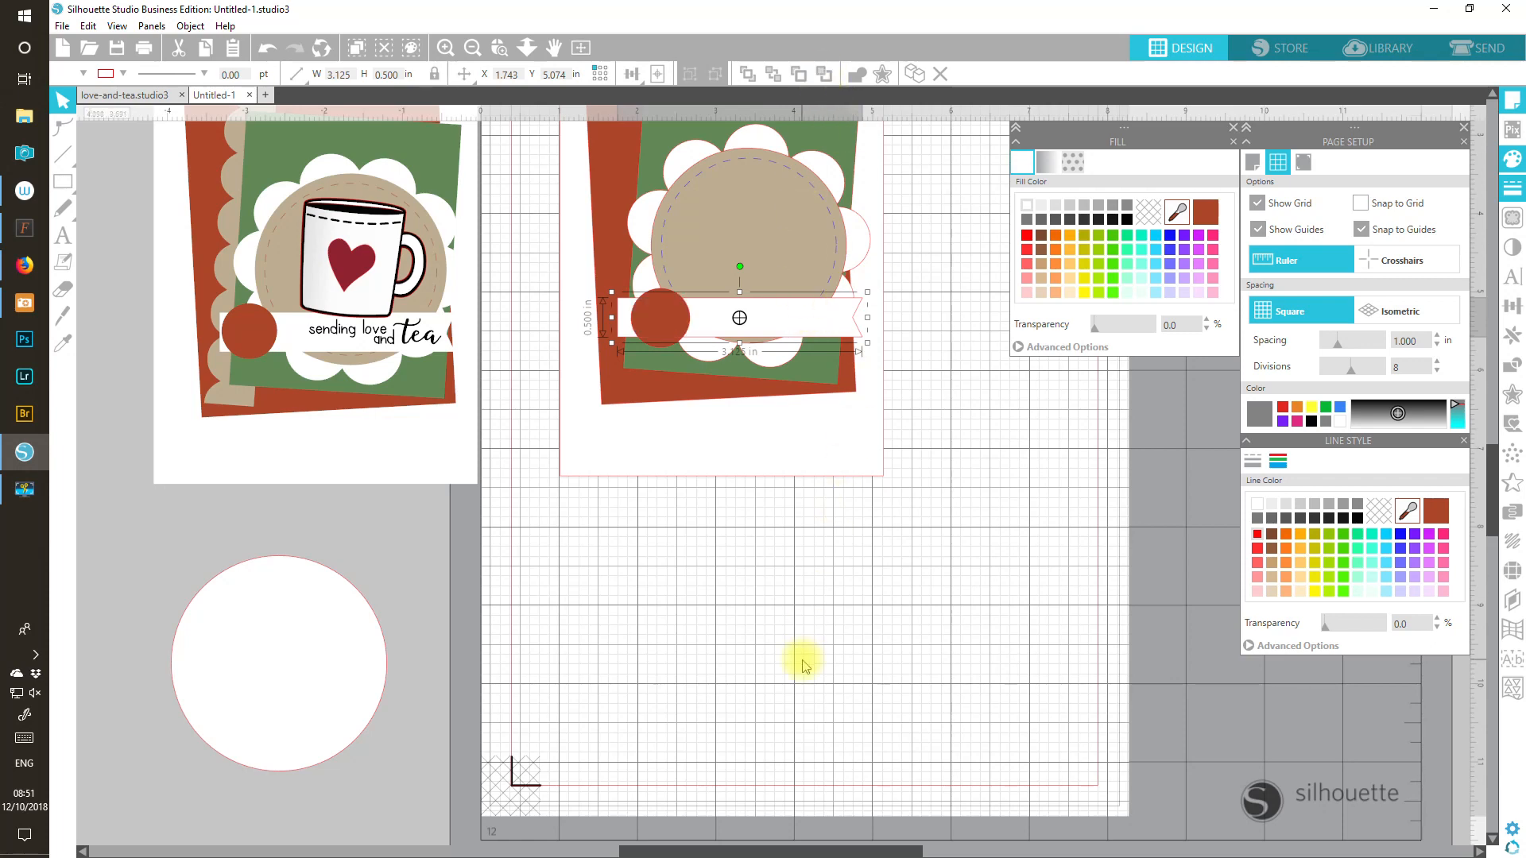
# Step: With nothing selected, set the text font to KLBeaches and the fill color to black
pyautogui.click(1512, 277)
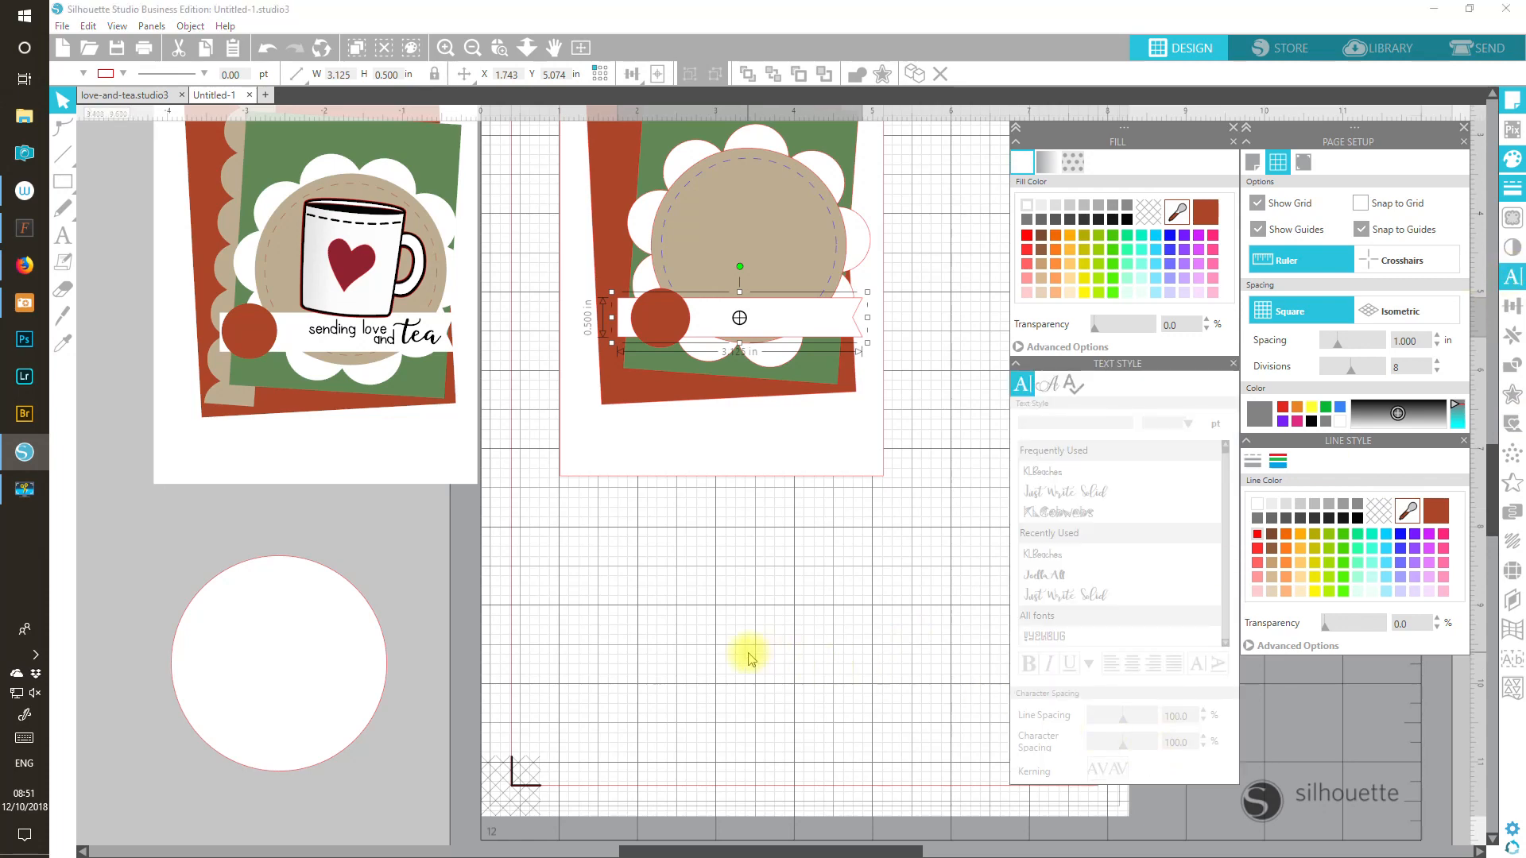
pyautogui.click(875, 595)
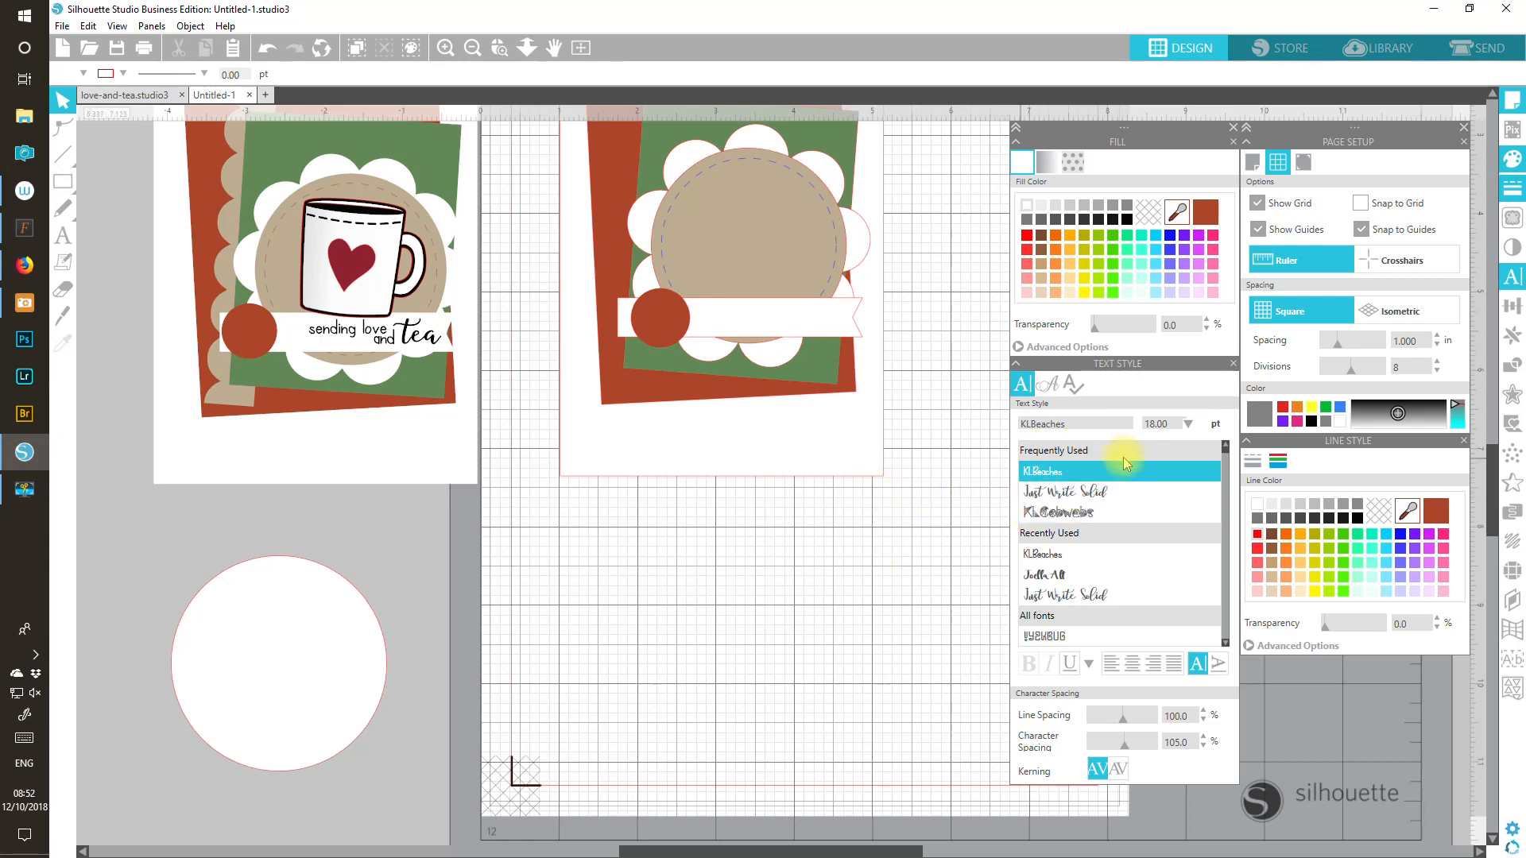
pyautogui.click(1034, 474)
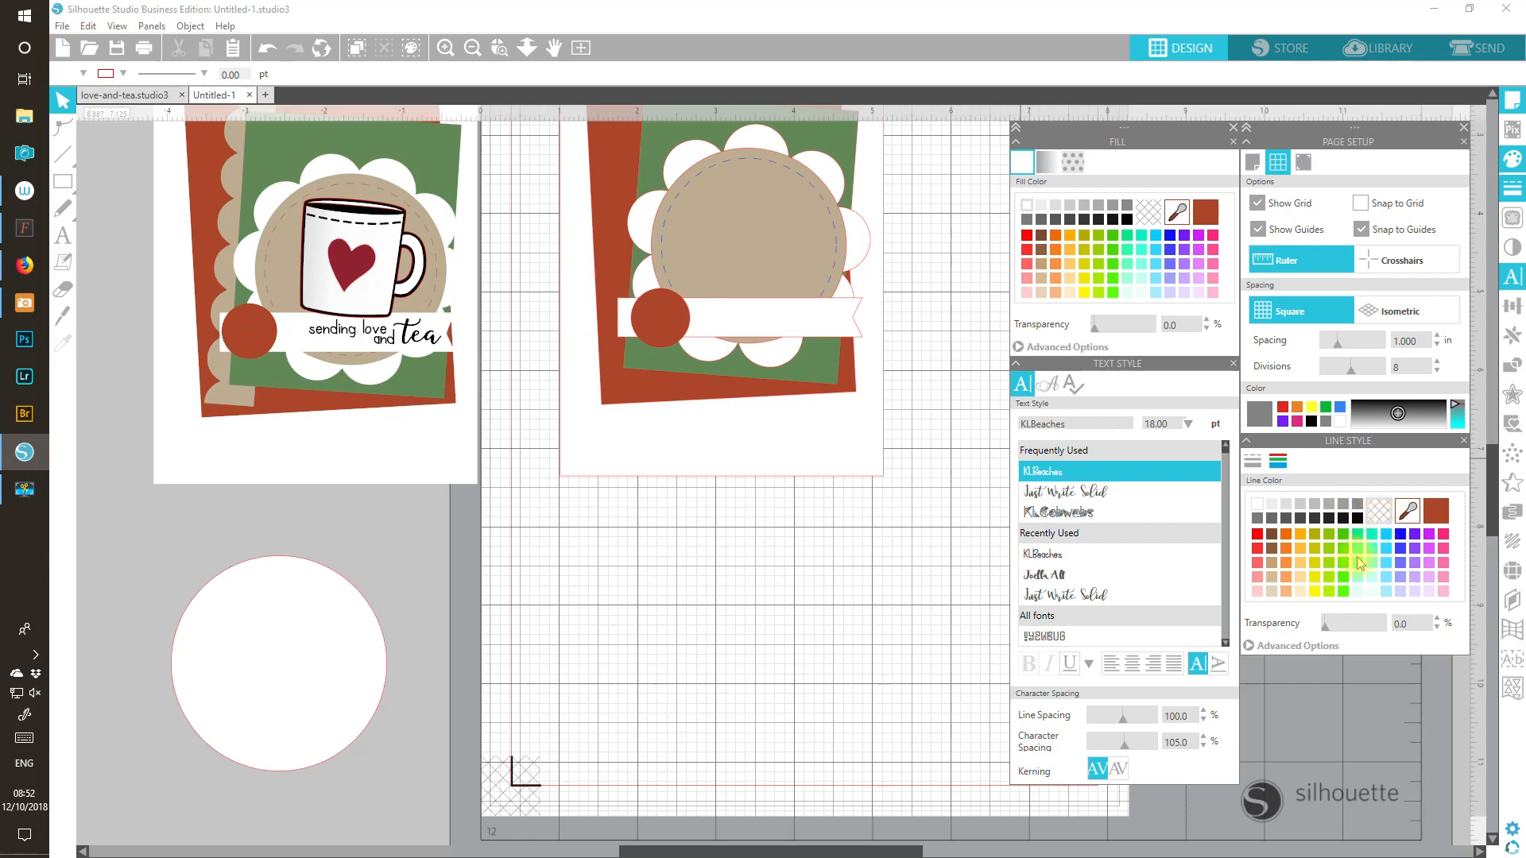
pyautogui.click(1128, 220)
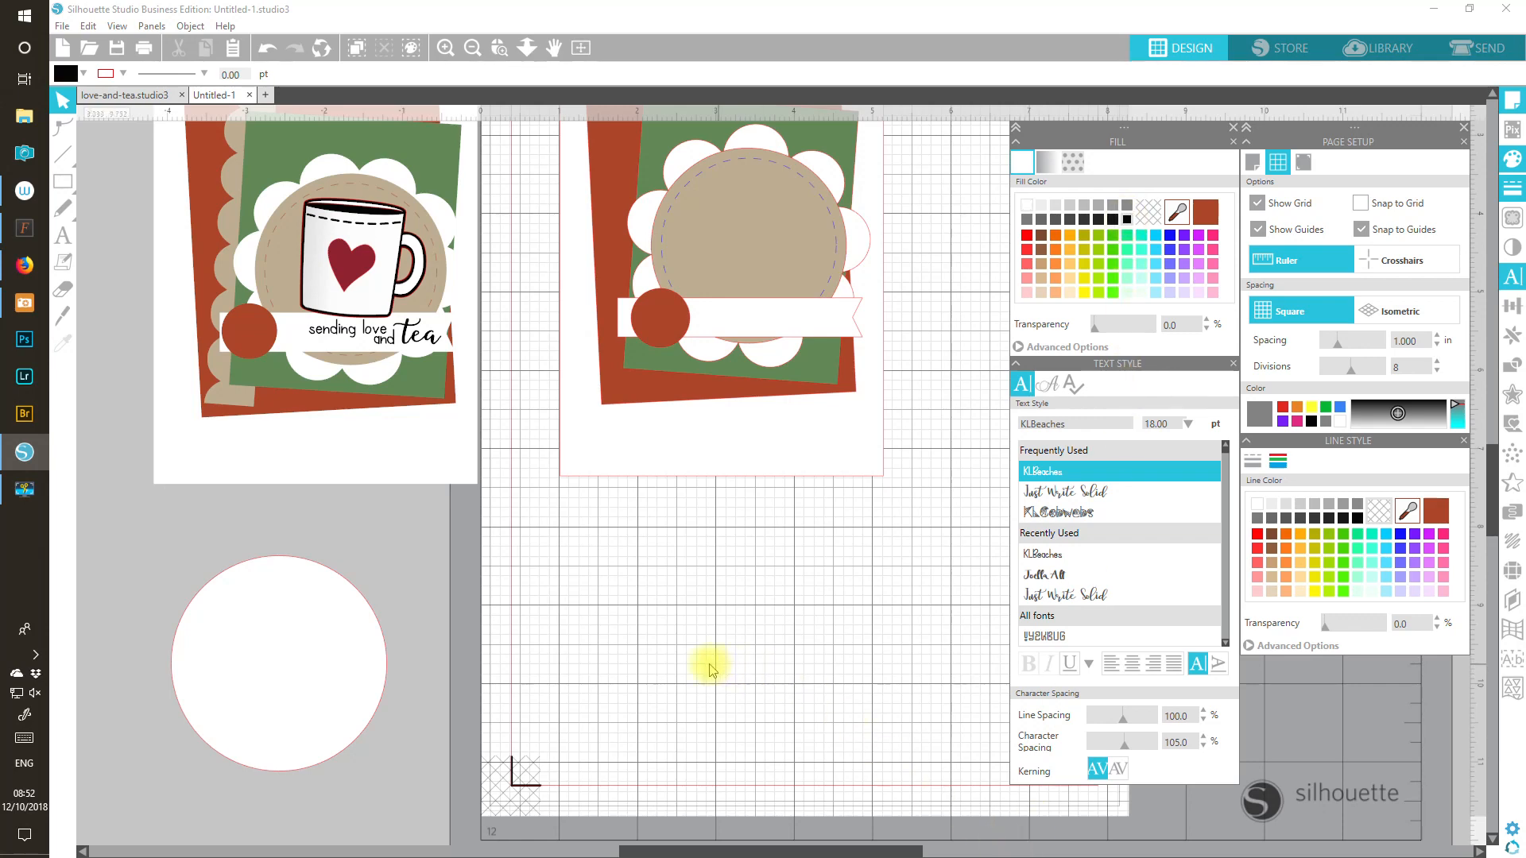
# Step: Add the text "sending love" and place it on the upper part of the banner strip beside the rust circle
pyautogui.click(63, 236)
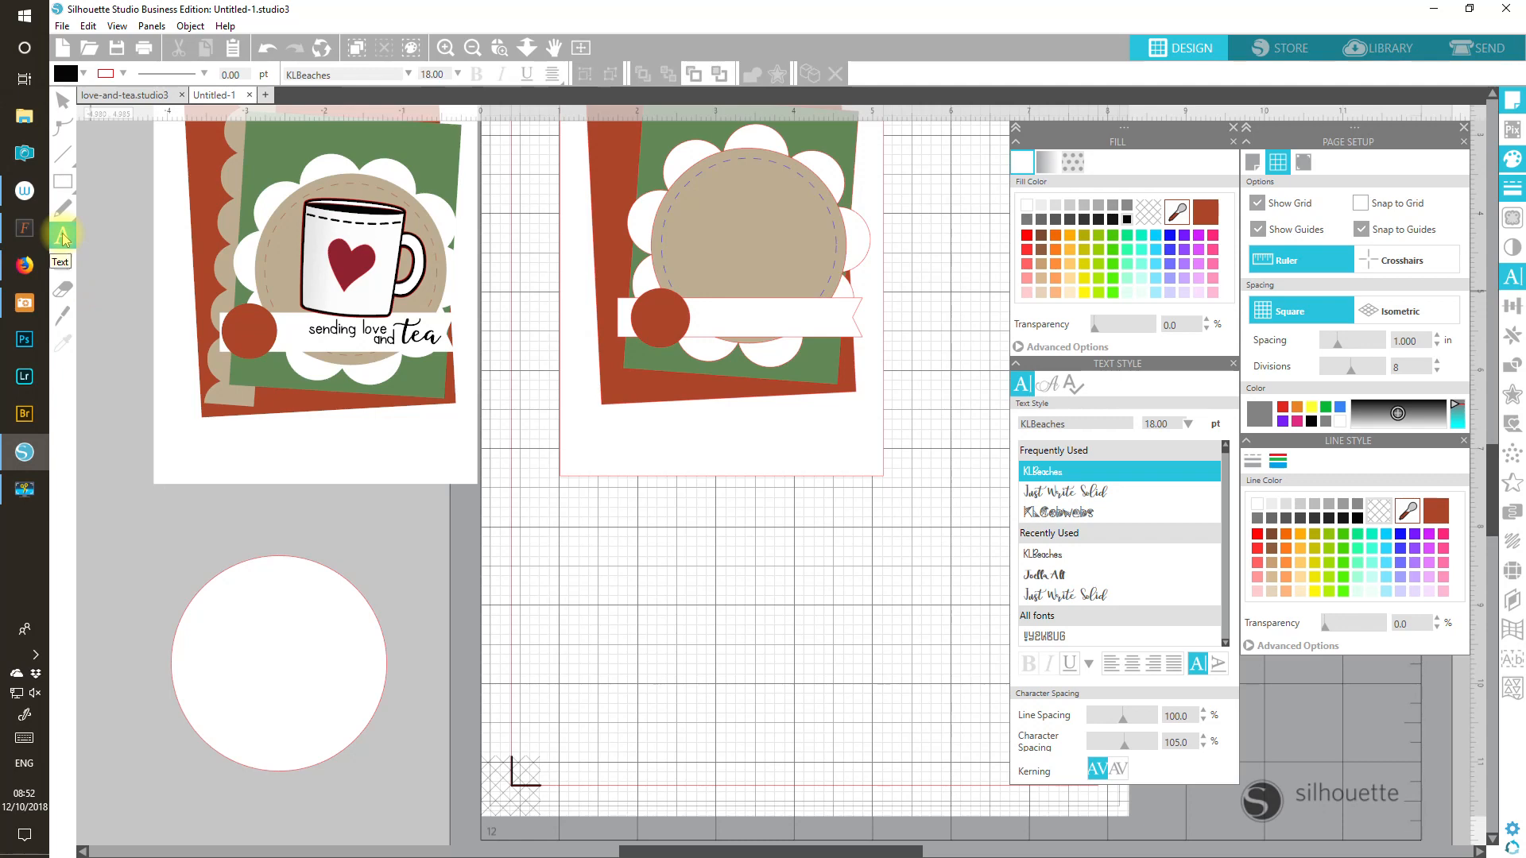
pyautogui.click(675, 567)
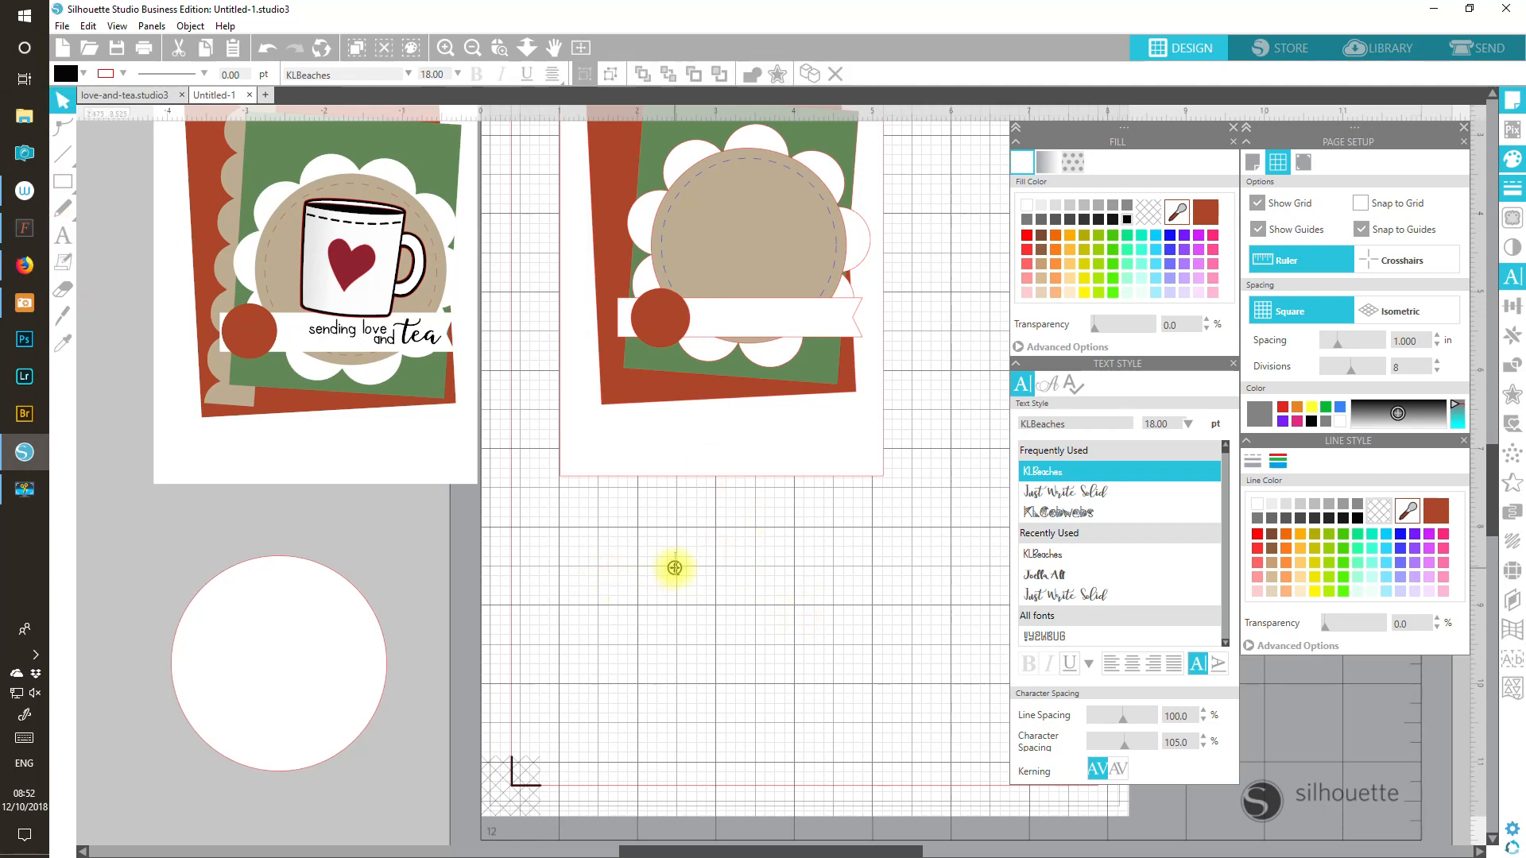
pyautogui.write('sending')
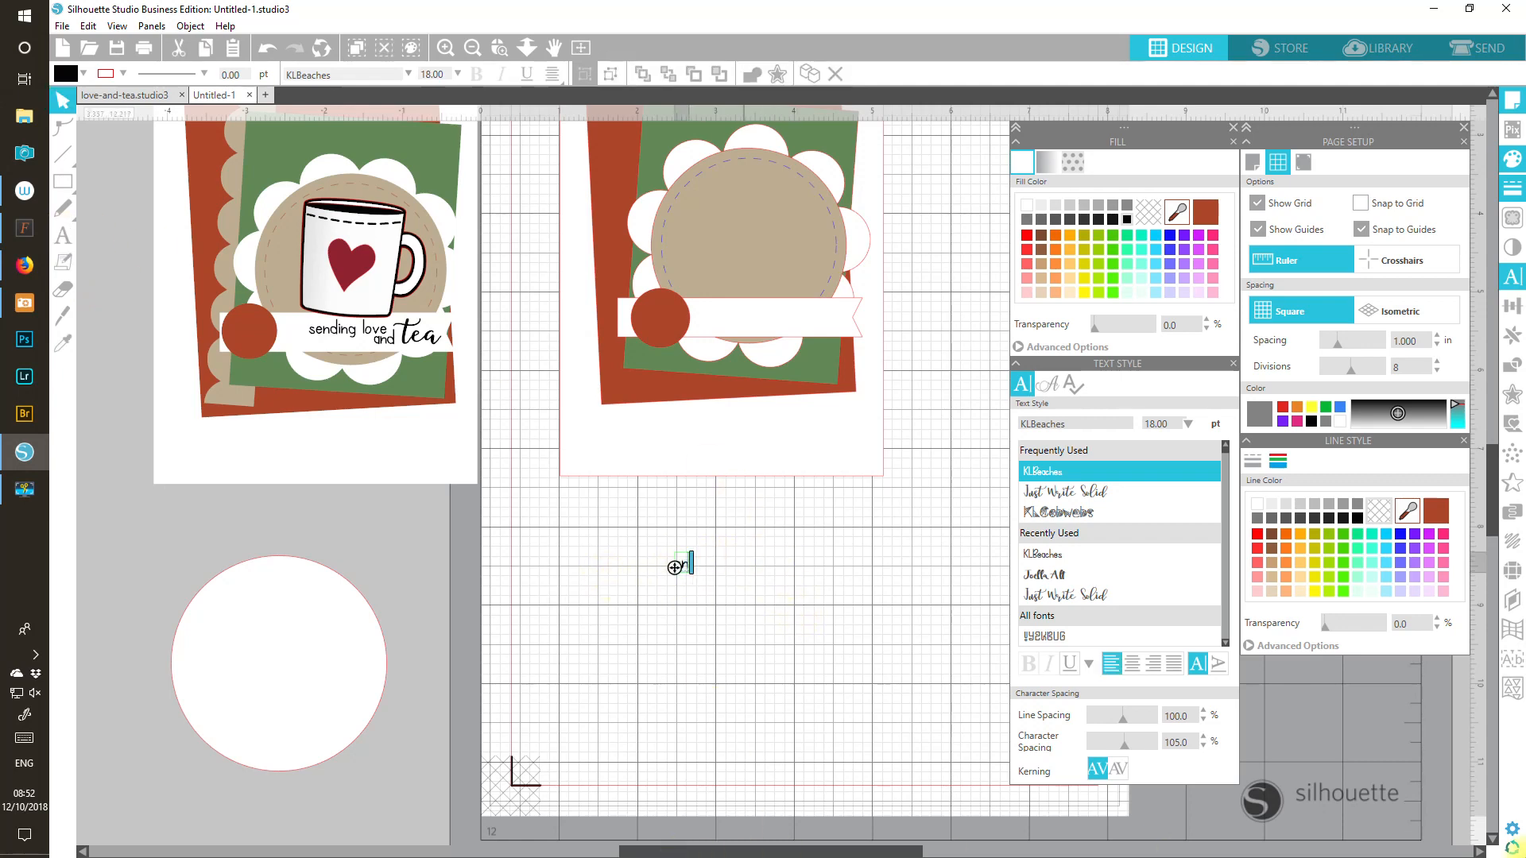
pyautogui.press('BackSpace')
pyautogui.press('BackSpace')
pyautogui.press('BackSpace')
pyautogui.press('BackSpace')
pyautogui.press('BackSpace')
pyautogui.press('BackSpace')
pyautogui.press('BackSpace')
pyautogui.write('sending')
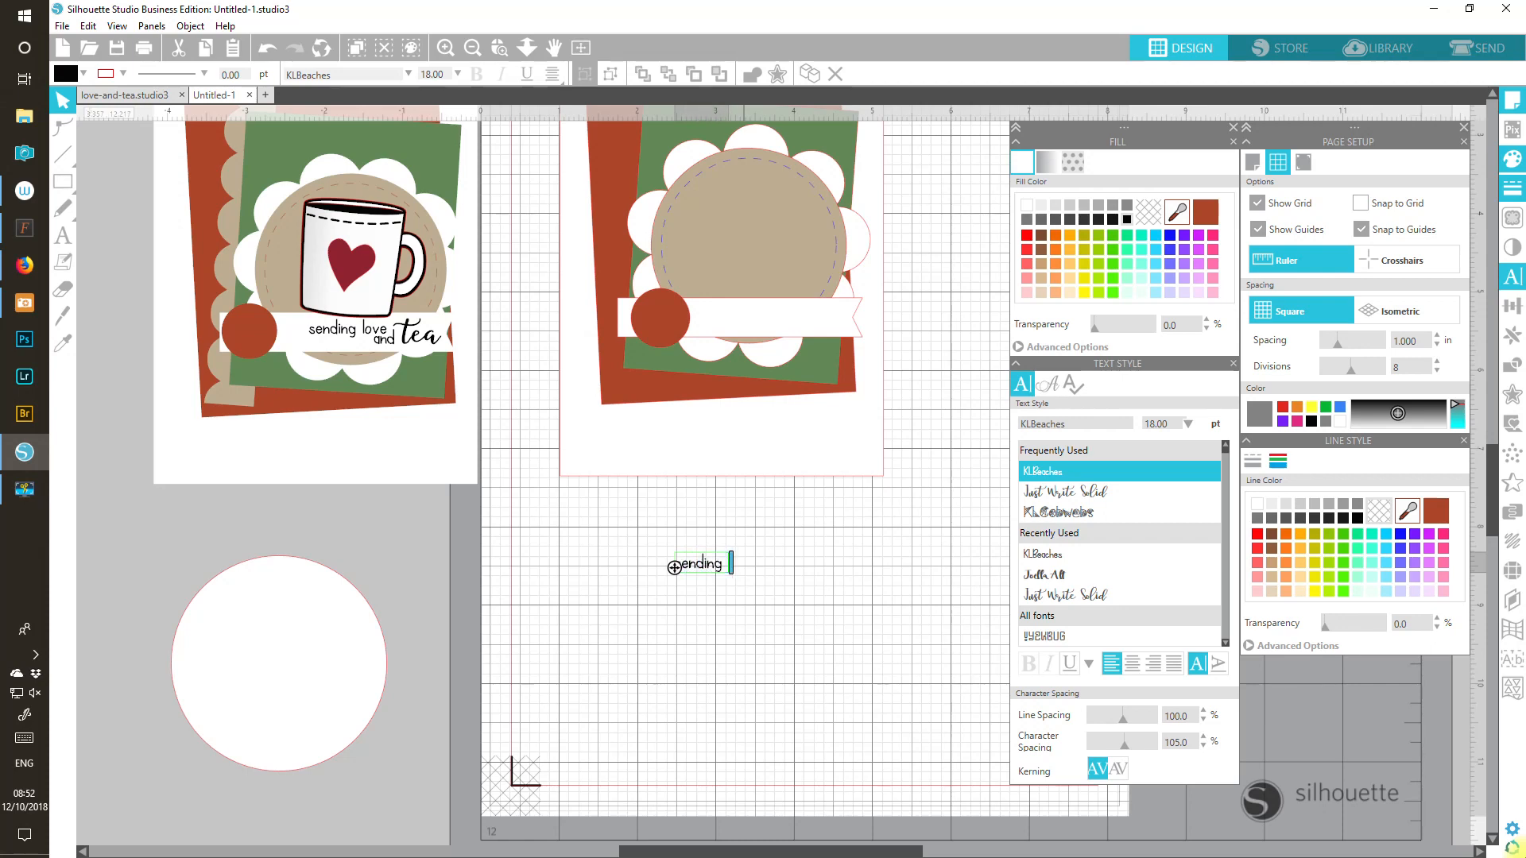
pyautogui.write(' love')
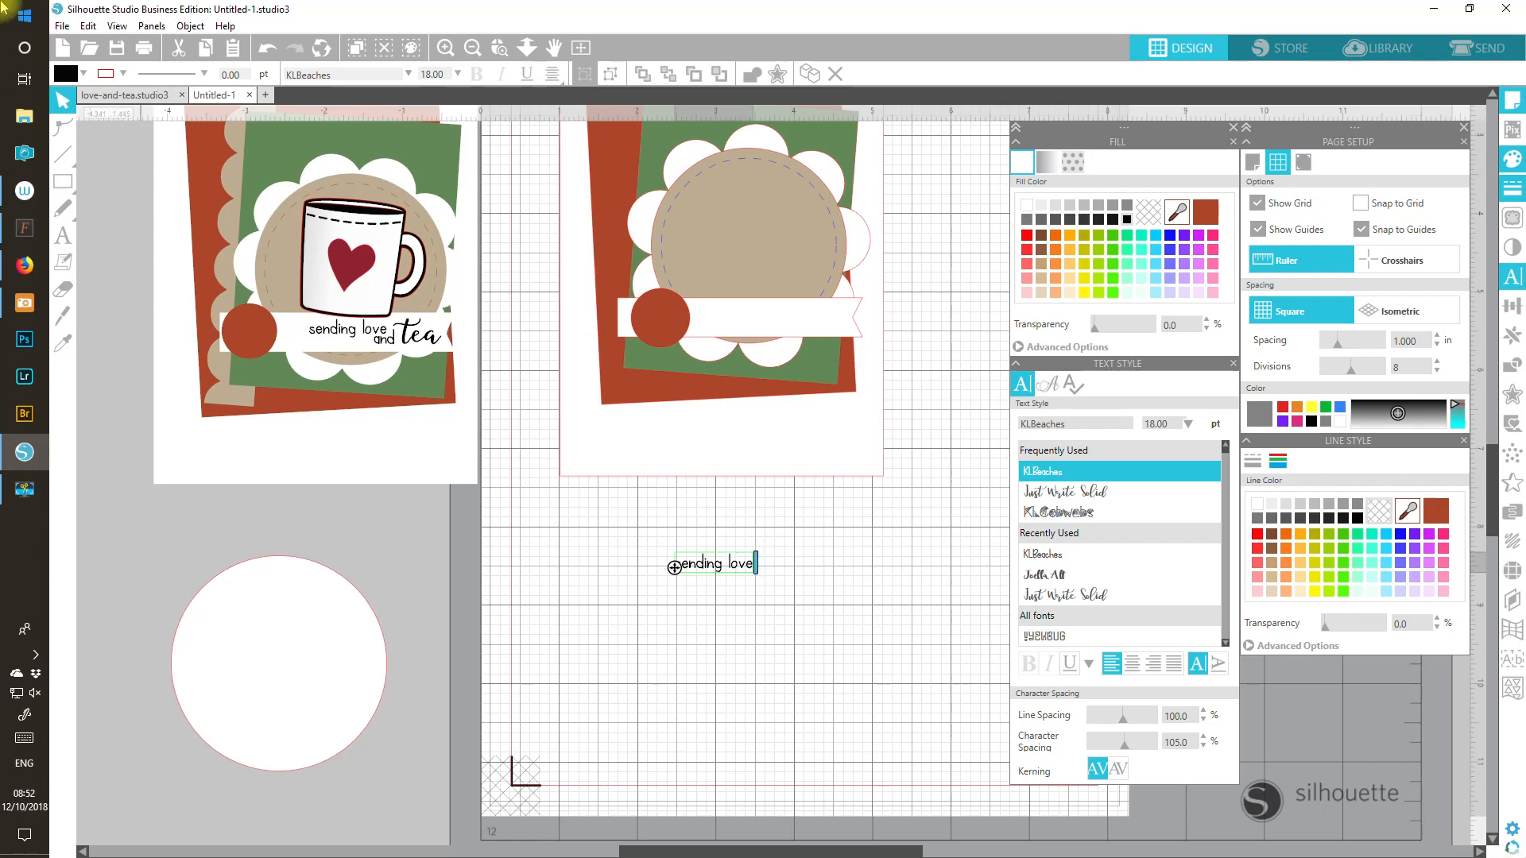
pyautogui.click(742, 606)
pyautogui.moveTo(742, 569); pyautogui.dragTo(792, 319)
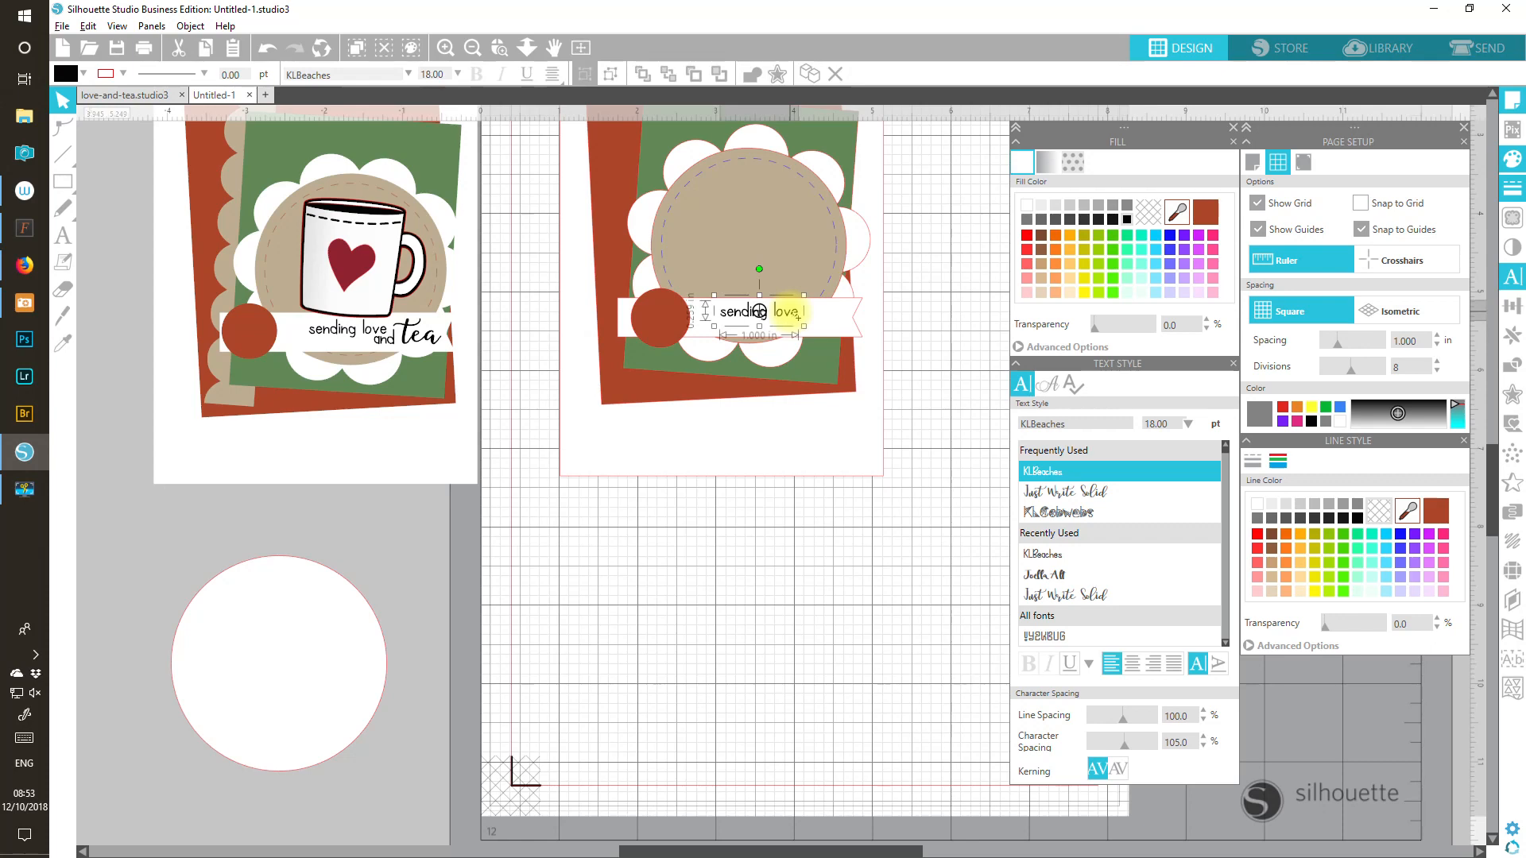
# Step: Create the word "and" from a copy of the "sending love" text and place it on the strip beneath "love"
pyautogui.moveTo(794, 311); pyautogui.dragTo(810, 574)
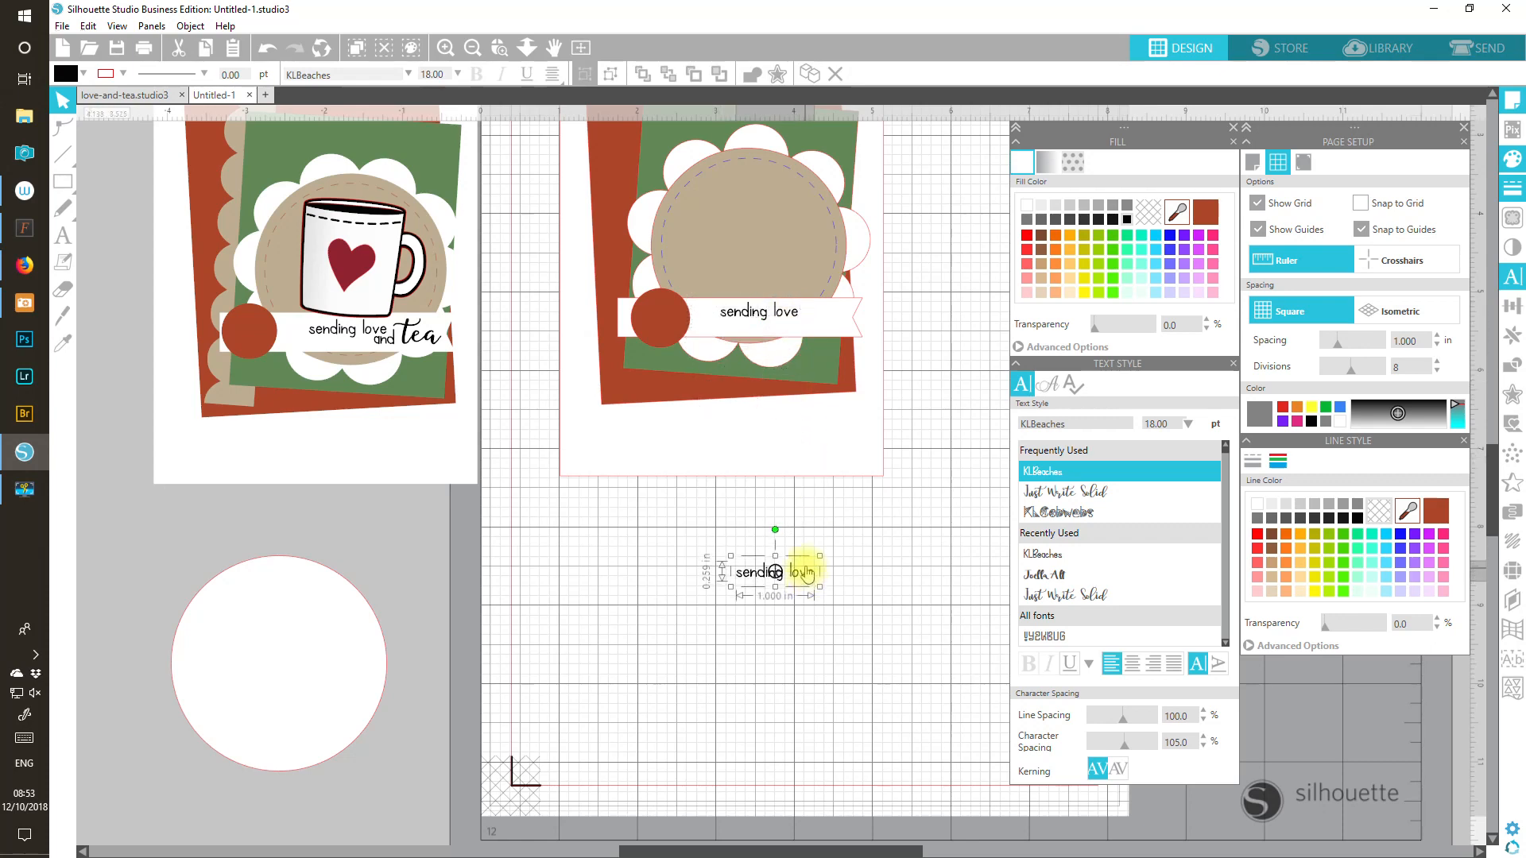
pyautogui.doubleClick(806, 574)
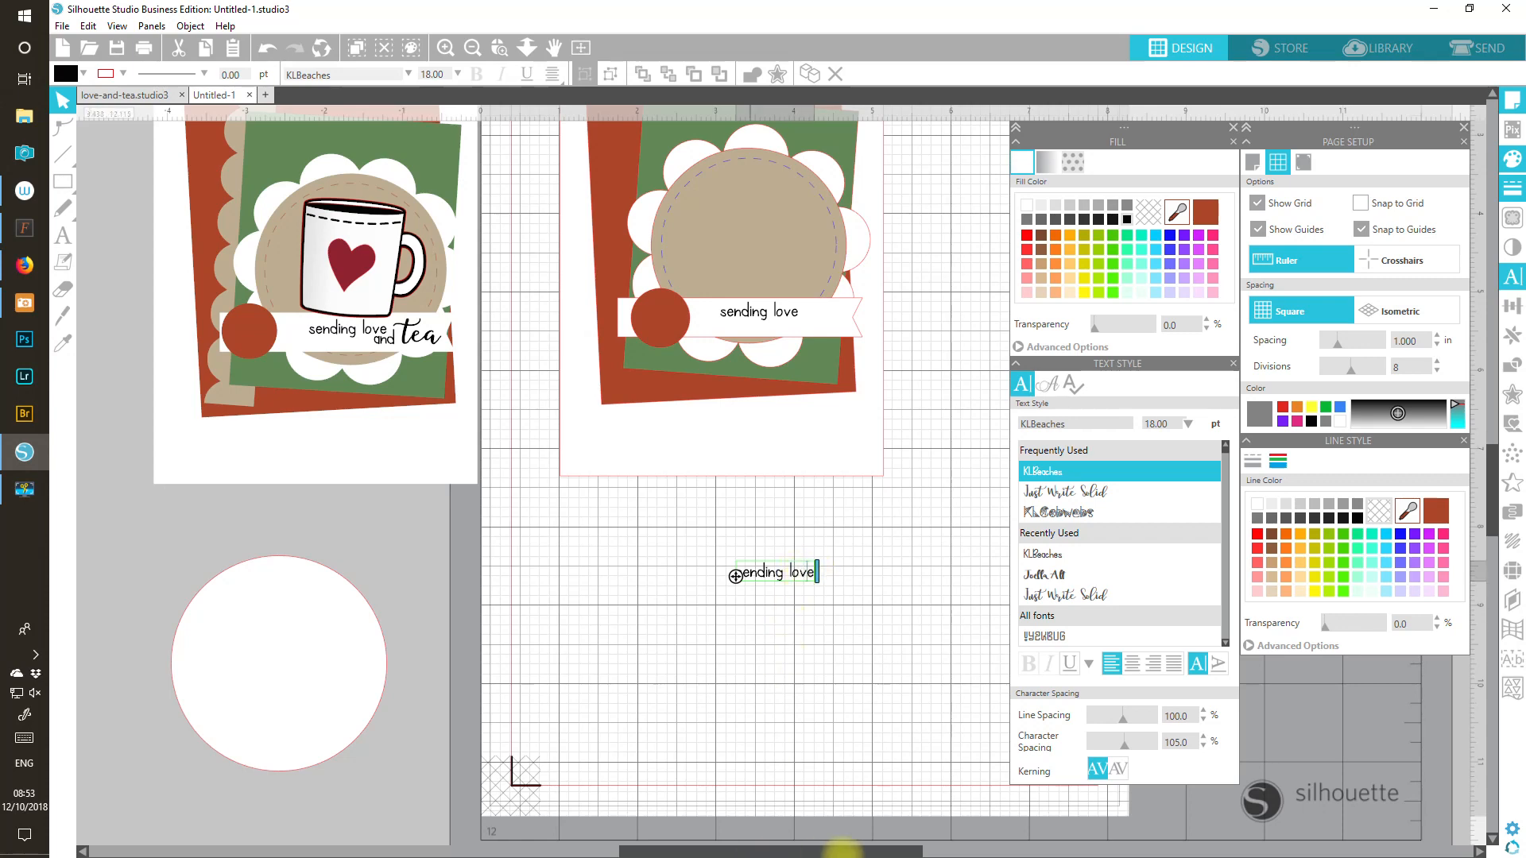
pyautogui.press('BackSpace')
pyautogui.press('BackSpace')
pyautogui.press('BackSpace')
pyautogui.press('BackSpace')
pyautogui.press('BackSpace')
pyautogui.press('BackSpace')
pyautogui.press('BackSpace')
pyautogui.press('BackSpace')
pyautogui.press('BackSpace')
pyautogui.press('BackSpace')
pyautogui.press('BackSpace')
pyautogui.press('BackSpace')
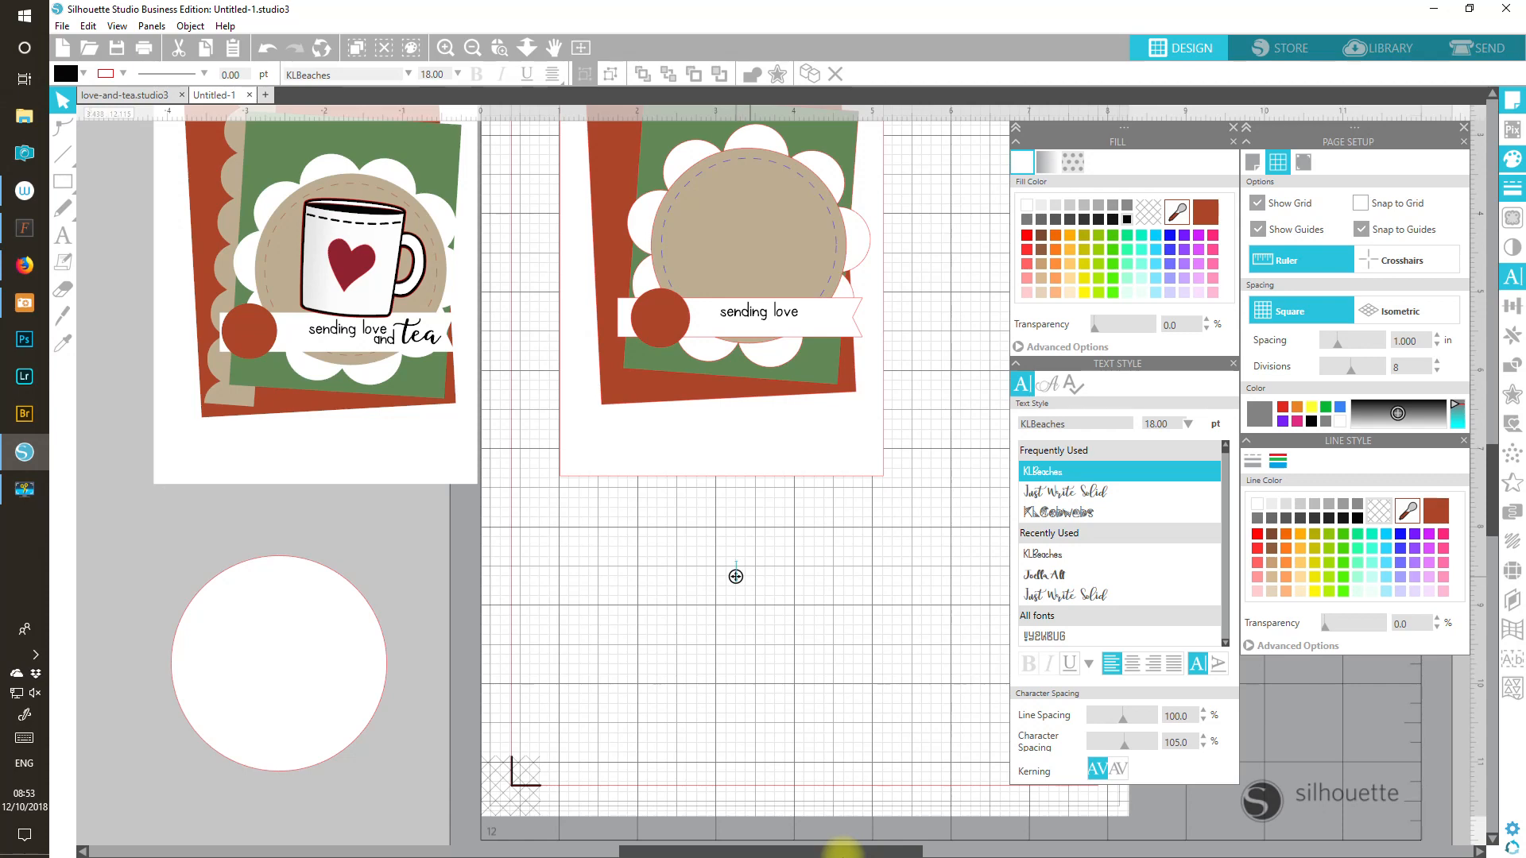
pyautogui.write('and')
pyautogui.press('Return')
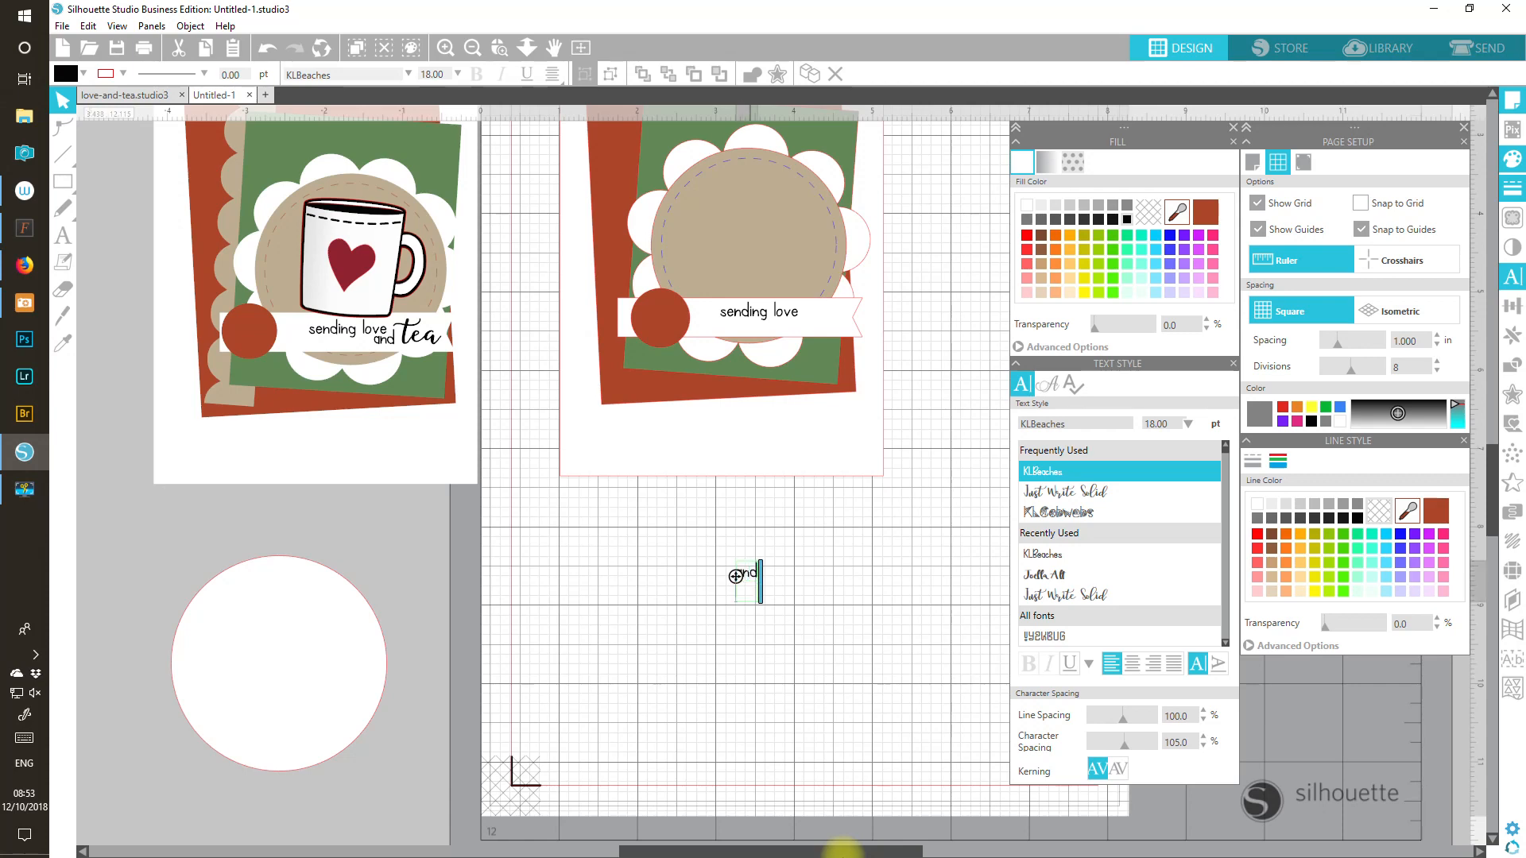
pyautogui.click(787, 693)
pyautogui.moveTo(752, 584); pyautogui.dragTo(800, 334)
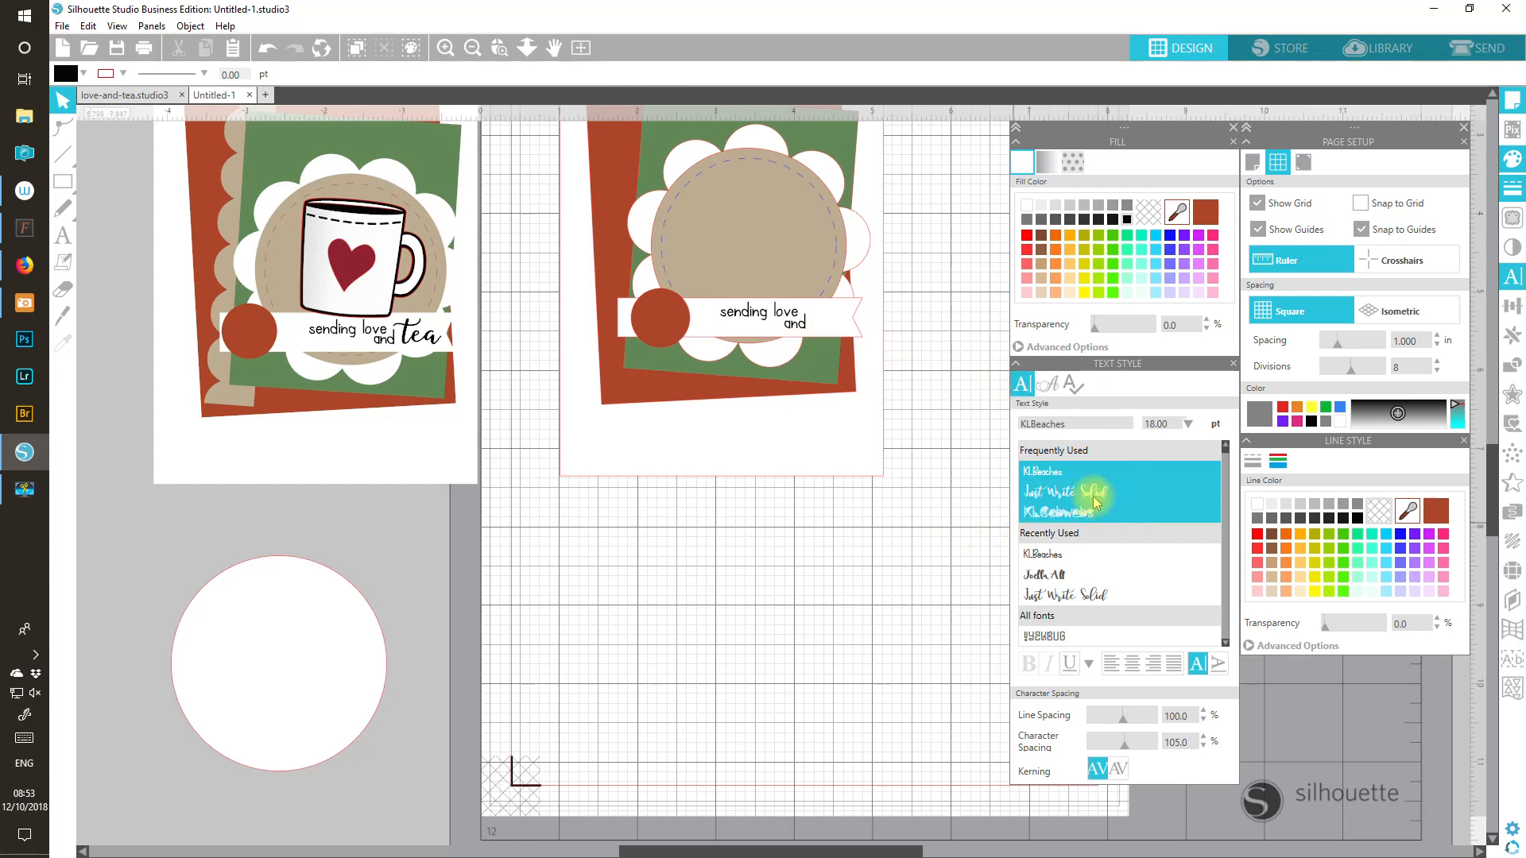
# Step: Add the word "tea" below the card in the Just Write Solid font at 26 pt
pyautogui.click(1090, 494)
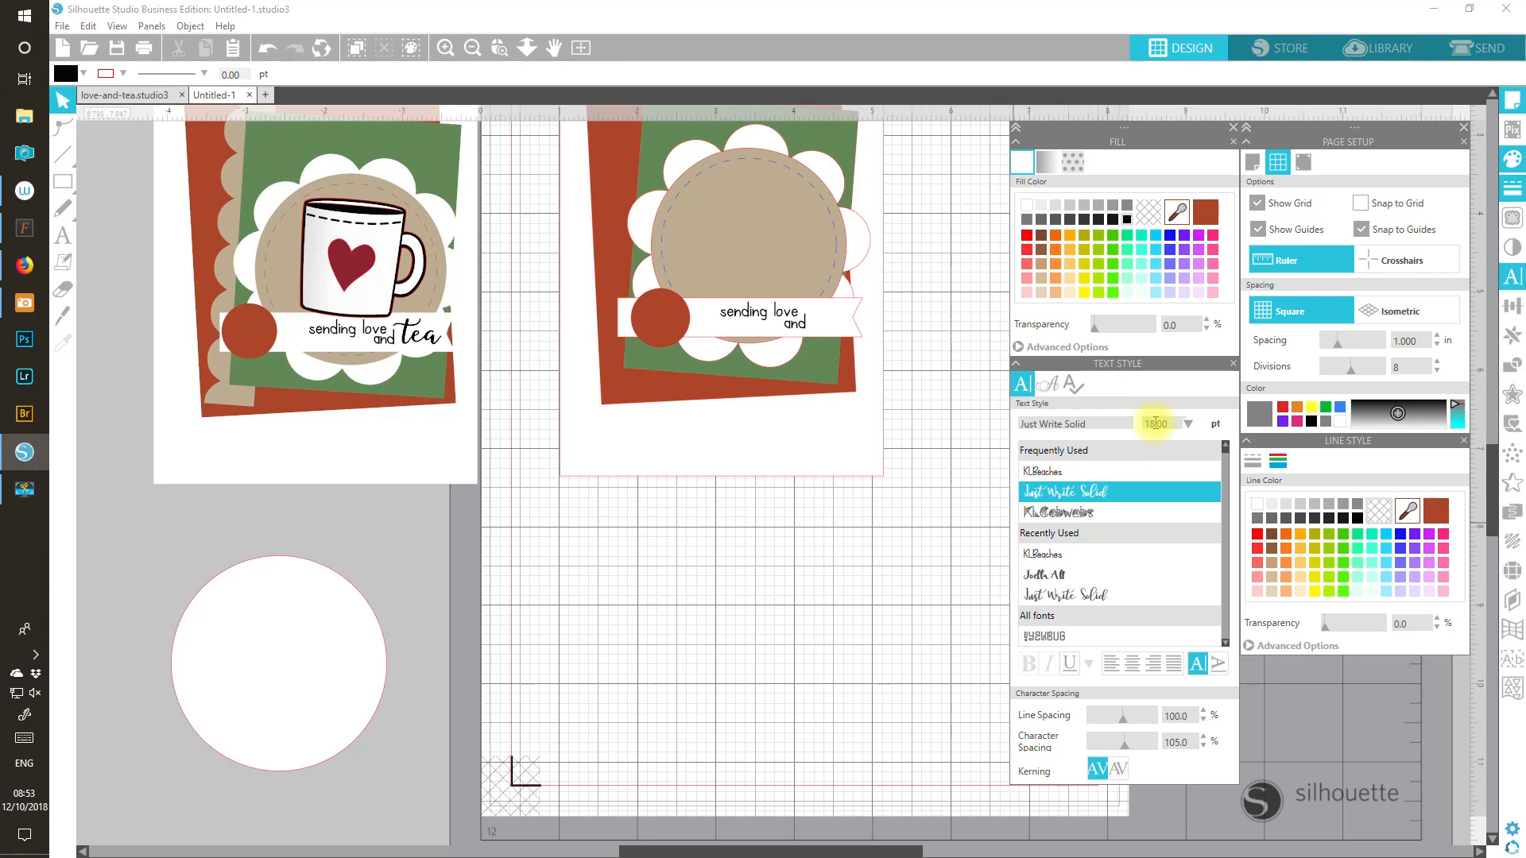
pyautogui.click(1145, 425)
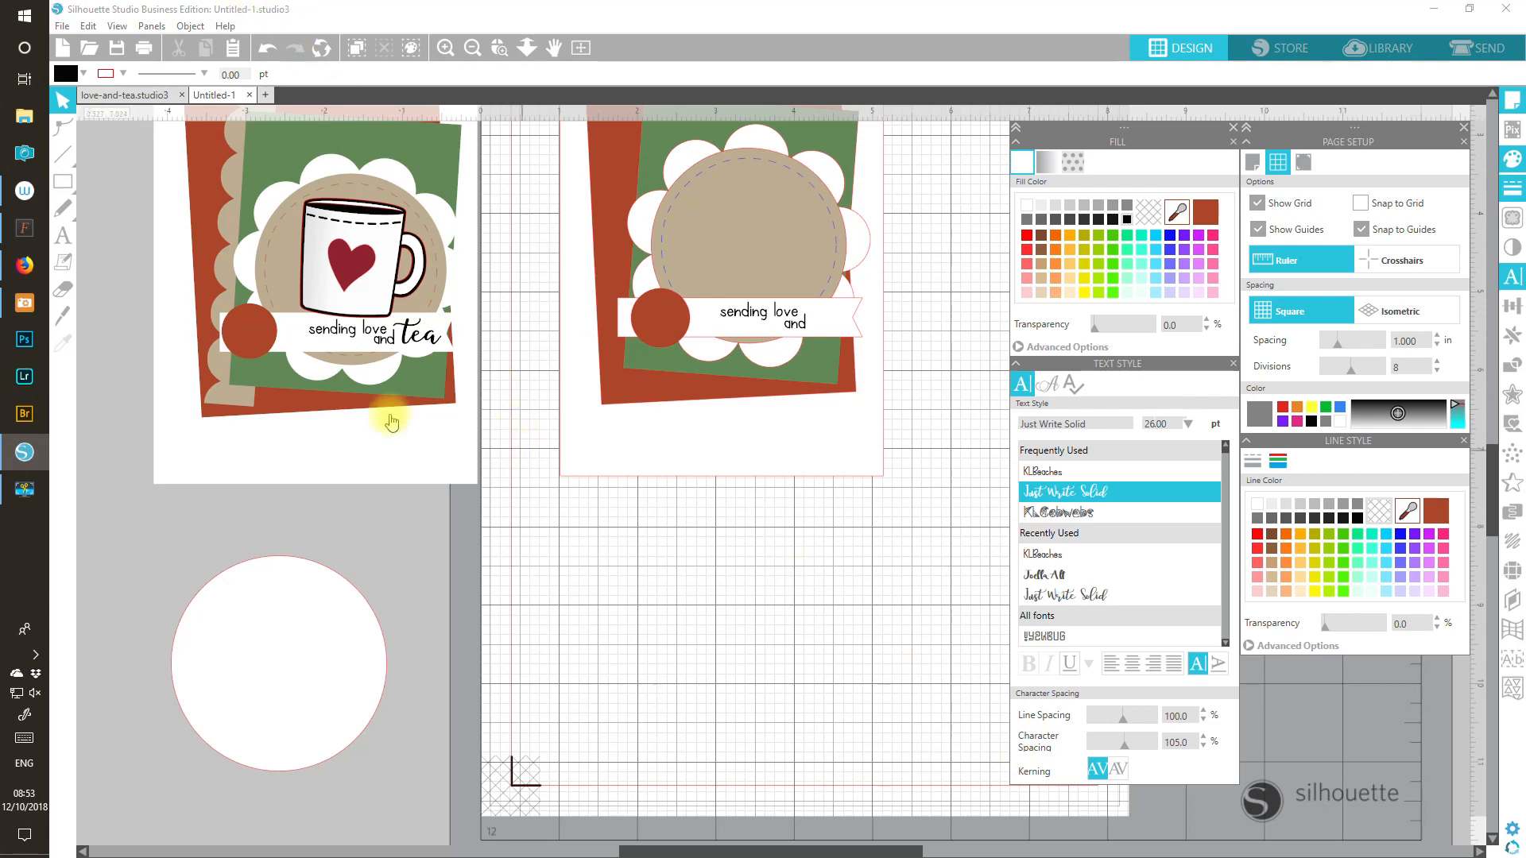
pyautogui.click(62, 235)
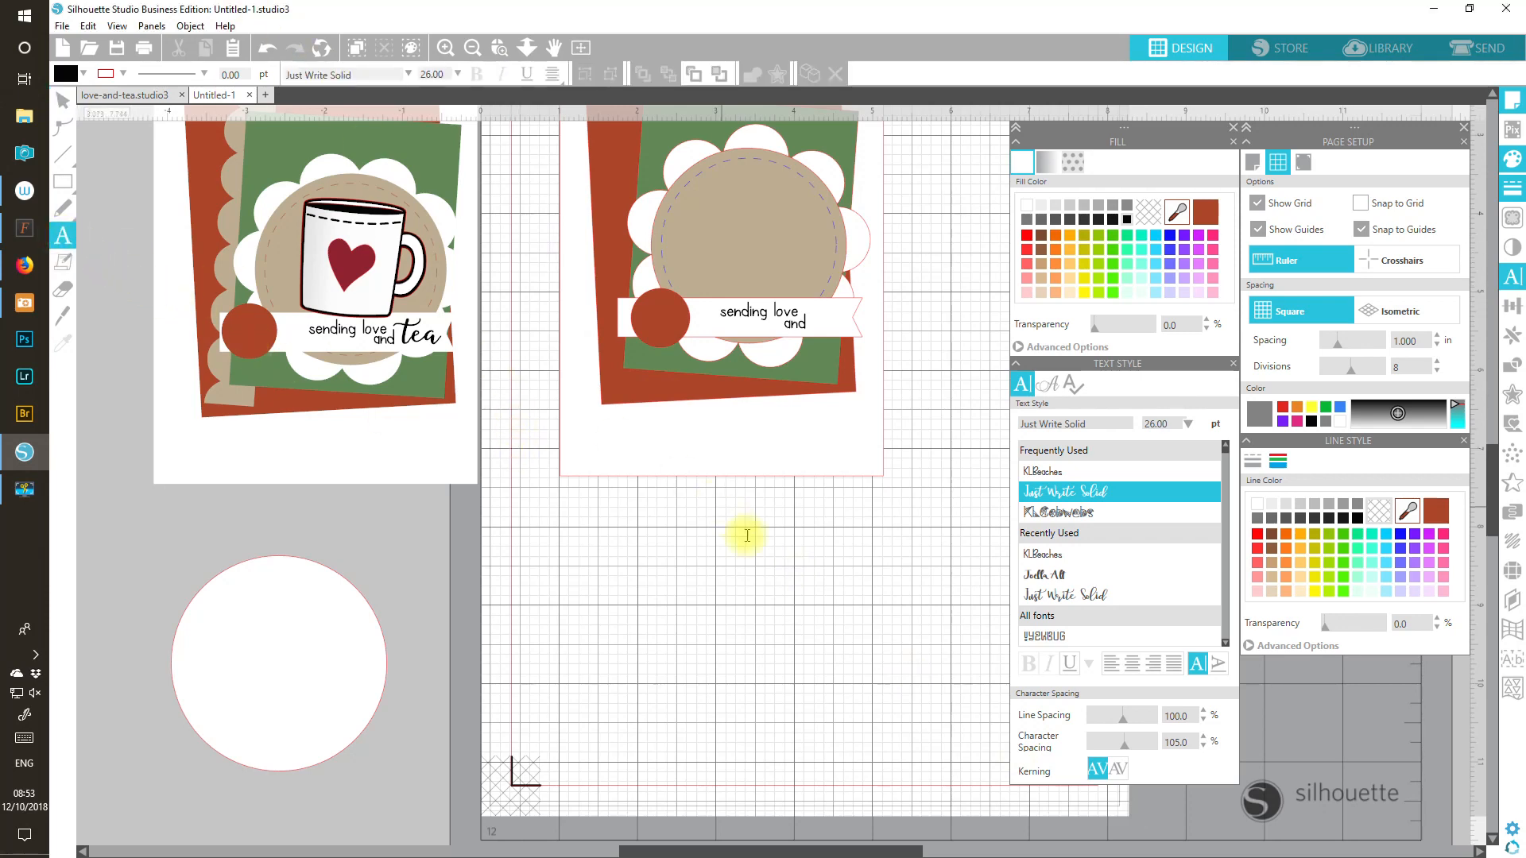
pyautogui.click(774, 577)
pyautogui.write('tea')
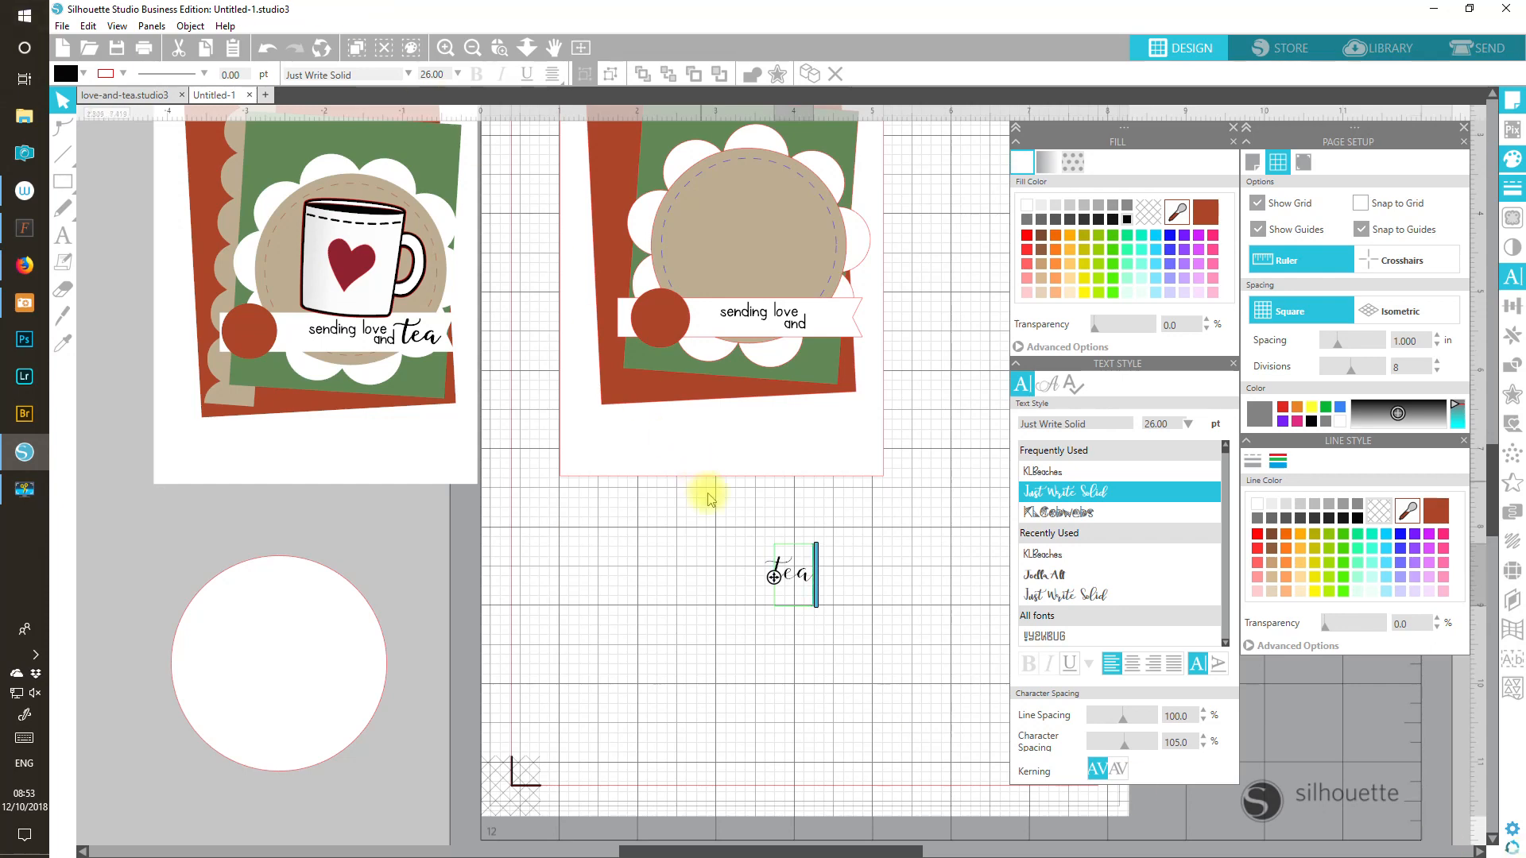
pyautogui.click(866, 656)
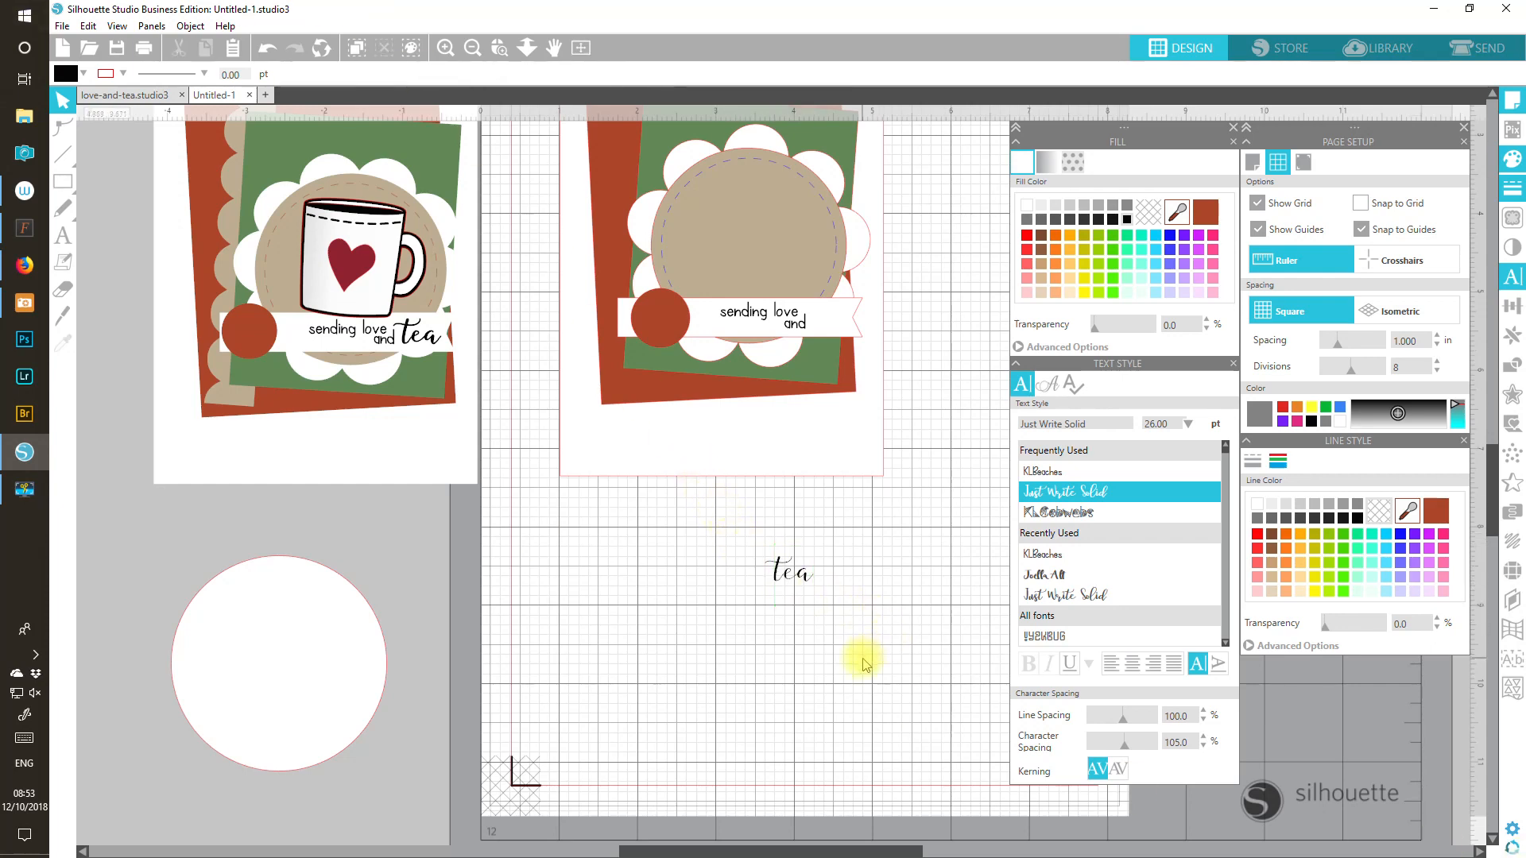
# Step: Place the word "tea" on the banner strip directly after "and"
pyautogui.click(809, 573)
pyautogui.moveTo(809, 587); pyautogui.dragTo(844, 333)
pyautogui.click(793, 579)
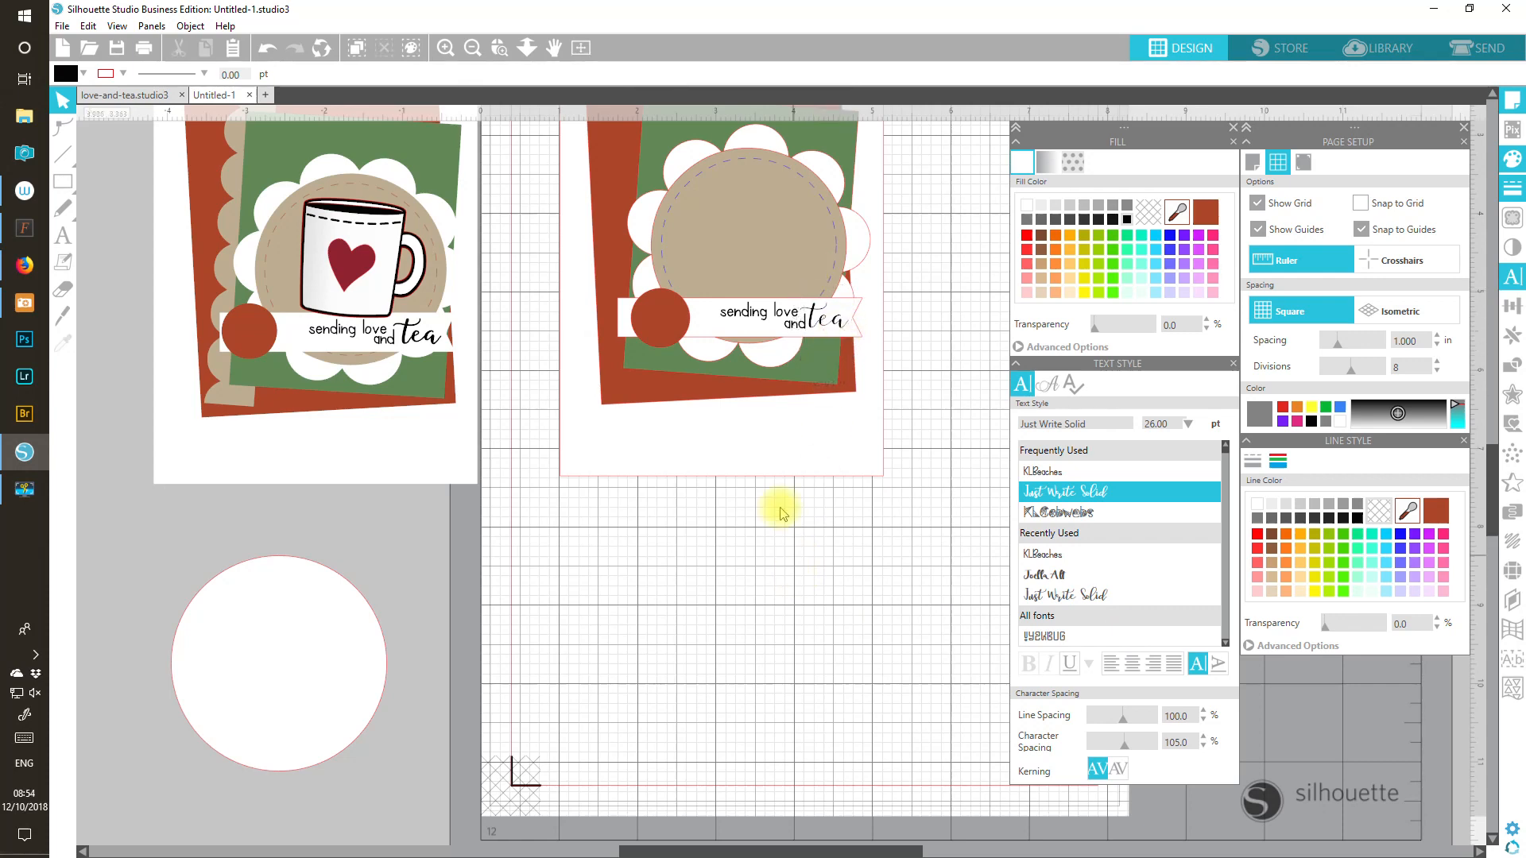
# Step: Fine-tune the sentiment's spacing by shifting "sending love" and "and" slightly left on the strip
pyautogui.click(779, 315)
pyautogui.moveTo(775, 317); pyautogui.dragTo(774, 317)
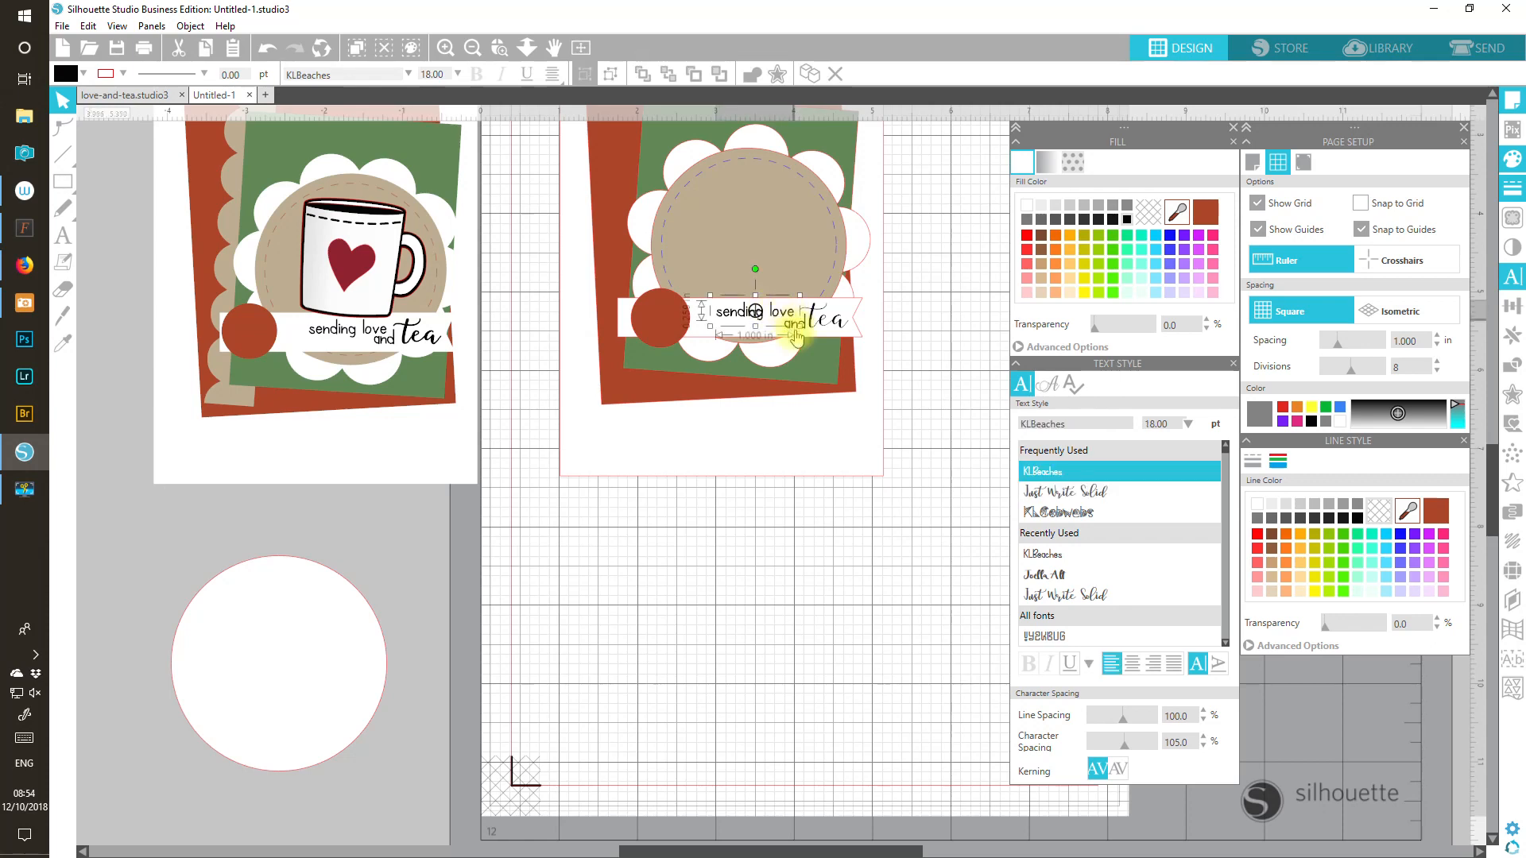
pyautogui.click(801, 548)
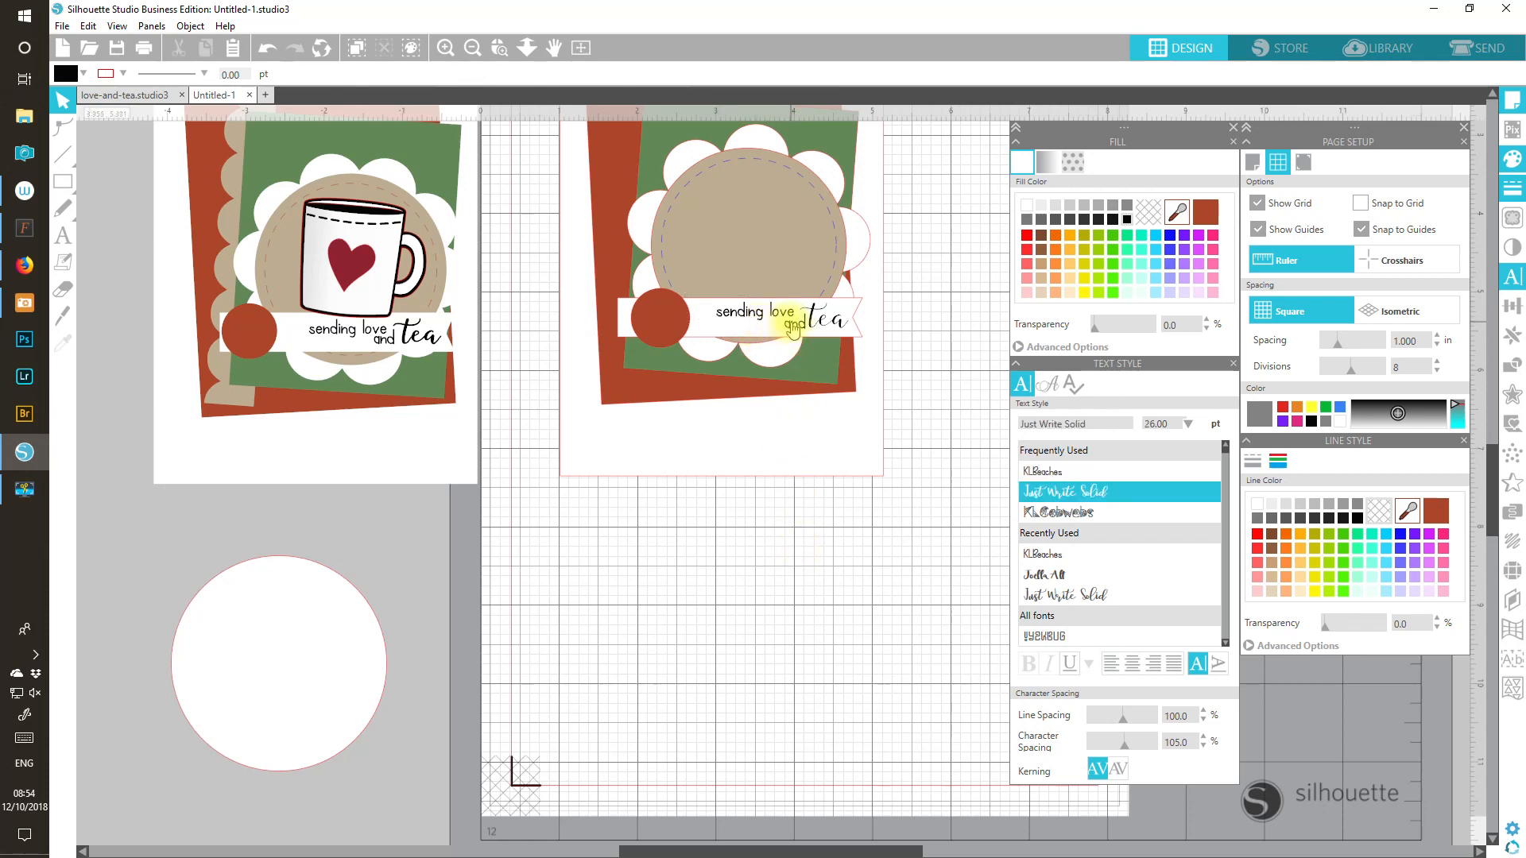
pyautogui.click(793, 331)
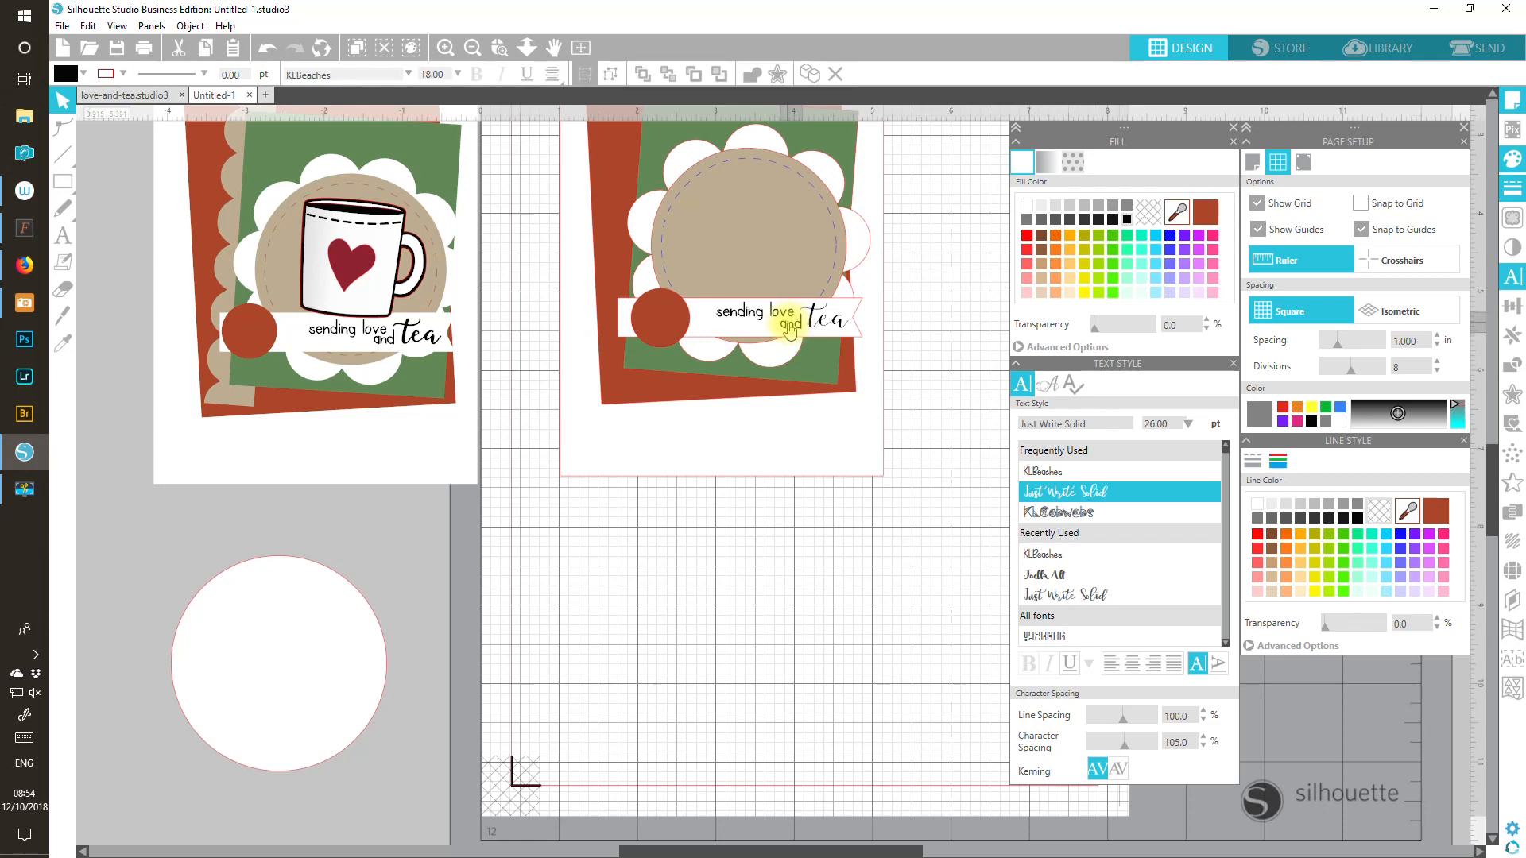
pyautogui.click(840, 327)
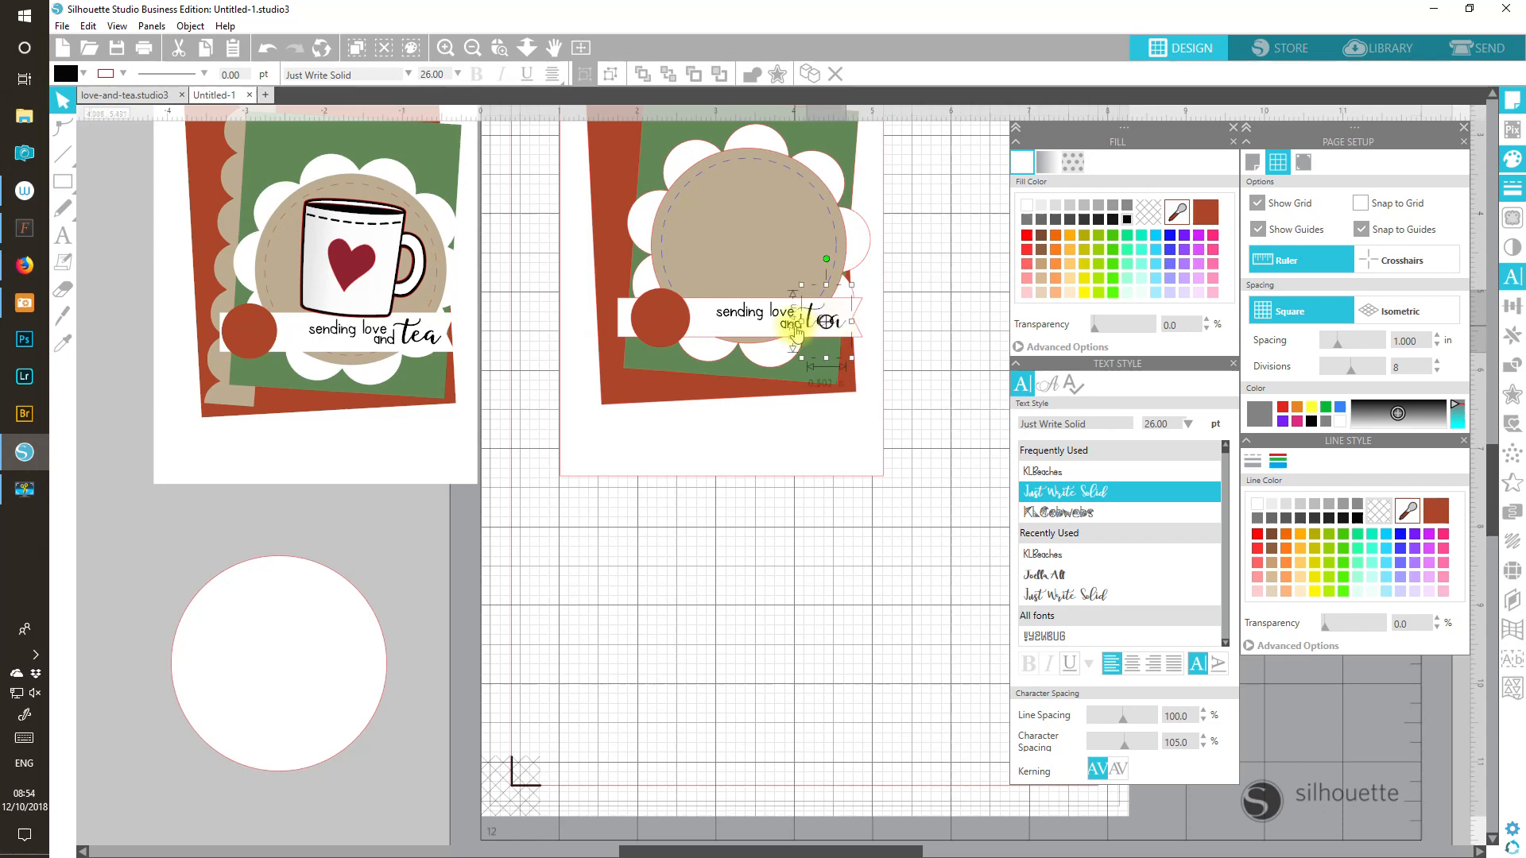
# Step: Nudge "and" and "sending love" a little further left on the strip to open space before "tea"
pyautogui.click(750, 539)
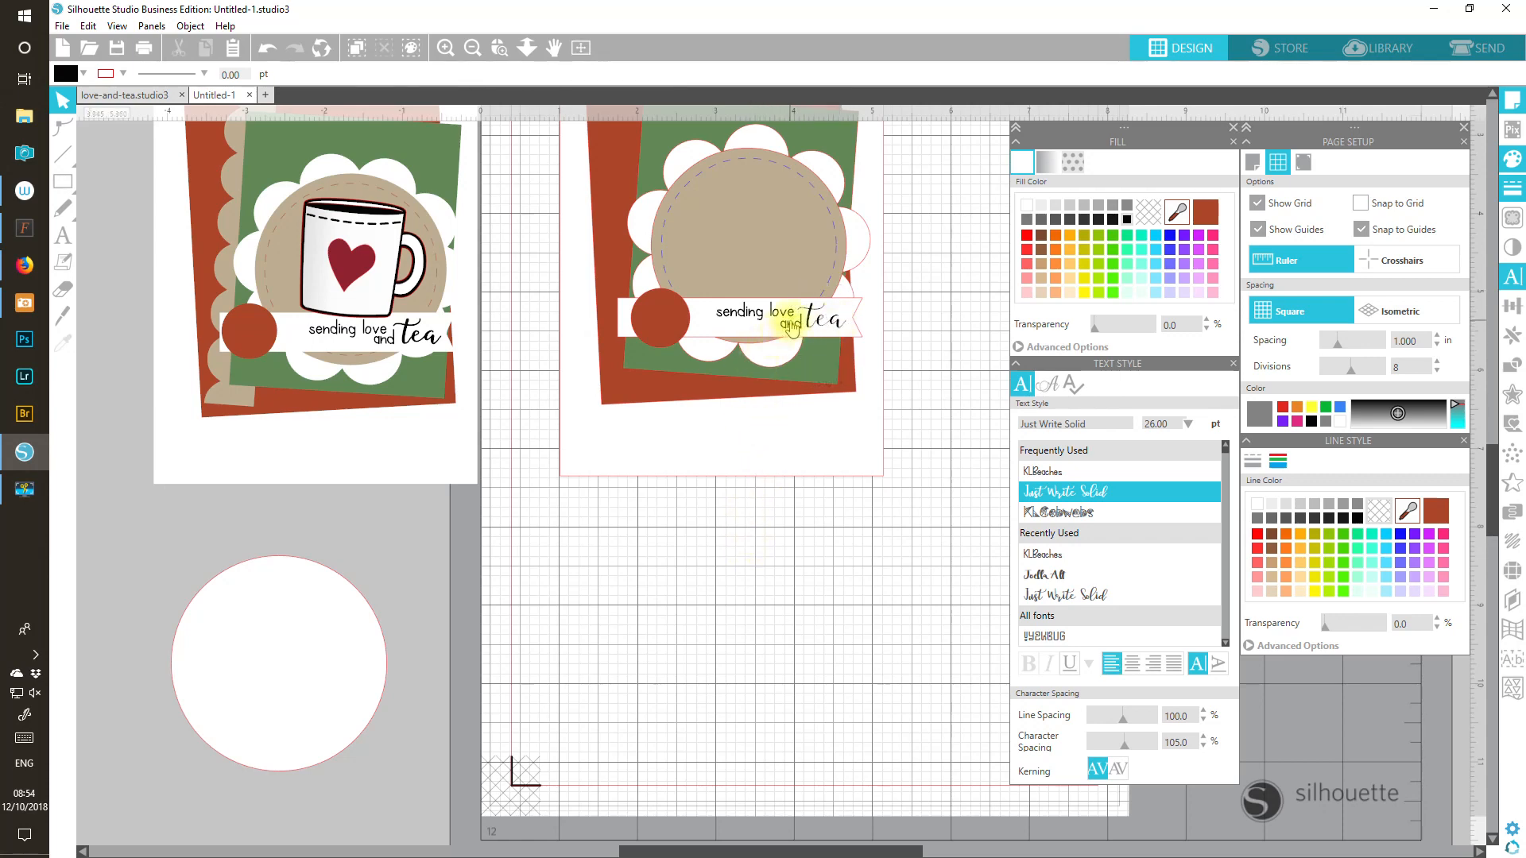
pyautogui.click(791, 331)
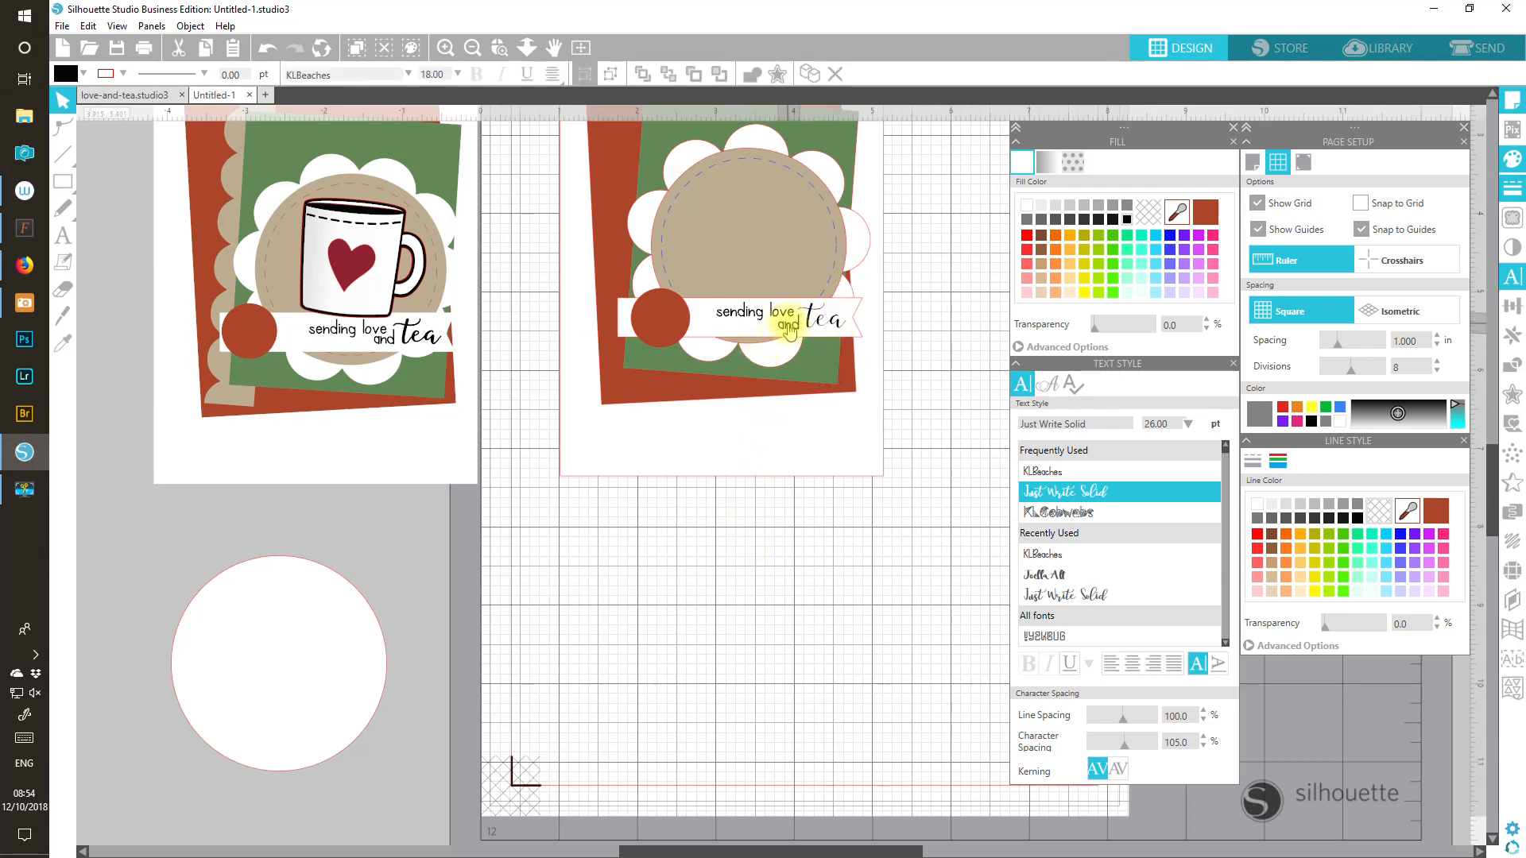
pyautogui.click(737, 317)
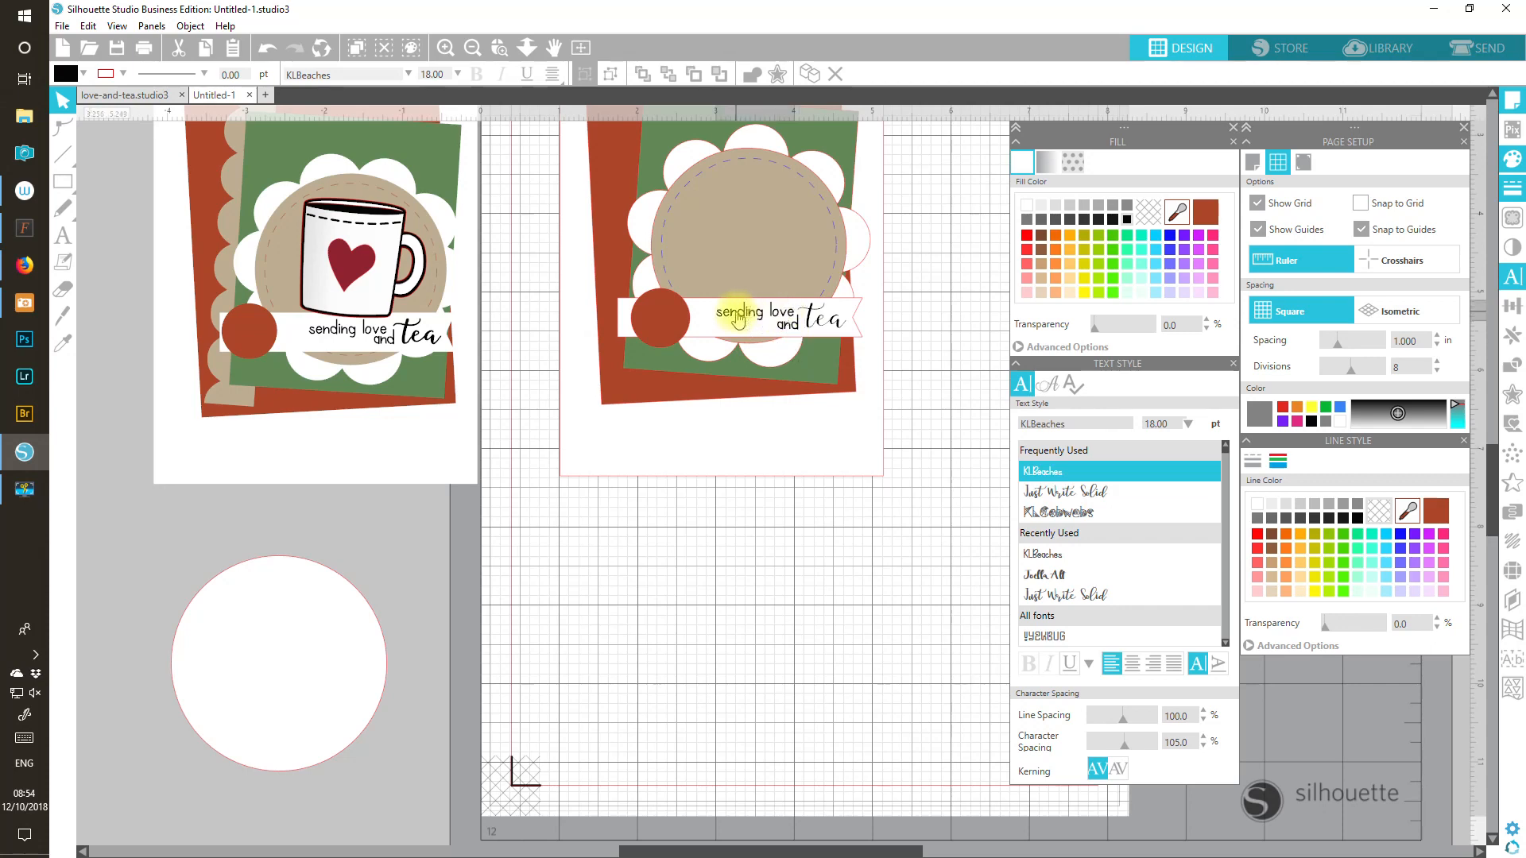
pyautogui.moveTo(738, 318); pyautogui.dragTo(735, 316)
pyautogui.press('Escape')
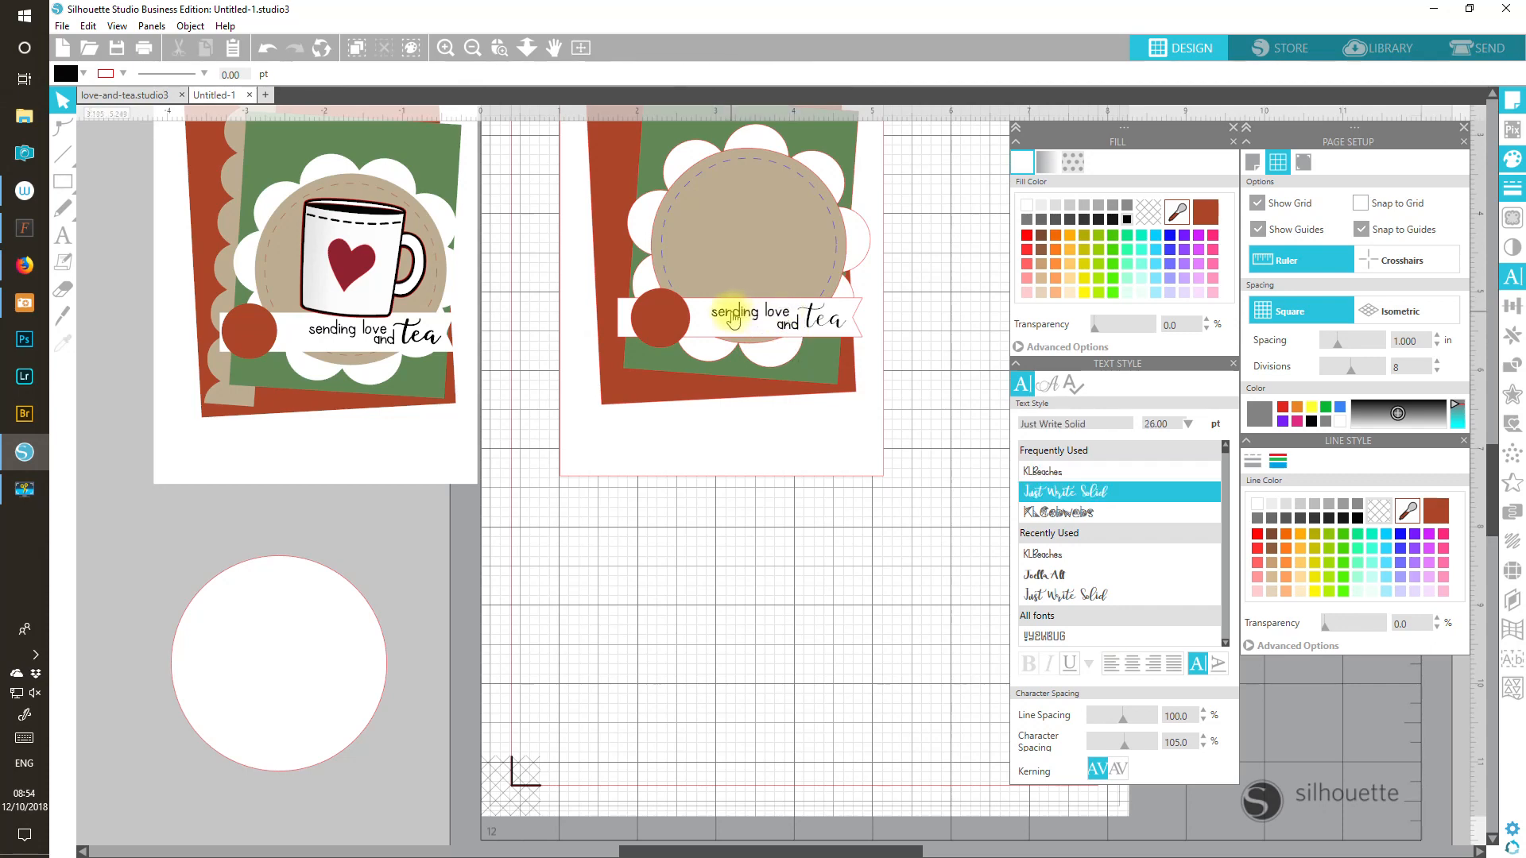
# Step: Give the word "tea" a black outline with a line thickness of 0.75 pt
pyautogui.click(832, 328)
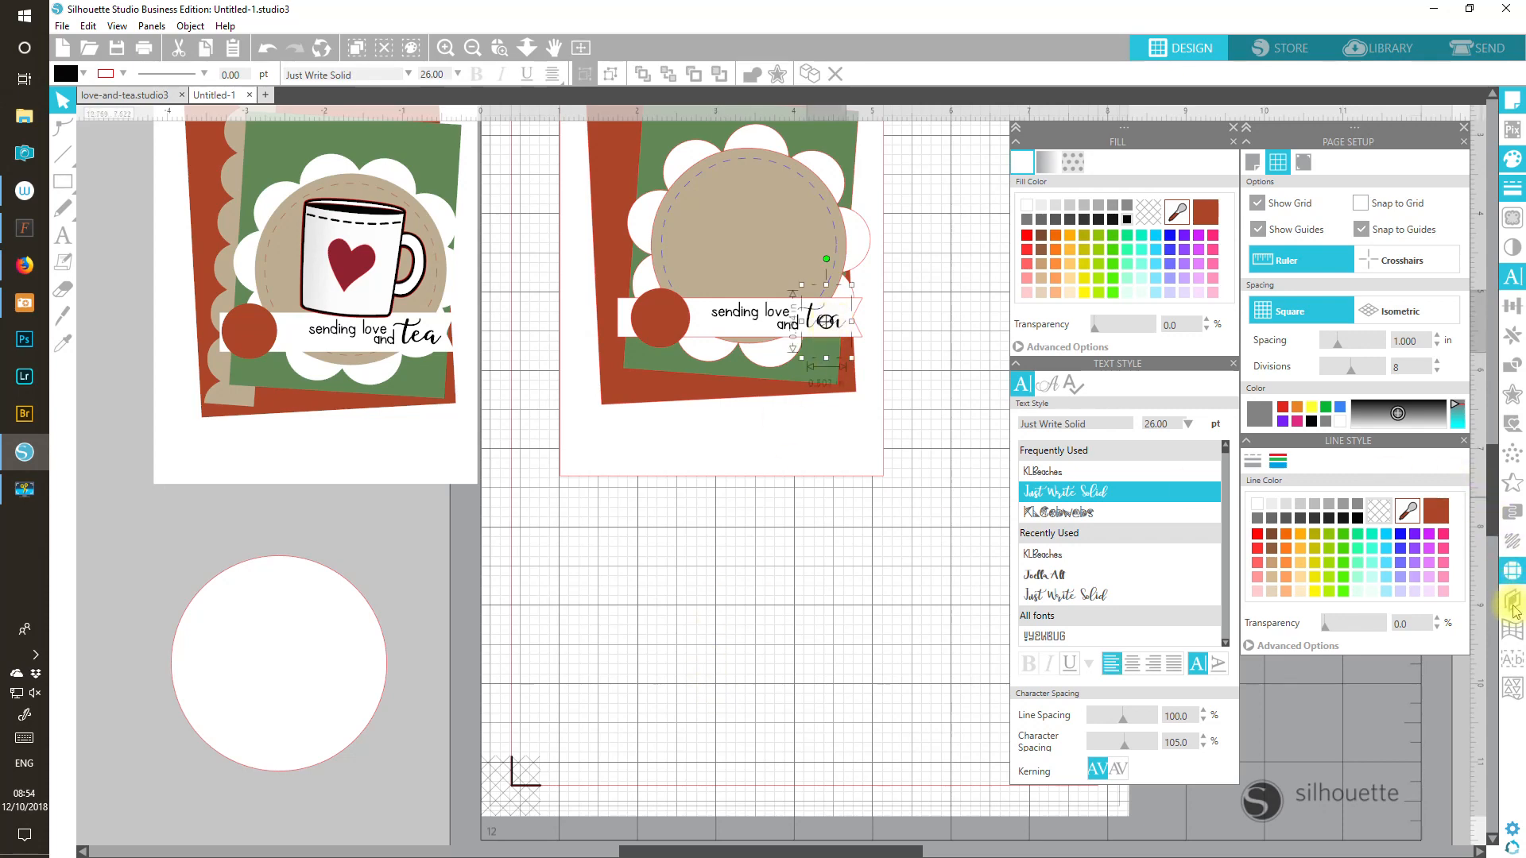
pyautogui.click(1358, 520)
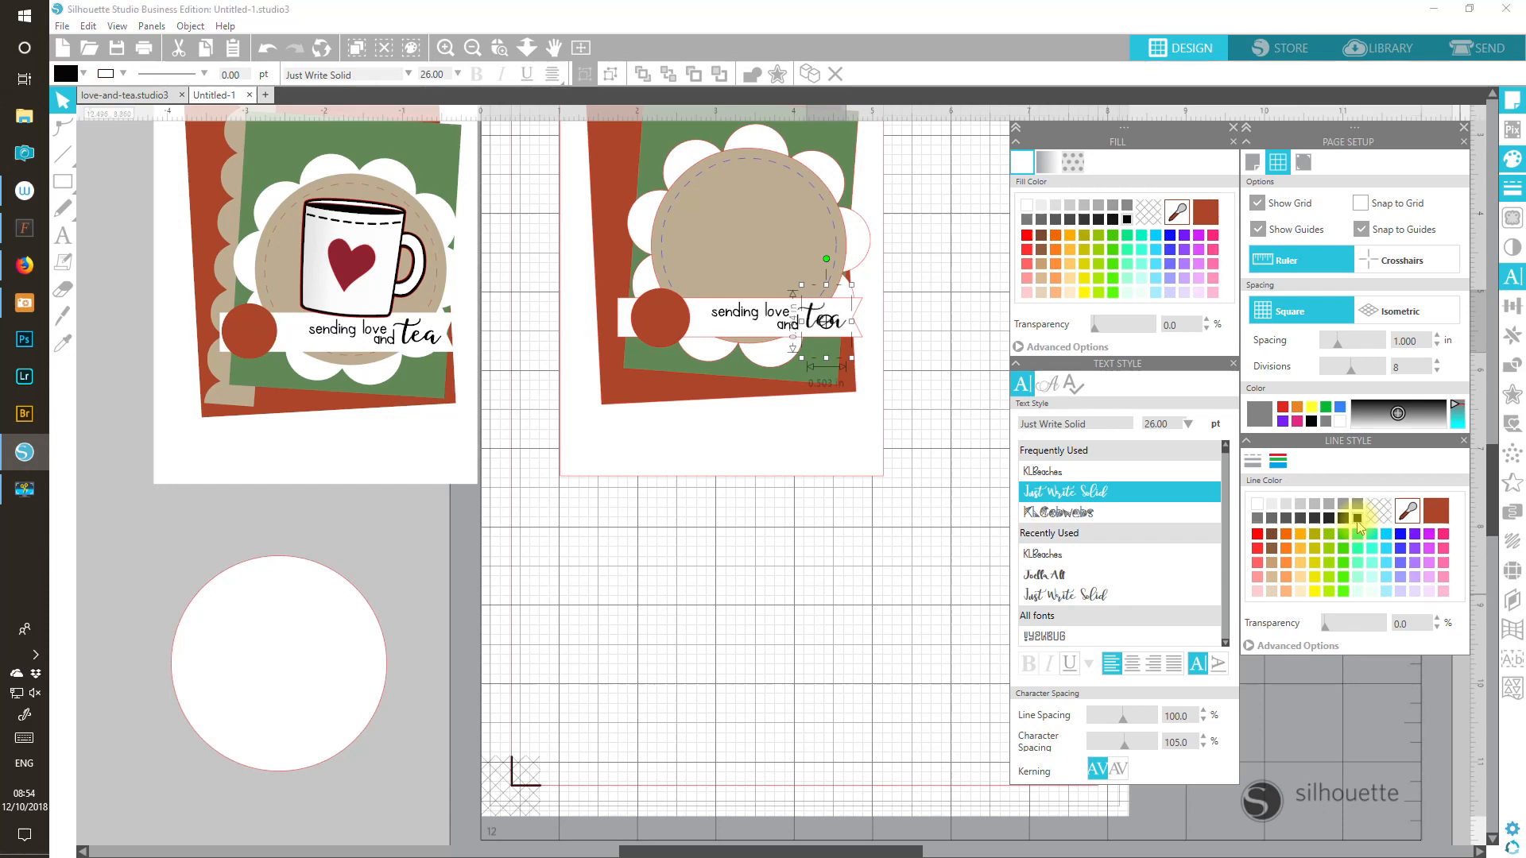
pyautogui.click(1254, 464)
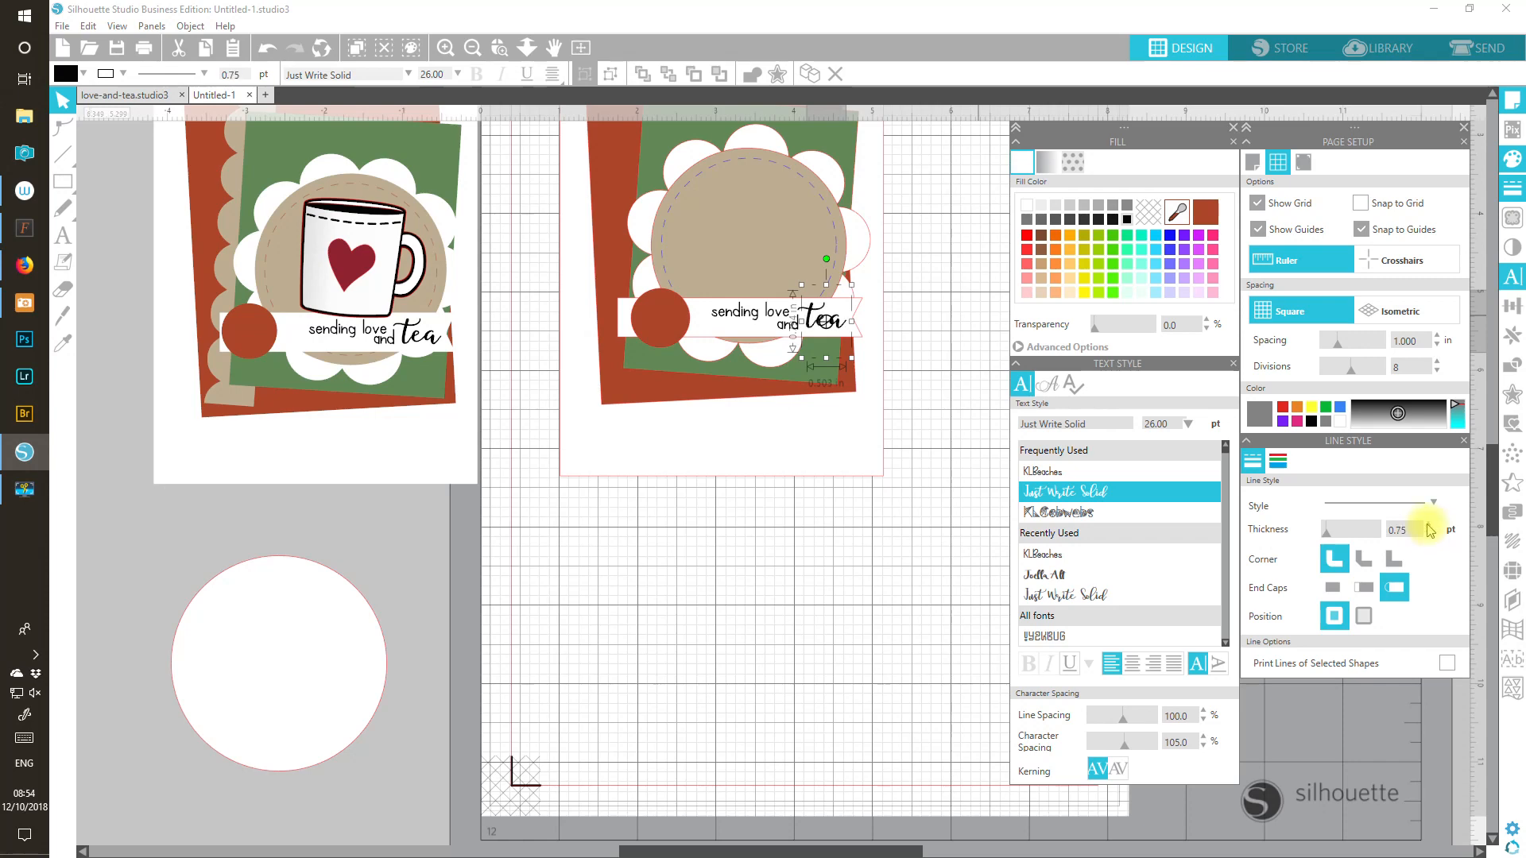
pyautogui.click(782, 633)
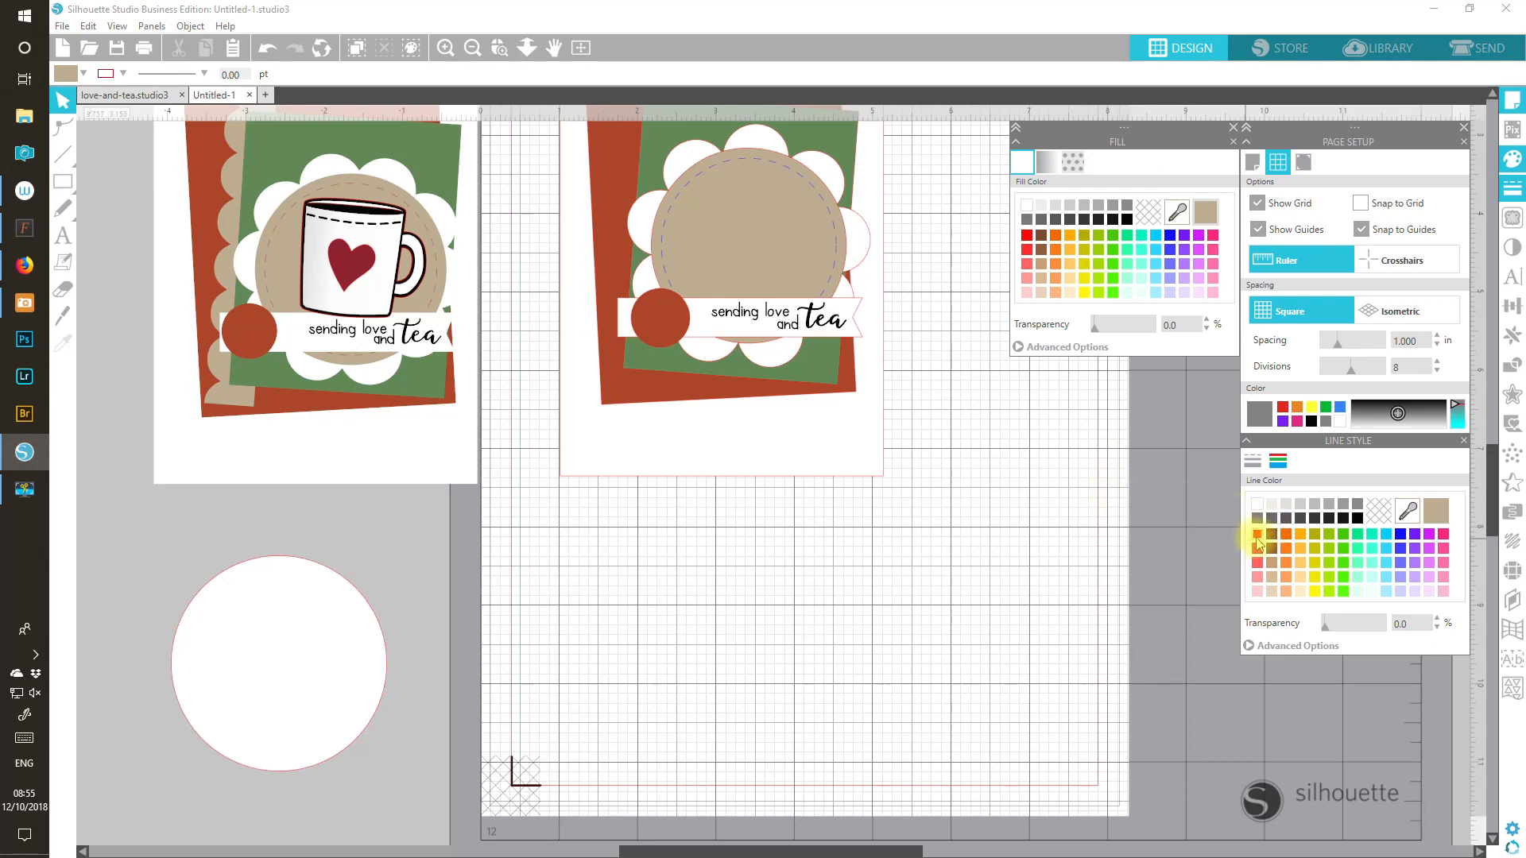
# Step: Turn on snapping to the grid and draw a horizontal 0 pt line about 8.25 in long across the page below the card
pyautogui.click(1253, 461)
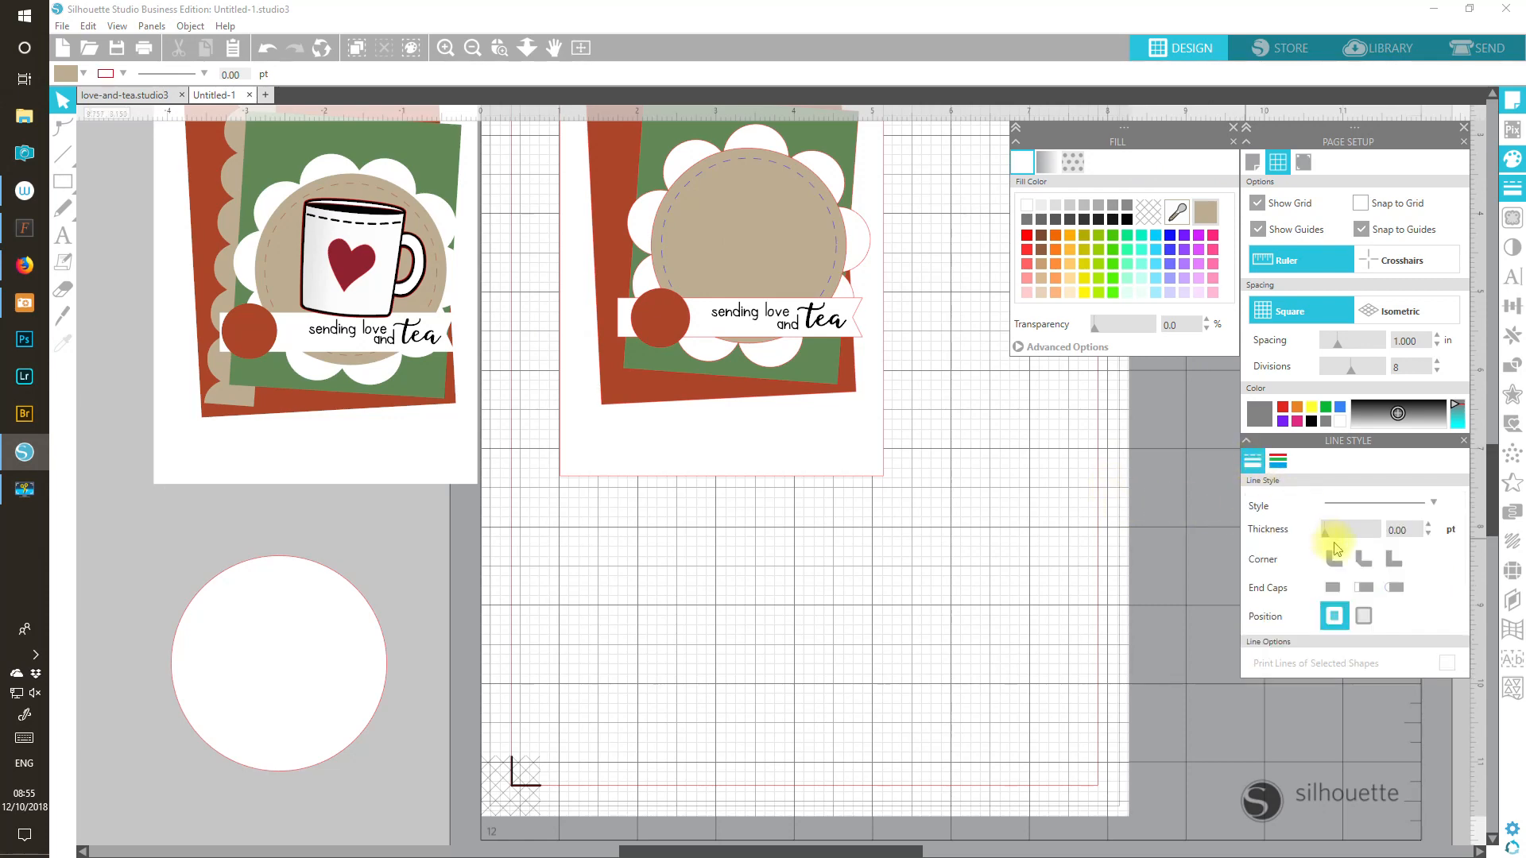
pyautogui.moveTo(1322, 535); pyautogui.dragTo(1320, 535)
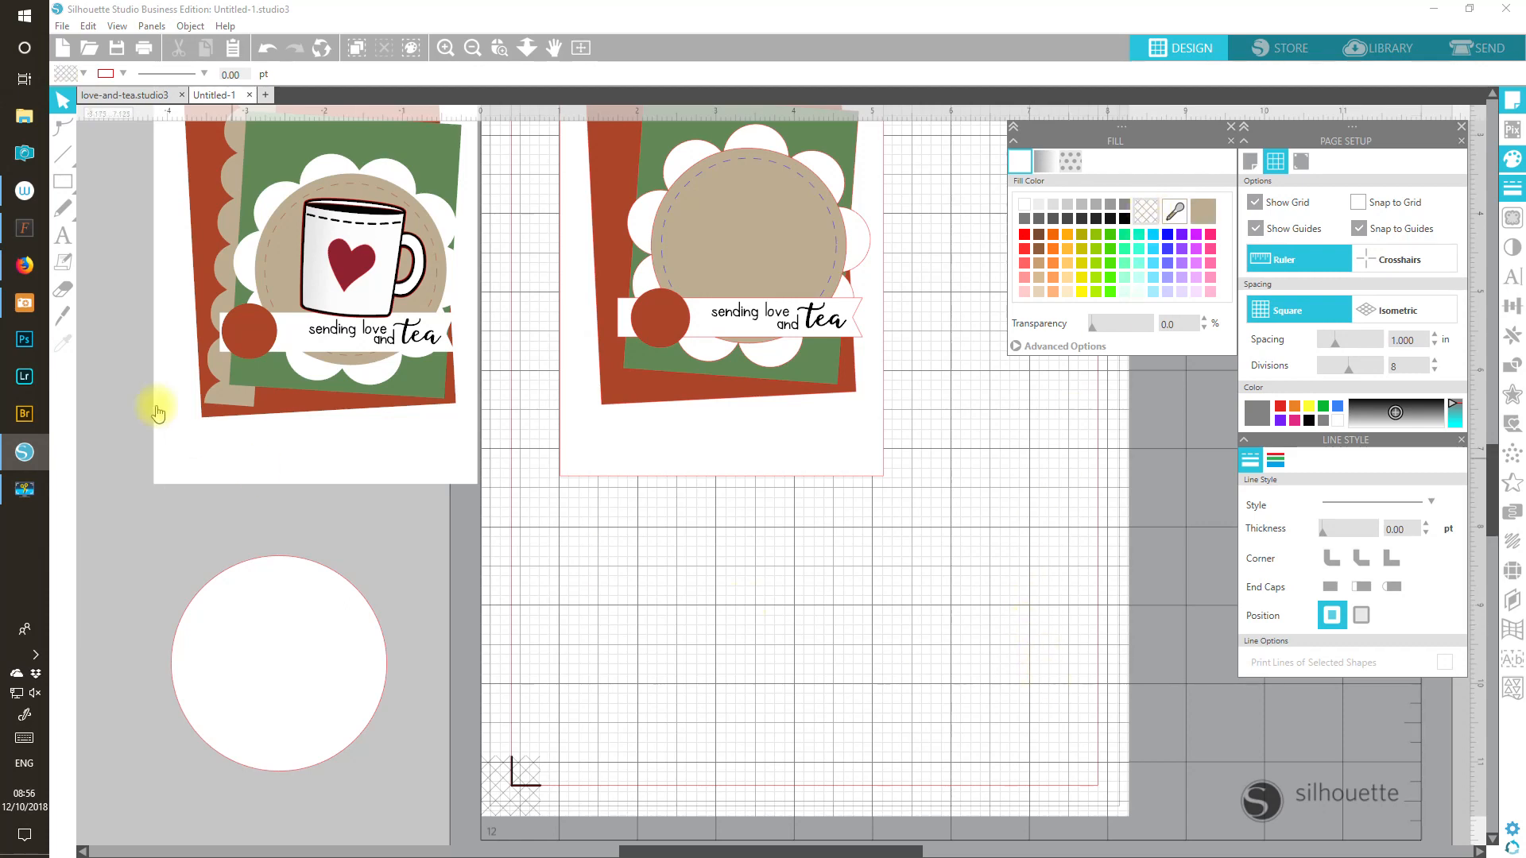
pyautogui.moveTo(65, 164)
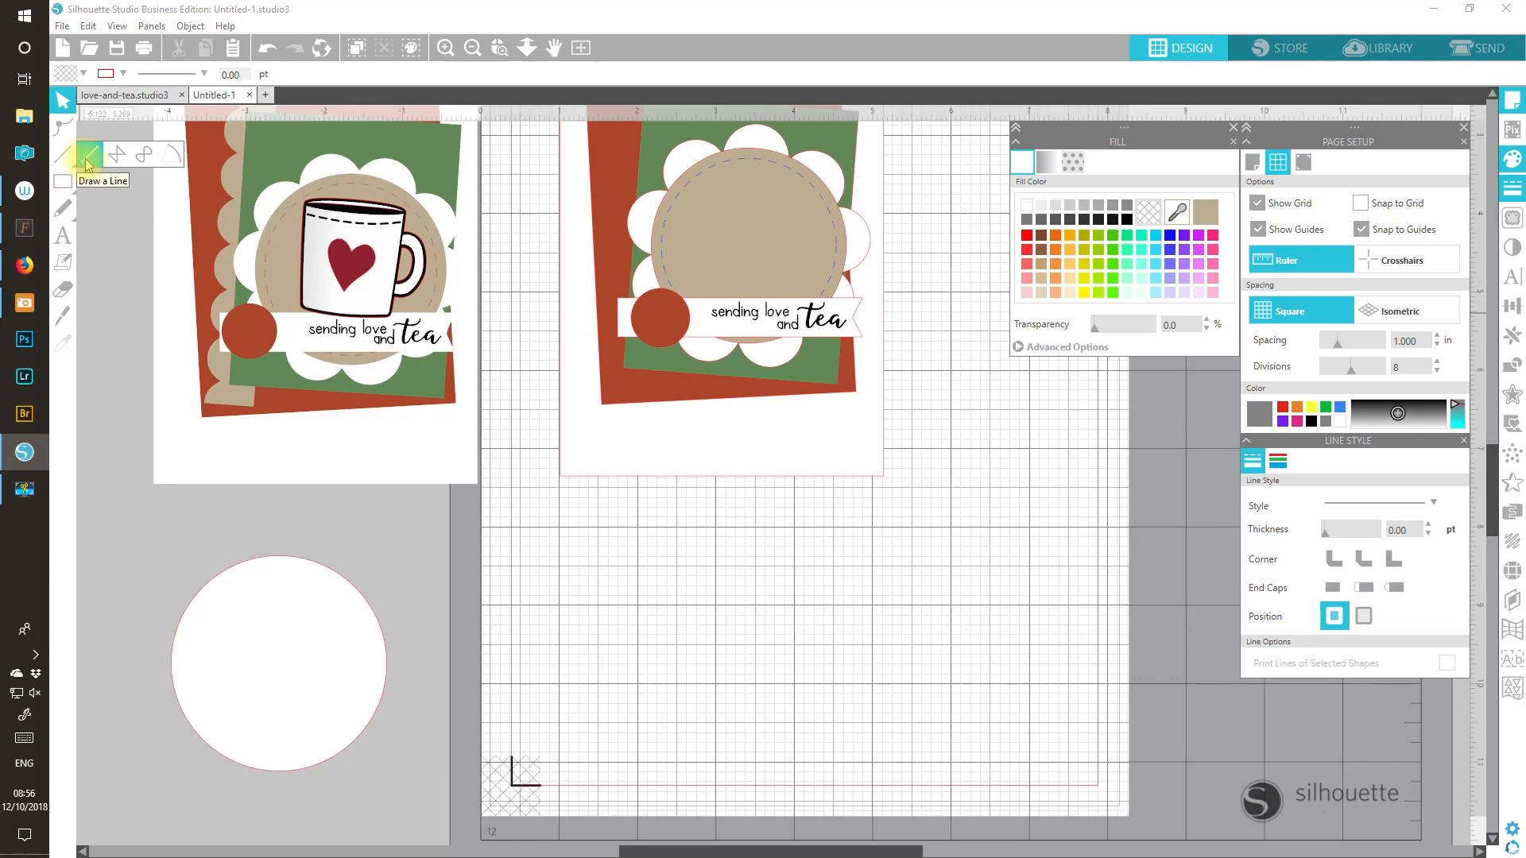
pyautogui.click(88, 164)
pyautogui.click(1414, 205)
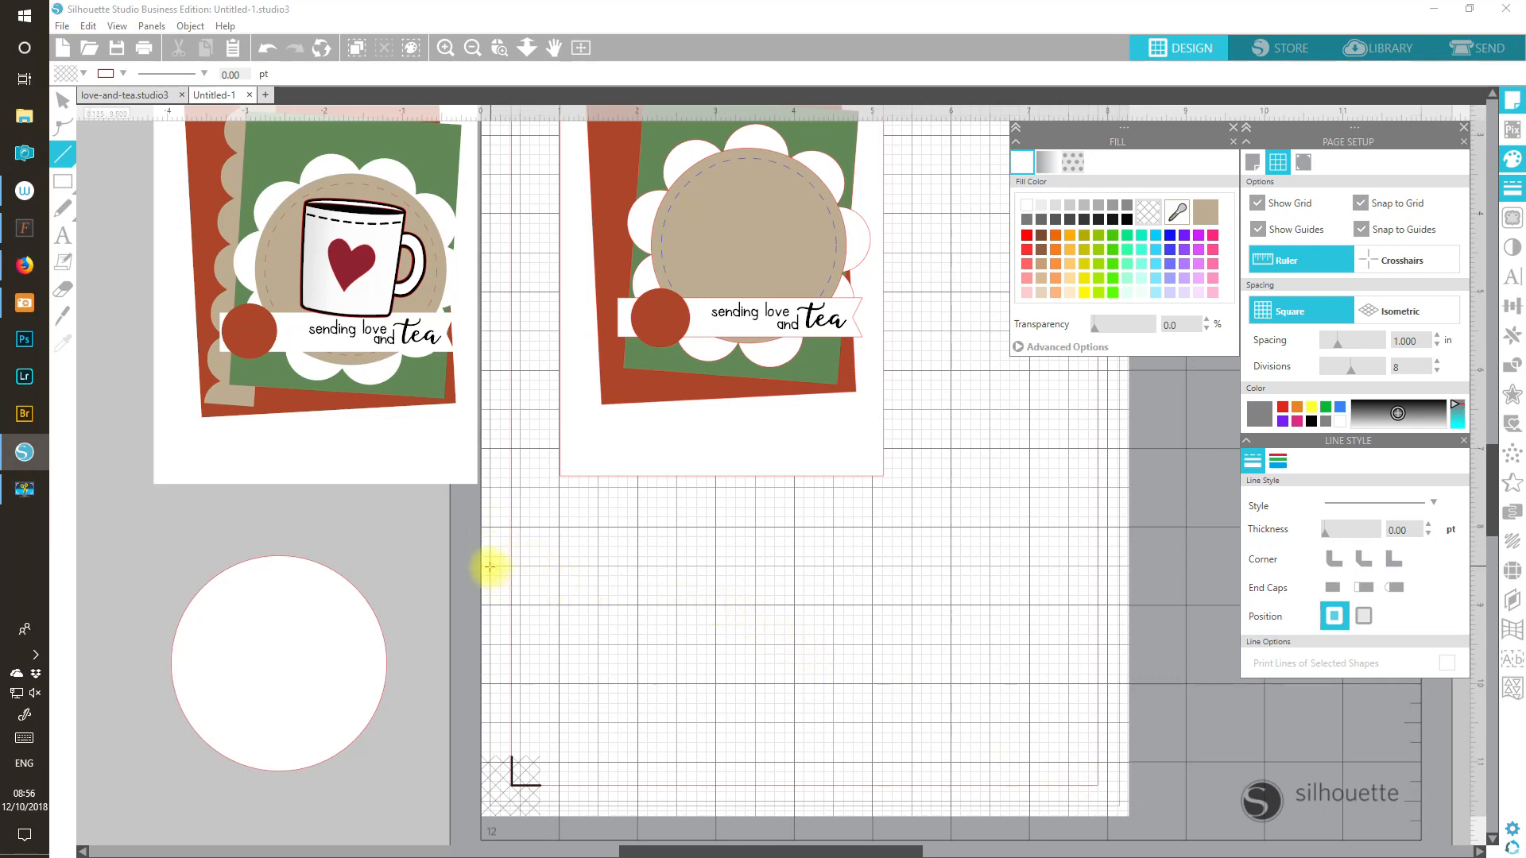
pyautogui.moveTo(490, 565); pyautogui.dragTo(1138, 571)
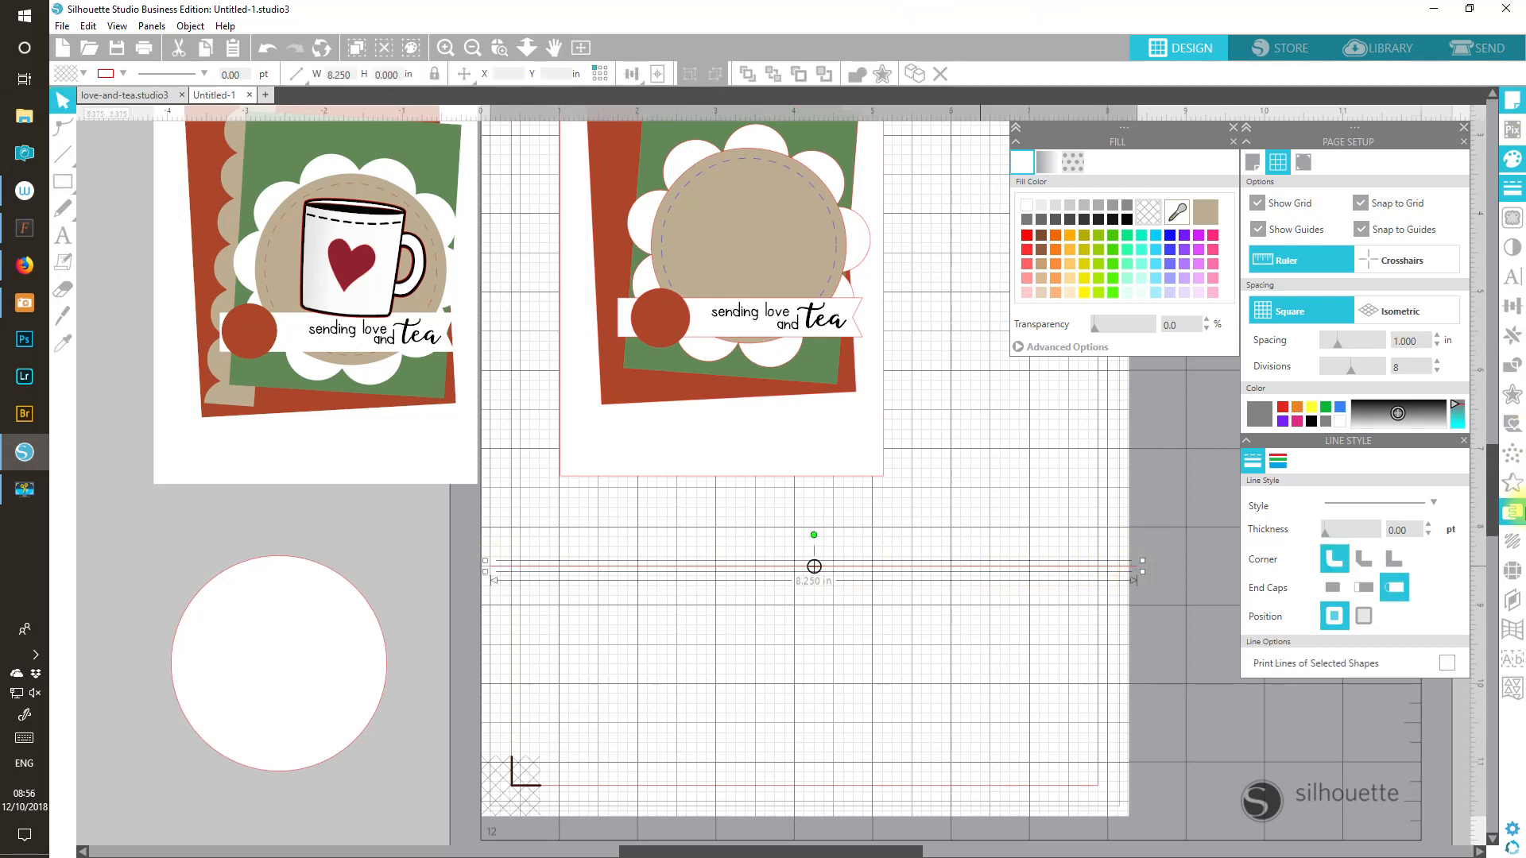
# Step: Resize the large white circle beside the page to 0.75 in and move it onto the page below the horizontal line
pyautogui.click(377, 632)
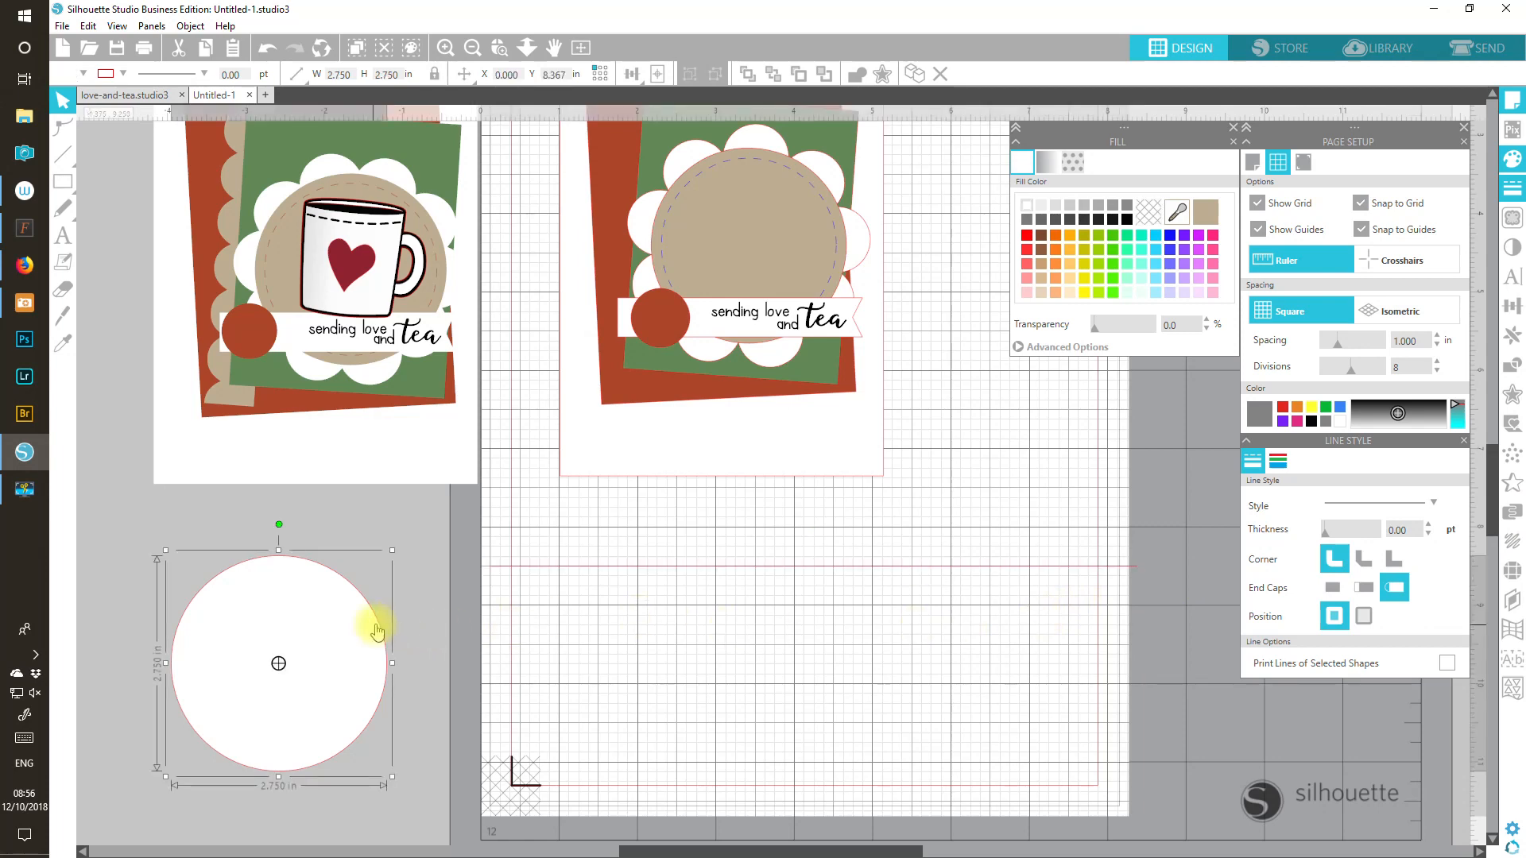
pyautogui.doubleClick(376, 75)
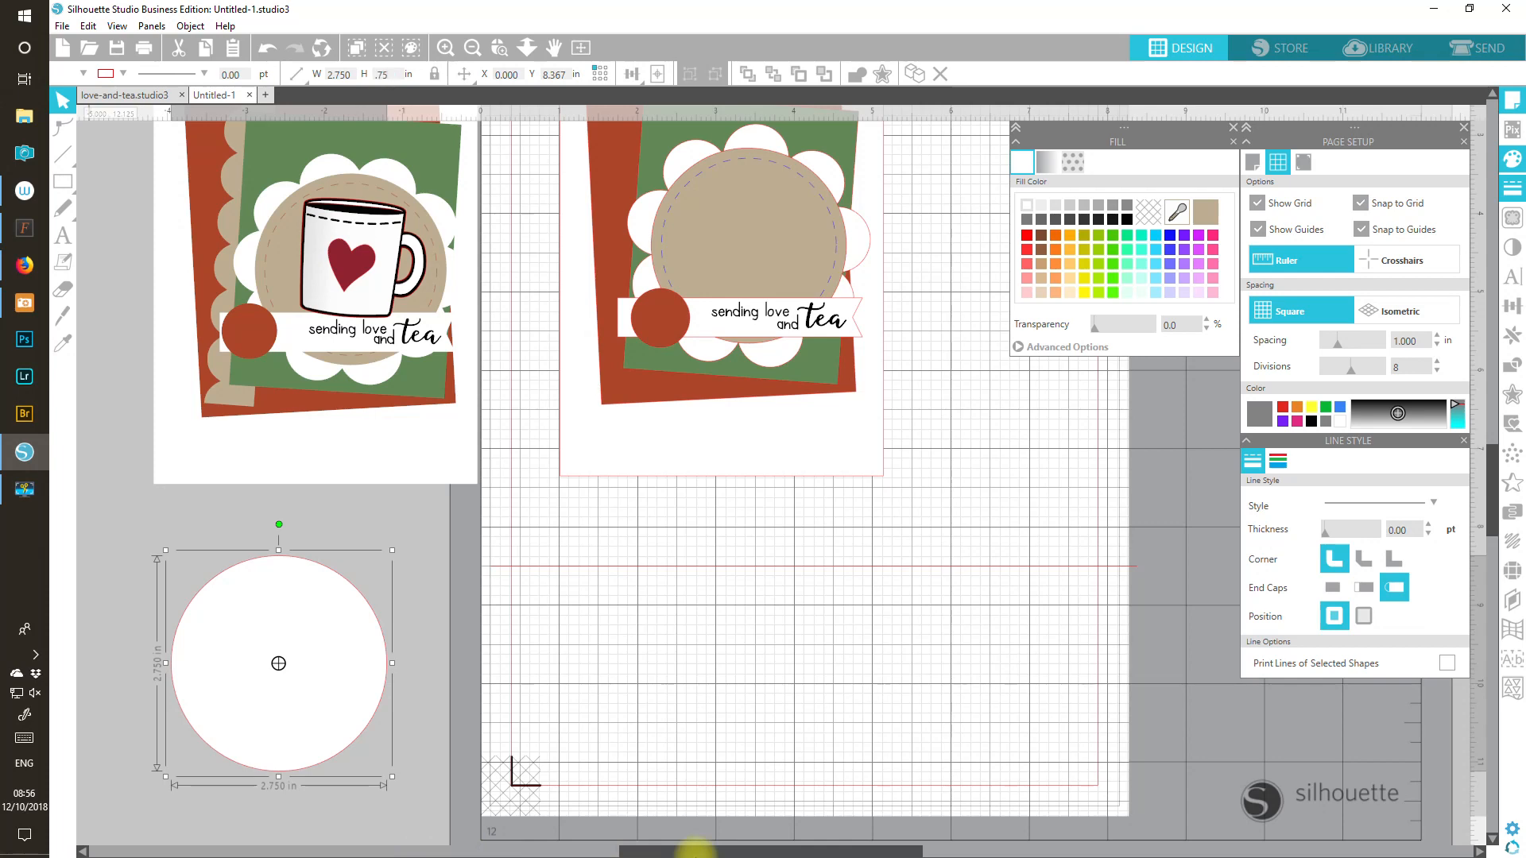
pyautogui.press('Return')
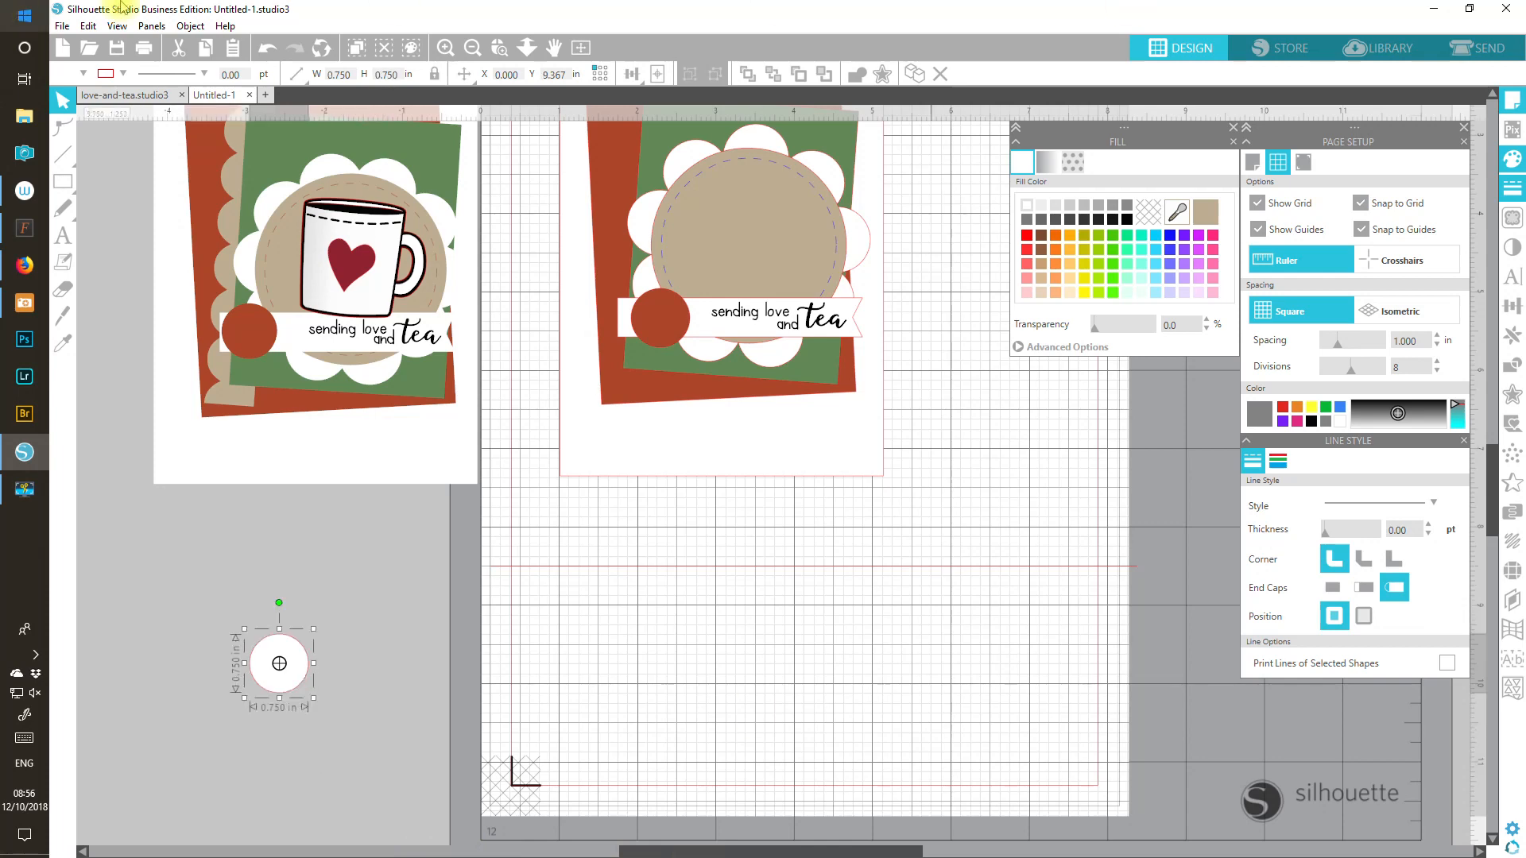
pyautogui.moveTo(295, 676); pyautogui.dragTo(580, 667)
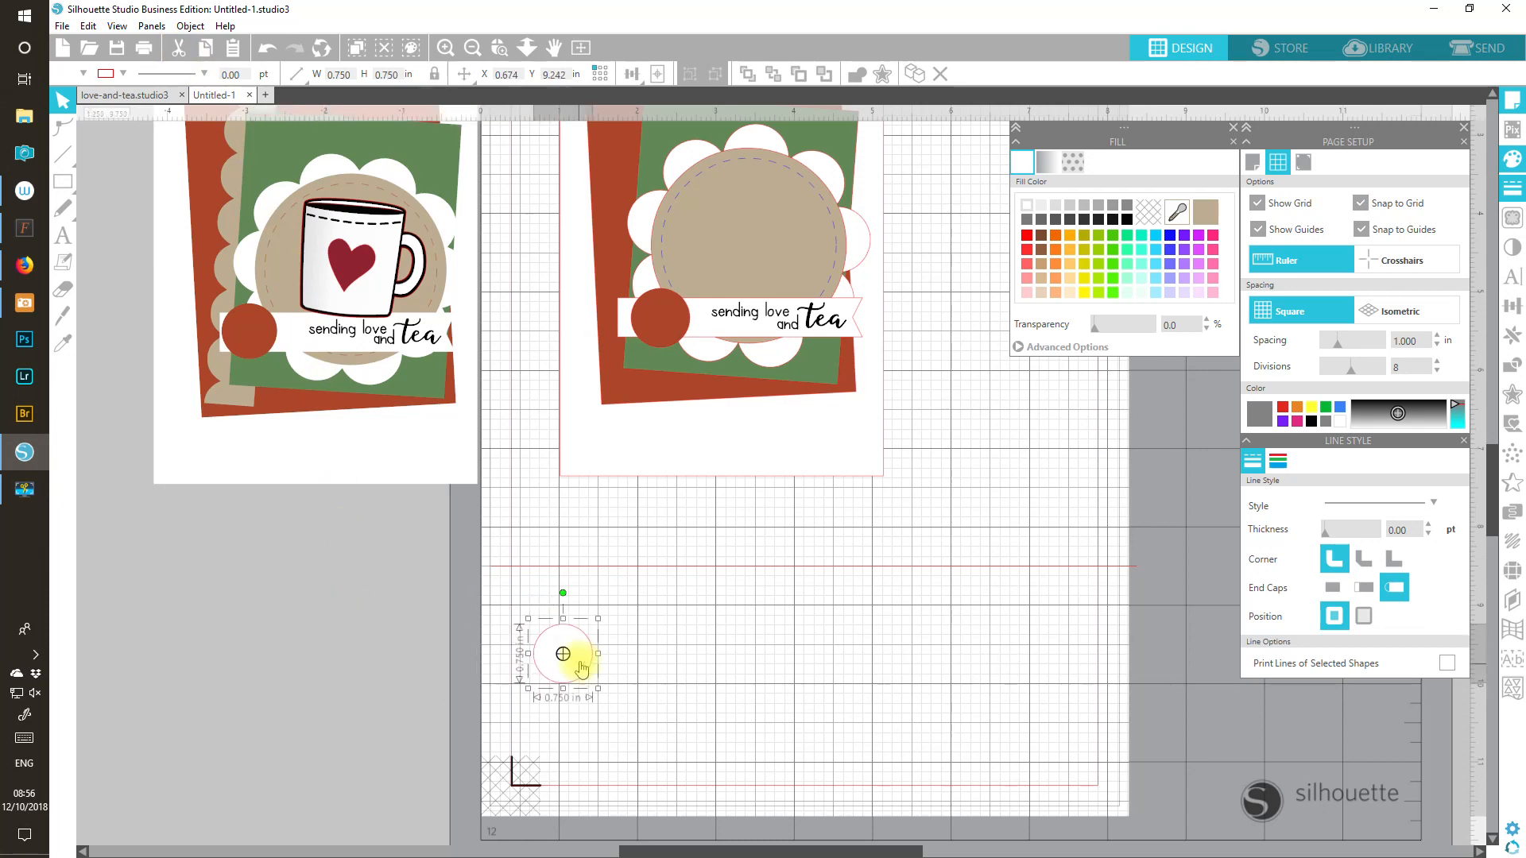
# Step: Replicate the small circle along the horizontal line with Object on Path, starting near the line's left end
pyautogui.click(1514, 342)
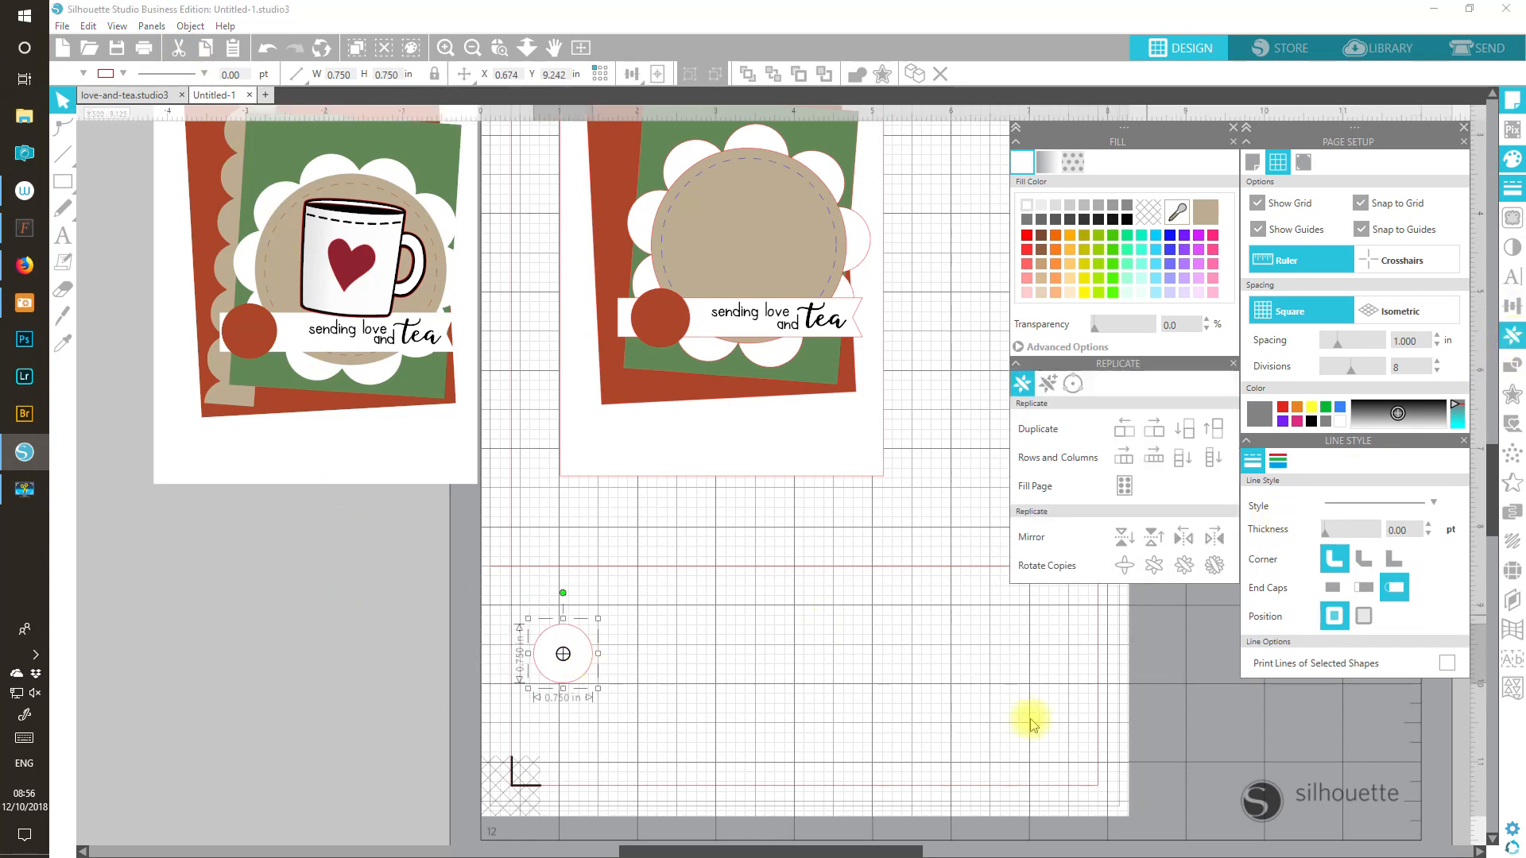
pyautogui.click(1073, 385)
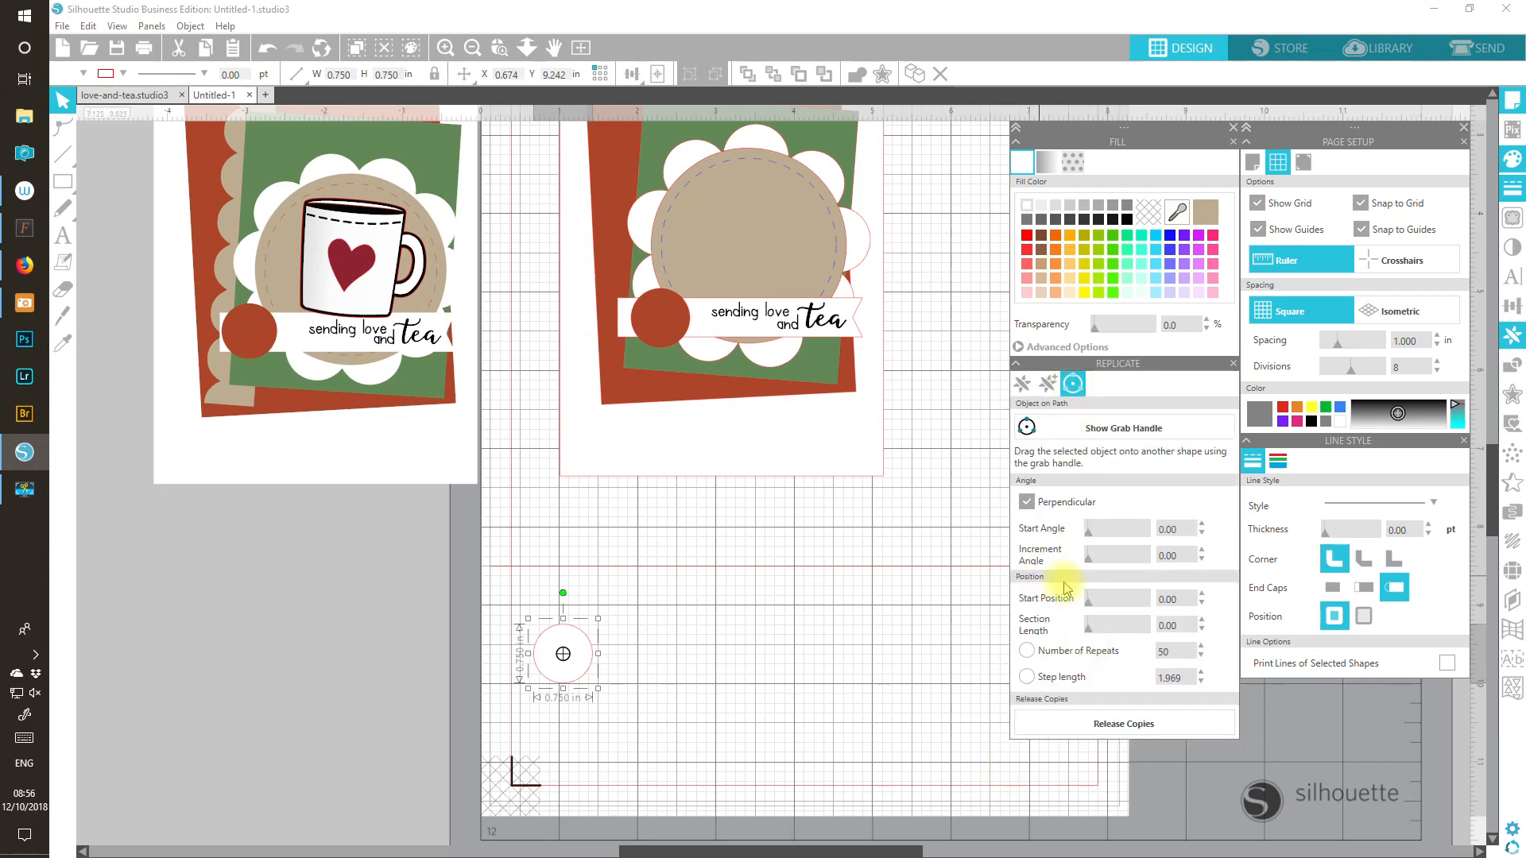
pyautogui.click(1091, 429)
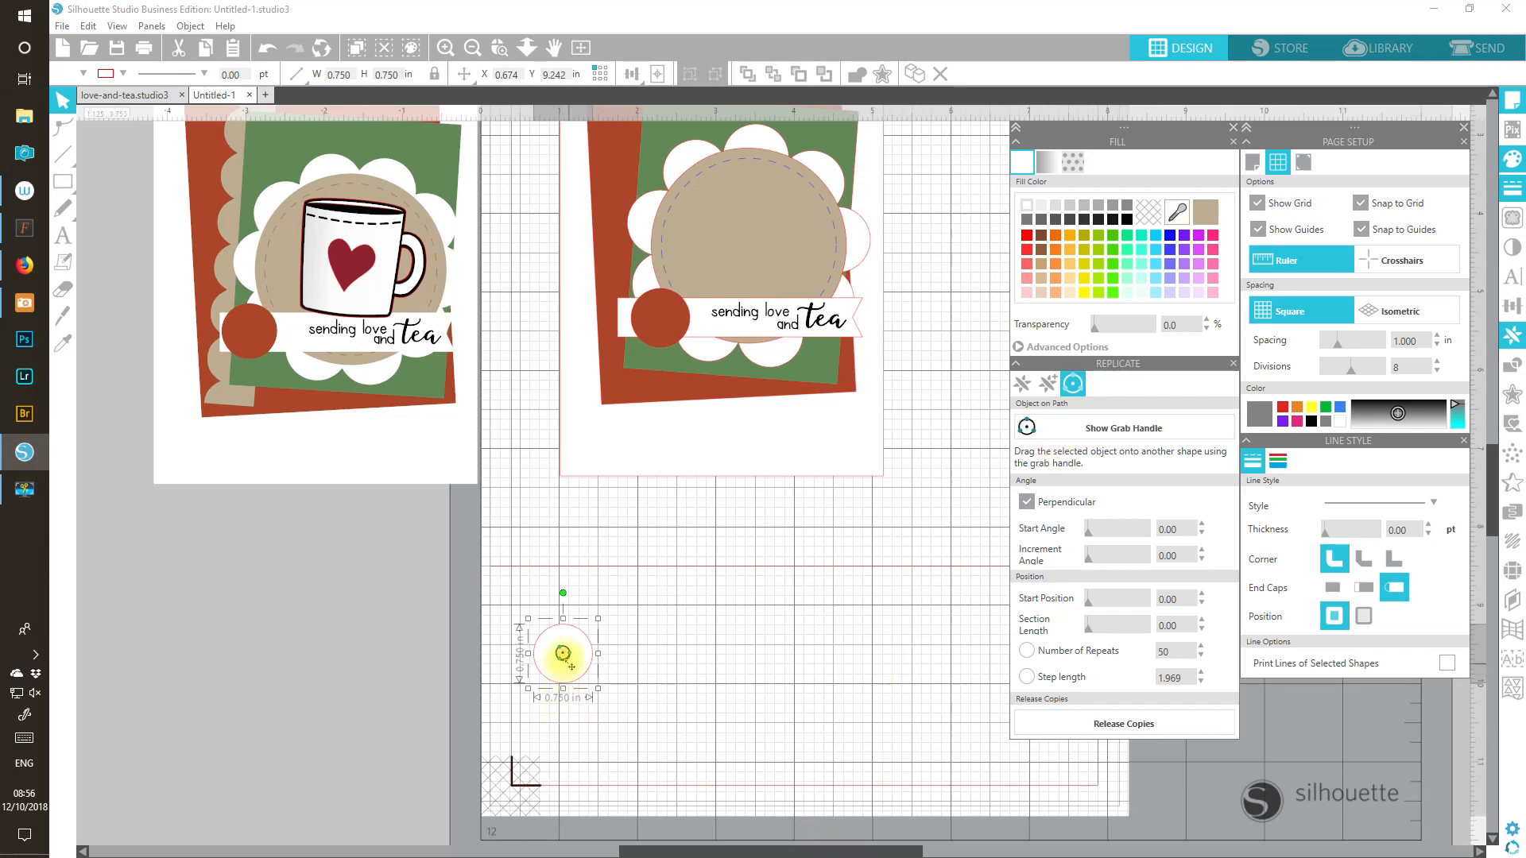
pyautogui.moveTo(563, 653); pyautogui.dragTo(500, 565)
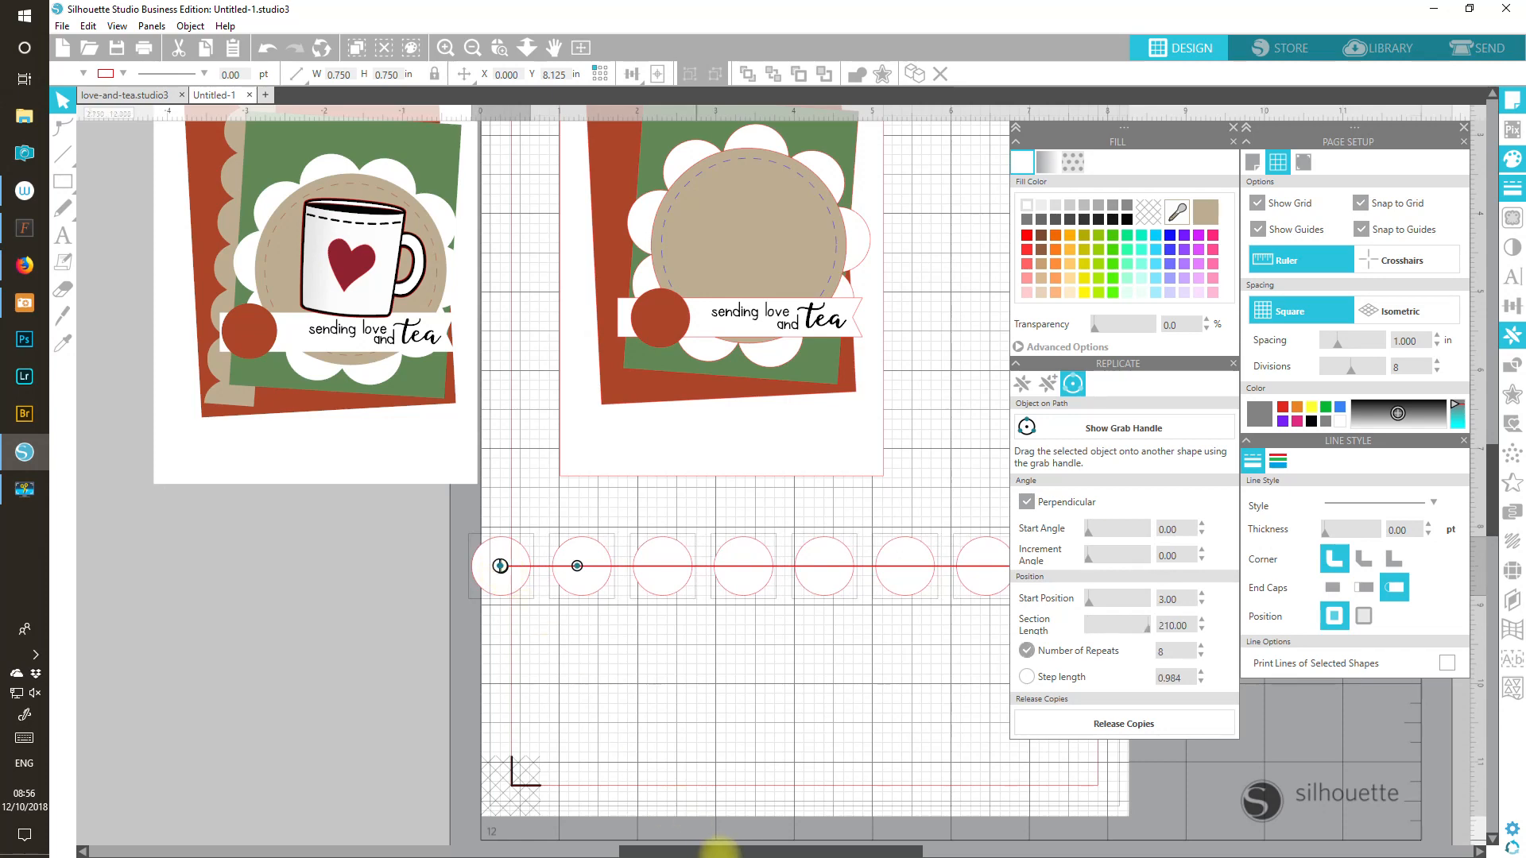
# Step: Set the number of repeats along the line to 12 and release the copies
pyautogui.moveTo(719, 849); pyautogui.dragTo(755, 849)
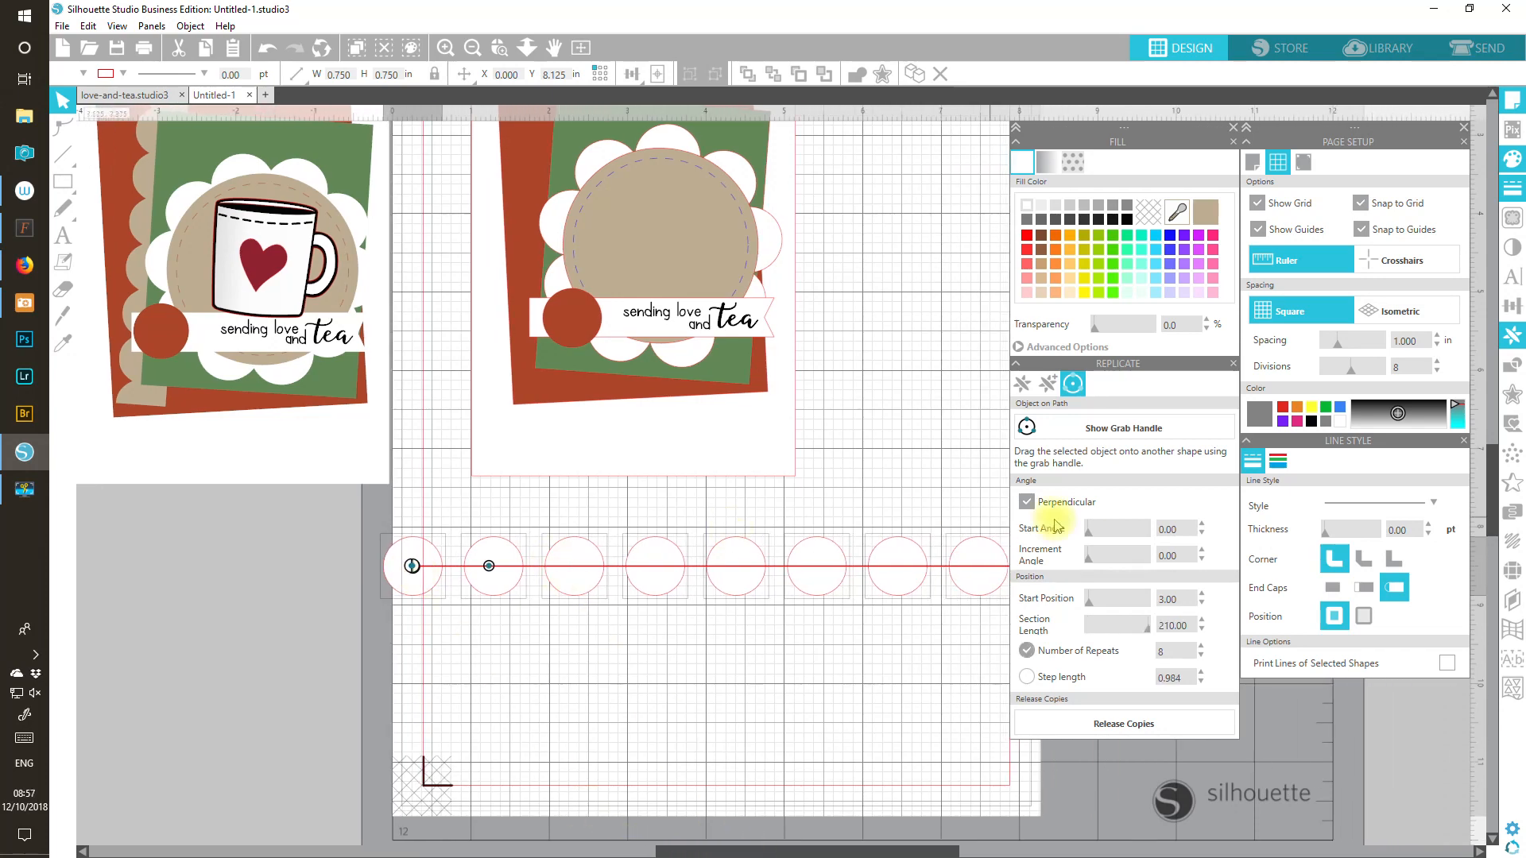
pyautogui.click(1203, 646)
pyautogui.click(1202, 647)
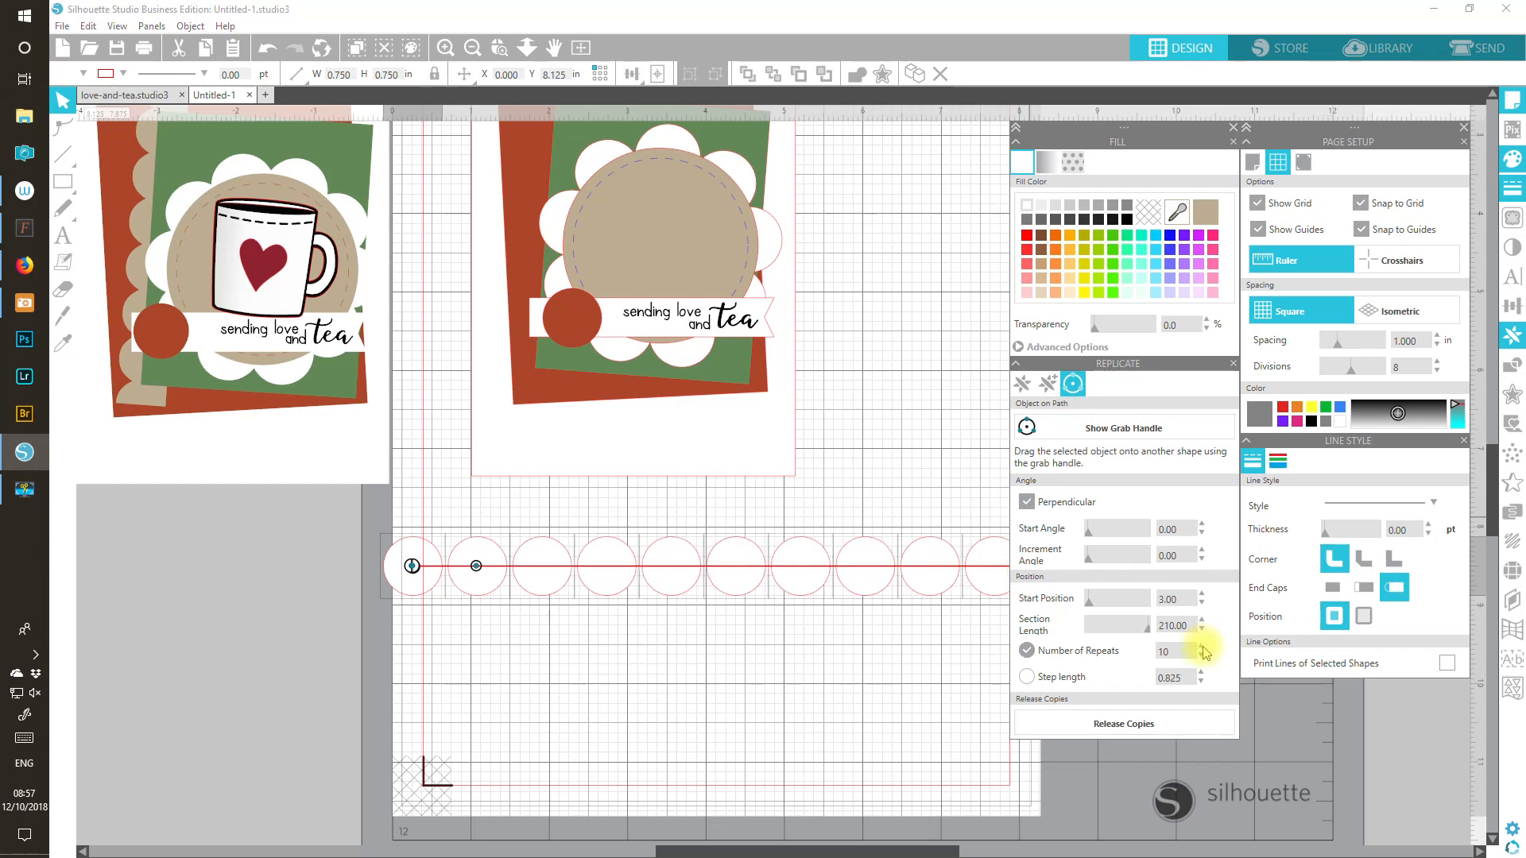
pyautogui.click(1203, 646)
pyautogui.click(1202, 646)
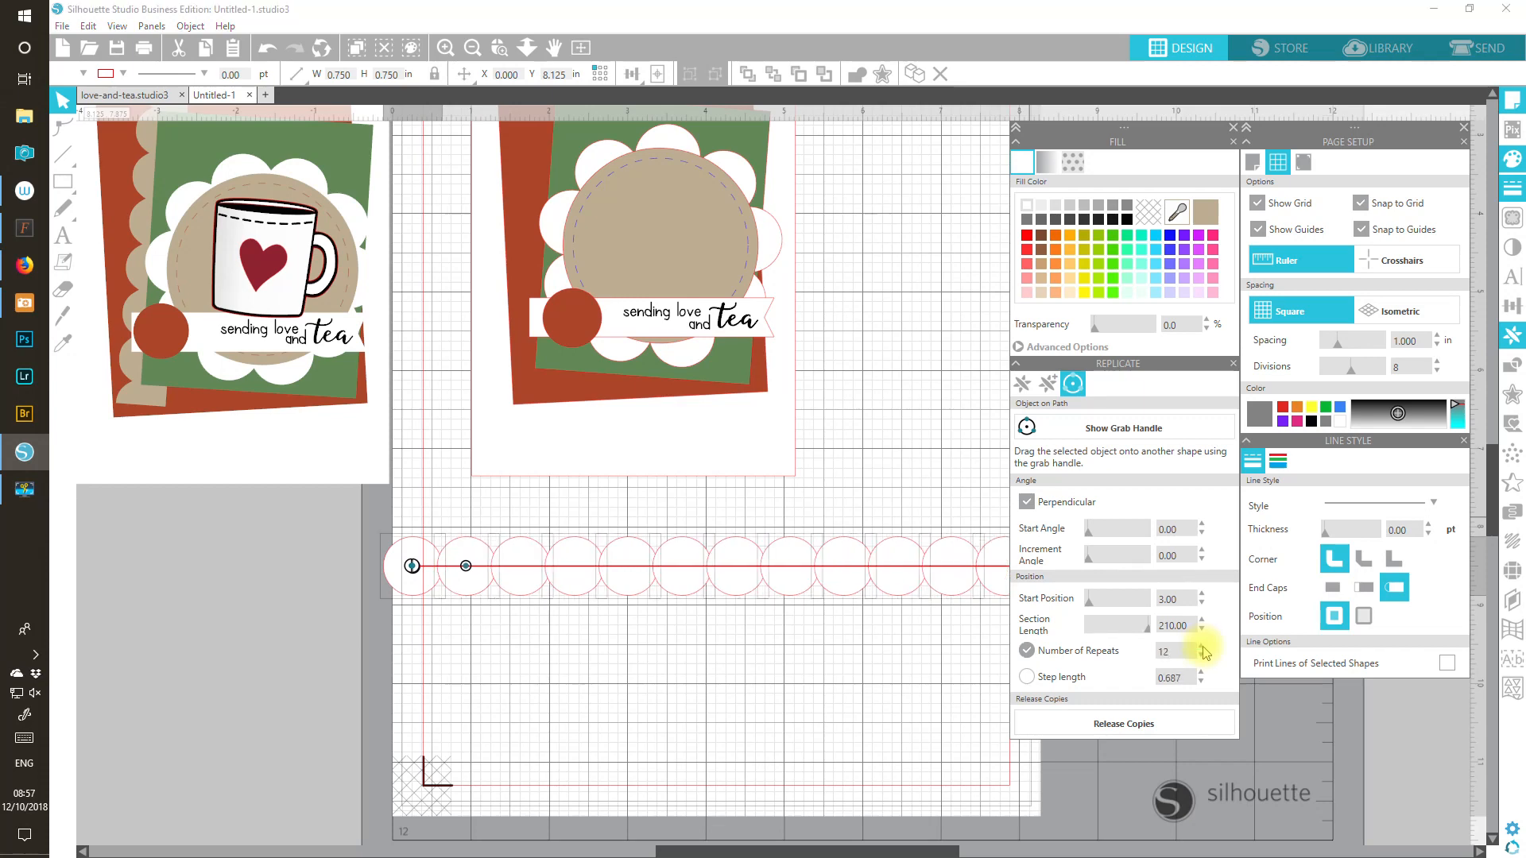
pyautogui.click(1201, 659)
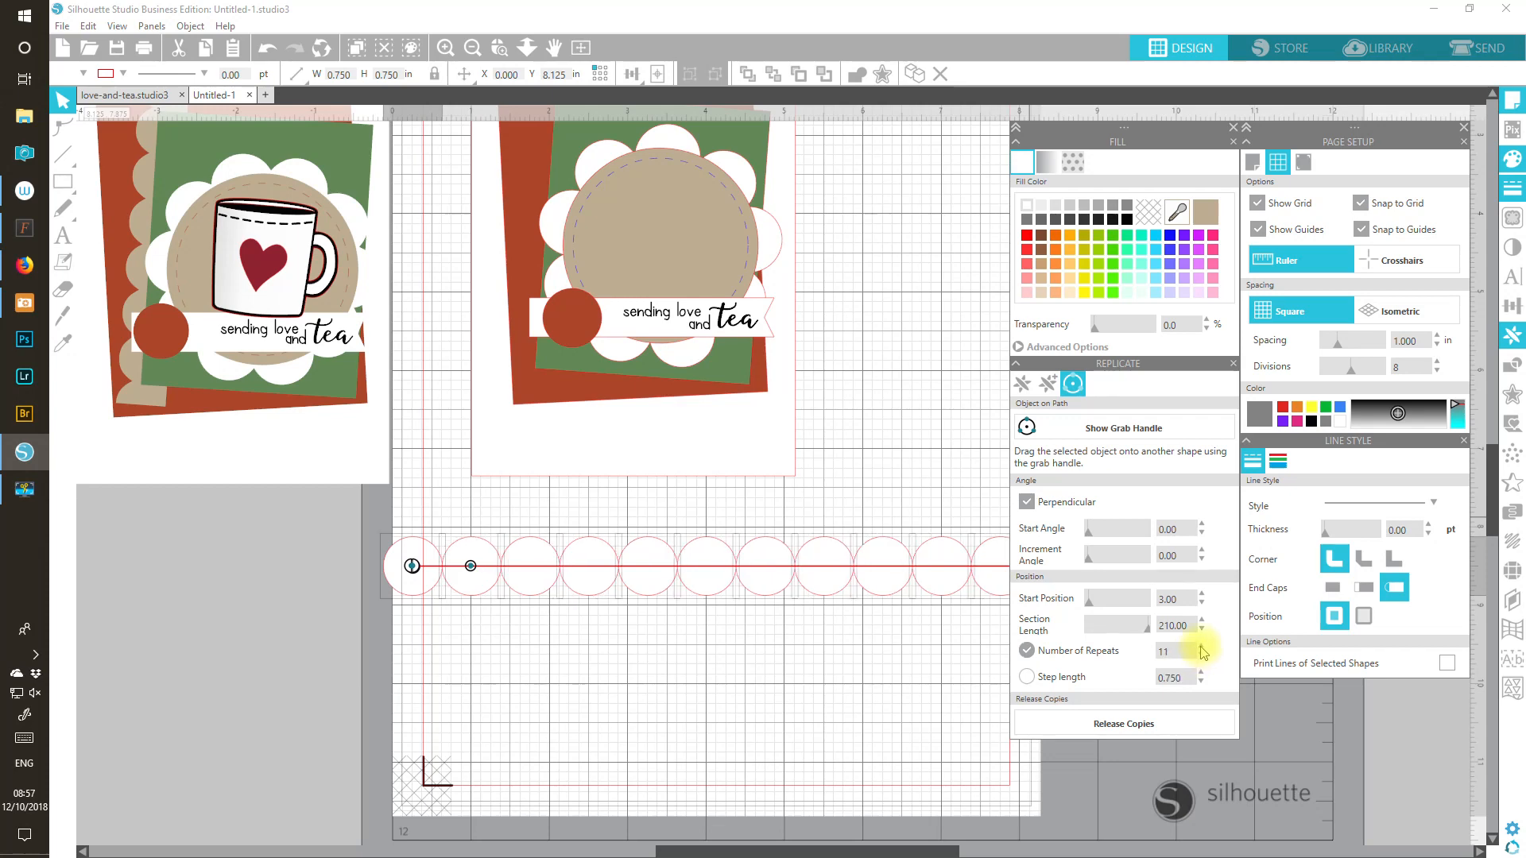
pyautogui.click(1202, 646)
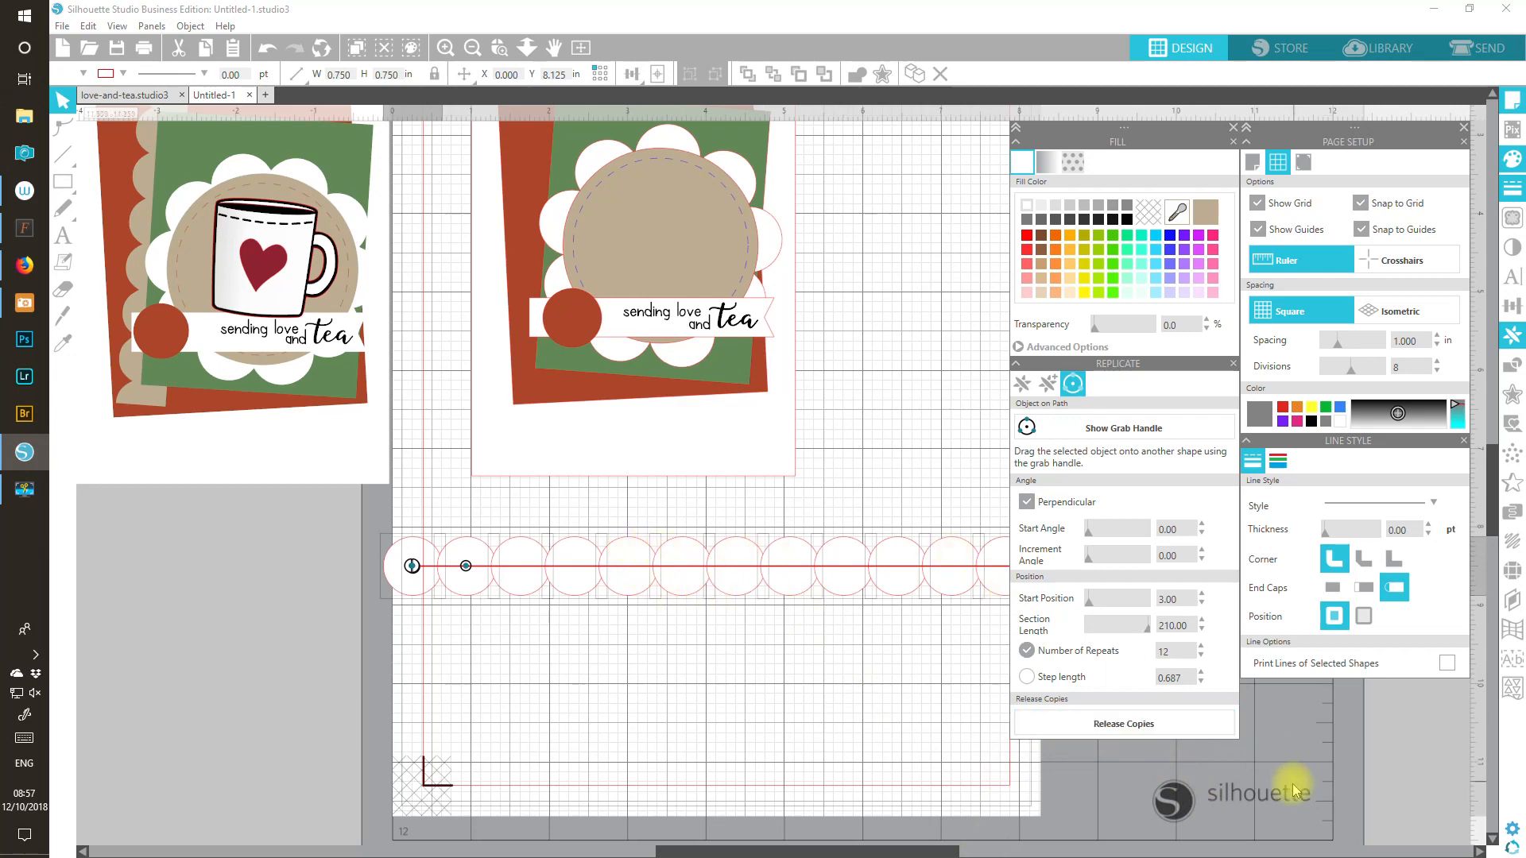
pyautogui.click(1095, 727)
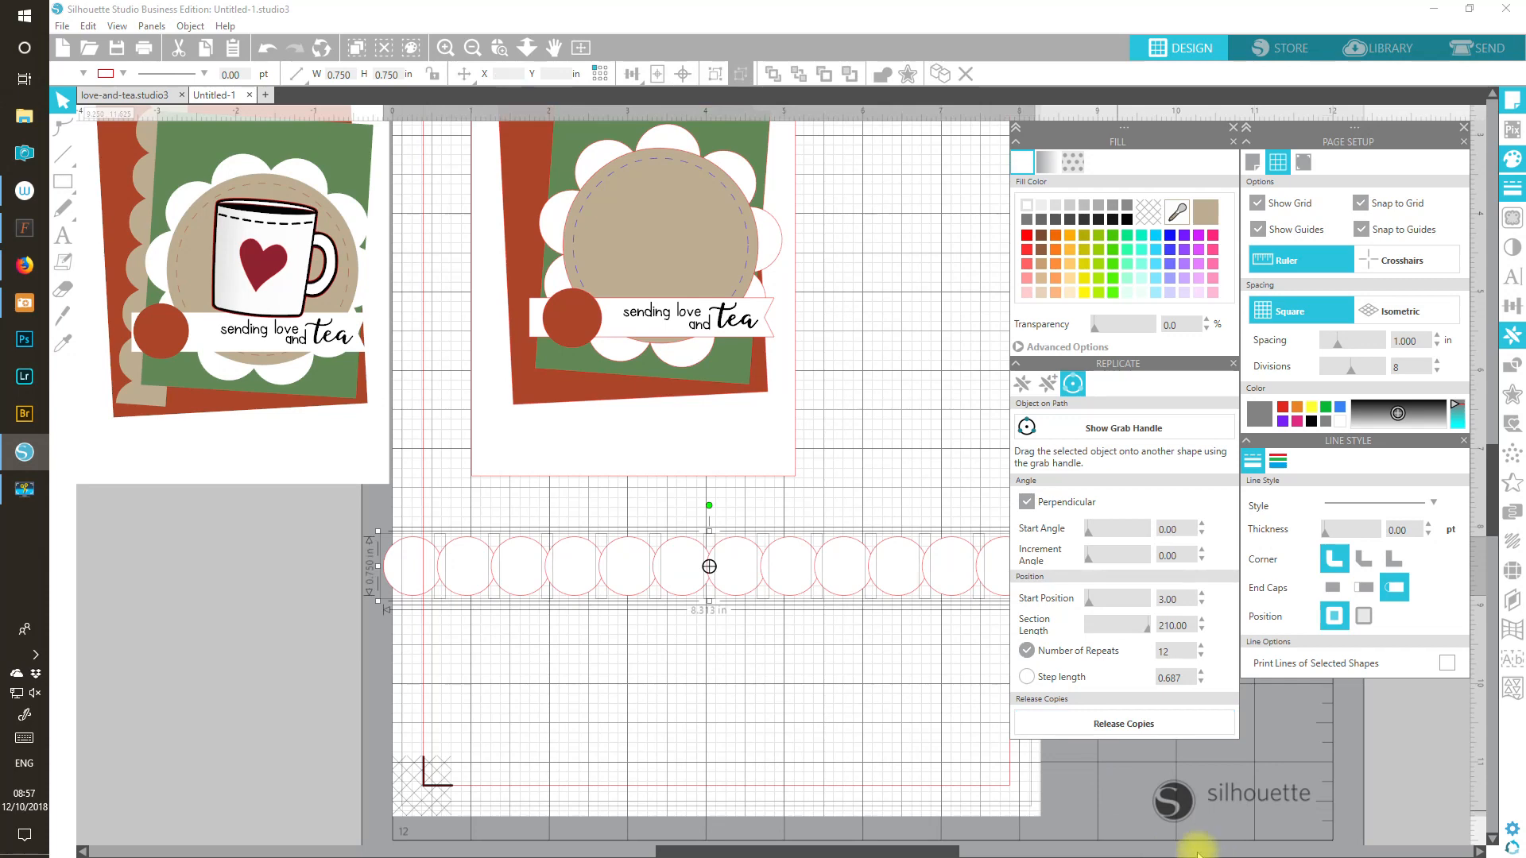
# Step: Group the whole row of released circles into one object
pyautogui.moveTo(869, 842); pyautogui.dragTo(891, 846)
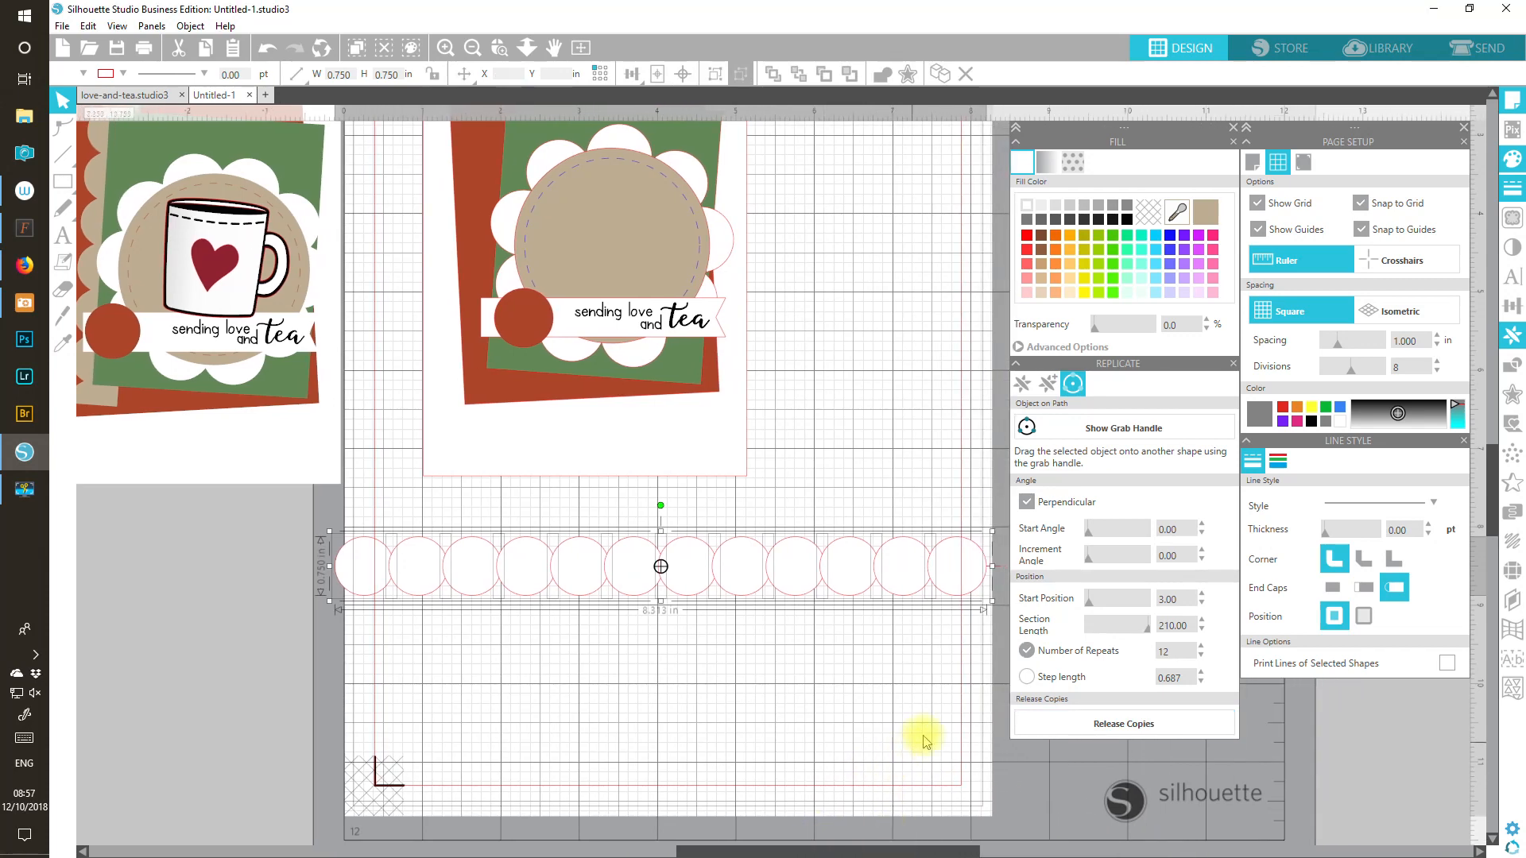
pyautogui.click(918, 743)
pyautogui.moveTo(965, 667); pyautogui.dragTo(238, 600)
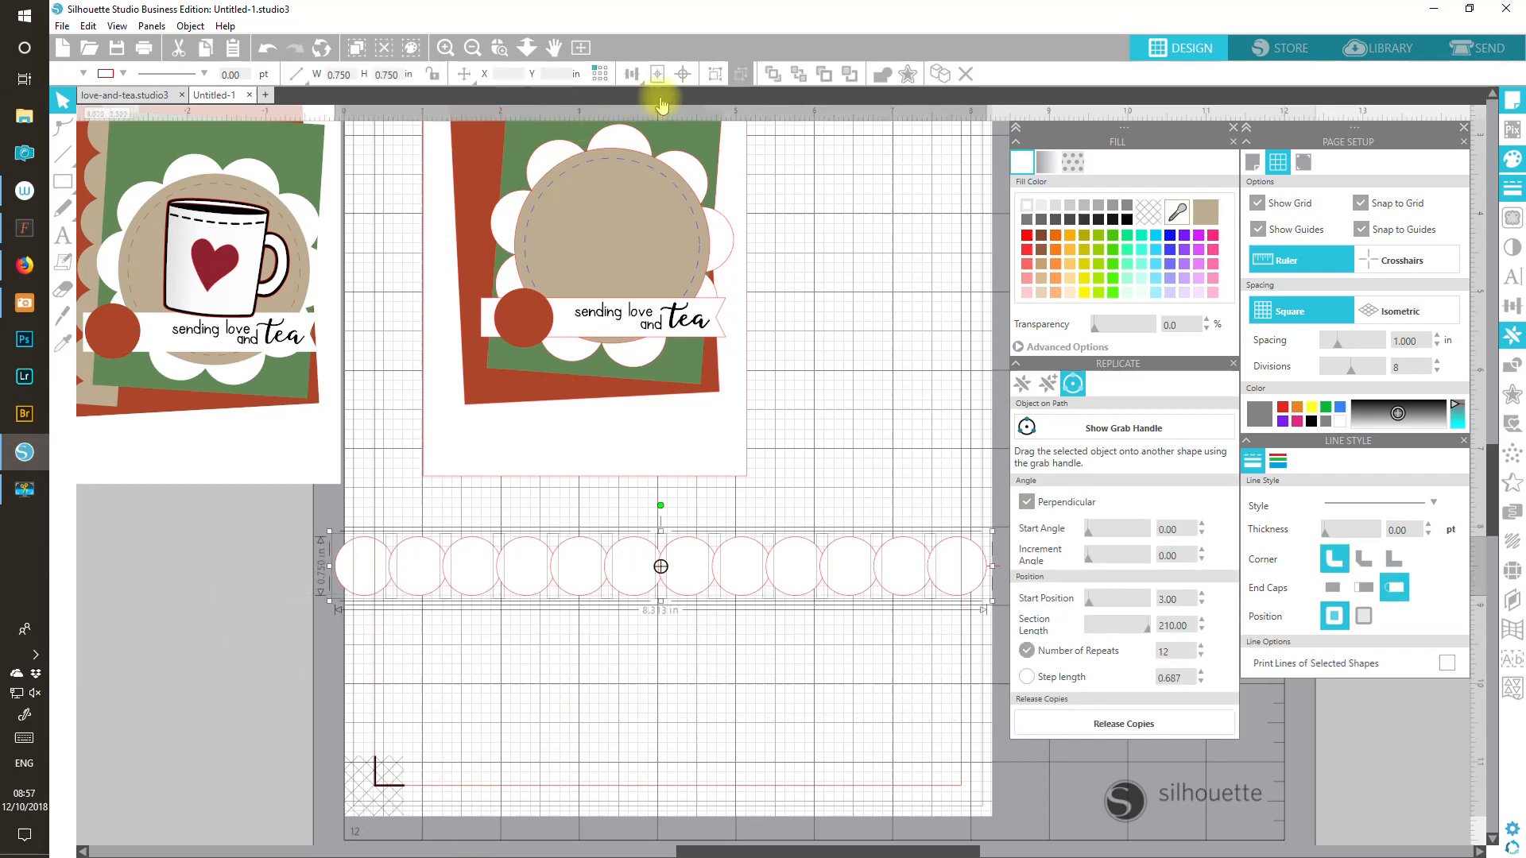
pyautogui.click(708, 74)
# Step: Move the grouped circles down off the path line and remove the line from the page
pyautogui.moveTo(909, 555); pyautogui.dragTo(899, 624)
pyautogui.moveTo(883, 570); pyautogui.dragTo(879, 532)
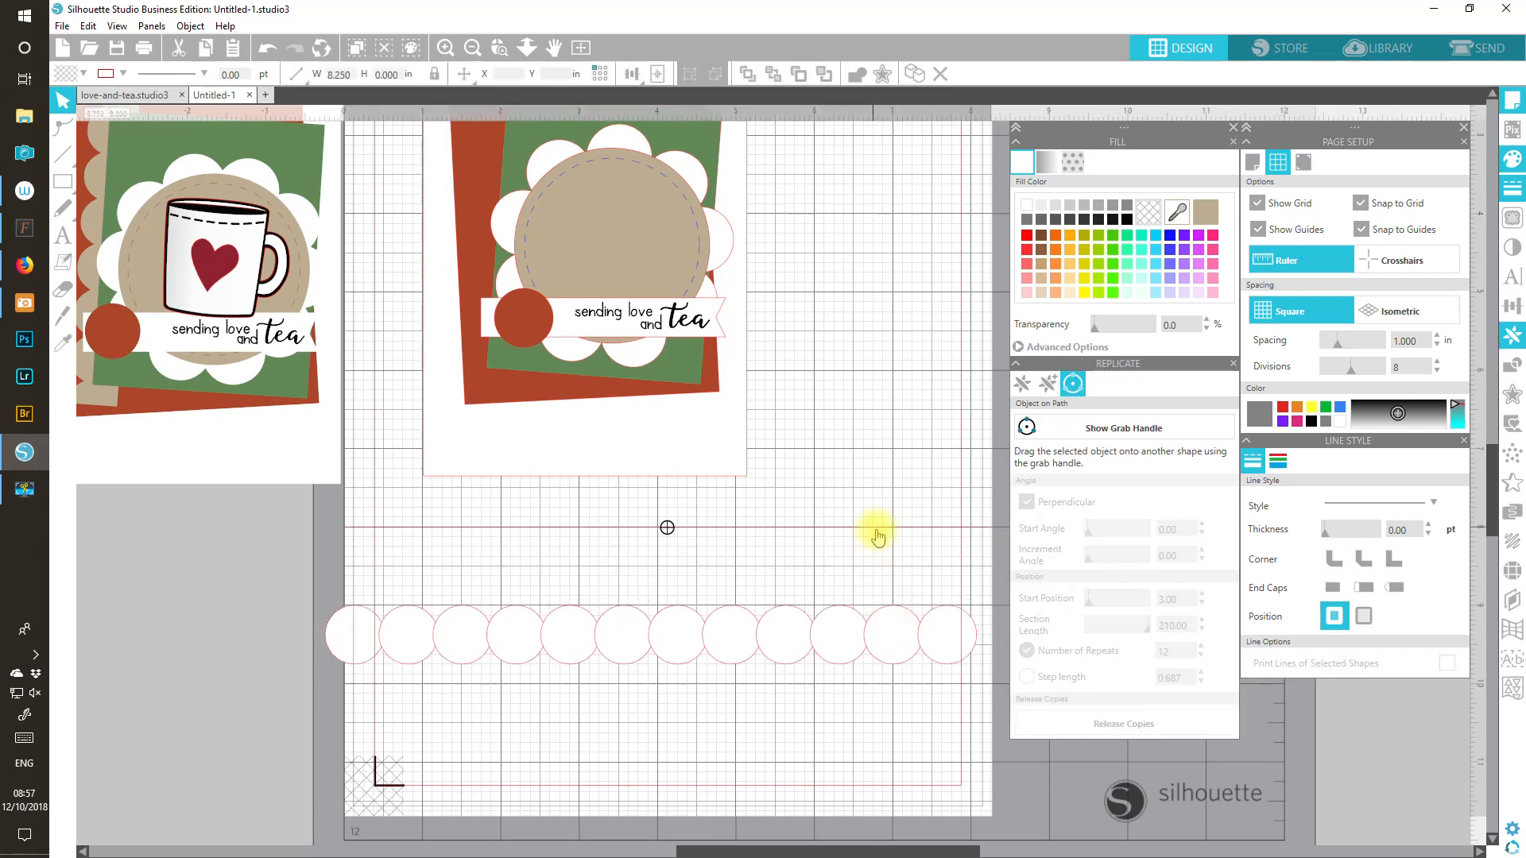
pyautogui.click(178, 49)
# Step: Fill the row of circles with the tan sampled from the card's large circle, and undo any accidental move of the reference card's scalloped strip
pyautogui.click(840, 623)
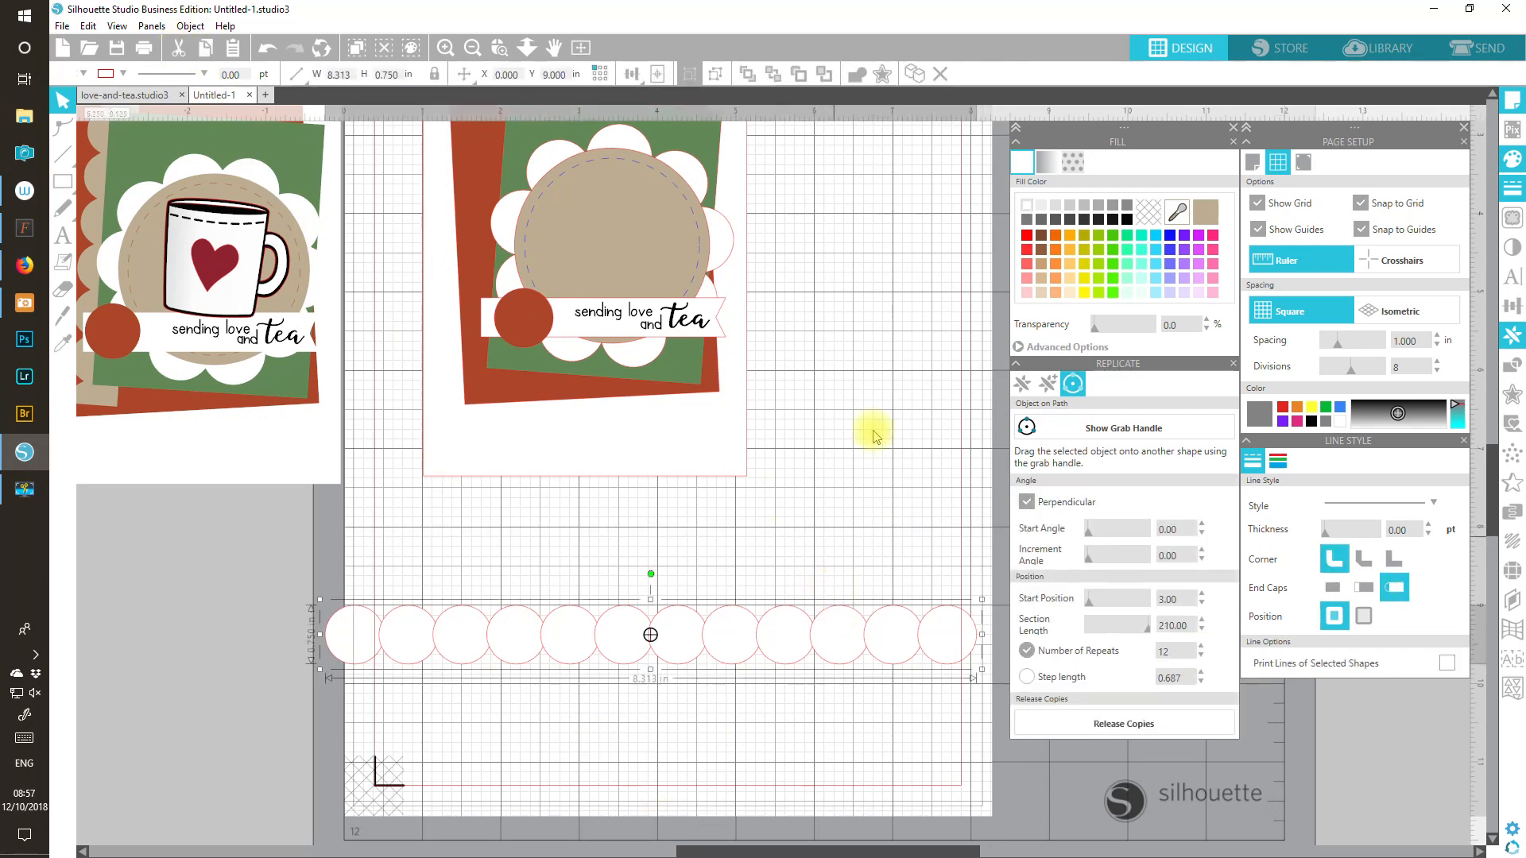
pyautogui.click(1178, 213)
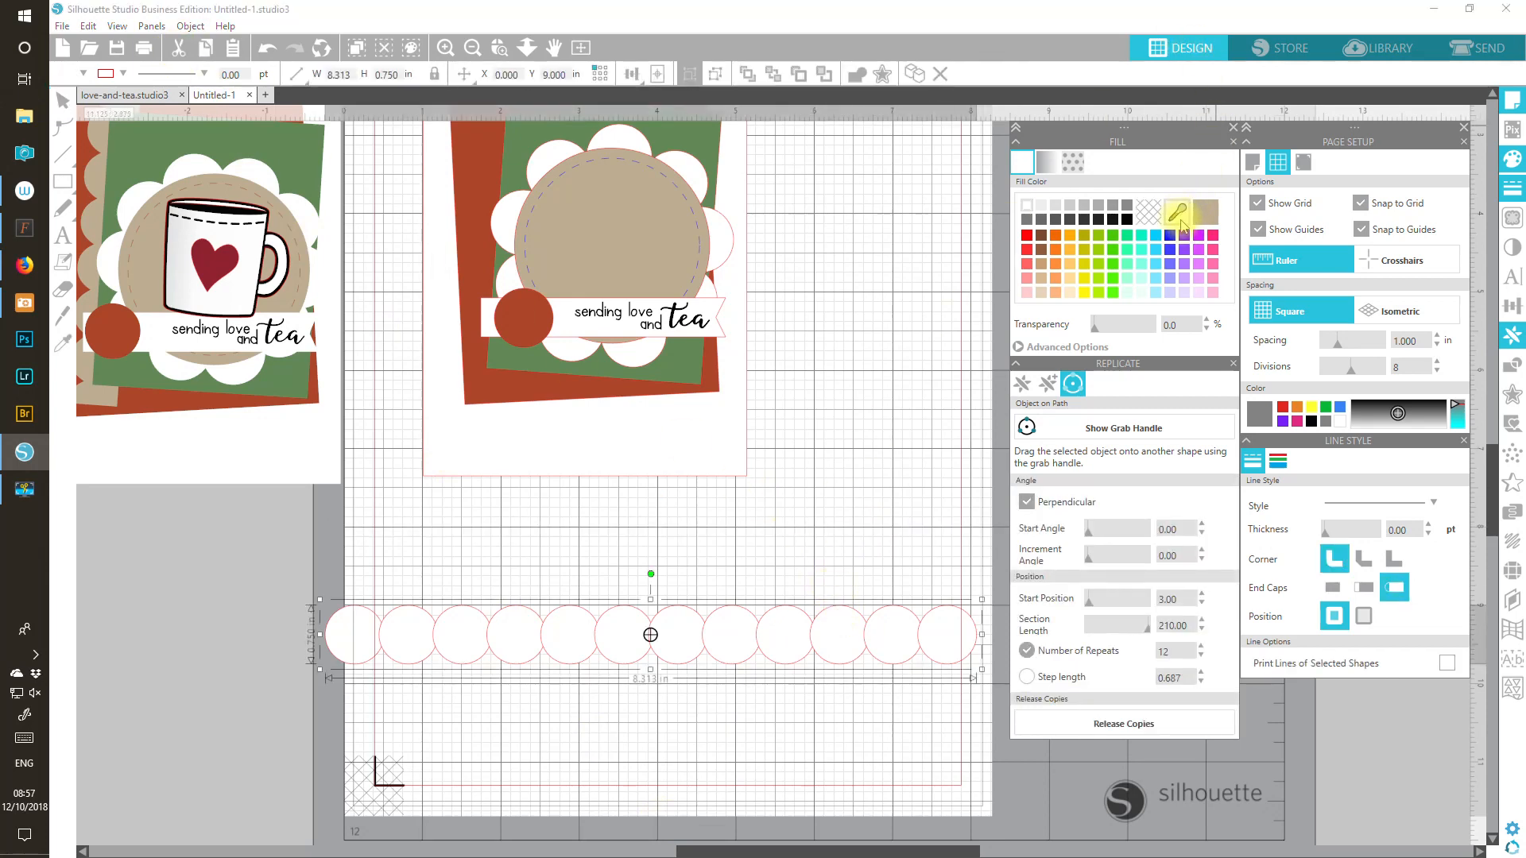
pyautogui.click(608, 241)
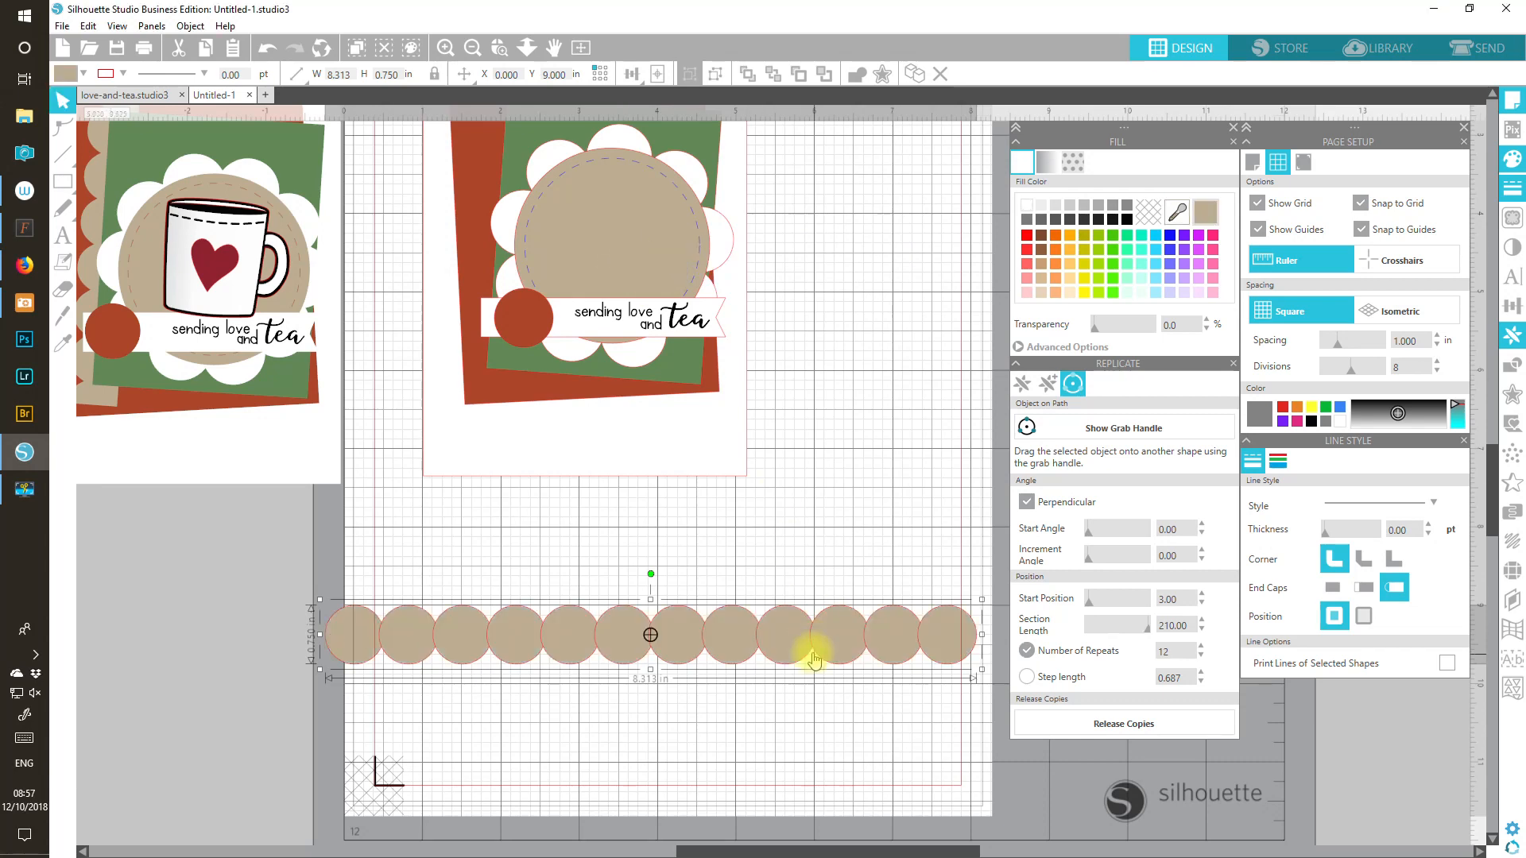
pyautogui.click(102, 205)
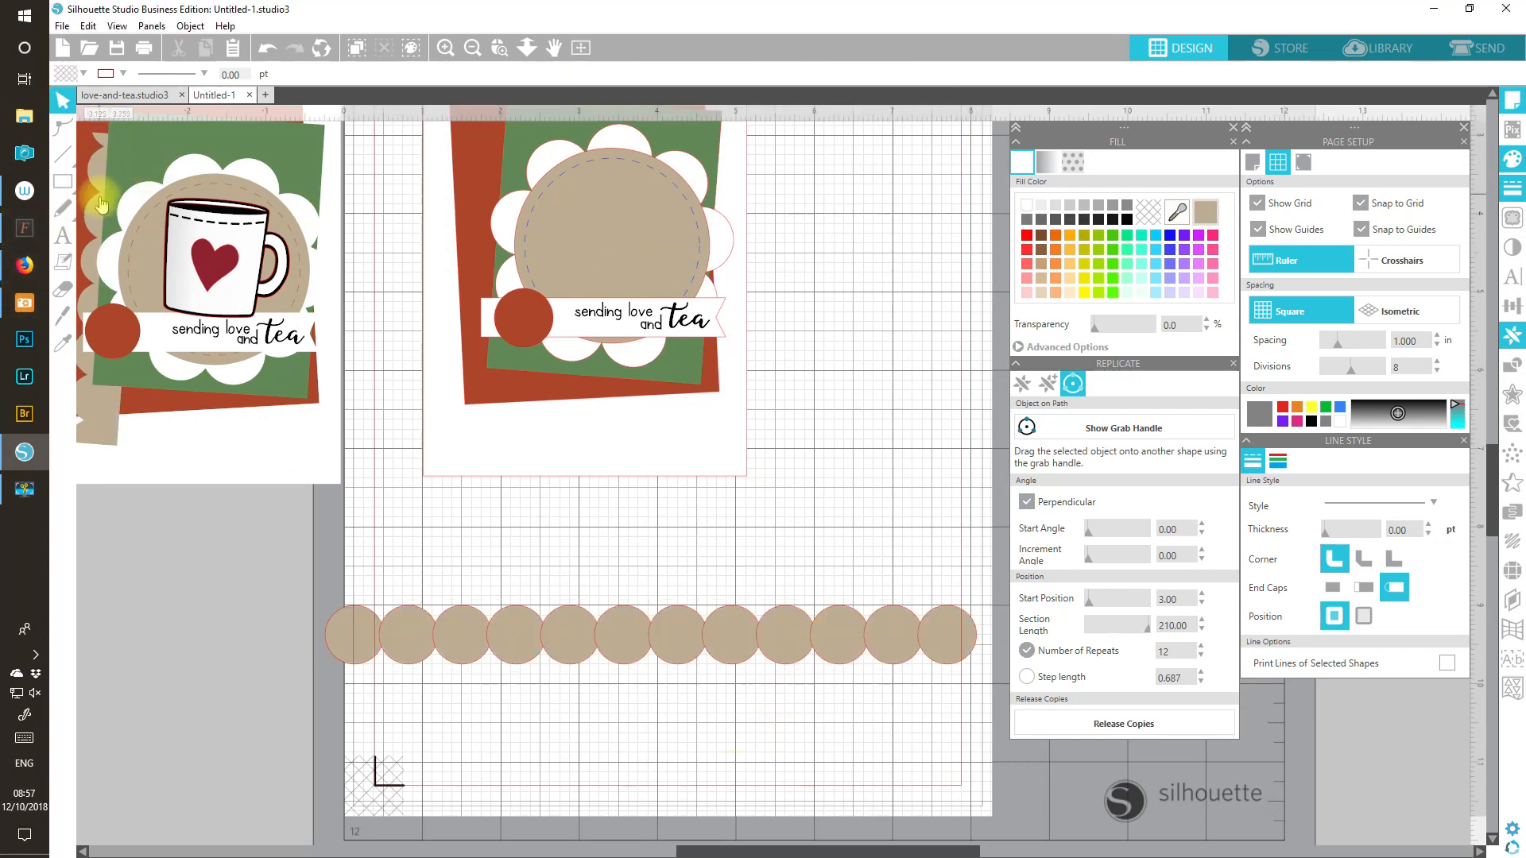
pyautogui.click(267, 47)
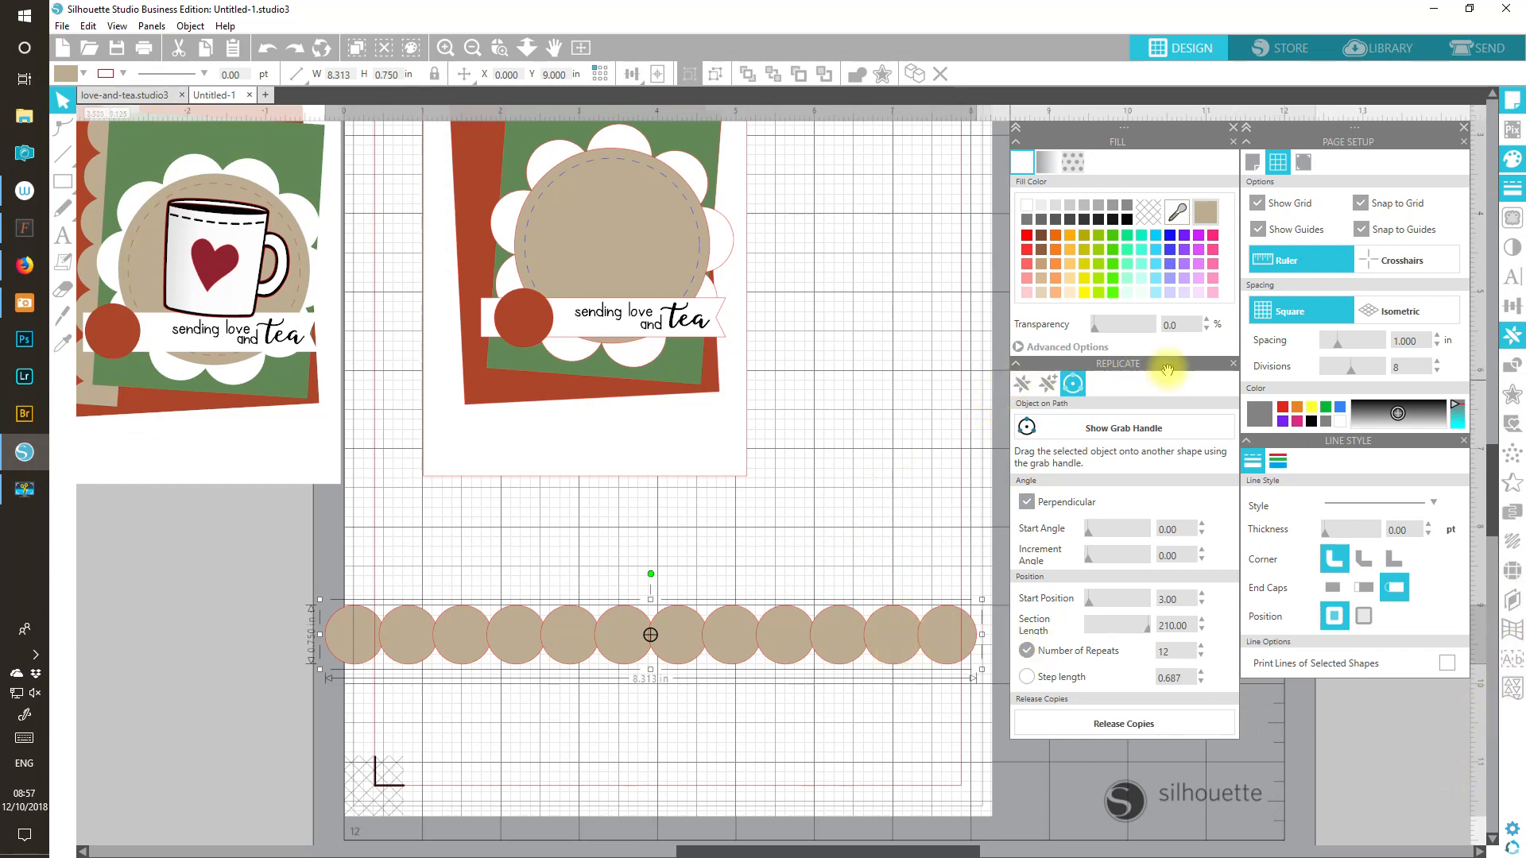
# Step: Draw a rectangle about 7.875 in wide over the lower half of the circle row and reduce its height to 0.75 in
pyautogui.click(1233, 363)
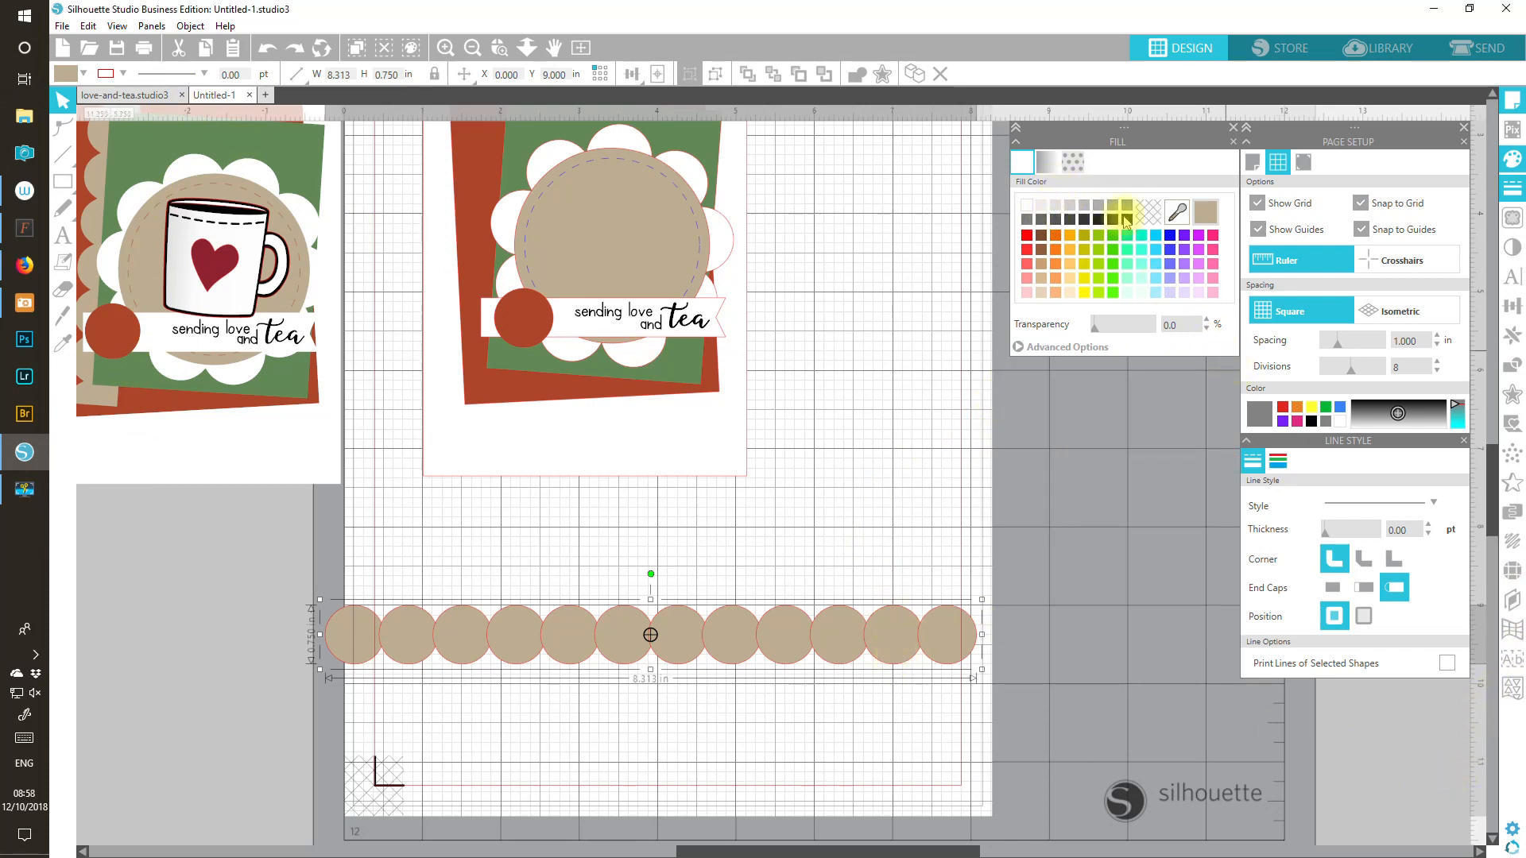
pyautogui.click(1278, 461)
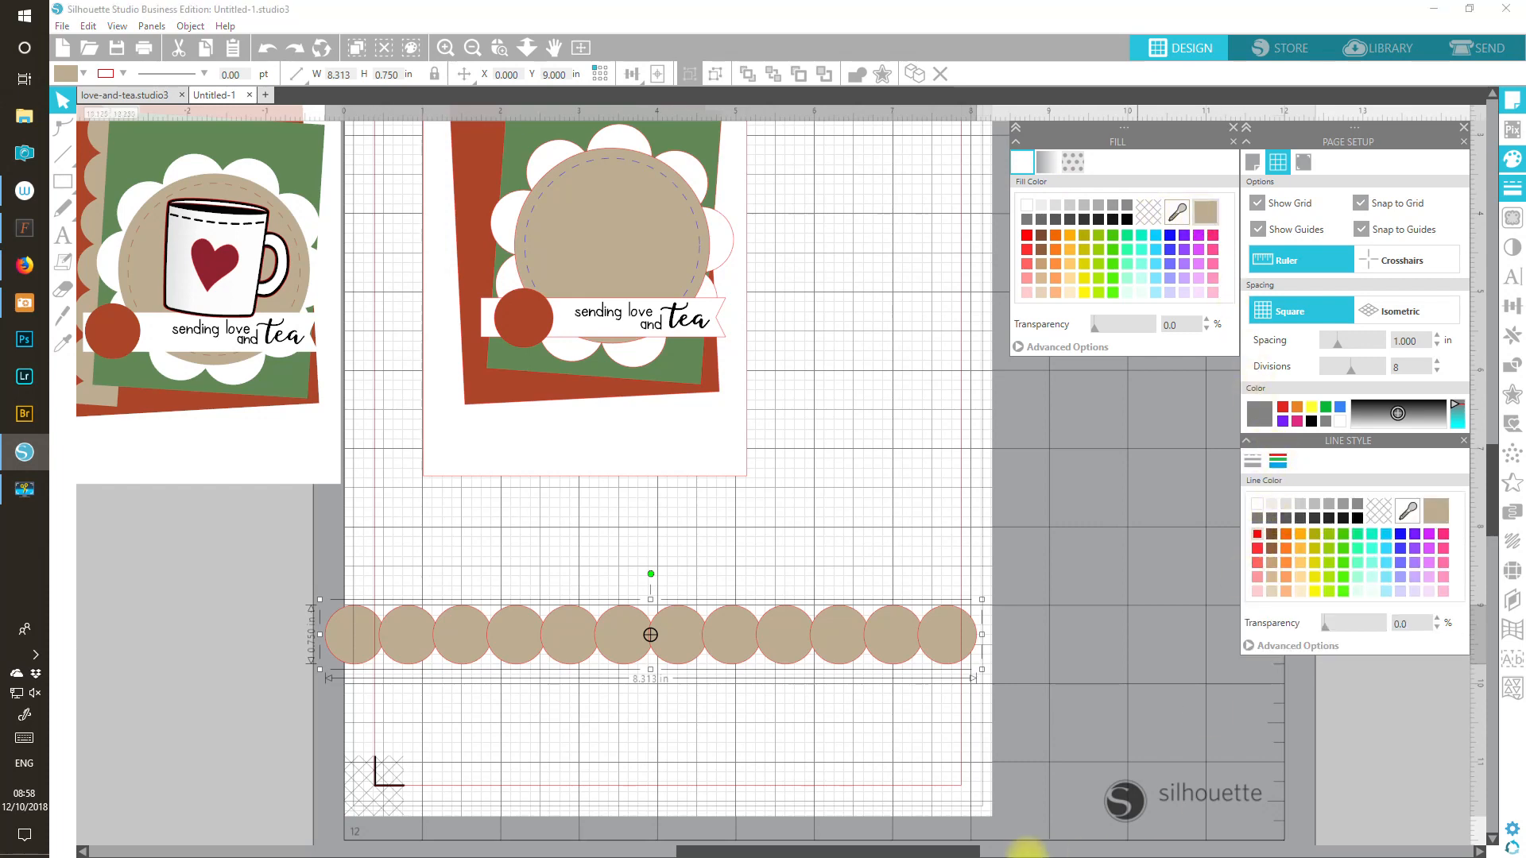
pyautogui.moveTo(69, 183)
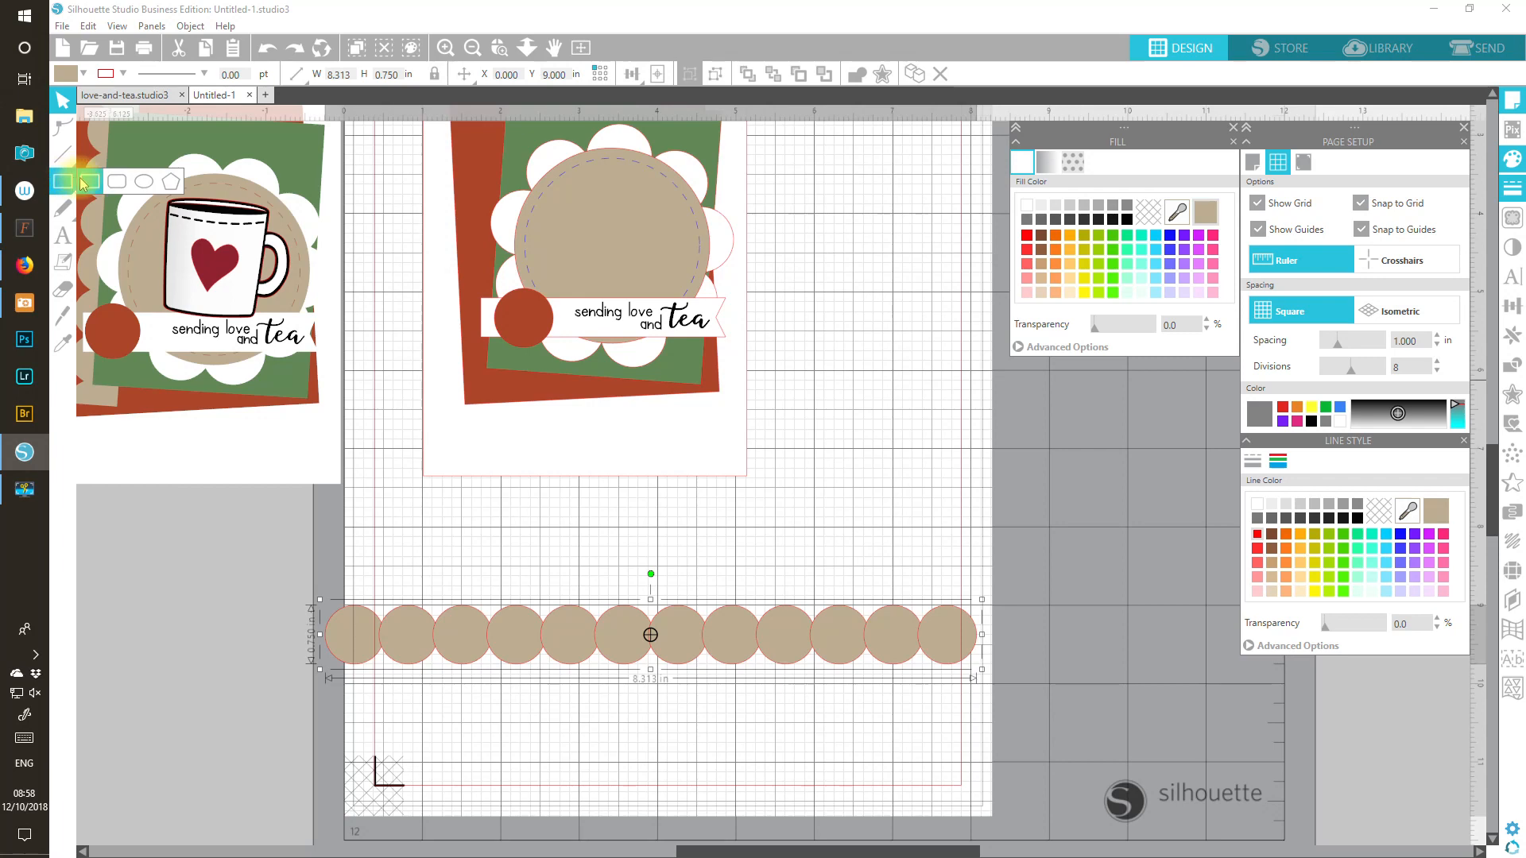
pyautogui.click(78, 183)
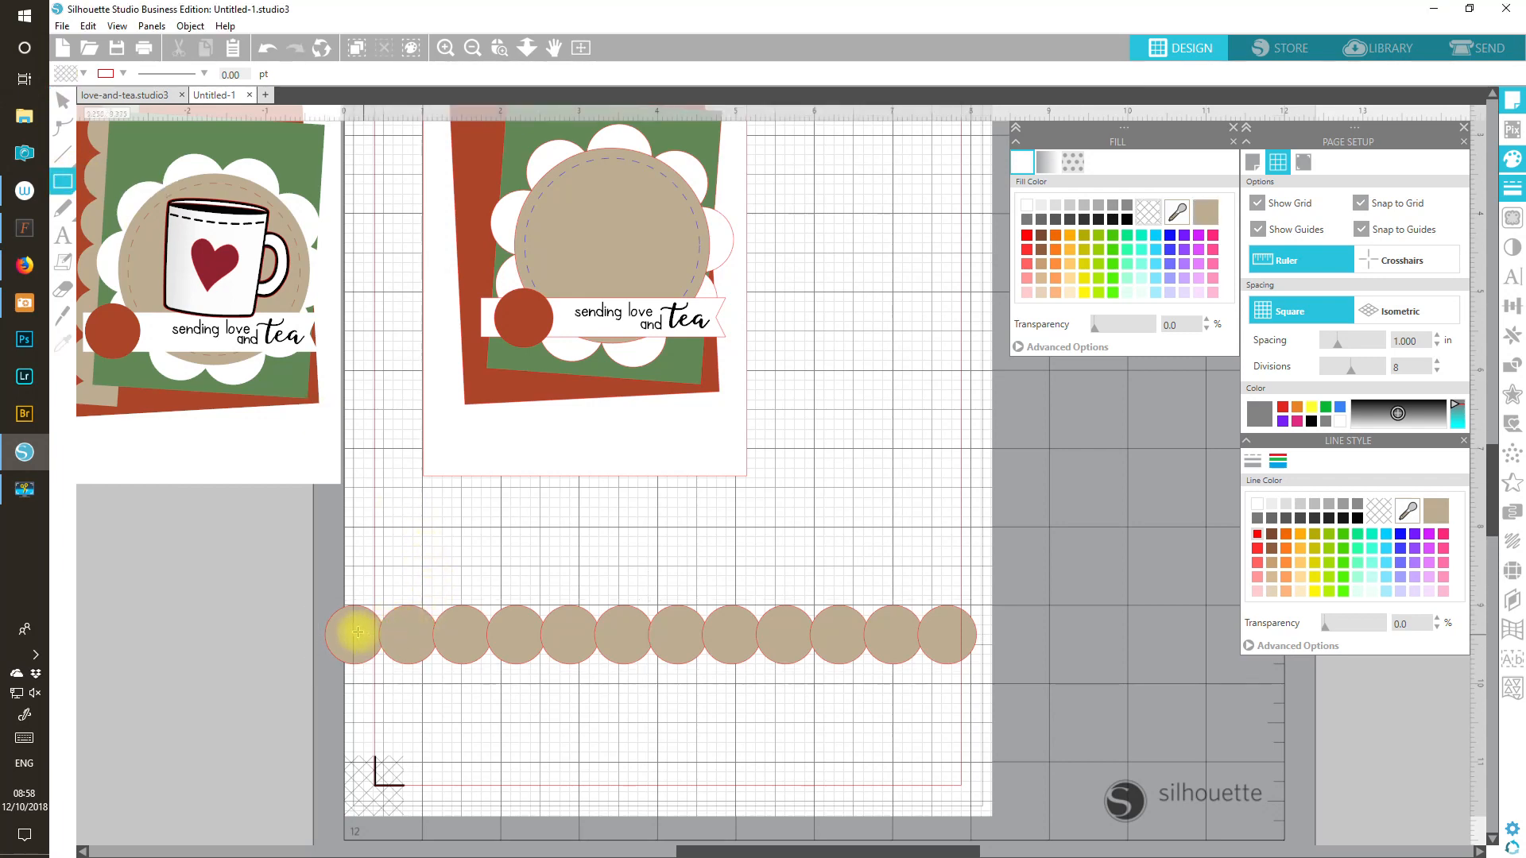
pyautogui.moveTo(350, 629); pyautogui.dragTo(973, 690)
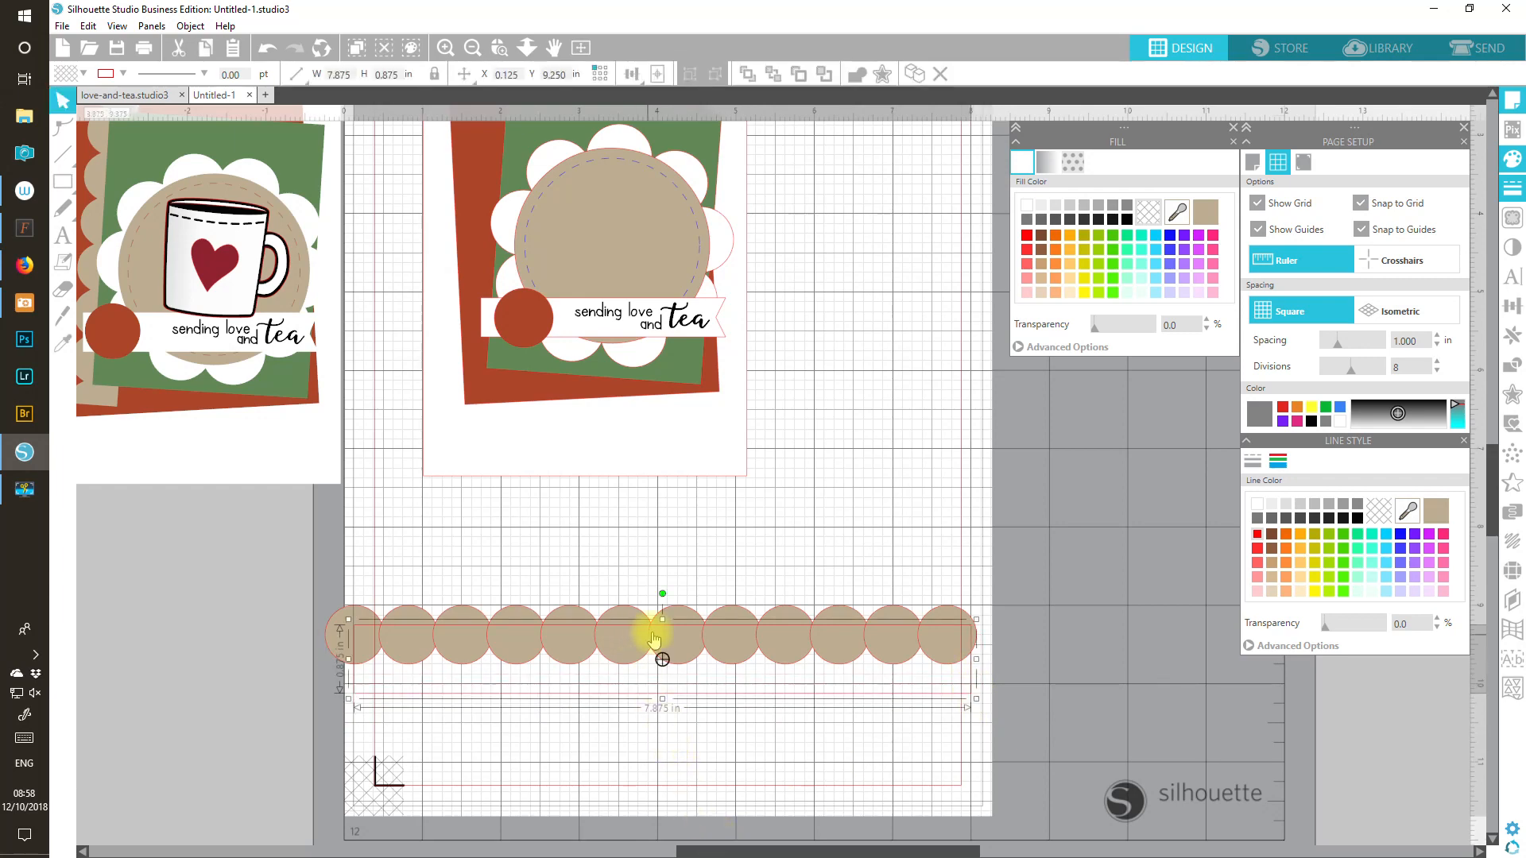
pyautogui.moveTo(663, 619); pyautogui.dragTo(664, 627)
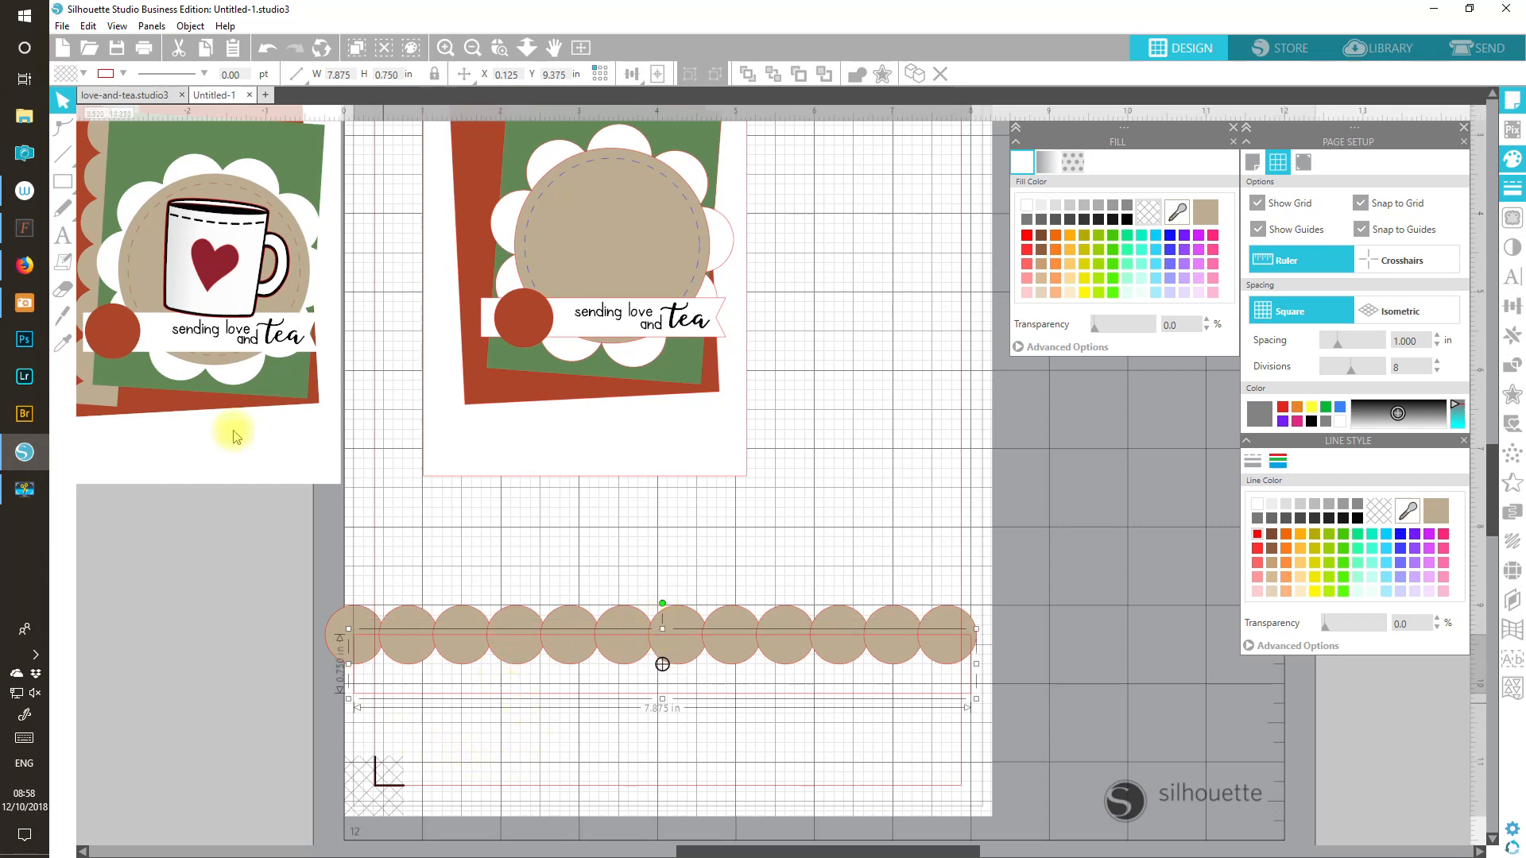
# Step: Fill the rectangle with the same tan as the circles and weld it with the circle row into one shape
pyautogui.click(1205, 212)
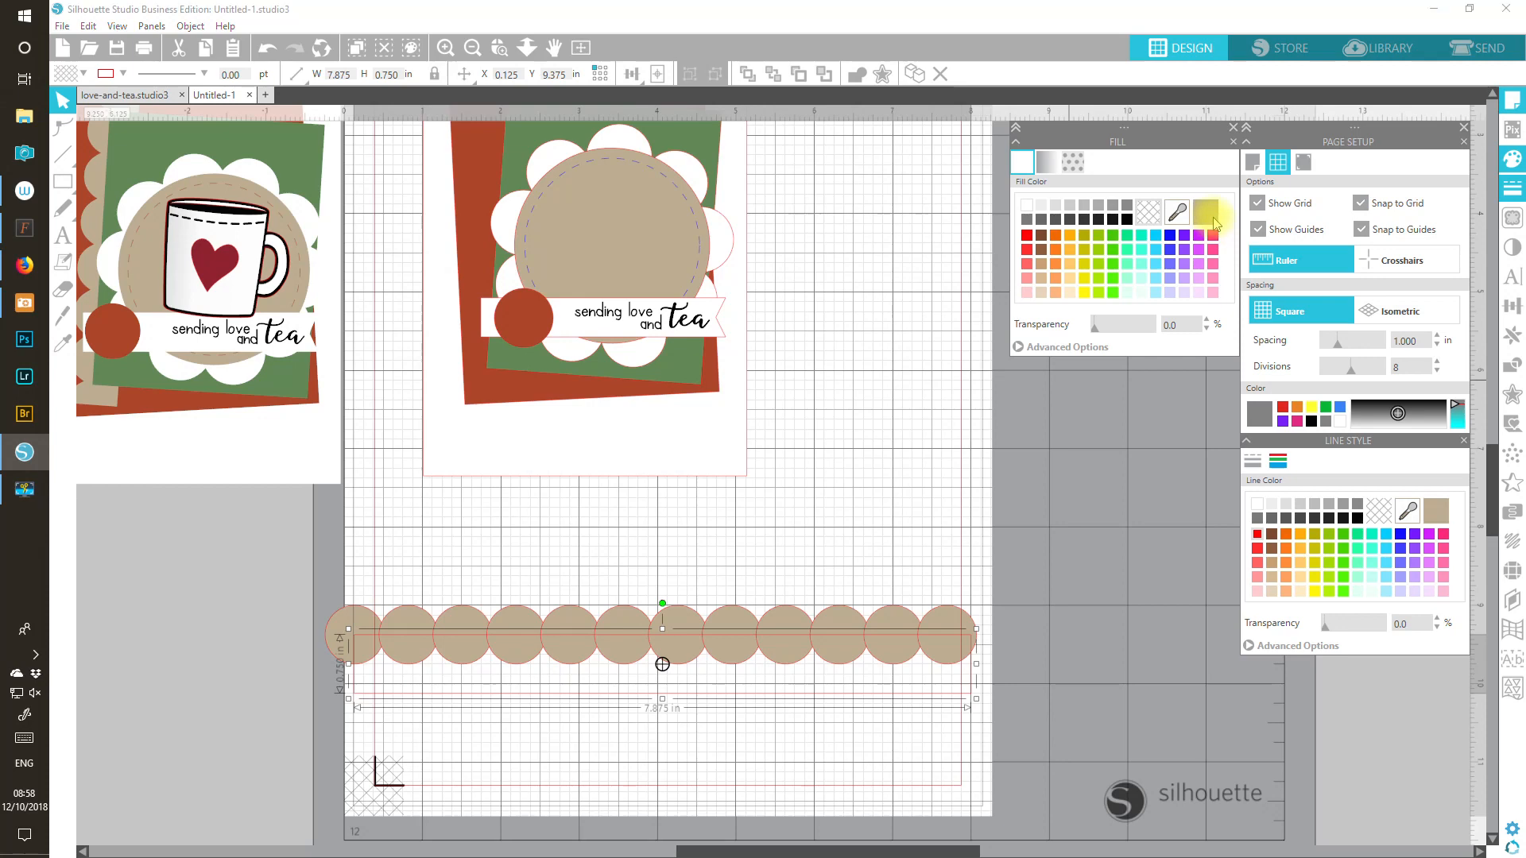
pyautogui.moveTo(511, 542); pyautogui.dragTo(940, 725)
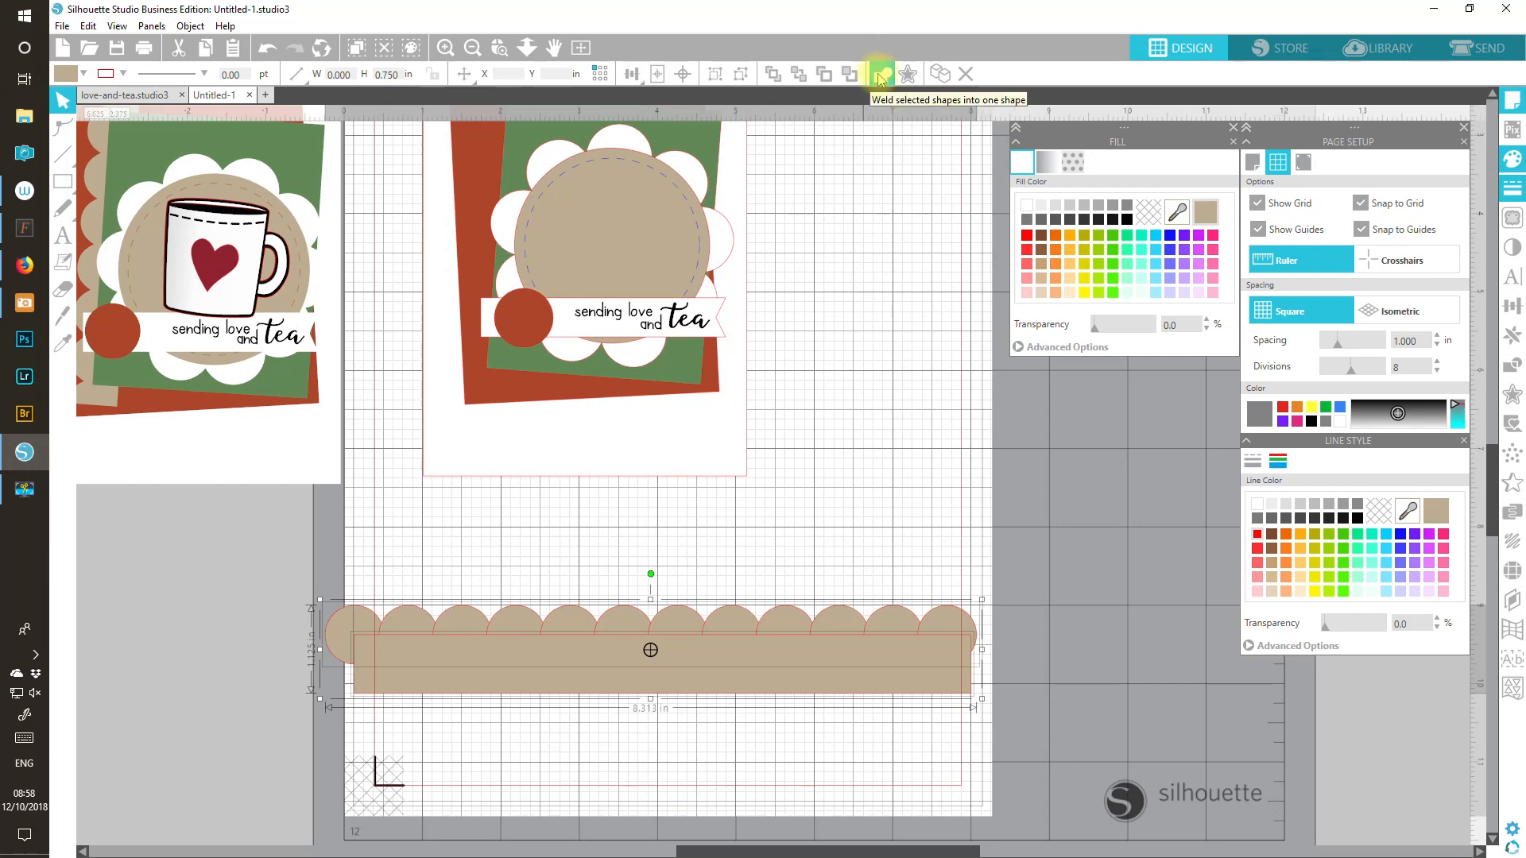
pyautogui.click(879, 74)
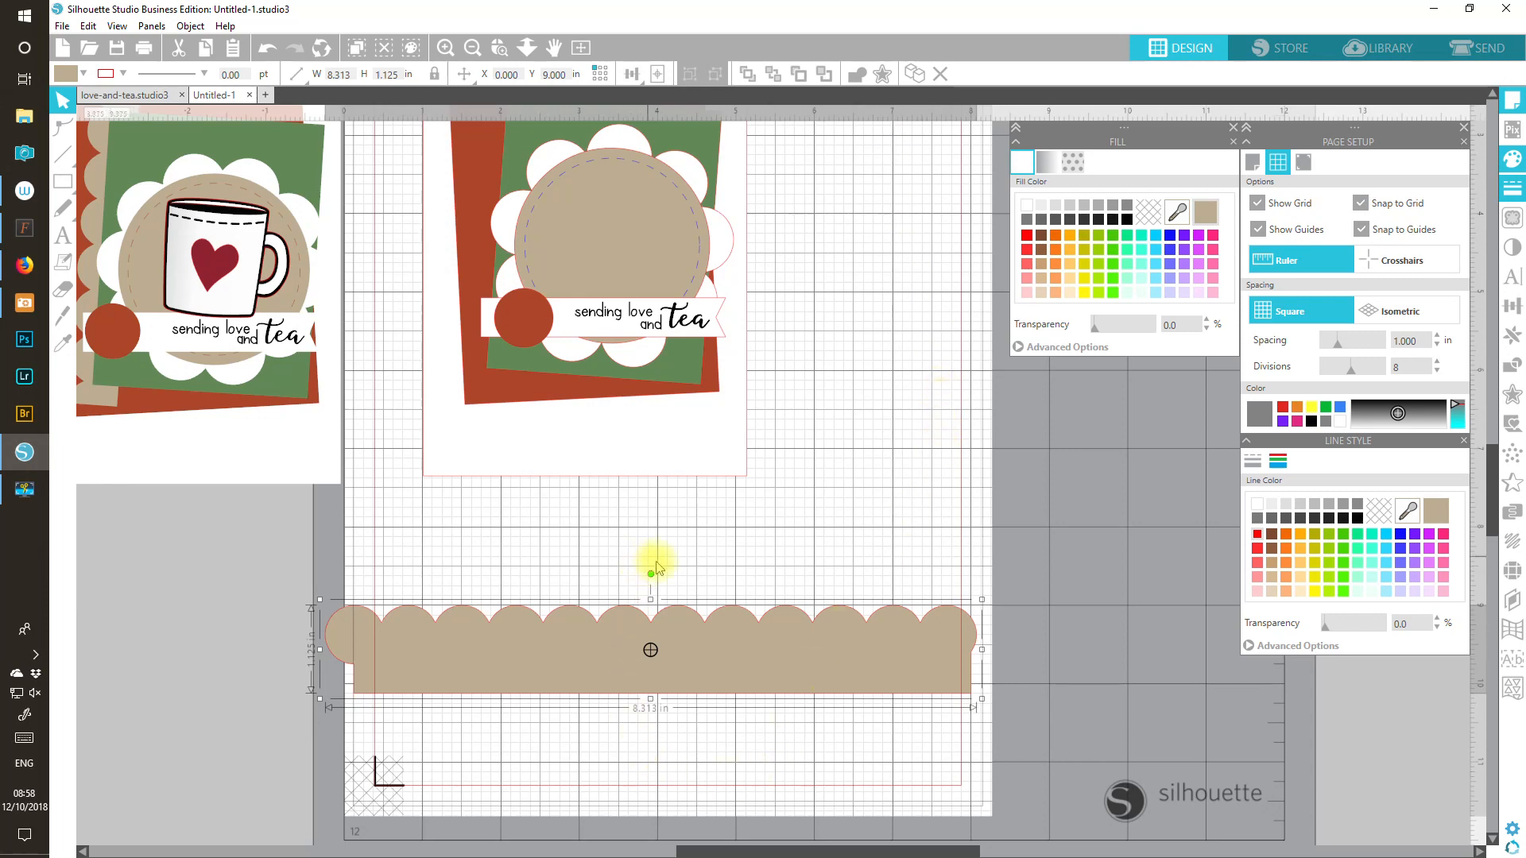
# Step: Rotate the welded scalloped strip to vertical with its scallops facing left, and move it clear of the card layers on their left side
pyautogui.moveTo(651, 572); pyautogui.dragTo(558, 643)
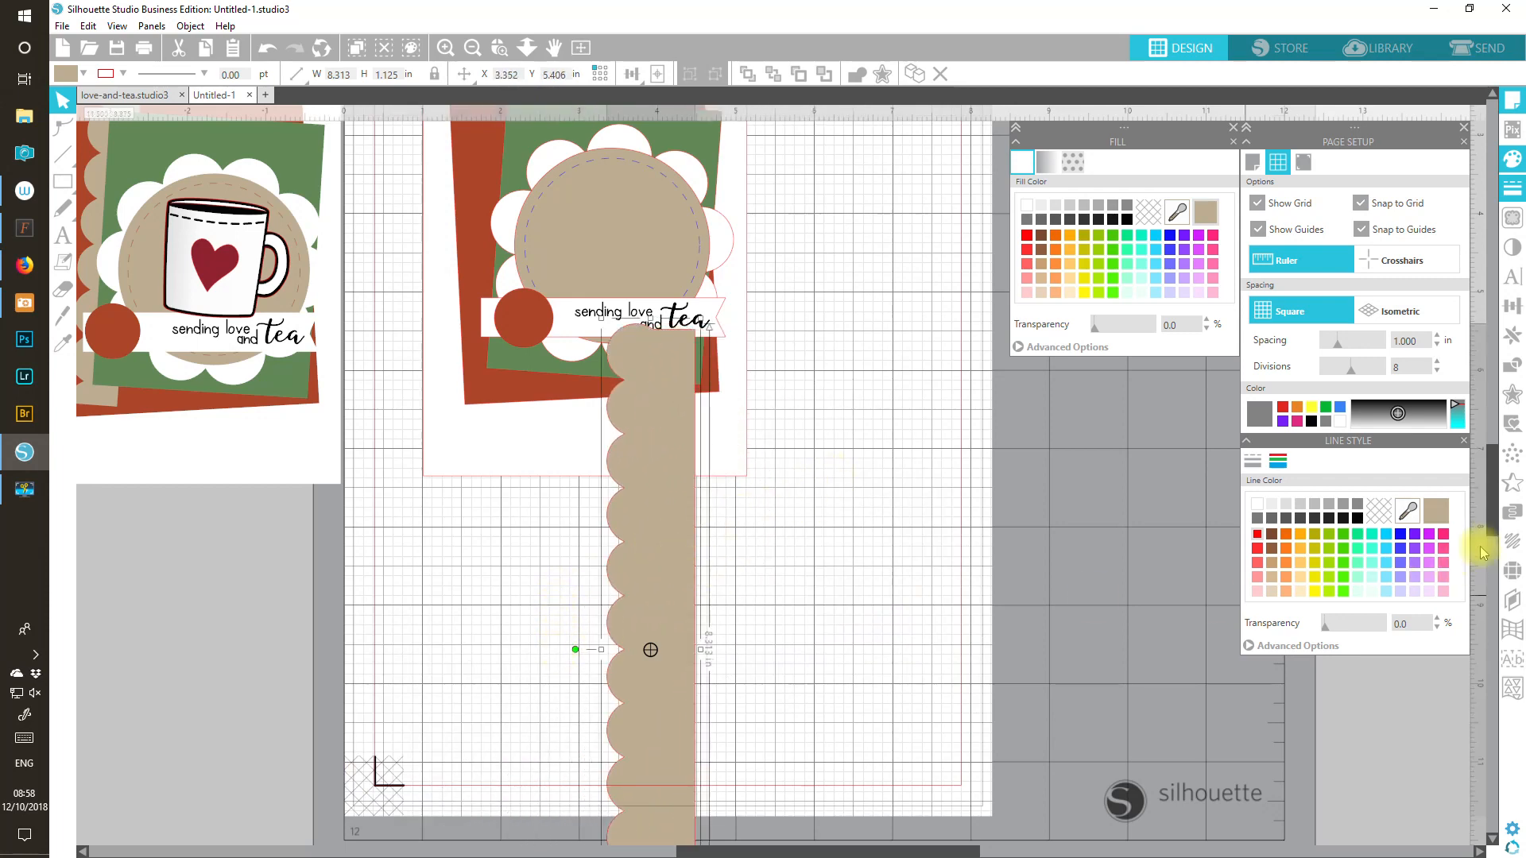
pyautogui.scroll(3, 1494, 443)
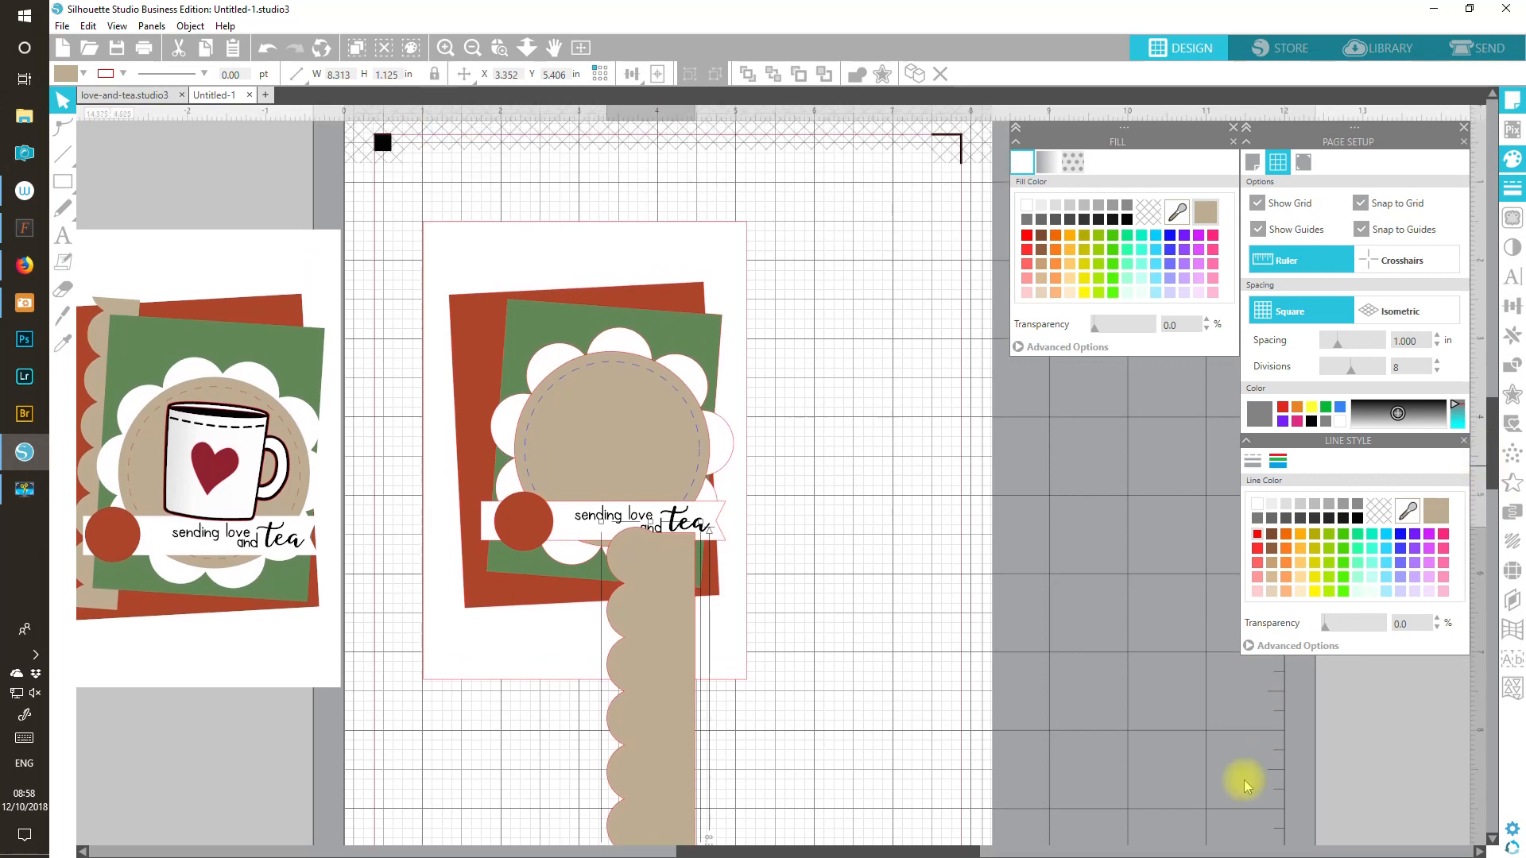
pyautogui.moveTo(674, 776); pyautogui.dragTo(425, 759)
pyautogui.moveTo(391, 162); pyautogui.dragTo(841, 579)
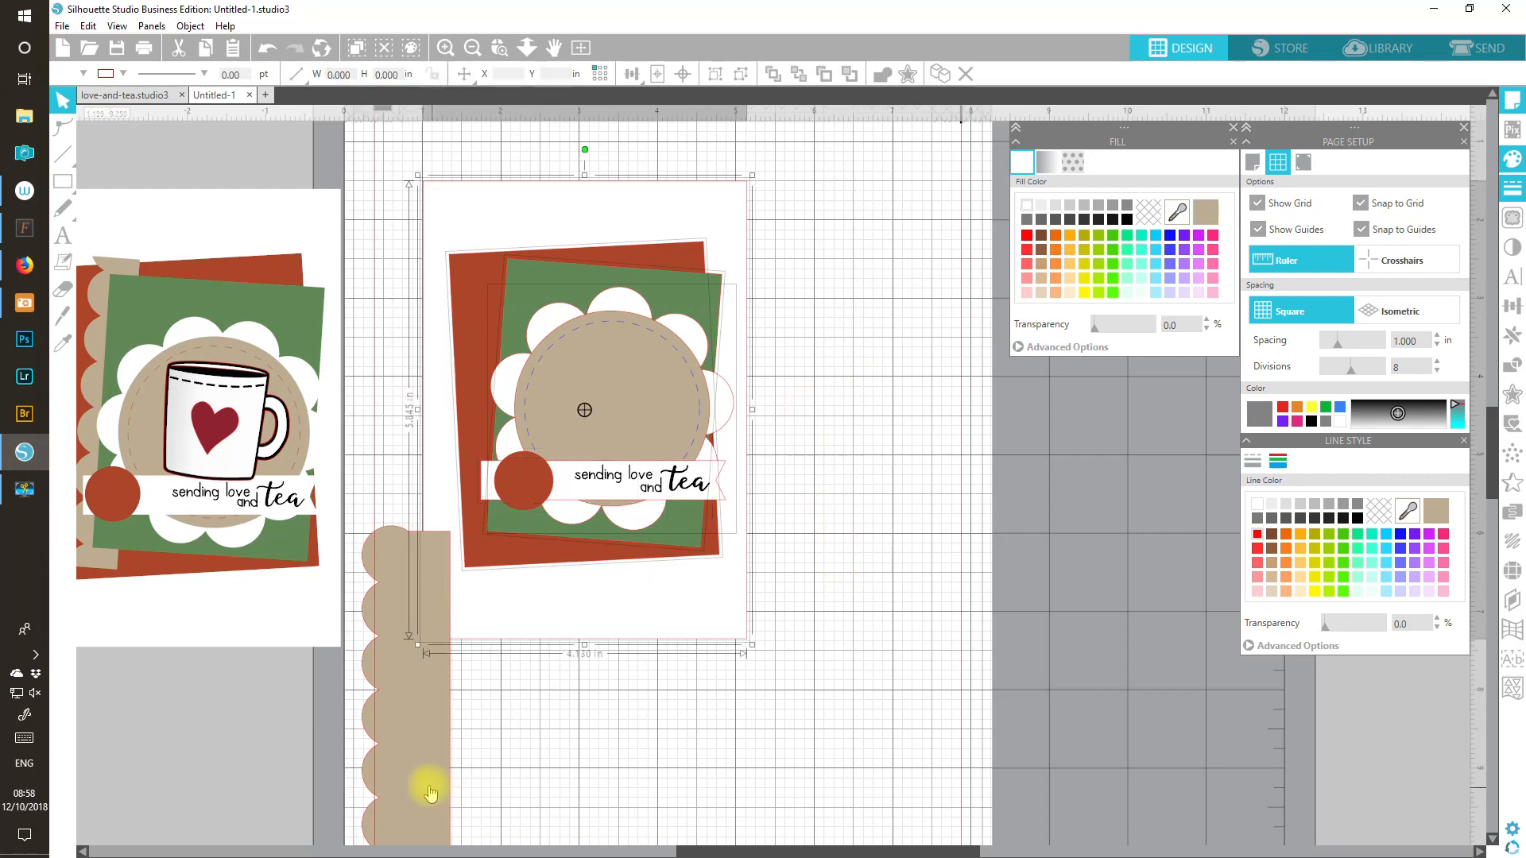
pyautogui.moveTo(426, 790); pyautogui.dragTo(355, 782)
# Step: Shift all the card layers right together and place the vertical scalloped strip in the free space just left of the card
pyautogui.moveTo(398, 173); pyautogui.dragTo(871, 723)
pyautogui.moveTo(725, 572); pyautogui.dragTo(843, 572)
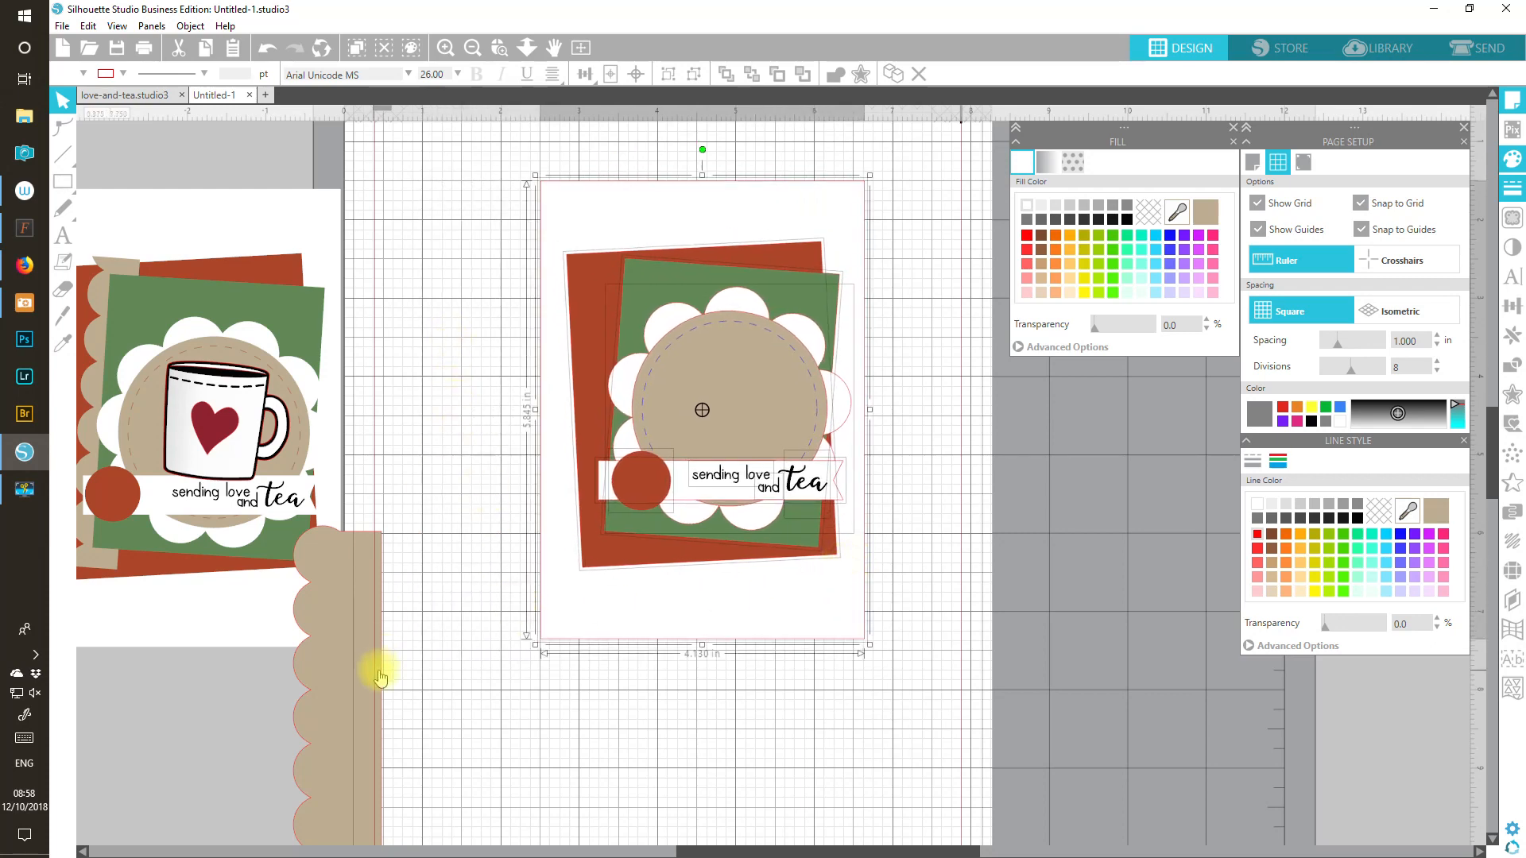
pyautogui.moveTo(382, 698); pyautogui.dragTo(512, 336)
pyautogui.click(408, 599)
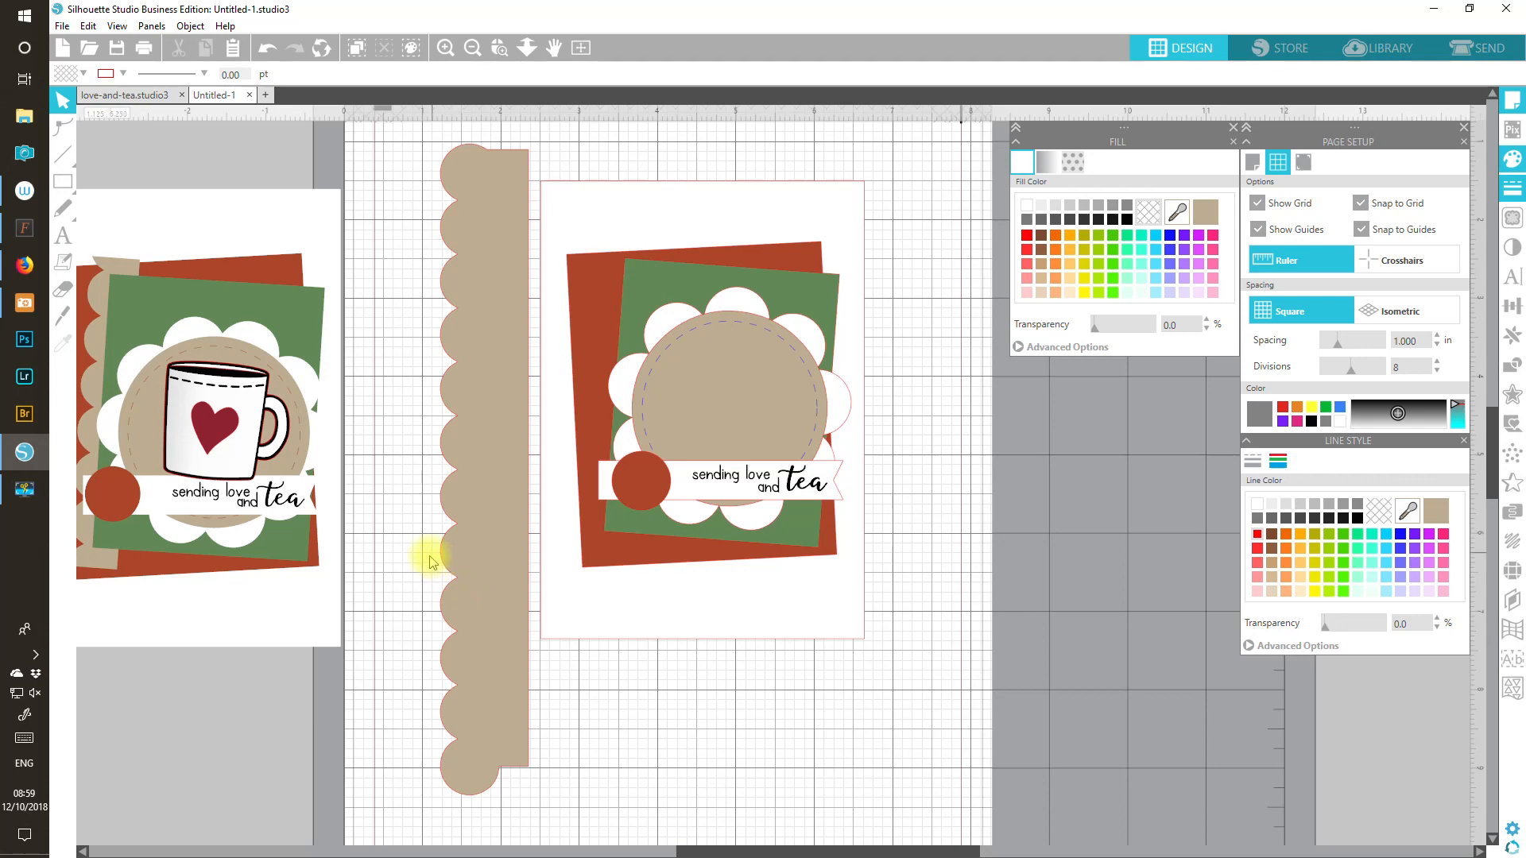
# Step: Draw a rectangle about 1.5 in wide and 4.875 in tall over the strip's middle and crop the strip to it
pyautogui.click(70, 180)
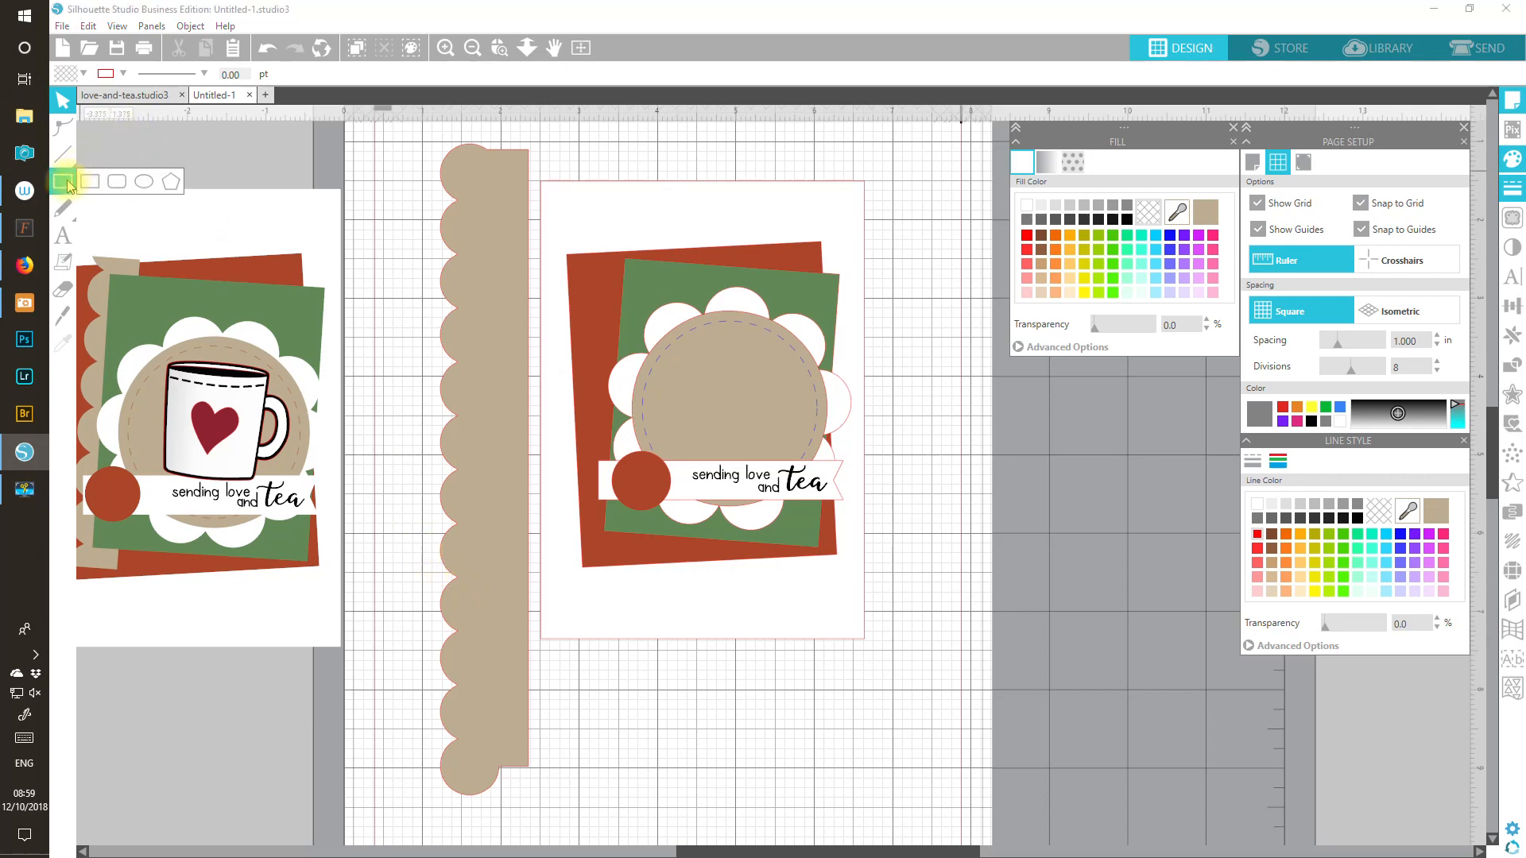
pyautogui.click(93, 184)
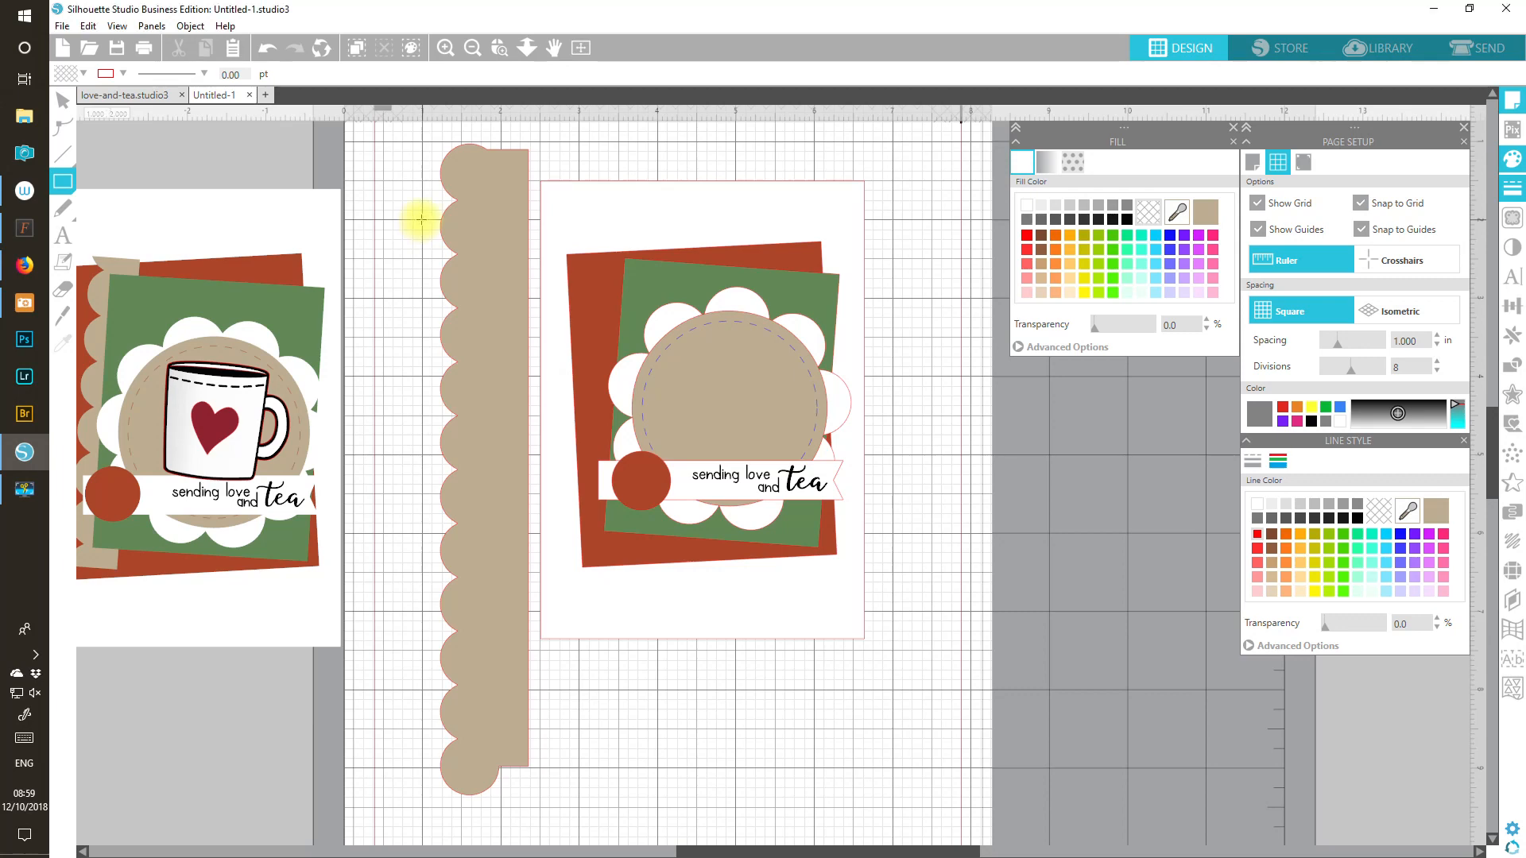
pyautogui.moveTo(420, 220); pyautogui.dragTo(533, 601)
pyautogui.click(453, 231)
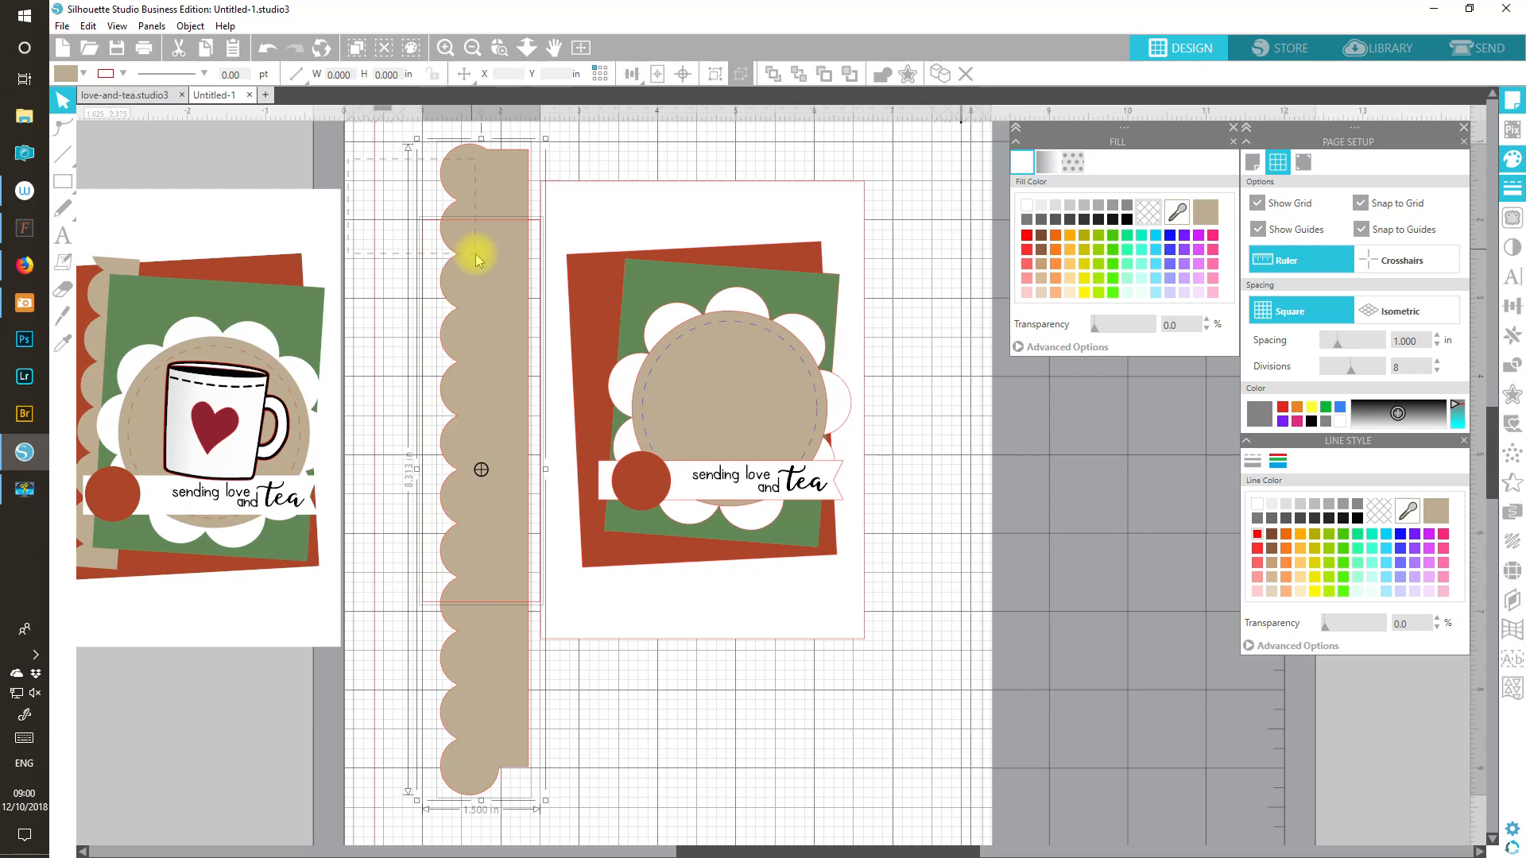
pyautogui.click(1512, 364)
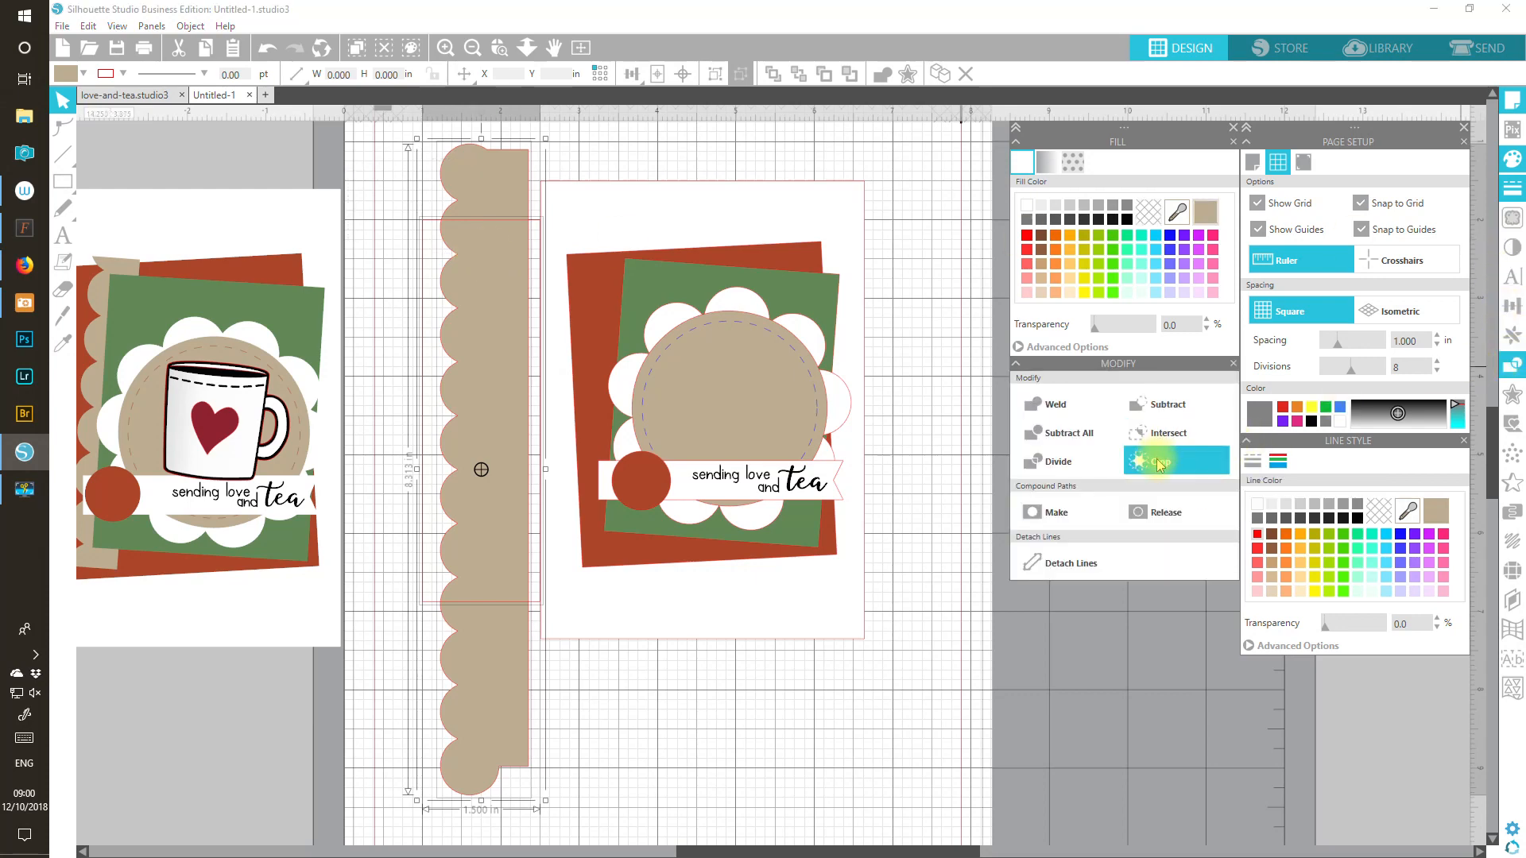
pyautogui.click(1159, 463)
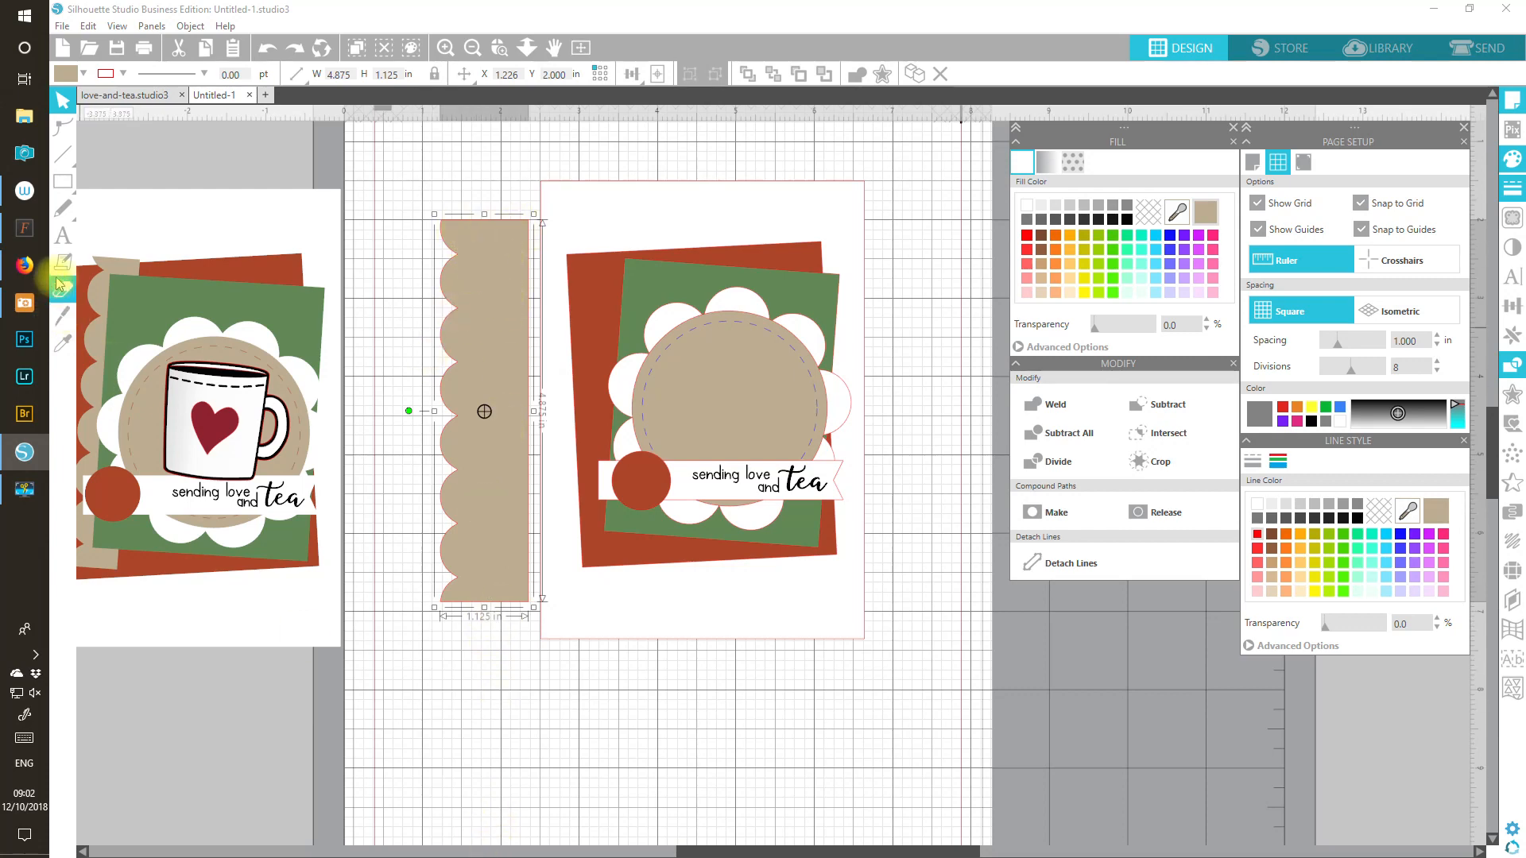
# Step: Draw a 1.125 by 5.5 in rectangle over the strip's scalloped side and crop the strip to it, trimming its straight edge
pyautogui.click(91, 183)
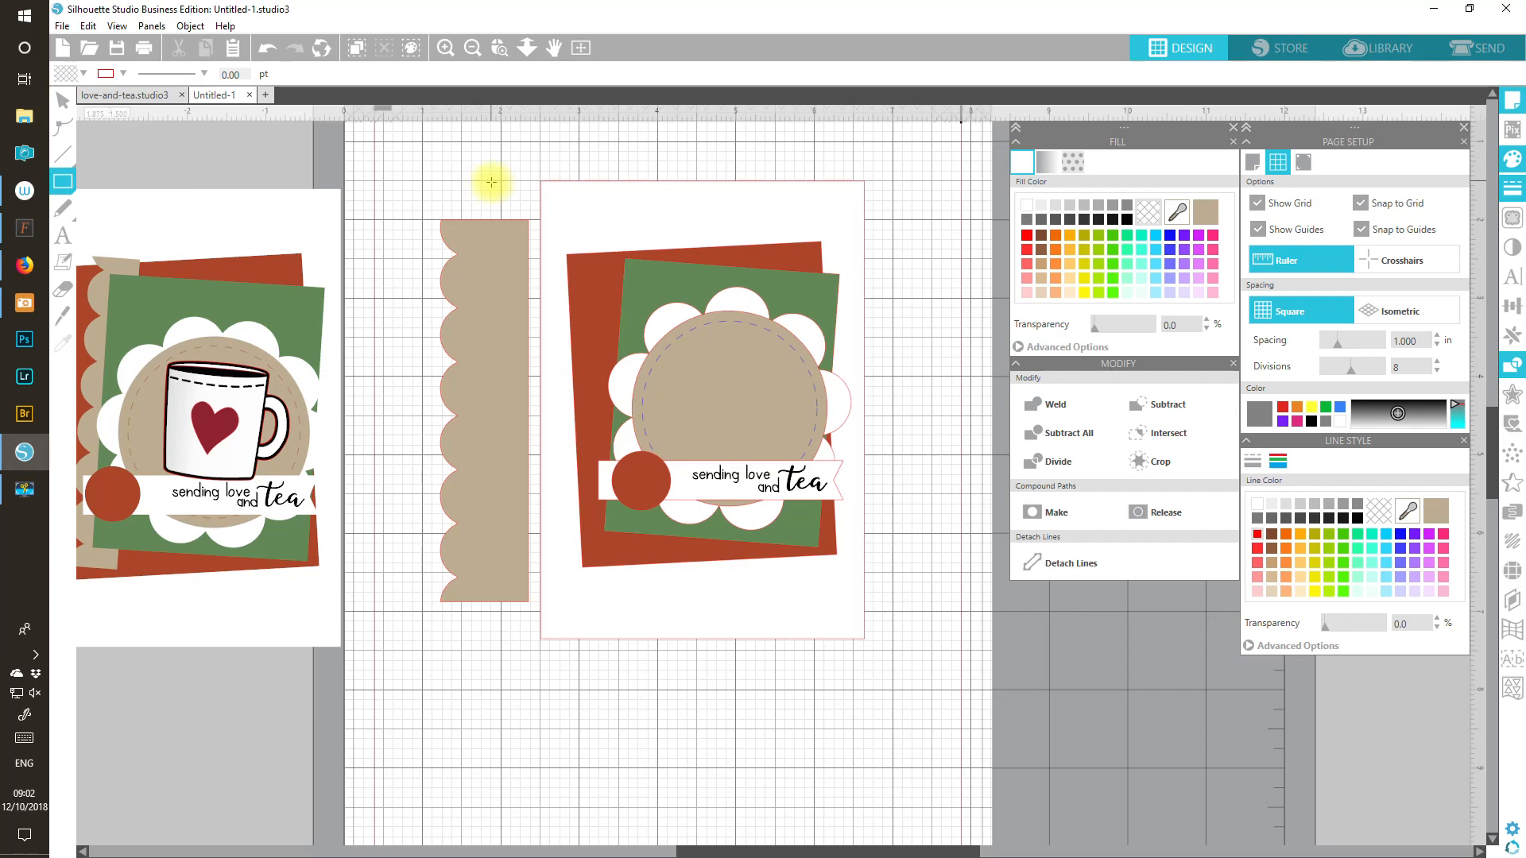
pyautogui.moveTo(413, 191); pyautogui.dragTo(502, 621)
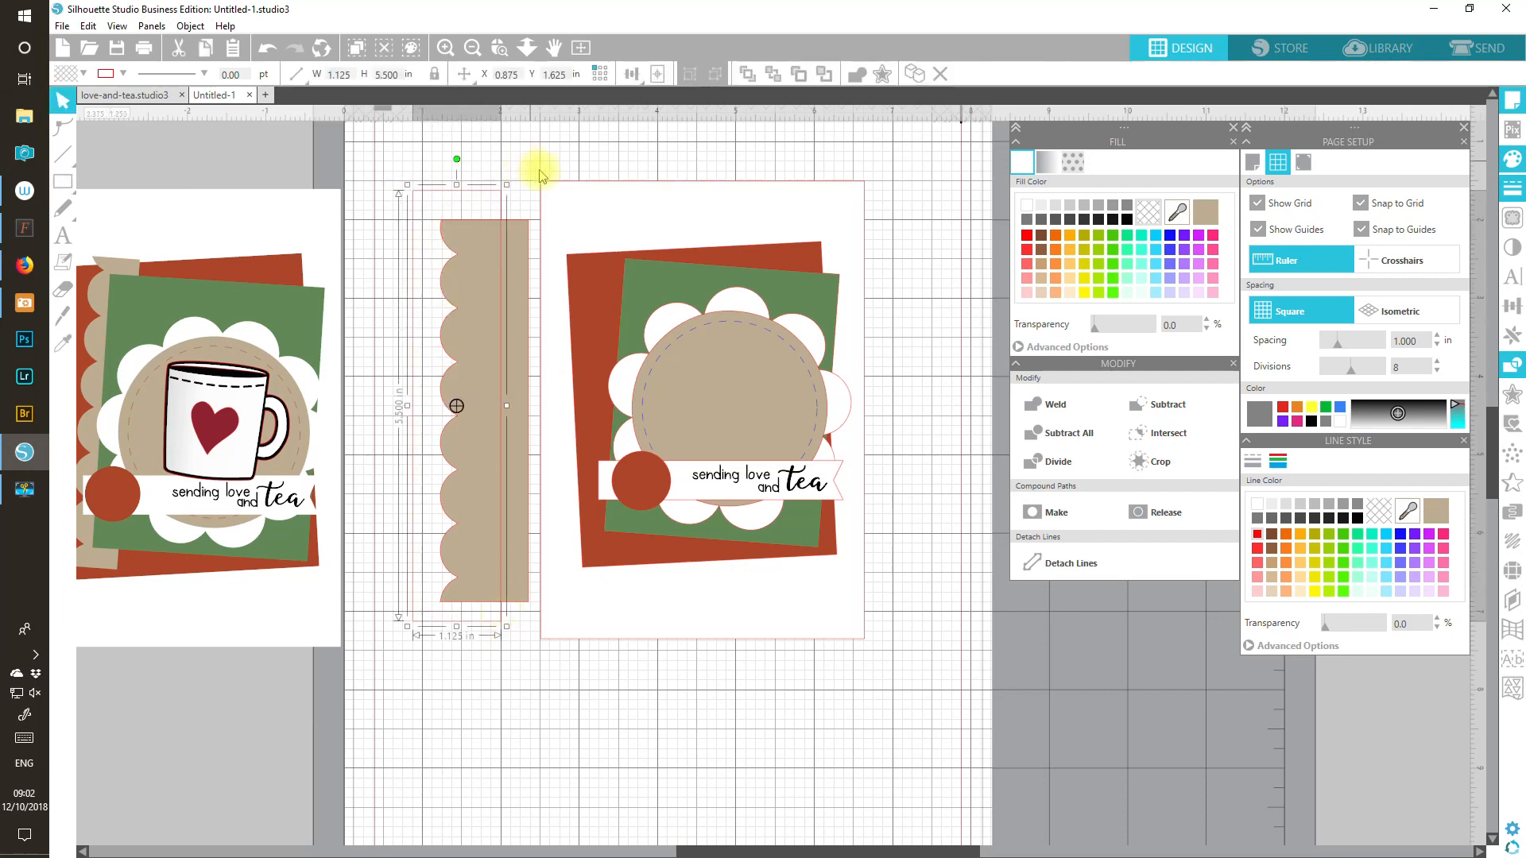
pyautogui.moveTo(375, 163); pyautogui.dragTo(491, 269)
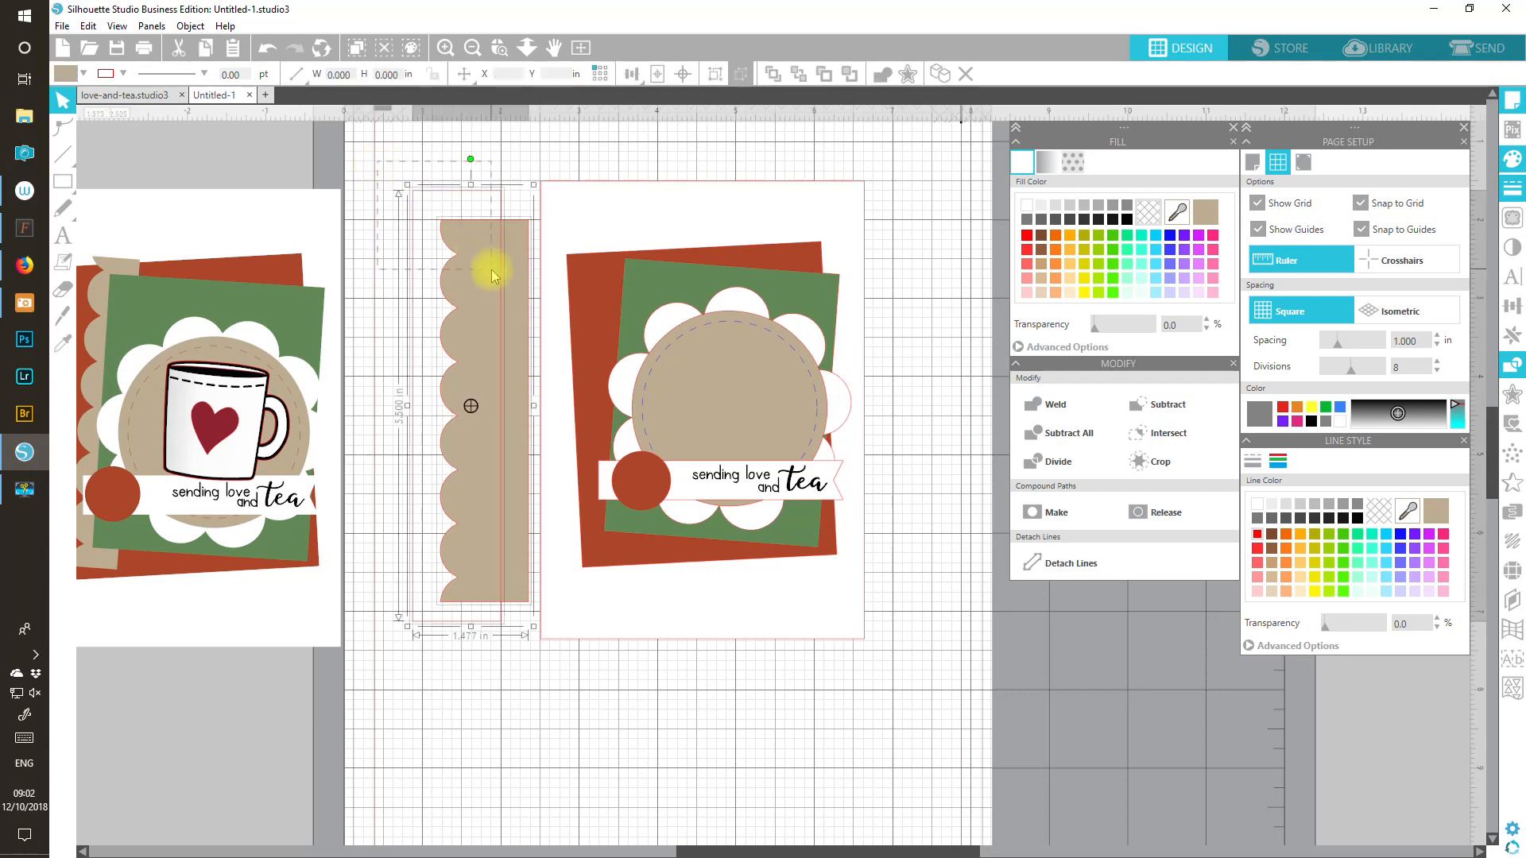
pyautogui.click(1156, 461)
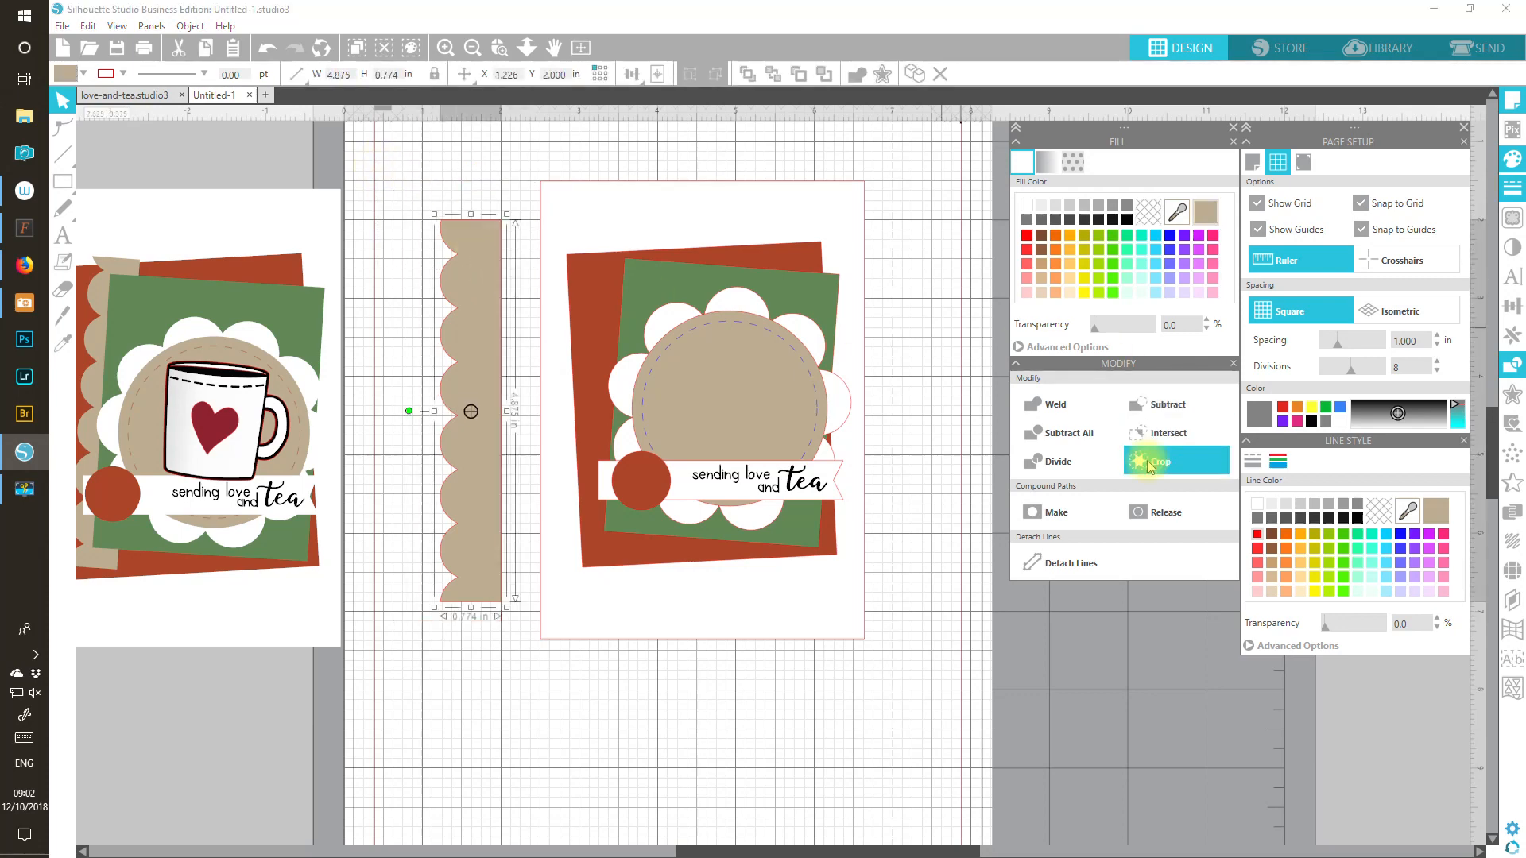
# Step: Nudge the cropped strip and try narrowing it to 0.375 in from its straight edge, undoing the narrowing
pyautogui.moveTo(467, 320)
pyautogui.mouseDown()
pyautogui.moveTo(610, 340)
pyautogui.moveTo(451, 333)
pyautogui.mouseUp()
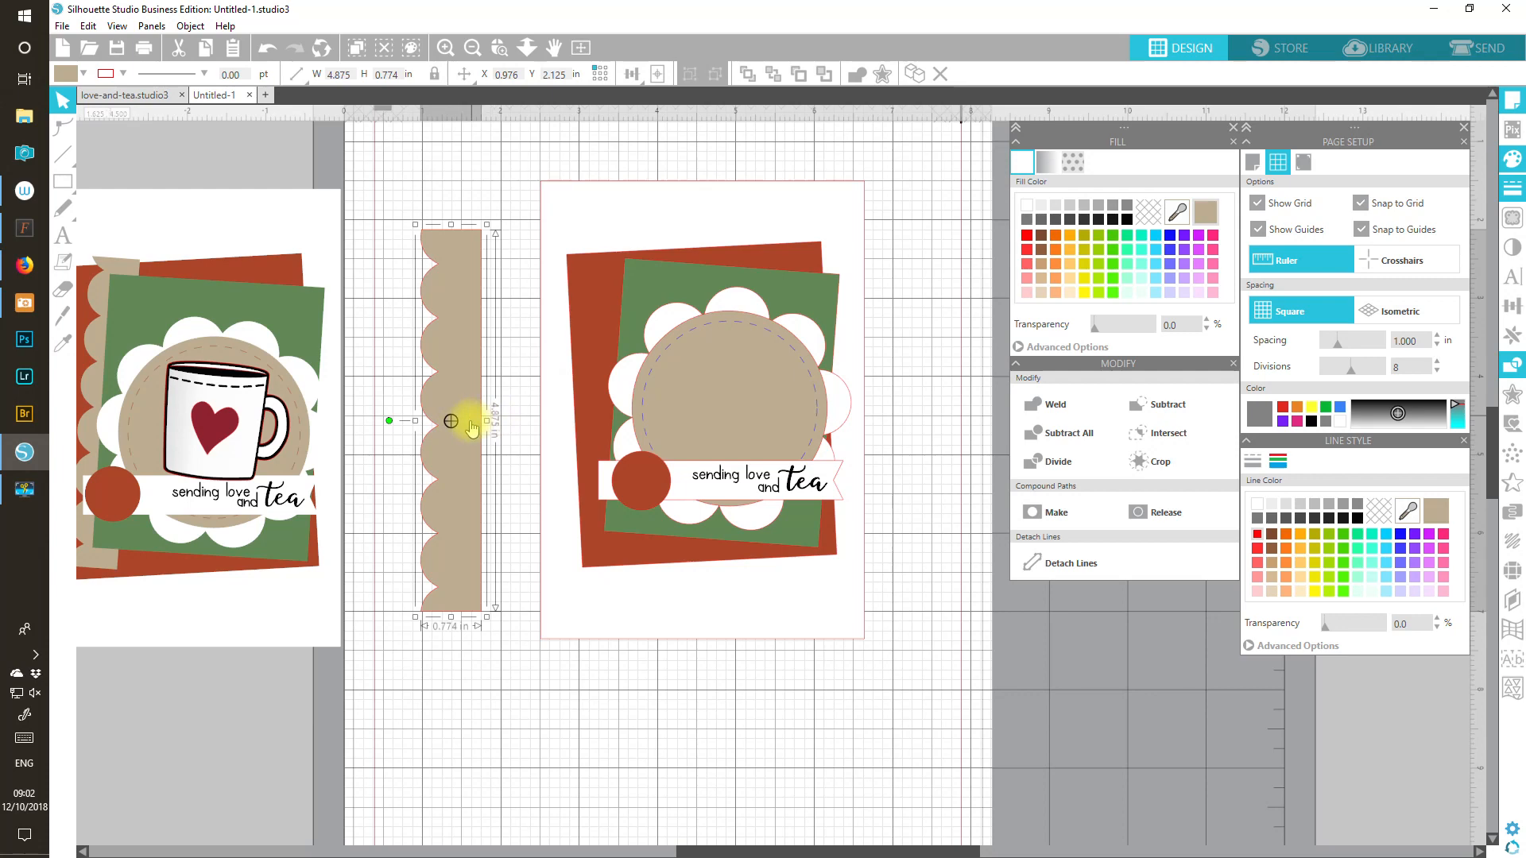
pyautogui.moveTo(486, 421); pyautogui.dragTo(451, 416)
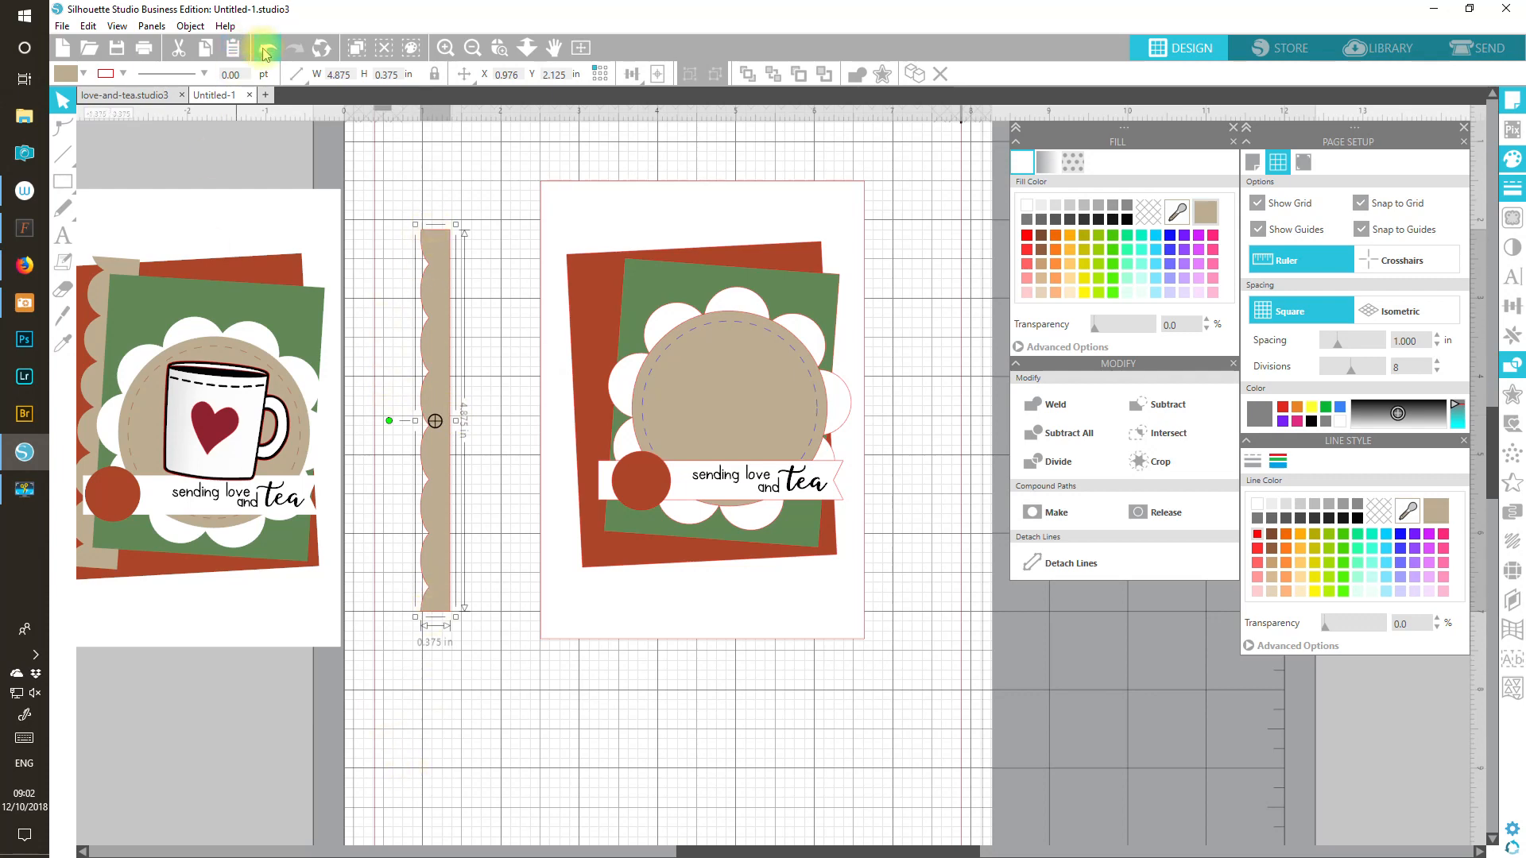
pyautogui.click(266, 51)
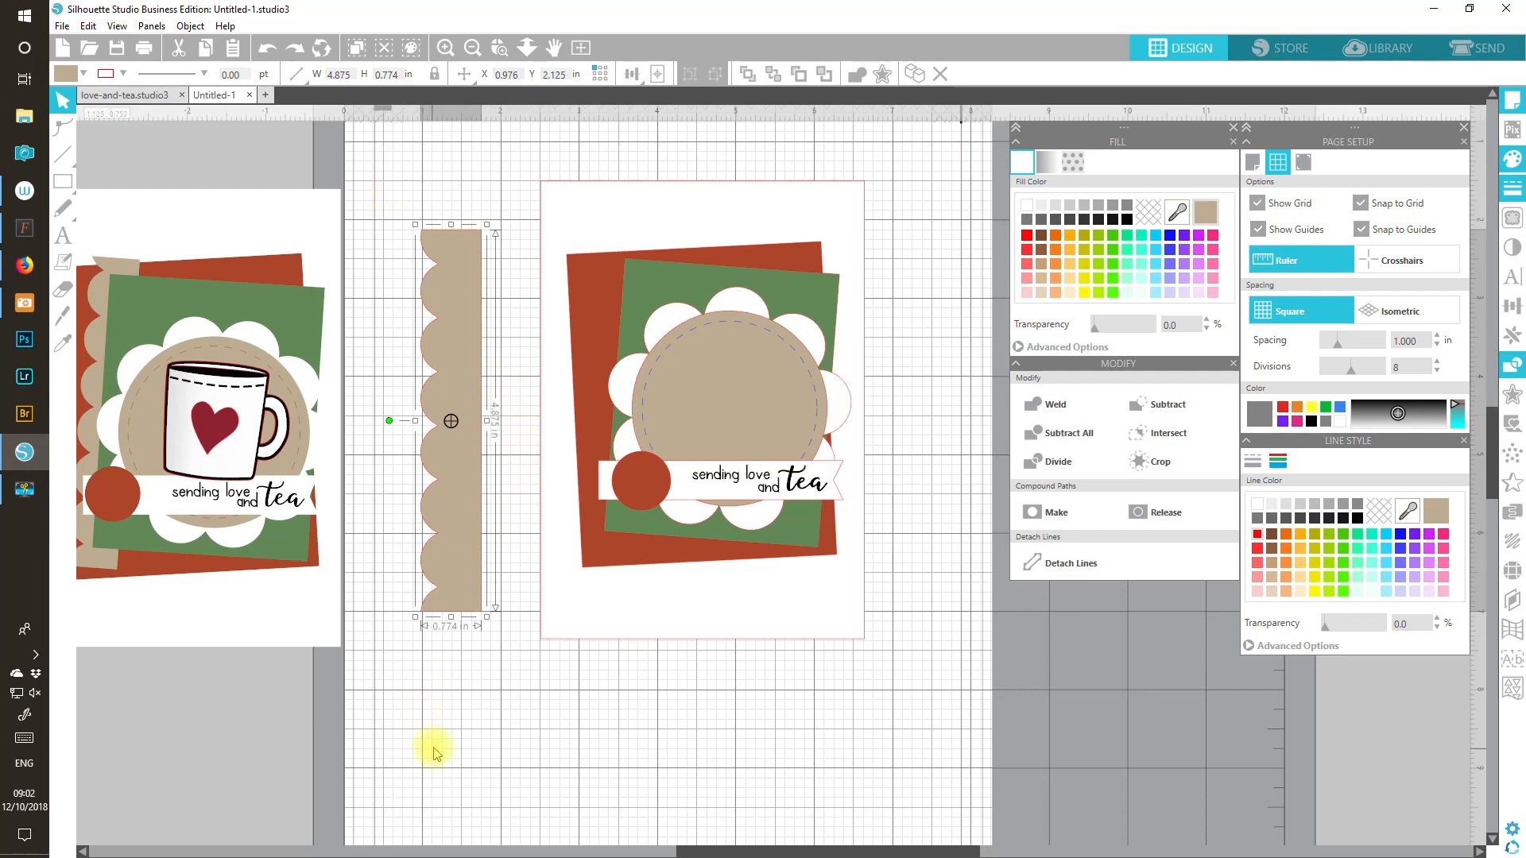
# Step: Move the scalloped strip onto the card's left side and send it backward until it sits between the green and red panels
pyautogui.moveTo(457, 288); pyautogui.dragTo(621, 297)
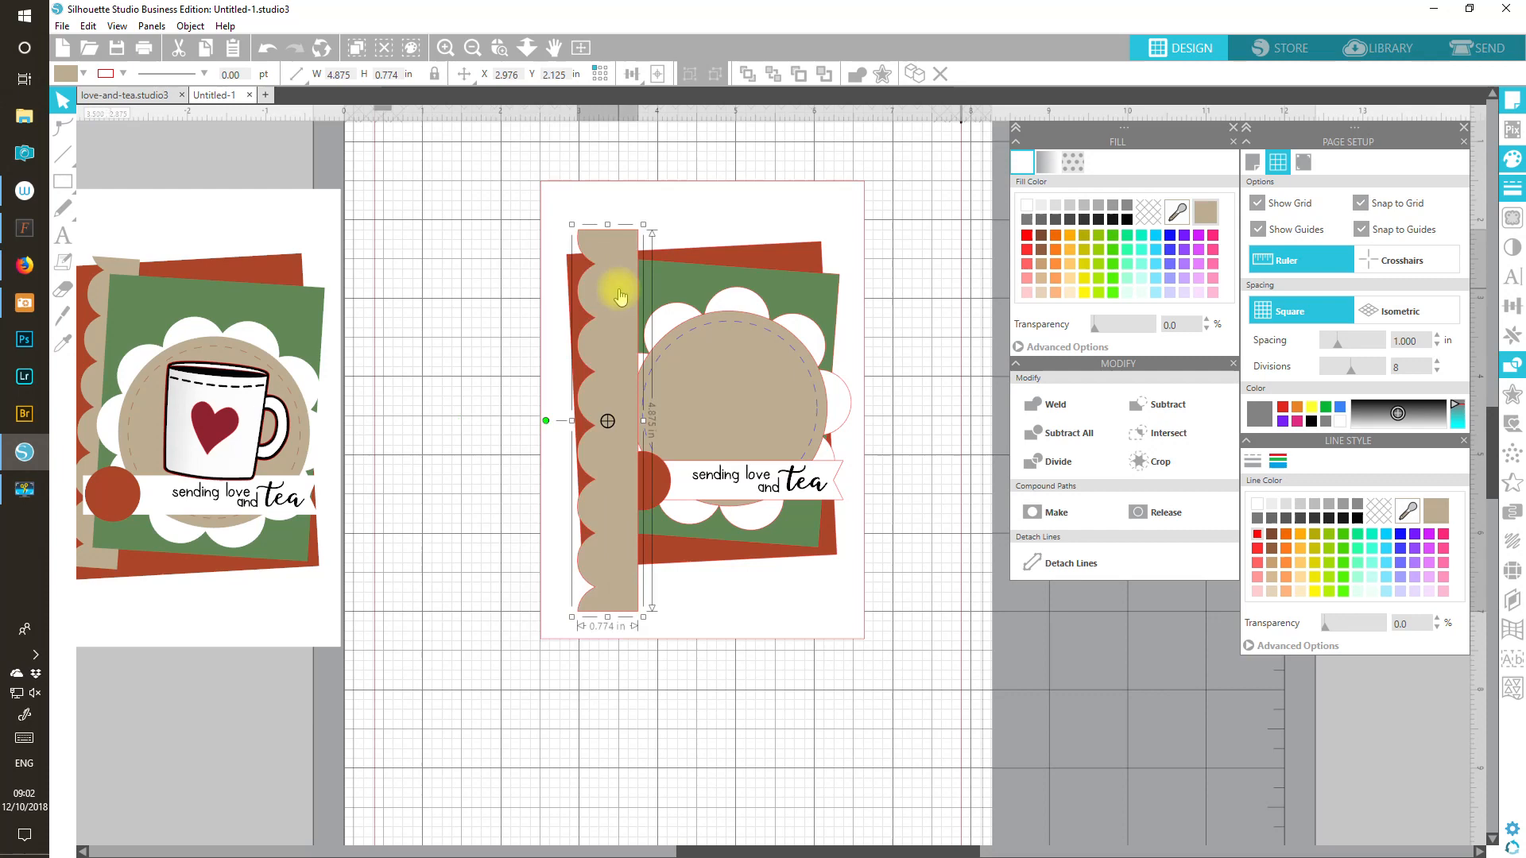
pyautogui.click(827, 74)
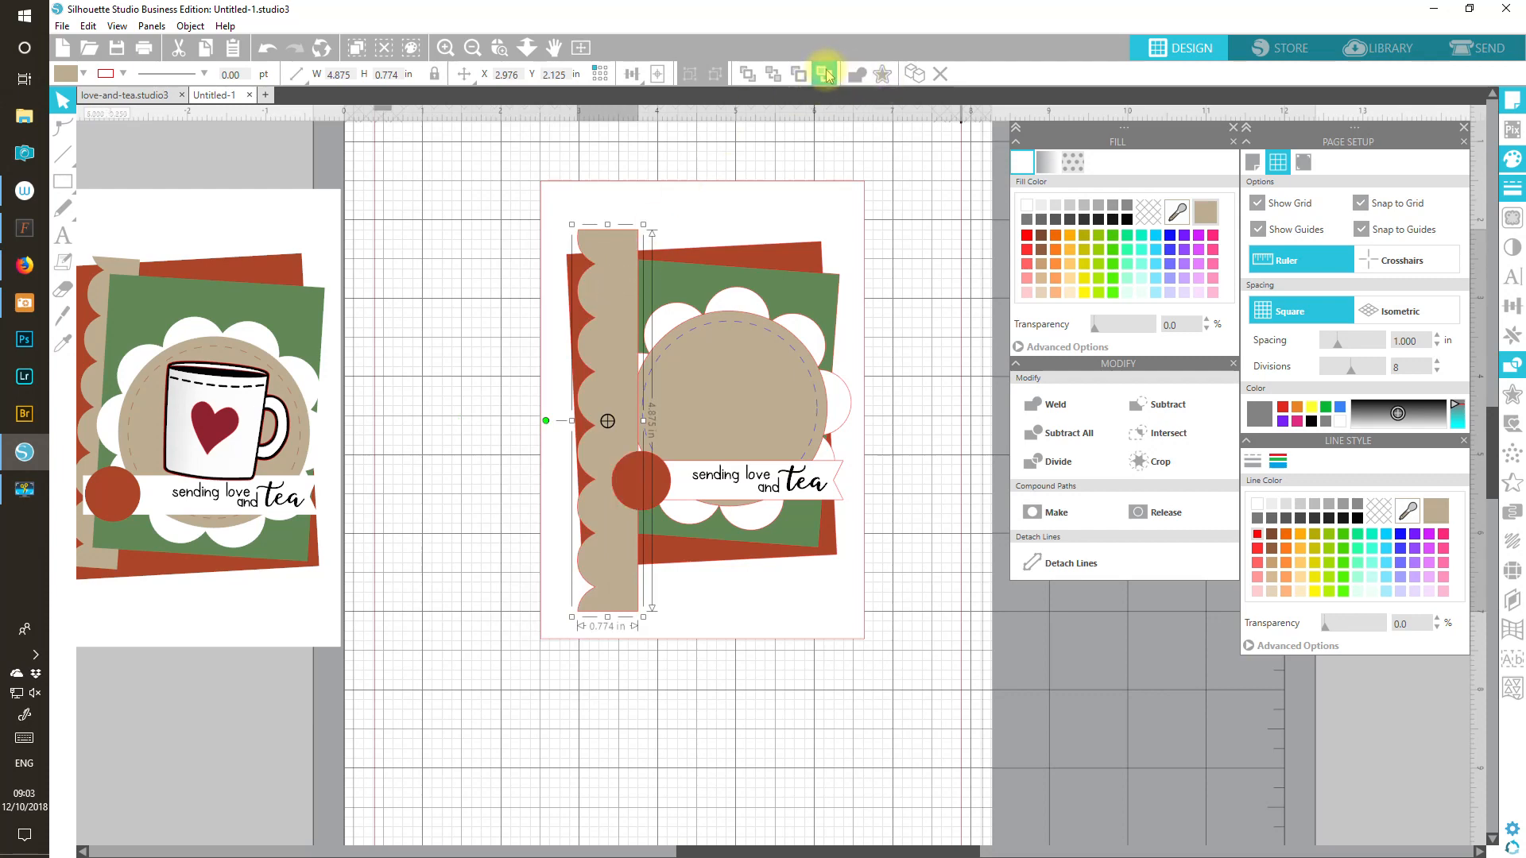
pyautogui.click(826, 74)
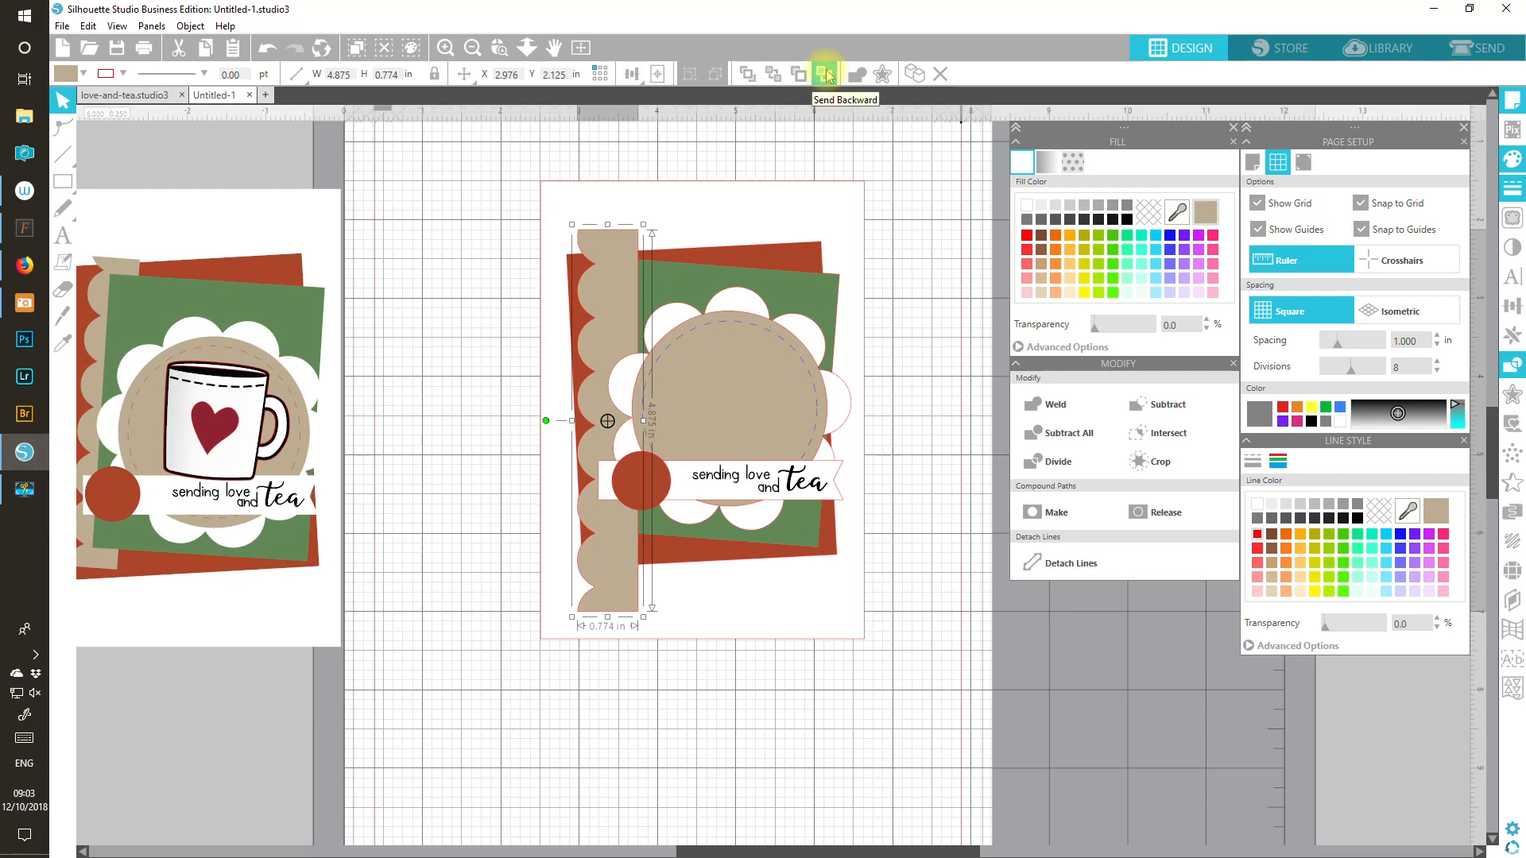
pyautogui.click(826, 74)
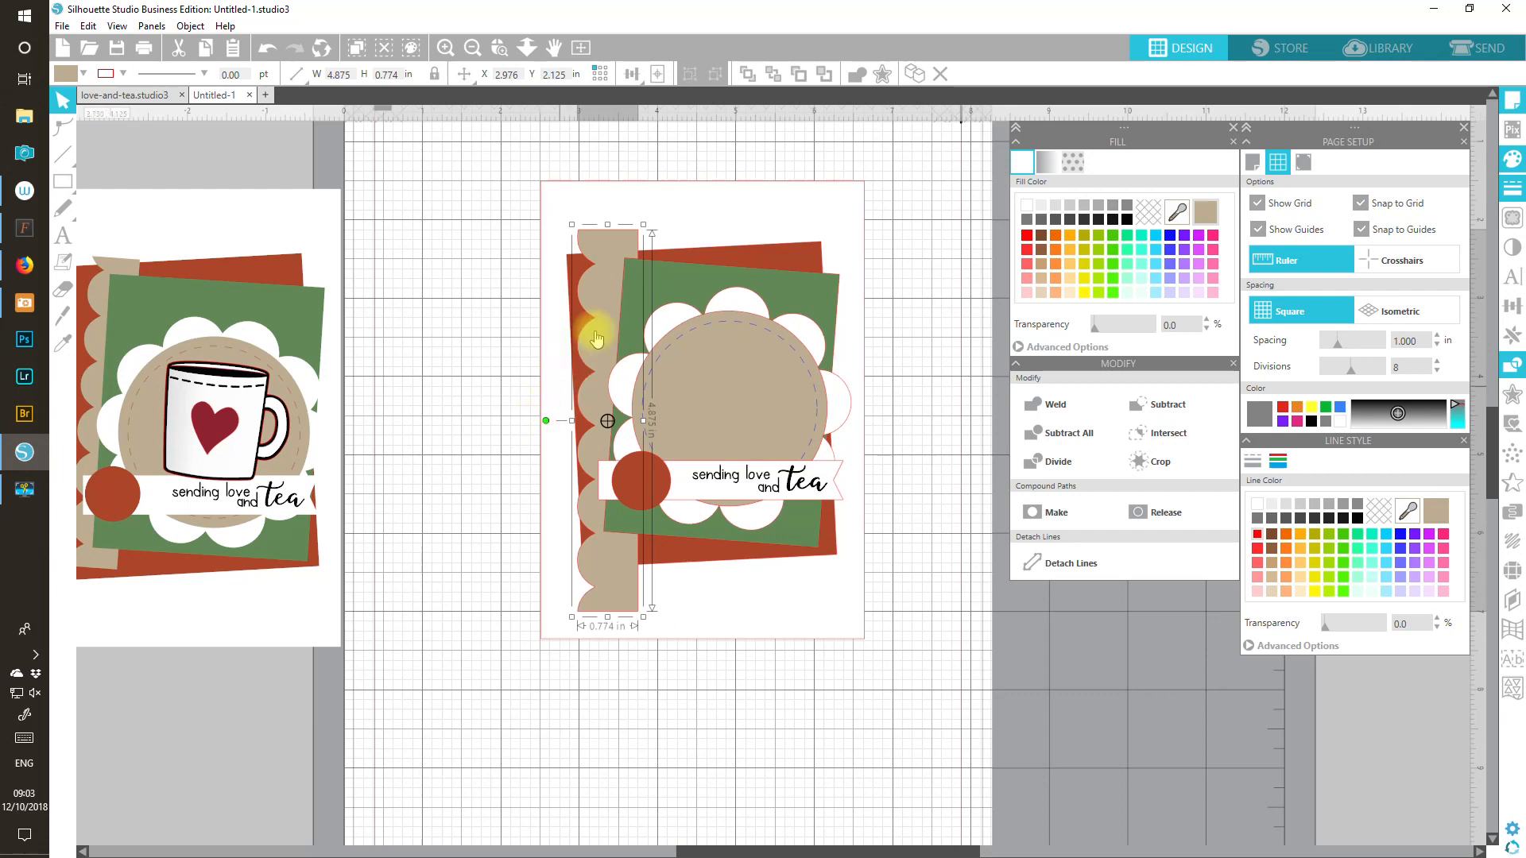
# Step: Tilt the strip slightly clockwise along the card's left edge and scale it proportionally to about 4.07 by 0.65 in to fit the card's height
pyautogui.moveTo(600, 293); pyautogui.dragTo(600, 279)
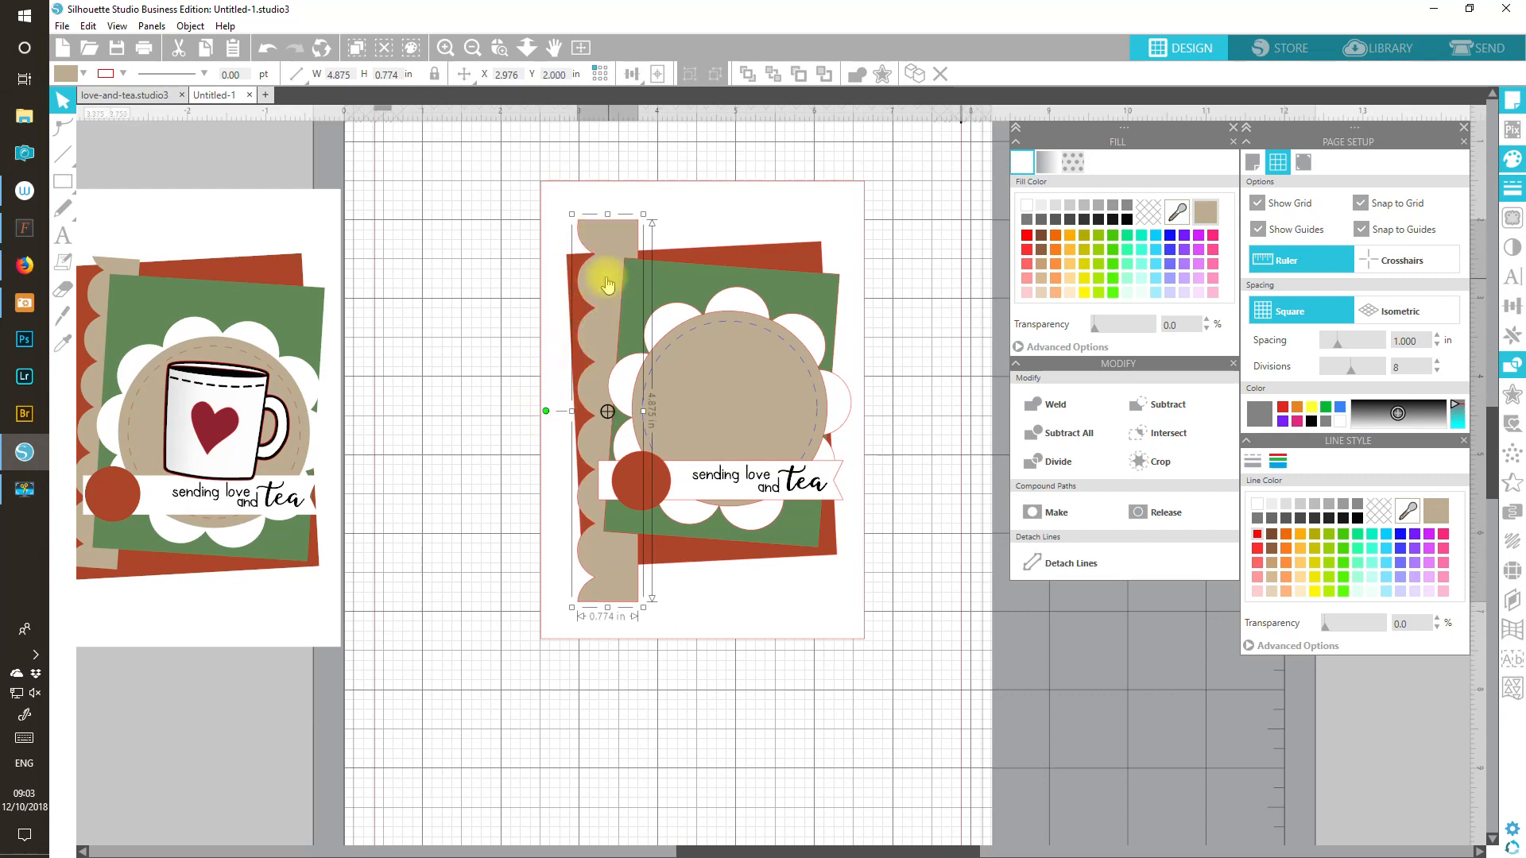
pyautogui.moveTo(547, 411); pyautogui.dragTo(548, 406)
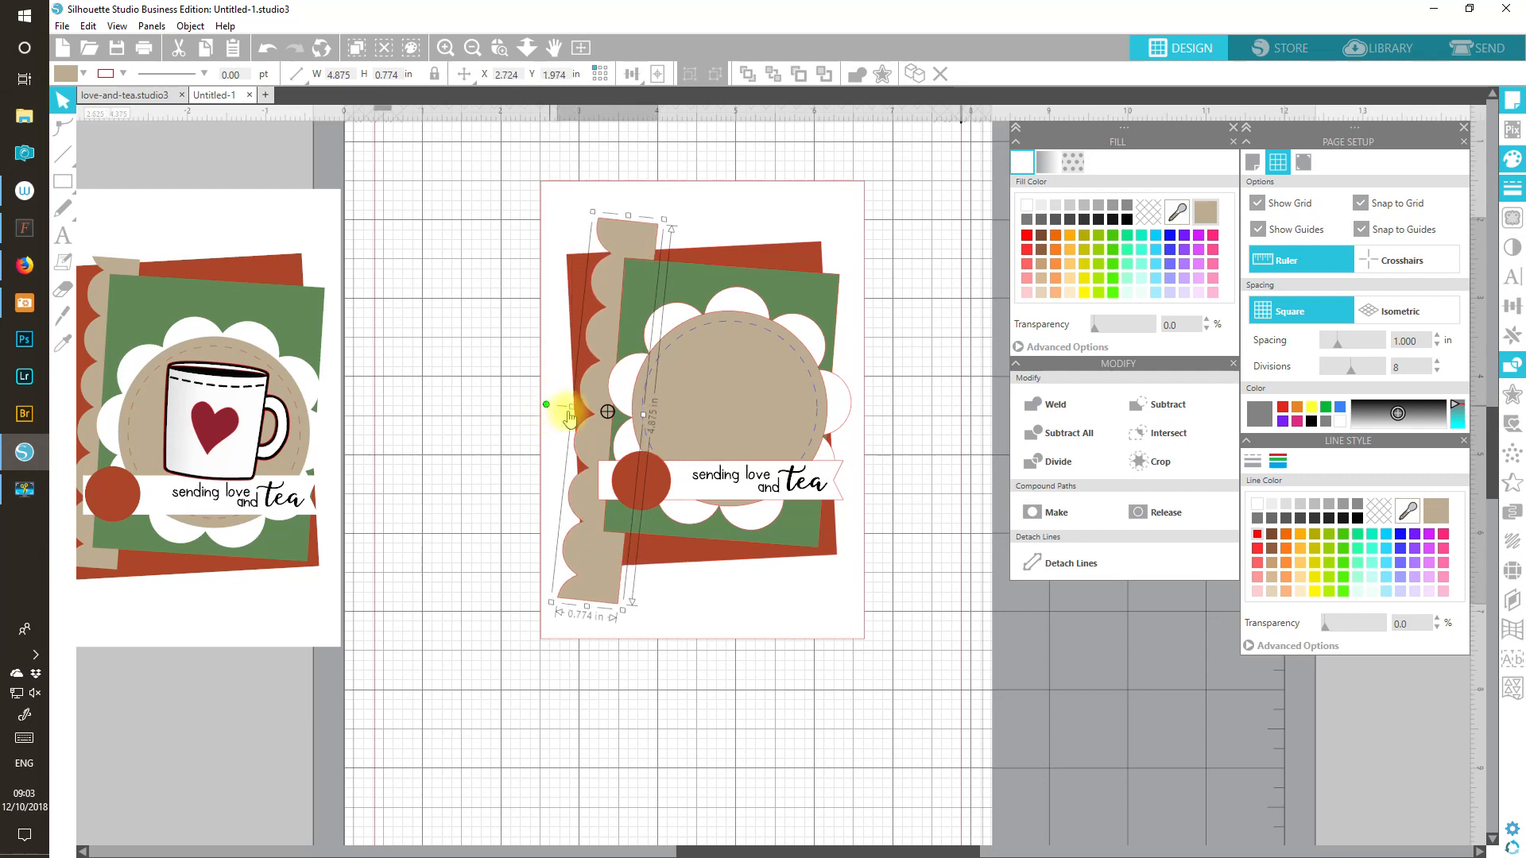
pyautogui.moveTo(596, 538); pyautogui.dragTo(605, 552)
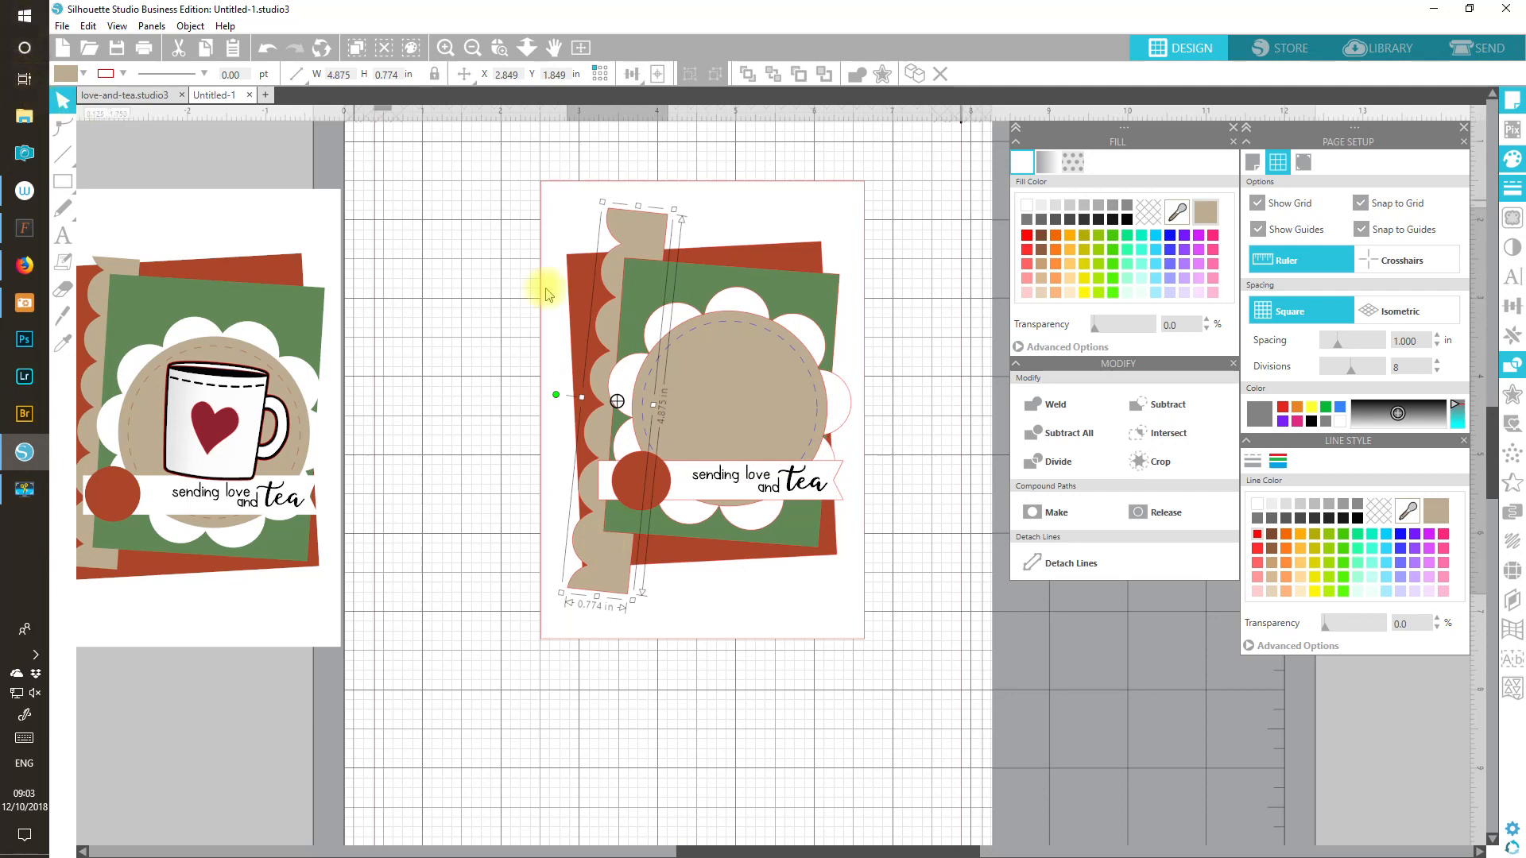
pyautogui.moveTo(633, 599); pyautogui.dragTo(634, 569)
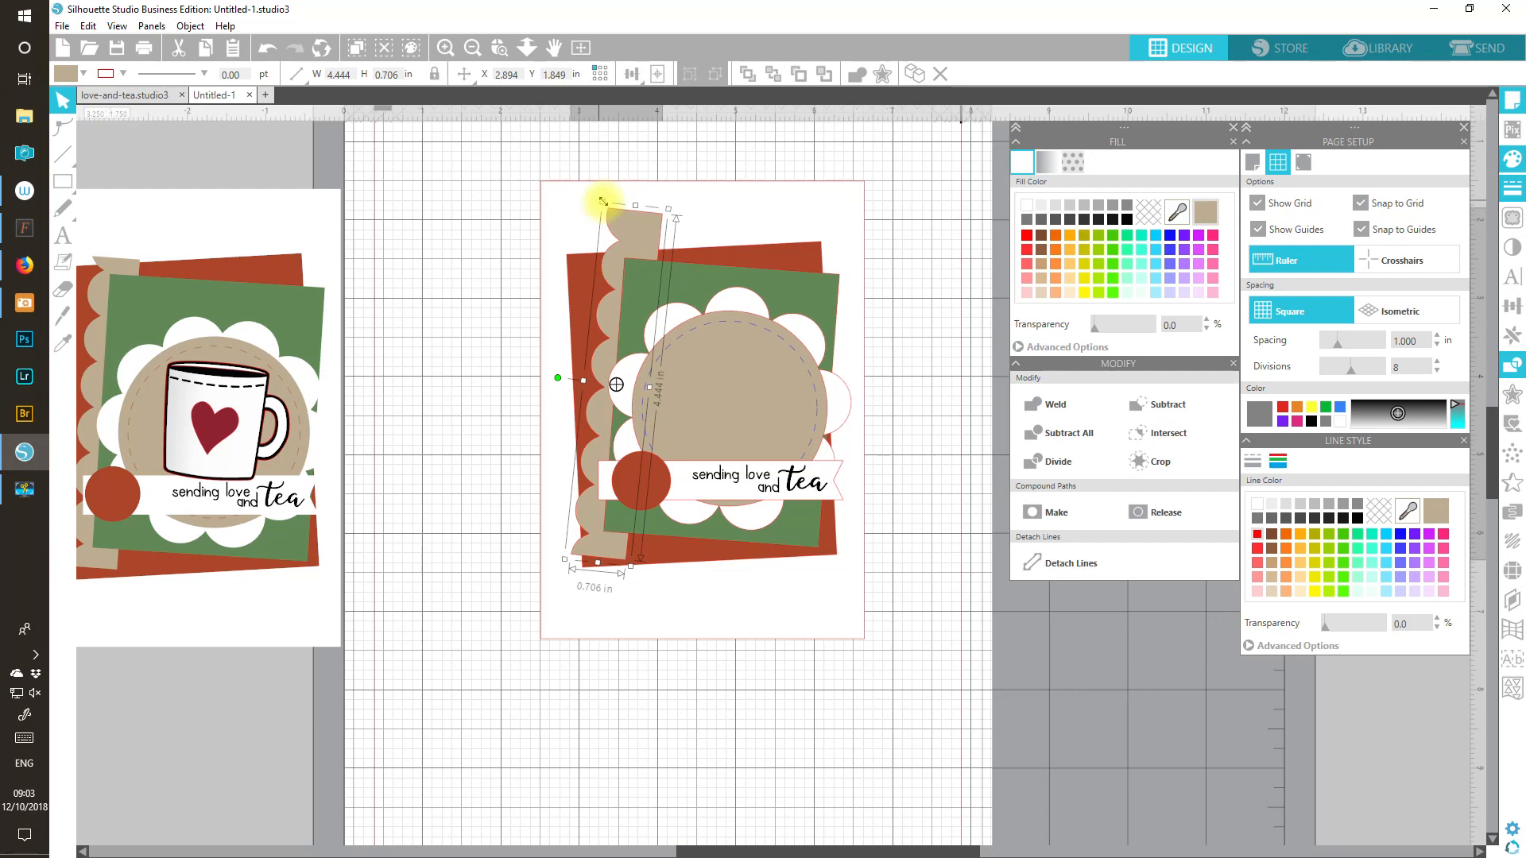
pyautogui.moveTo(603, 201); pyautogui.dragTo(613, 228)
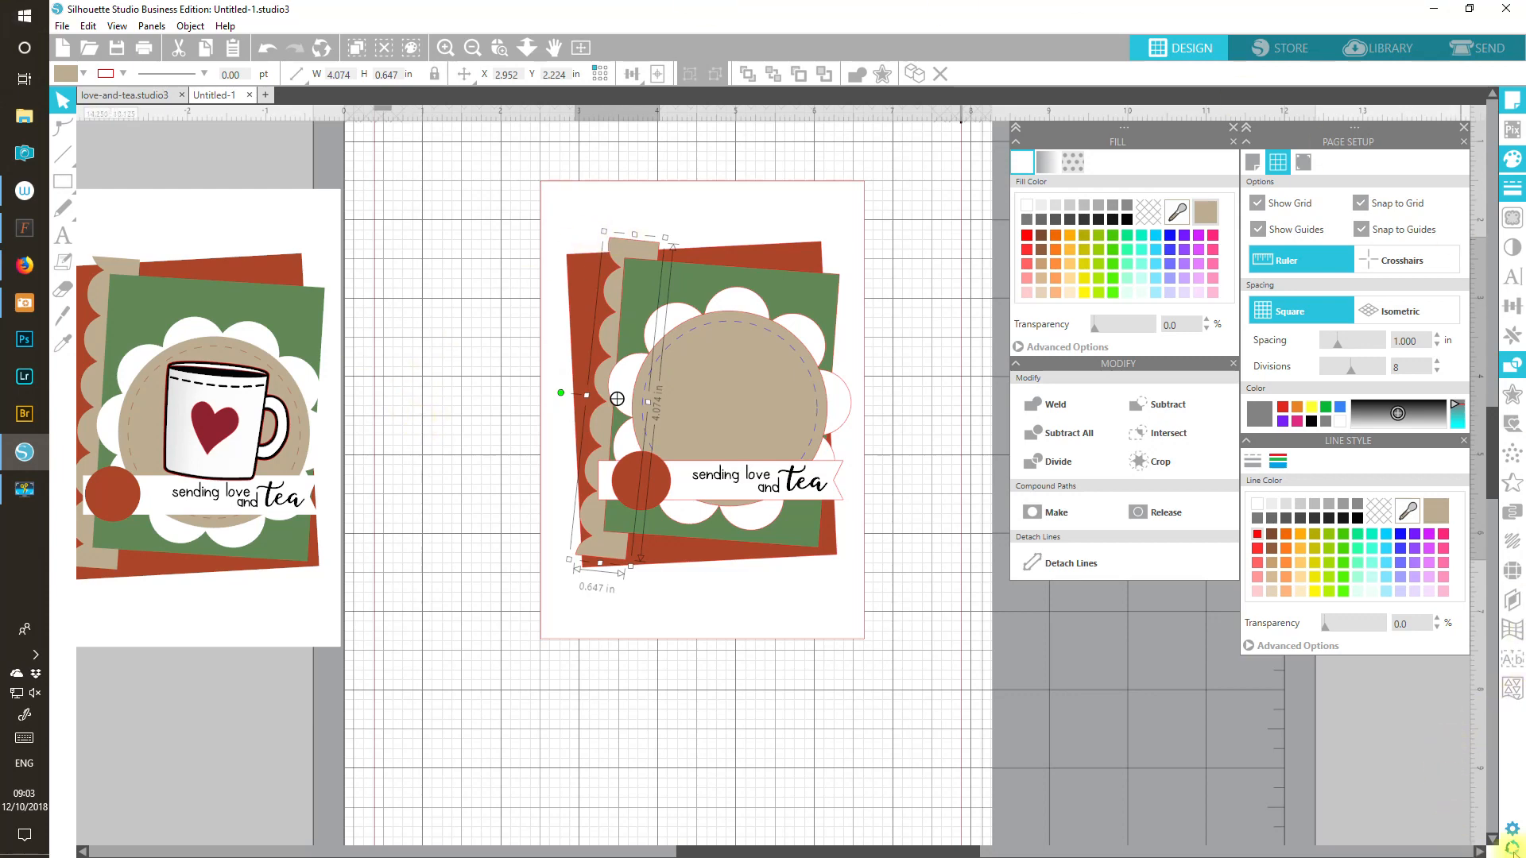
# Step: Turn off Snap to Grid and fine-tune the scalloped strip's tilt and position along the card's left edge
pyautogui.click(1403, 203)
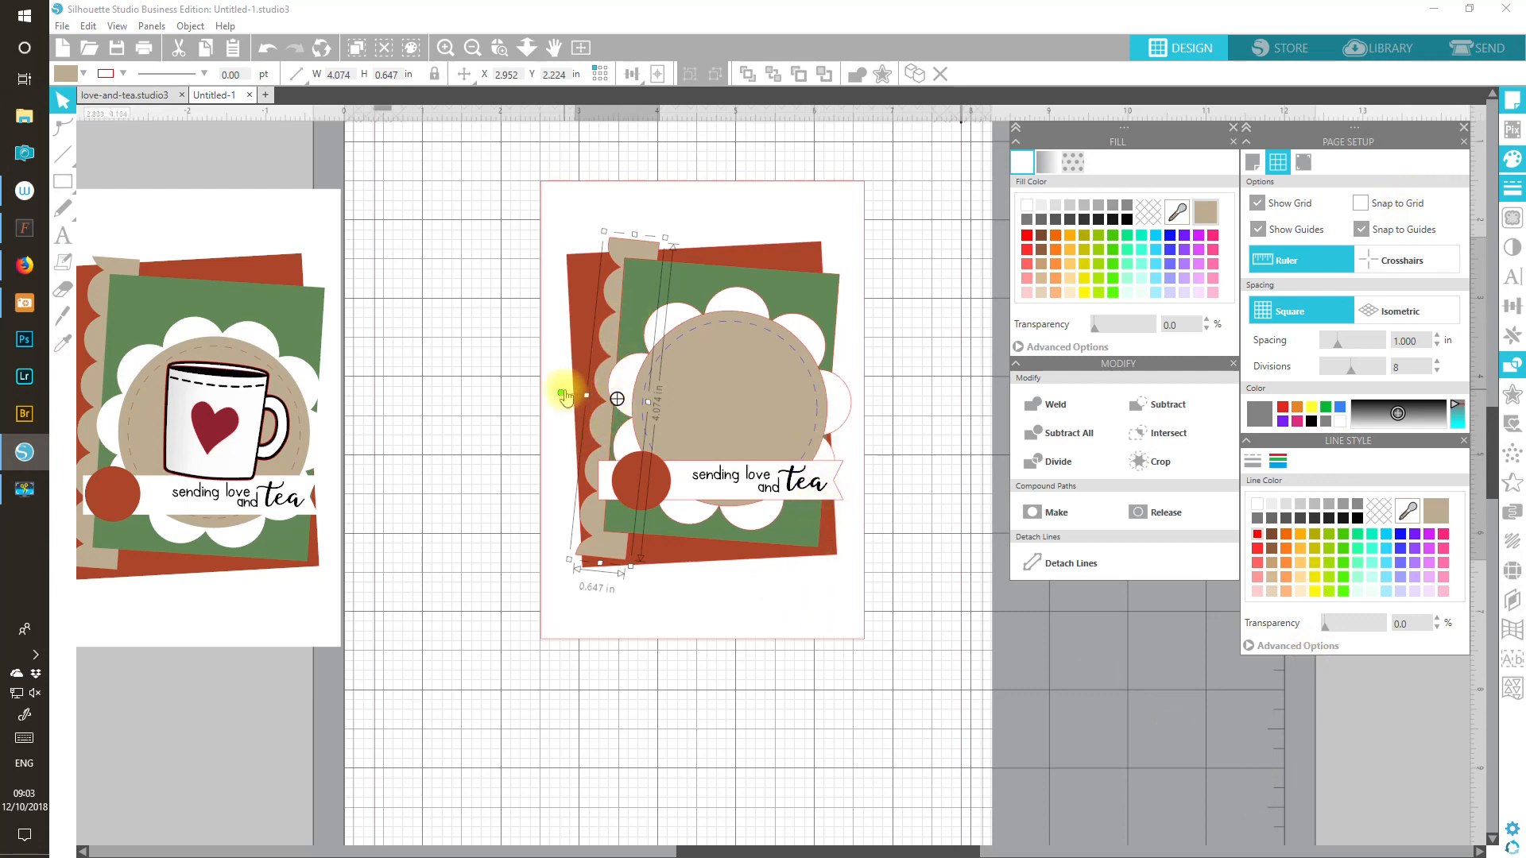
pyautogui.moveTo(561, 391); pyautogui.dragTo(561, 393)
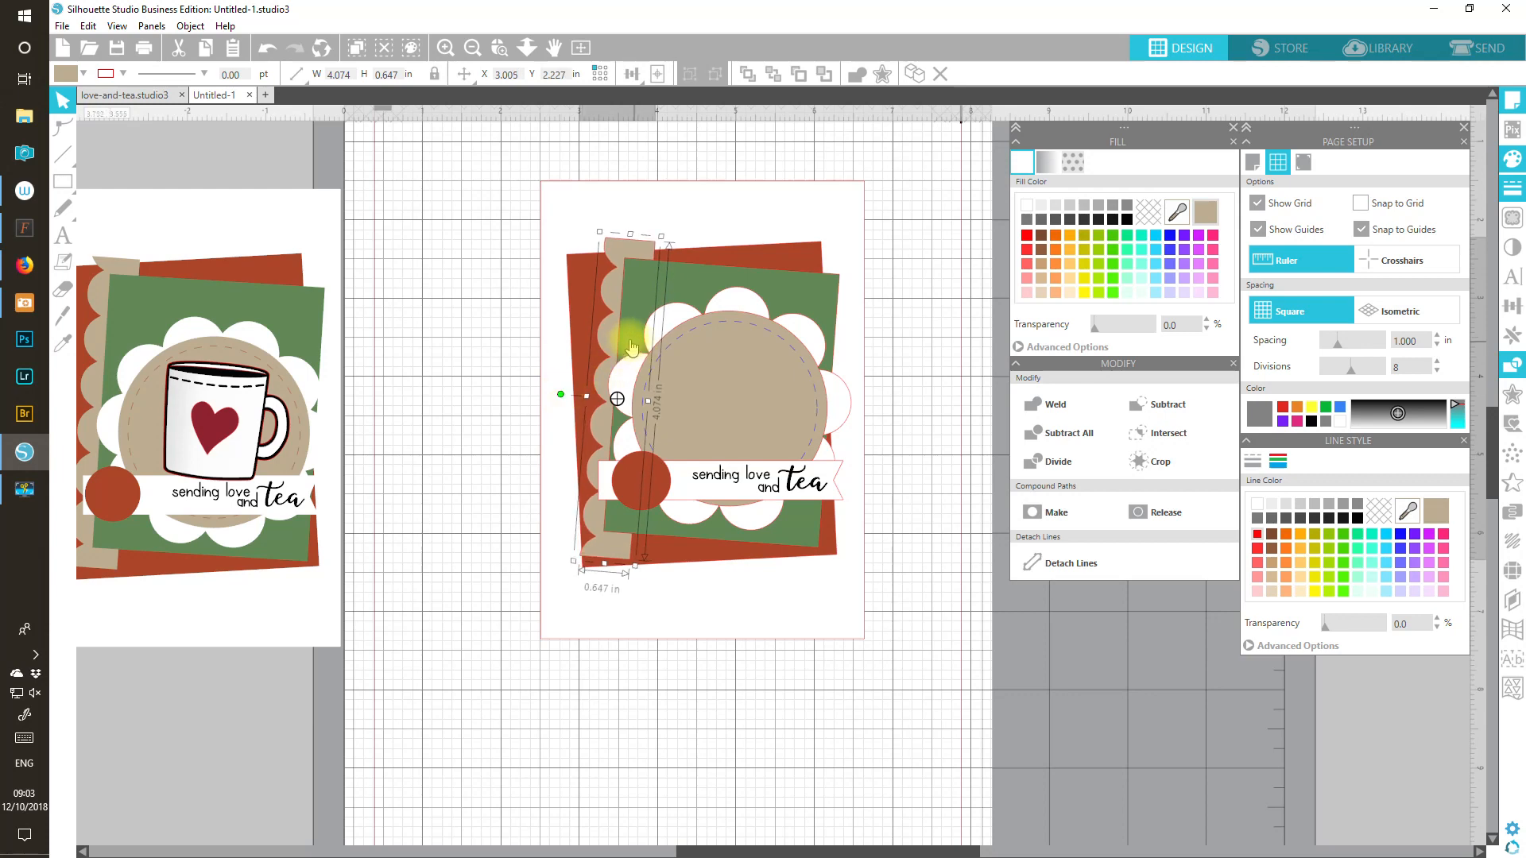
pyautogui.moveTo(615, 342); pyautogui.dragTo(621, 342)
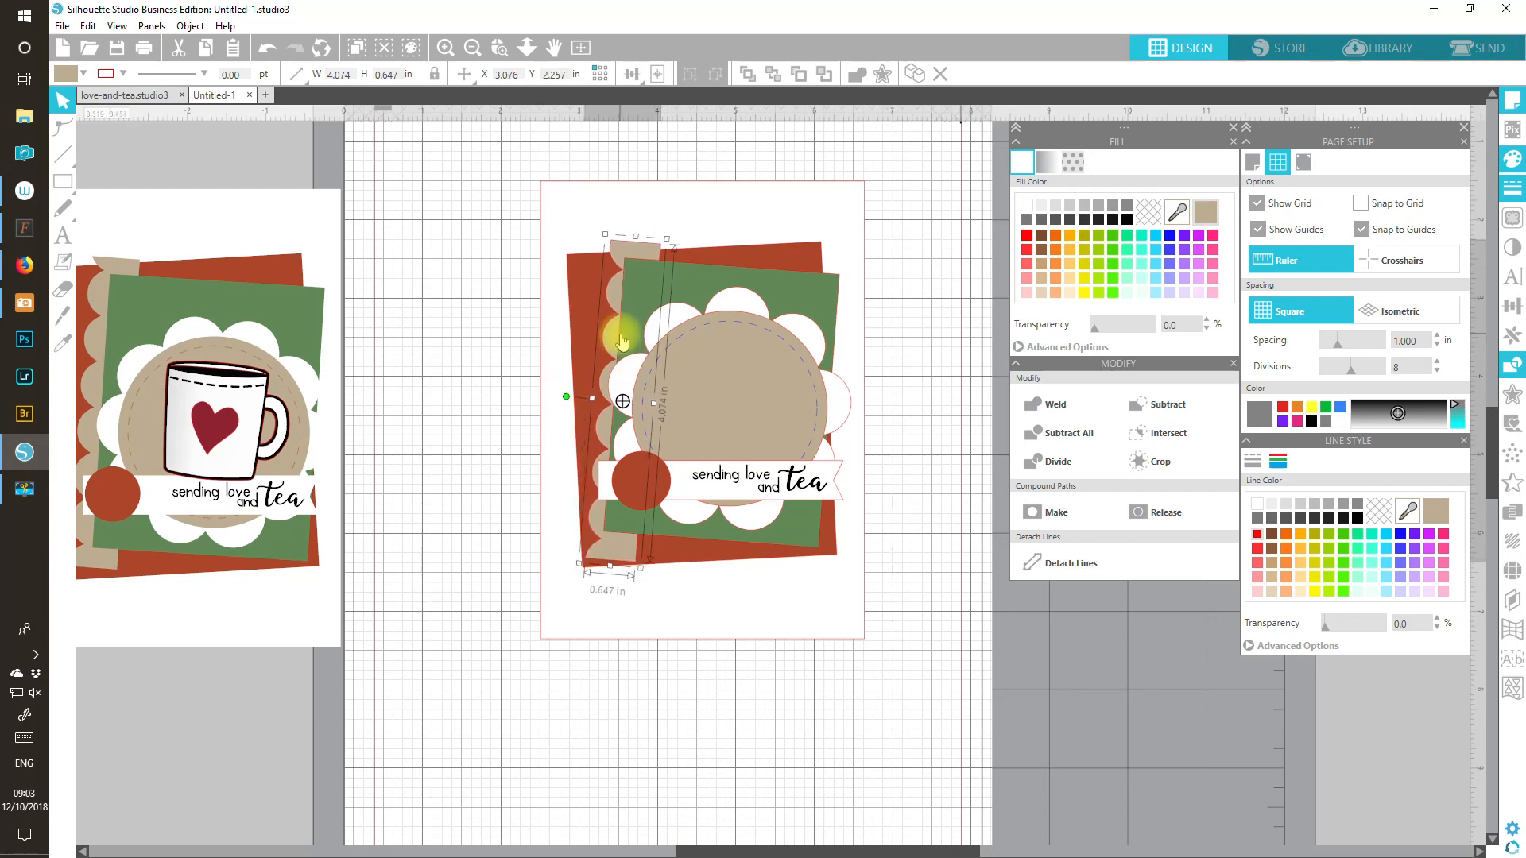
# Step: Nudge the green panel, scalloped circle, red panel and tan strip into alignment with one another
pyautogui.moveTo(712, 274); pyautogui.dragTo(709, 324)
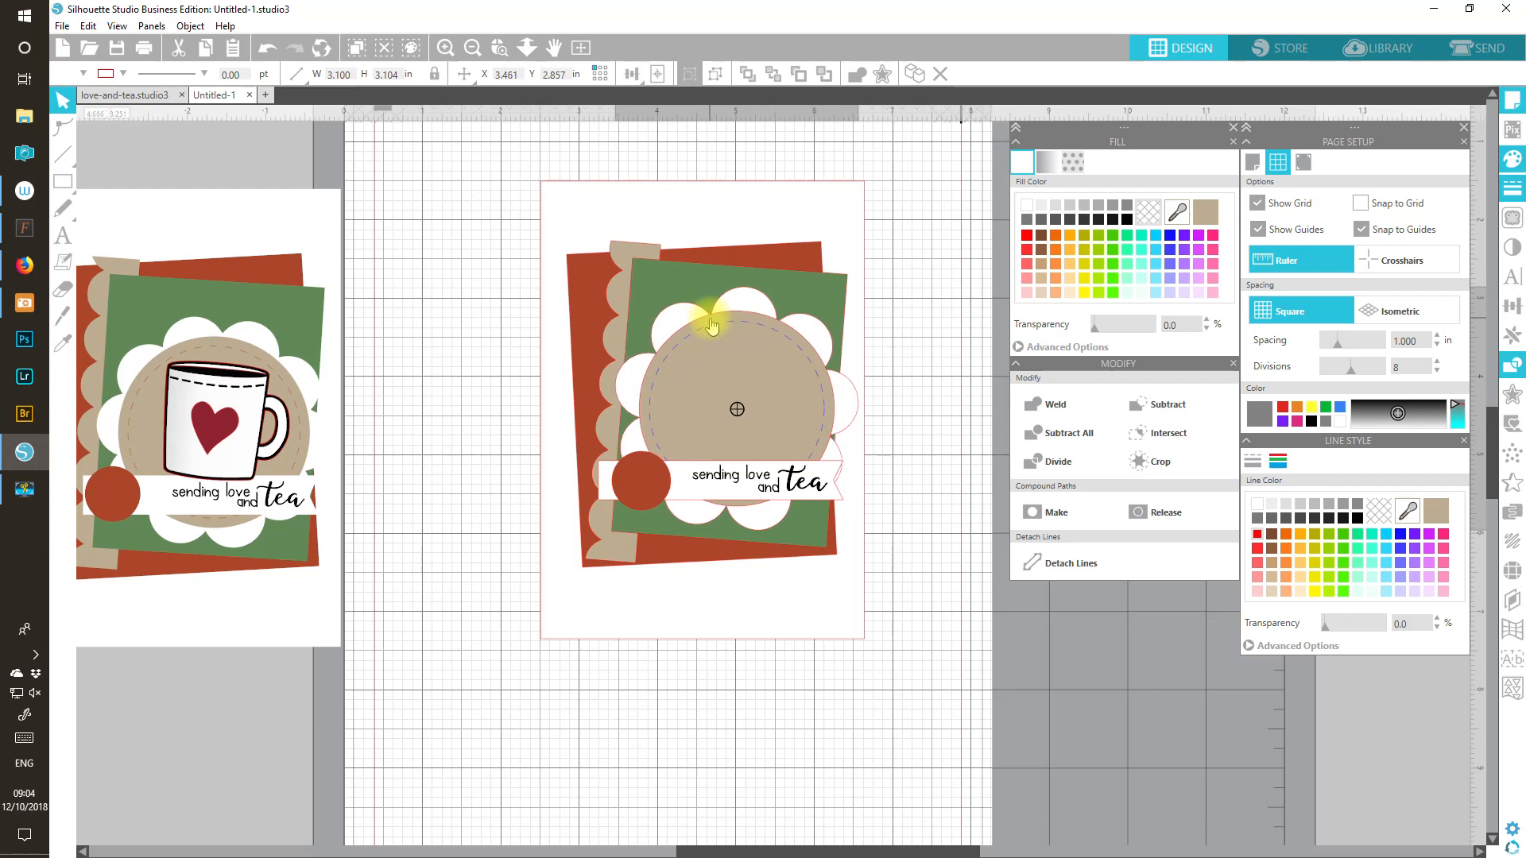
pyautogui.click(576, 315)
pyautogui.moveTo(576, 316); pyautogui.dragTo(627, 331)
pyautogui.press('Escape')
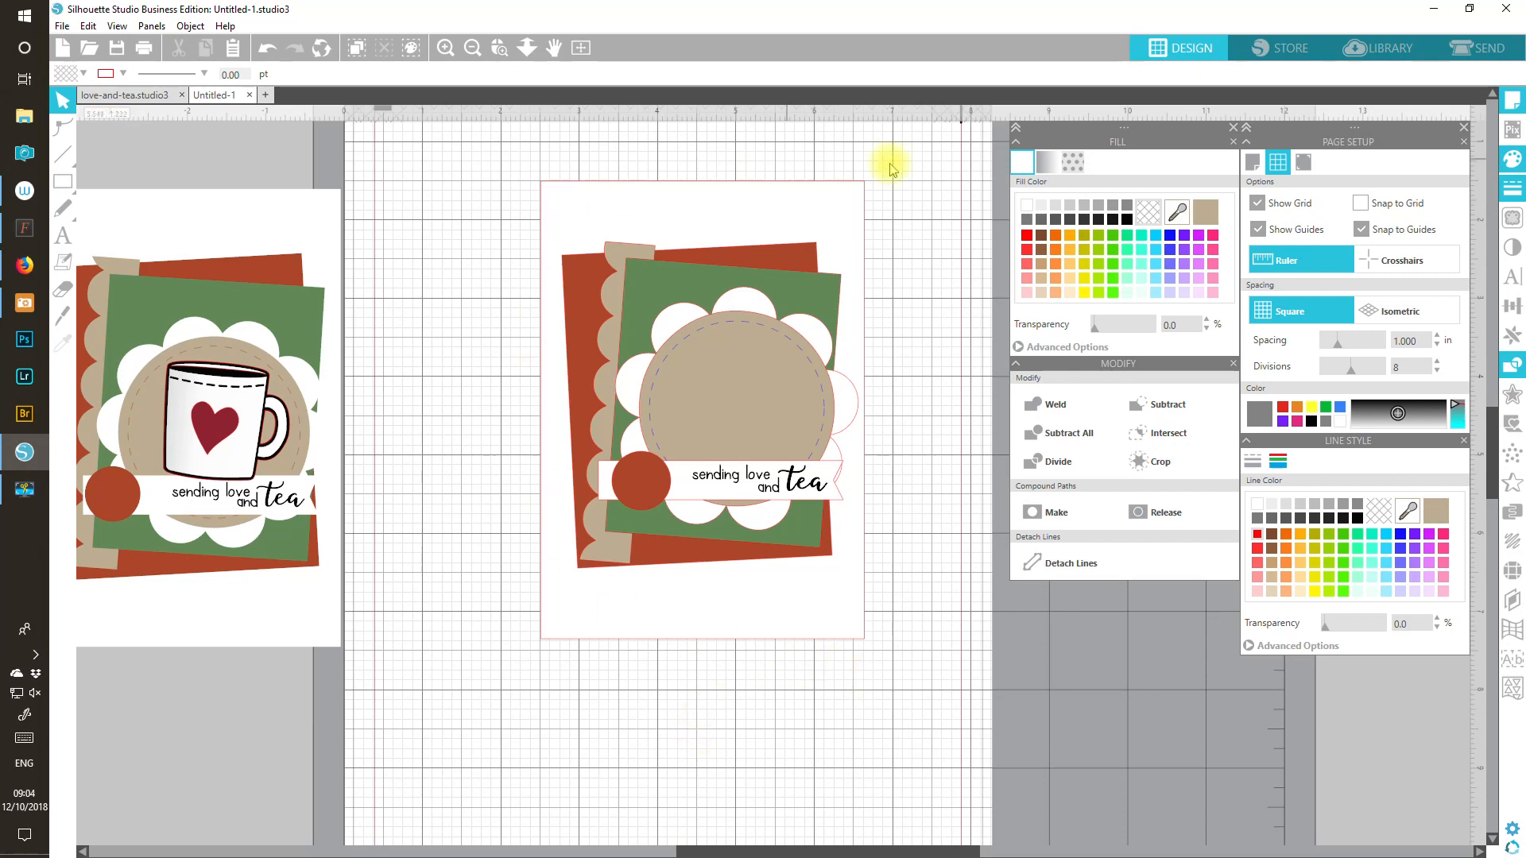
# Step: Group all pieces of the rebuilt card and move the group to the page's upper-left corner
pyautogui.moveTo(875, 746); pyautogui.dragTo(499, 153)
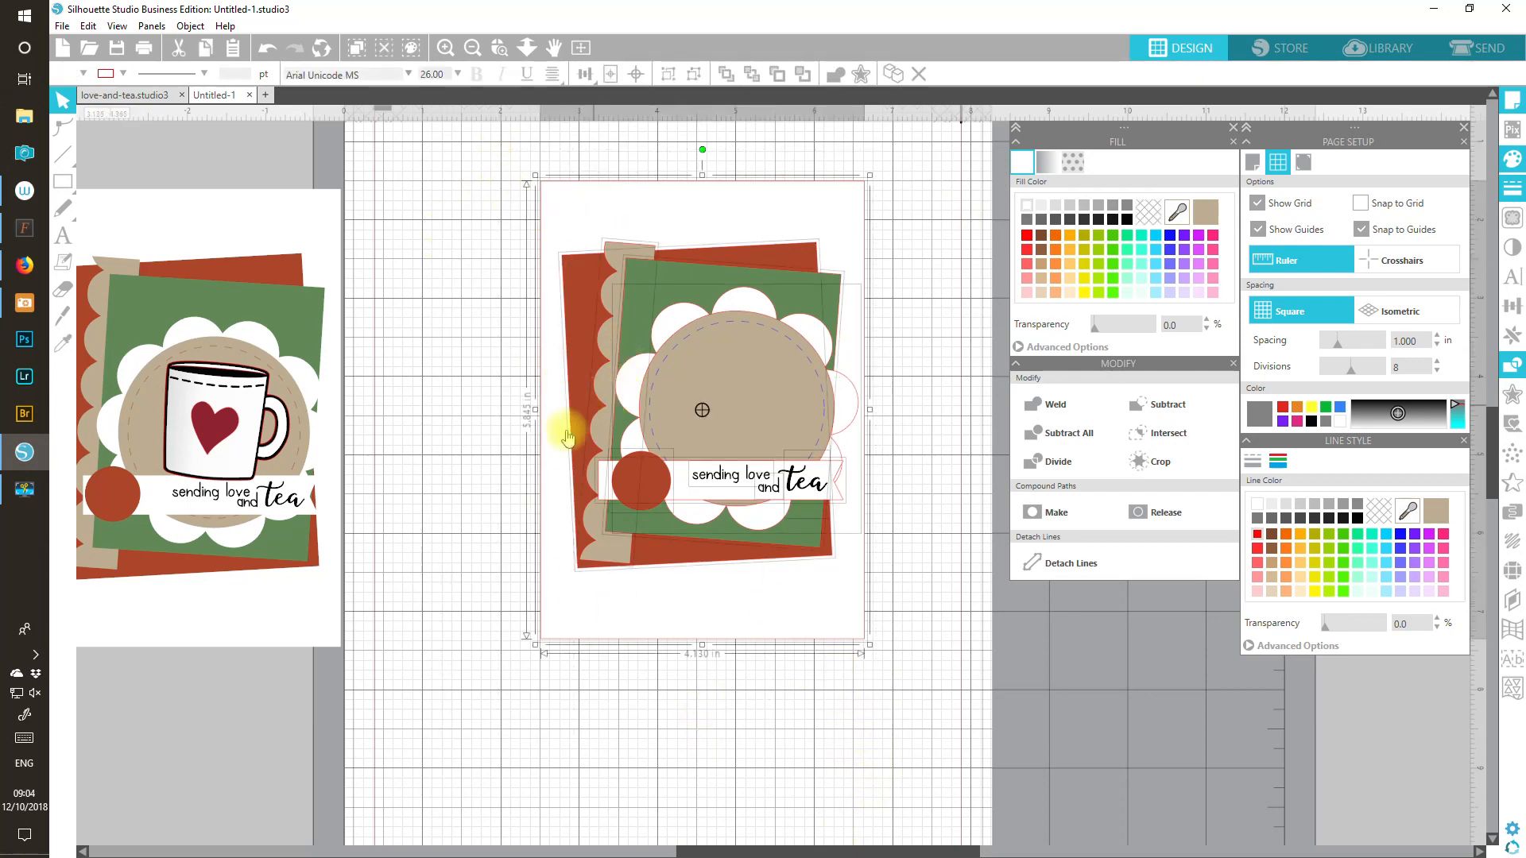
pyautogui.click(668, 74)
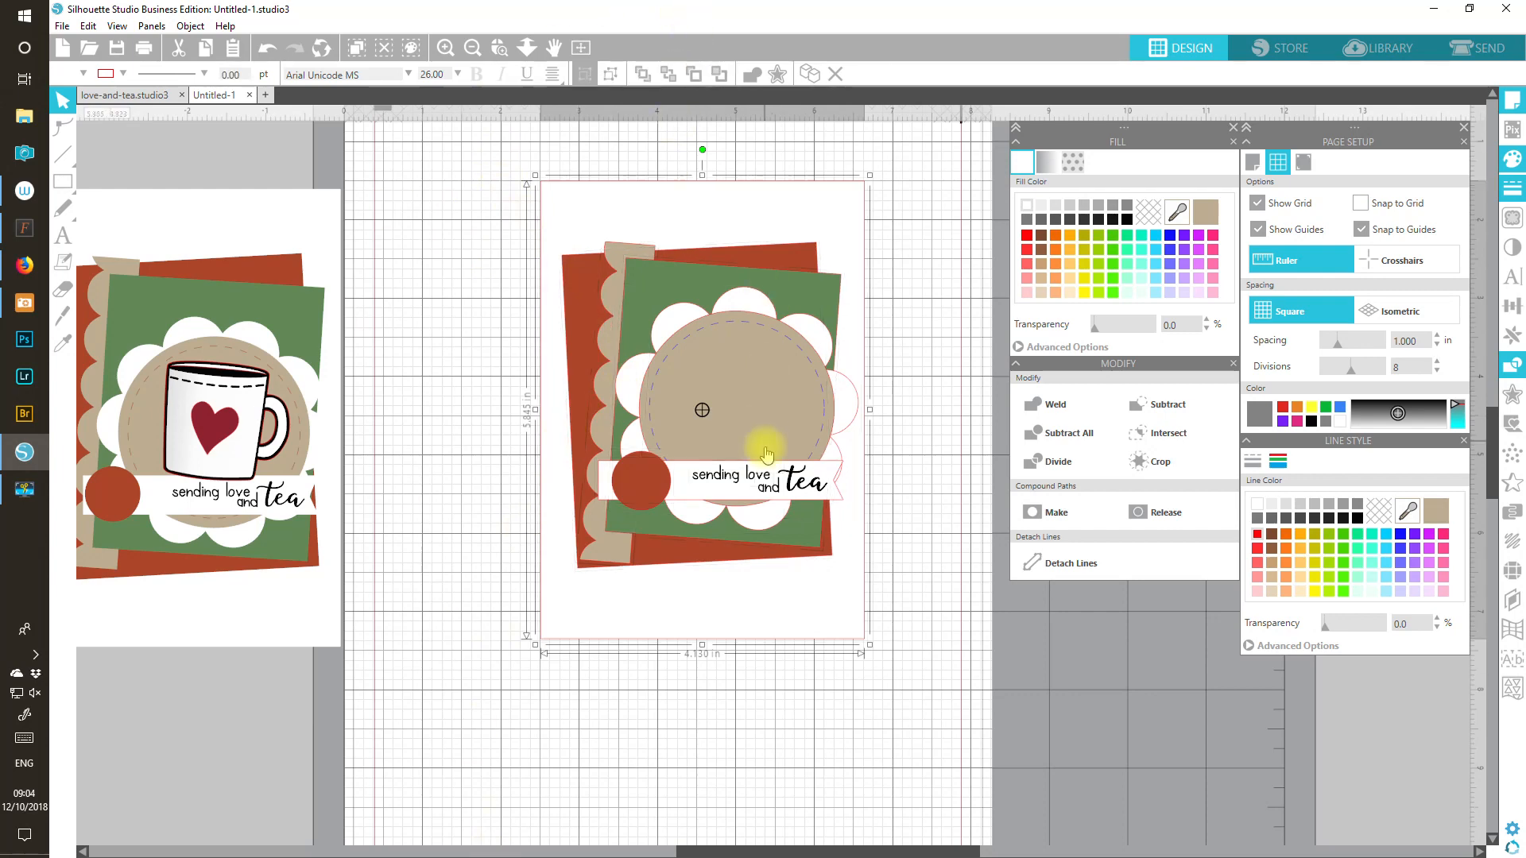
pyautogui.moveTo(766, 454); pyautogui.dragTo(611, 389)
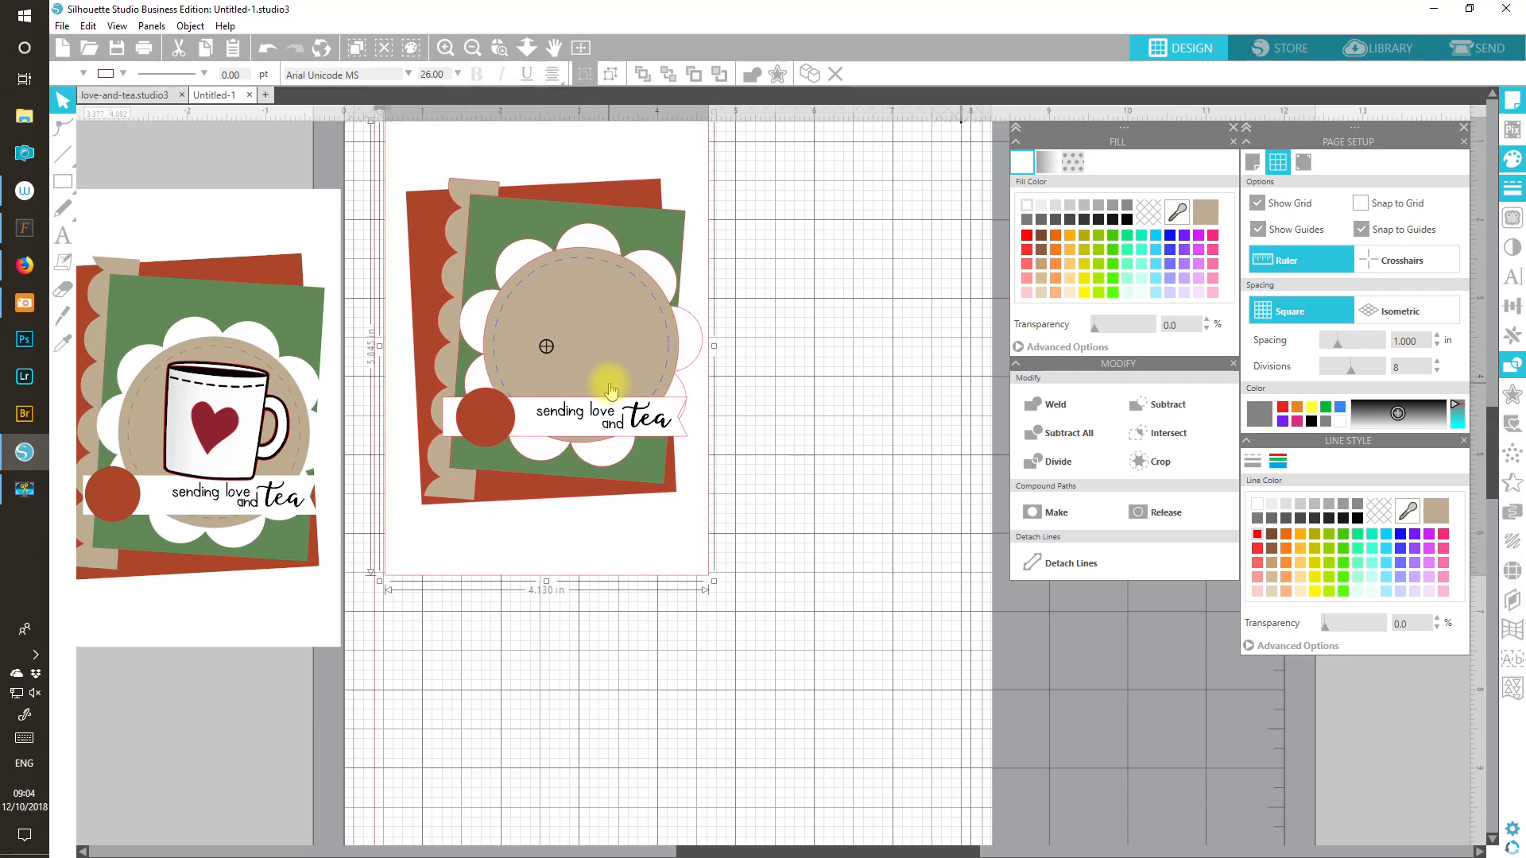
pyautogui.click(676, 748)
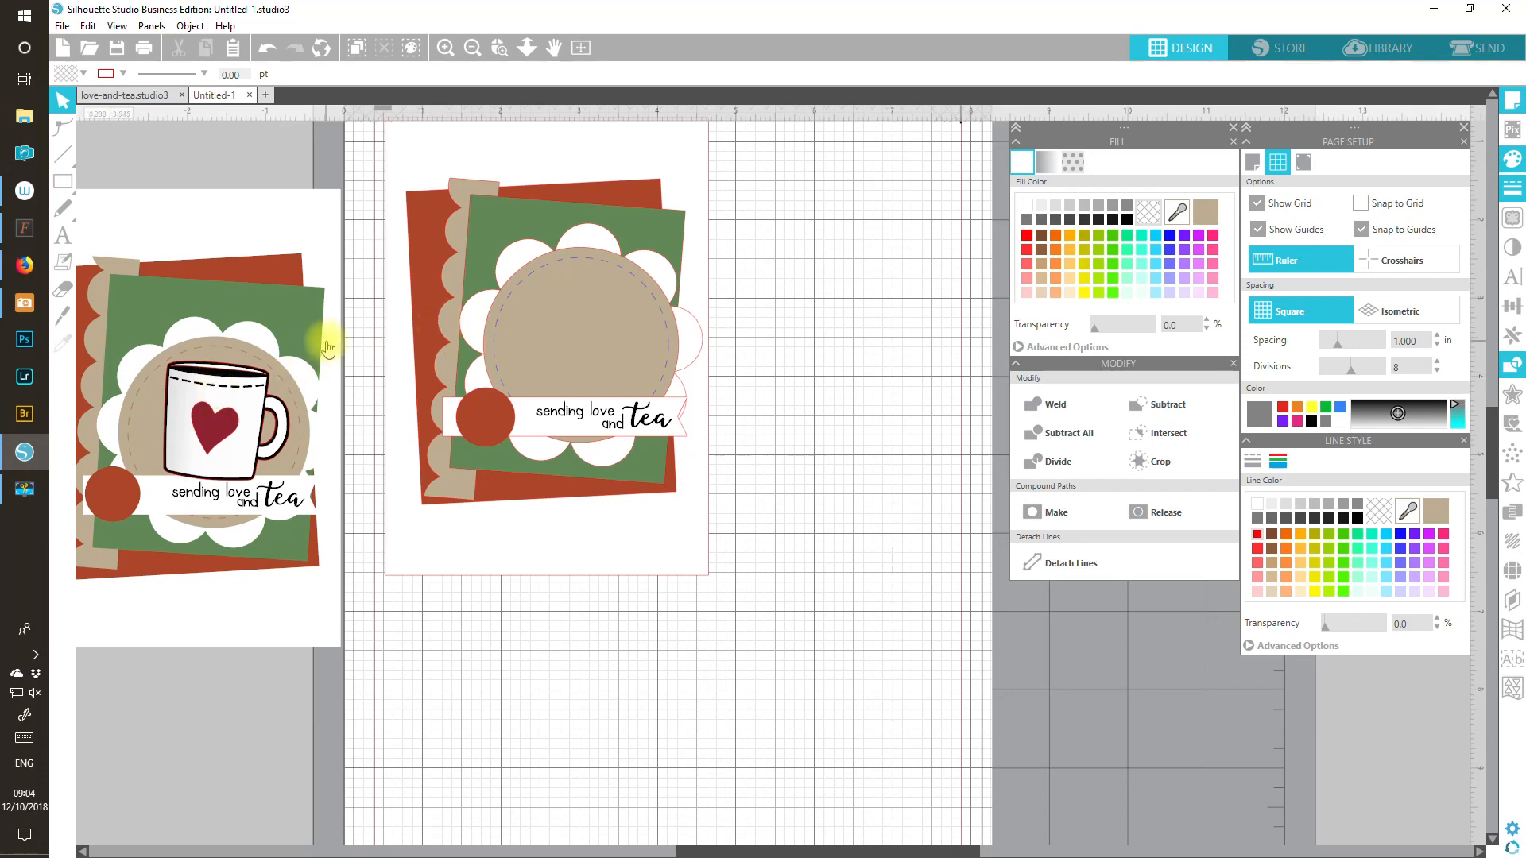
# Step: Move the mug from the sample card onto the page, and park the rebuilt card off the page below the sample
pyautogui.click(209, 401)
pyautogui.moveTo(210, 401); pyautogui.dragTo(843, 450)
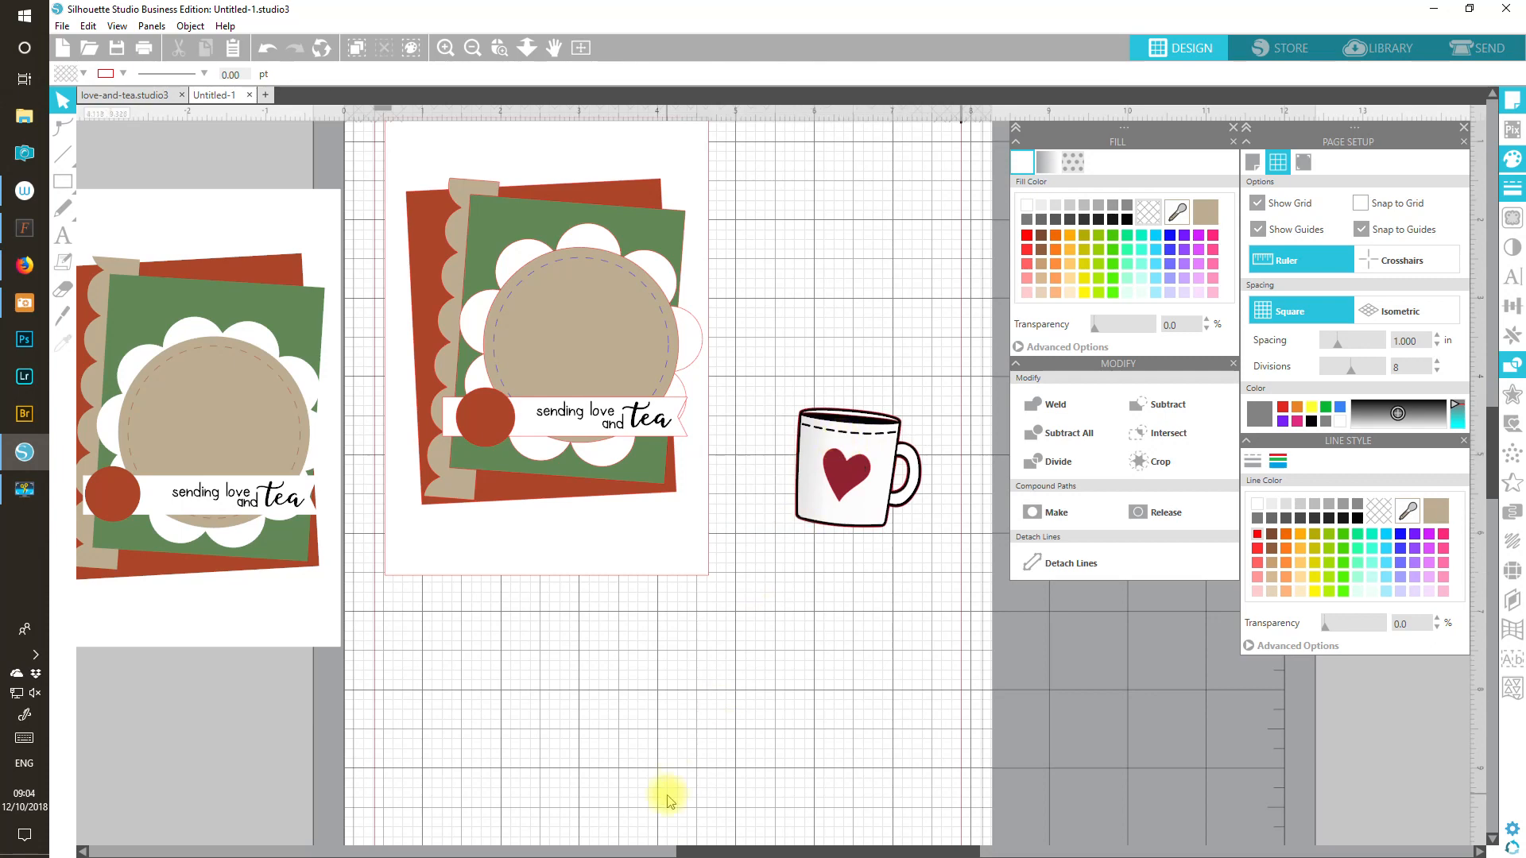
pyautogui.click(539, 222)
pyautogui.moveTo(630, 170); pyautogui.dragTo(259, 720)
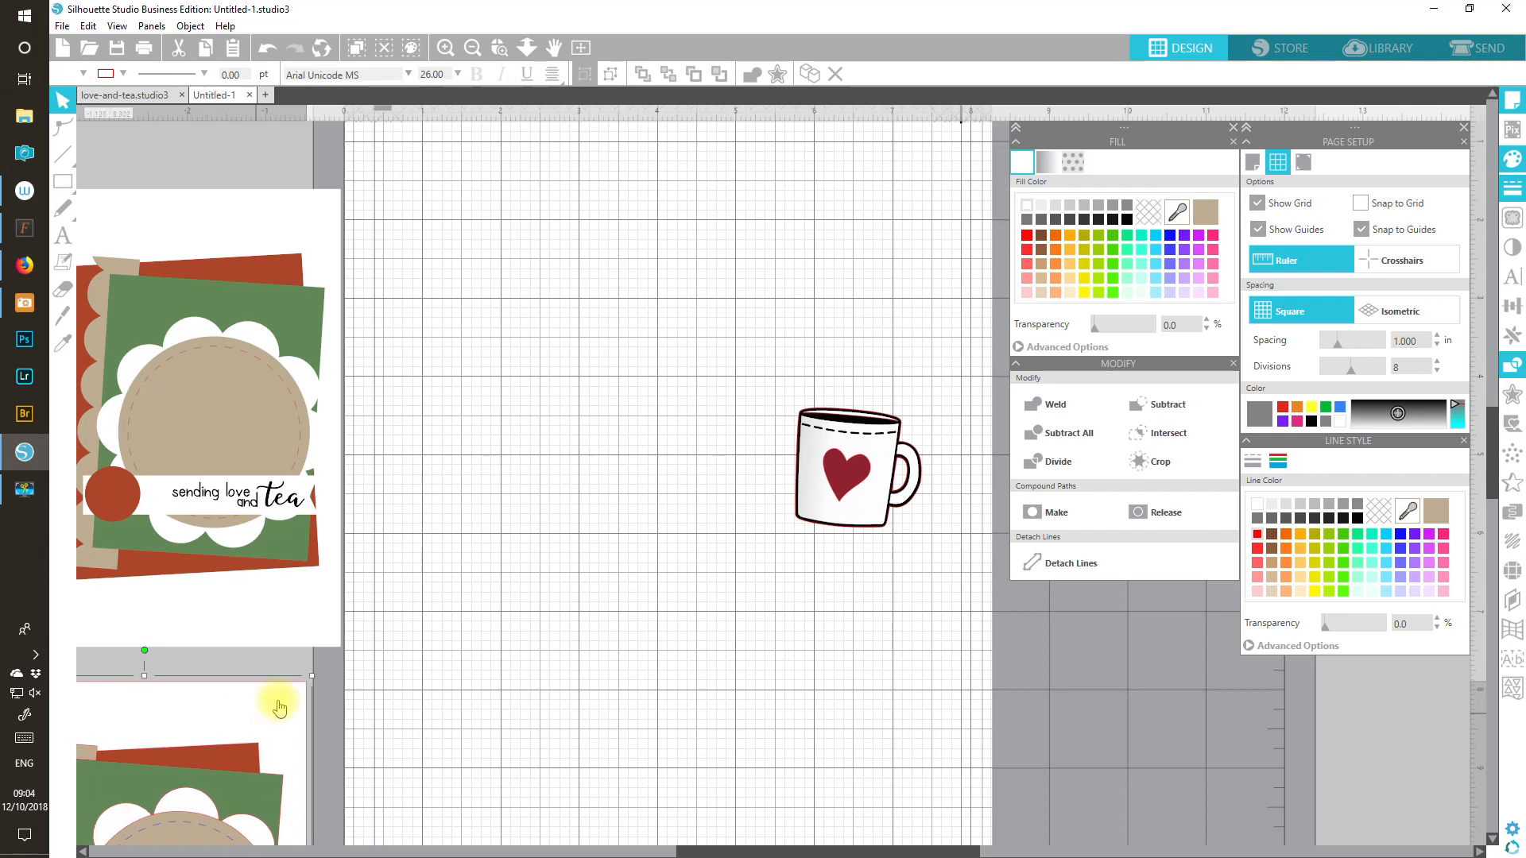
# Step: Move the mug to the page's upper-left area and rotate it slightly counterclockwise until it stands upright
pyautogui.moveTo(875, 443); pyautogui.dragTo(504, 303)
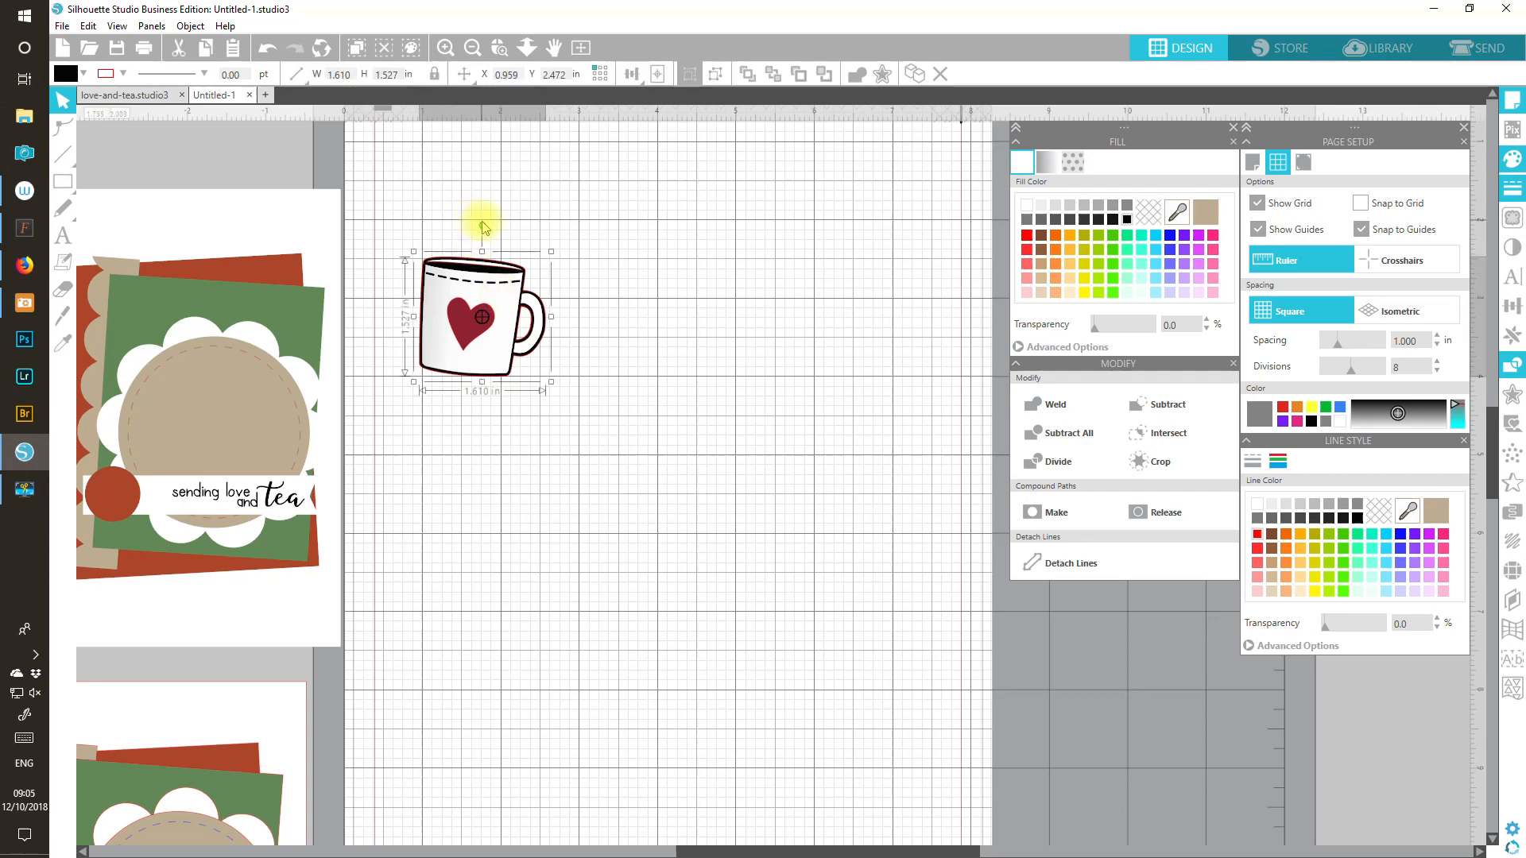
pyautogui.moveTo(483, 226); pyautogui.dragTo(474, 225)
pyautogui.moveTo(491, 279); pyautogui.dragTo(464, 251)
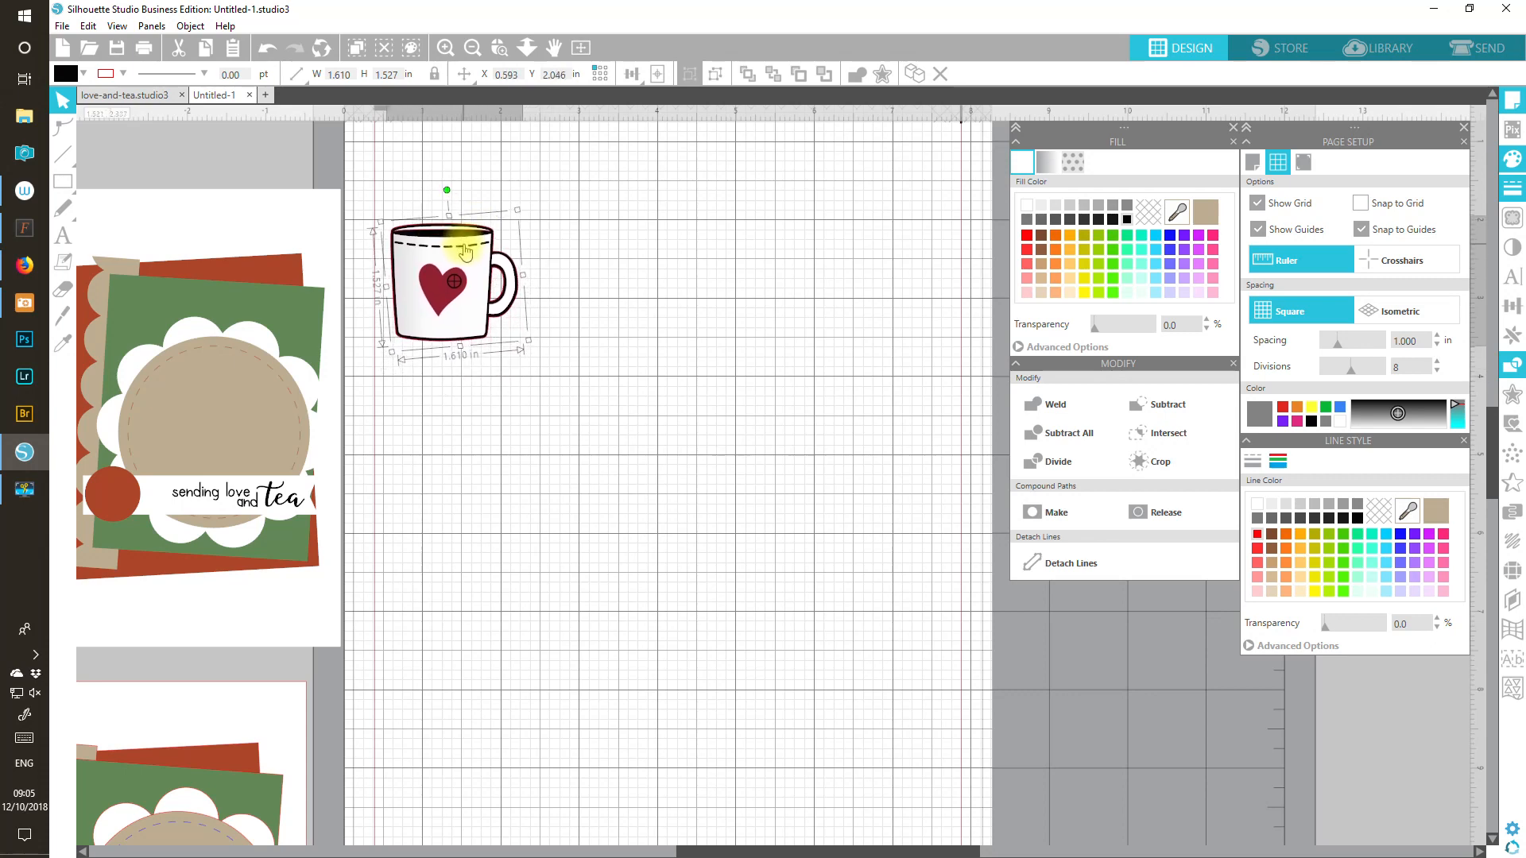
pyautogui.click(686, 530)
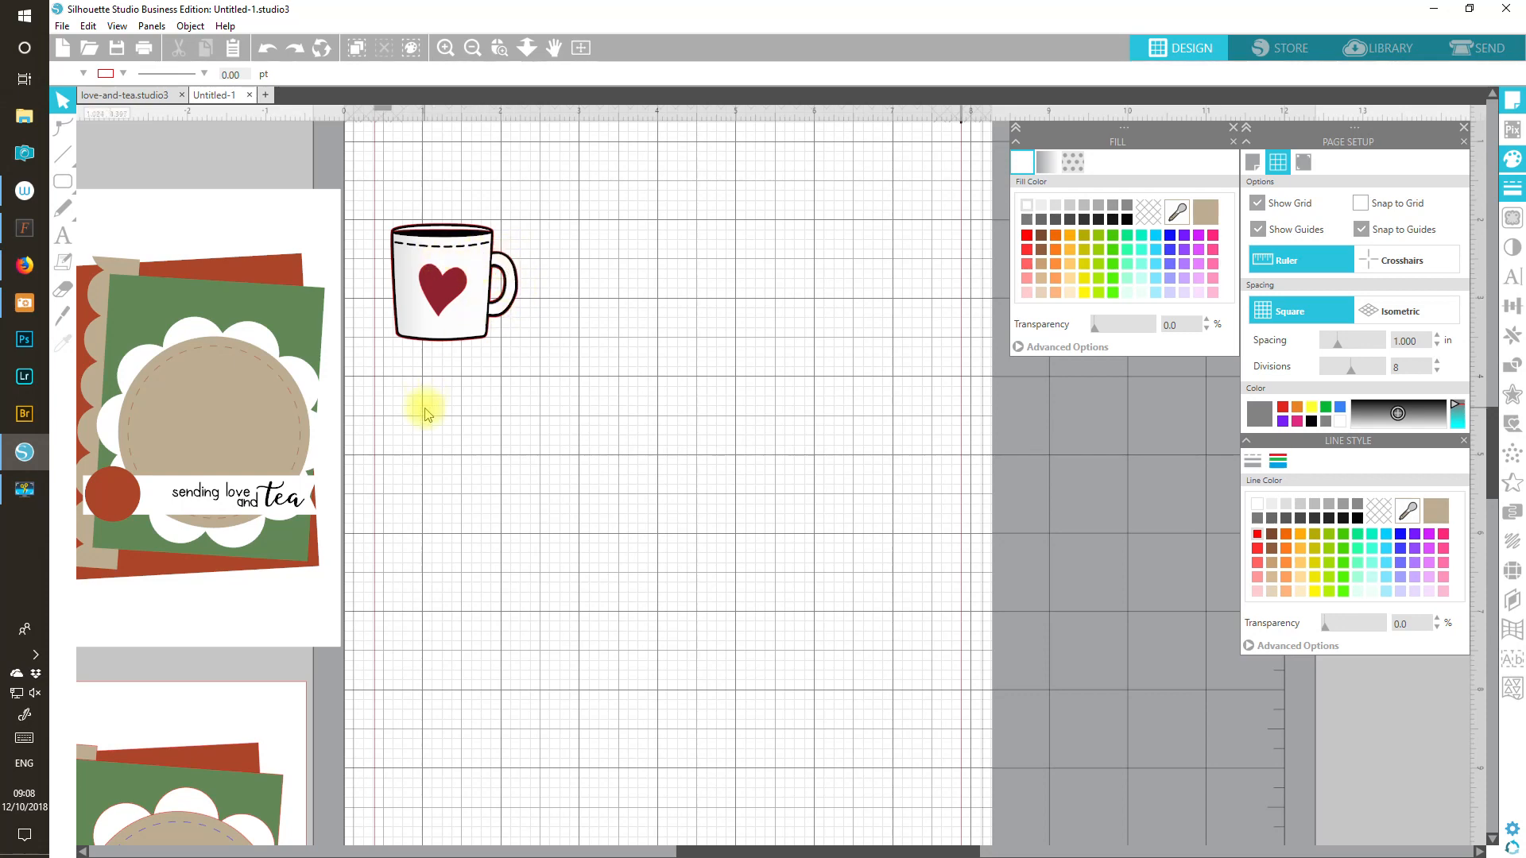
# Step: Draw a flat black-filled ellipse about 1.22 by 0.16 in beside the mug as its opening
pyautogui.click(64, 182)
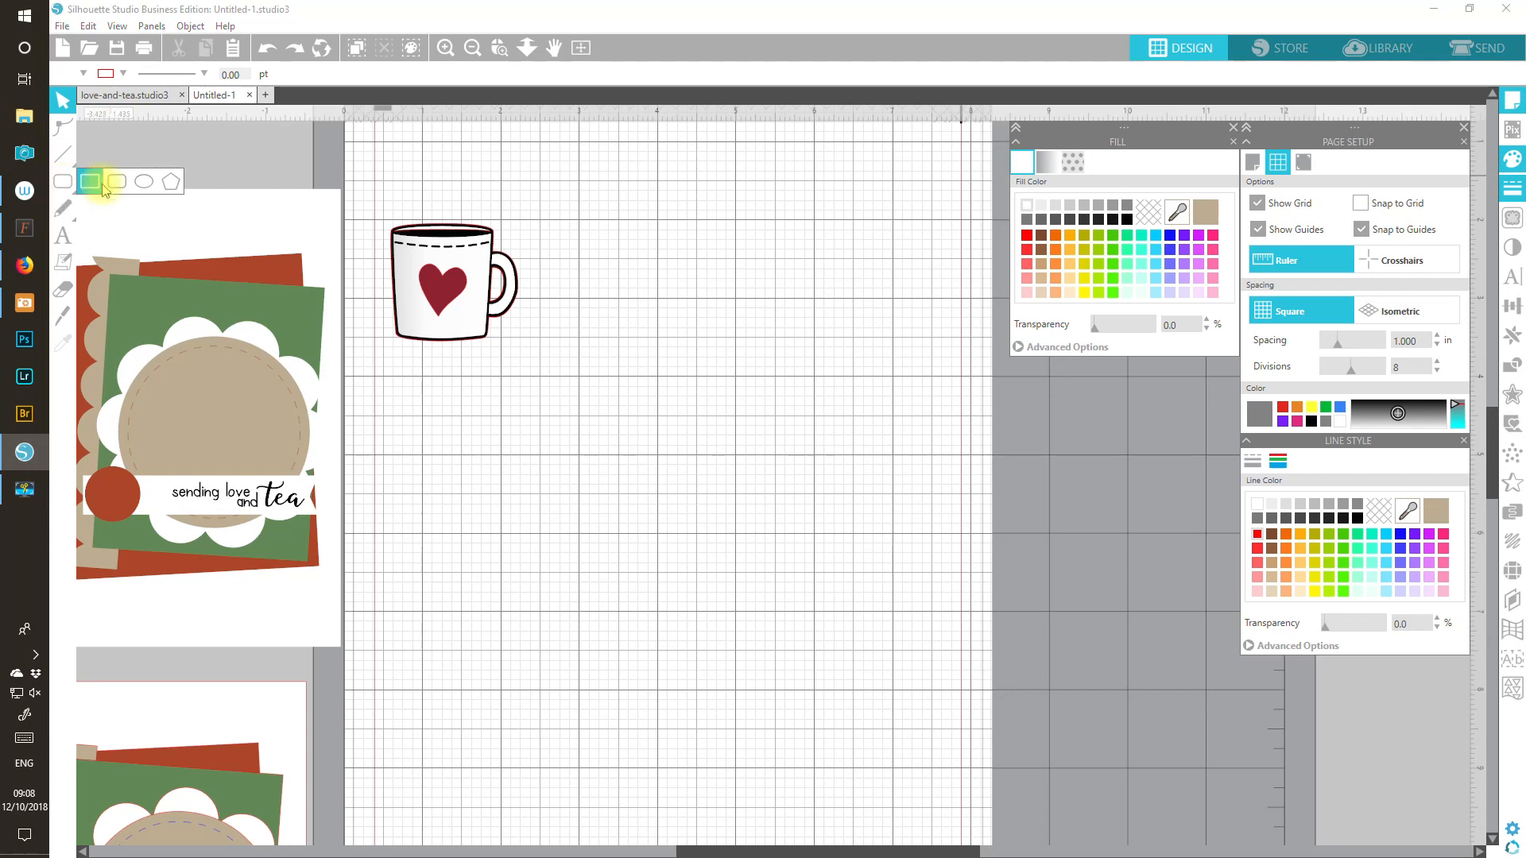
pyautogui.click(144, 184)
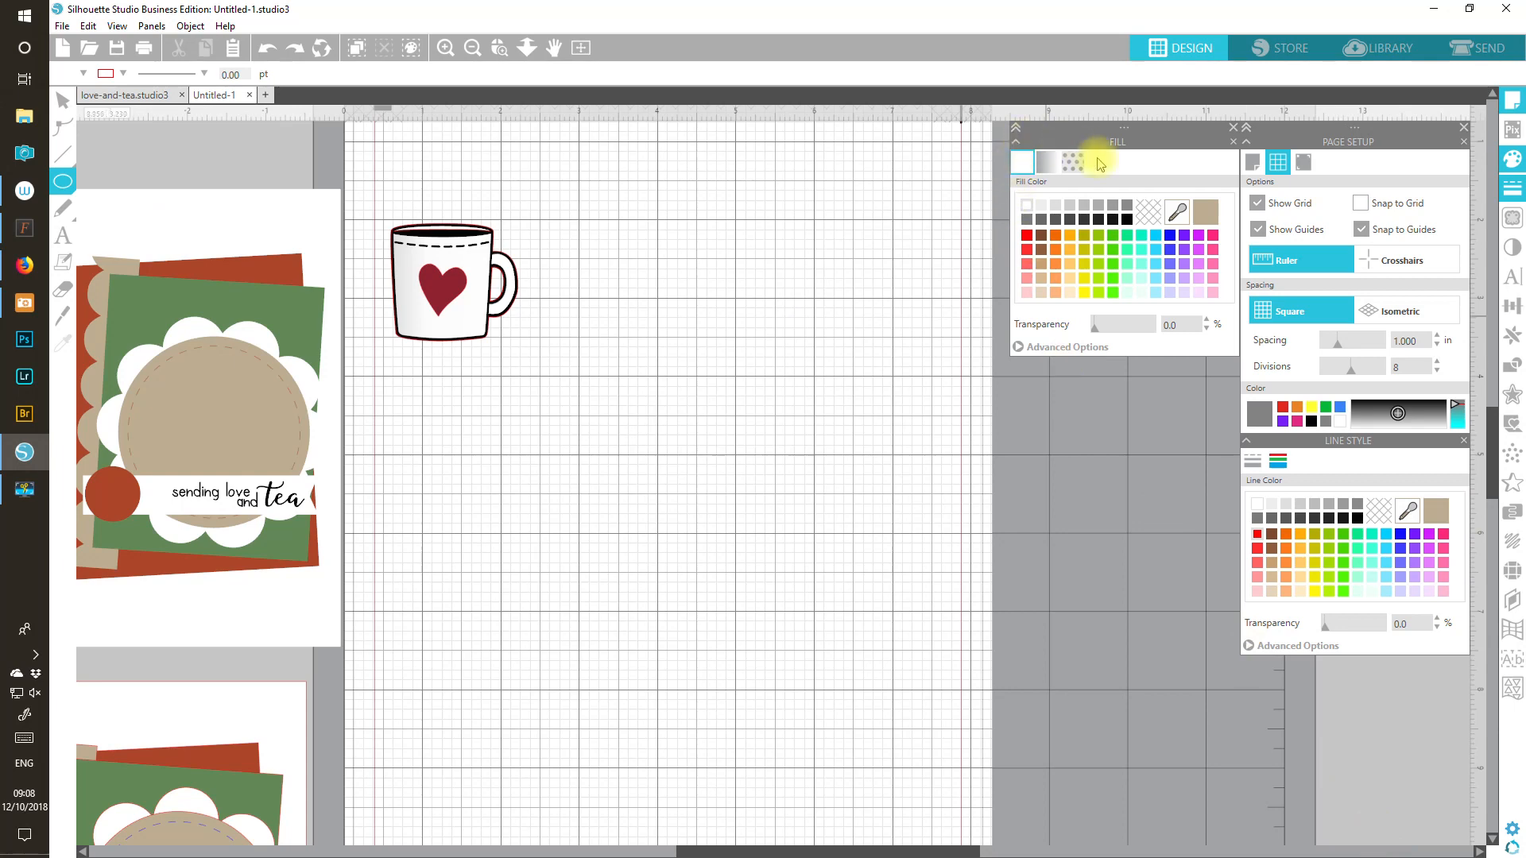
pyautogui.click(1127, 219)
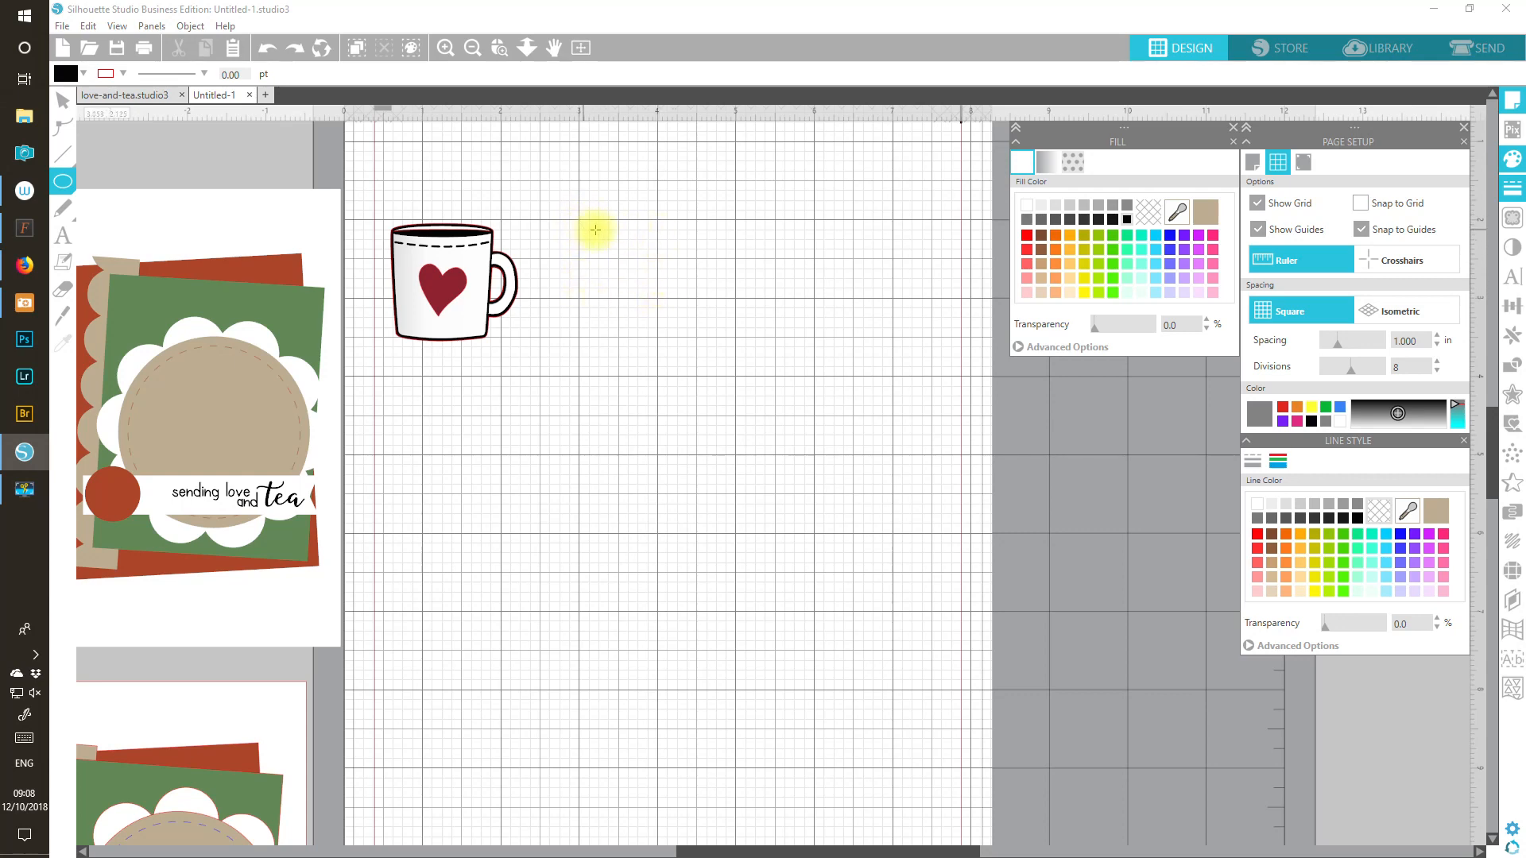
pyautogui.click(445, 48)
pyautogui.moveTo(1497, 459); pyautogui.dragTo(1497, 422)
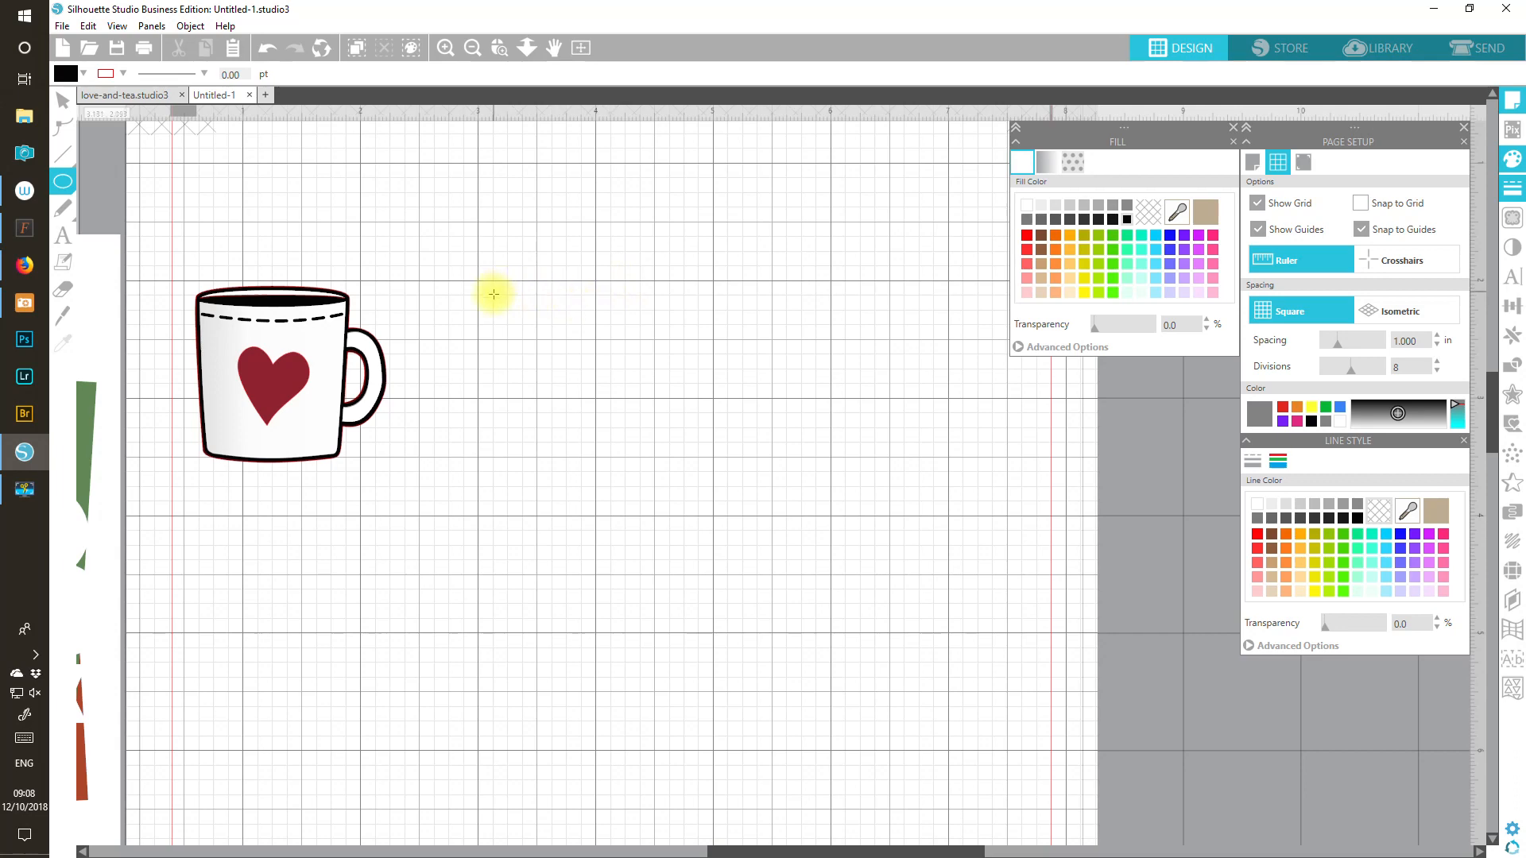
pyautogui.moveTo(493, 281); pyautogui.dragTo(636, 299)
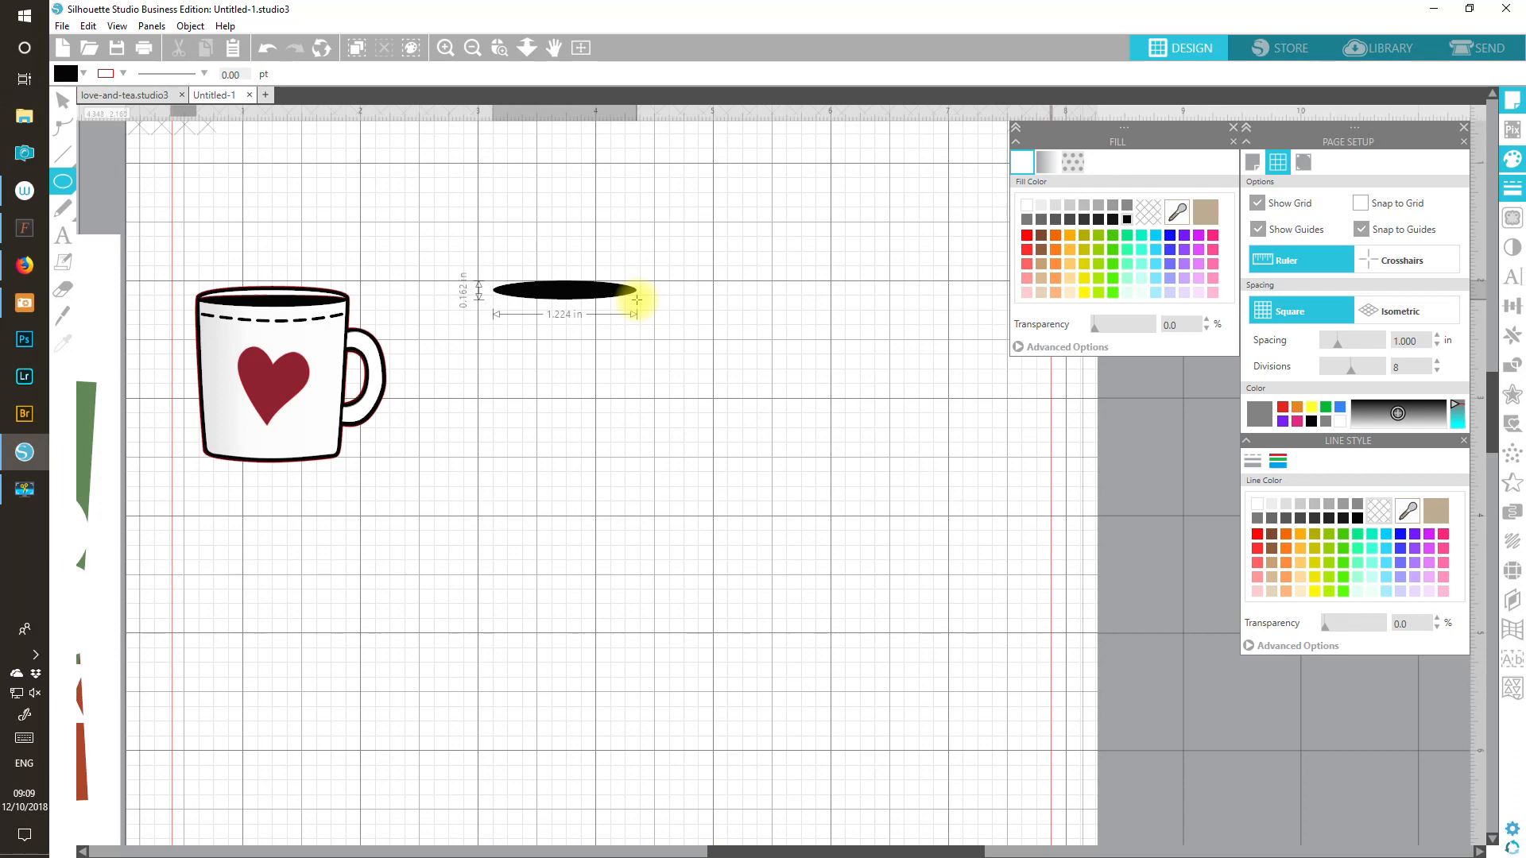
pyautogui.moveTo(637, 300); pyautogui.dragTo(636, 300)
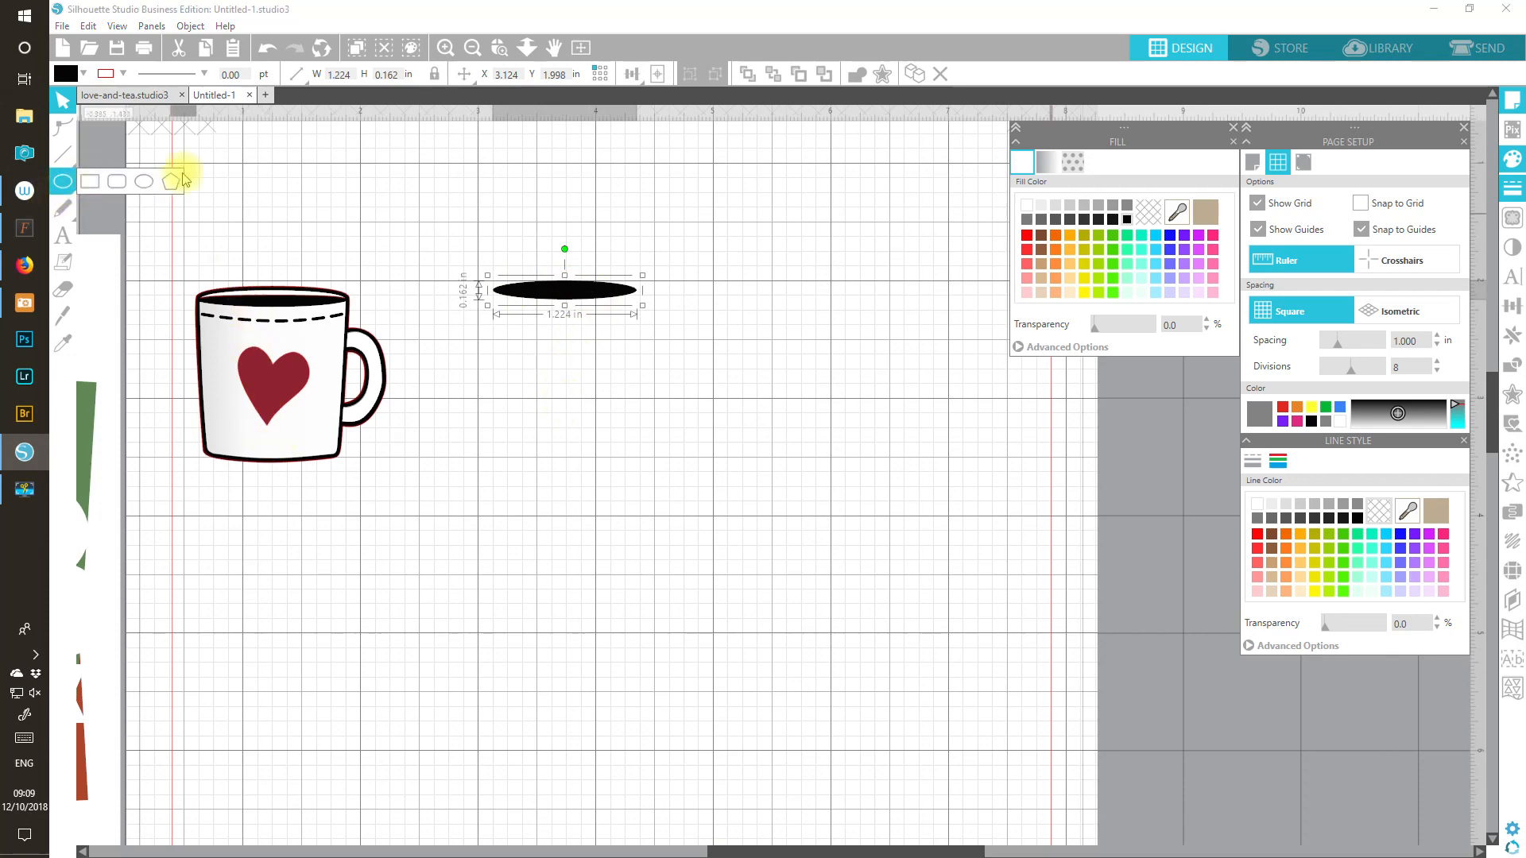
pyautogui.click(526, 449)
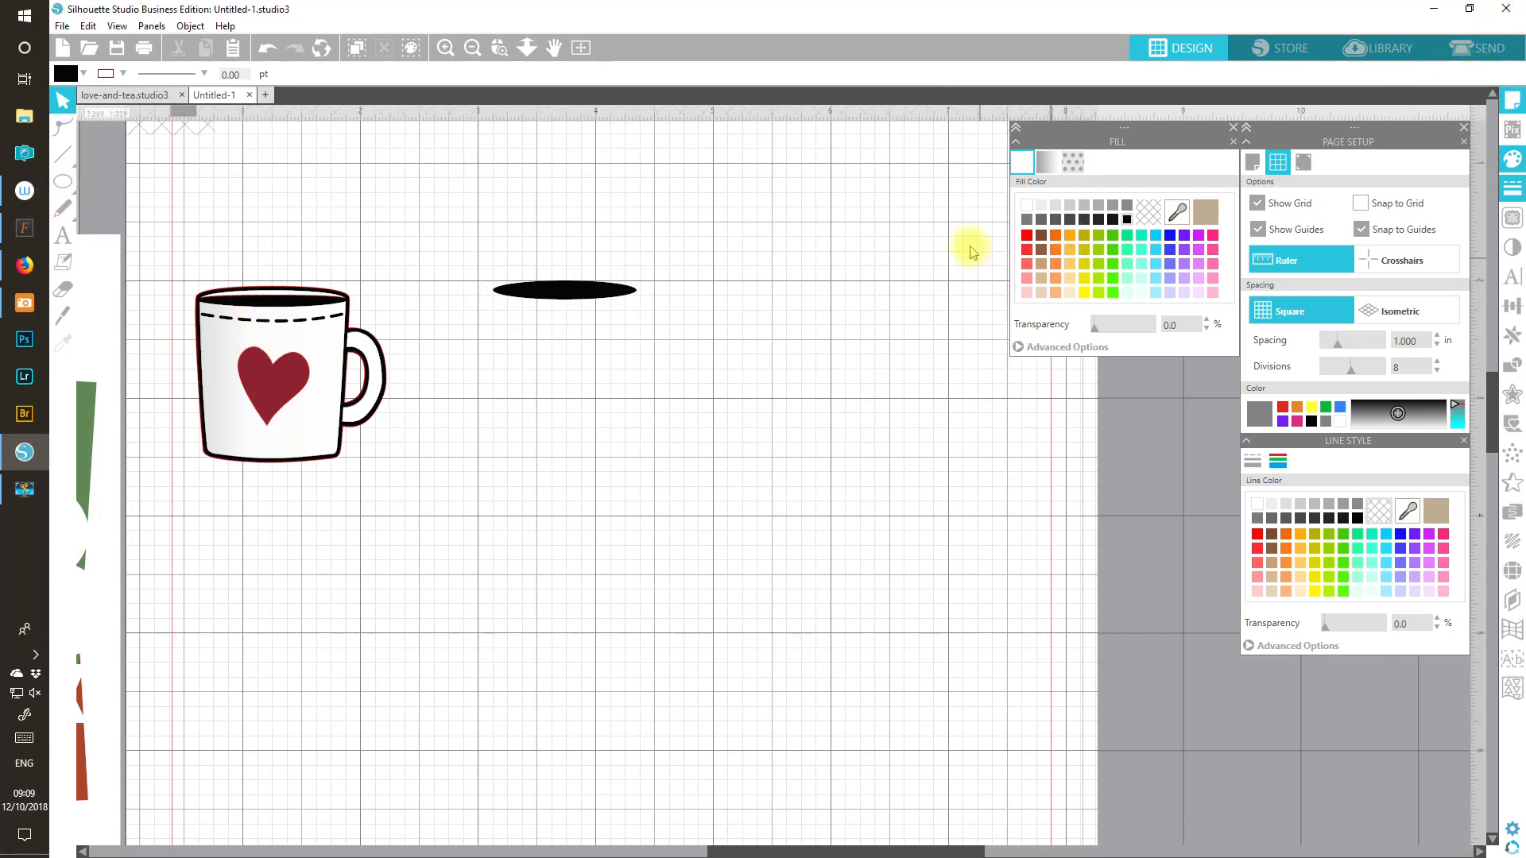
# Step: Draw a white-filled ellipse about 1.37 by 0.33 in around the black one and send it backward behind it
pyautogui.click(1028, 206)
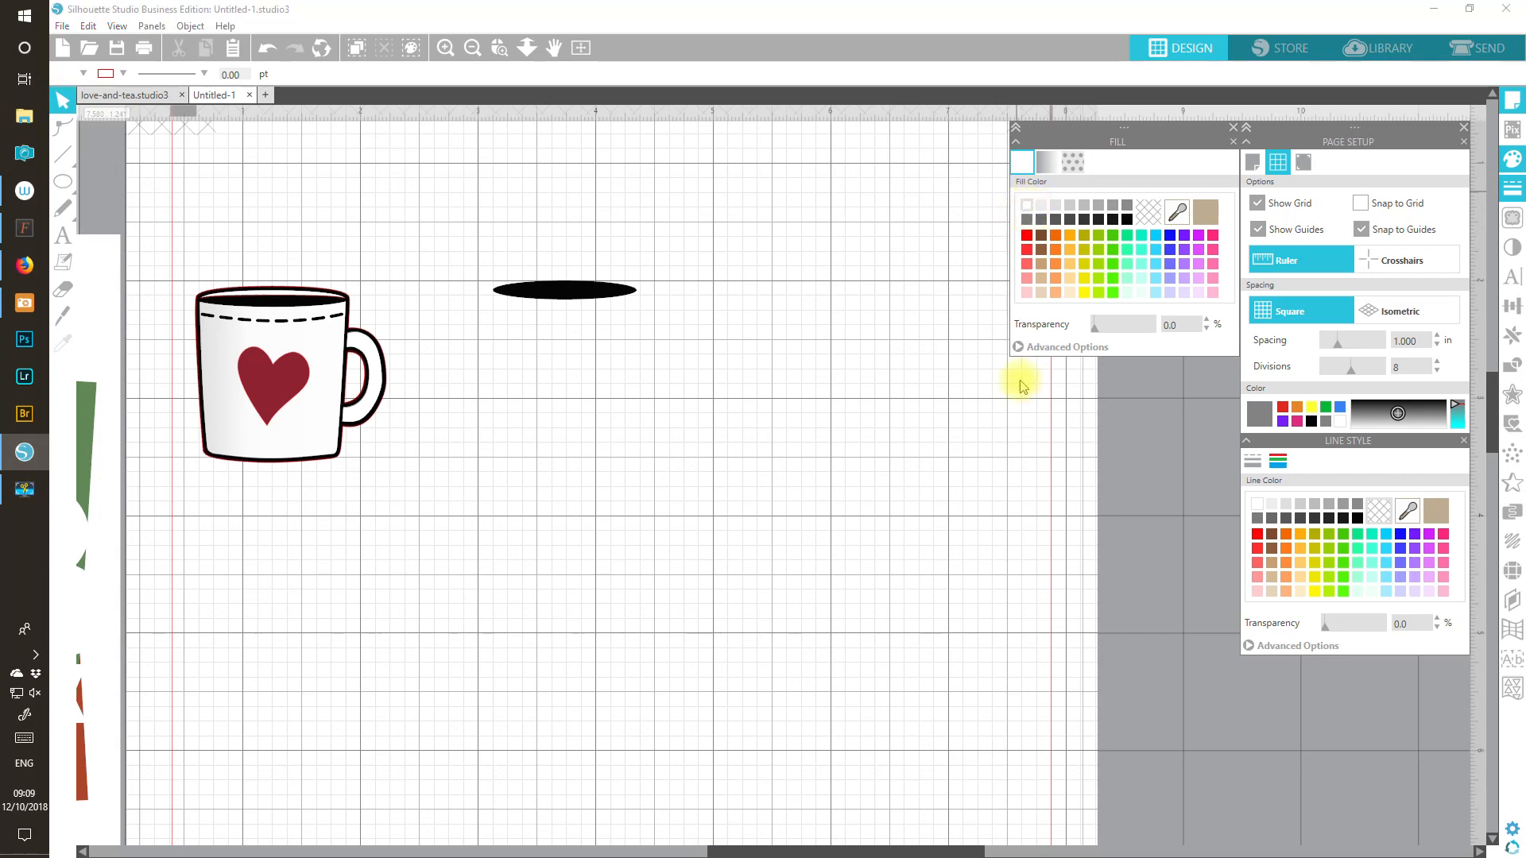
pyautogui.moveTo(70, 181)
pyautogui.click(143, 183)
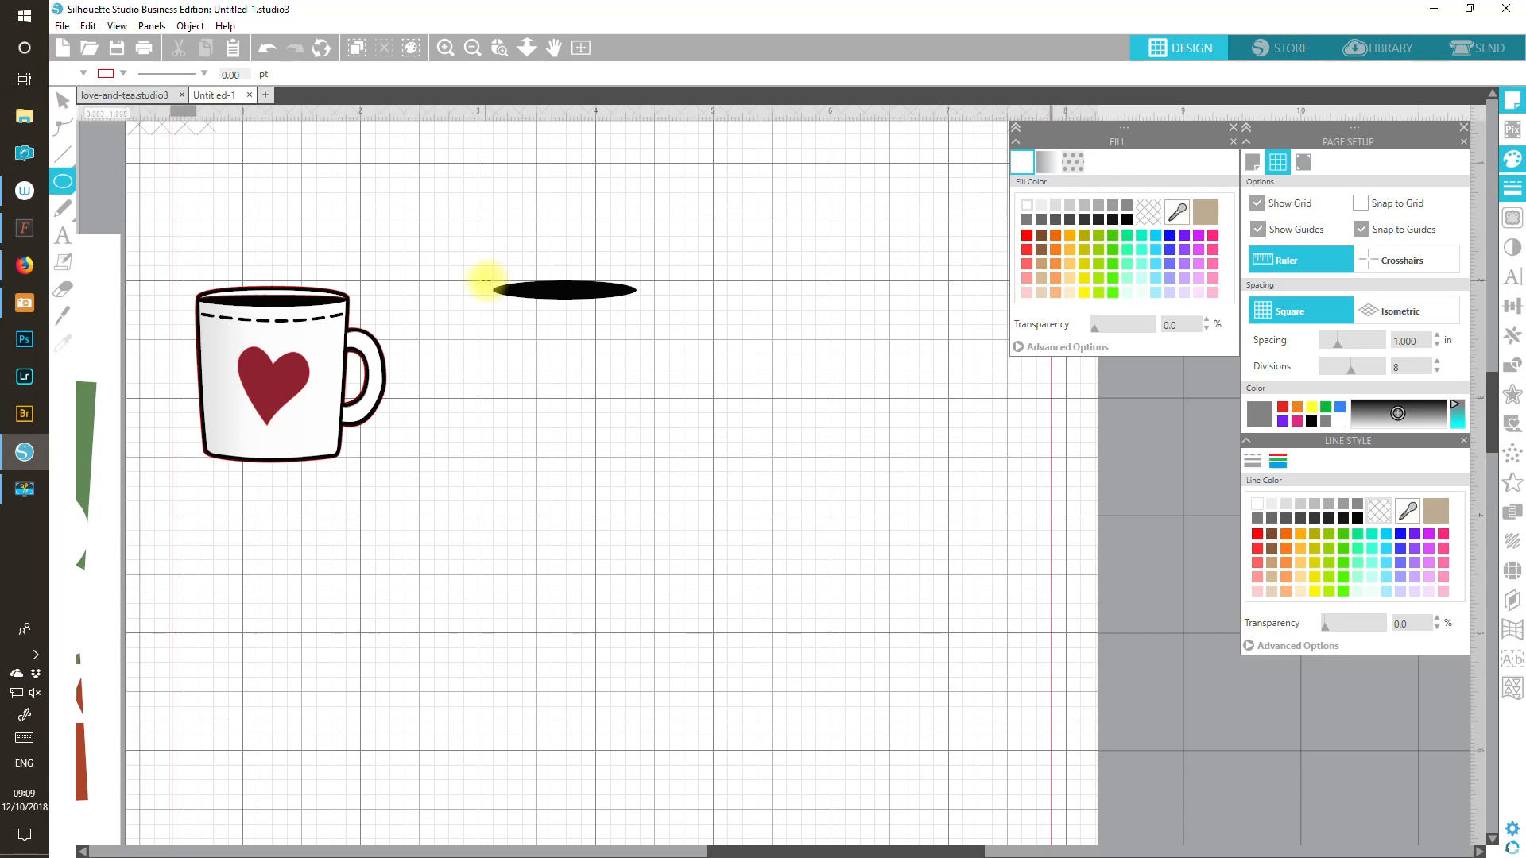
pyautogui.moveTo(484, 281); pyautogui.dragTo(647, 318)
pyautogui.click(818, 74)
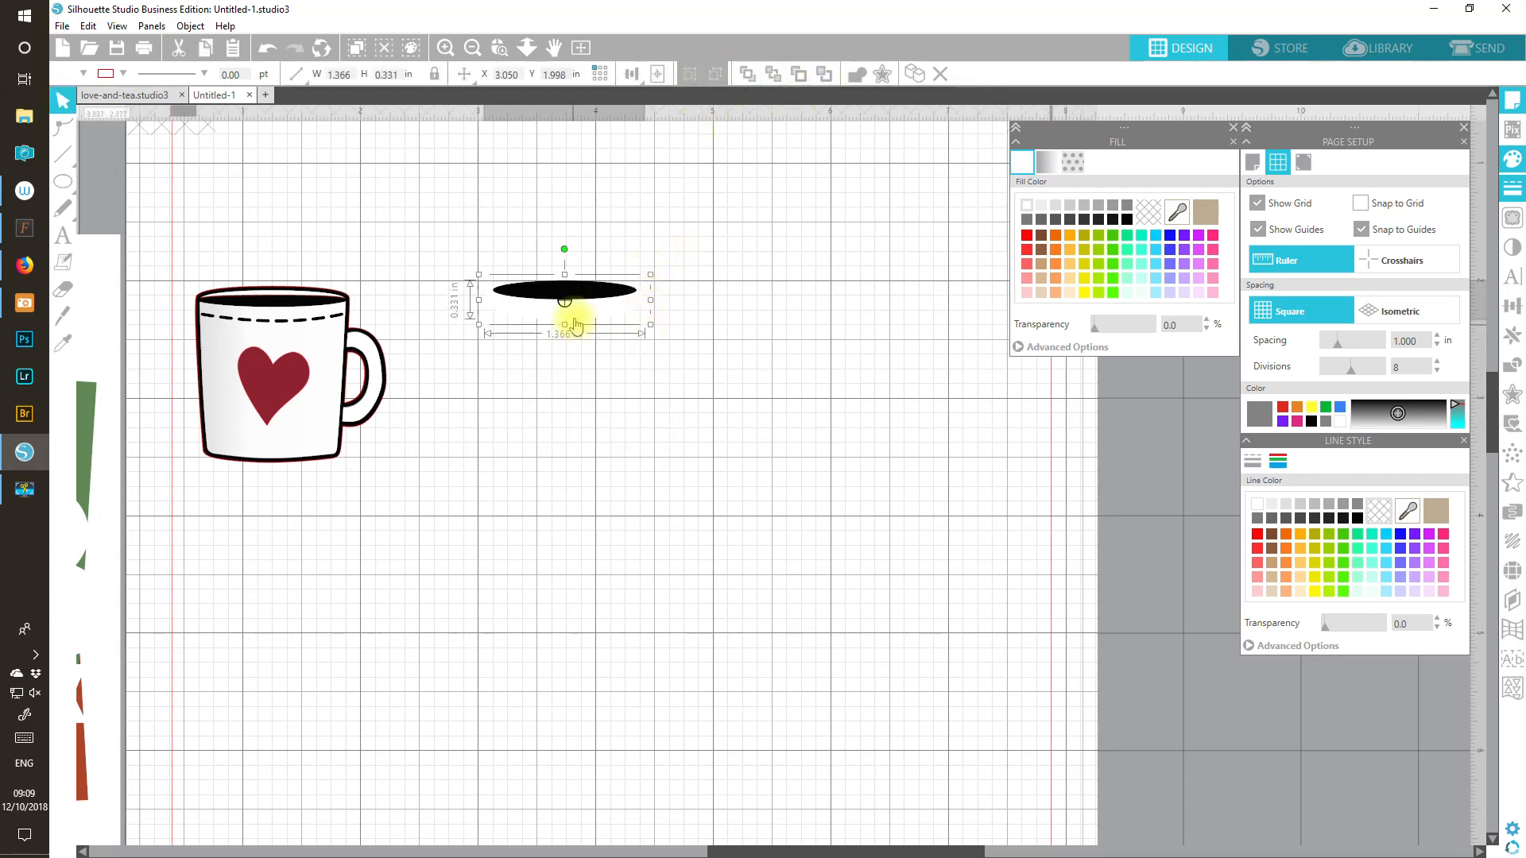
# Step: Give the white ellipse a red outline, center it around the black ellipse and reduce its height to about 0.30 in
pyautogui.click(1256, 533)
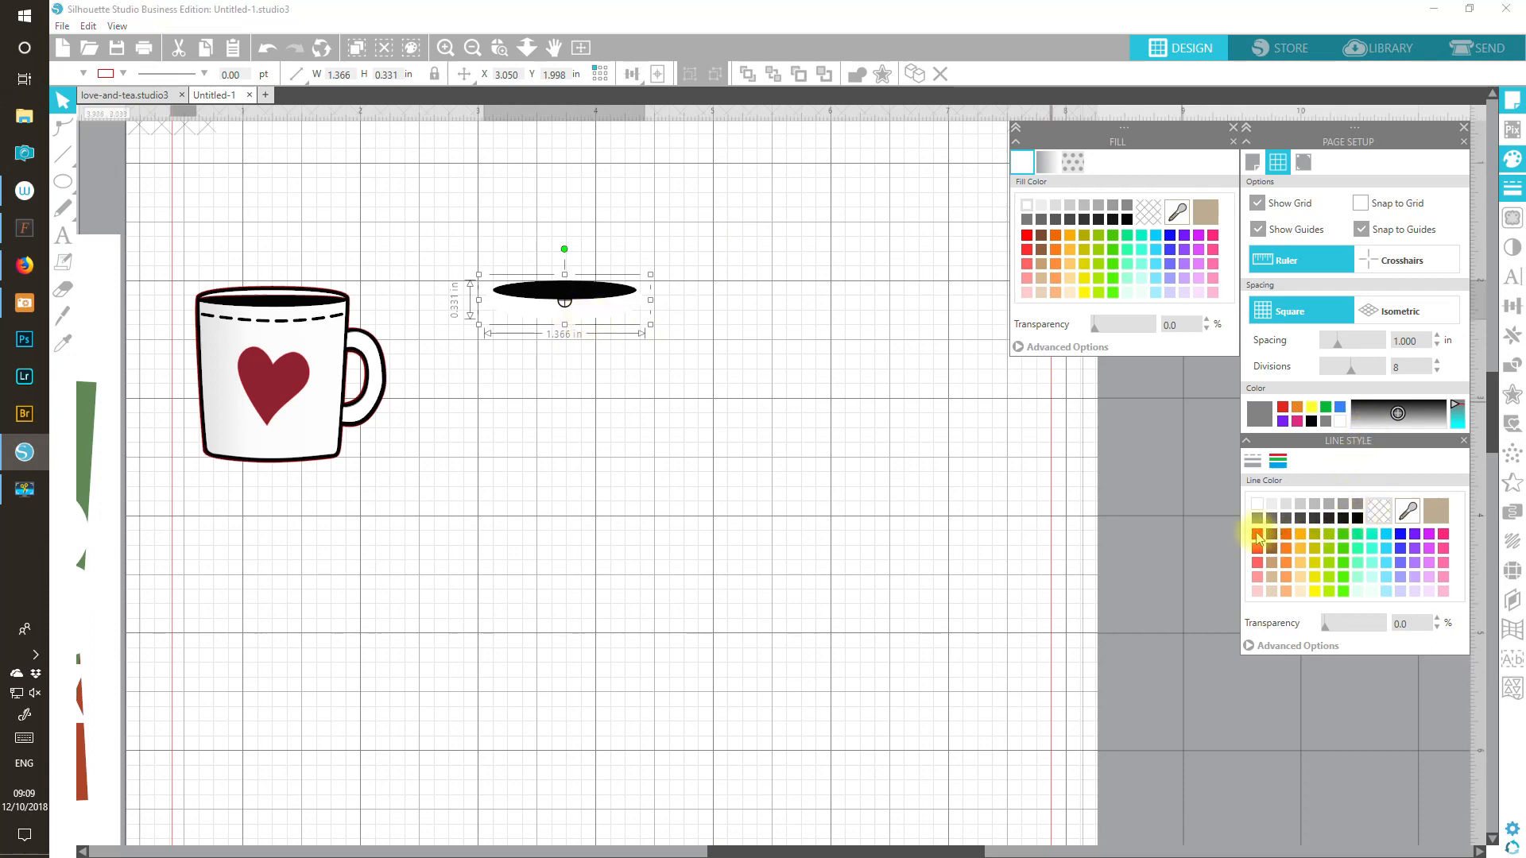
pyautogui.moveTo(594, 326); pyautogui.dragTo(597, 320)
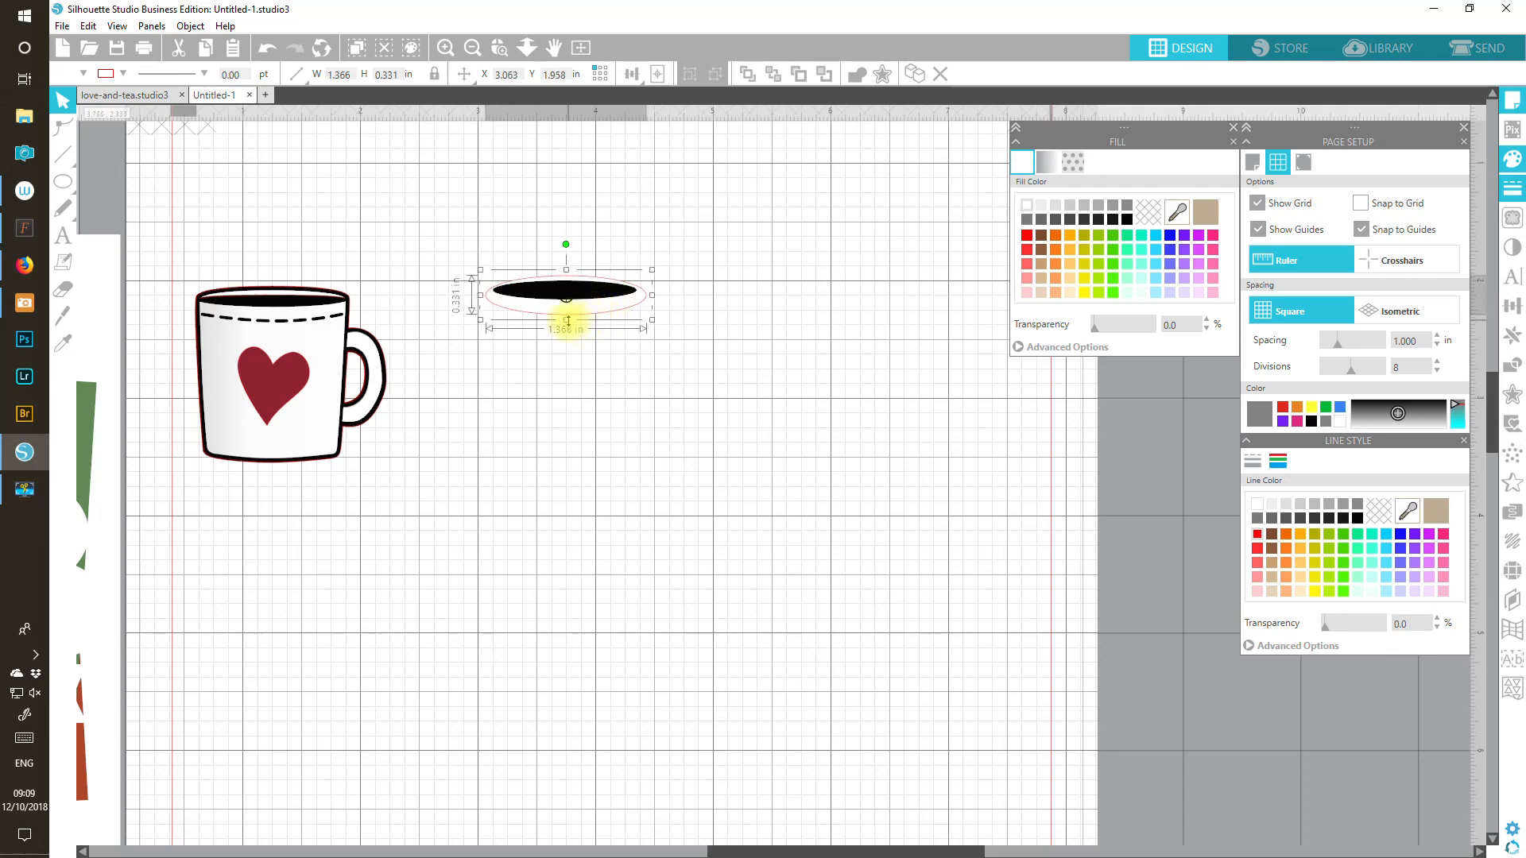
pyautogui.moveTo(568, 320); pyautogui.dragTo(567, 269)
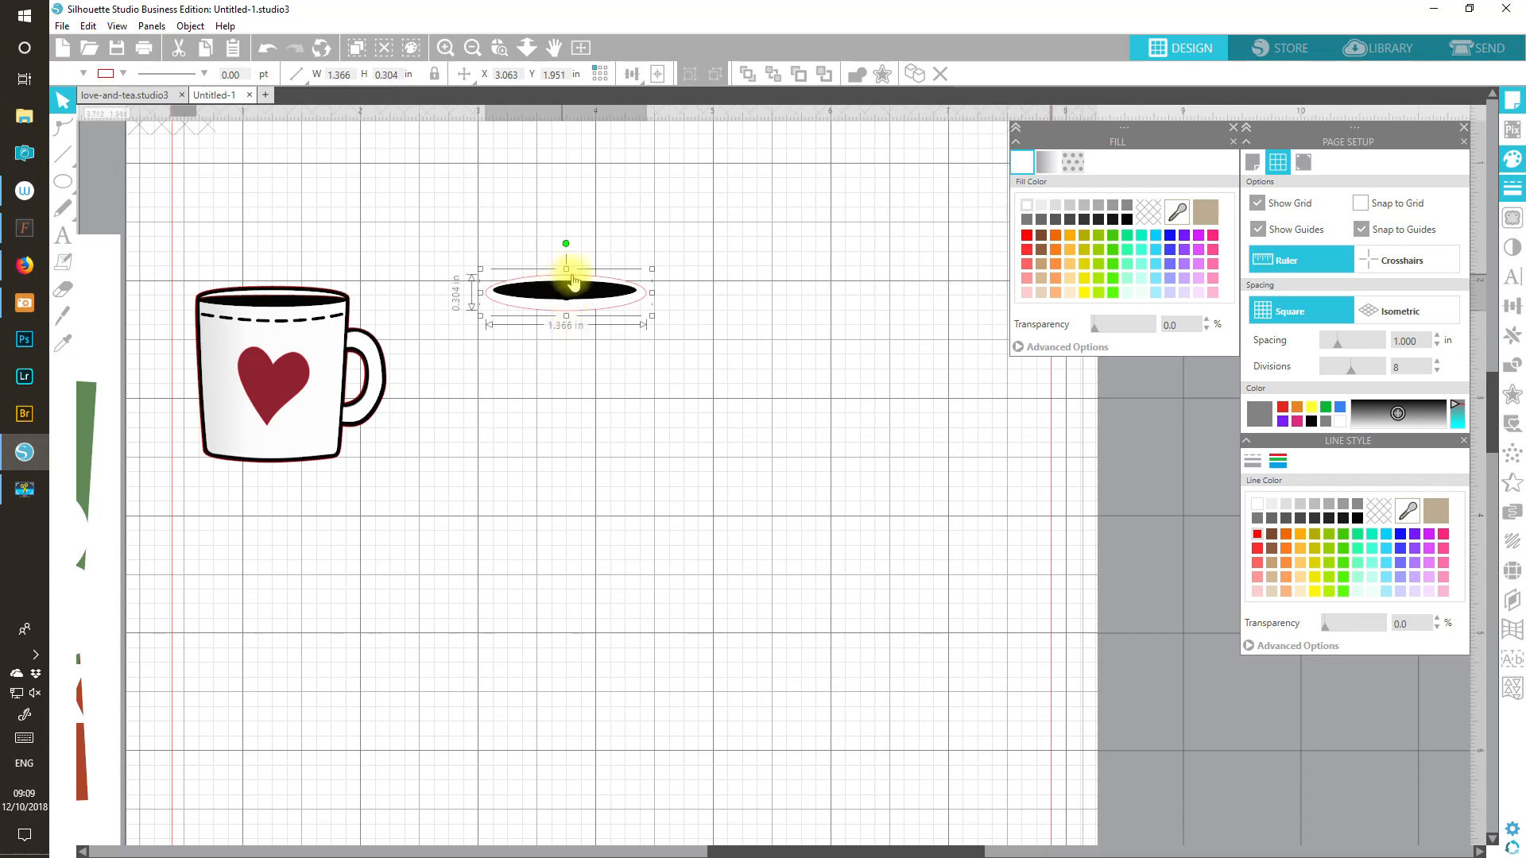
# Step: Narrow the red outline ellipse from both sides to about 1.26 in wide so it fits closely around the black ellipse
pyautogui.moveTo(650, 292); pyautogui.dragTo(647, 292)
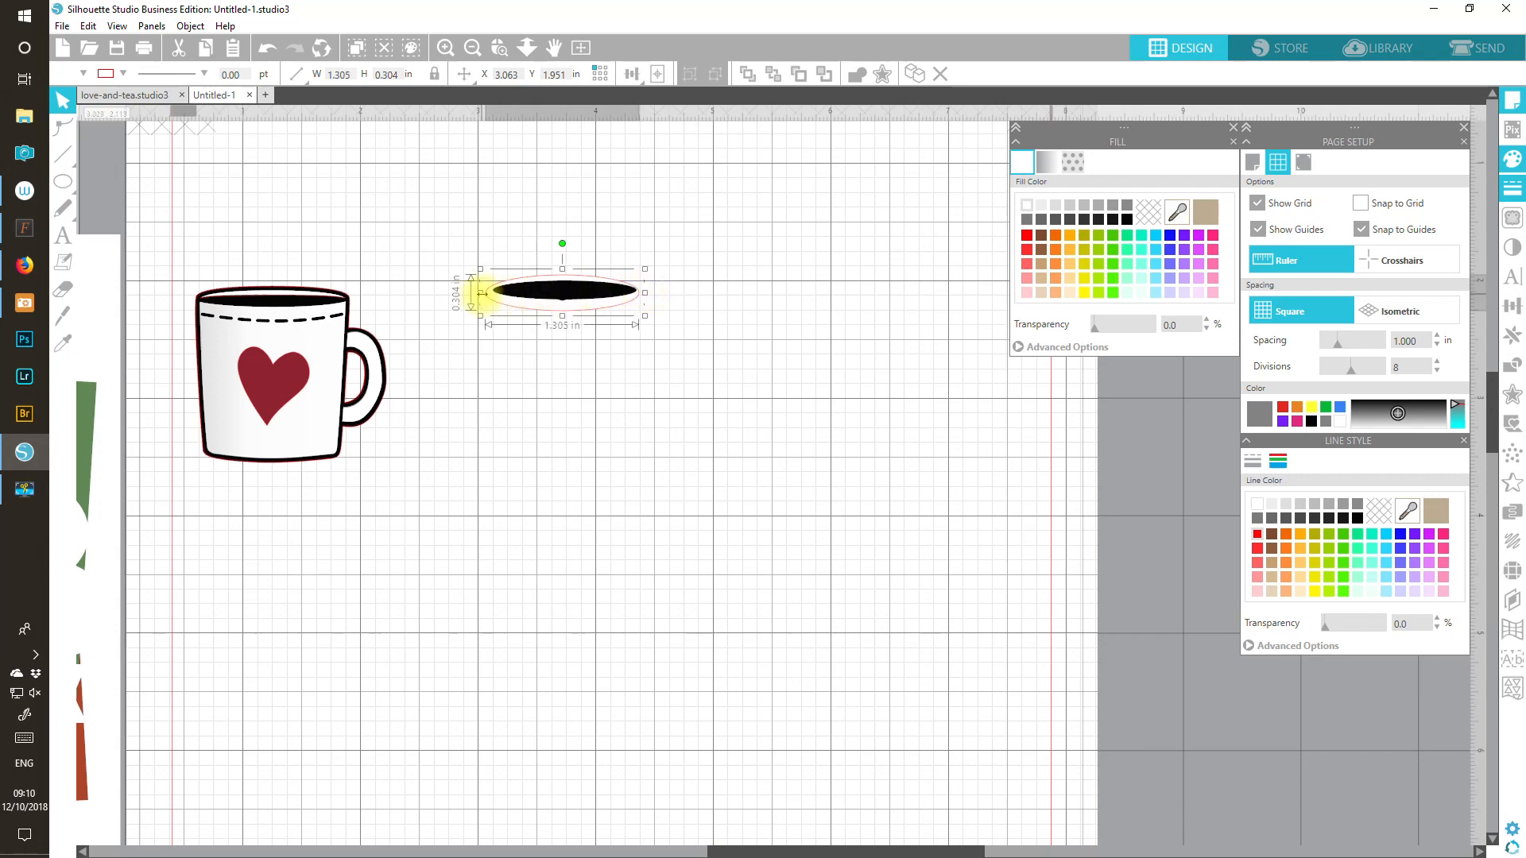
pyautogui.moveTo(481, 293); pyautogui.dragTo(486, 294)
pyautogui.moveTo(484, 292); pyautogui.dragTo(486, 293)
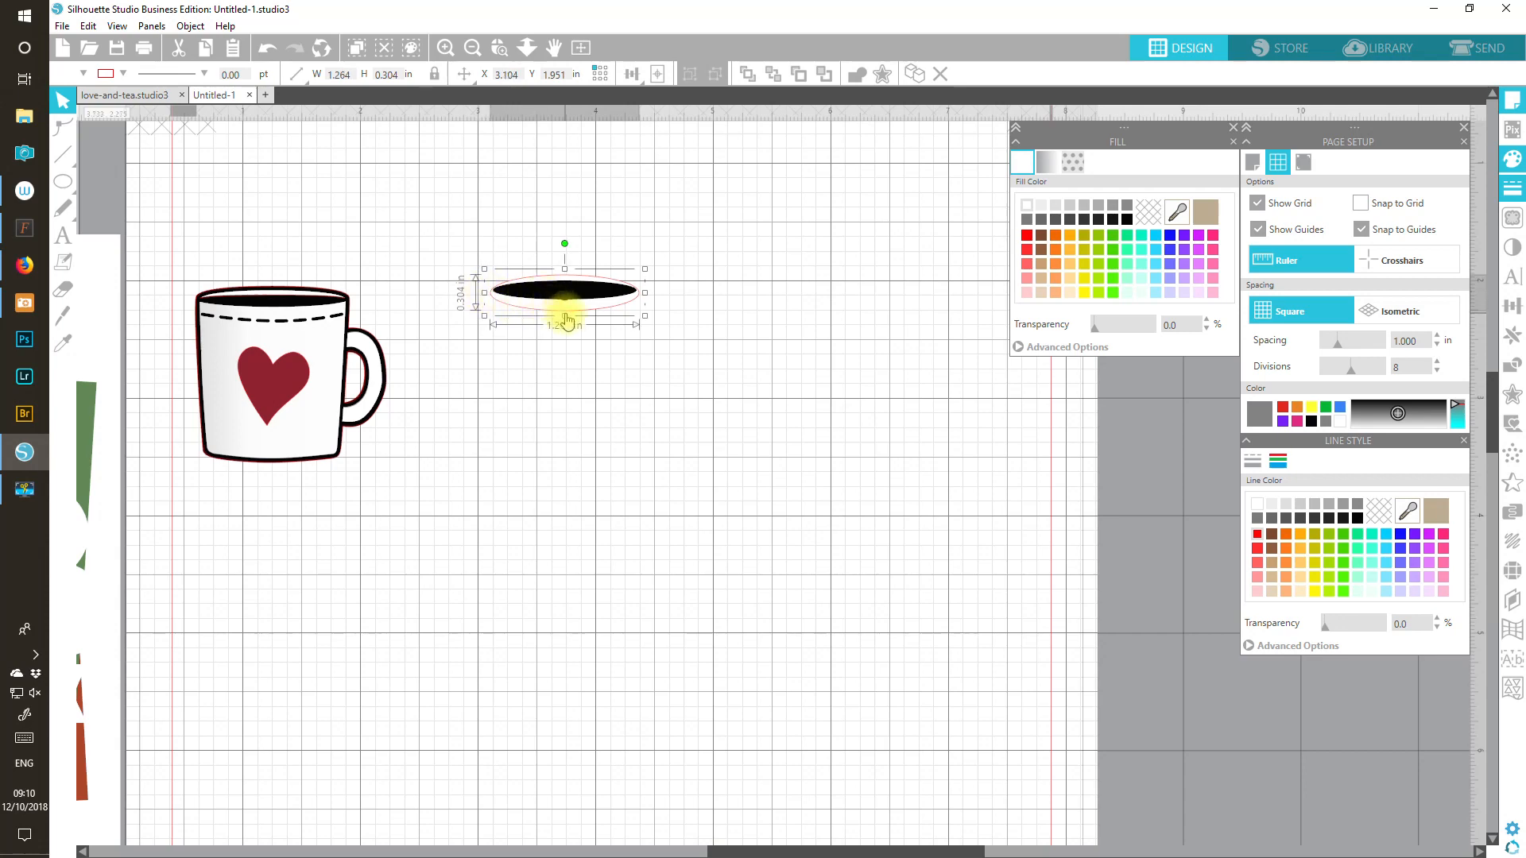
# Step: Edit the outline ellipse's points into a mug body by pulling the bottom point down and adding a lower point on each side
pyautogui.doubleClick(600, 316)
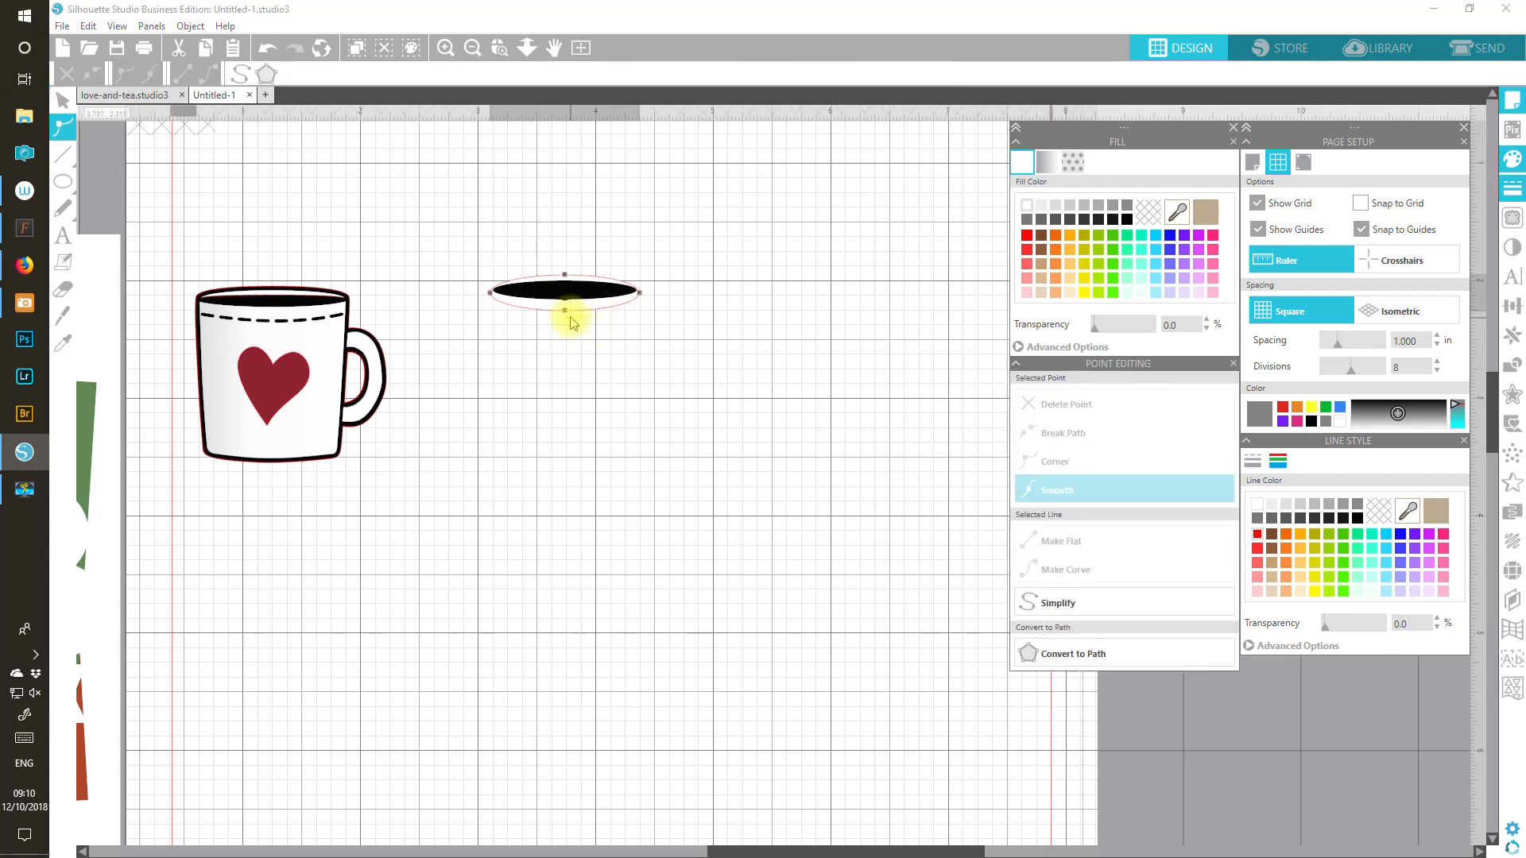
pyautogui.moveTo(569, 315); pyautogui.dragTo(568, 463)
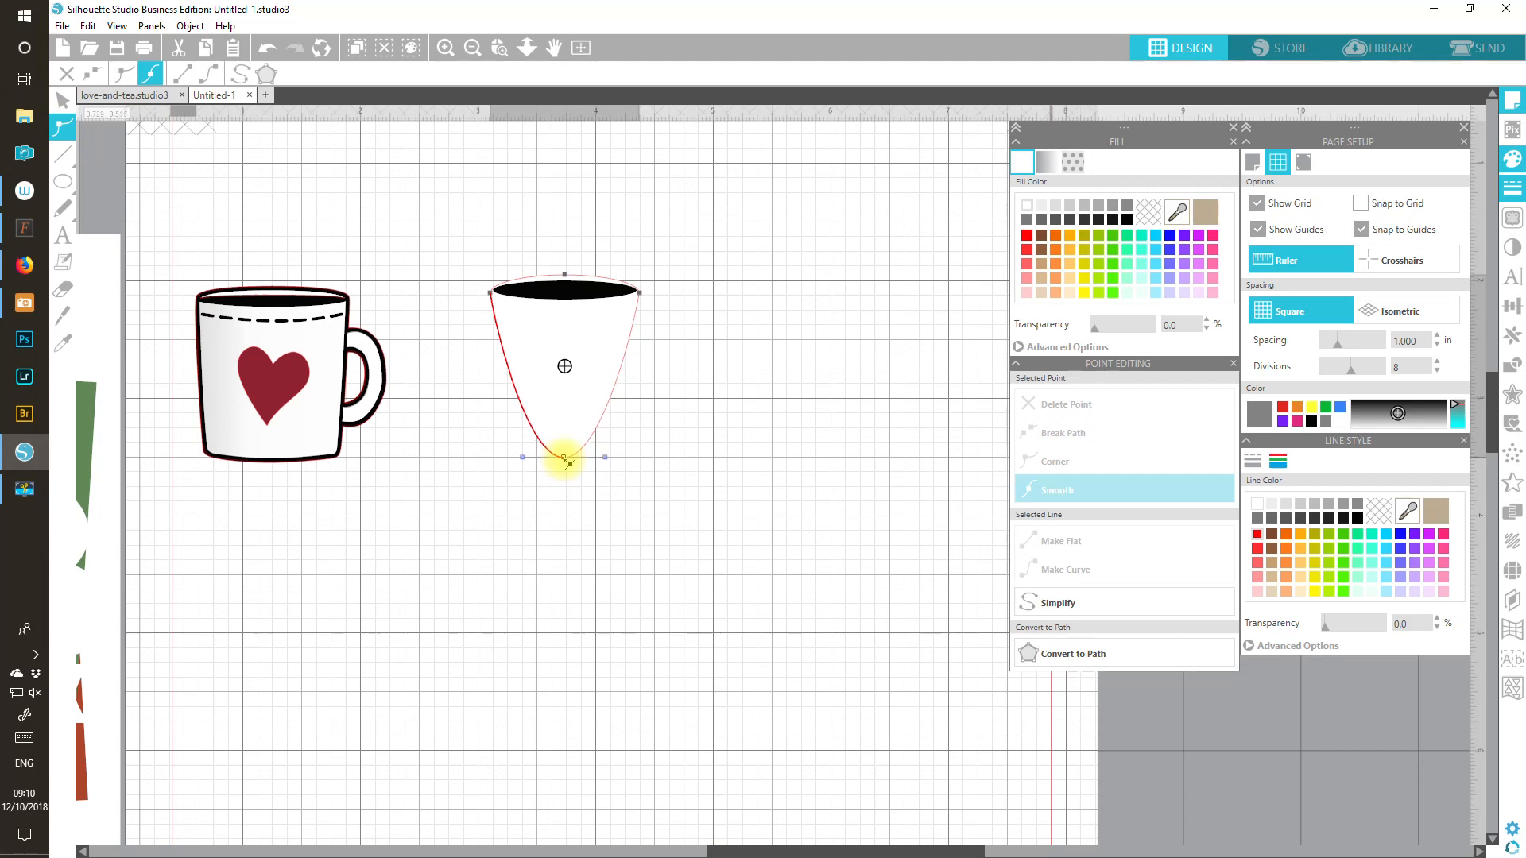
pyautogui.moveTo(568, 461); pyautogui.dragTo(566, 460)
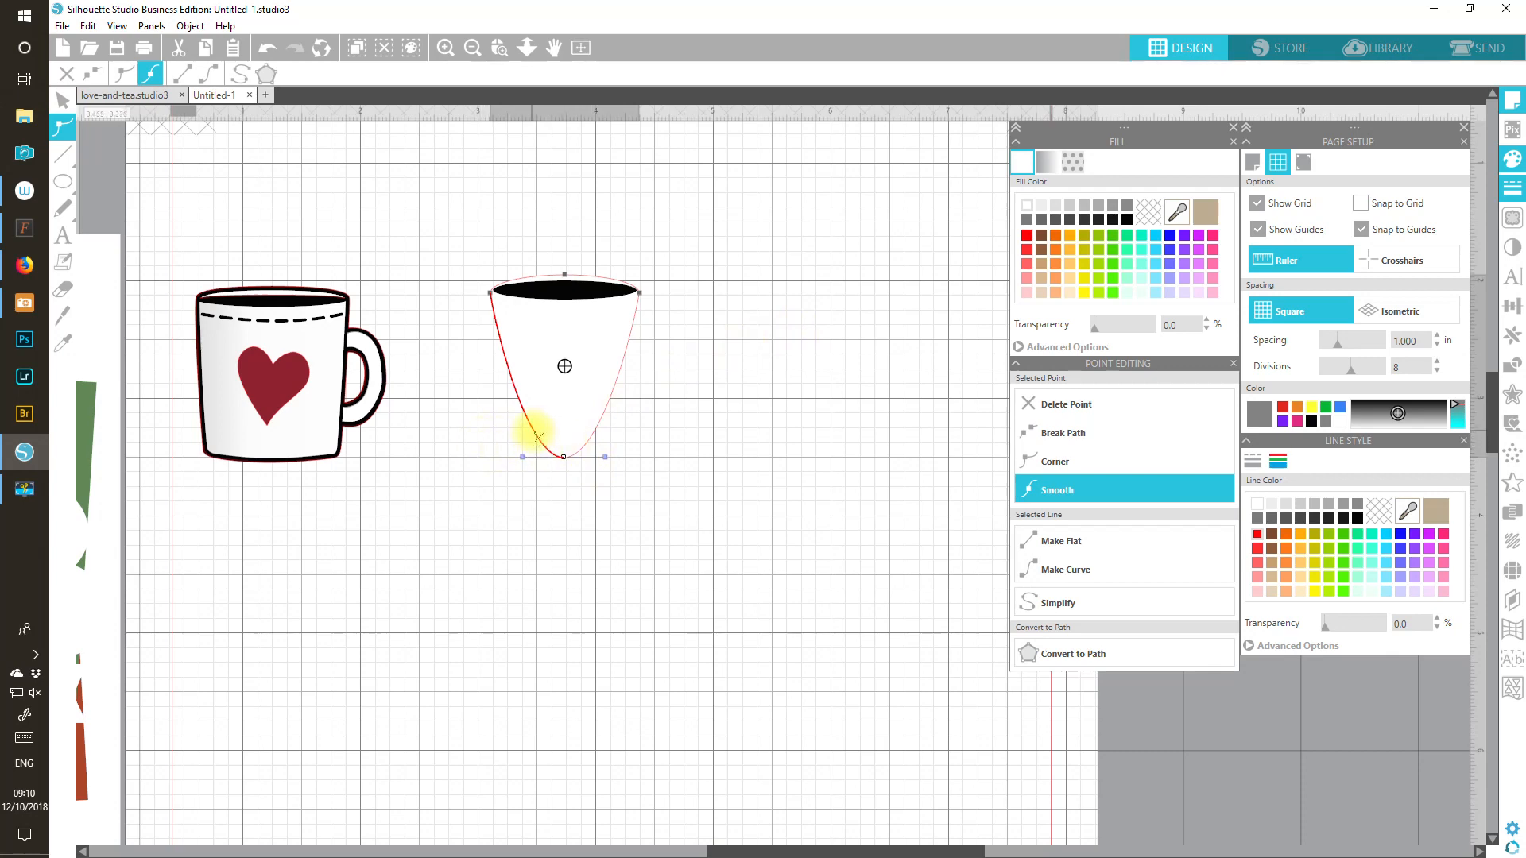
pyautogui.moveTo(541, 437); pyautogui.dragTo(518, 461)
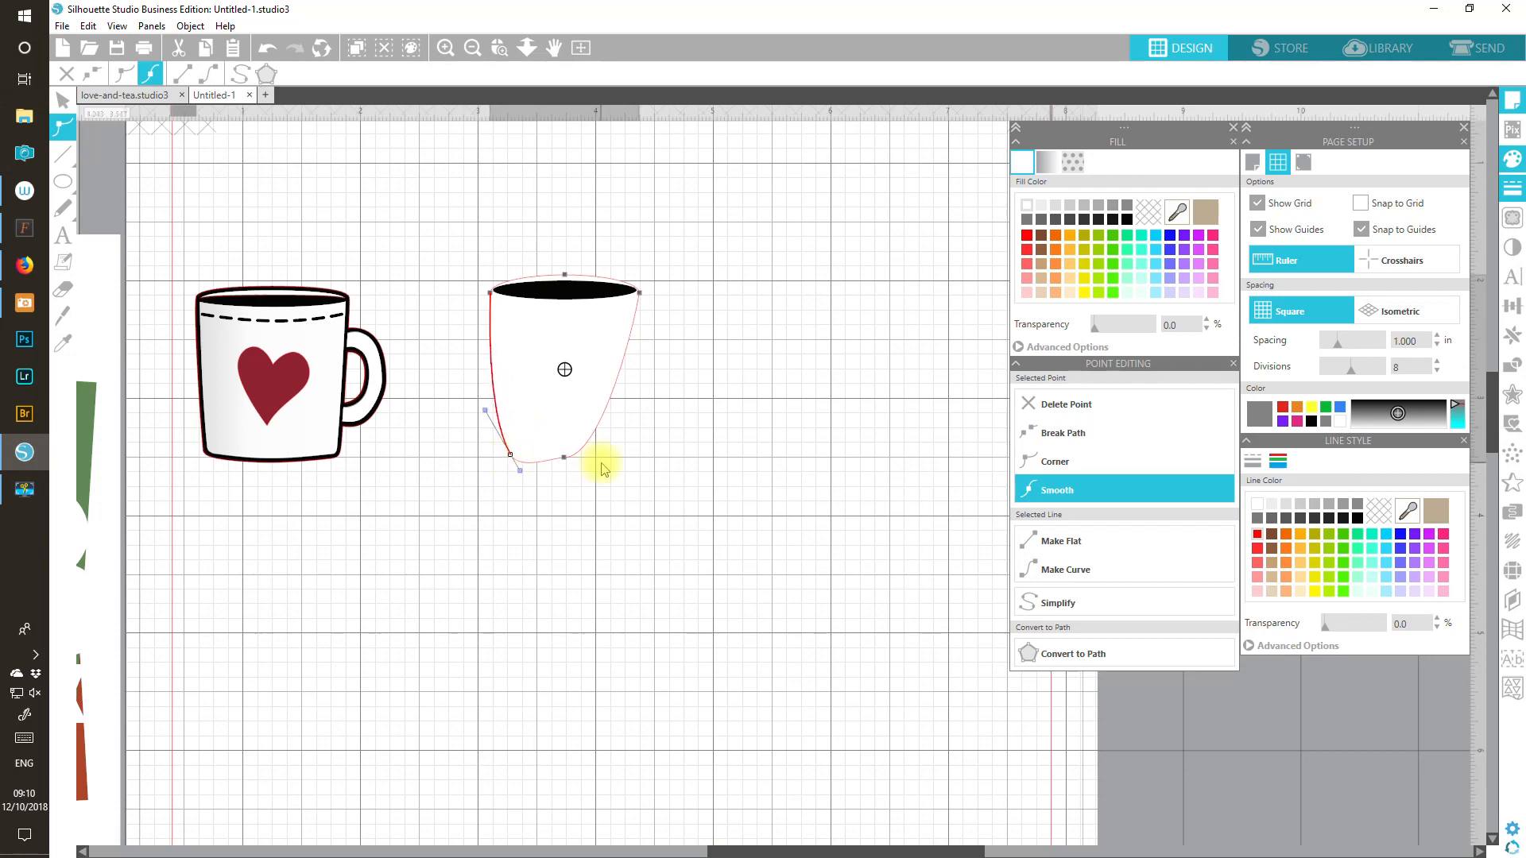
pyautogui.moveTo(599, 432); pyautogui.dragTo(618, 458)
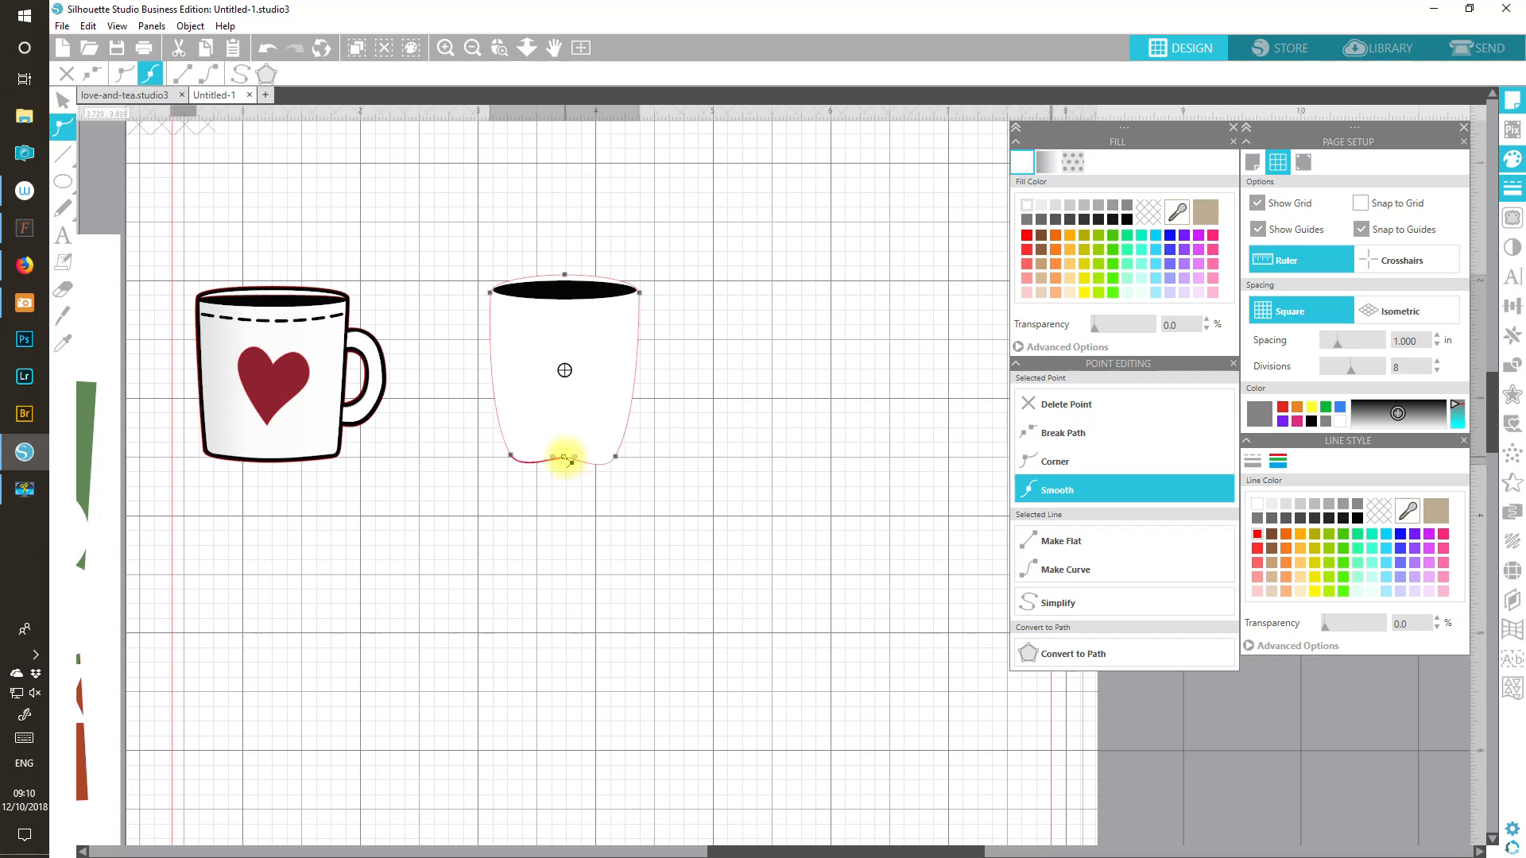
# Step: Flatten the two bottom segments of the mug body outline and leave point editing
pyautogui.click(1067, 542)
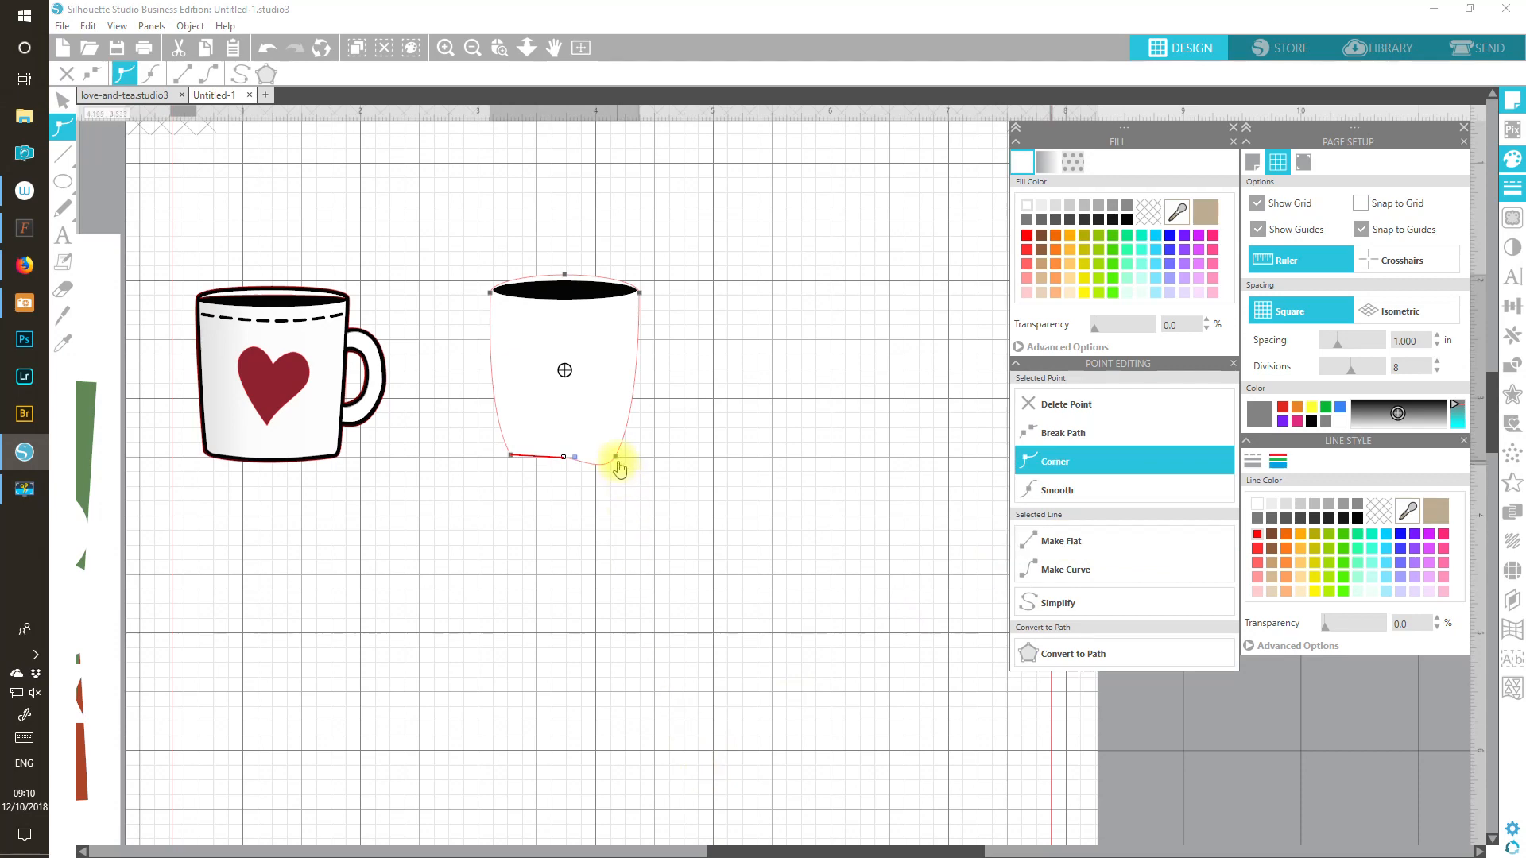
pyautogui.click(622, 460)
pyautogui.click(587, 460)
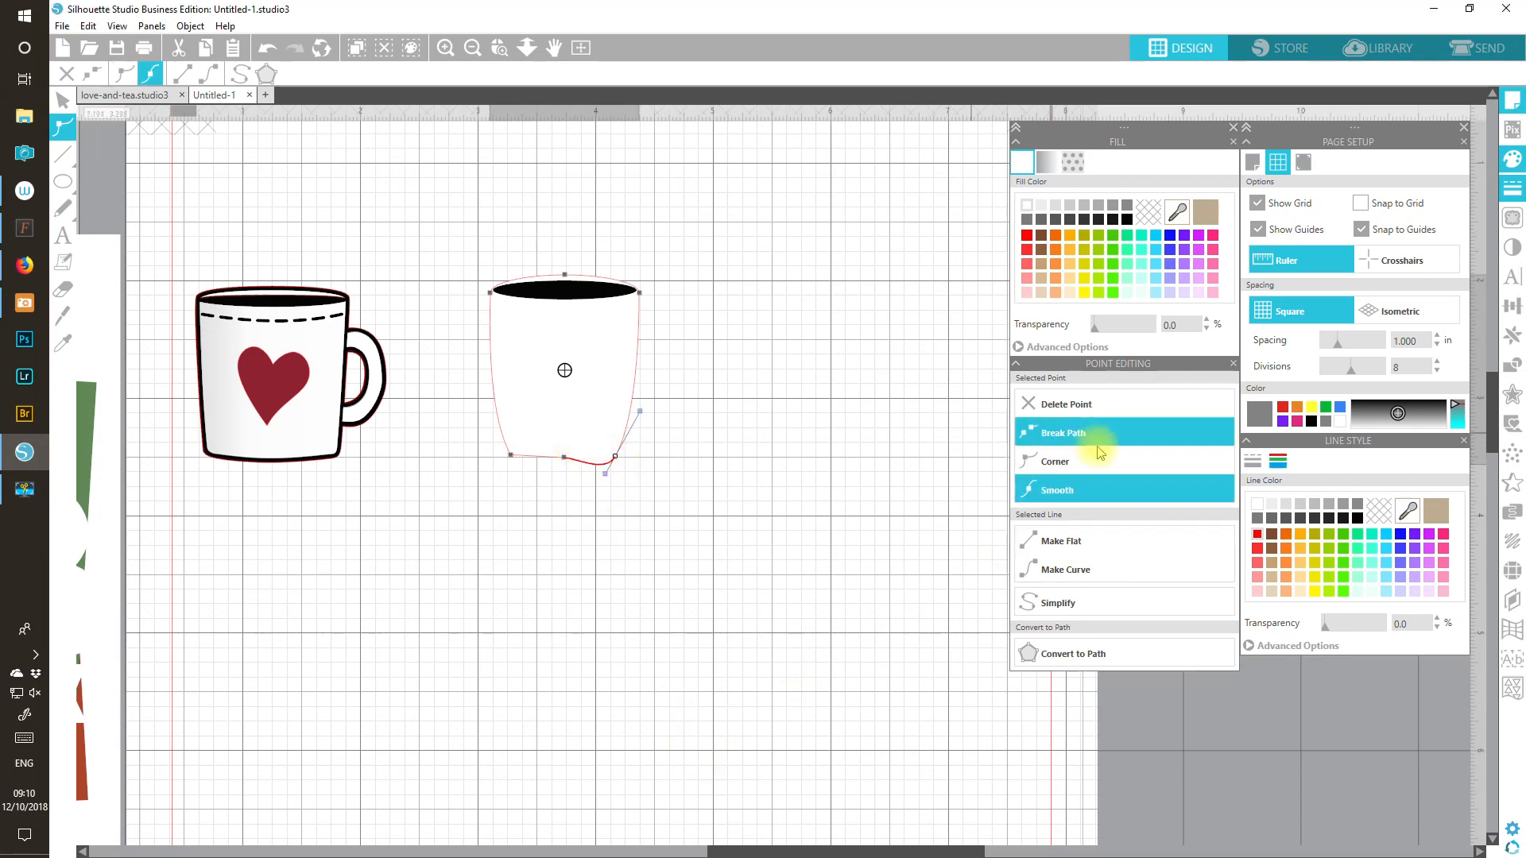
pyautogui.click(1075, 547)
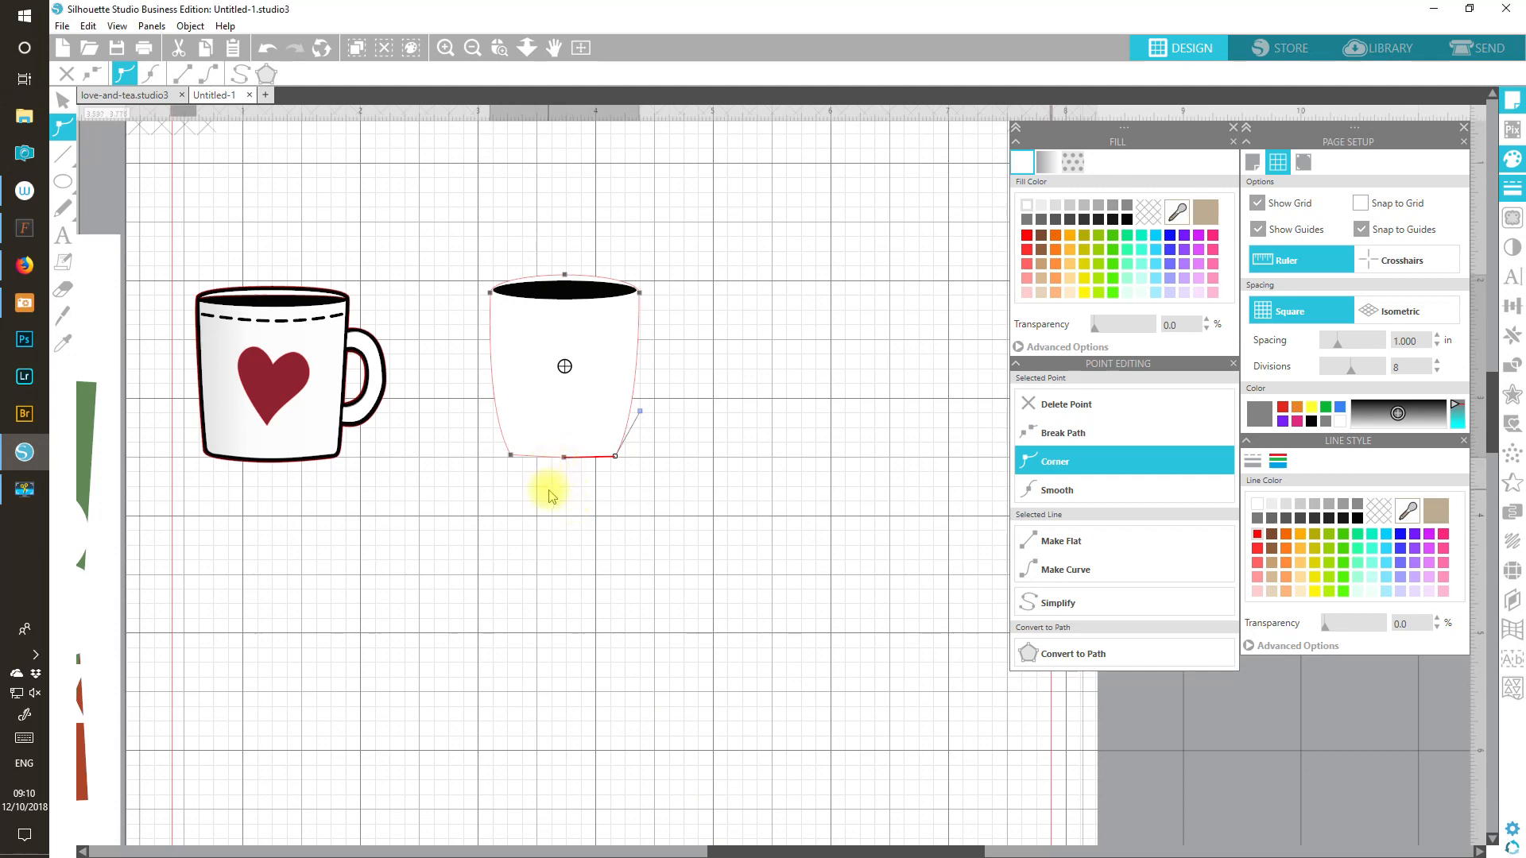
pyautogui.click(562, 545)
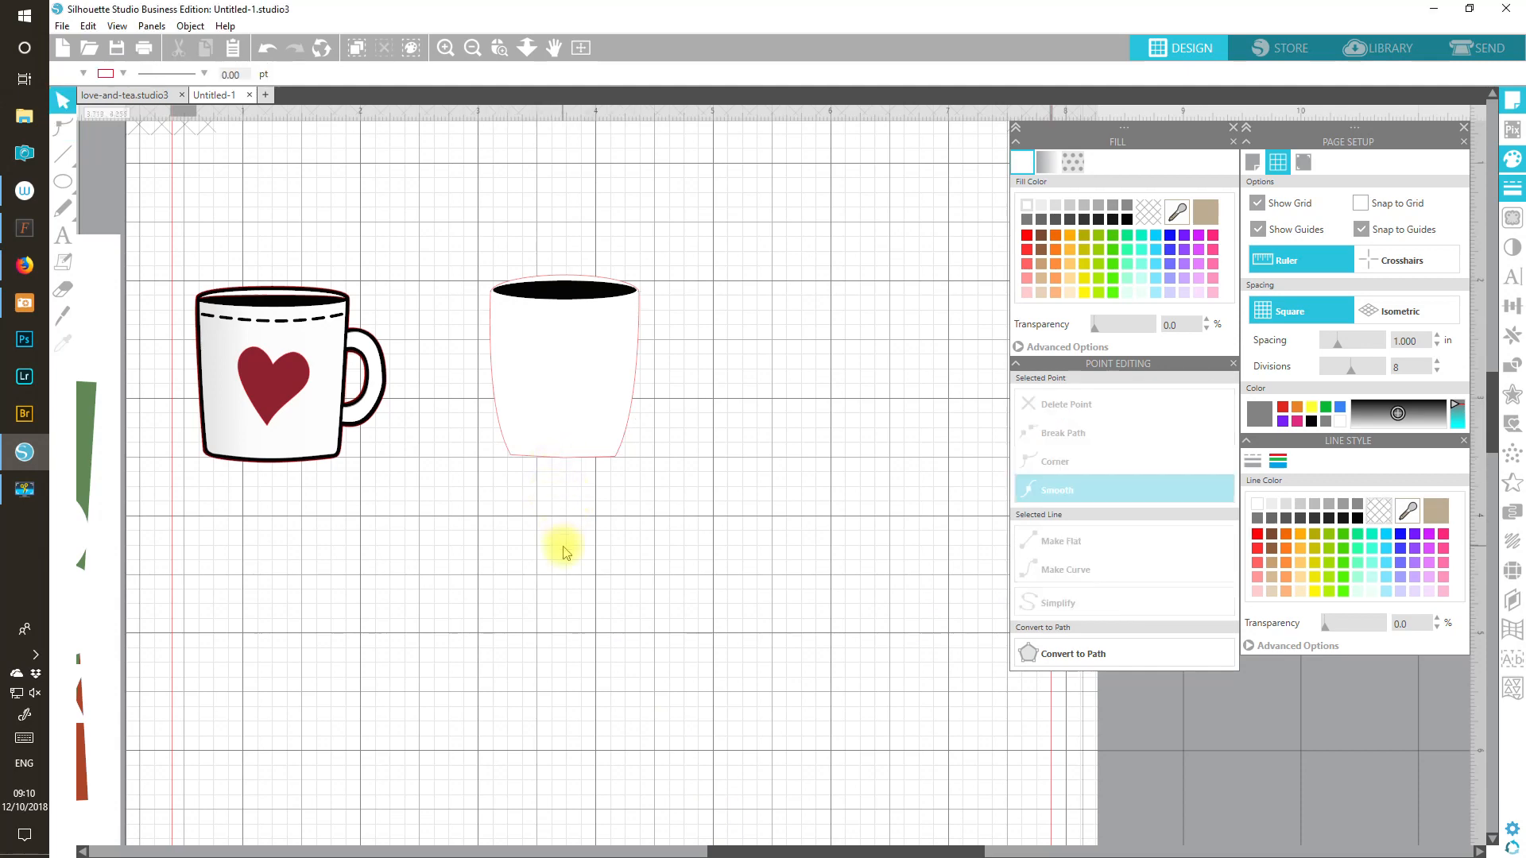
# Step: Reopen the mug body's points and convert its two flat bottom segments to curves
pyautogui.doubleClick(550, 447)
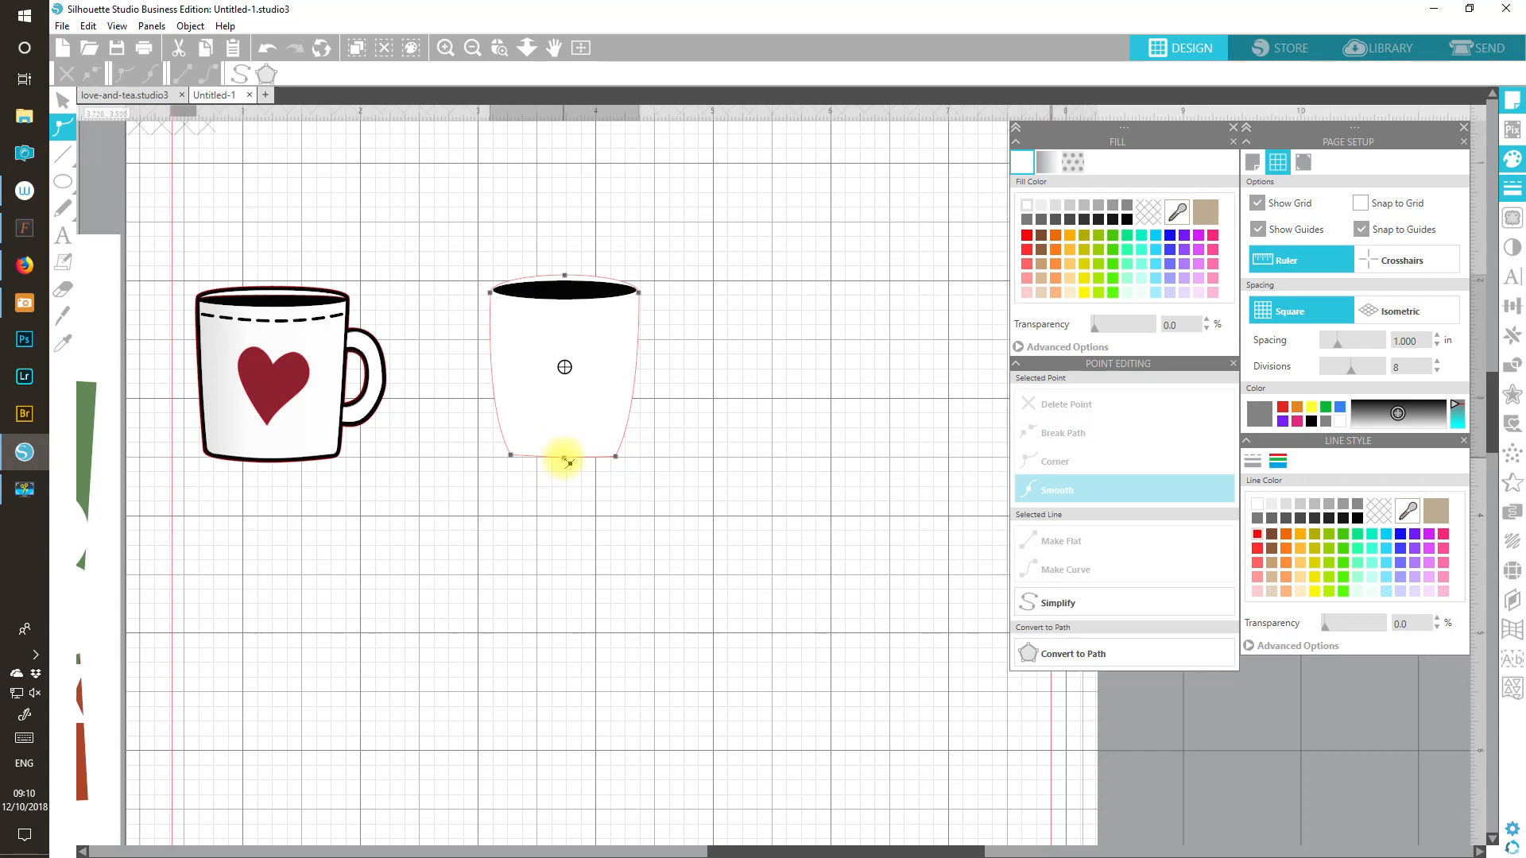
pyautogui.click(566, 460)
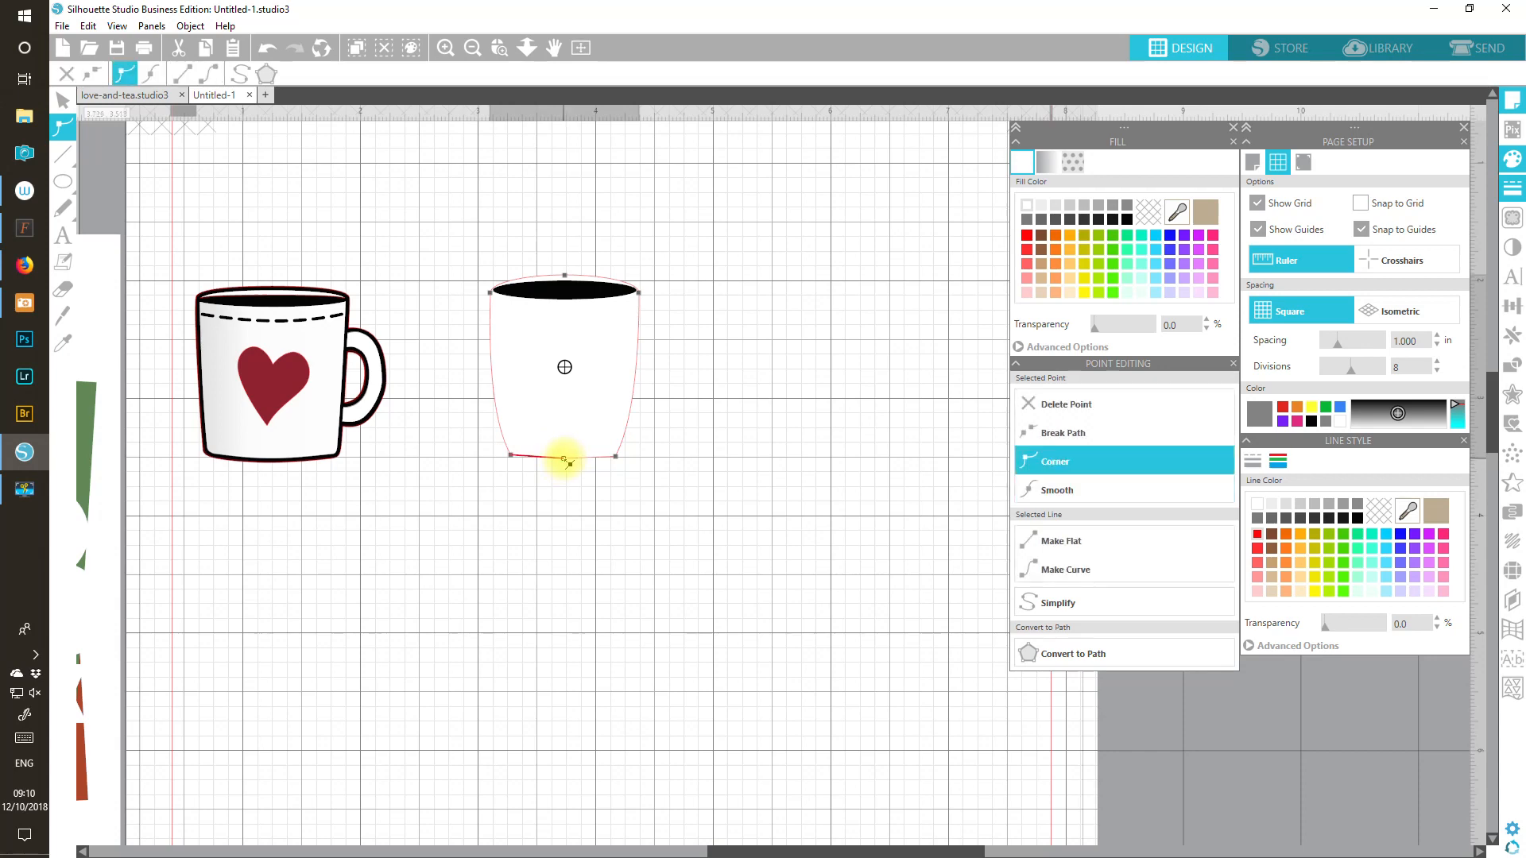
pyautogui.click(1094, 574)
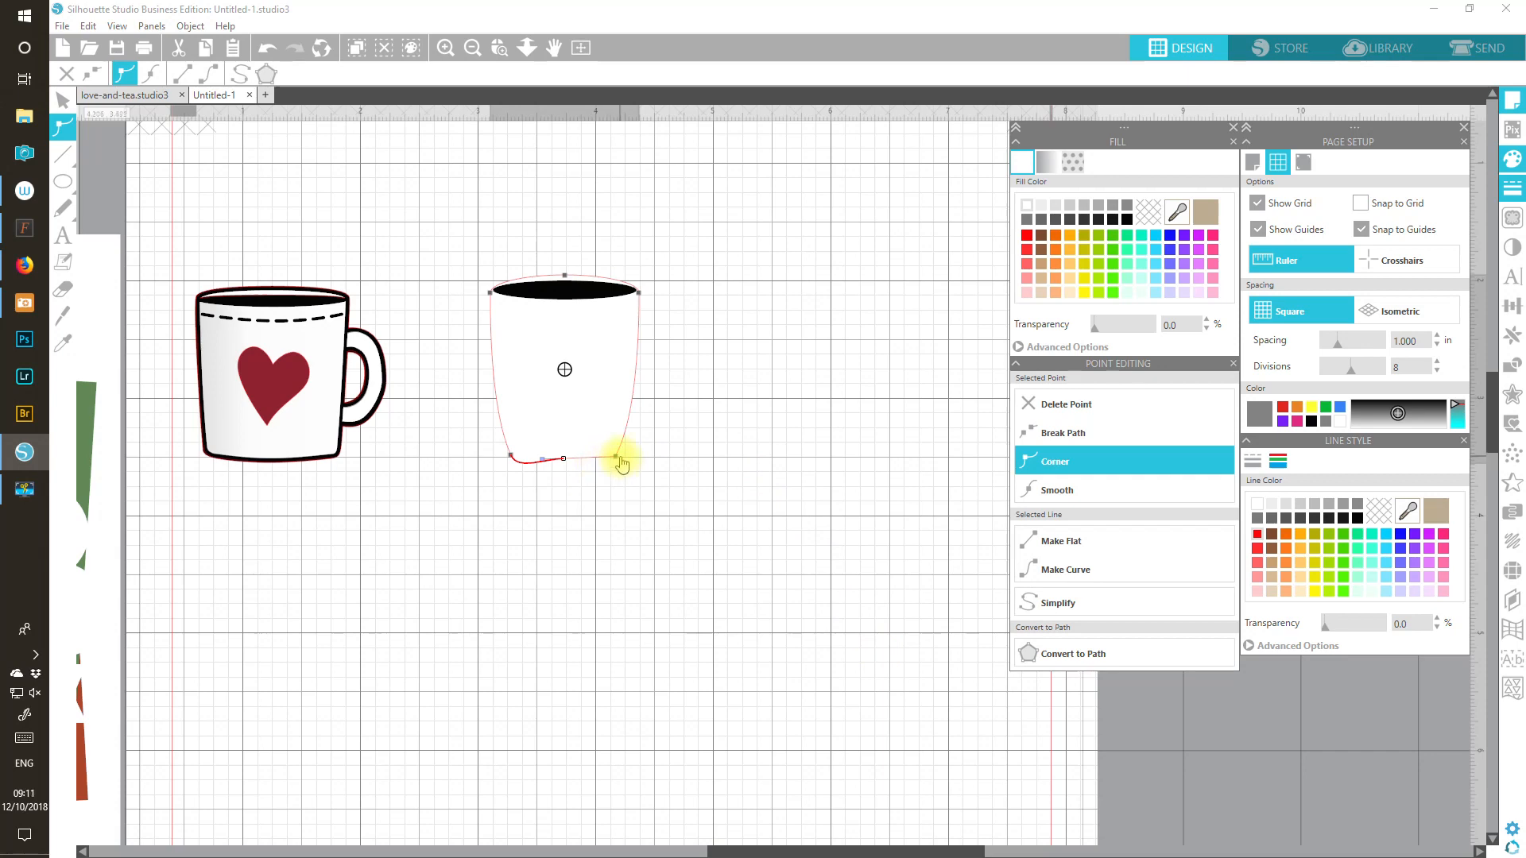
pyautogui.click(619, 460)
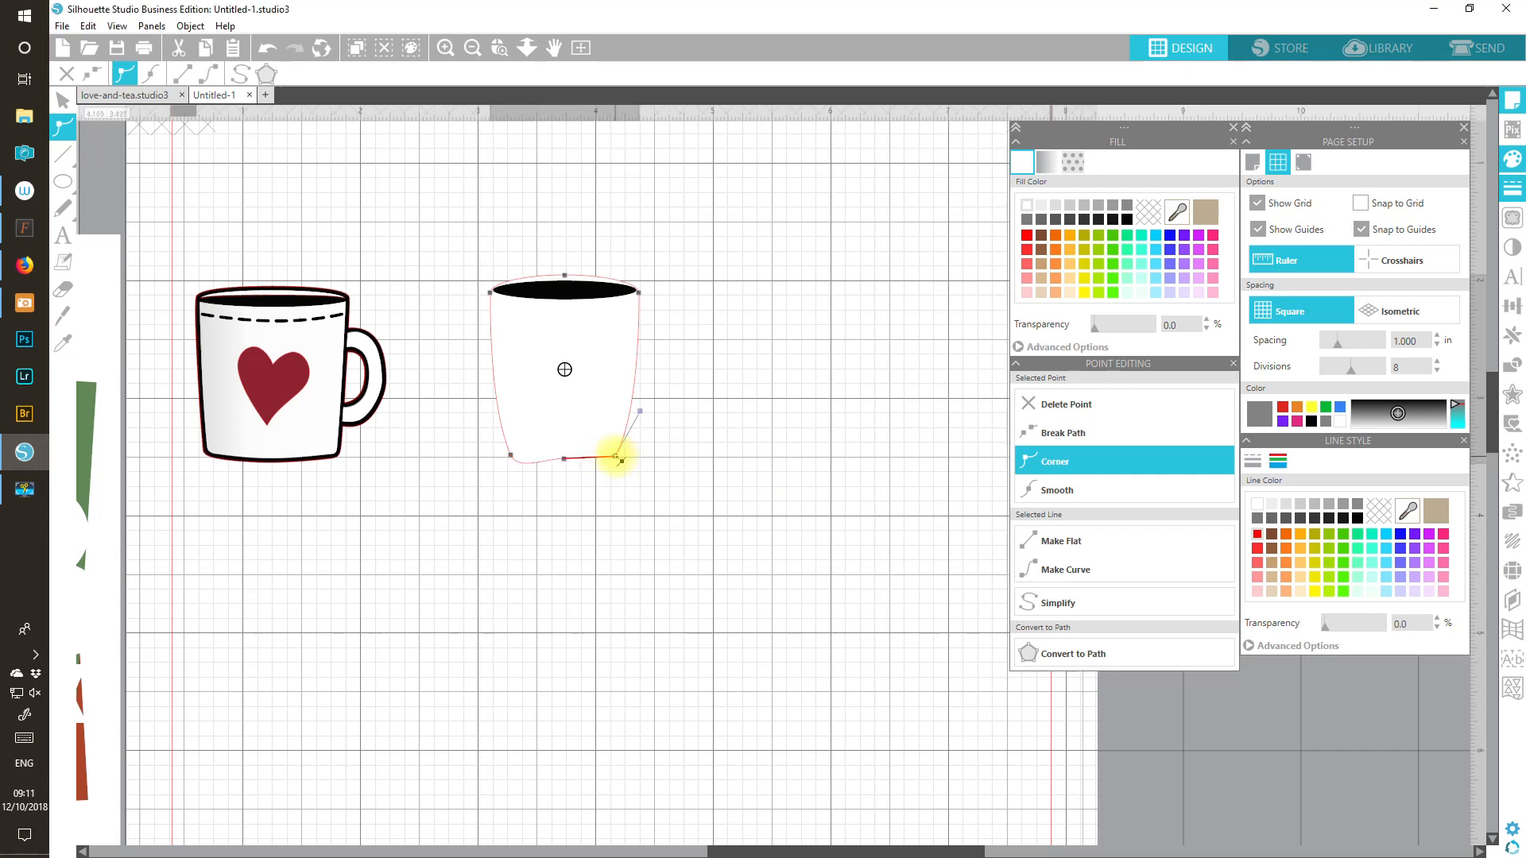
pyautogui.click(1082, 567)
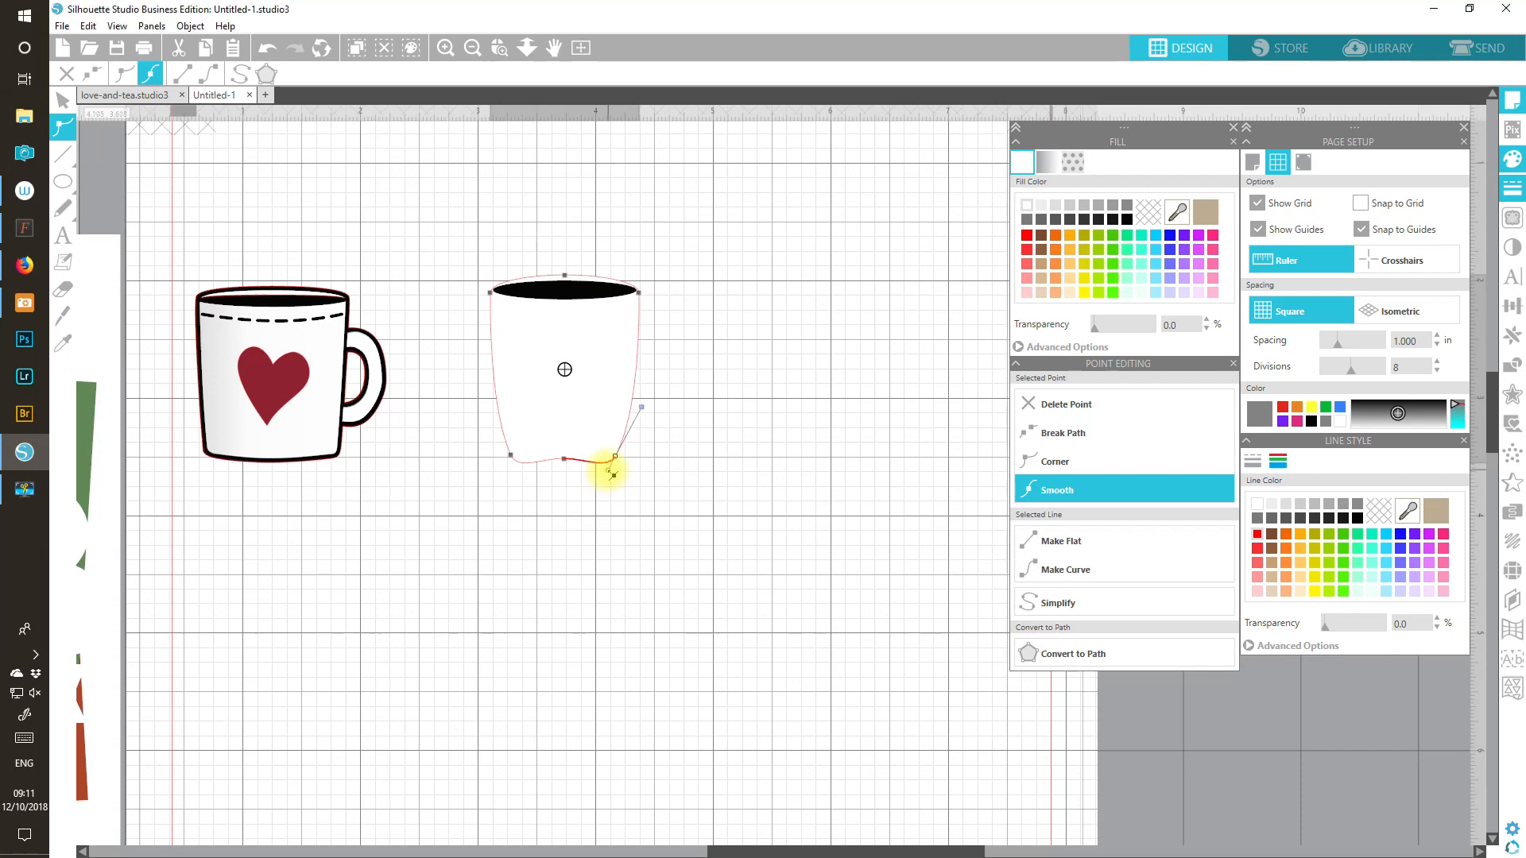
# Step: Make both lower side points of the mug body corner points and adjust their handles for a cleaner base
pyautogui.click(1035, 461)
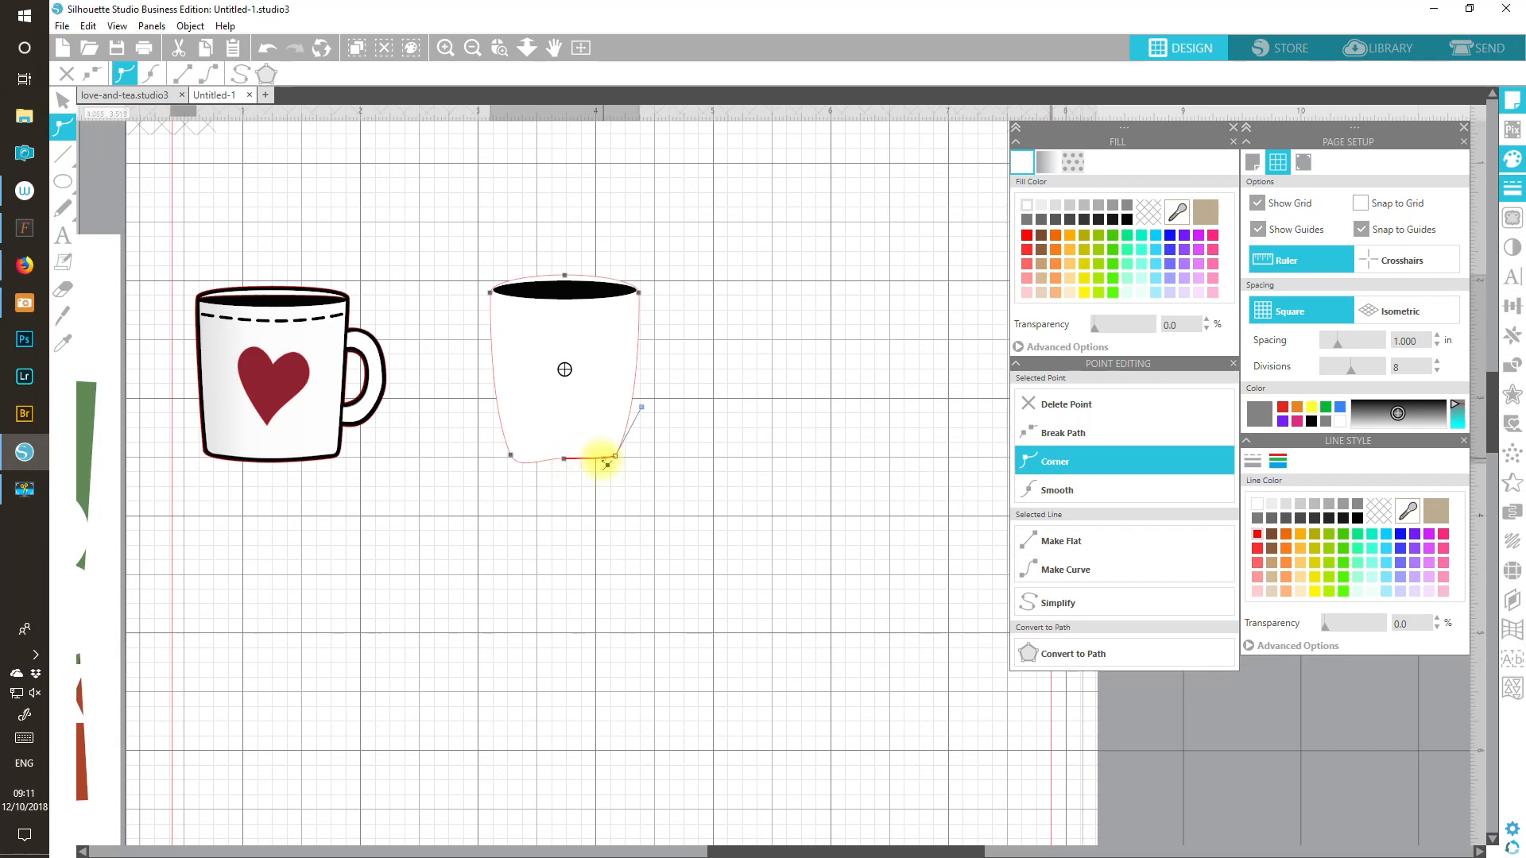
pyautogui.click(564, 458)
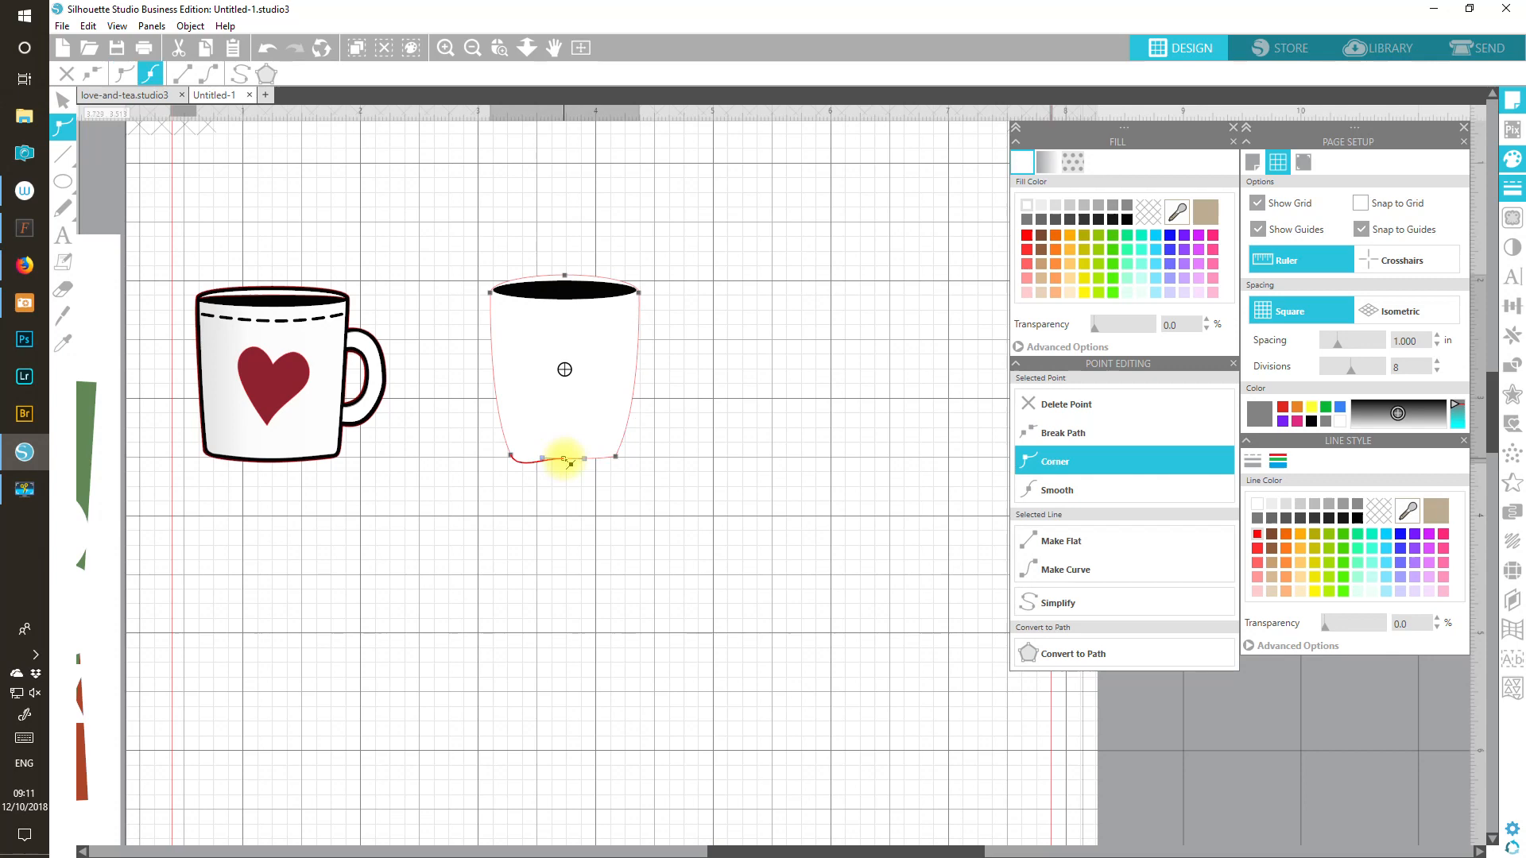
pyautogui.click(514, 458)
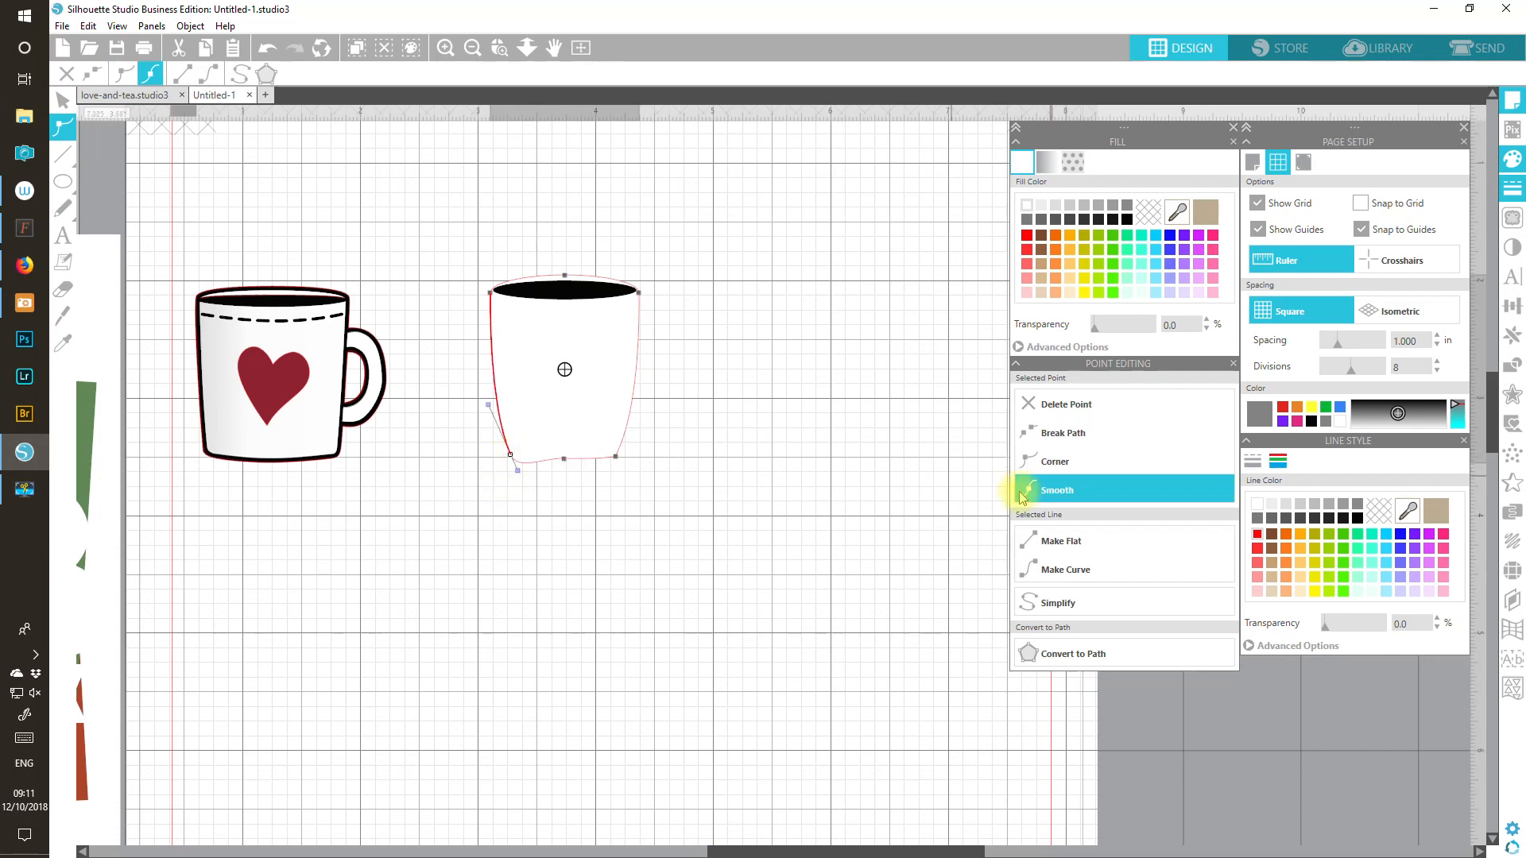
pyautogui.click(1052, 463)
pyautogui.click(1052, 463)
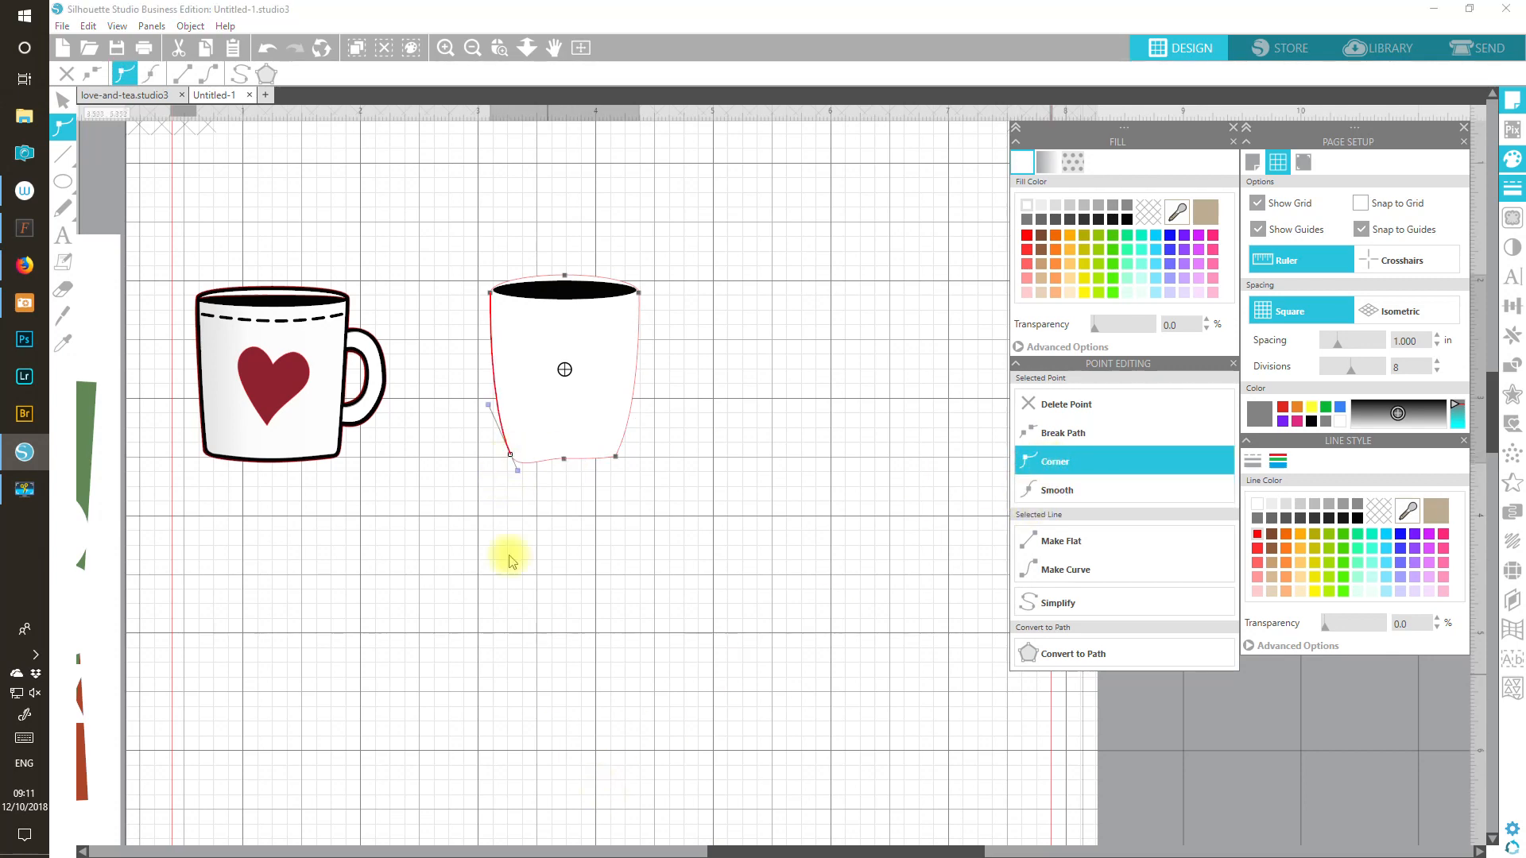
pyautogui.moveTo(524, 475); pyautogui.dragTo(515, 458)
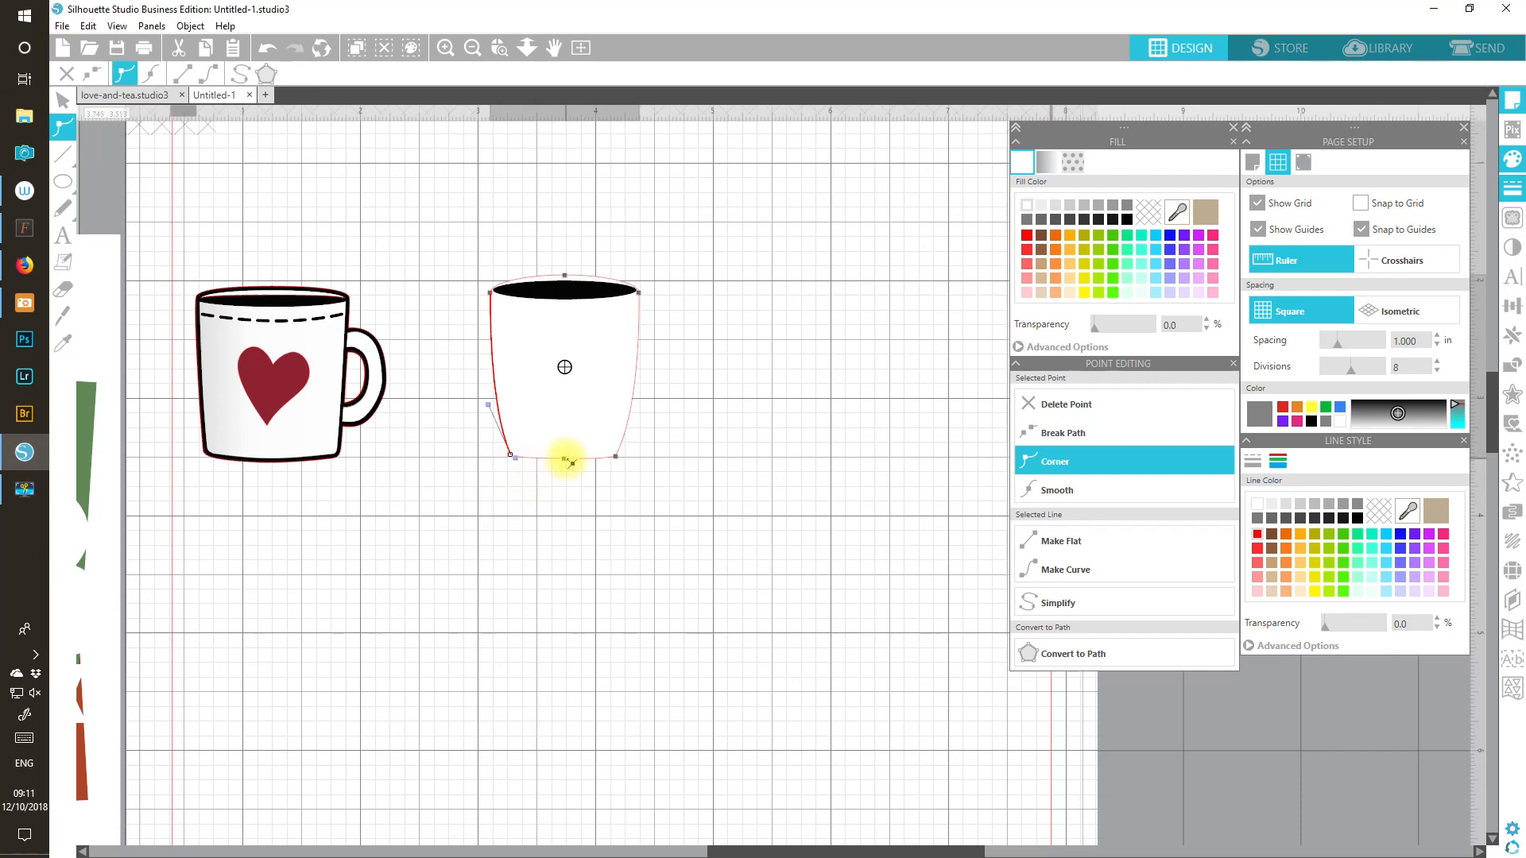
# Step: Pull the mug body's bottom centre point slightly down into a gentle smooth curve and leave point editing
pyautogui.click(565, 461)
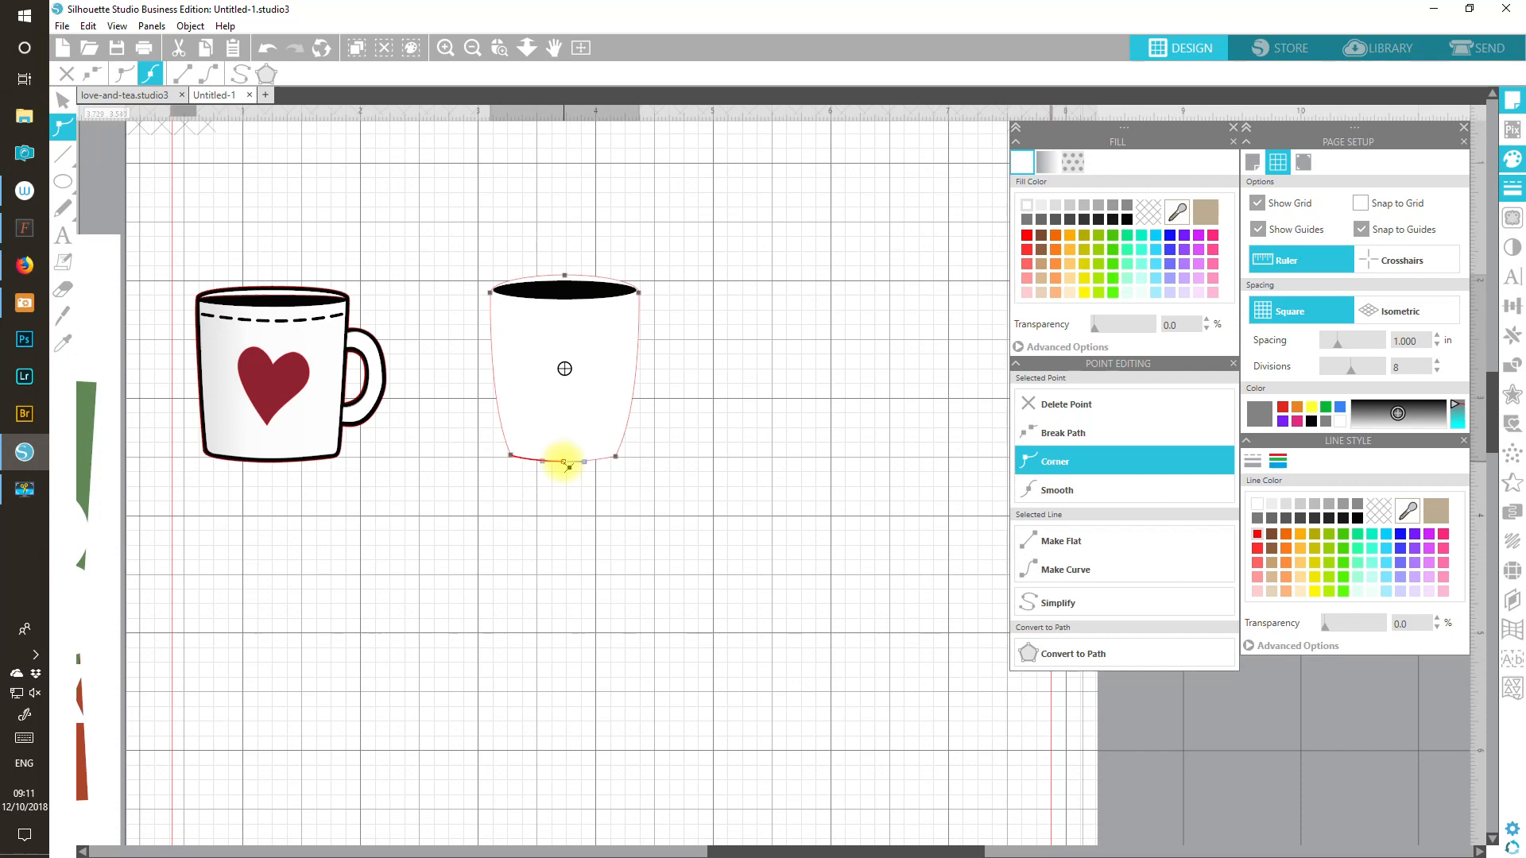
pyautogui.click(566, 465)
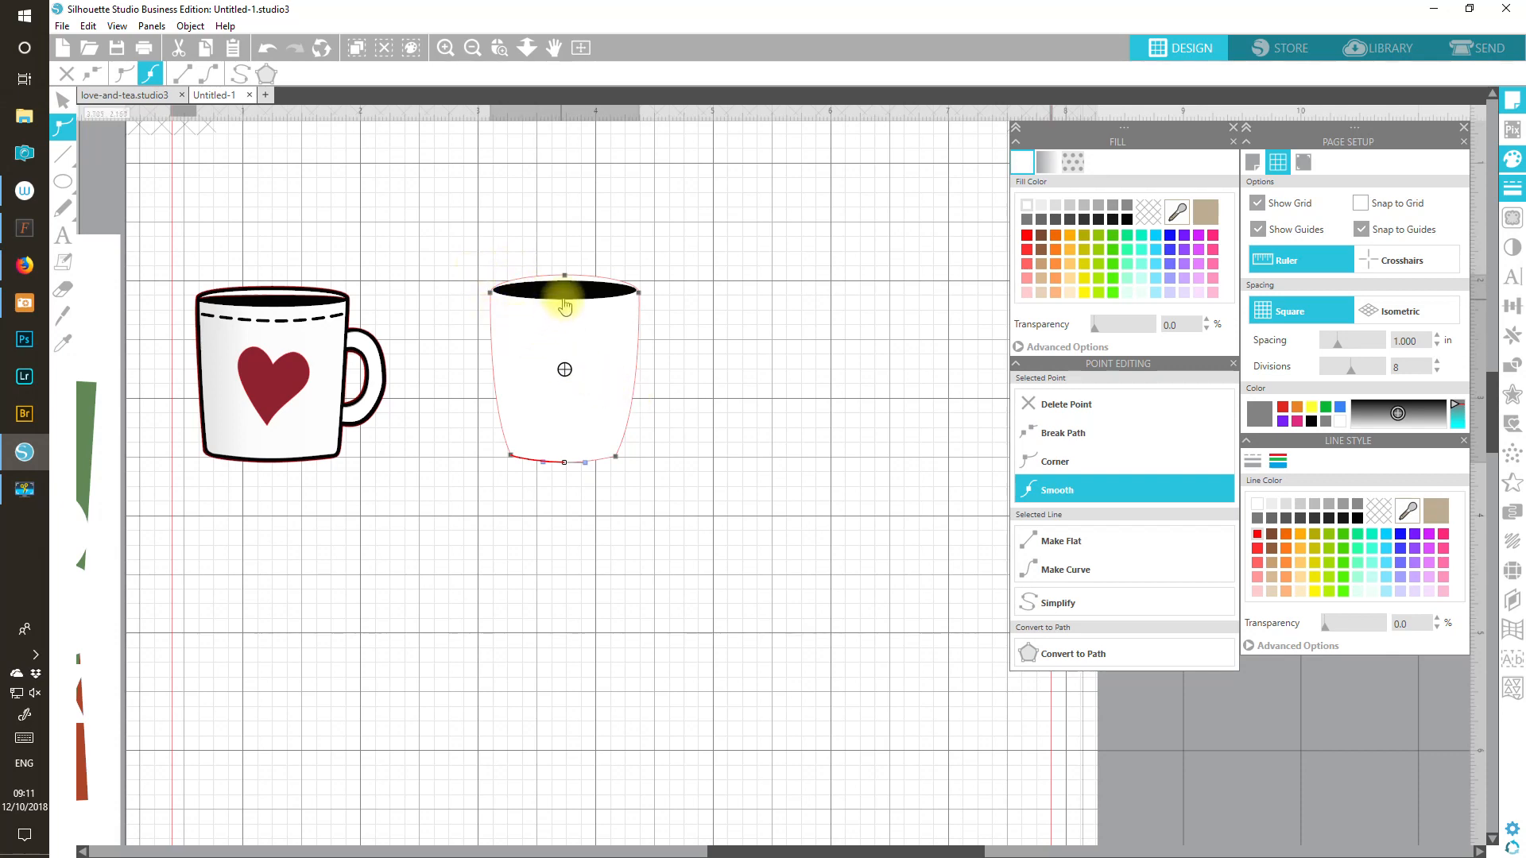
pyautogui.click(373, 239)
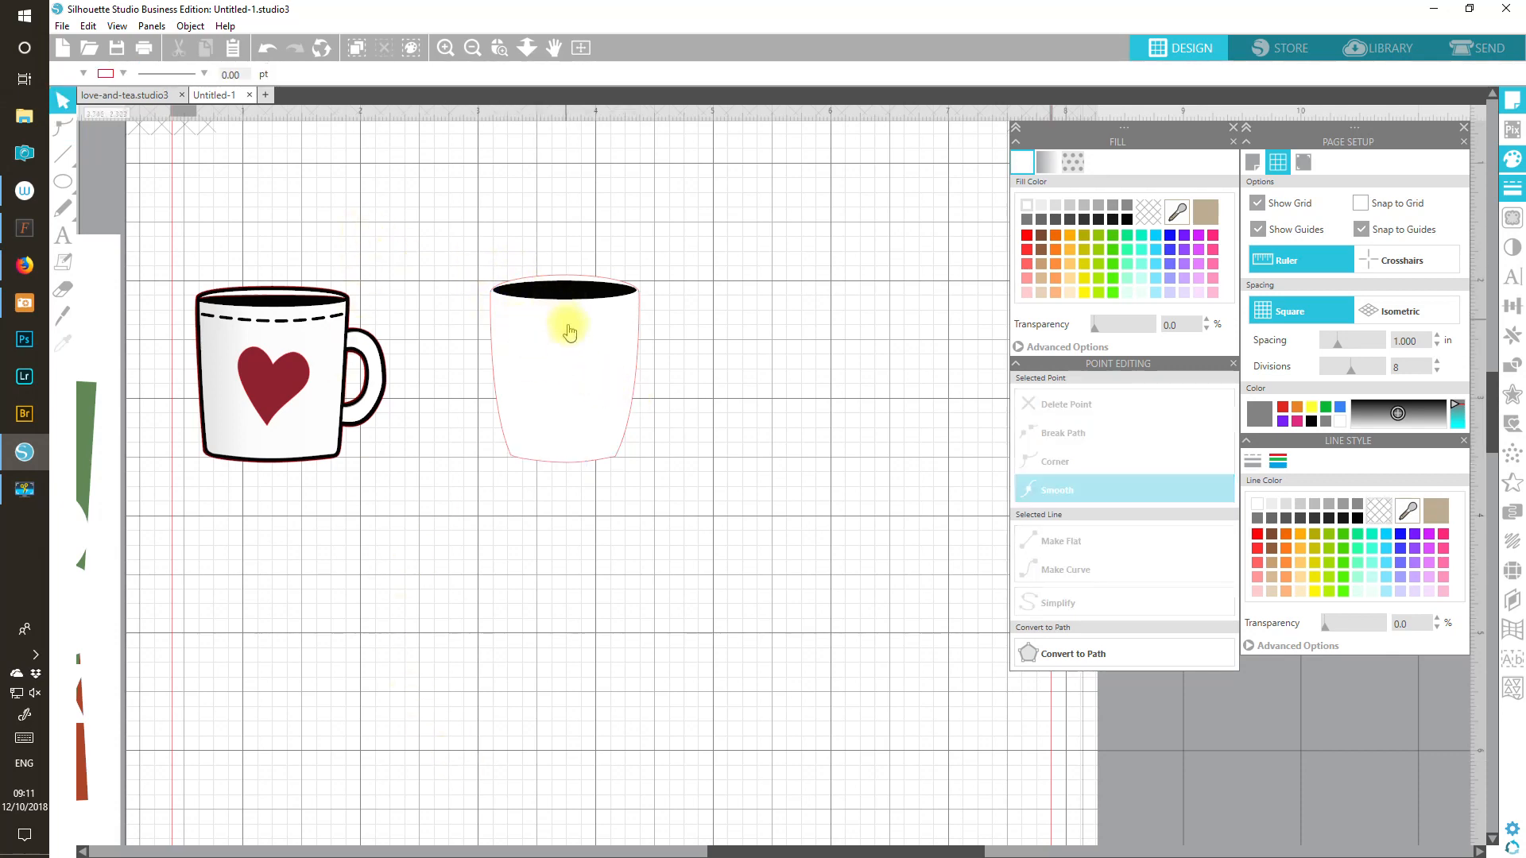
# Step: Nudge the mug body outline up and shorten it from its upper edge to about 1.49 in tall
pyautogui.click(578, 369)
pyautogui.press('Up')
pyautogui.press('Up')
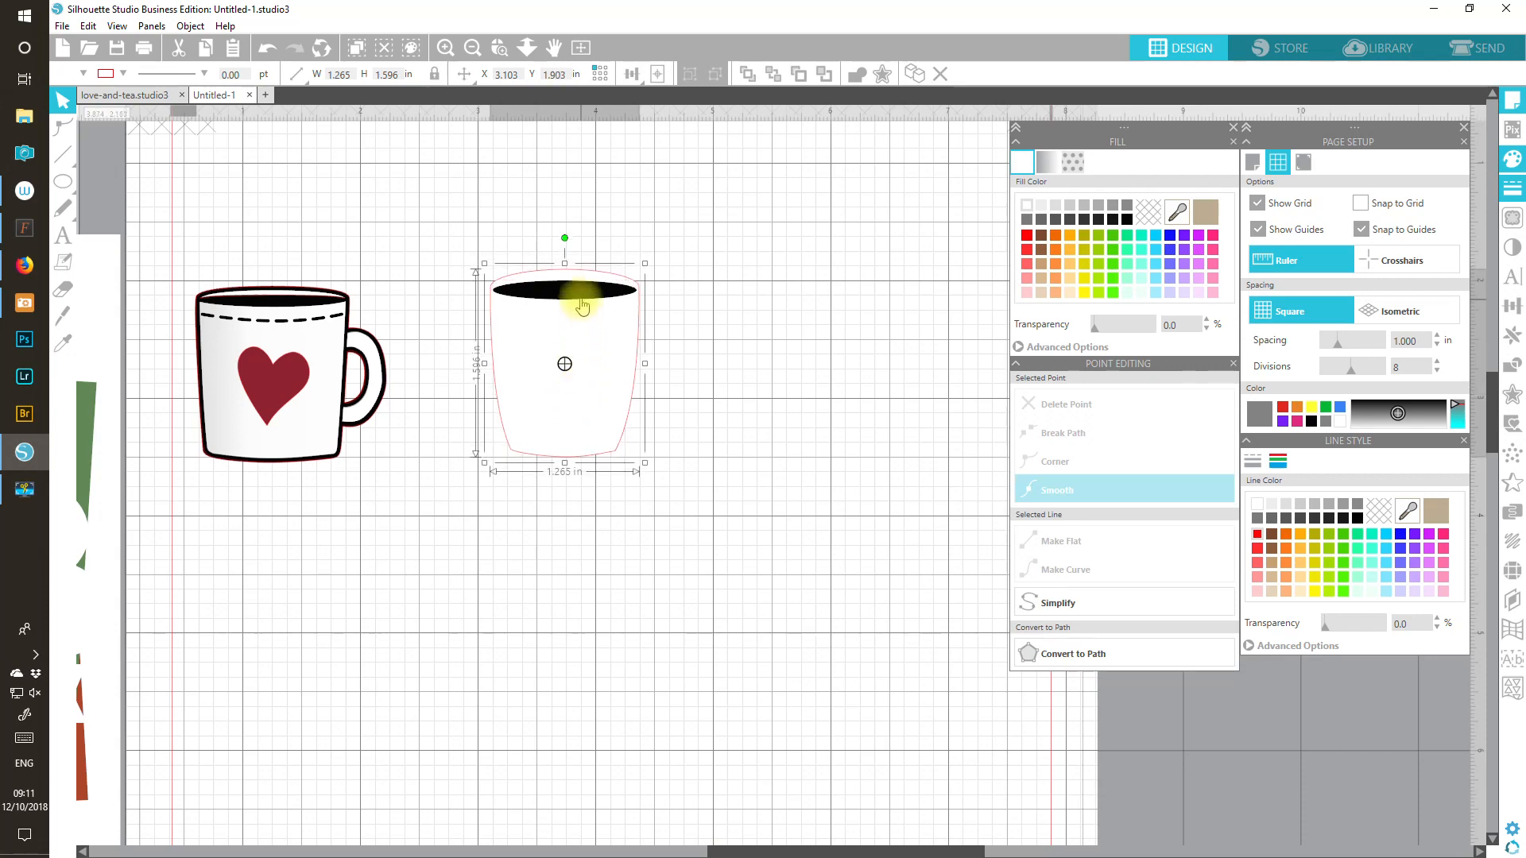
pyautogui.moveTo(565, 263); pyautogui.dragTo(565, 275)
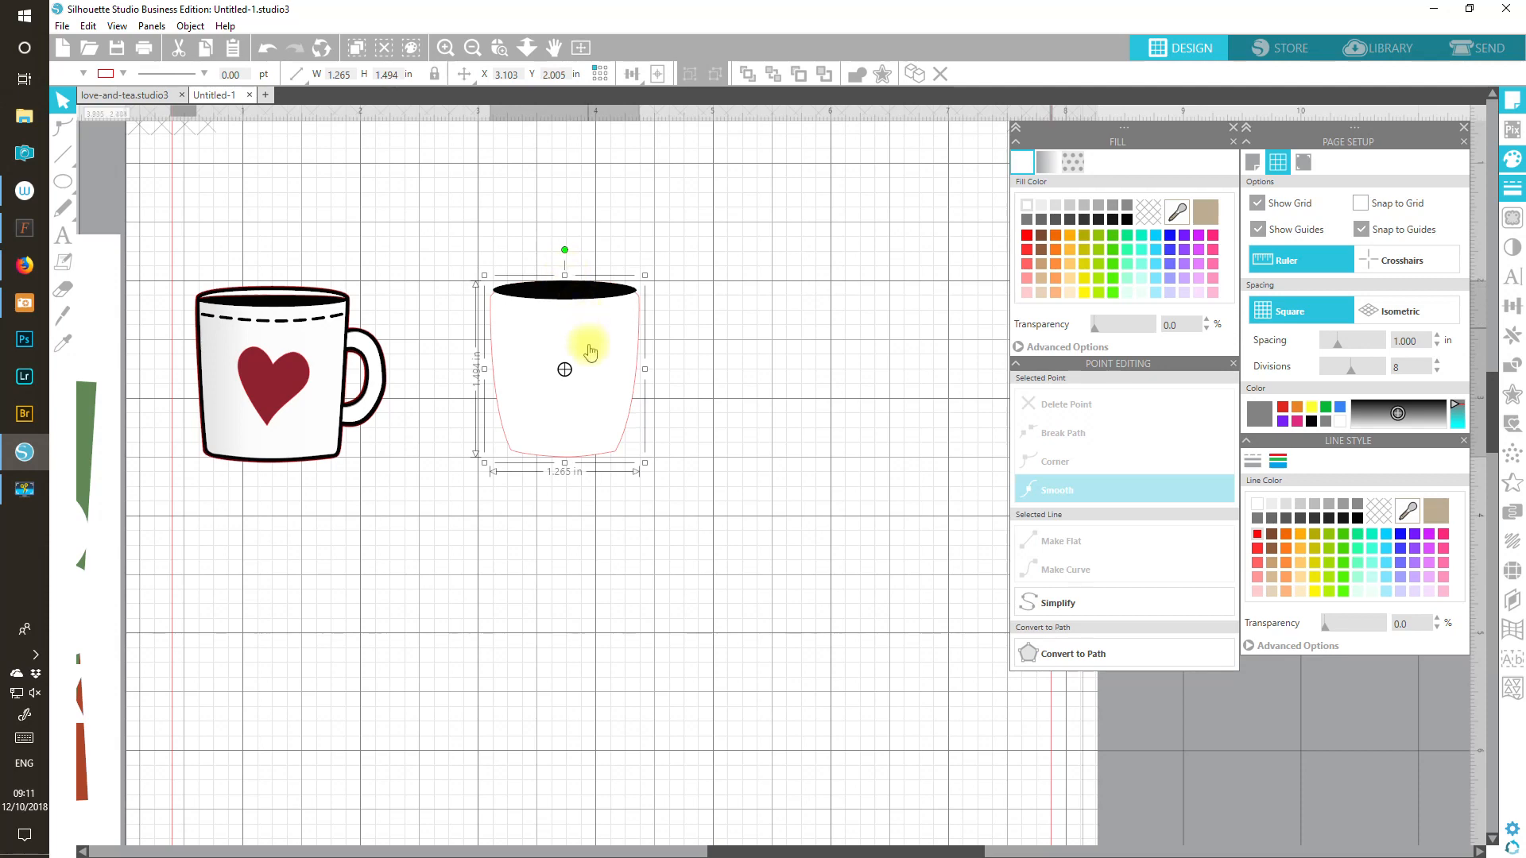
# Step: Move the black ellipse slightly down inside the mug body's rim and deselect it
pyautogui.click(606, 227)
pyautogui.moveTo(591, 305); pyautogui.dragTo(593, 310)
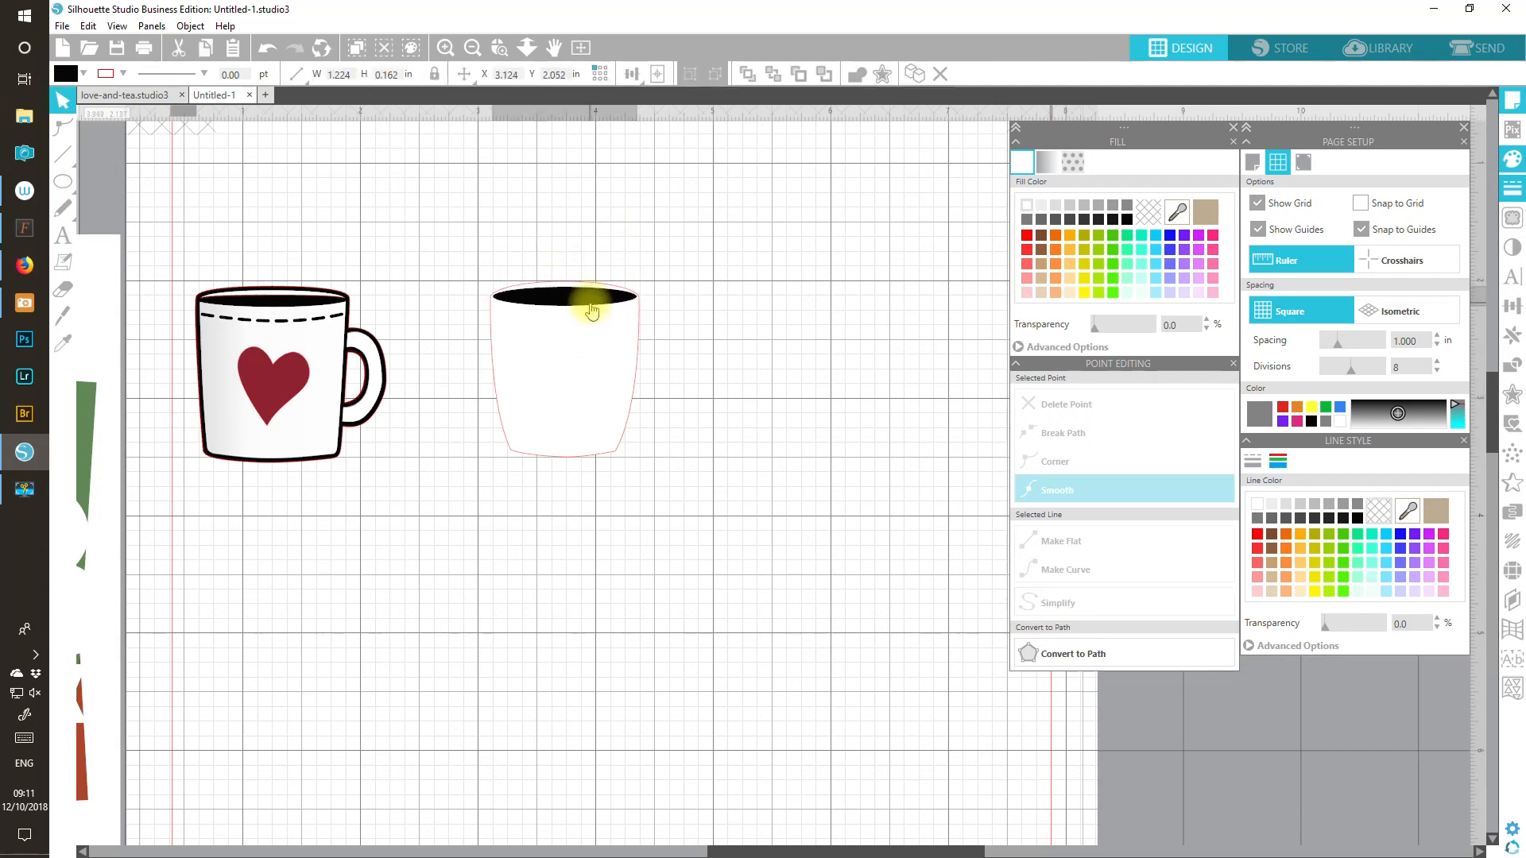
pyautogui.press('Escape')
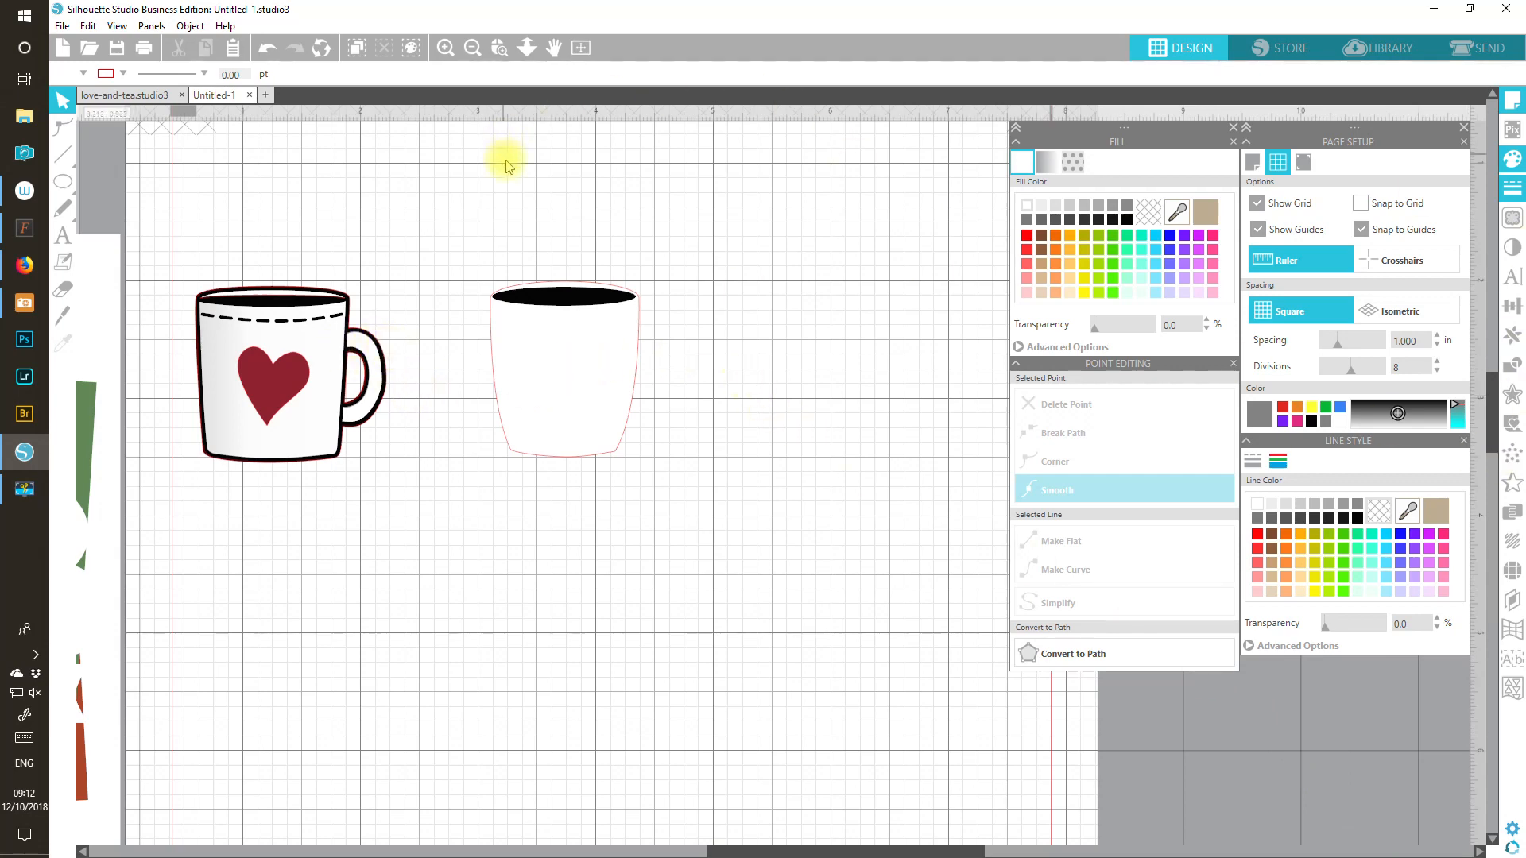
# Step: Draw a red-outlined ellipse about 0.53 by 0.75 in beside the mug body for the handle
pyautogui.moveTo(77, 183)
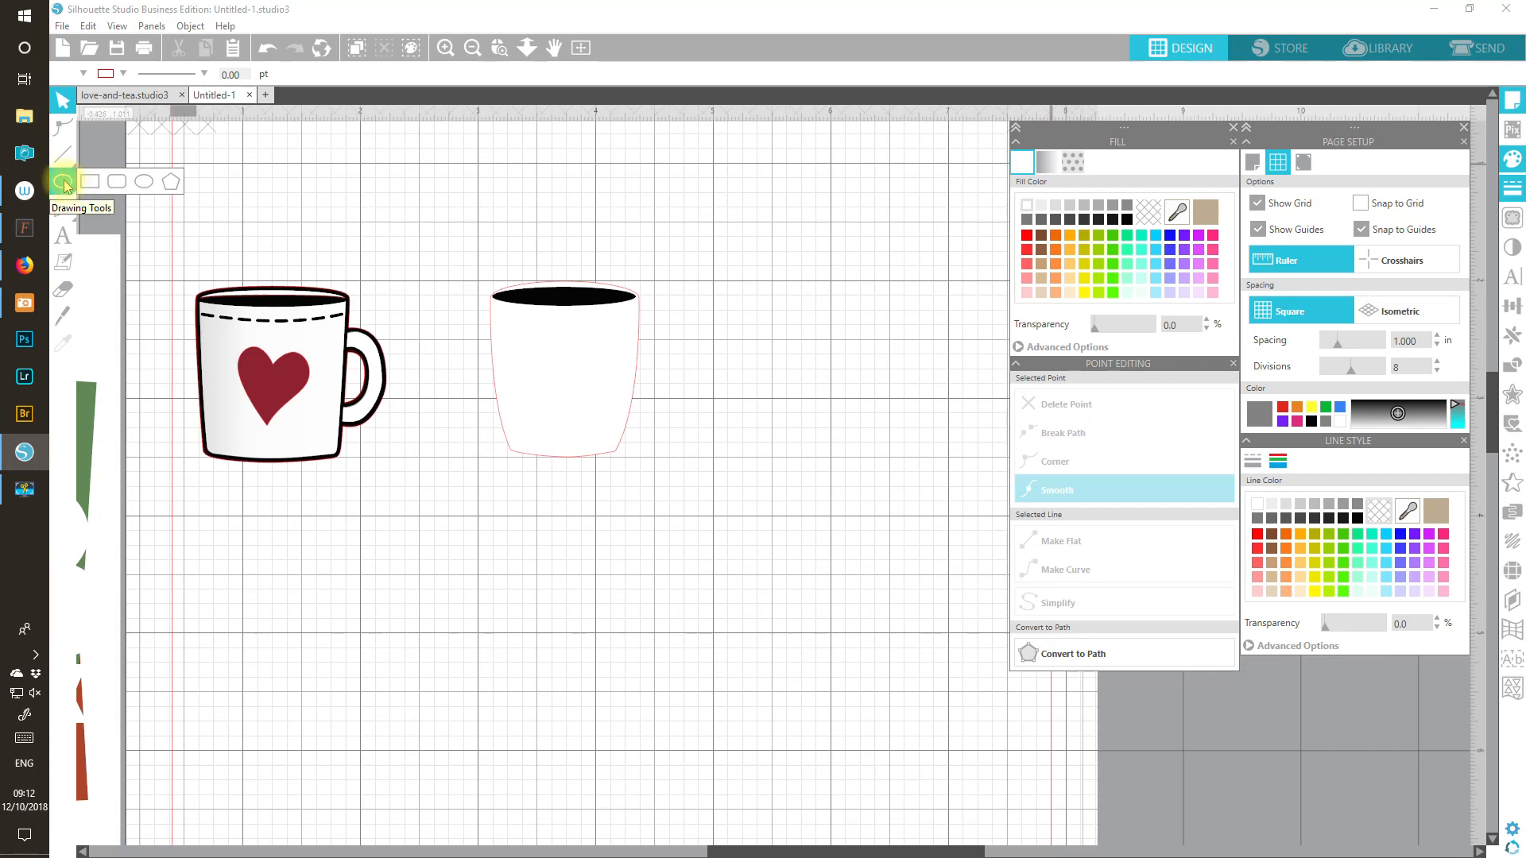
pyautogui.click(144, 181)
pyautogui.click(143, 182)
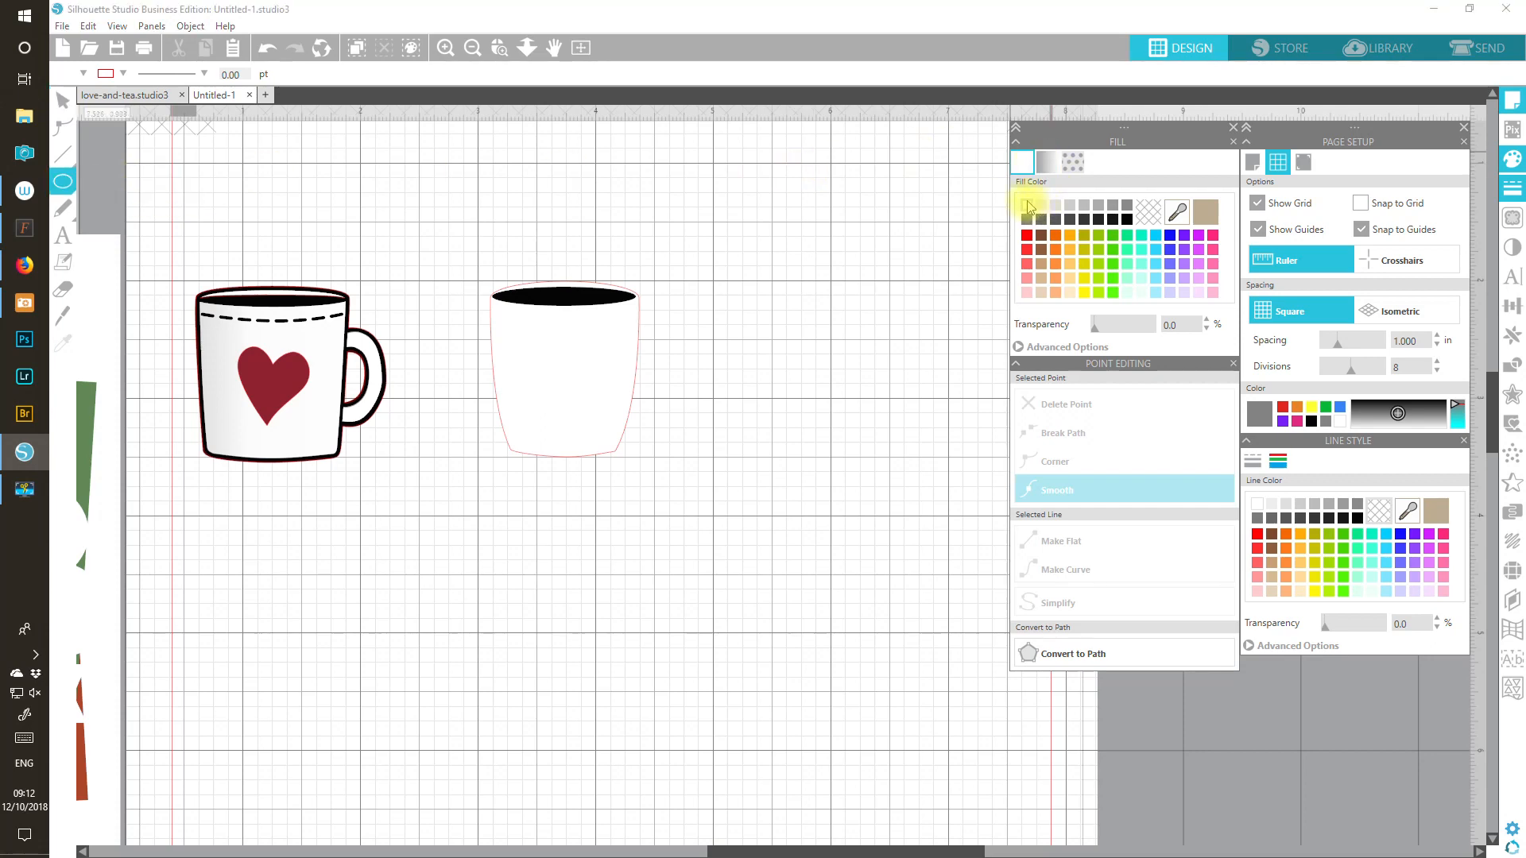
pyautogui.moveTo(630, 329); pyautogui.dragTo(684, 415)
pyautogui.click(1257, 534)
# Step: Position the handle ellipse over the mug body's right edge and widen it to about 0.62 in
pyautogui.moveTo(655, 350)
pyautogui.mouseDown()
pyautogui.moveTo(634, 355)
pyautogui.moveTo(646, 353)
pyautogui.mouseUp()
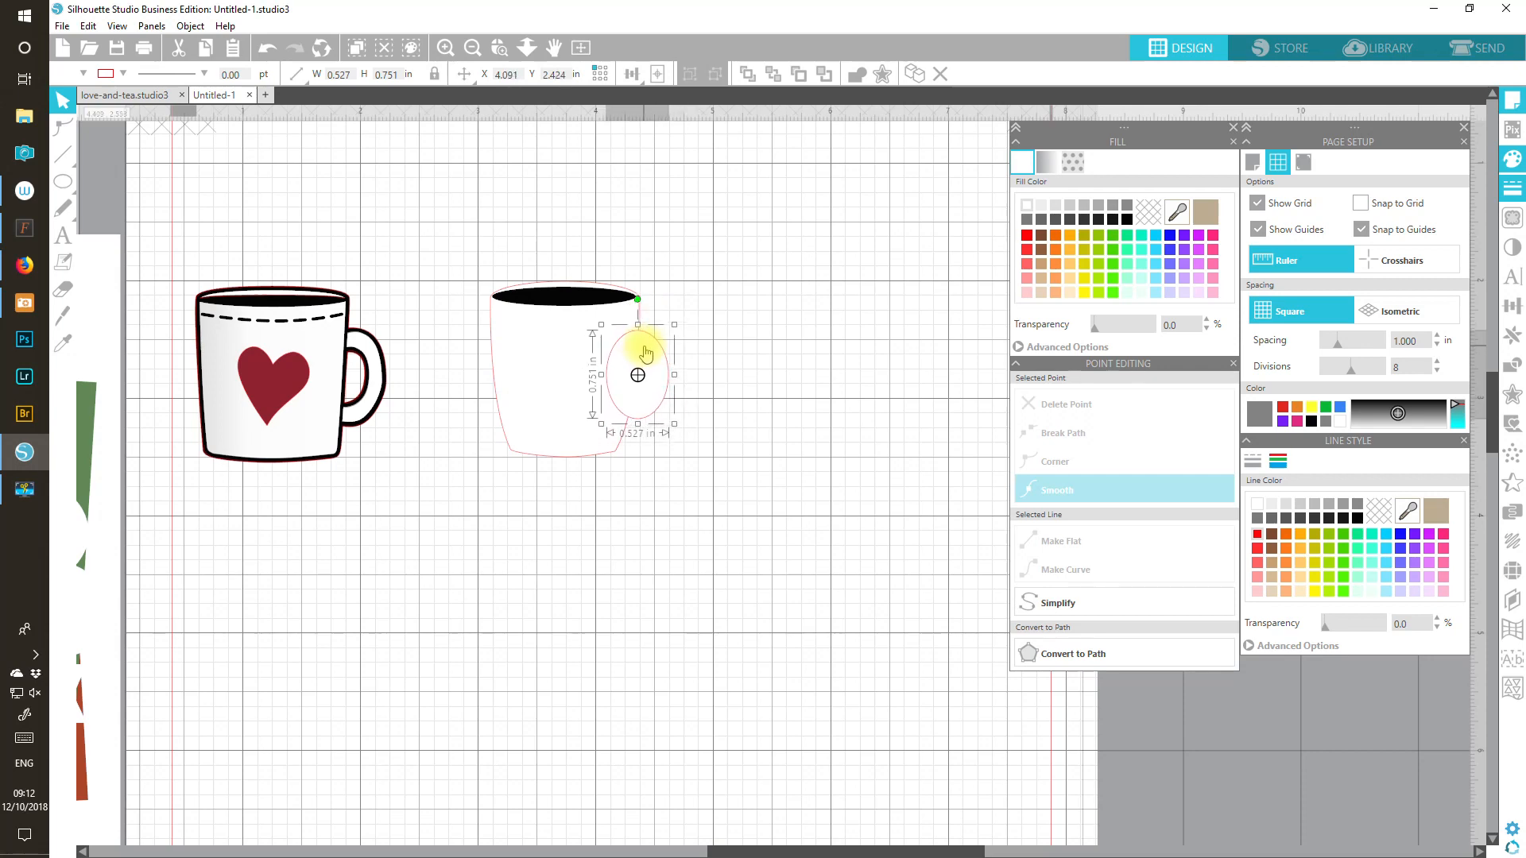
pyautogui.moveTo(673, 375)
pyautogui.mouseDown()
pyautogui.moveTo(687, 382)
pyautogui.moveTo(670, 382)
pyautogui.mouseUp()
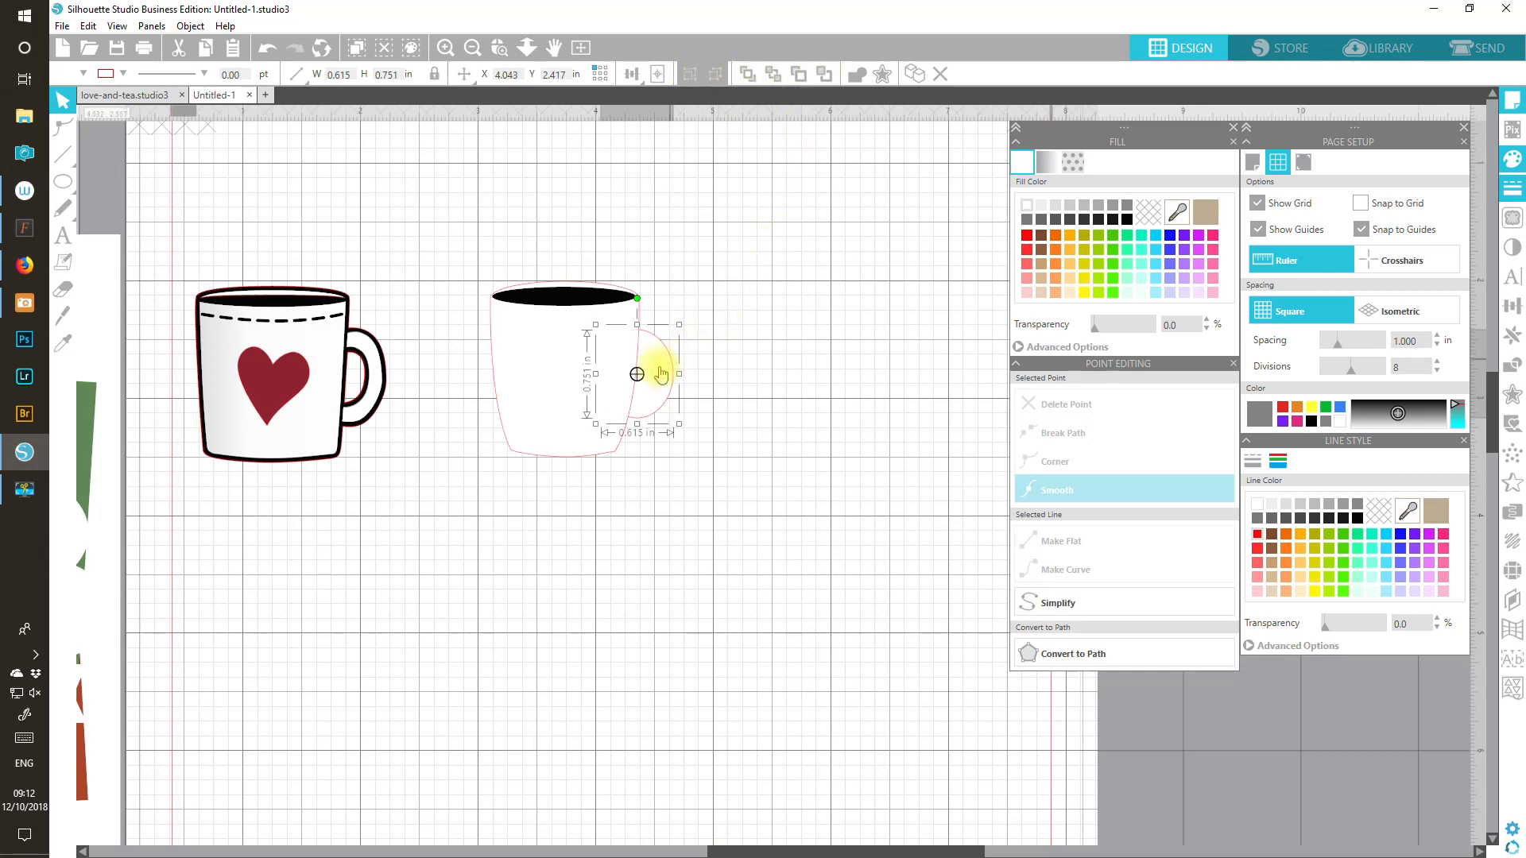
pyautogui.moveTo(669, 393); pyautogui.dragTo(670, 391)
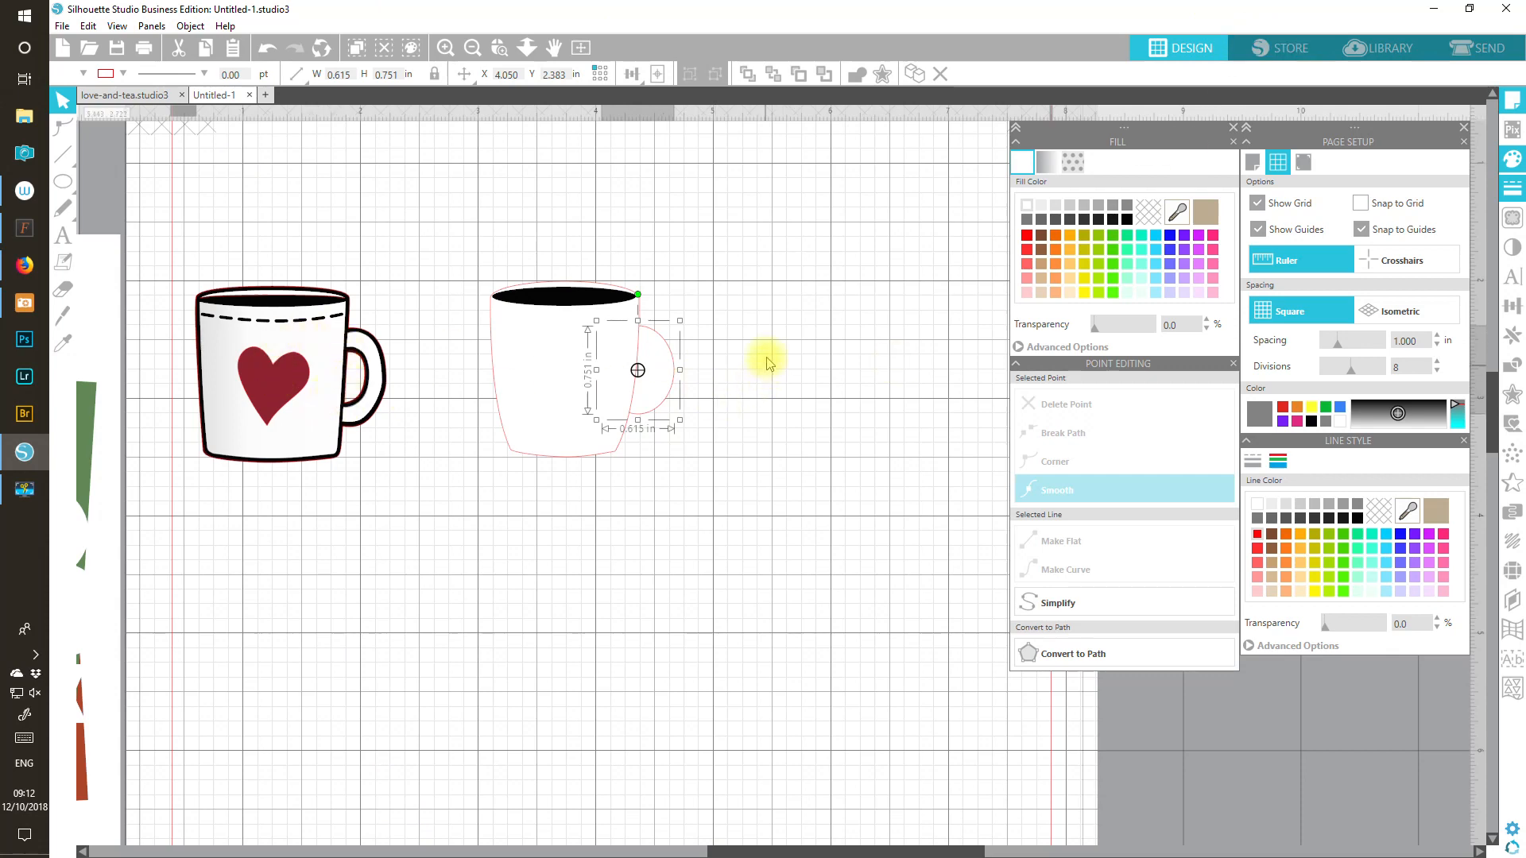
# Step: Move the handle ellipse clear of the mug body and create an internal offset of about 0.14 in
pyautogui.moveTo(632, 398); pyautogui.dragTo(743, 393)
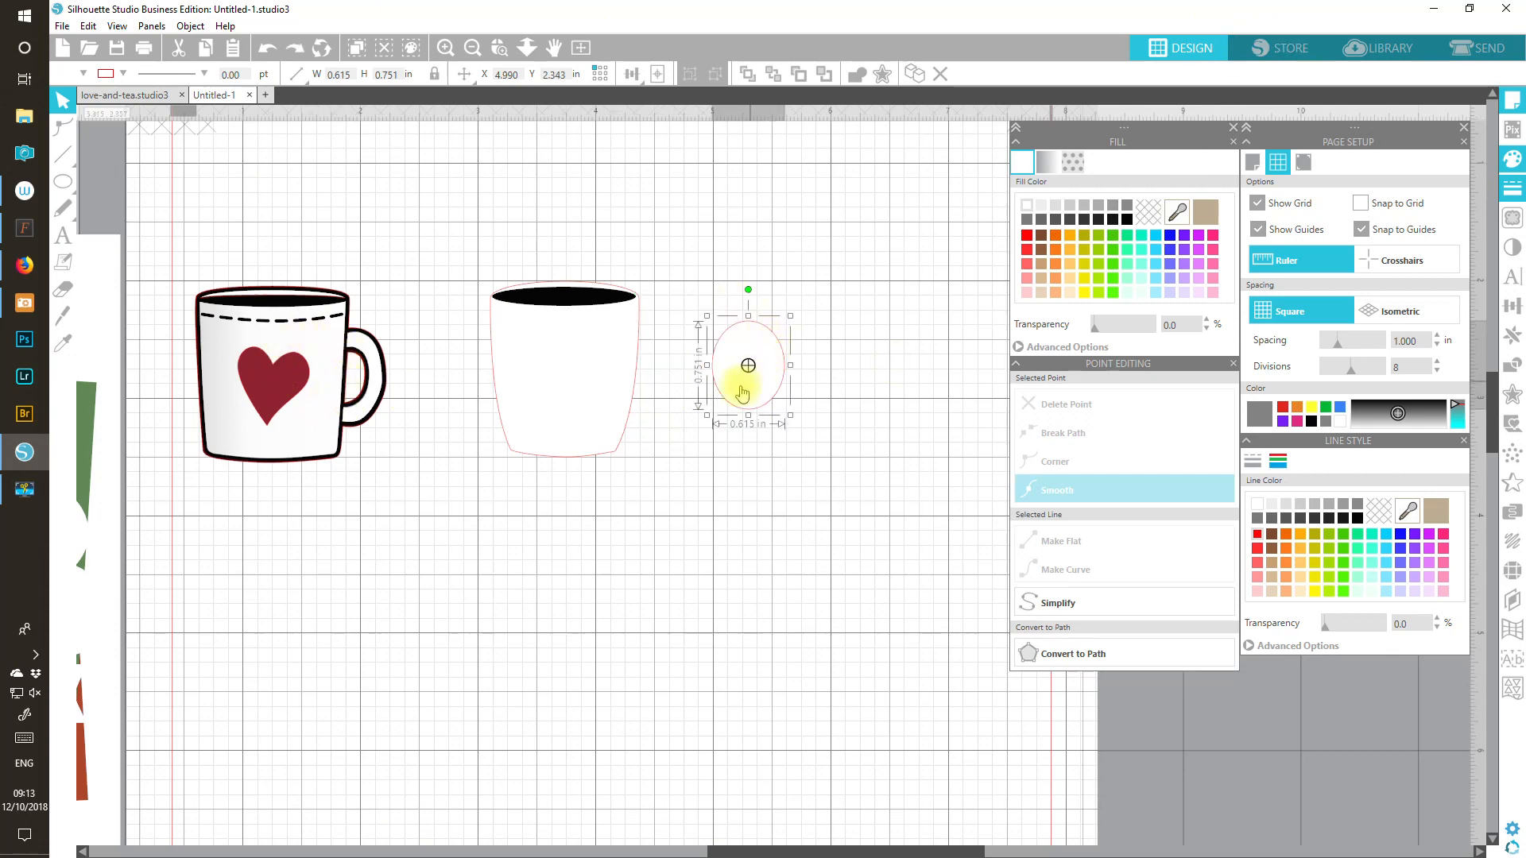
pyautogui.click(1511, 394)
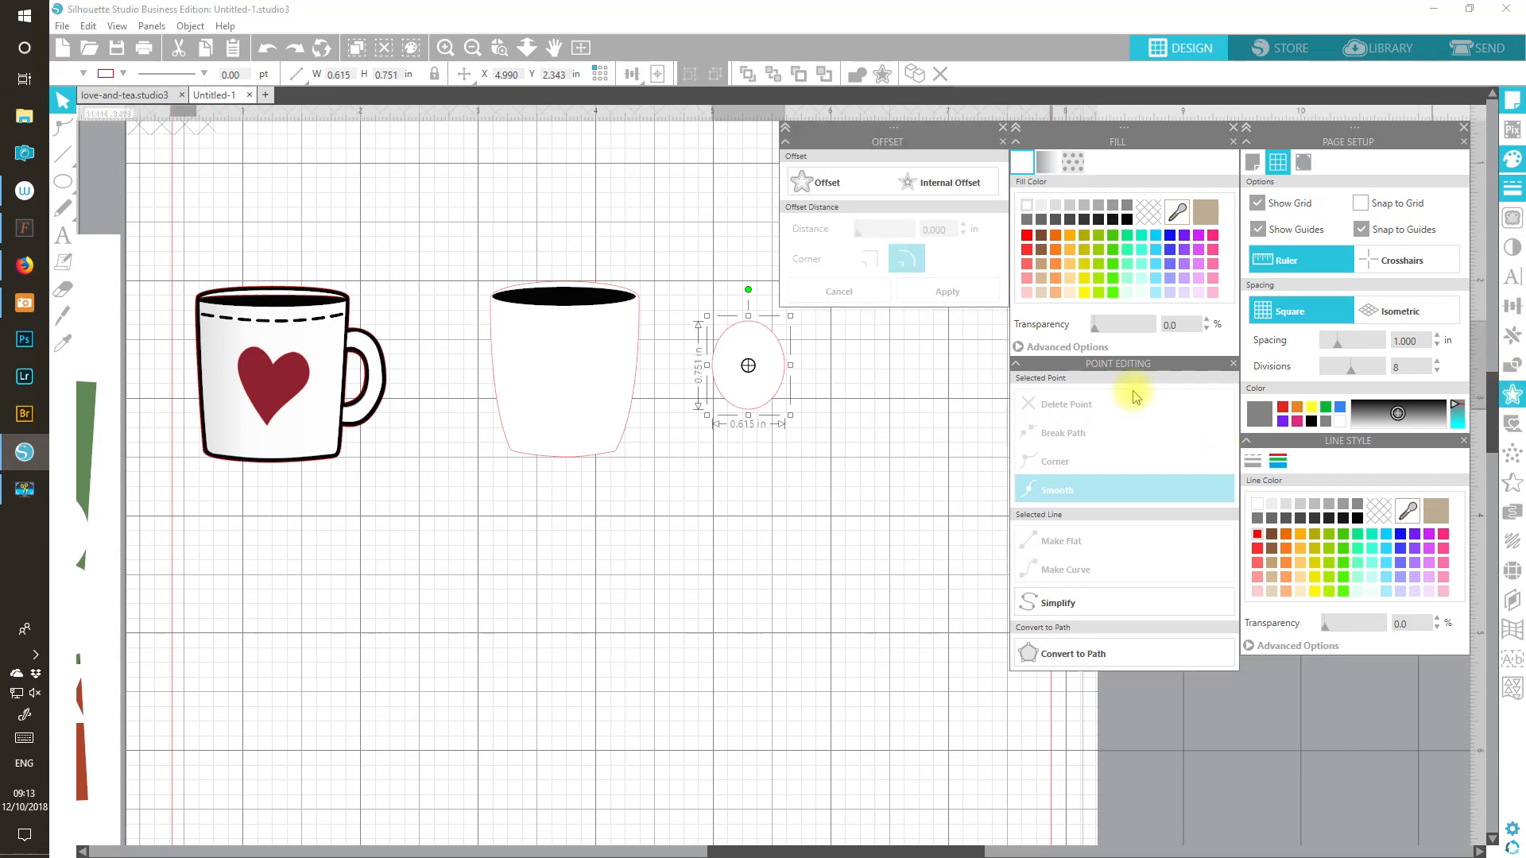
pyautogui.click(932, 186)
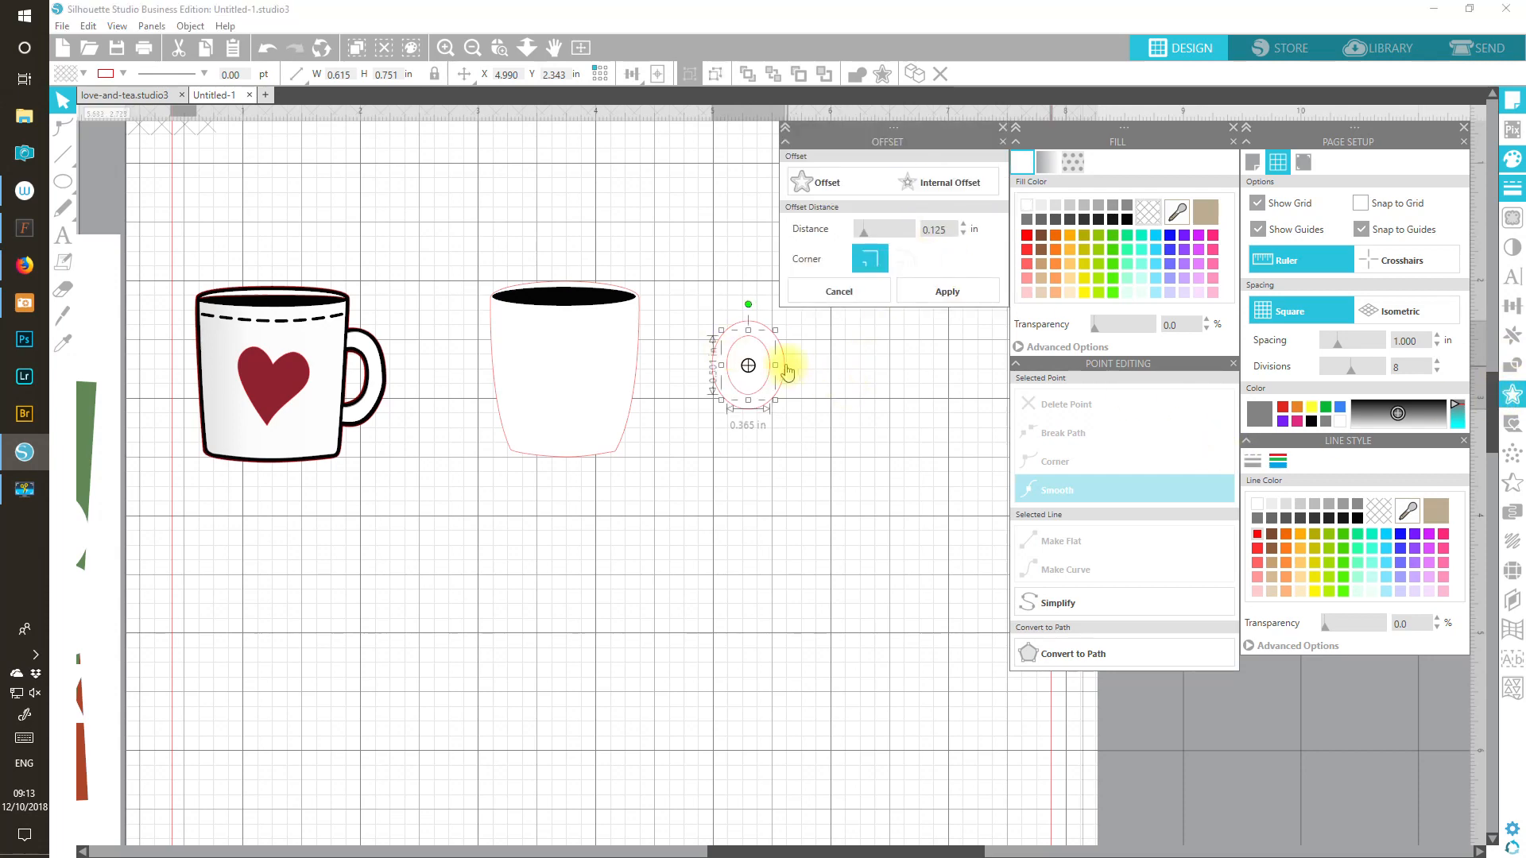
pyautogui.click(963, 226)
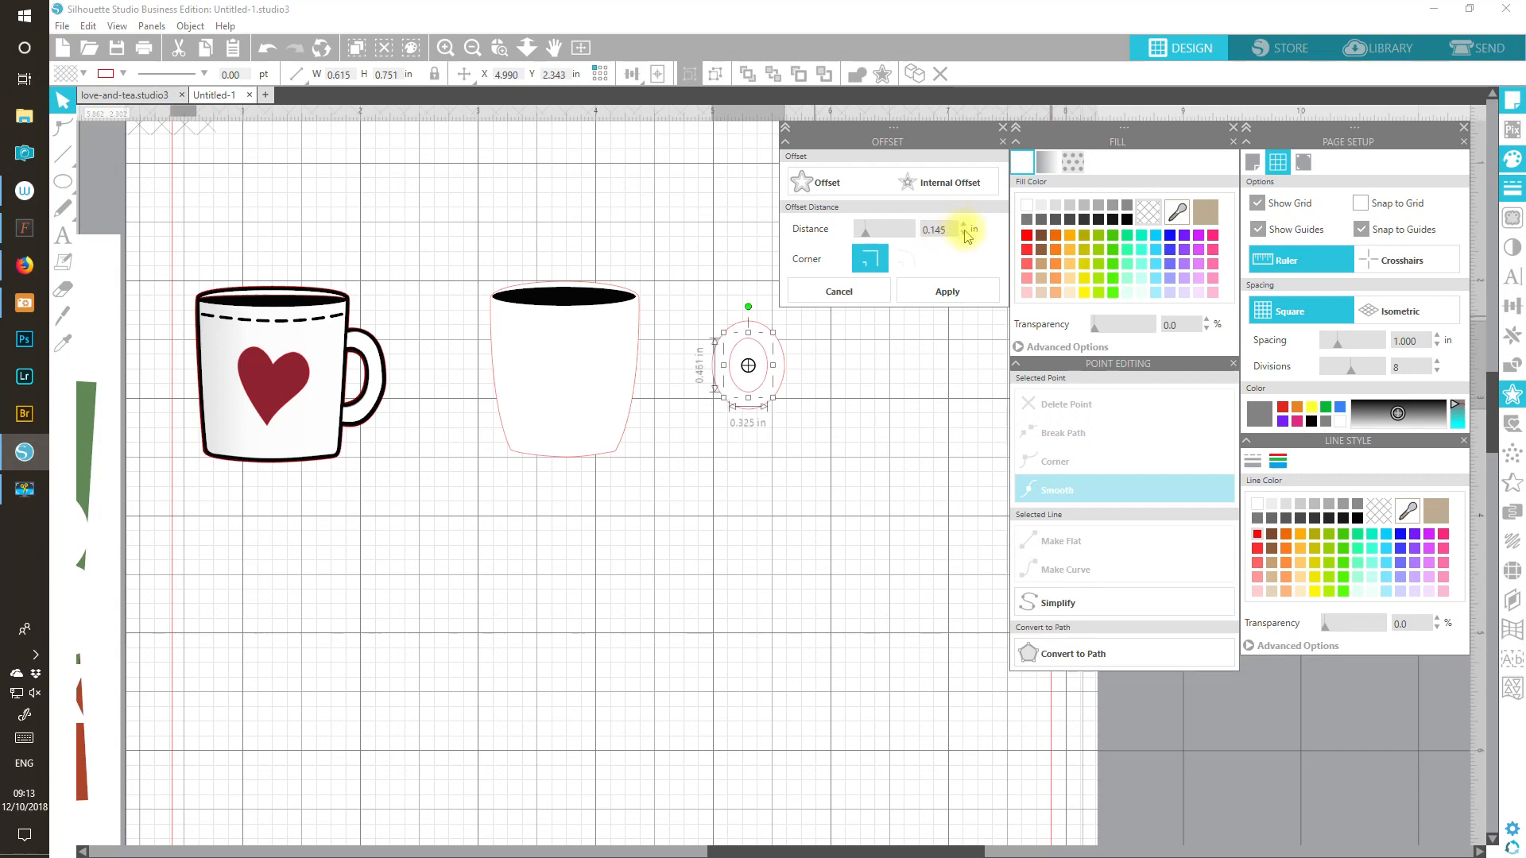
pyautogui.click(941, 291)
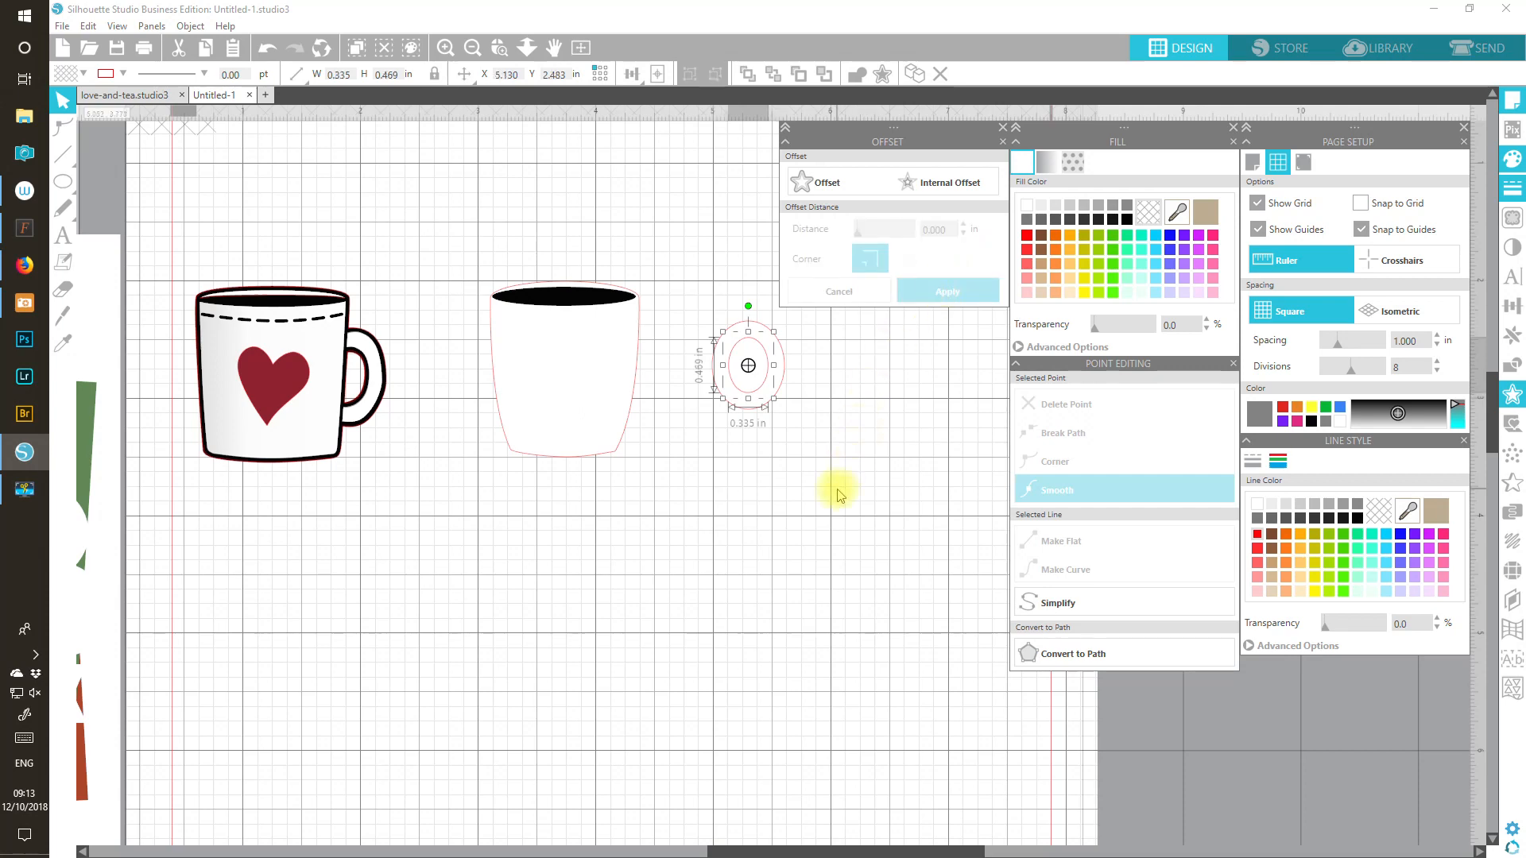
# Step: Subtract the inner ellipse from the outer handle ellipse to form a ring
pyautogui.click(751, 341)
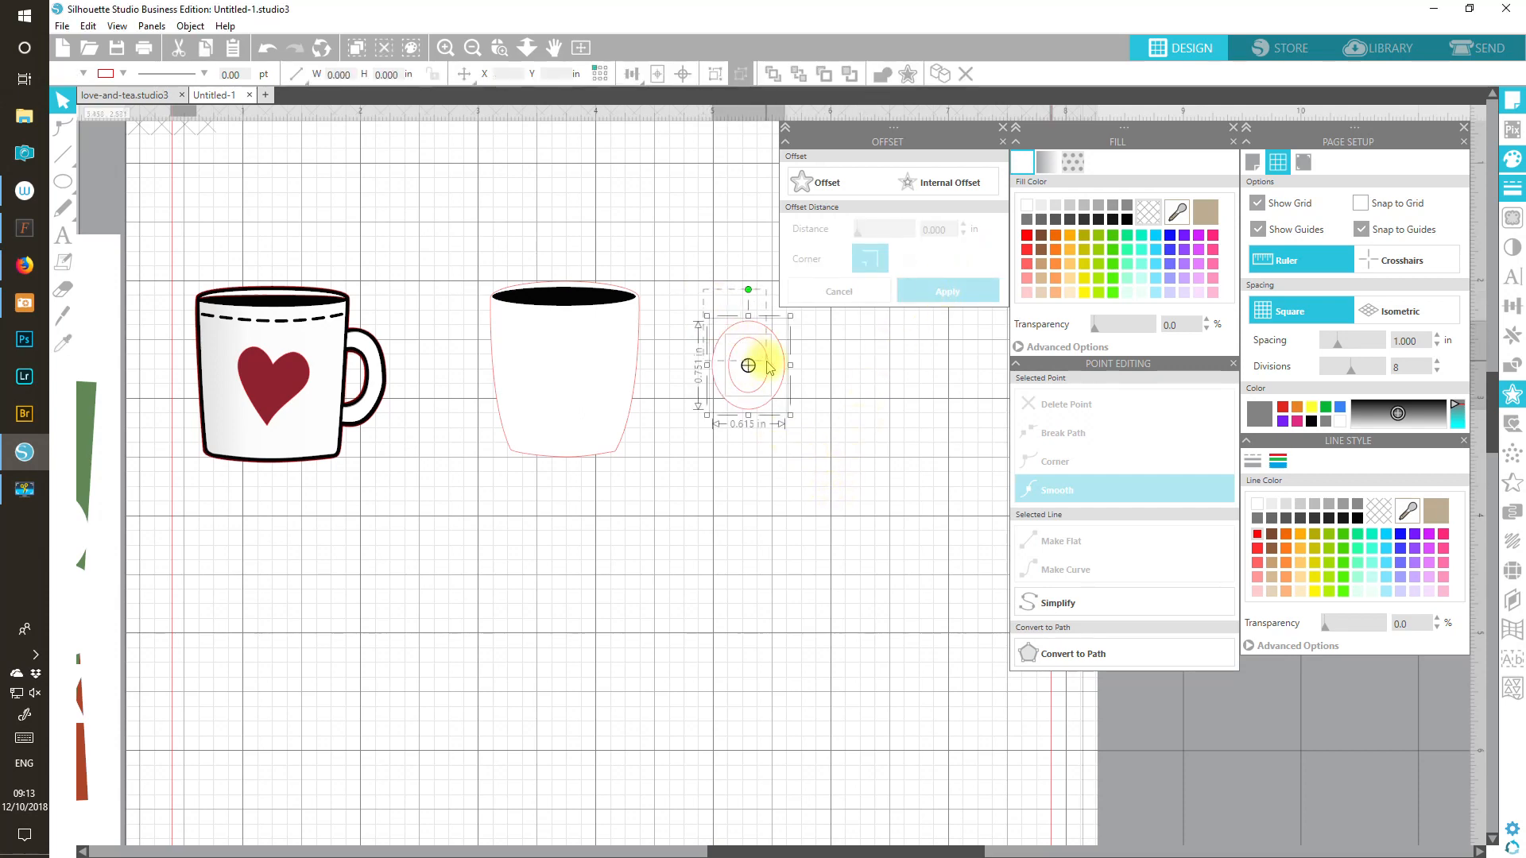
pyautogui.click(1004, 128)
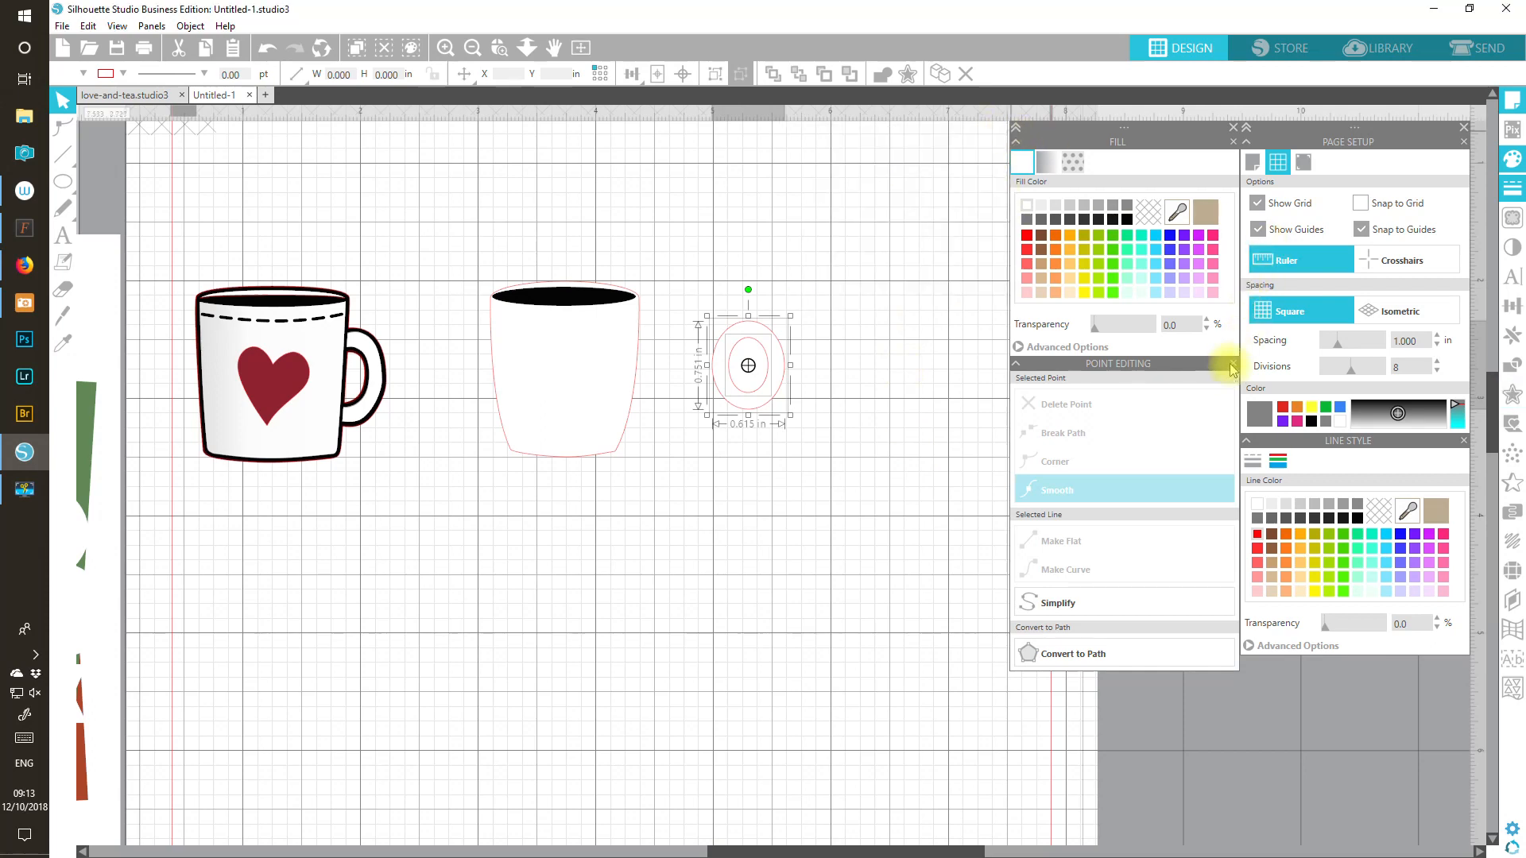
pyautogui.click(1232, 364)
pyautogui.click(1512, 365)
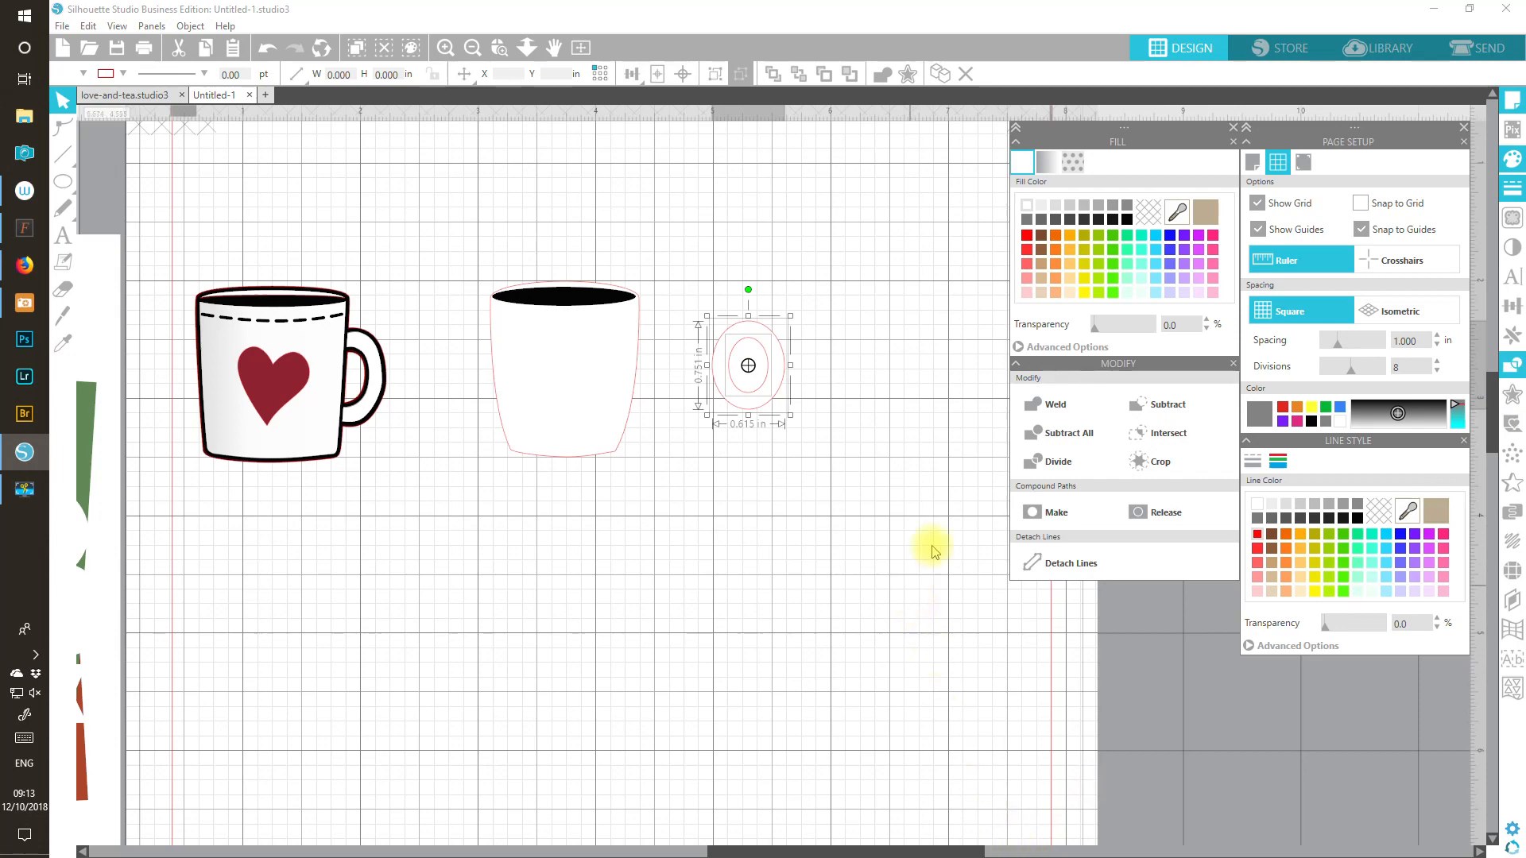
pyautogui.click(1157, 414)
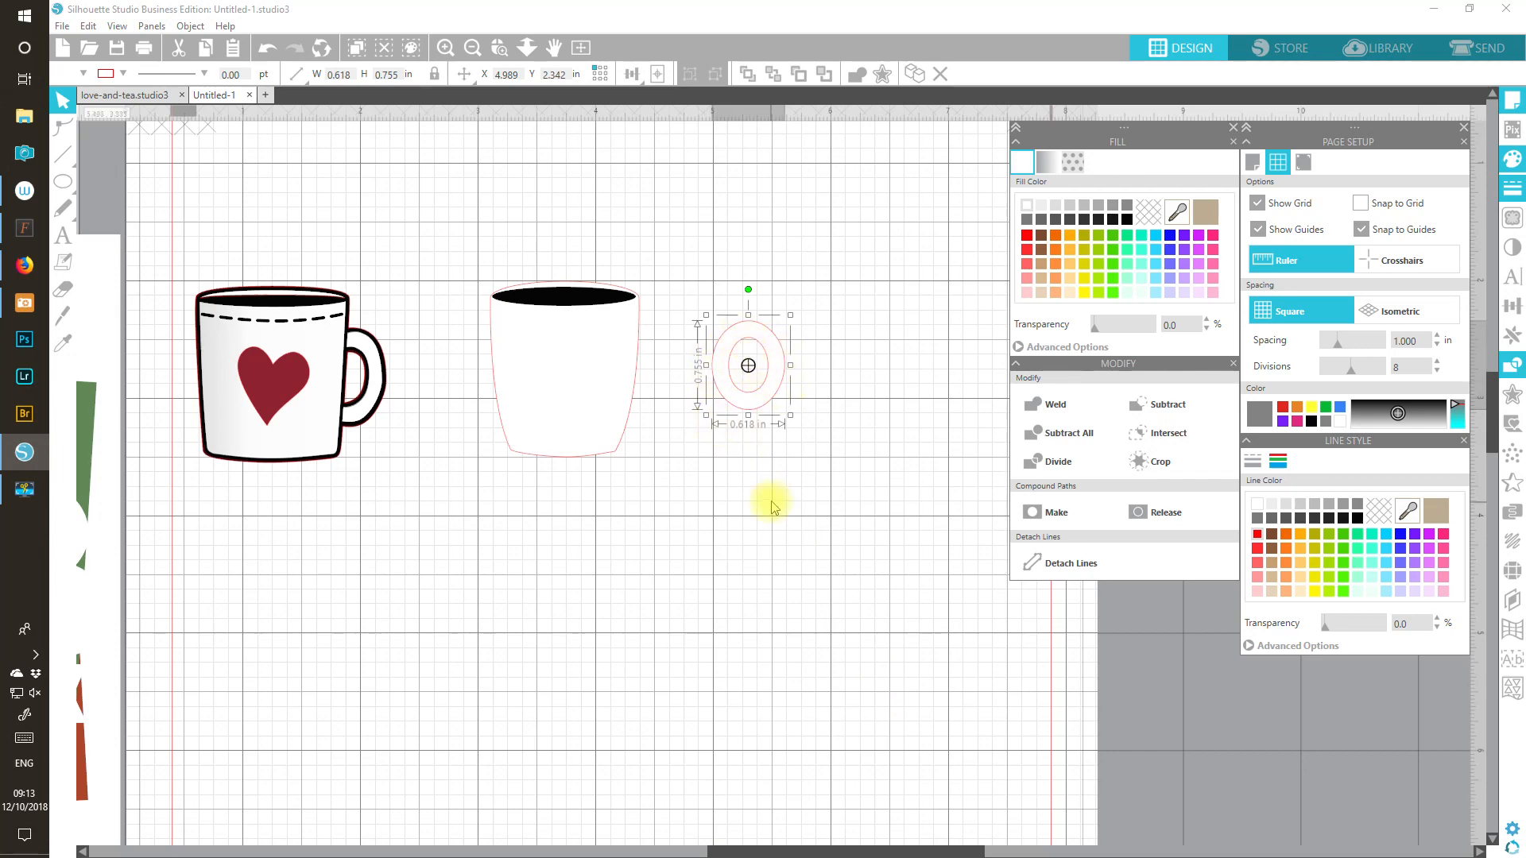
# Step: Place the handle ring so it overlaps the mug body's right edge, then deselect it
pyautogui.moveTo(770, 398); pyautogui.dragTo(656, 411)
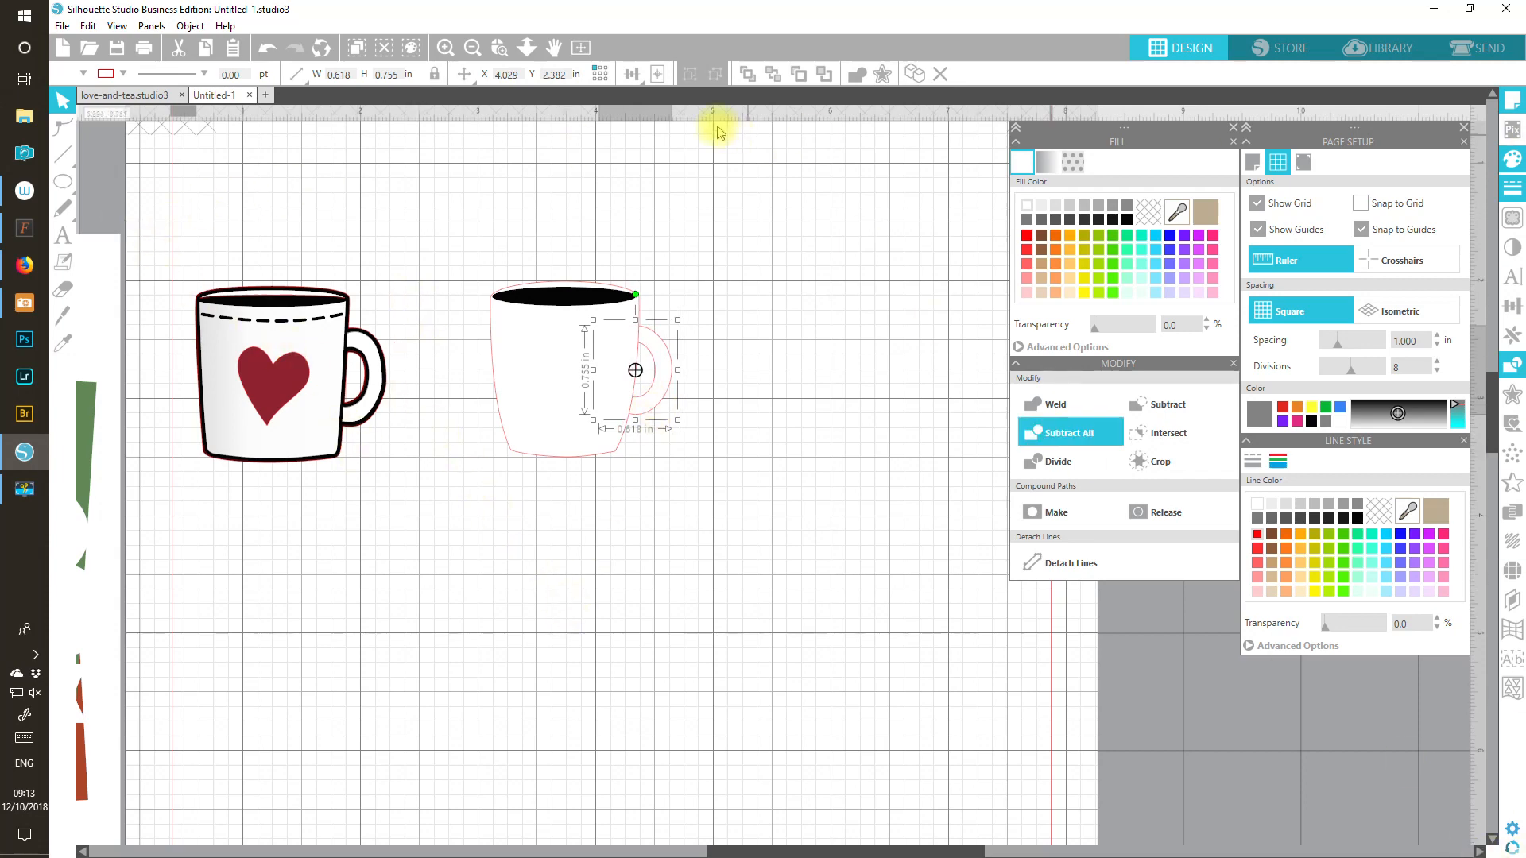
pyautogui.moveTo(659, 410); pyautogui.dragTo(659, 410)
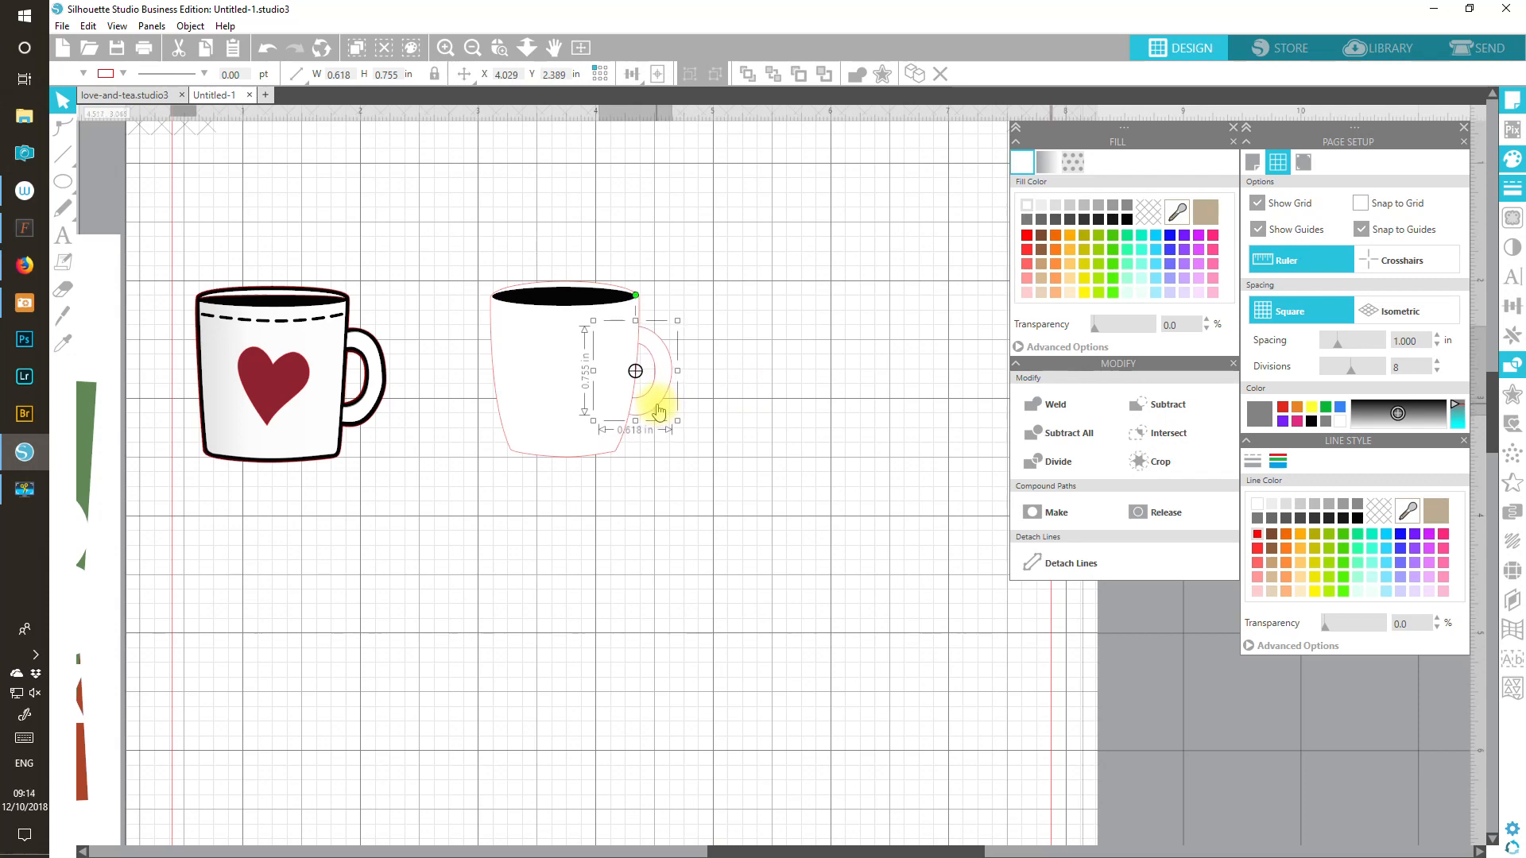
pyautogui.click(674, 497)
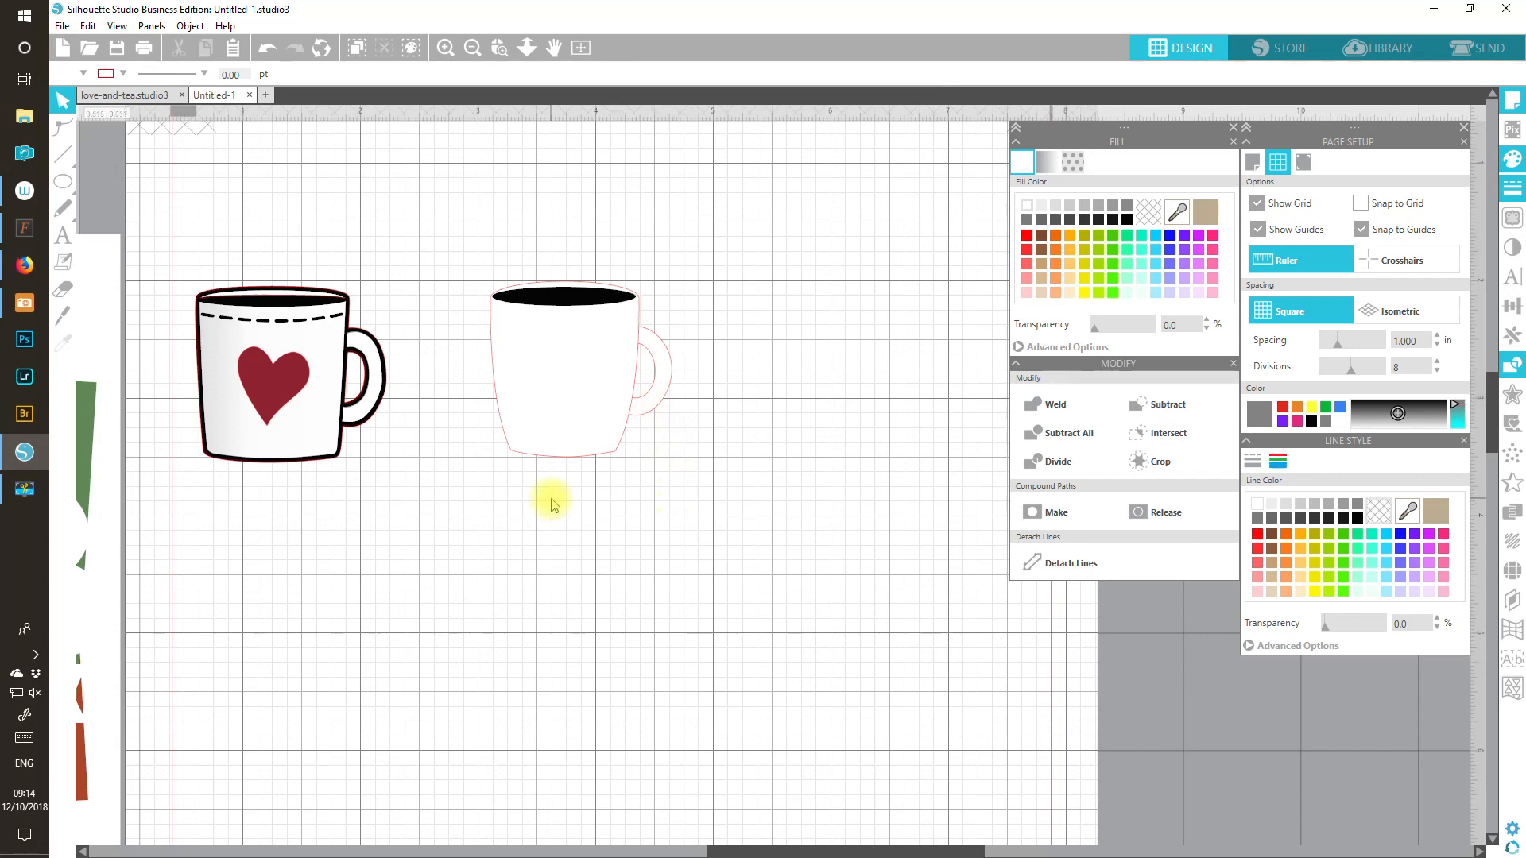
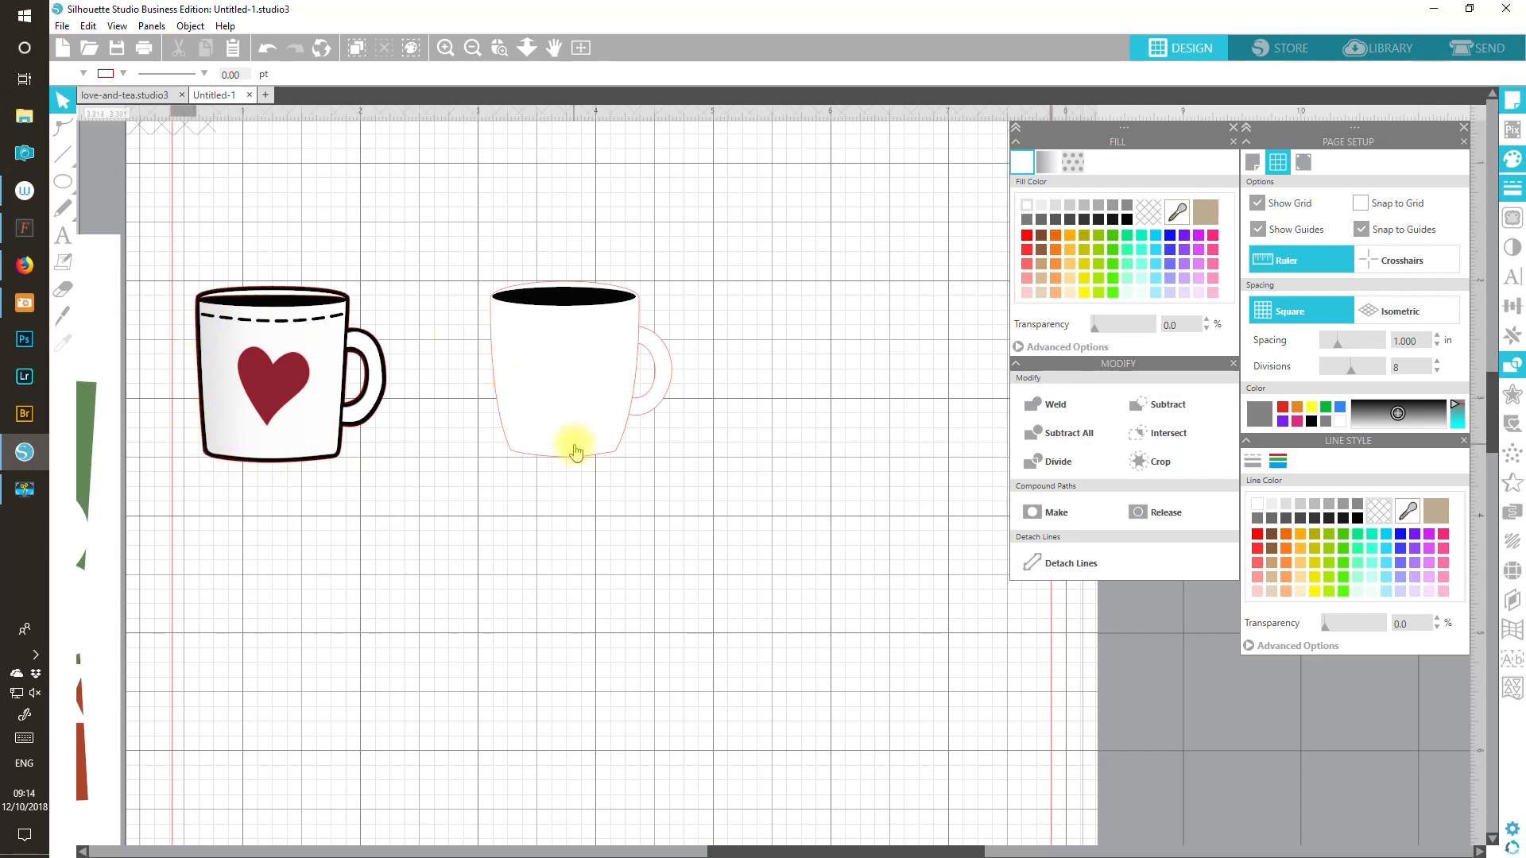
# Step: Copy the mug body and handle ring, weld the copy into one silhouette, and set it above and right of the original mug
pyautogui.moveTo(696, 484); pyautogui.dragTo(601, 391)
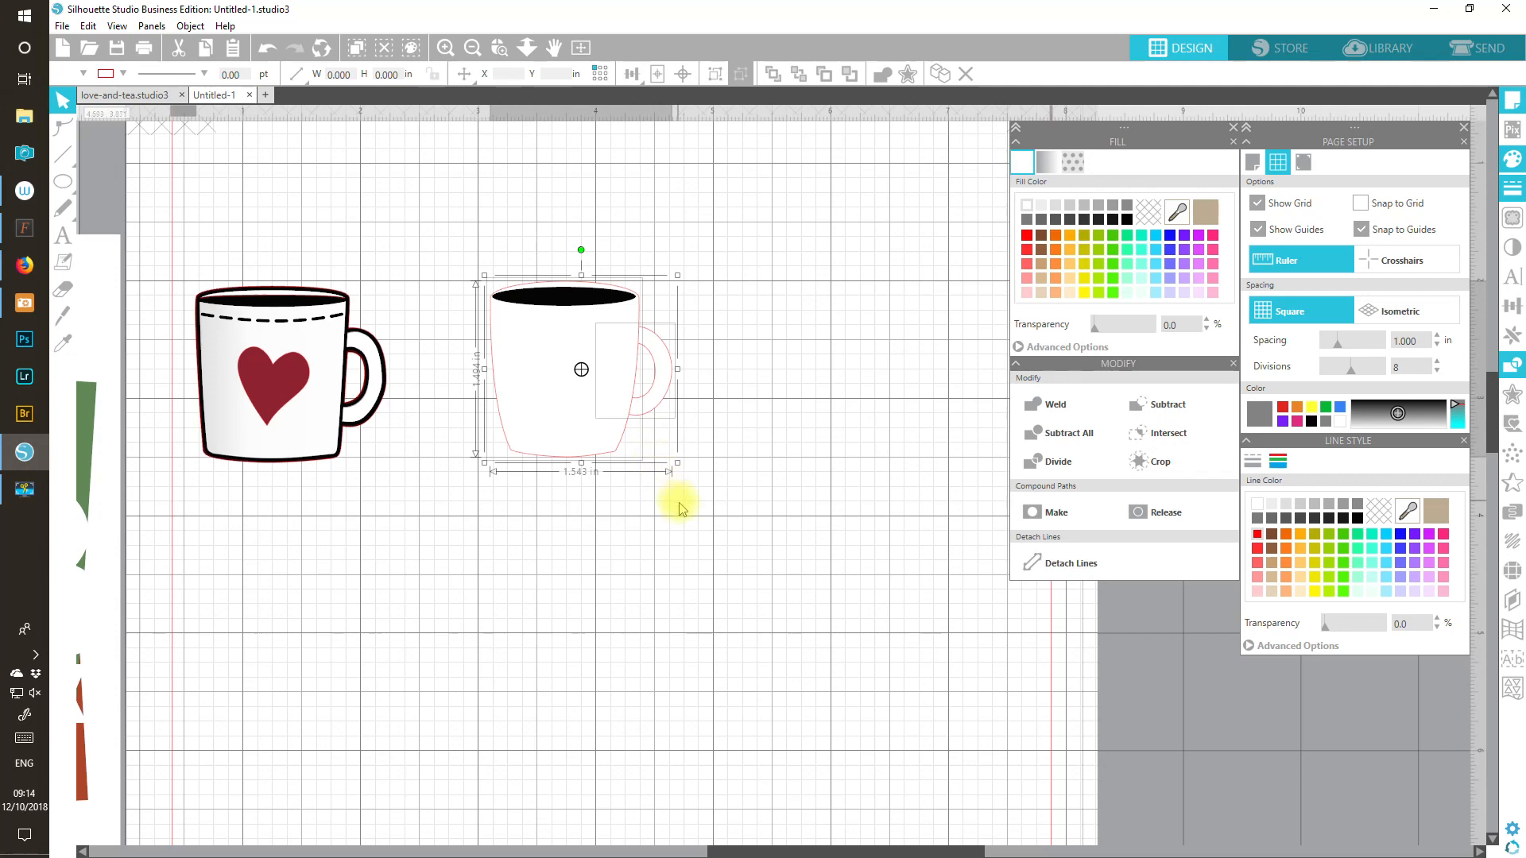
pyautogui.moveTo(562, 420); pyautogui.dragTo(781, 431)
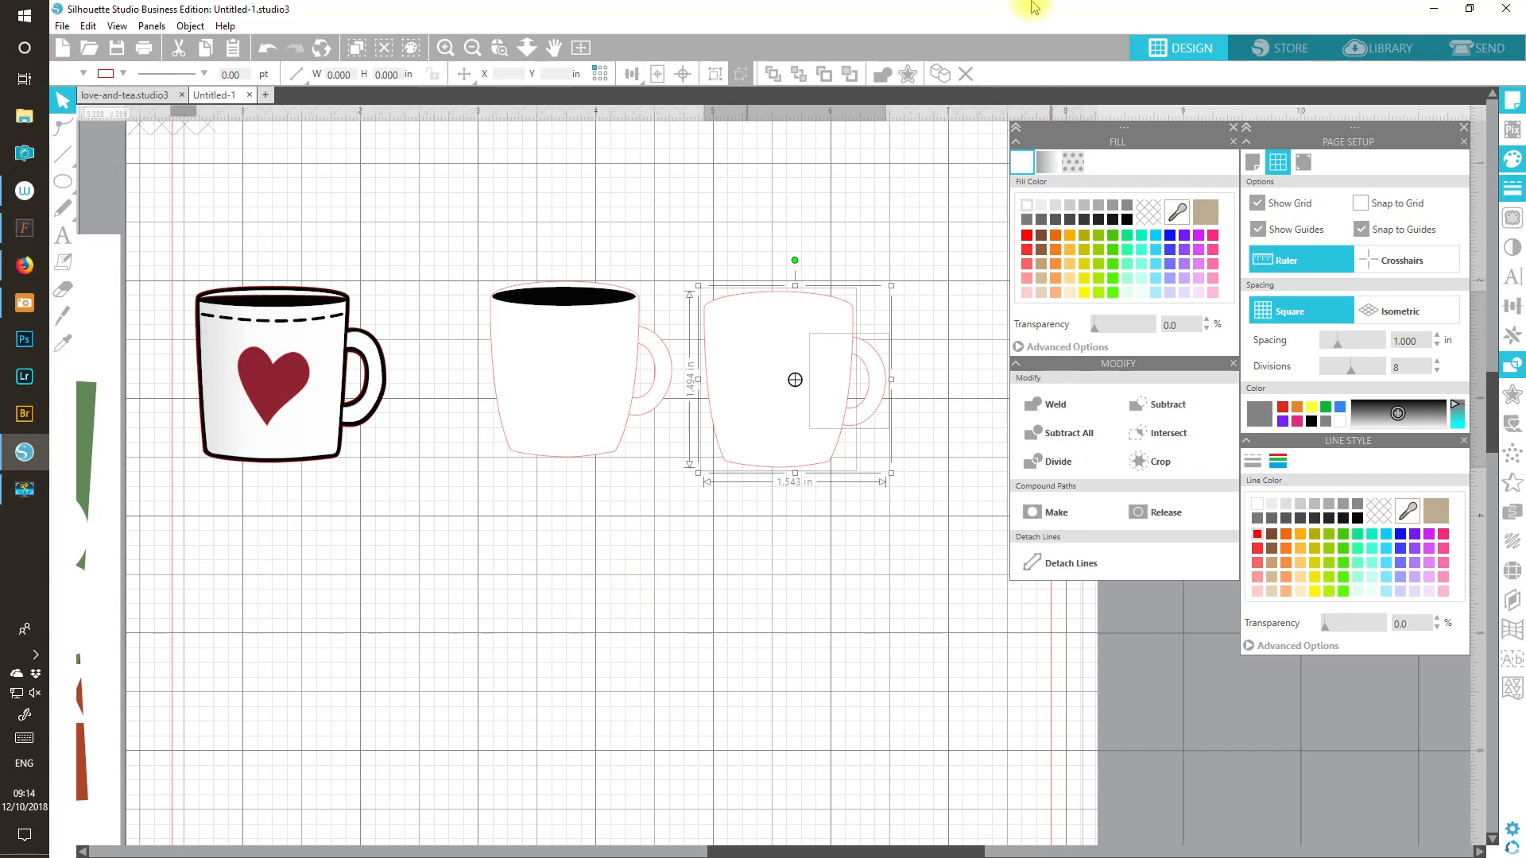
pyautogui.click(882, 74)
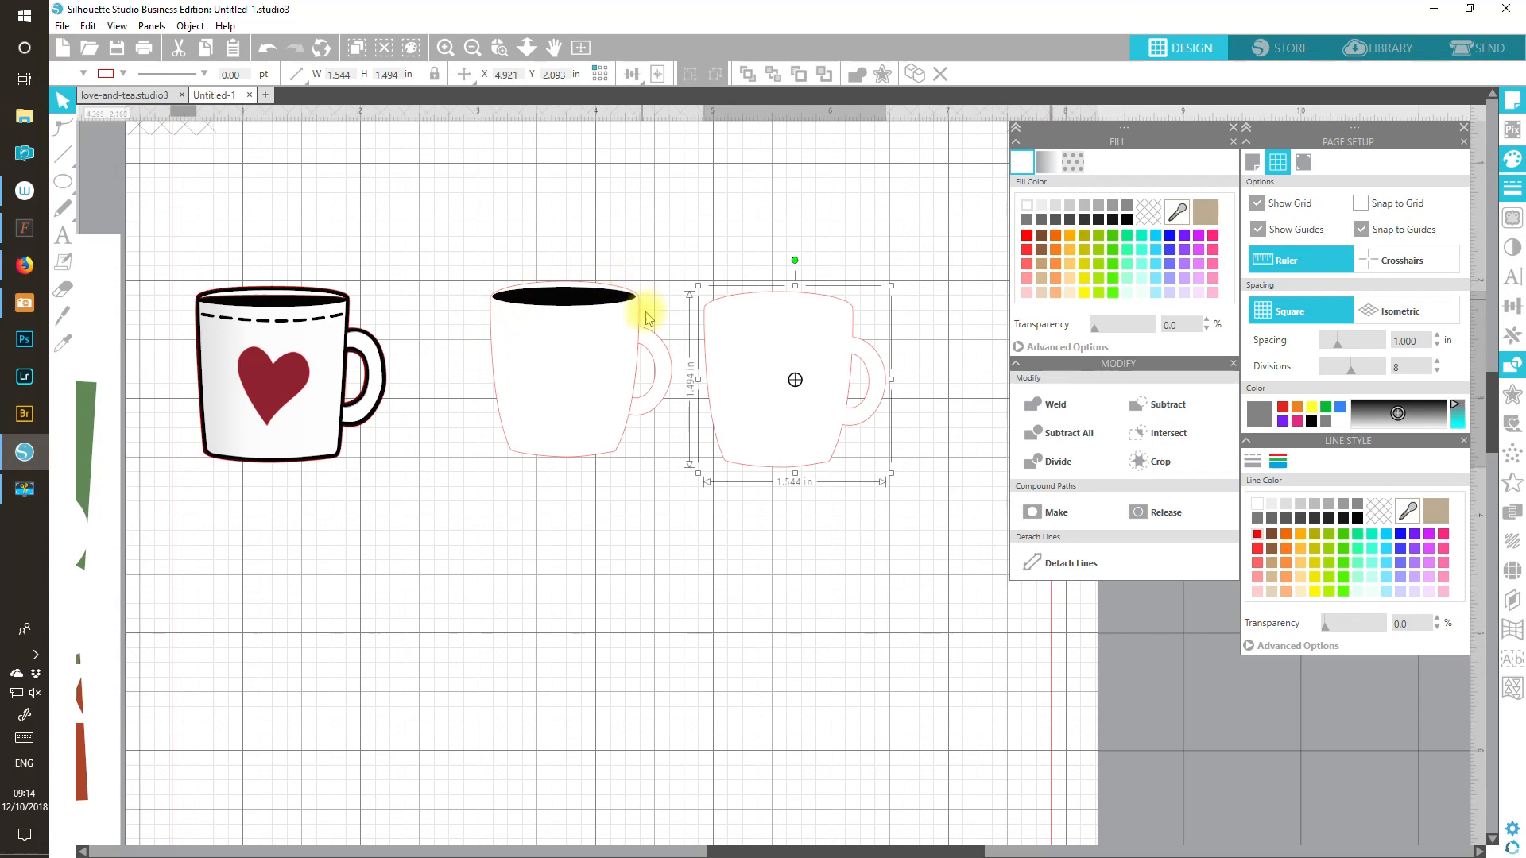
pyautogui.moveTo(751, 457); pyautogui.dragTo(813, 332)
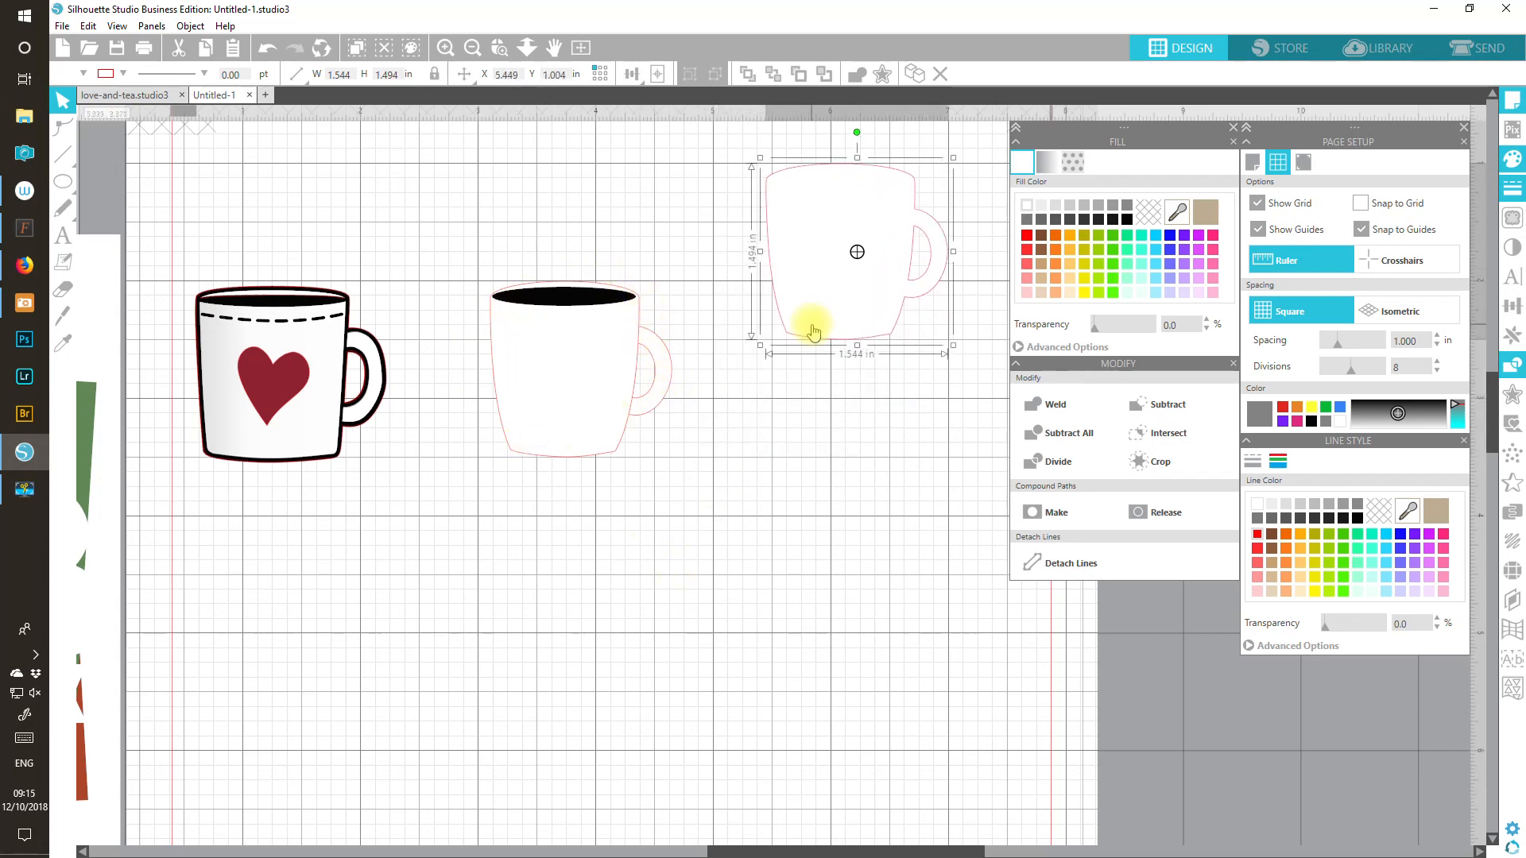
# Step: Give the original mug body a black outline with a thickness of 2.25 pt
pyautogui.click(636, 393)
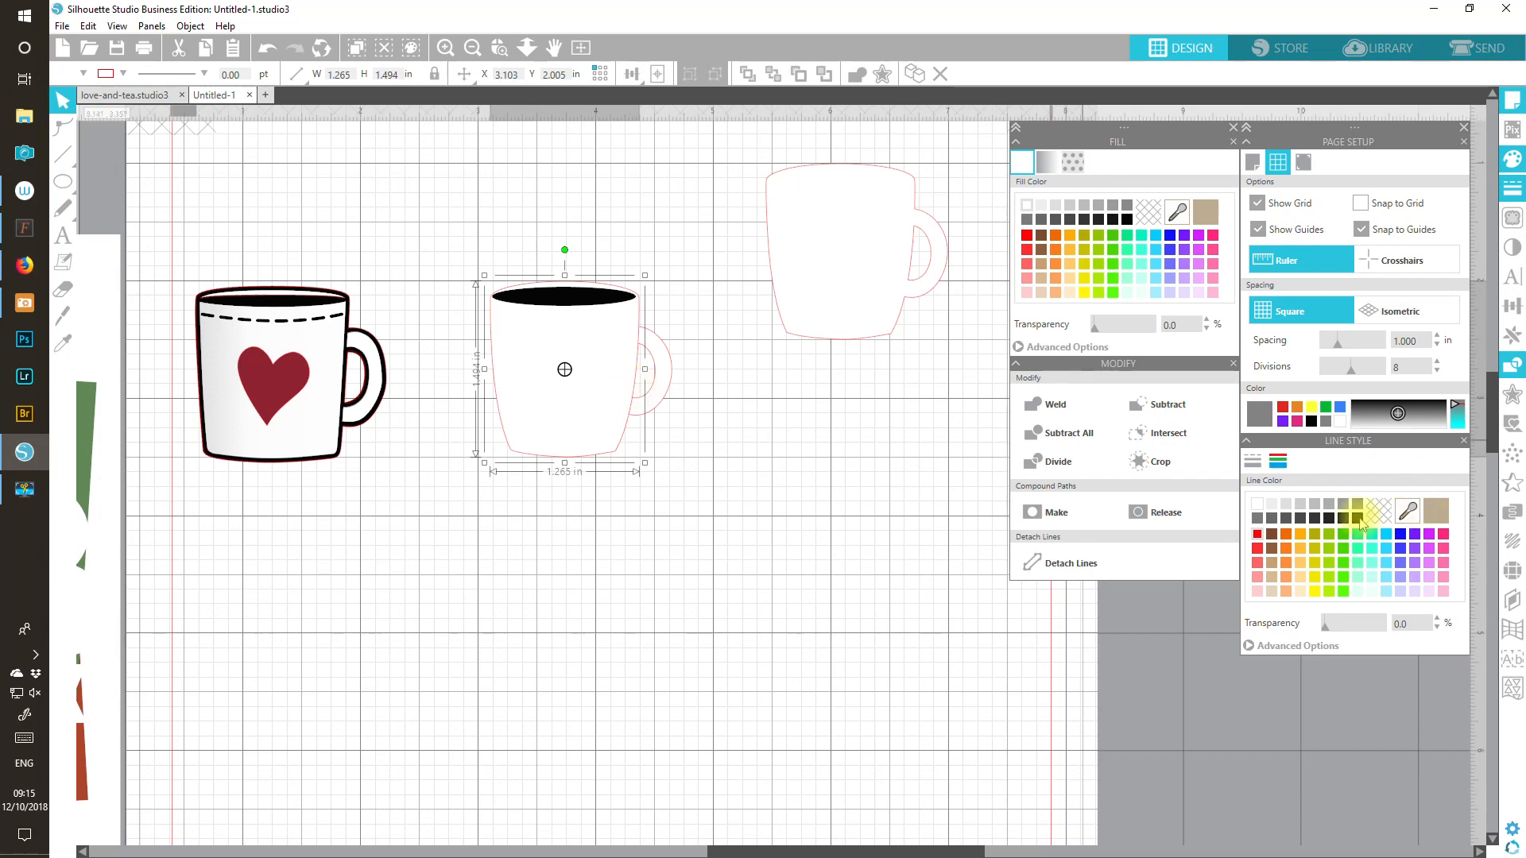
pyautogui.click(1253, 462)
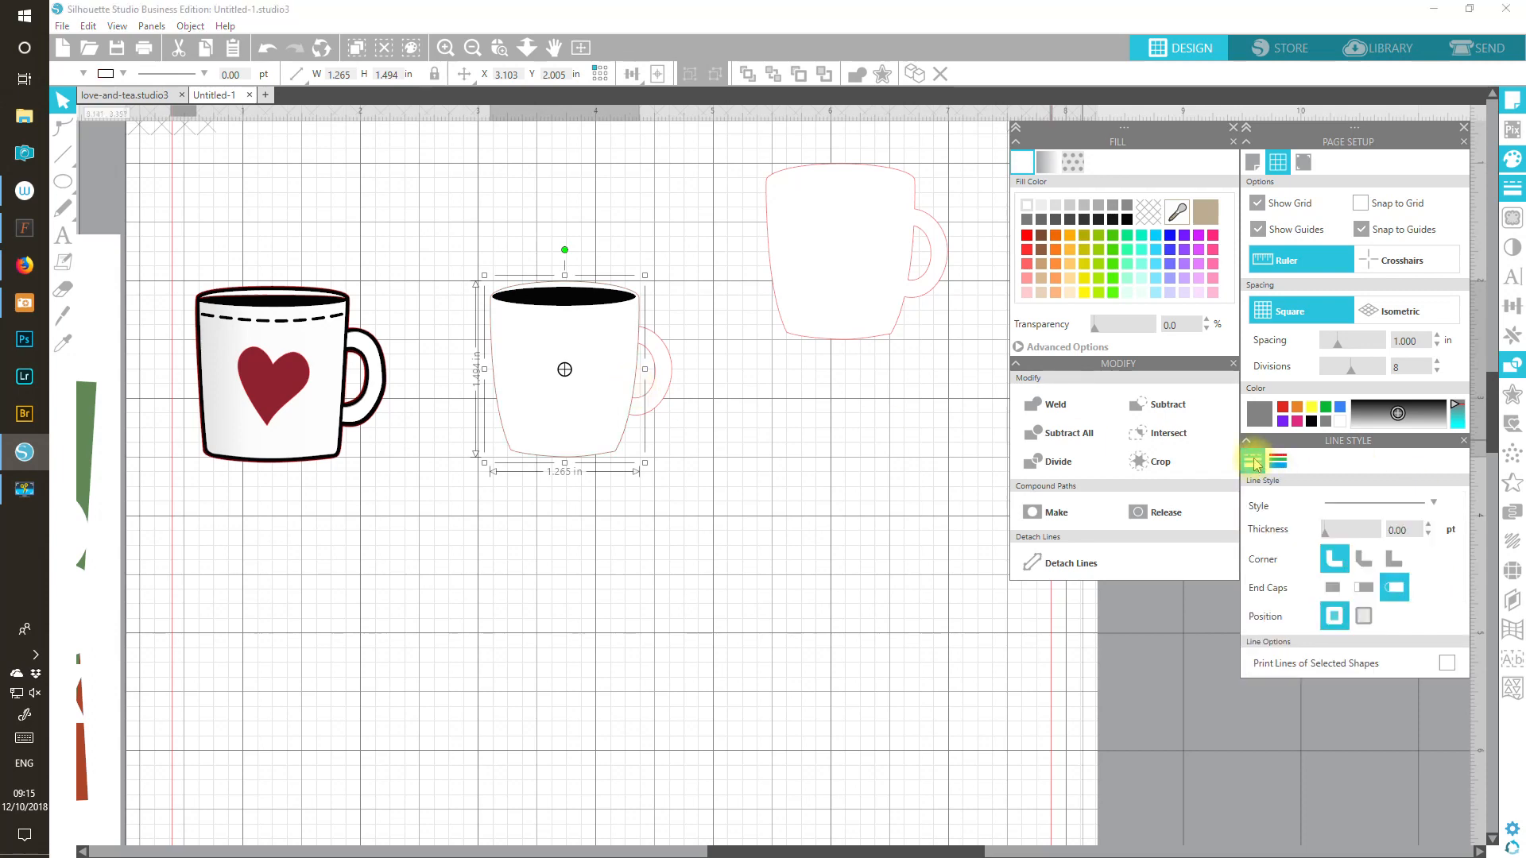
pyautogui.click(1429, 527)
pyautogui.click(1429, 526)
pyautogui.click(1429, 526)
pyautogui.click(1428, 526)
pyautogui.click(1429, 526)
pyautogui.click(1428, 526)
pyautogui.click(1429, 526)
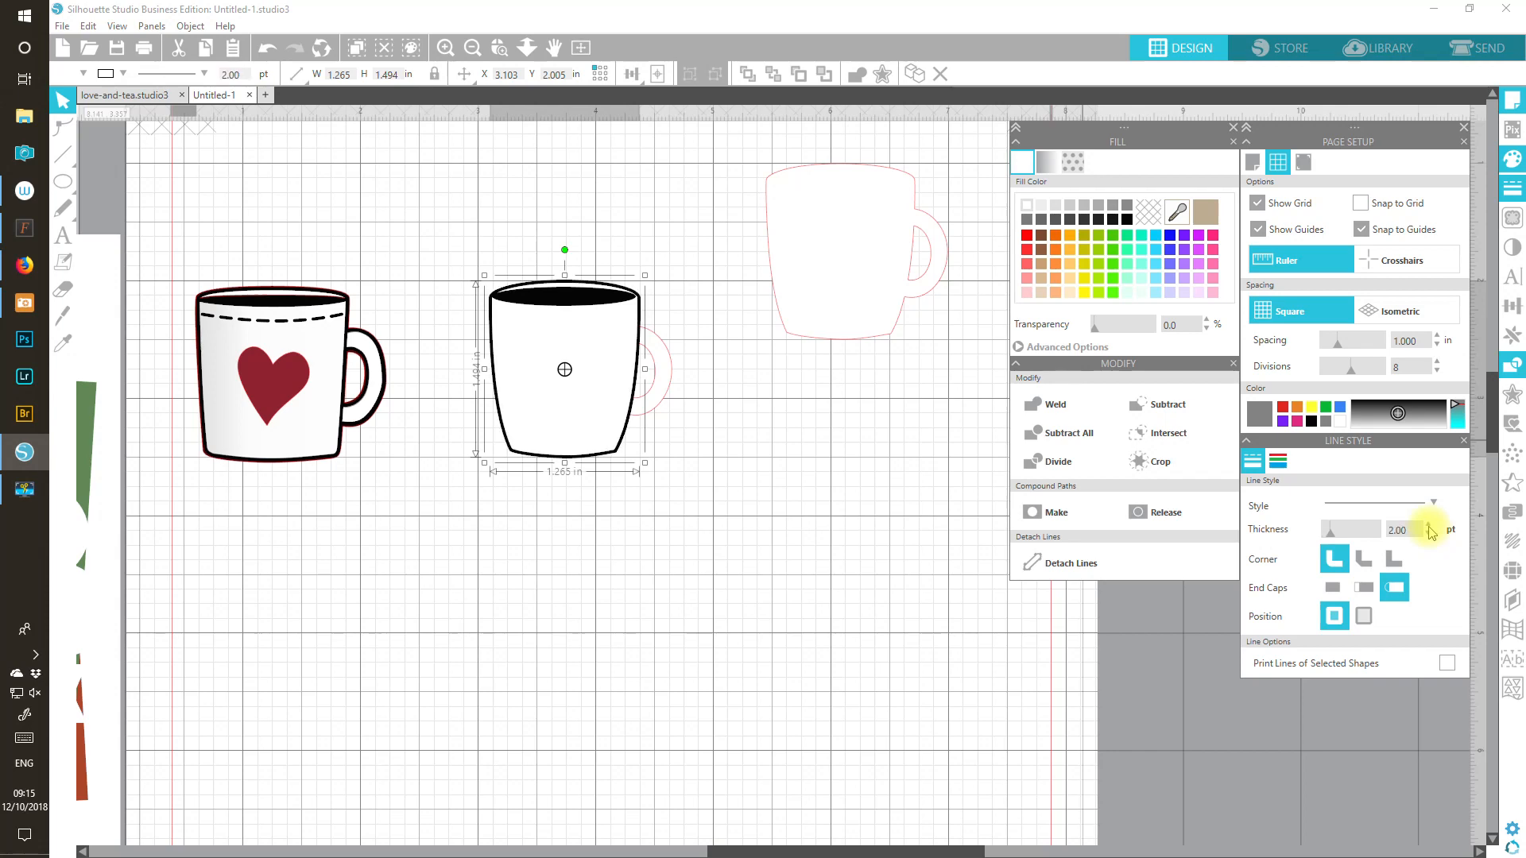
pyautogui.click(1429, 526)
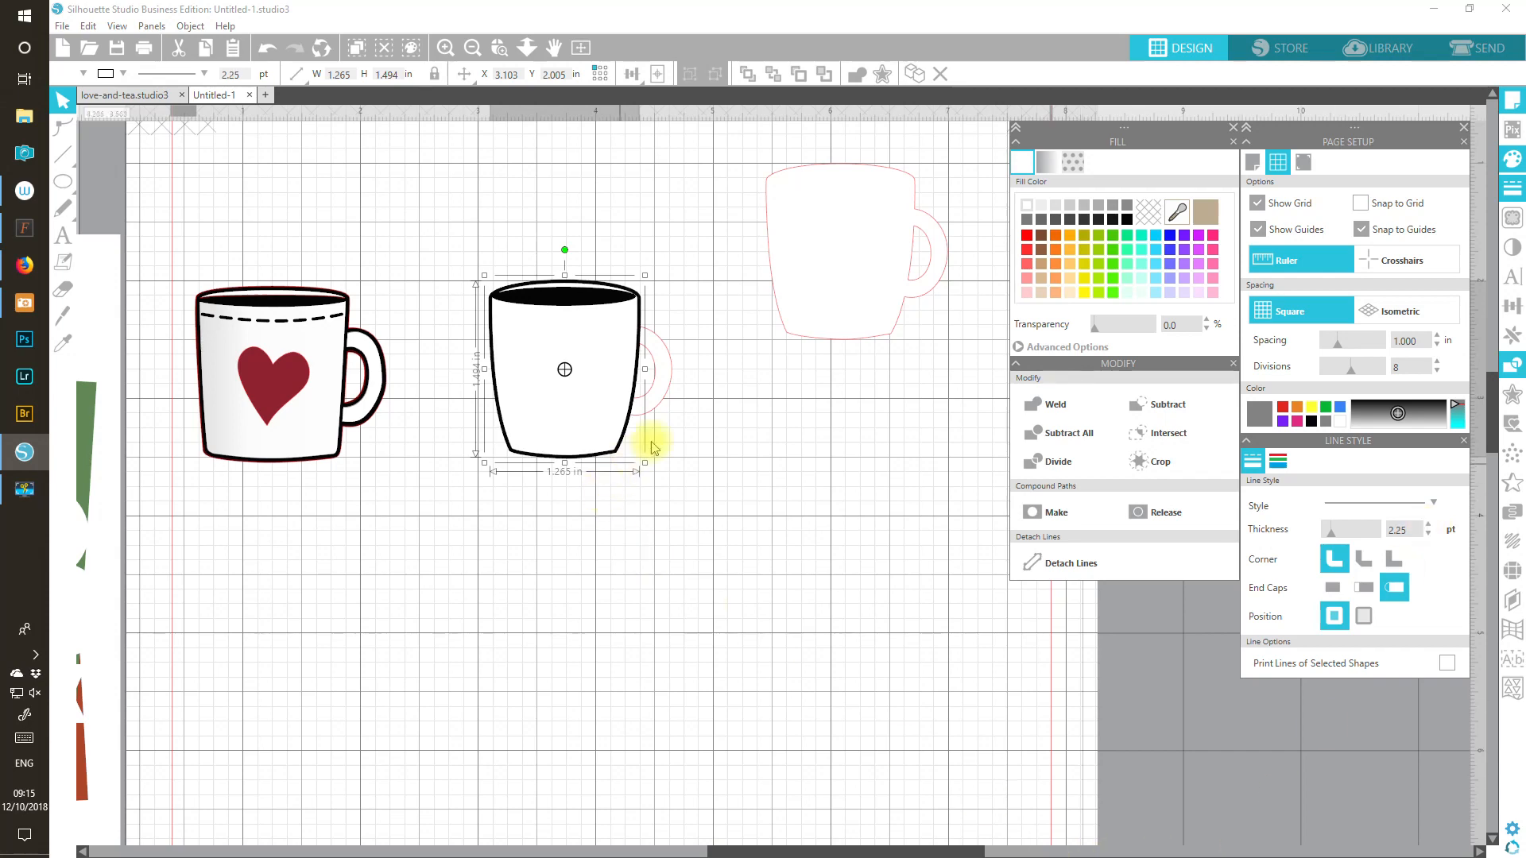
# Step: Give the original mug's handle ring a 2.25 pt black outline
pyautogui.moveTo(725, 429); pyautogui.dragTo(656, 359)
pyautogui.click(1400, 530)
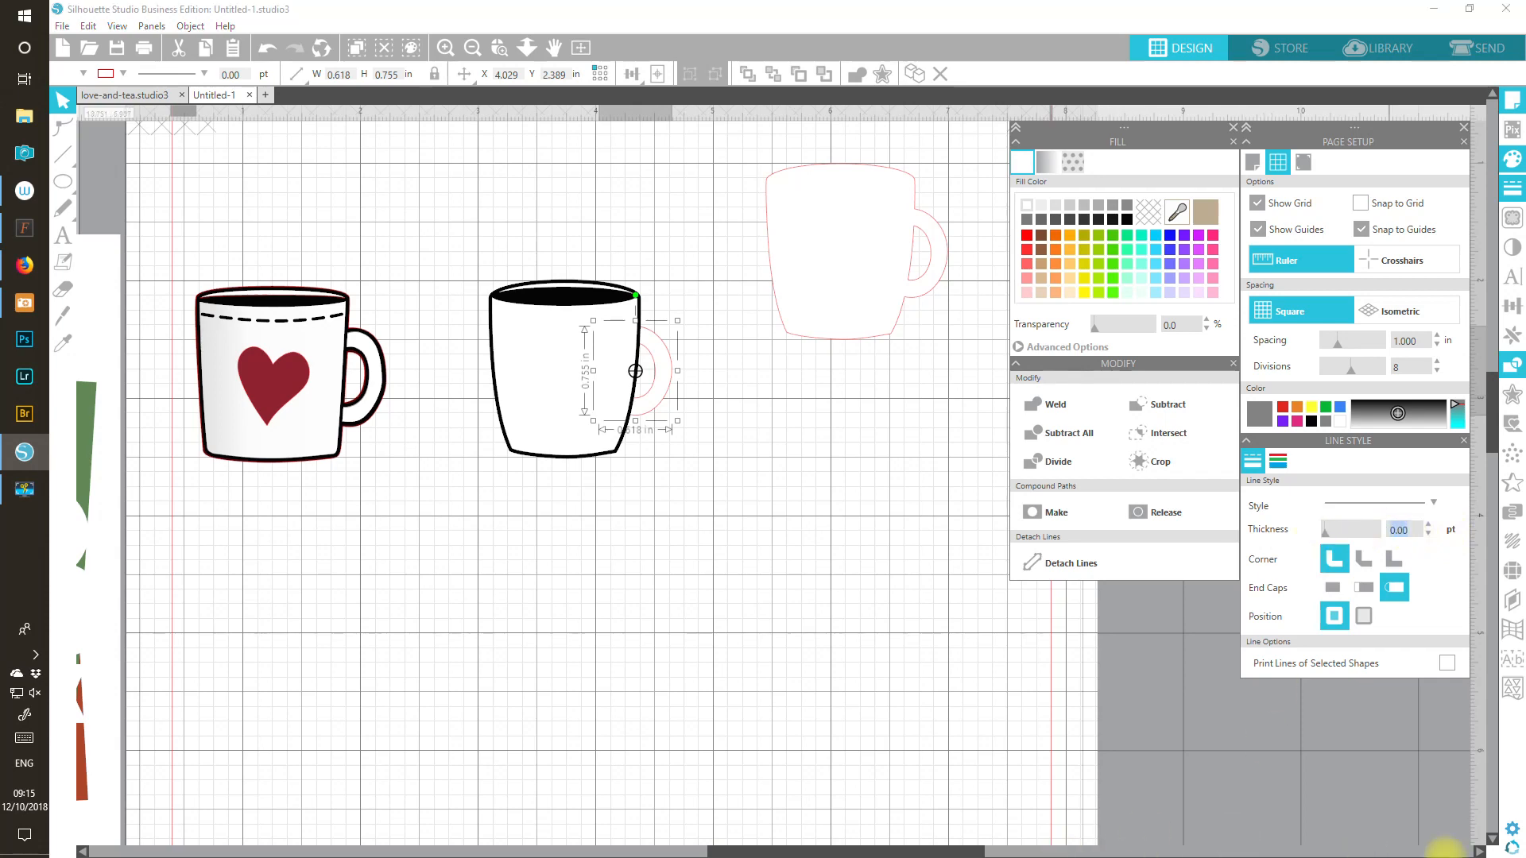
pyautogui.press('Return')
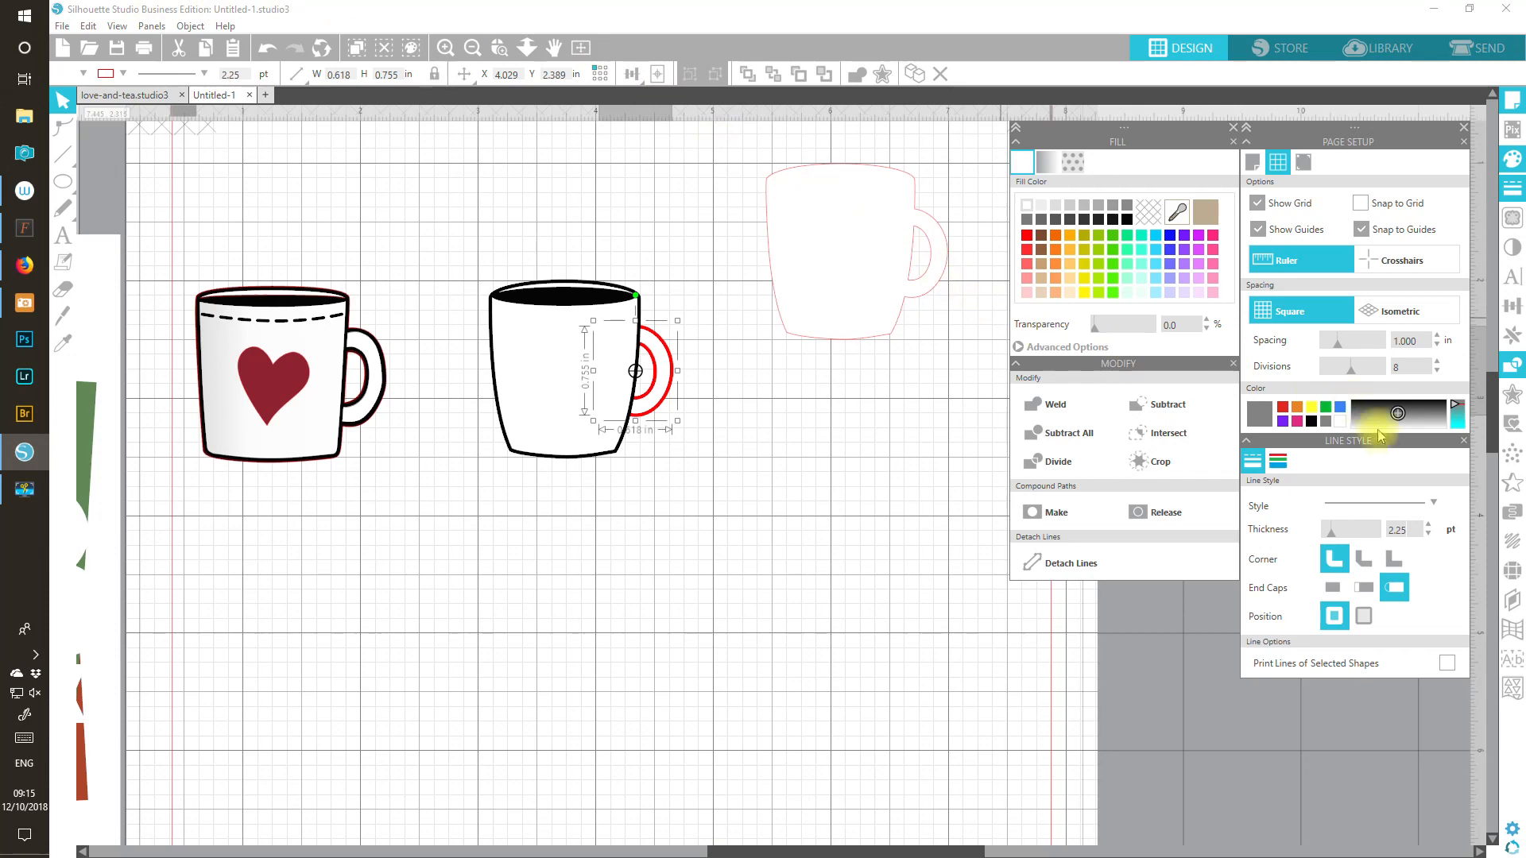
pyautogui.click(1277, 461)
pyautogui.click(1358, 518)
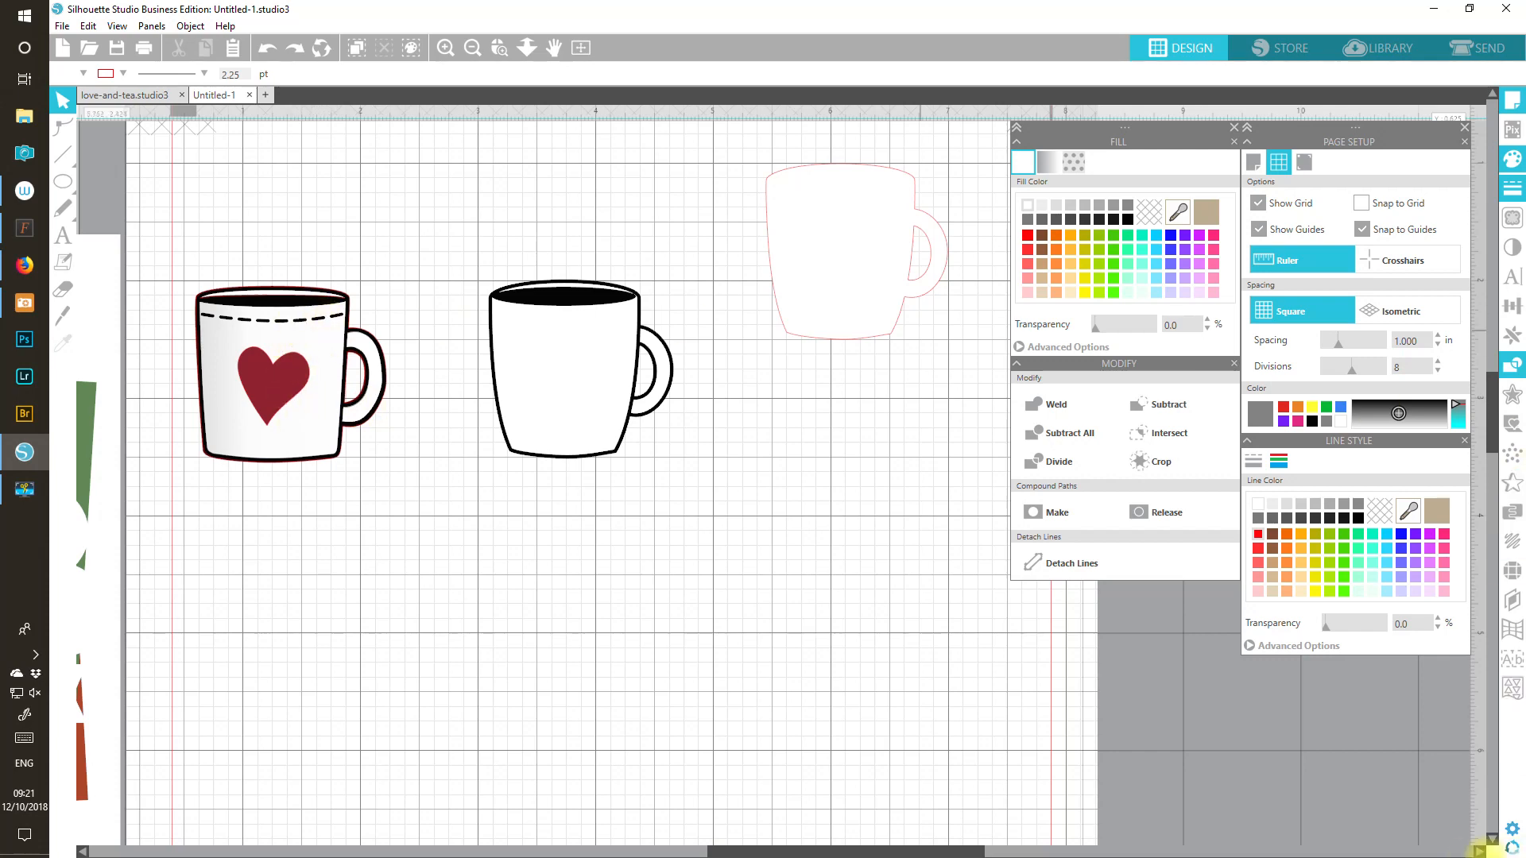
# Step: With nothing selected, set the default line colour to black and the line style to a dashed pattern
pyautogui.click(1359, 519)
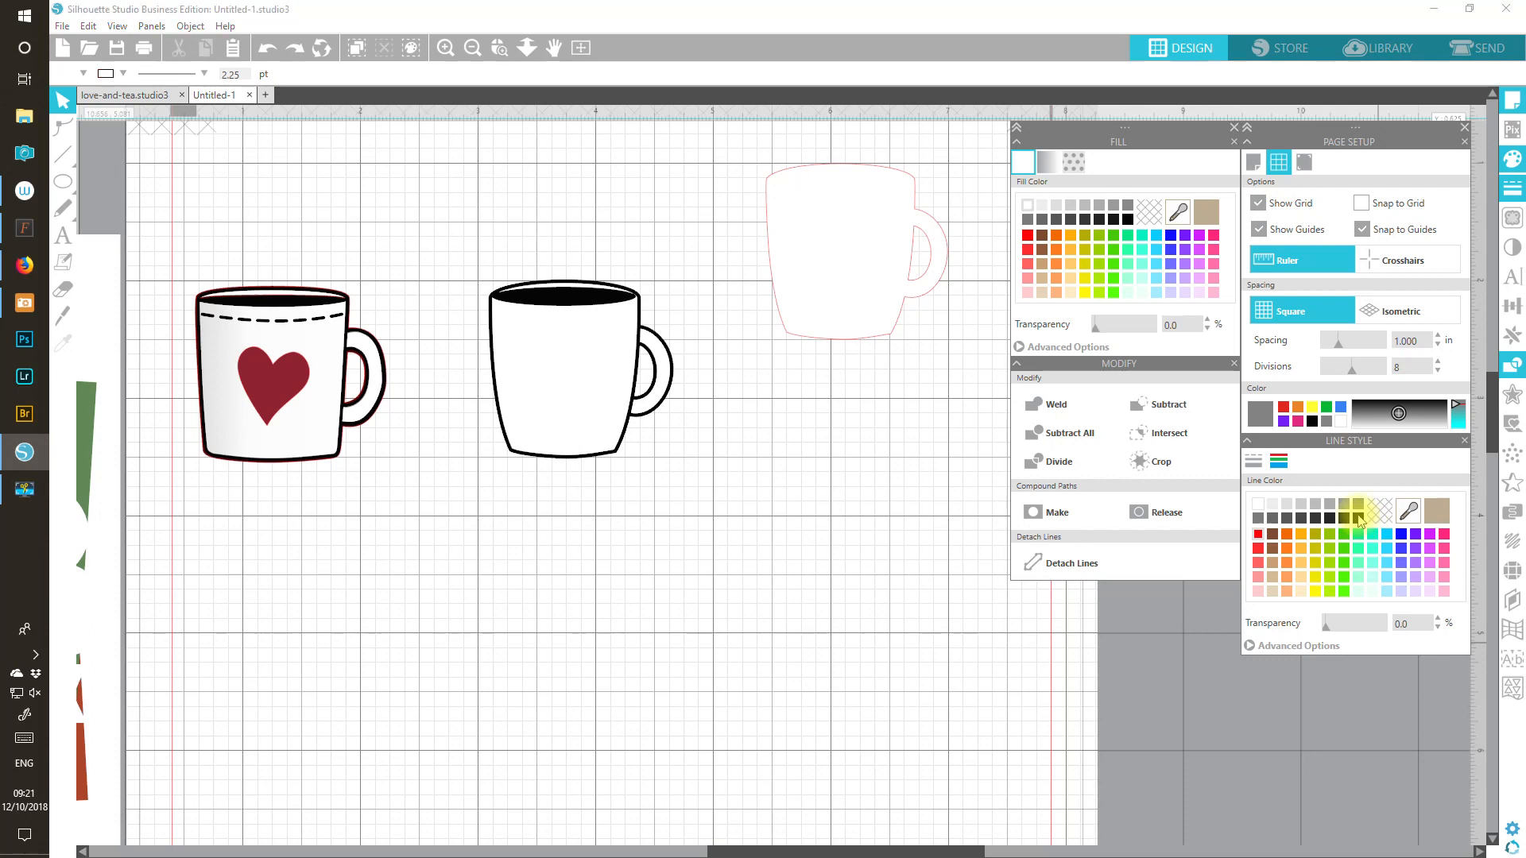
pyautogui.click(1255, 460)
pyautogui.moveTo(1412, 530); pyautogui.dragTo(1372, 533)
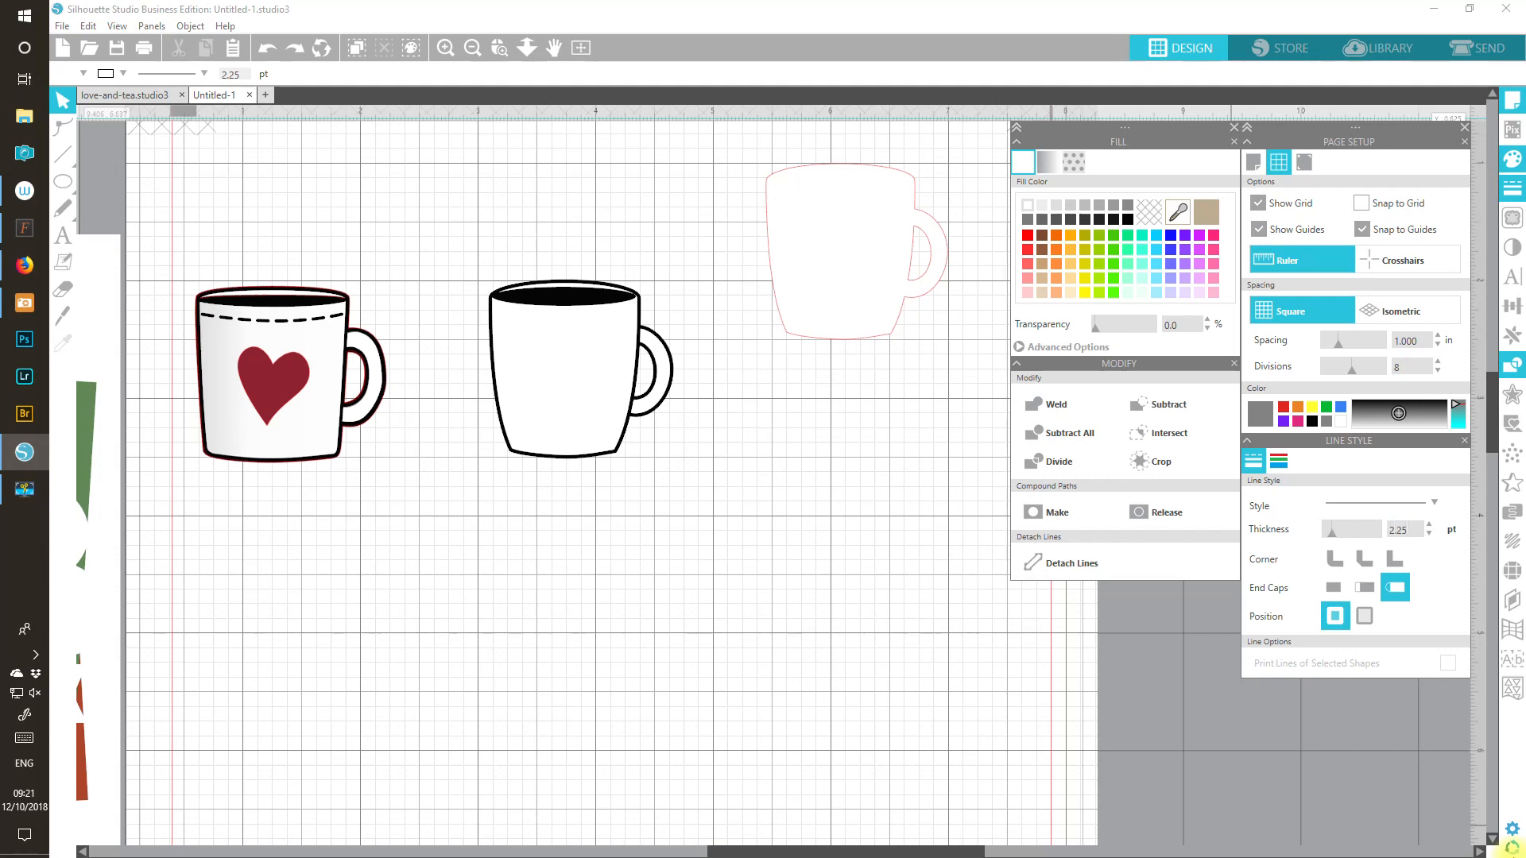
pyautogui.click(1387, 588)
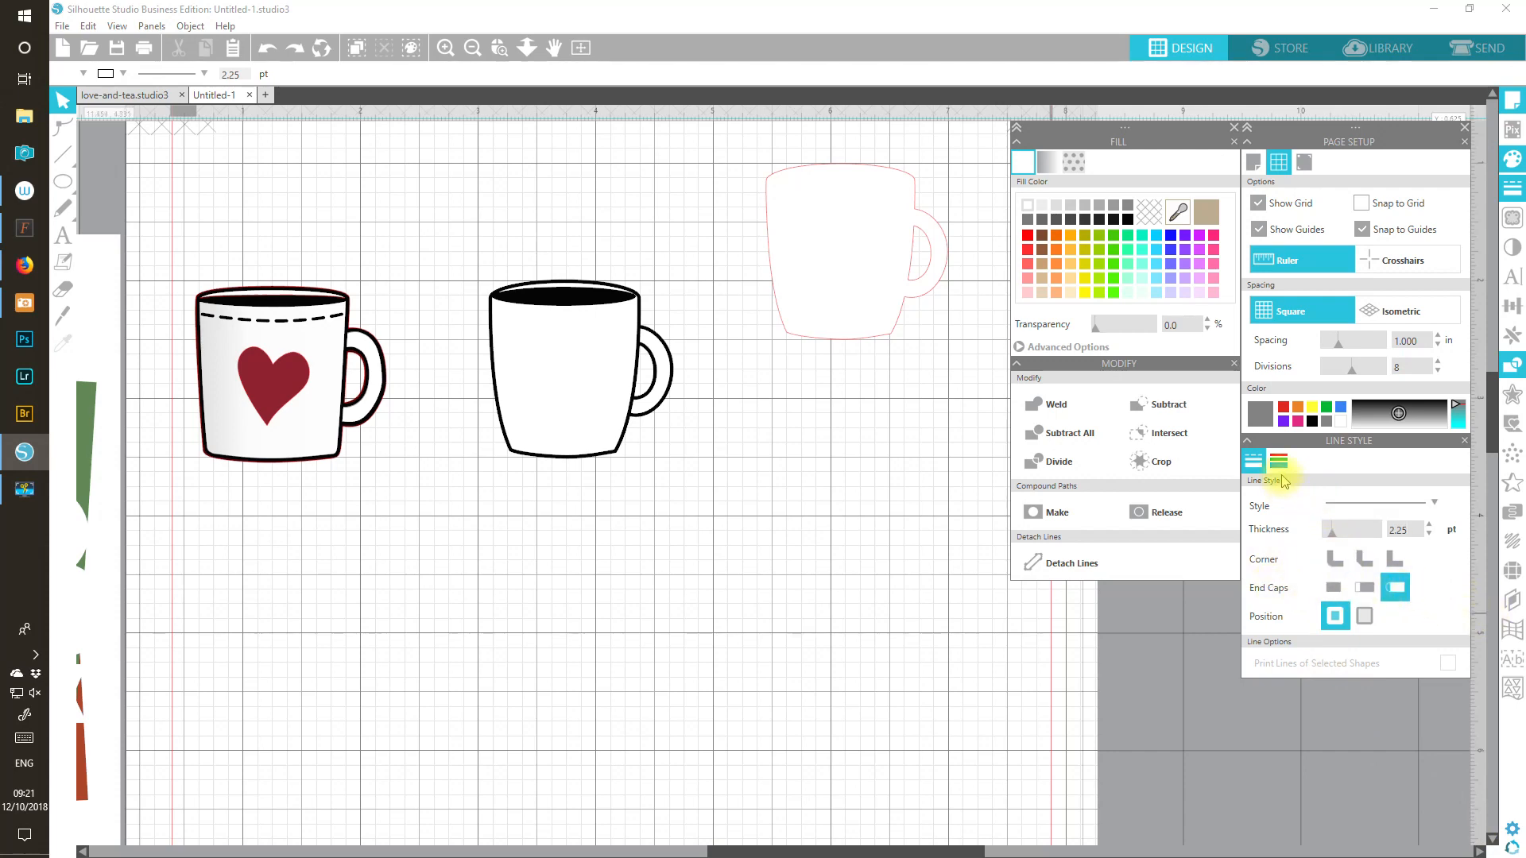
pyautogui.click(1359, 502)
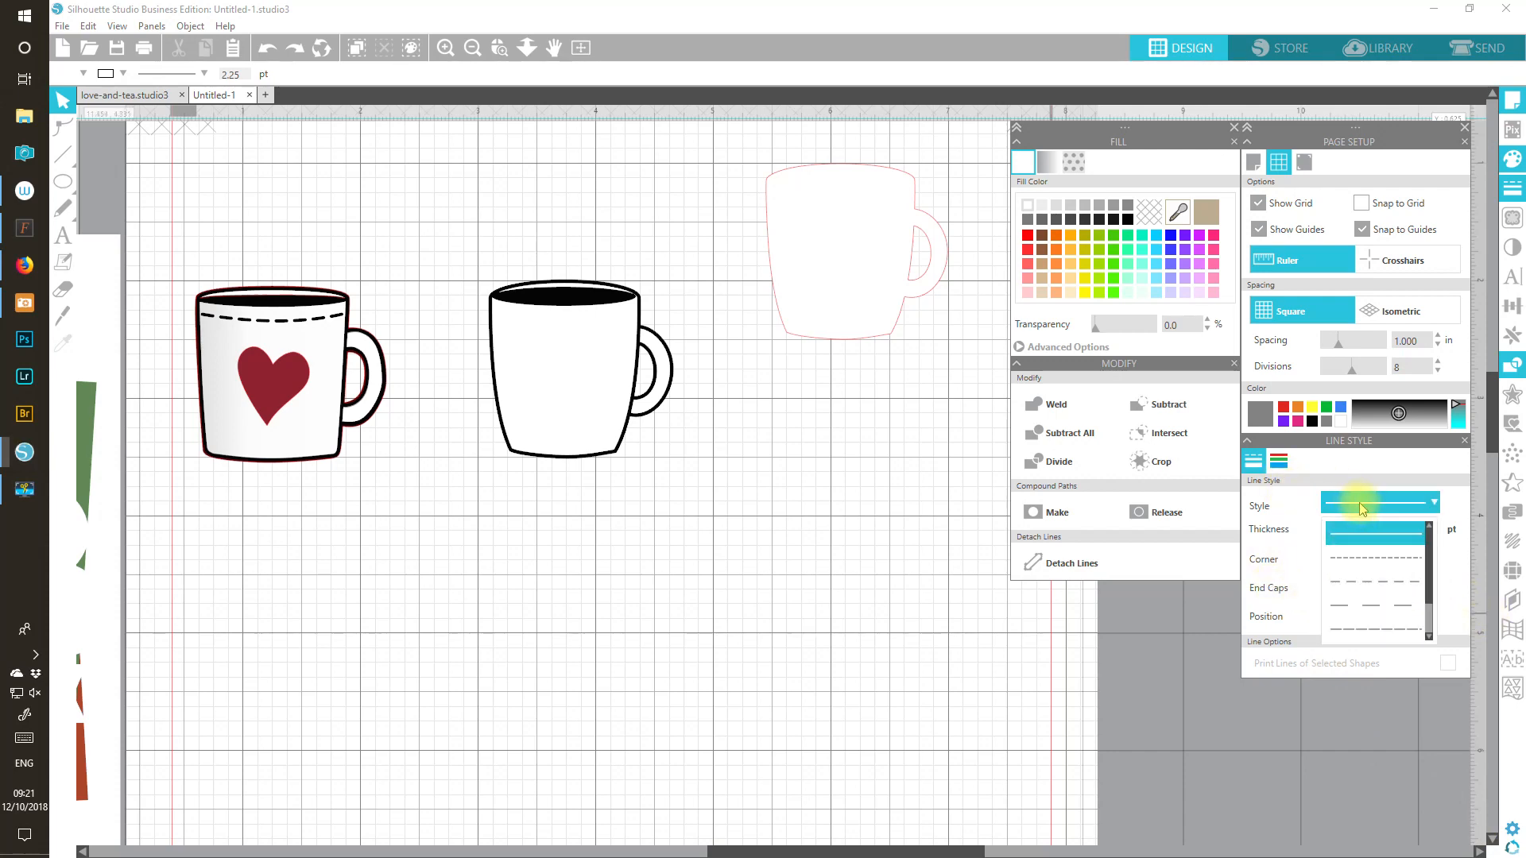
pyautogui.click(1370, 633)
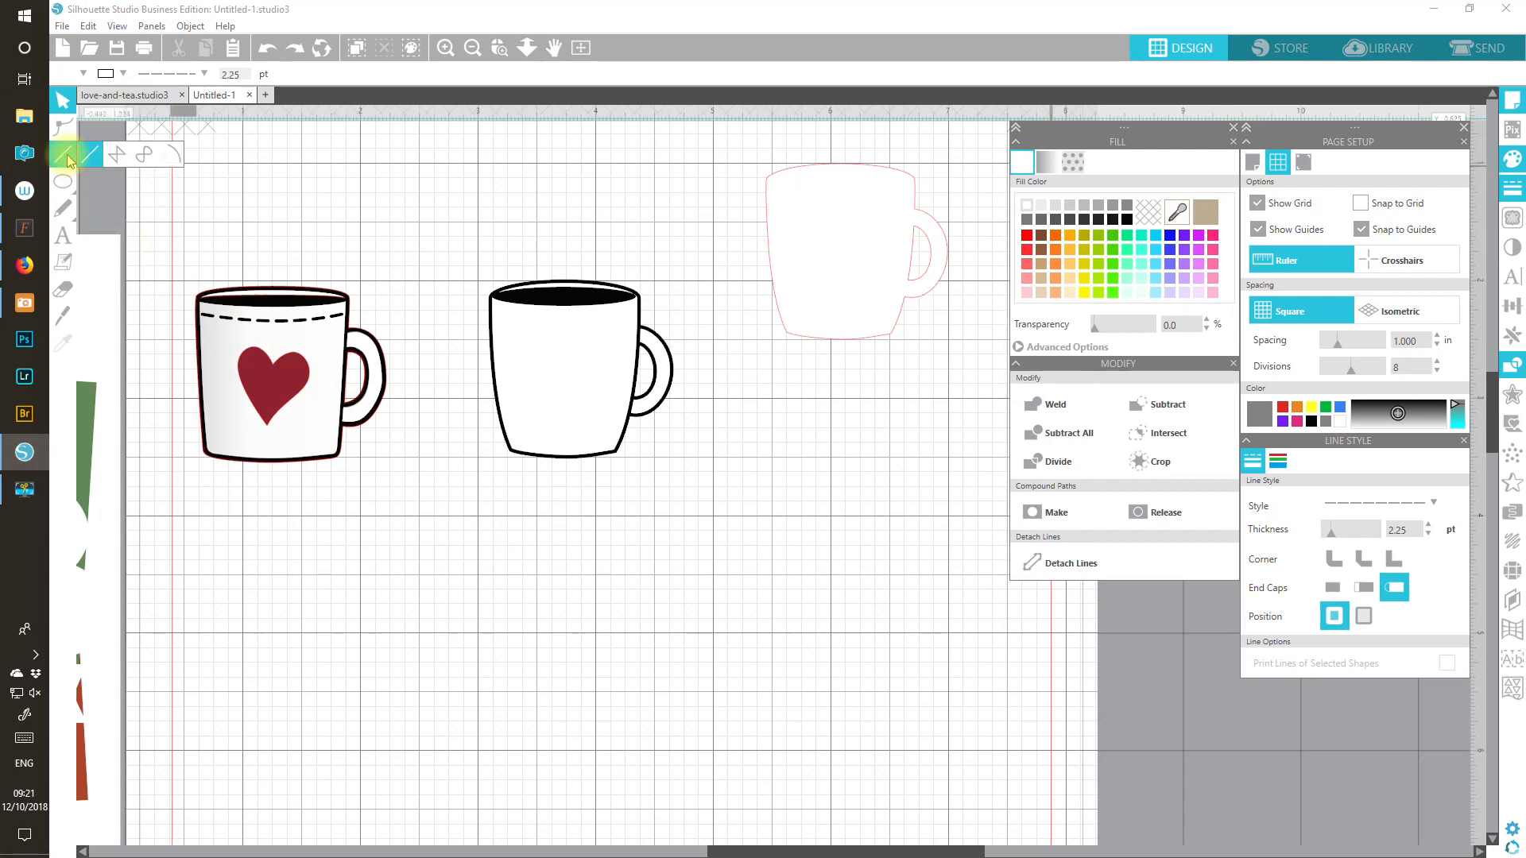
# Step: Draw a horizontal dashed line about 2 in long below the mug and move it across the body just under the rim
pyautogui.click(96, 159)
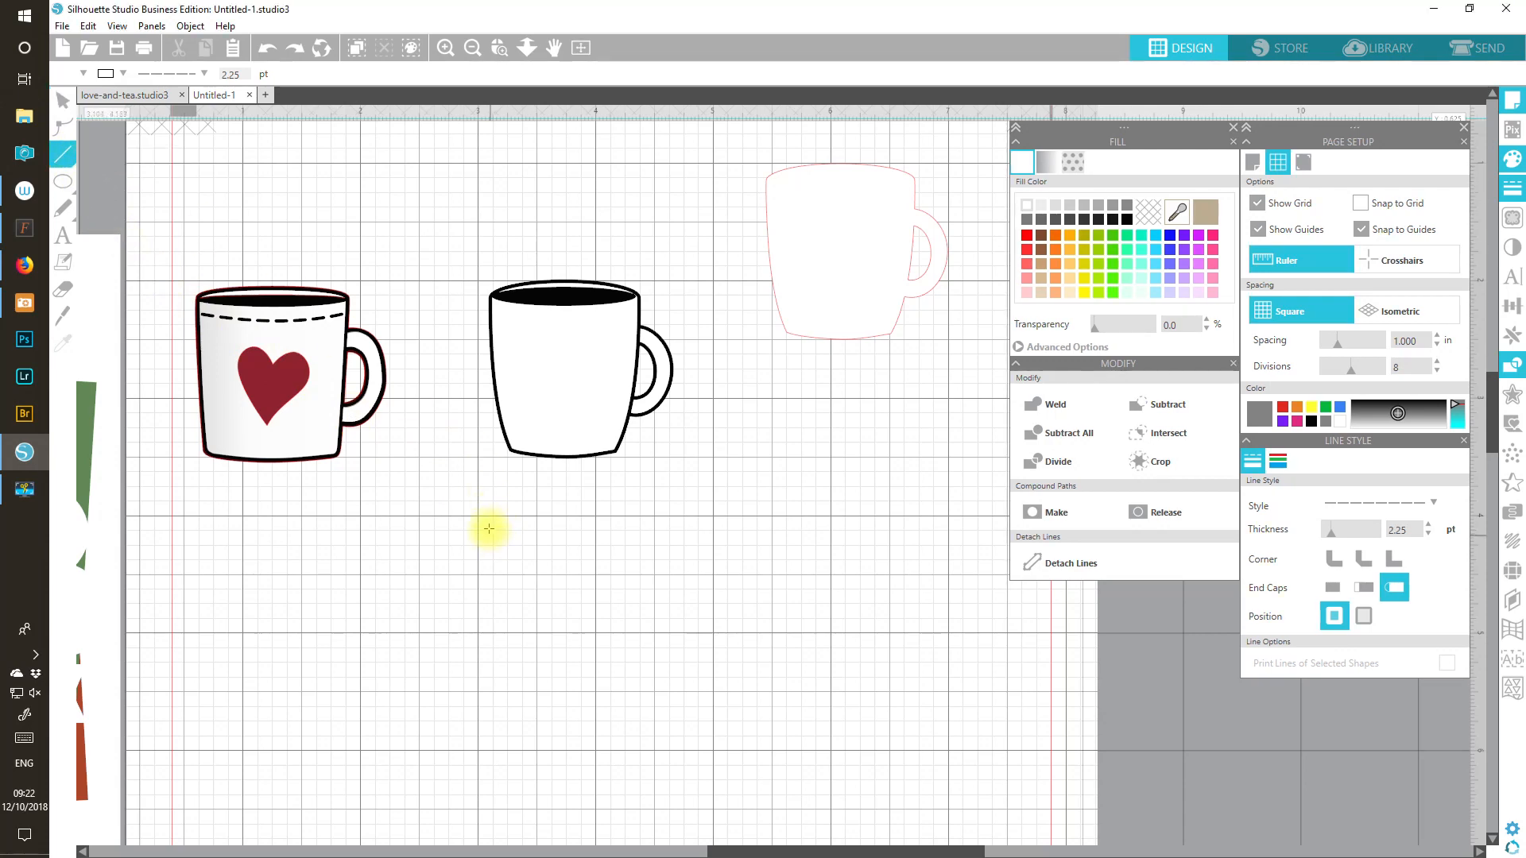
pyautogui.moveTo(476, 516); pyautogui.dragTo(710, 531)
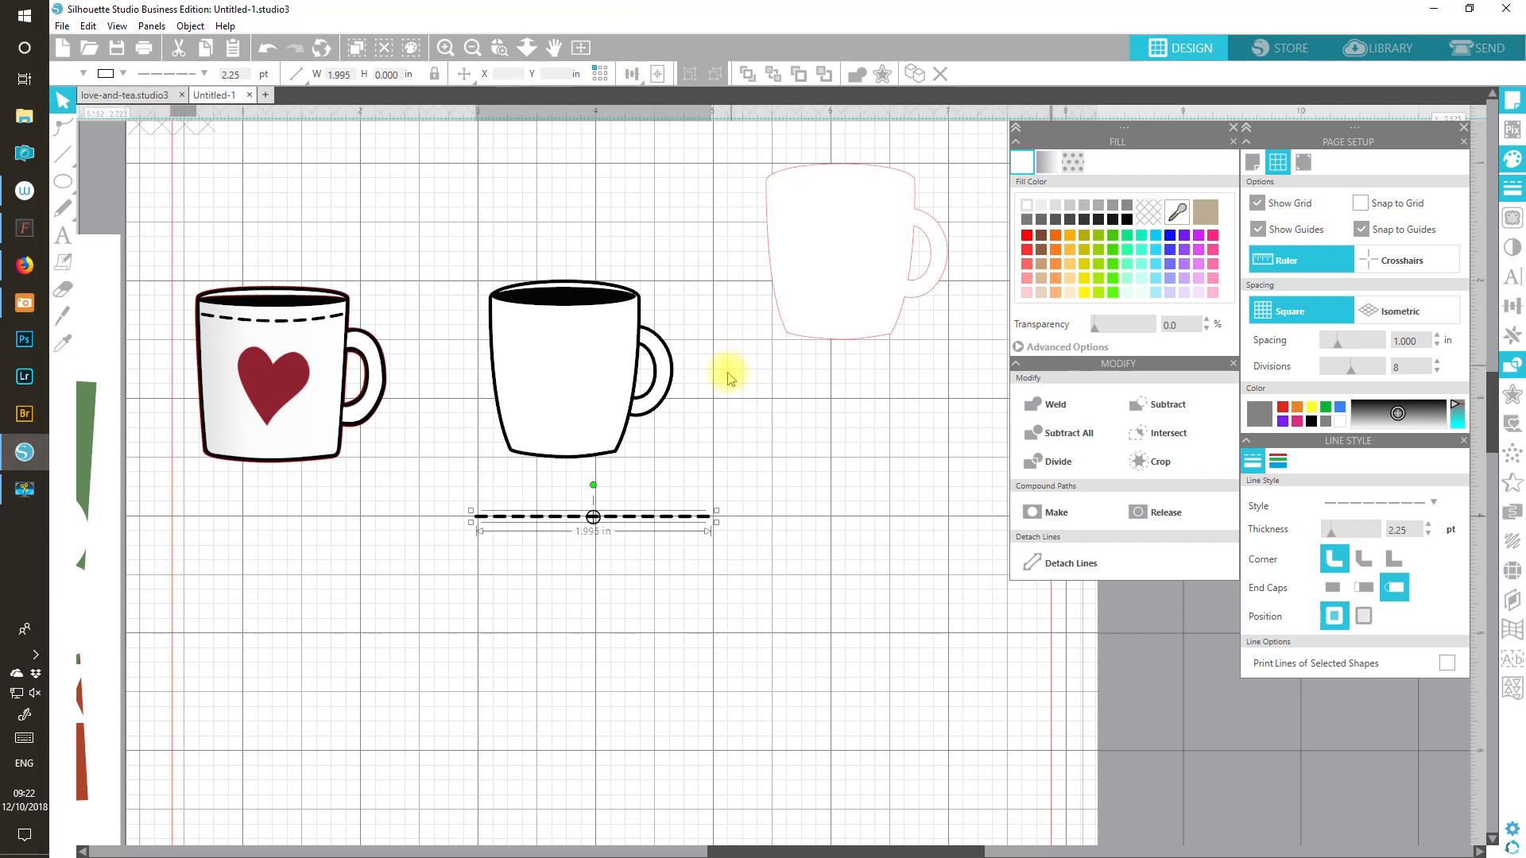
pyautogui.moveTo(635, 525); pyautogui.dragTo(605, 331)
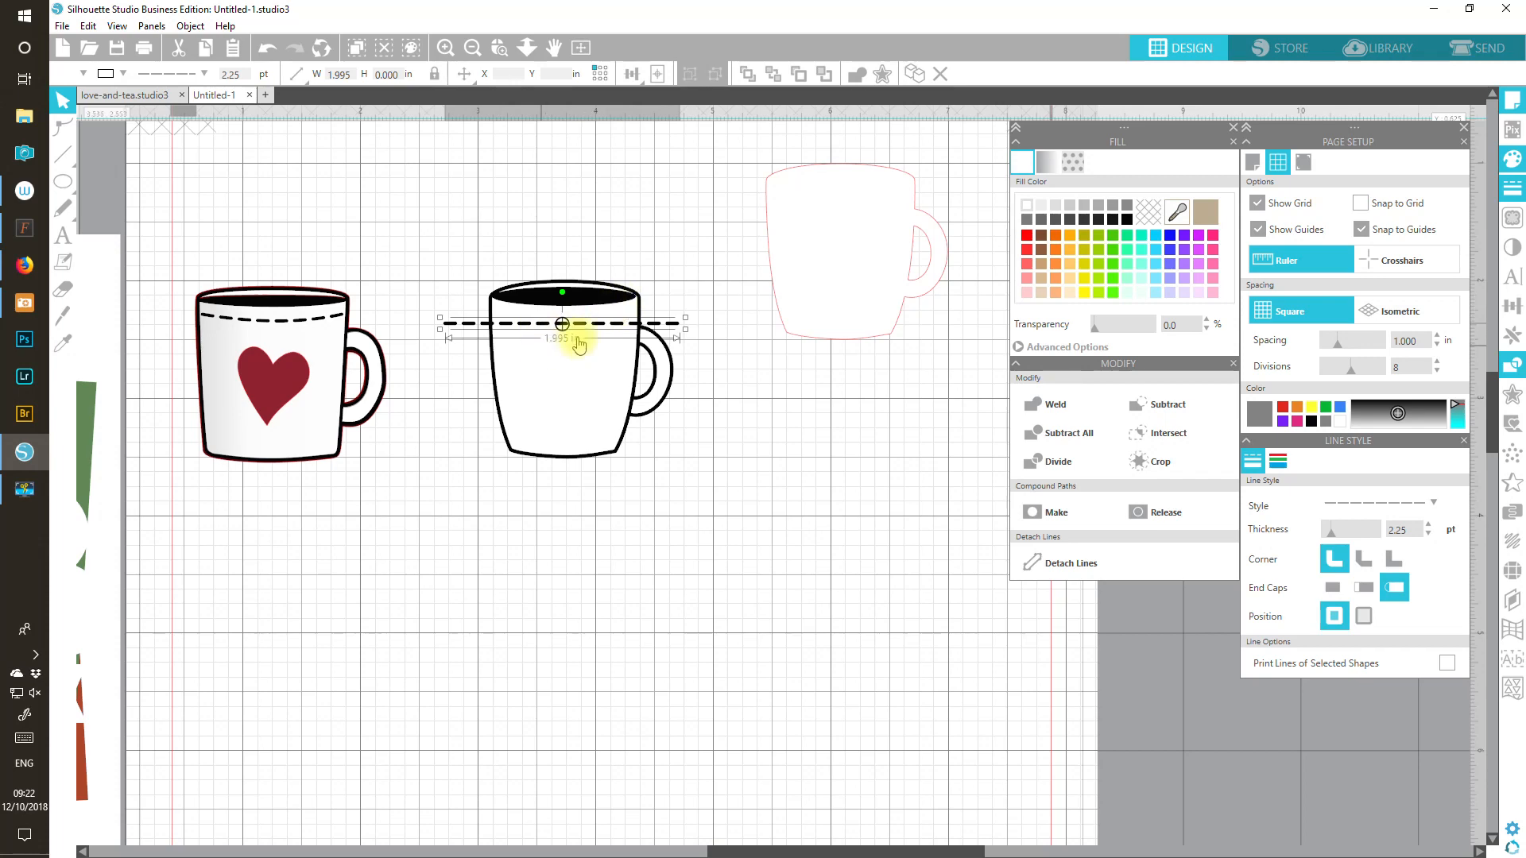
# Step: Edit the points of the dashed line across the mug and pull its middle point slightly down to form a curve
pyautogui.doubleClick(640, 327)
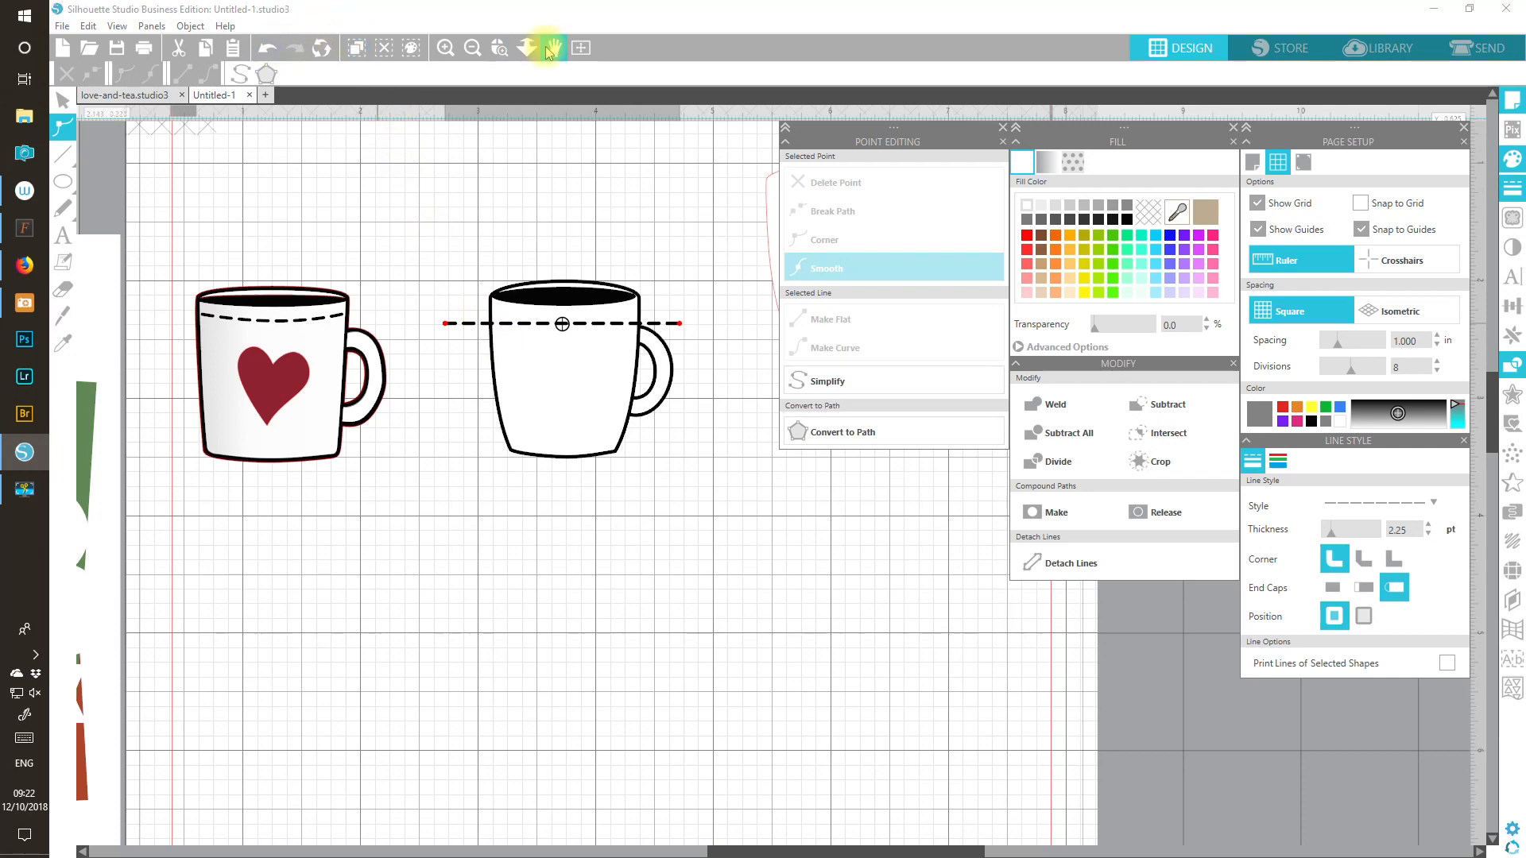
pyautogui.click(446, 48)
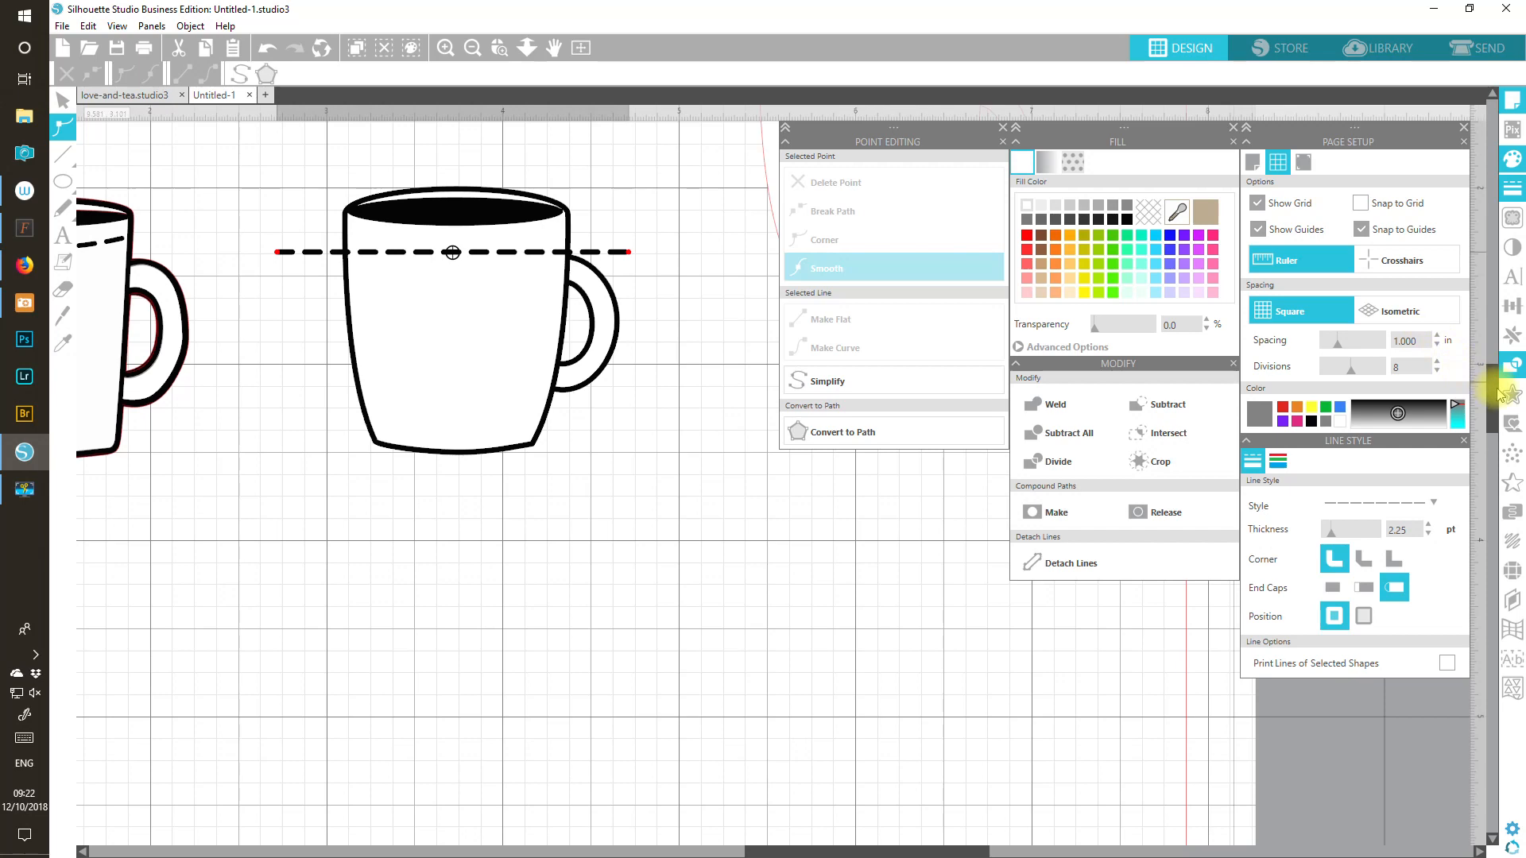
pyautogui.moveTo(1493, 389); pyautogui.dragTo(1504, 367)
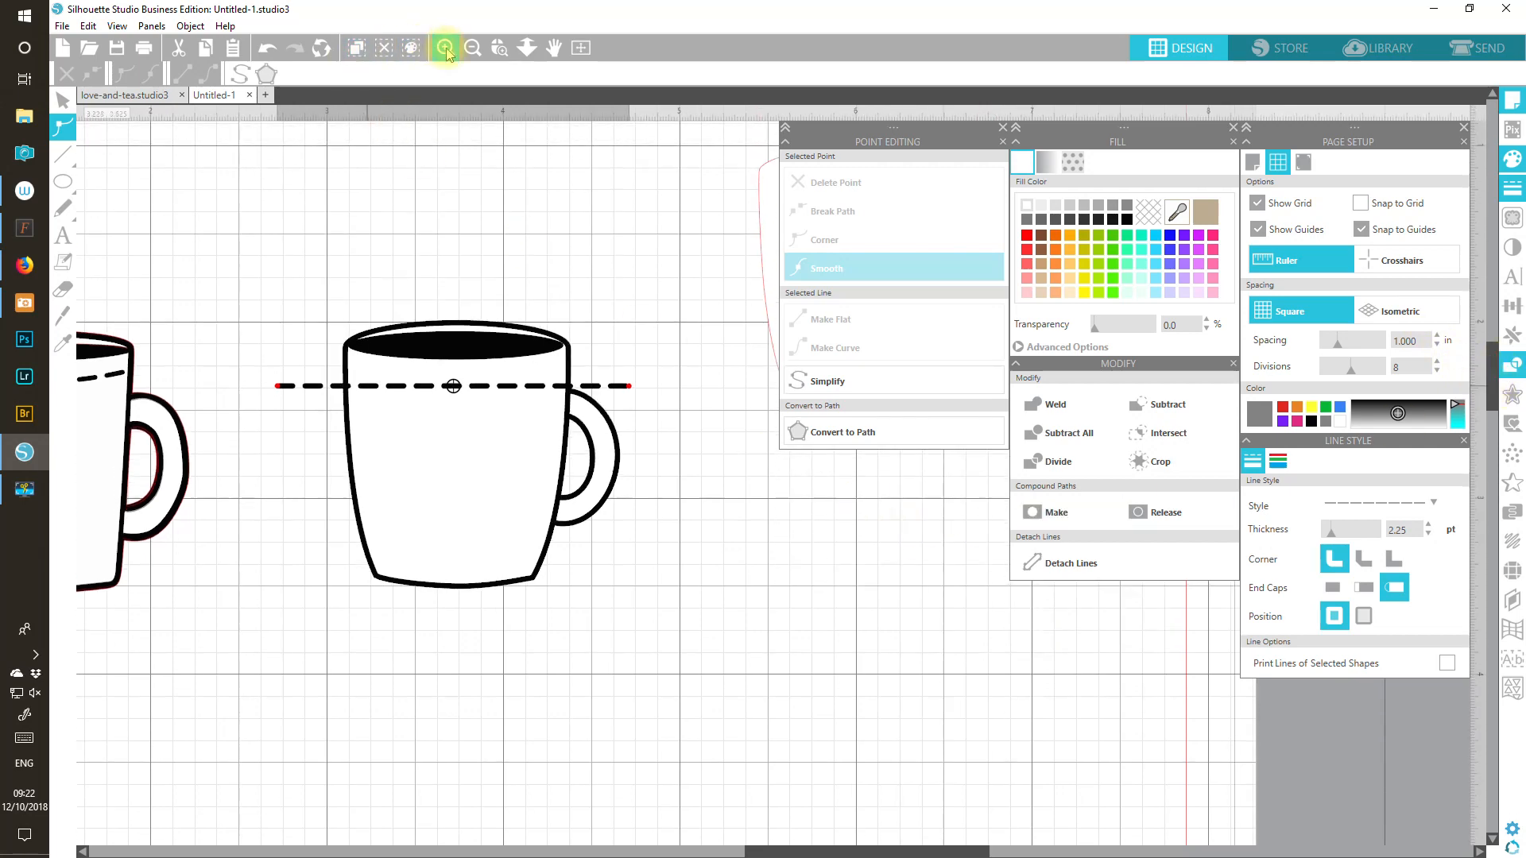
pyautogui.click(446, 48)
pyautogui.moveTo(807, 852); pyautogui.dragTo(769, 852)
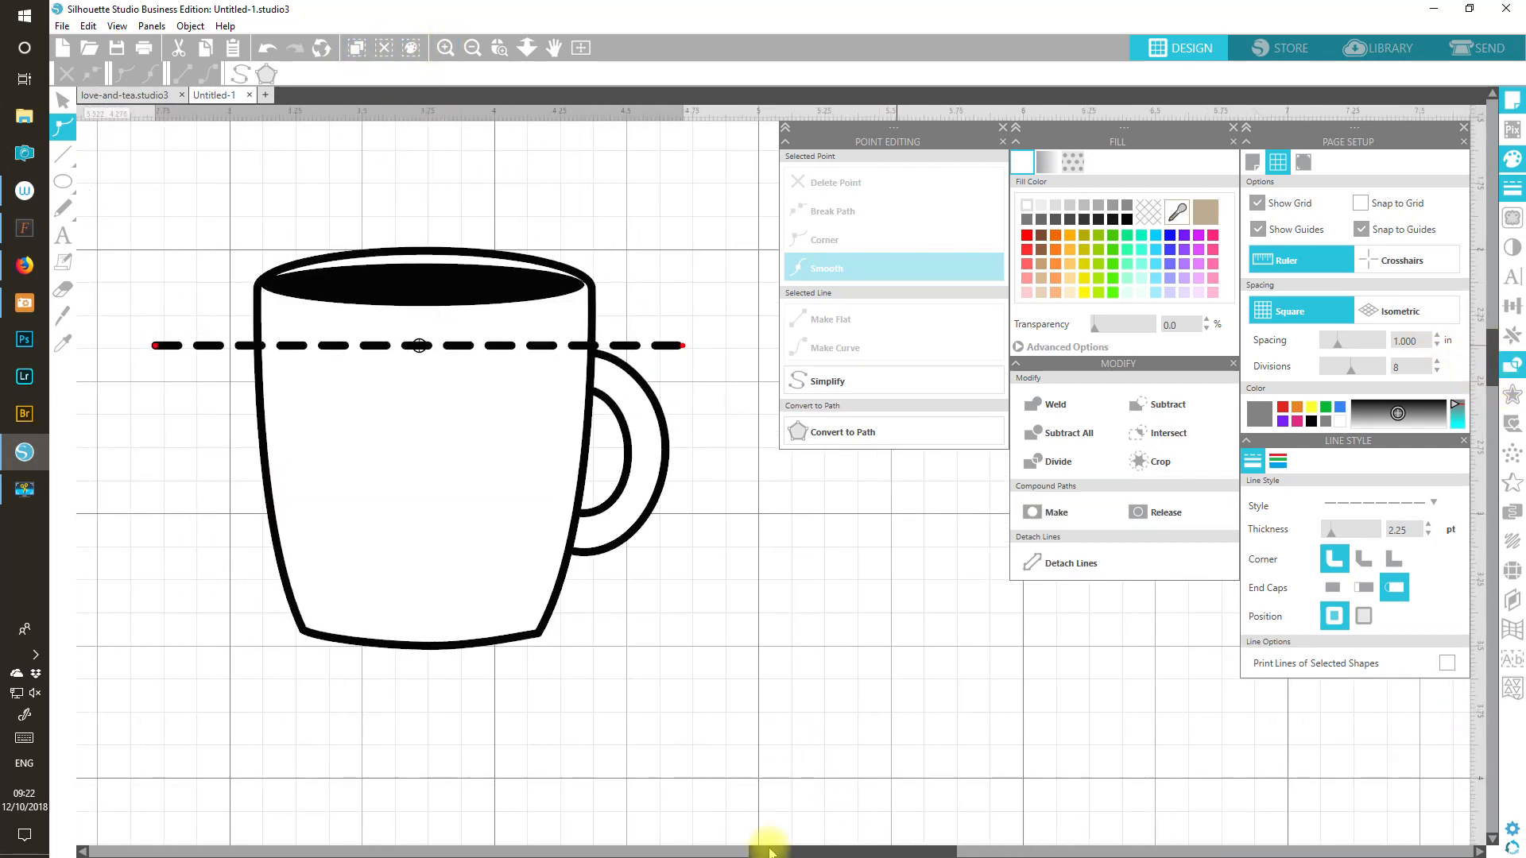
pyautogui.click(158, 345)
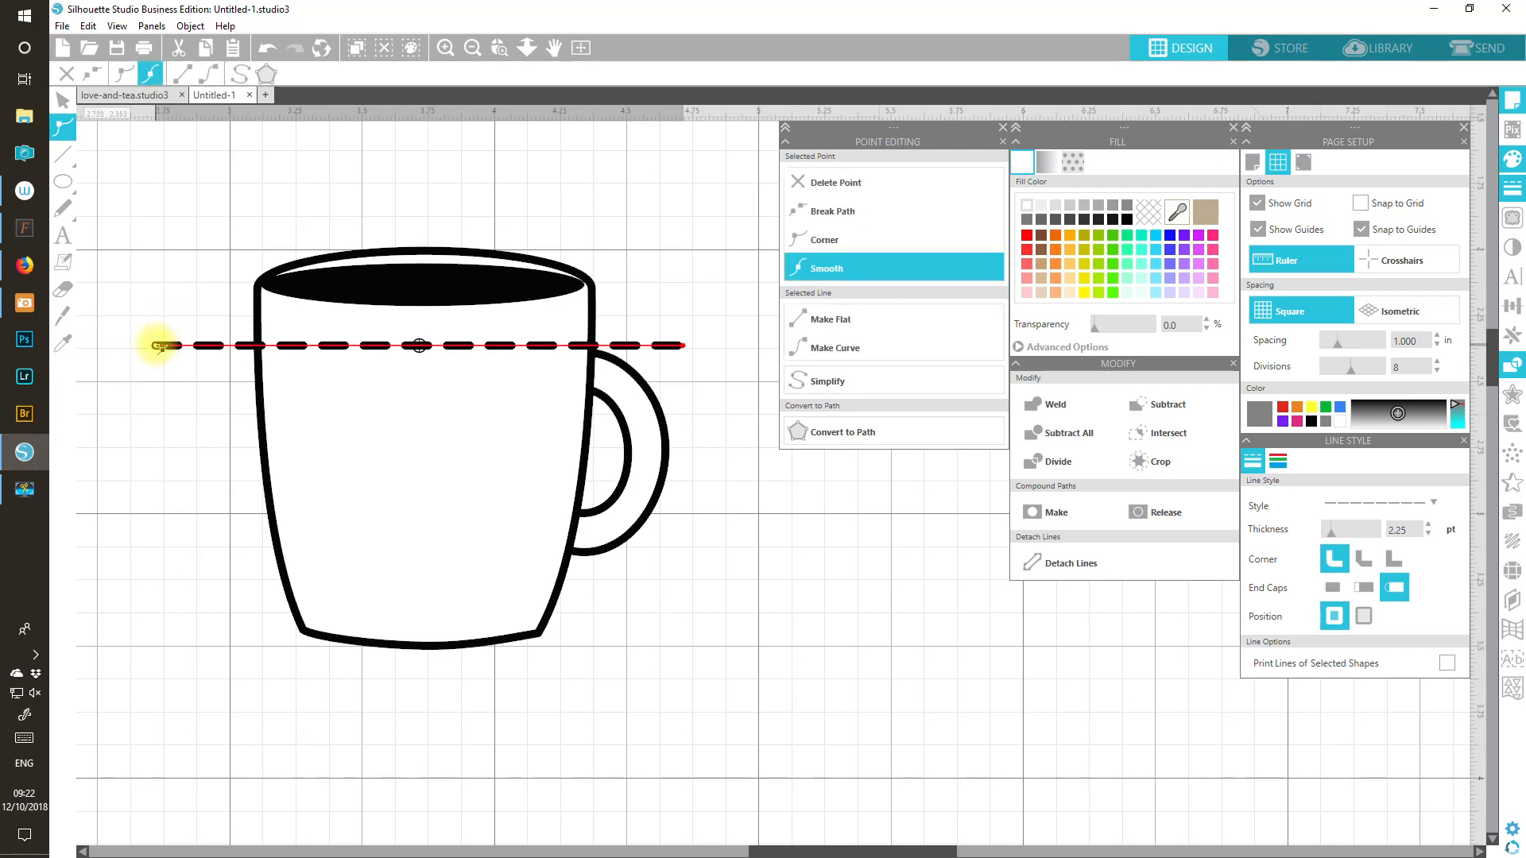
pyautogui.click(419, 346)
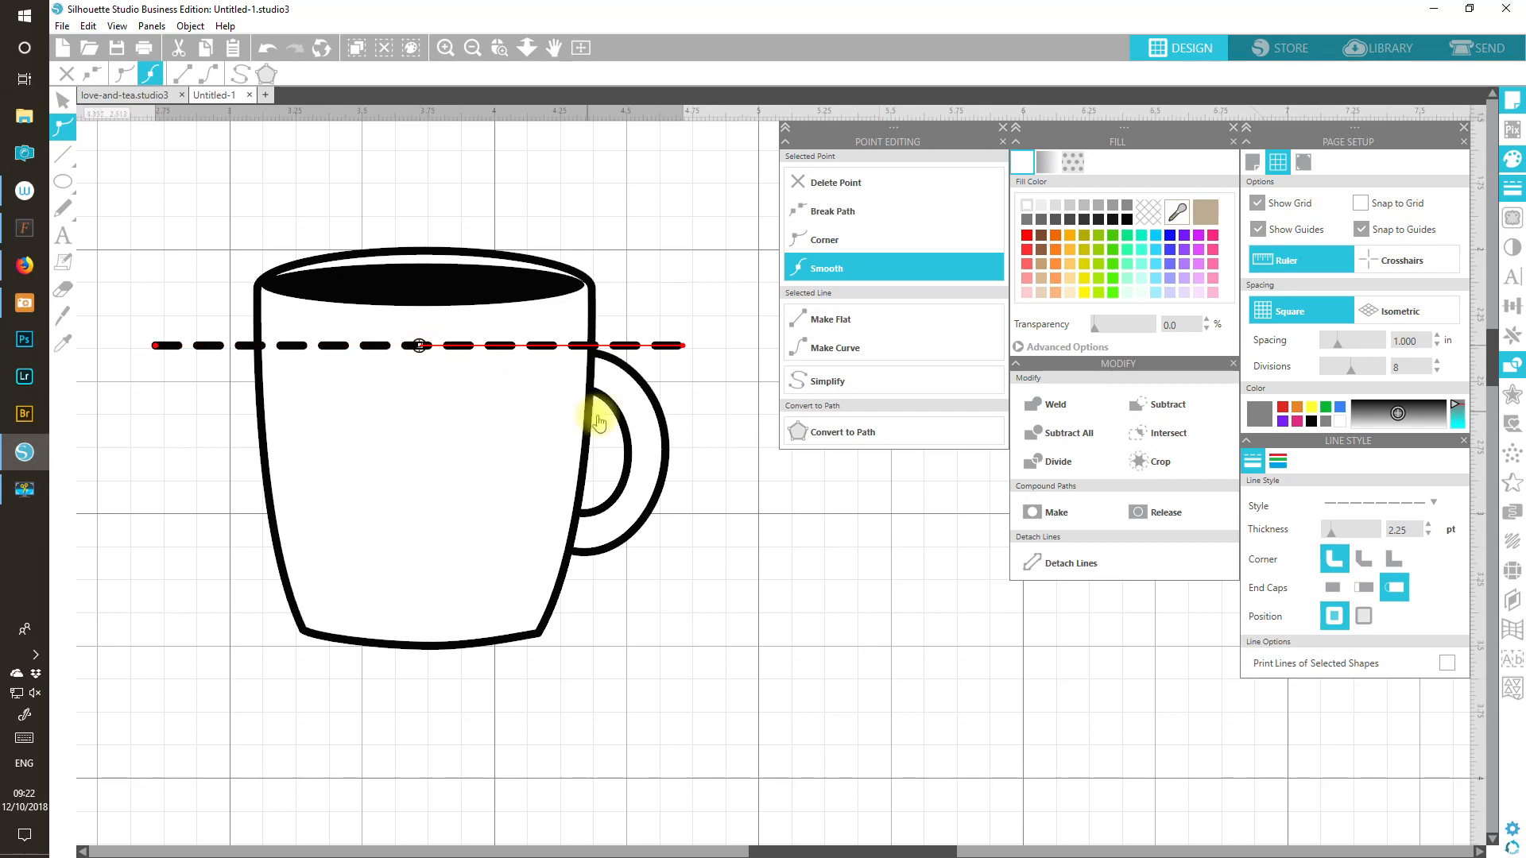
pyautogui.click(817, 351)
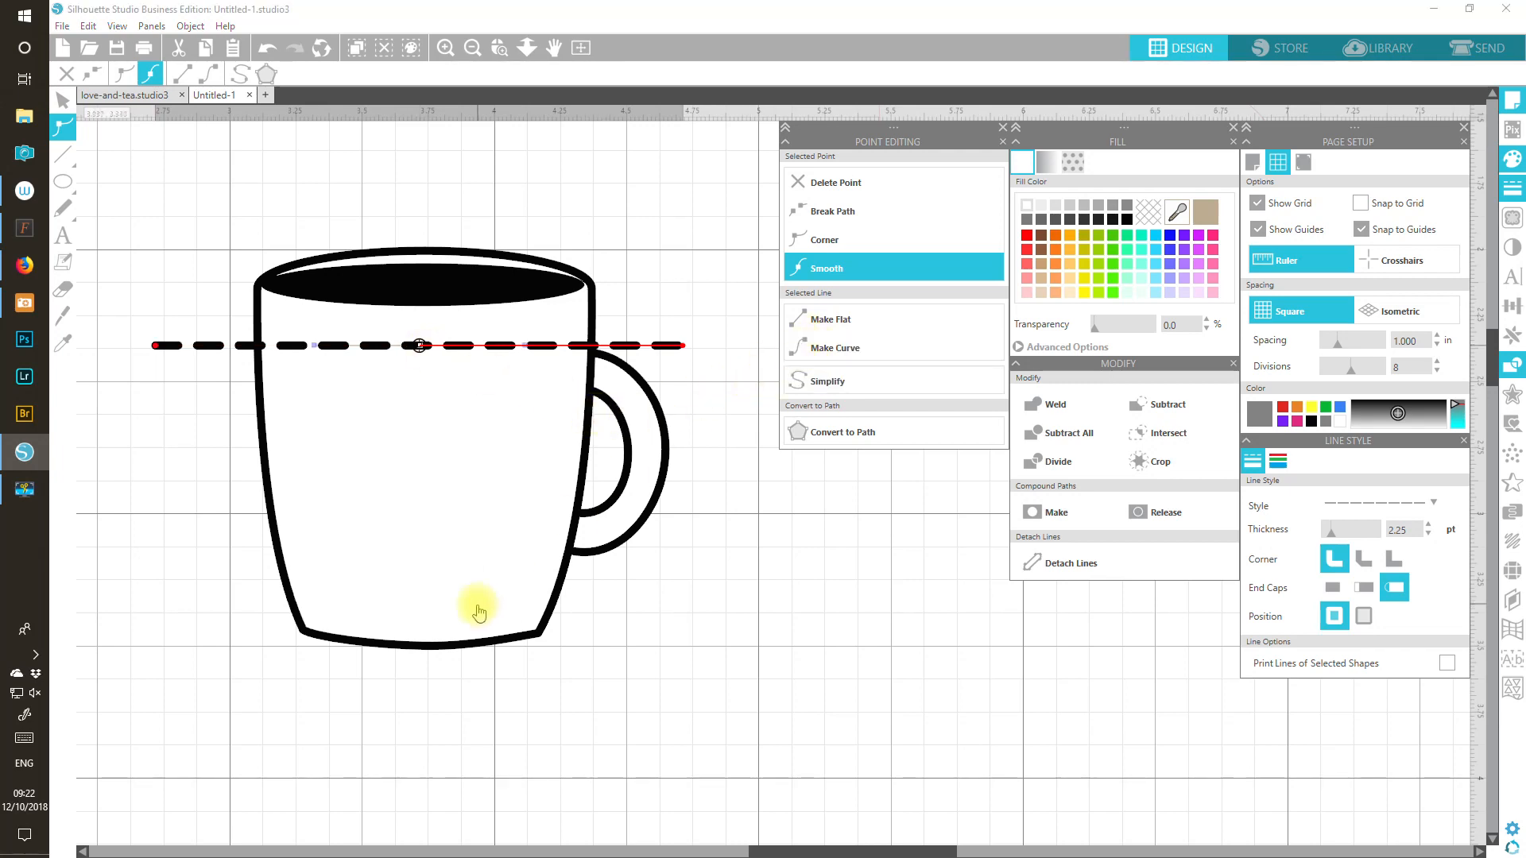
pyautogui.moveTo(417, 345)
pyautogui.mouseDown()
pyautogui.moveTo(429, 421)
pyautogui.moveTo(419, 341)
pyautogui.moveTo(436, 388)
pyautogui.moveTo(437, 361)
pyautogui.moveTo(422, 365)
pyautogui.mouseUp()
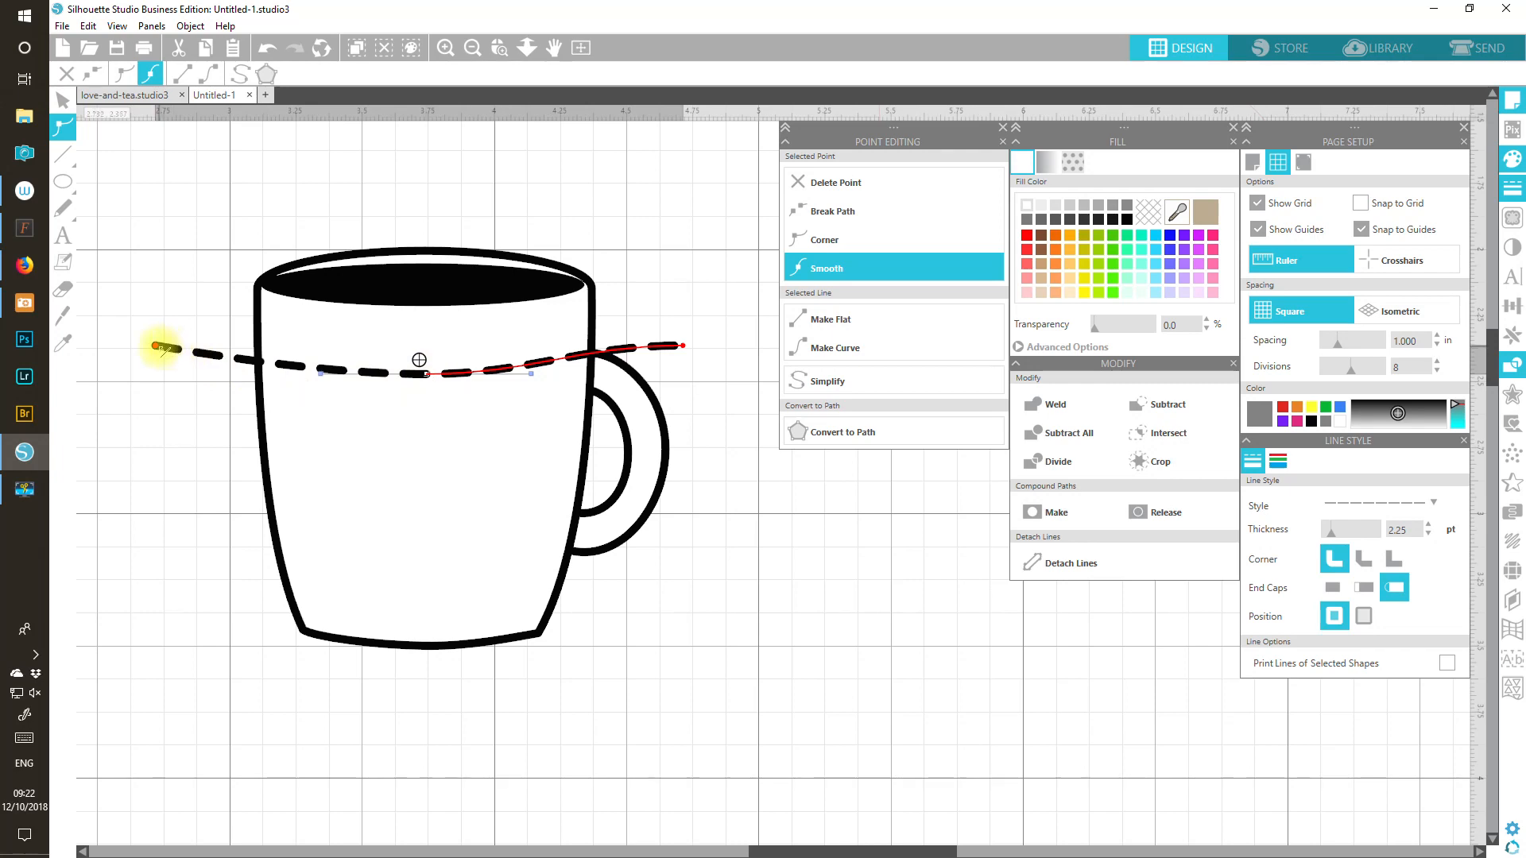
# Step: Move both ends of the dashed curve inward to the mug's sides and adjust the handle nearest the mug handle for a symmetrical sag
pyautogui.moveTo(161, 348); pyautogui.dragTo(201, 348)
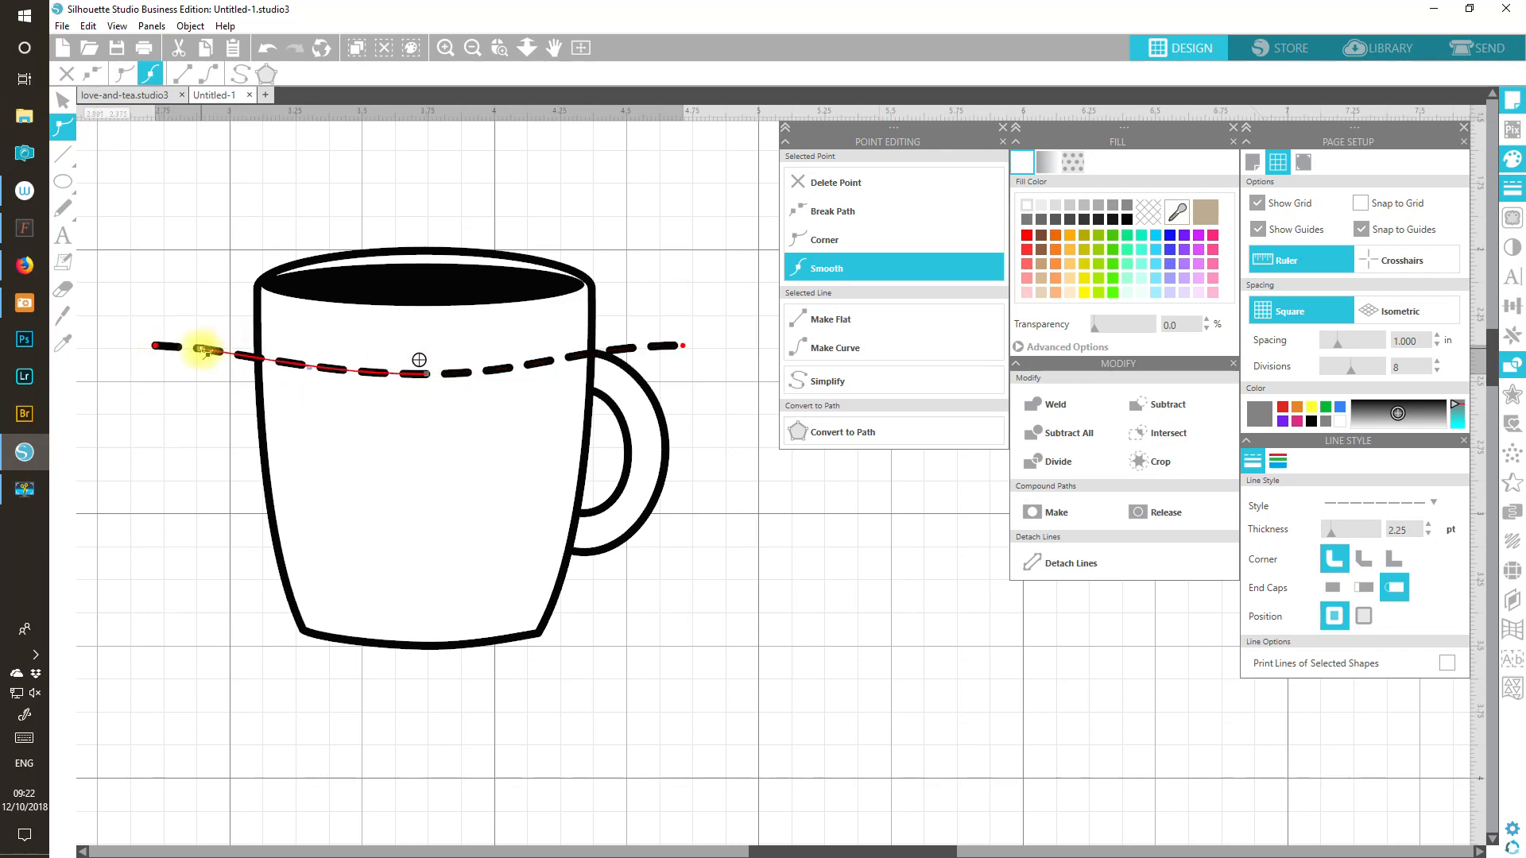
pyautogui.click(266, 49)
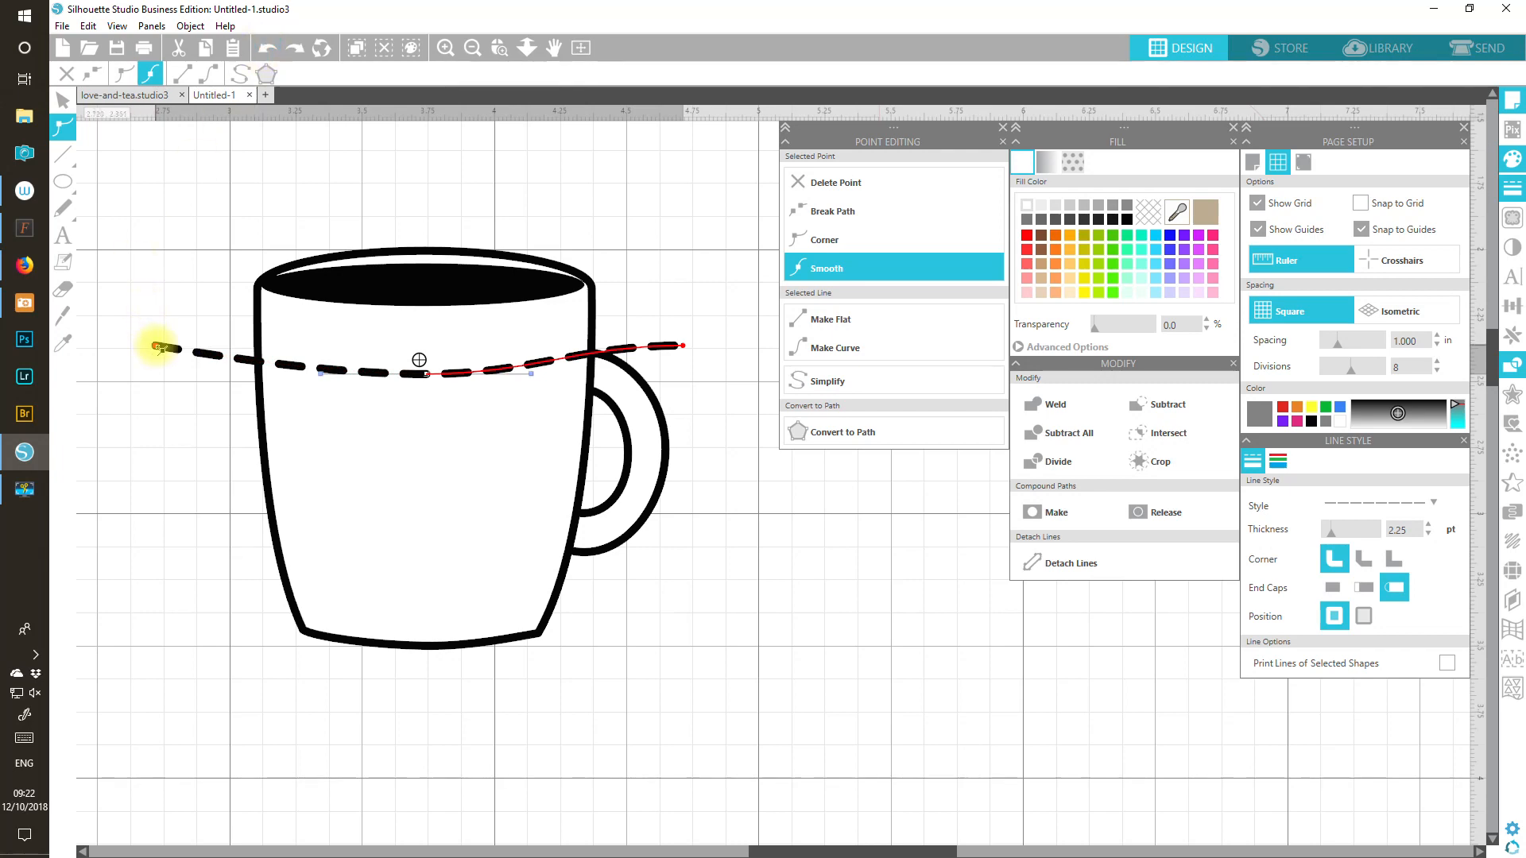
pyautogui.moveTo(157, 347); pyautogui.dragTo(272, 344)
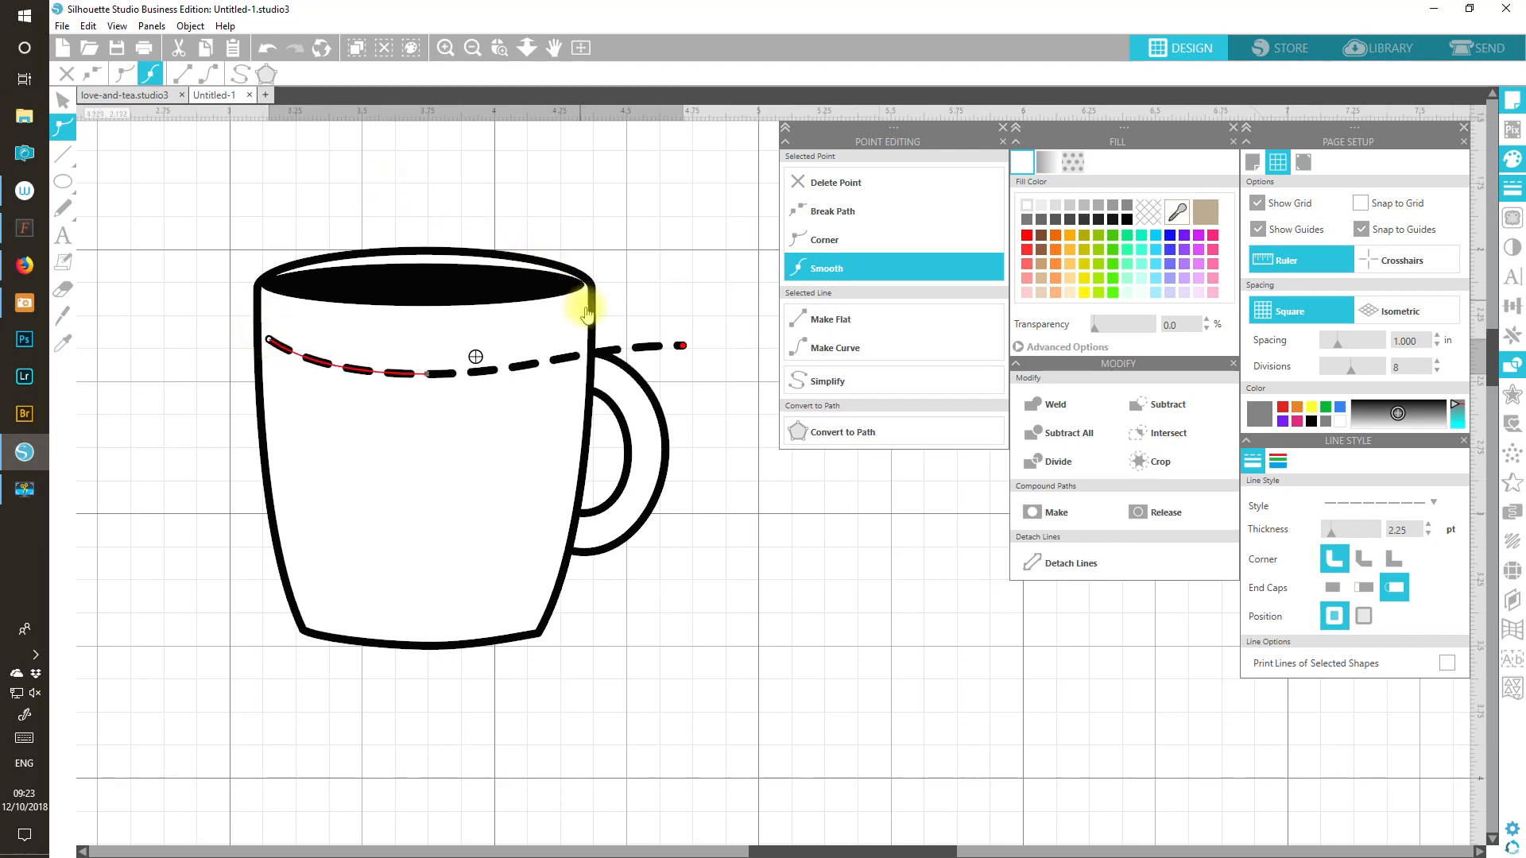
pyautogui.moveTo(682, 347); pyautogui.dragTo(586, 352)
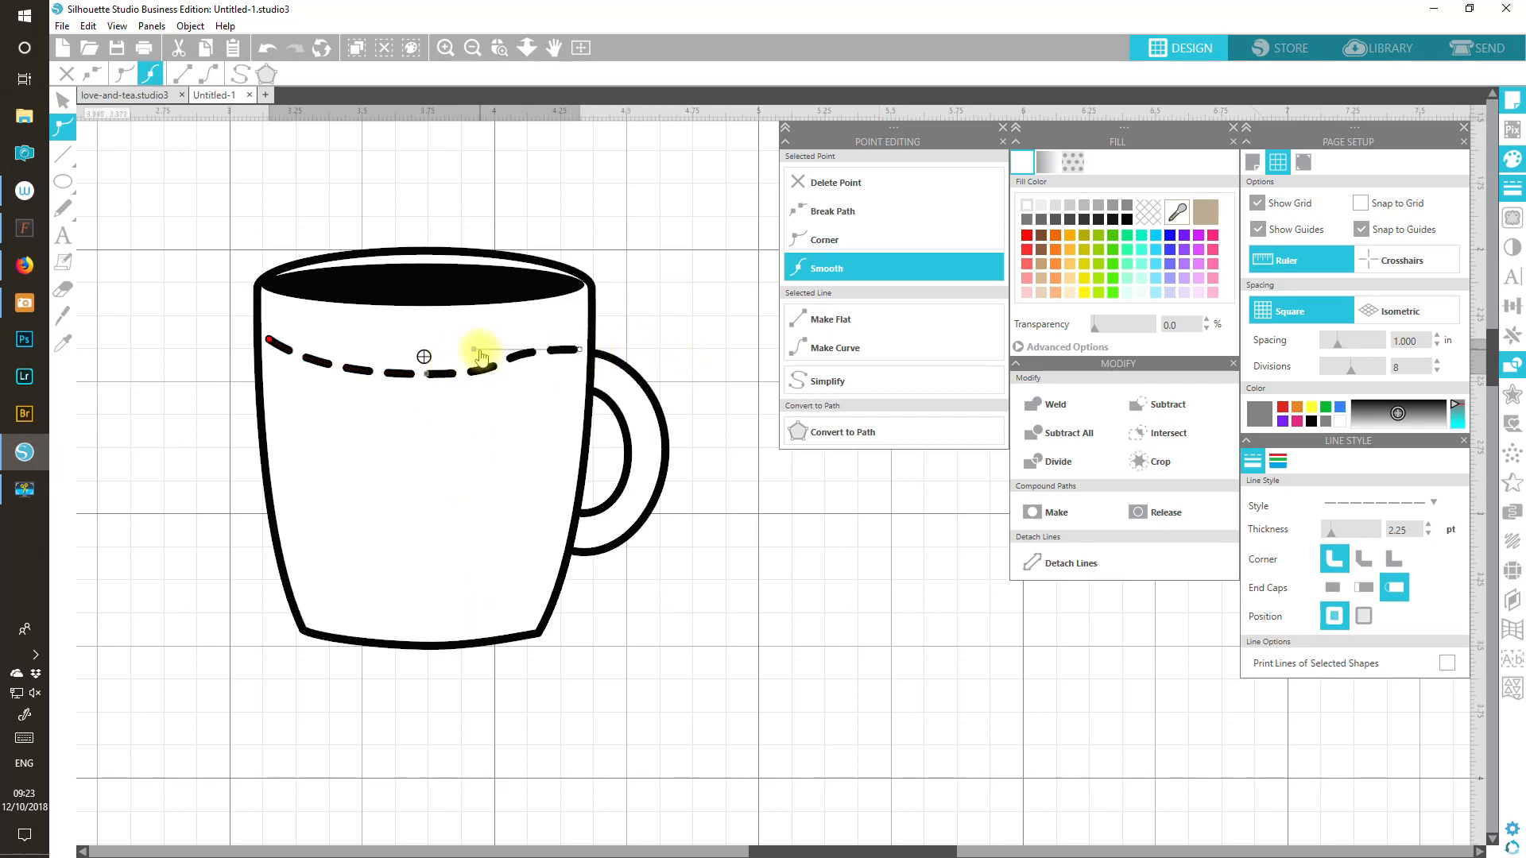
pyautogui.moveTo(480, 355); pyautogui.dragTo(560, 367)
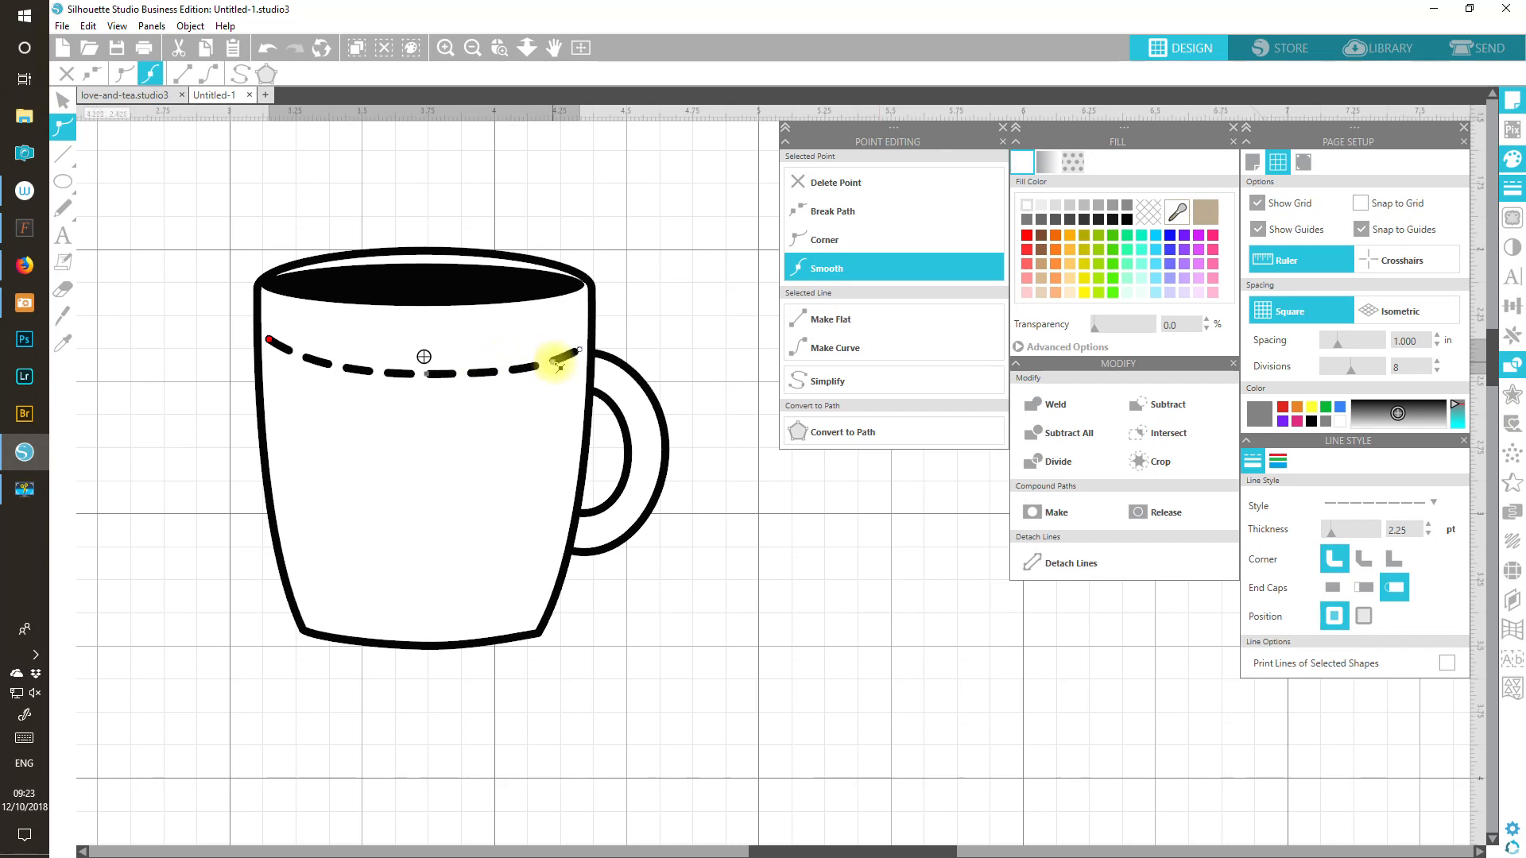
# Step: Raise the middle and end points of the dashed curve to make it shallower and parallel to the rim, and finish point editing
pyautogui.click(435, 384)
pyautogui.moveTo(434, 380)
pyautogui.mouseDown()
pyautogui.moveTo(427, 355)
pyautogui.moveTo(440, 359)
pyautogui.mouseUp()
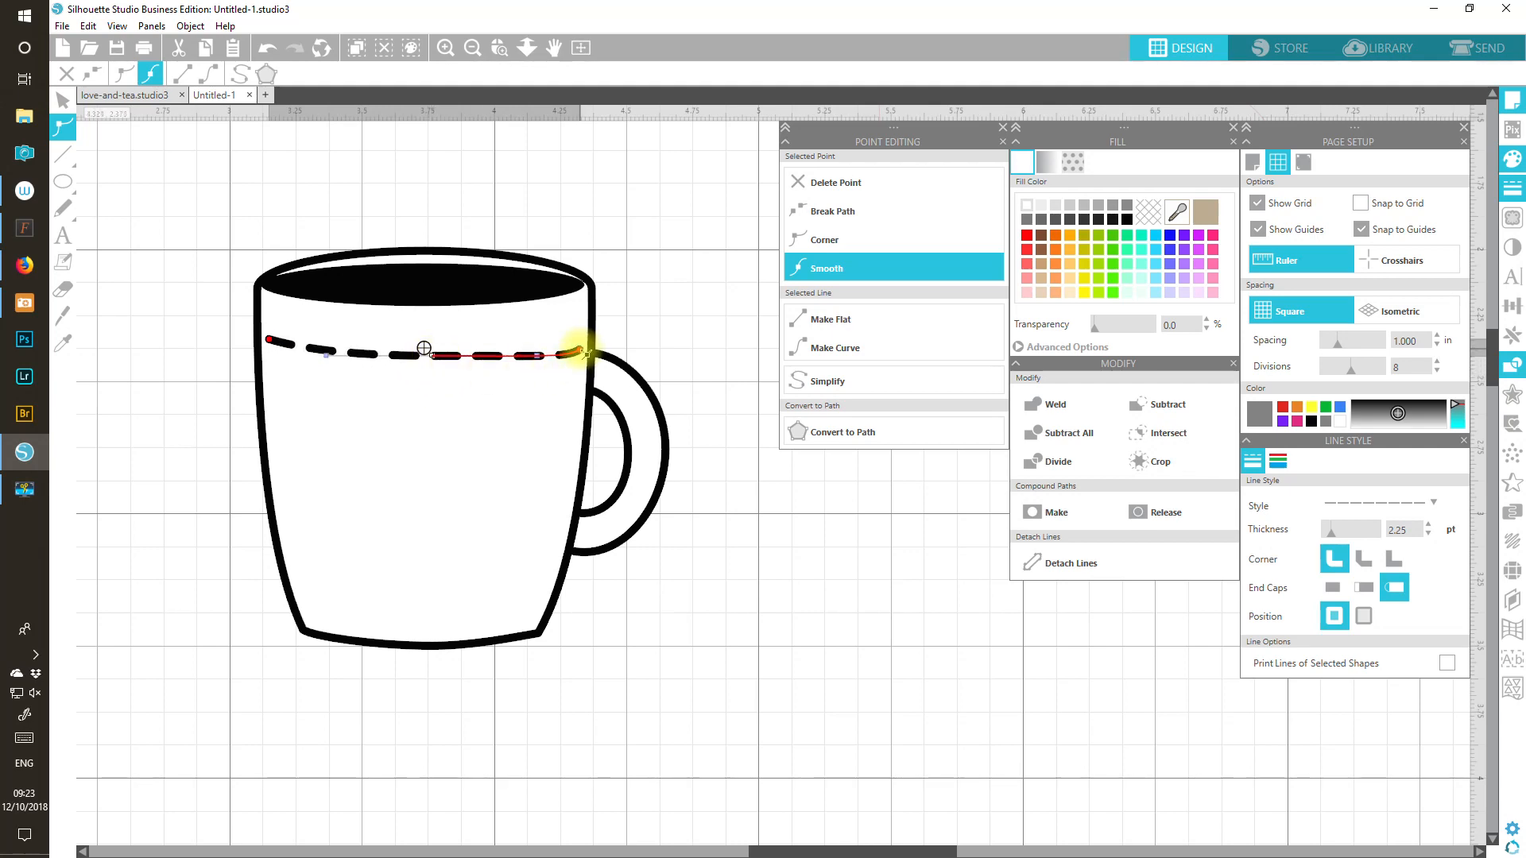
pyautogui.moveTo(584, 350); pyautogui.dragTo(586, 339)
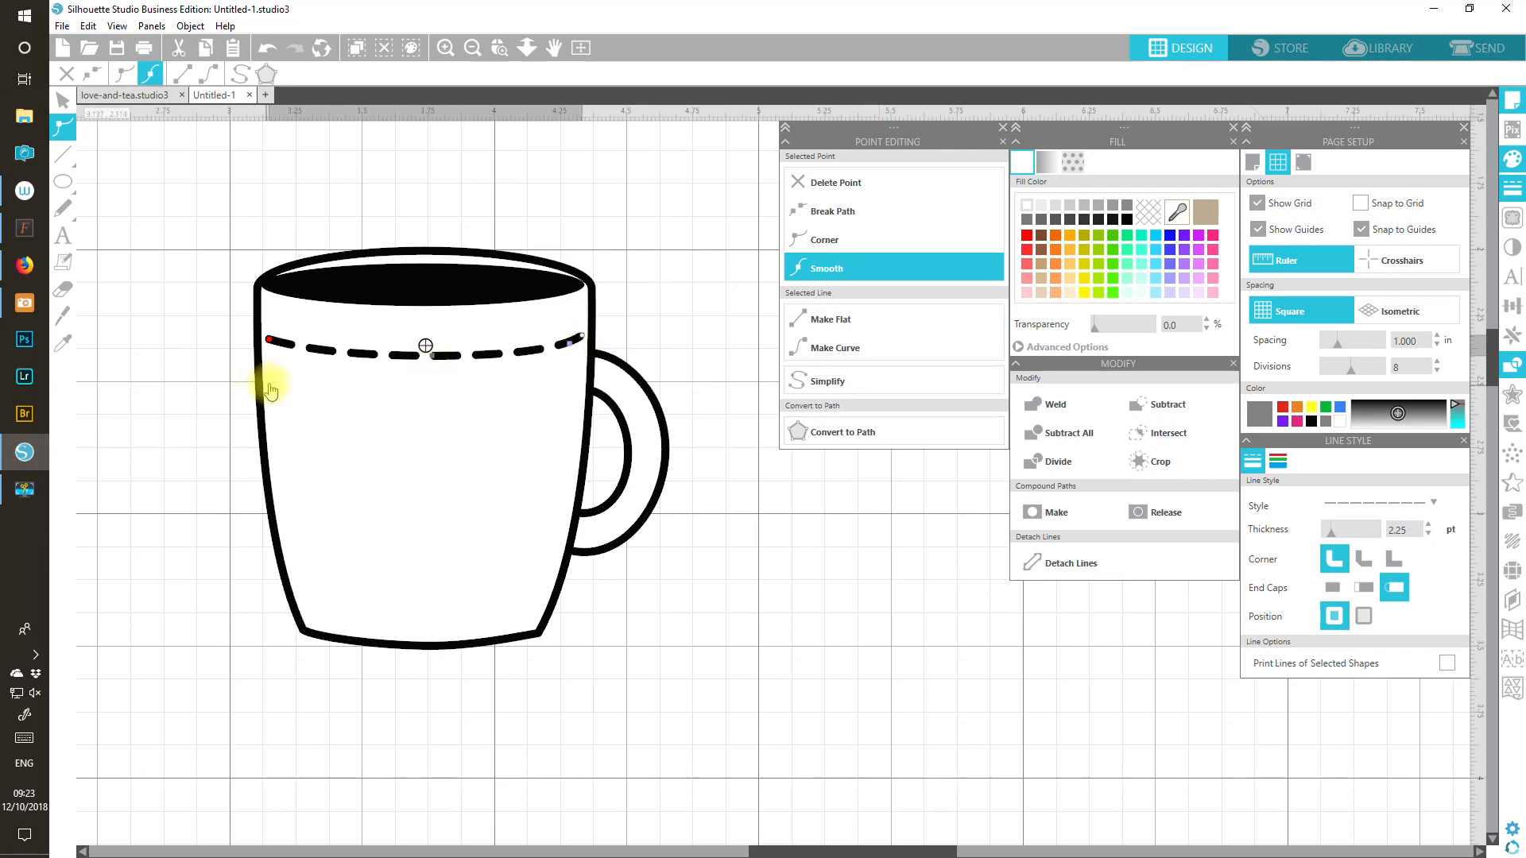
pyautogui.moveTo(270, 340); pyautogui.dragTo(268, 333)
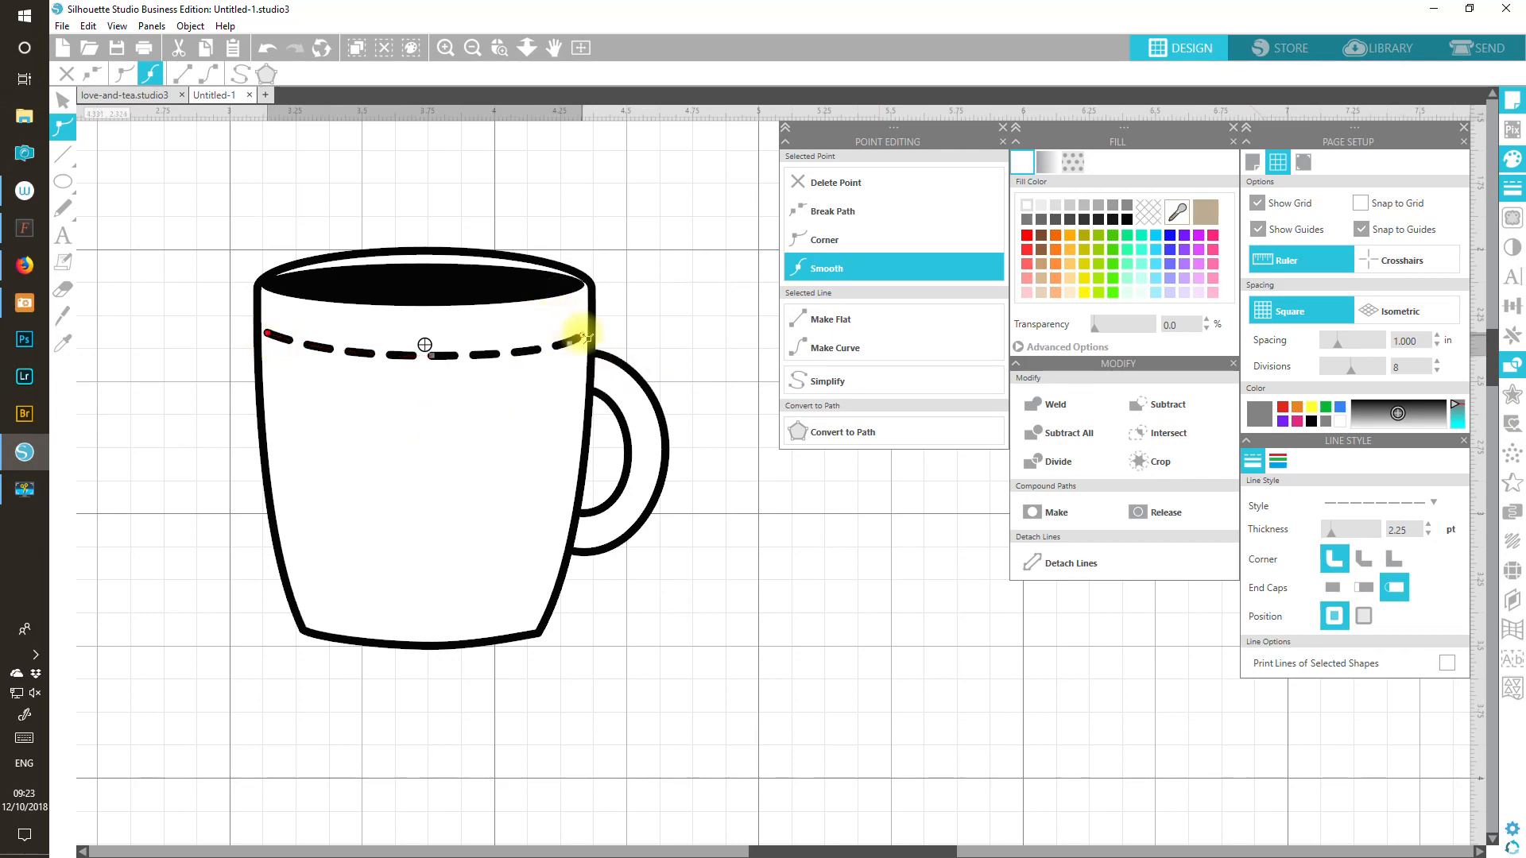
pyautogui.moveTo(586, 337); pyautogui.dragTo(589, 327)
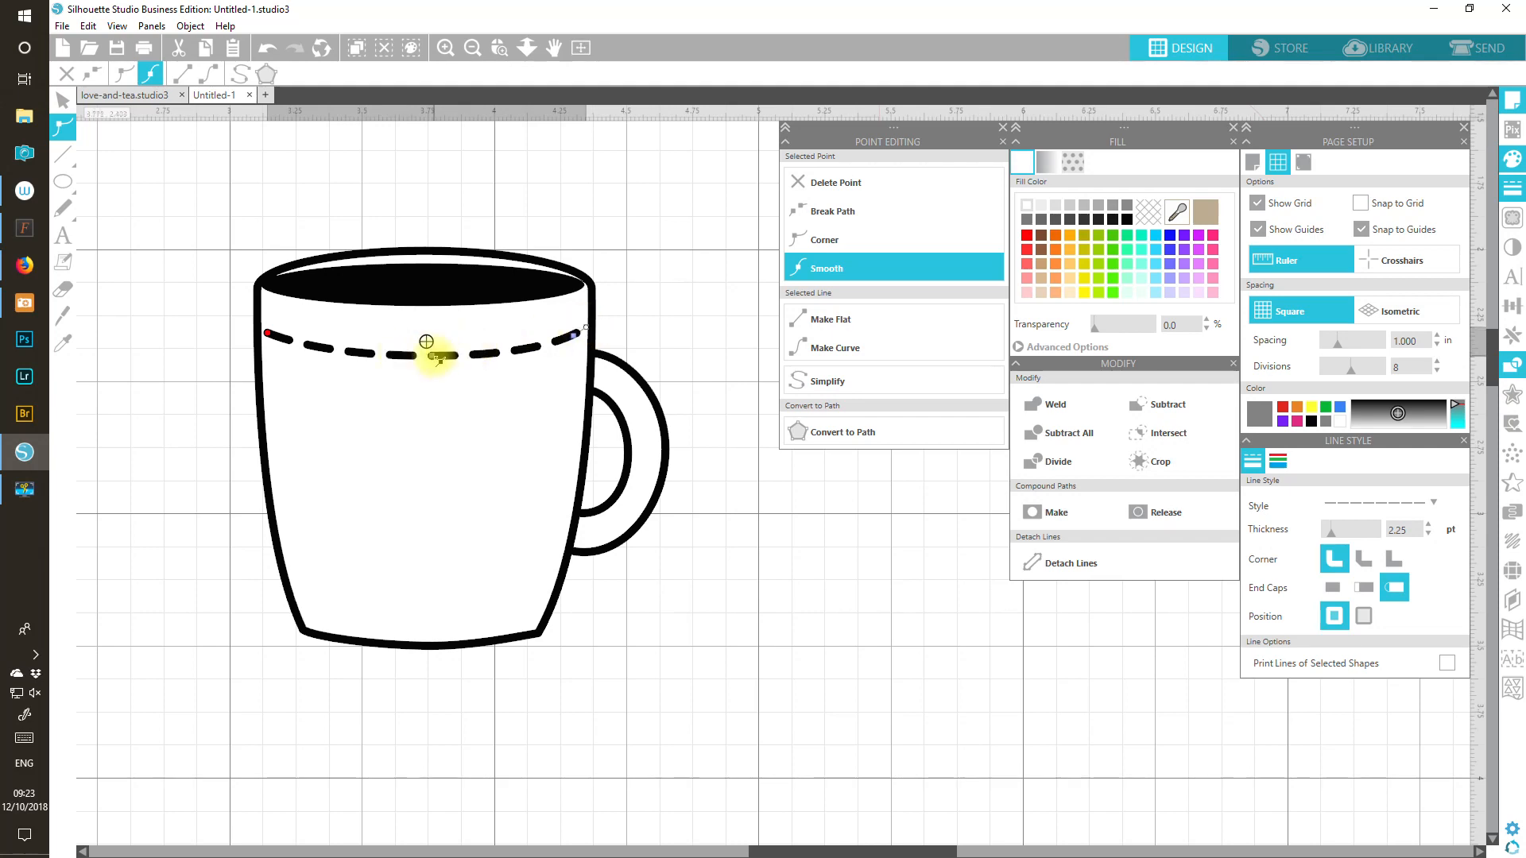
pyautogui.moveTo(438, 359); pyautogui.dragTo(437, 357)
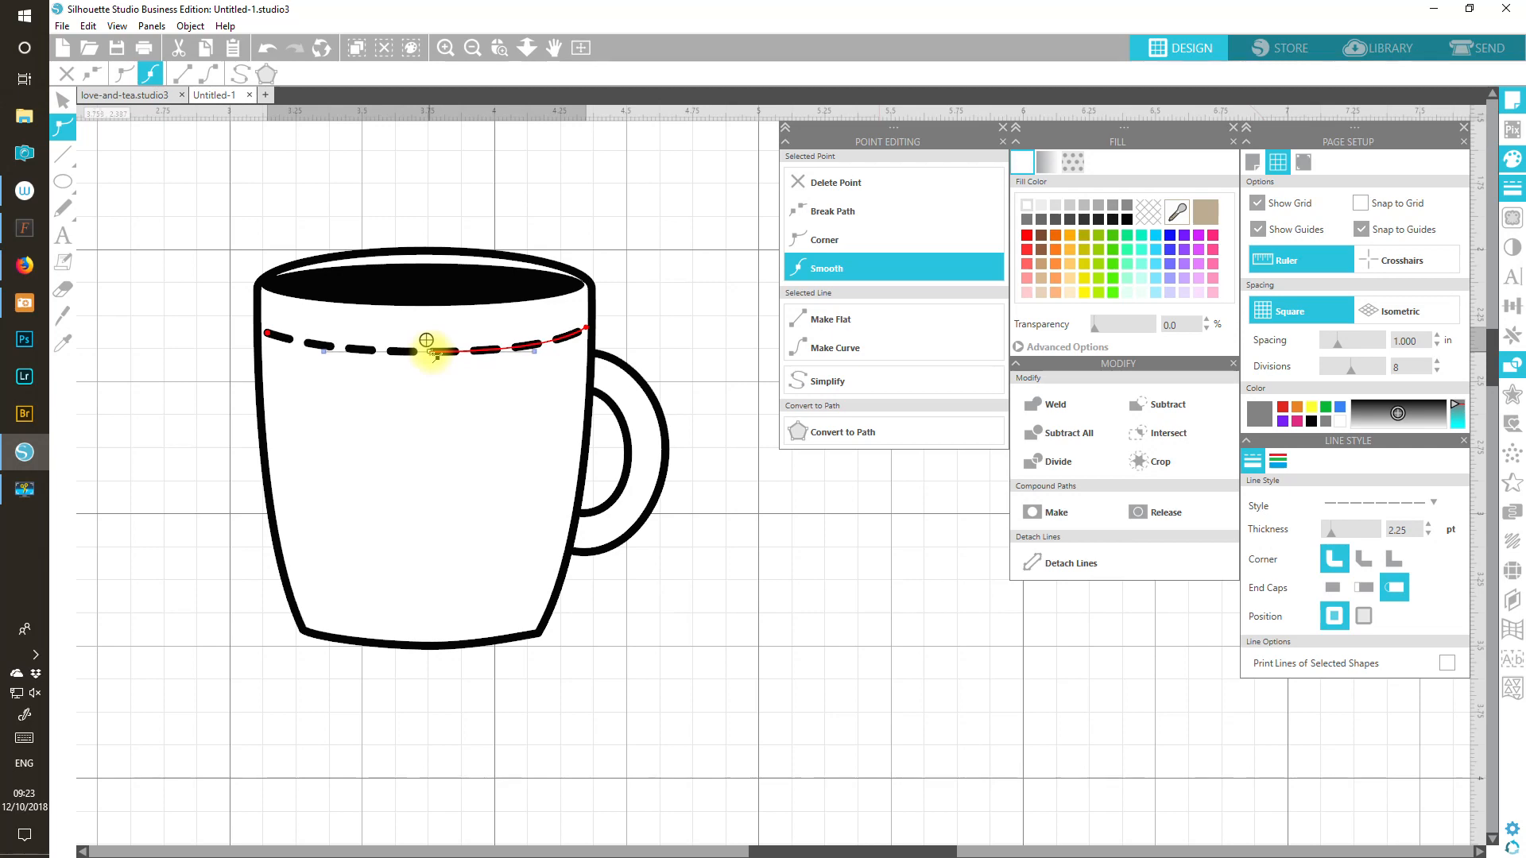
pyautogui.click(299, 780)
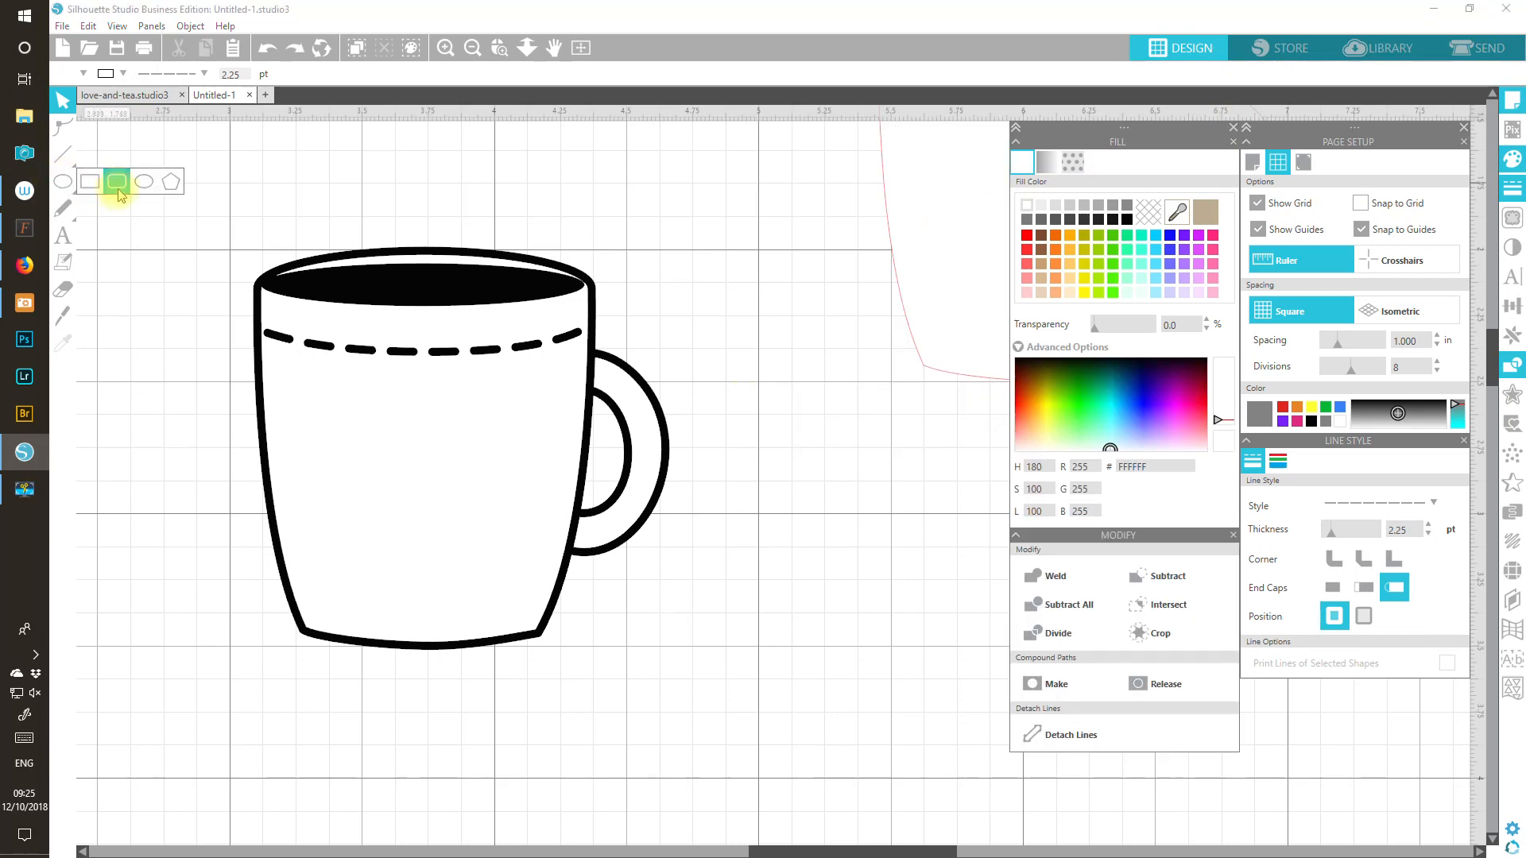
# Step: Choose the curve drawing tool and set the default fill colour to dark red (B60000)
pyautogui.moveTo(72, 205)
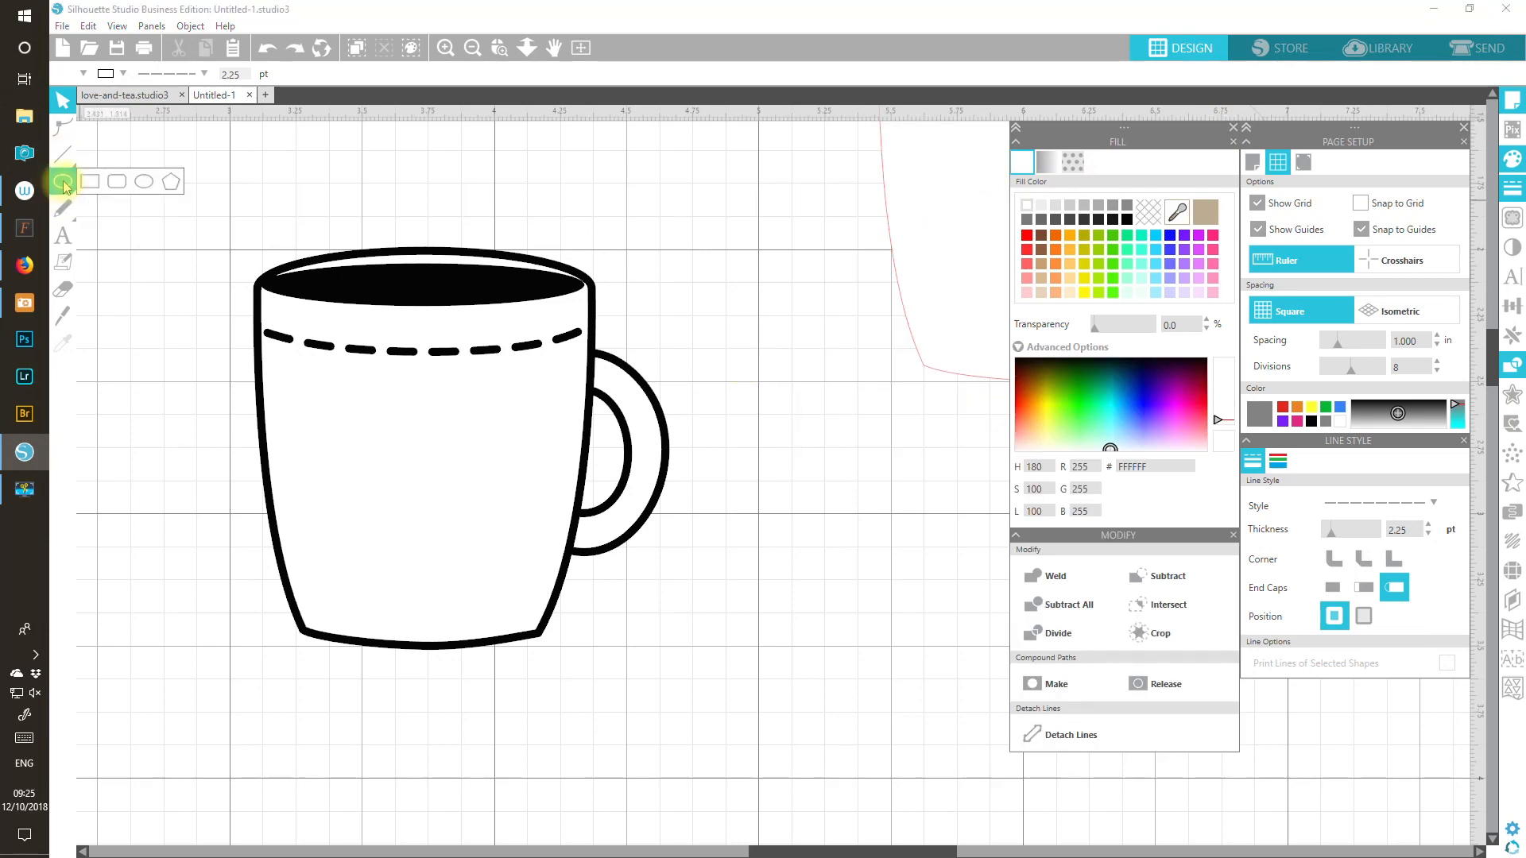
pyautogui.moveTo(68, 156)
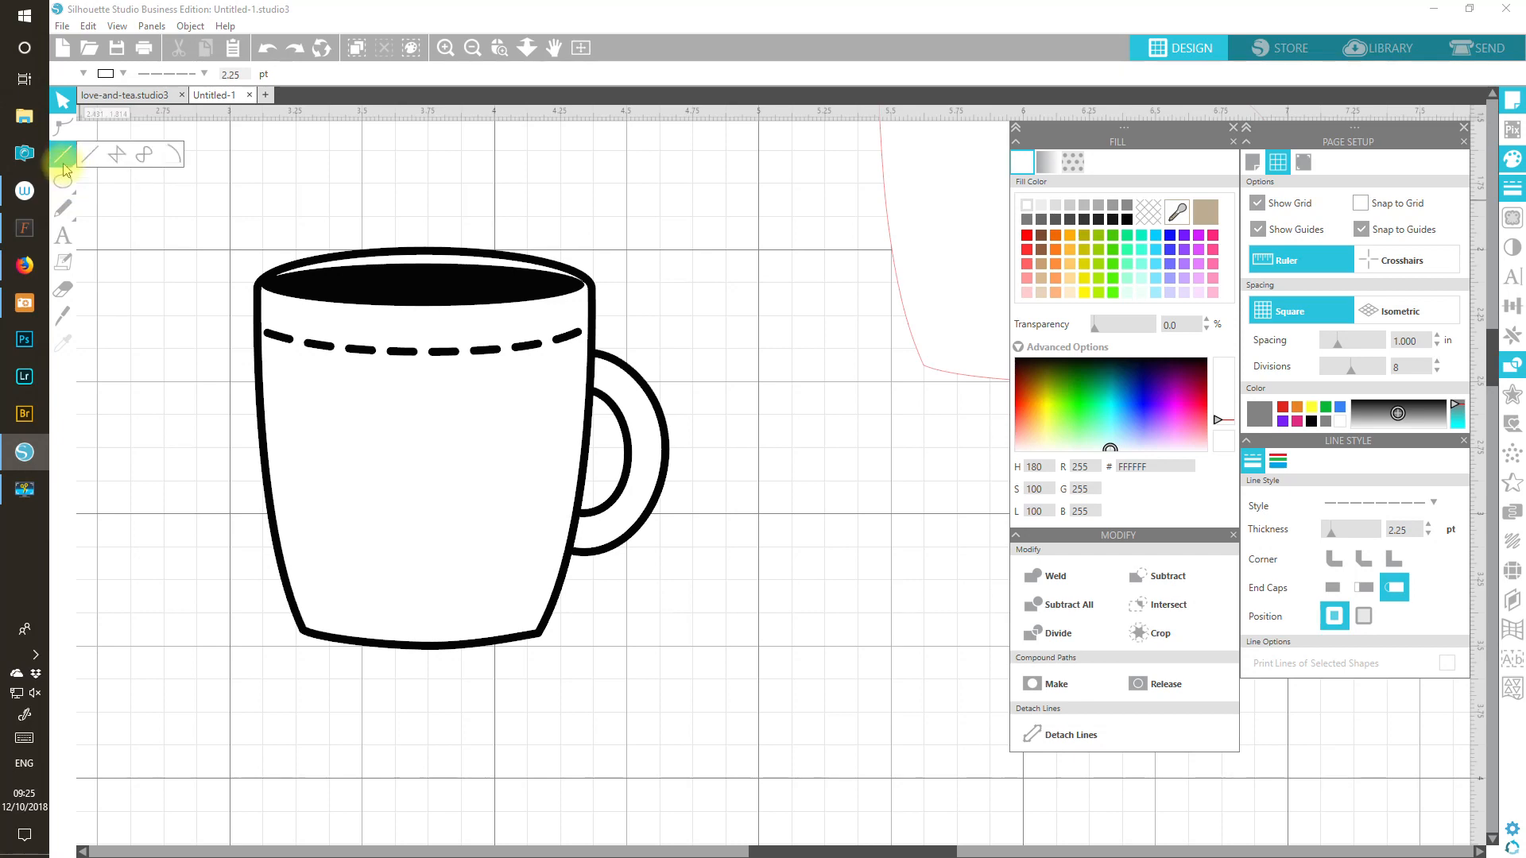
pyautogui.click(143, 156)
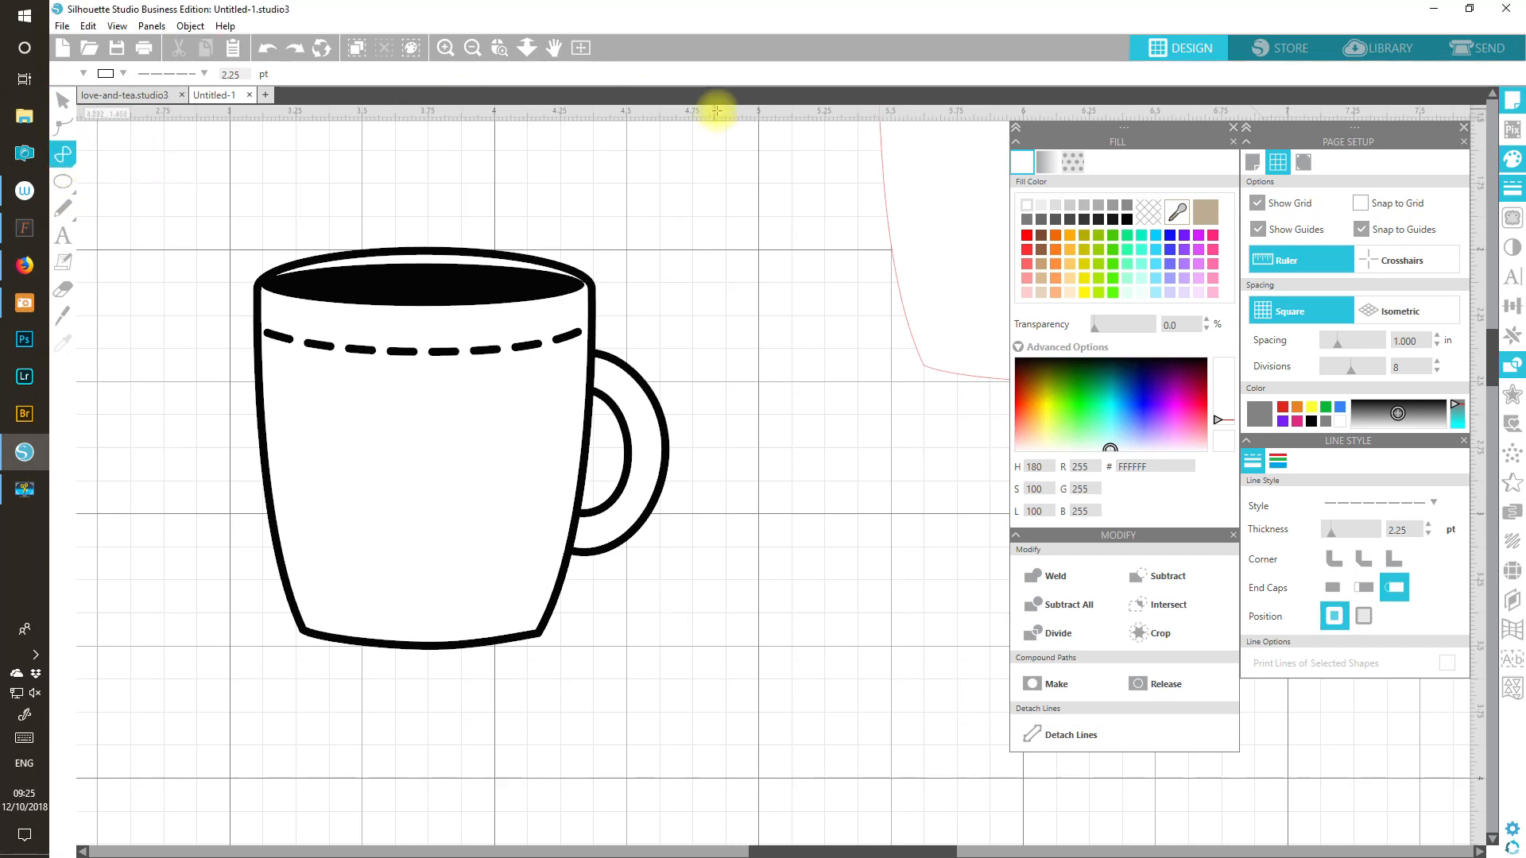
pyautogui.click(1198, 406)
pyautogui.moveTo(1207, 407); pyautogui.dragTo(1209, 397)
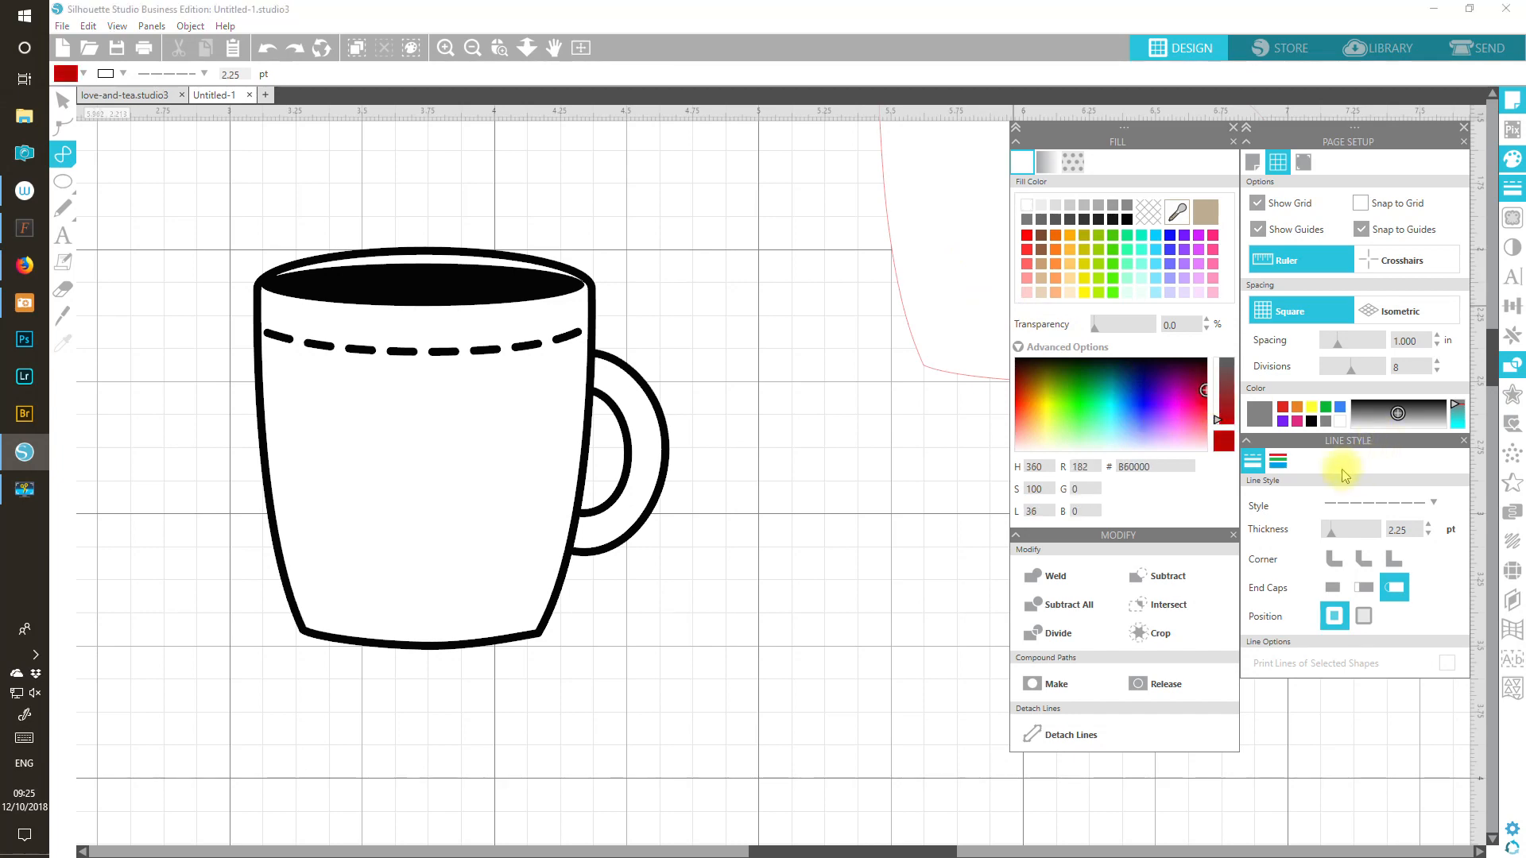
# Step: Set the default line to a red colour, a solid style and a thickness of 0.00 pt
pyautogui.moveTo(1332, 529); pyautogui.dragTo(1322, 528)
pyautogui.click(1278, 461)
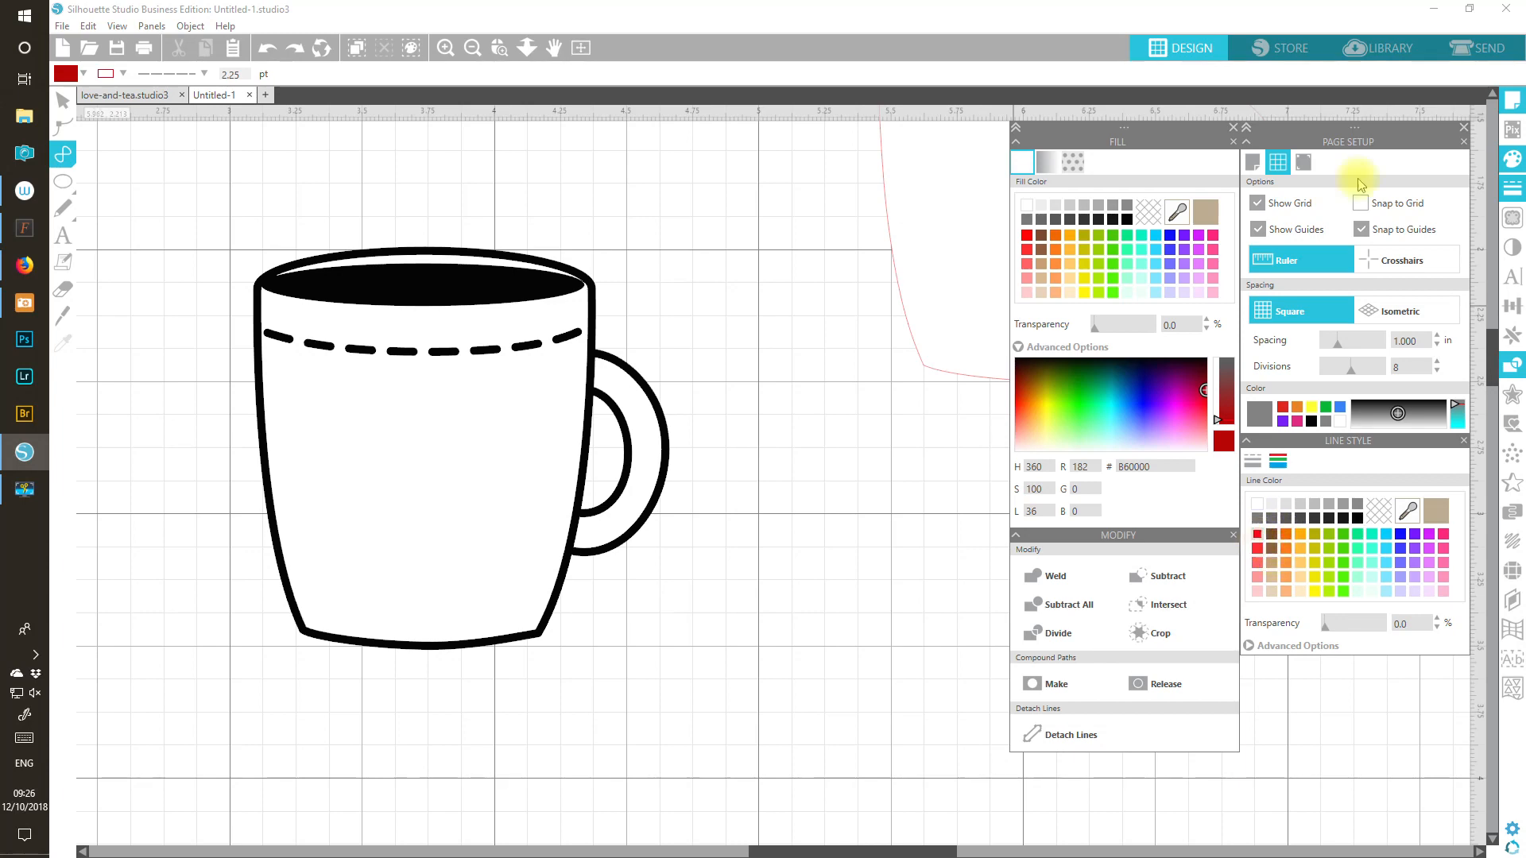
pyautogui.click(1253, 461)
pyautogui.click(1353, 501)
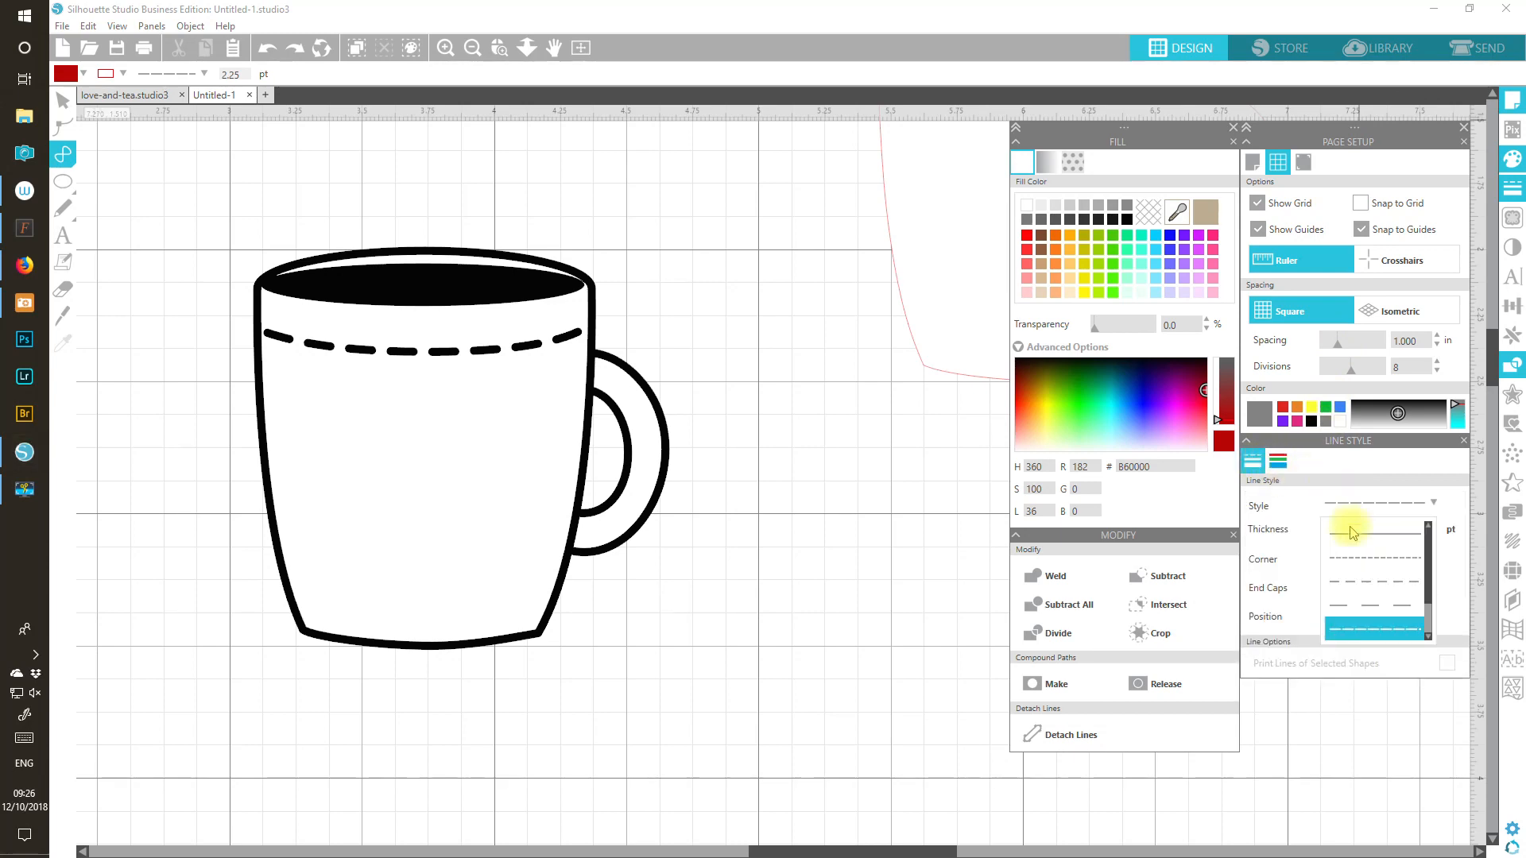
pyautogui.click(1351, 530)
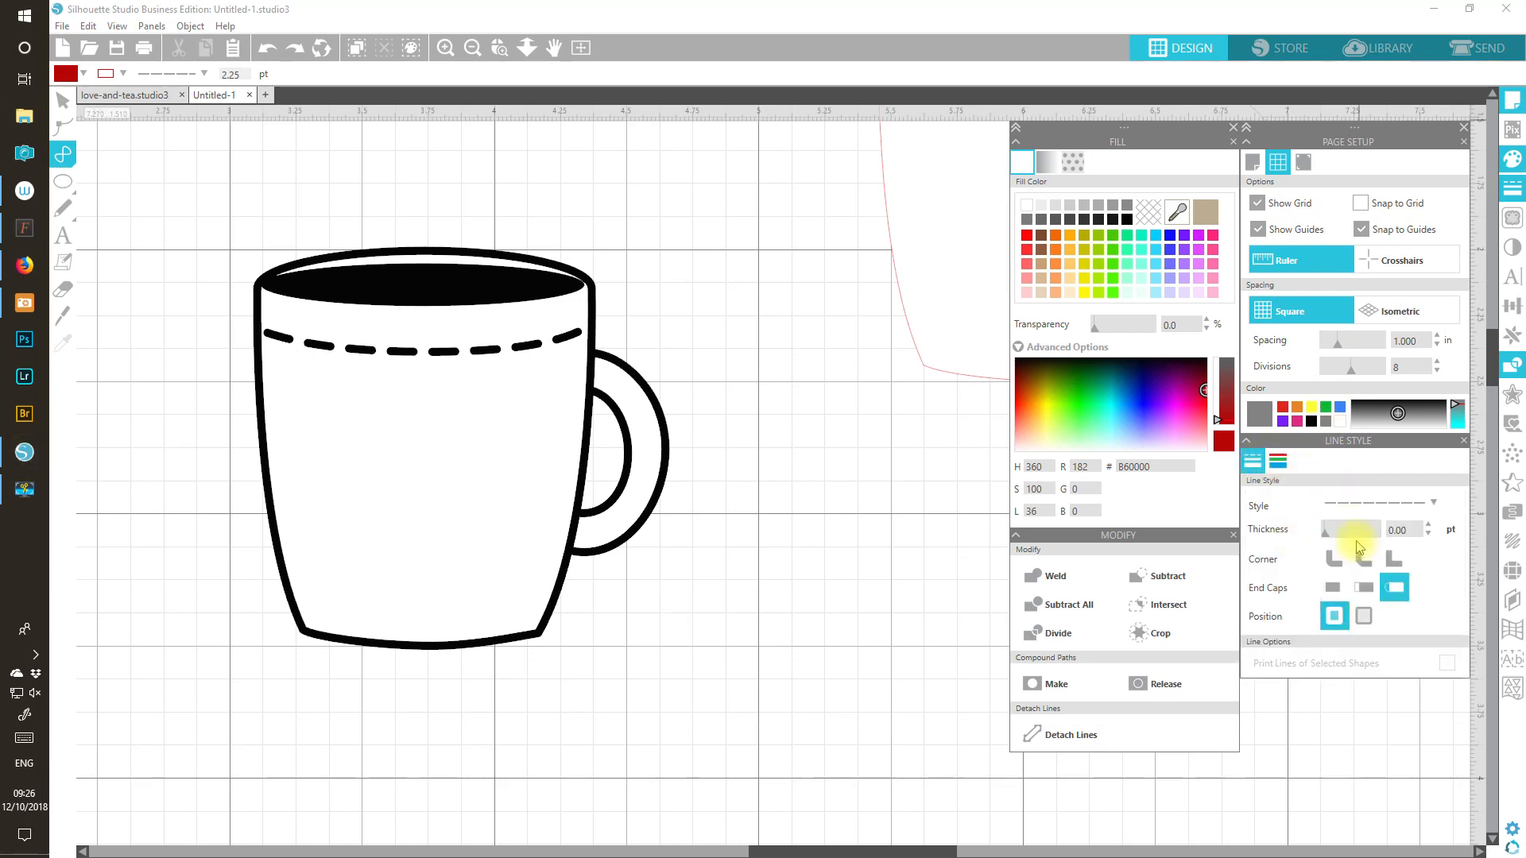
pyautogui.click(1355, 502)
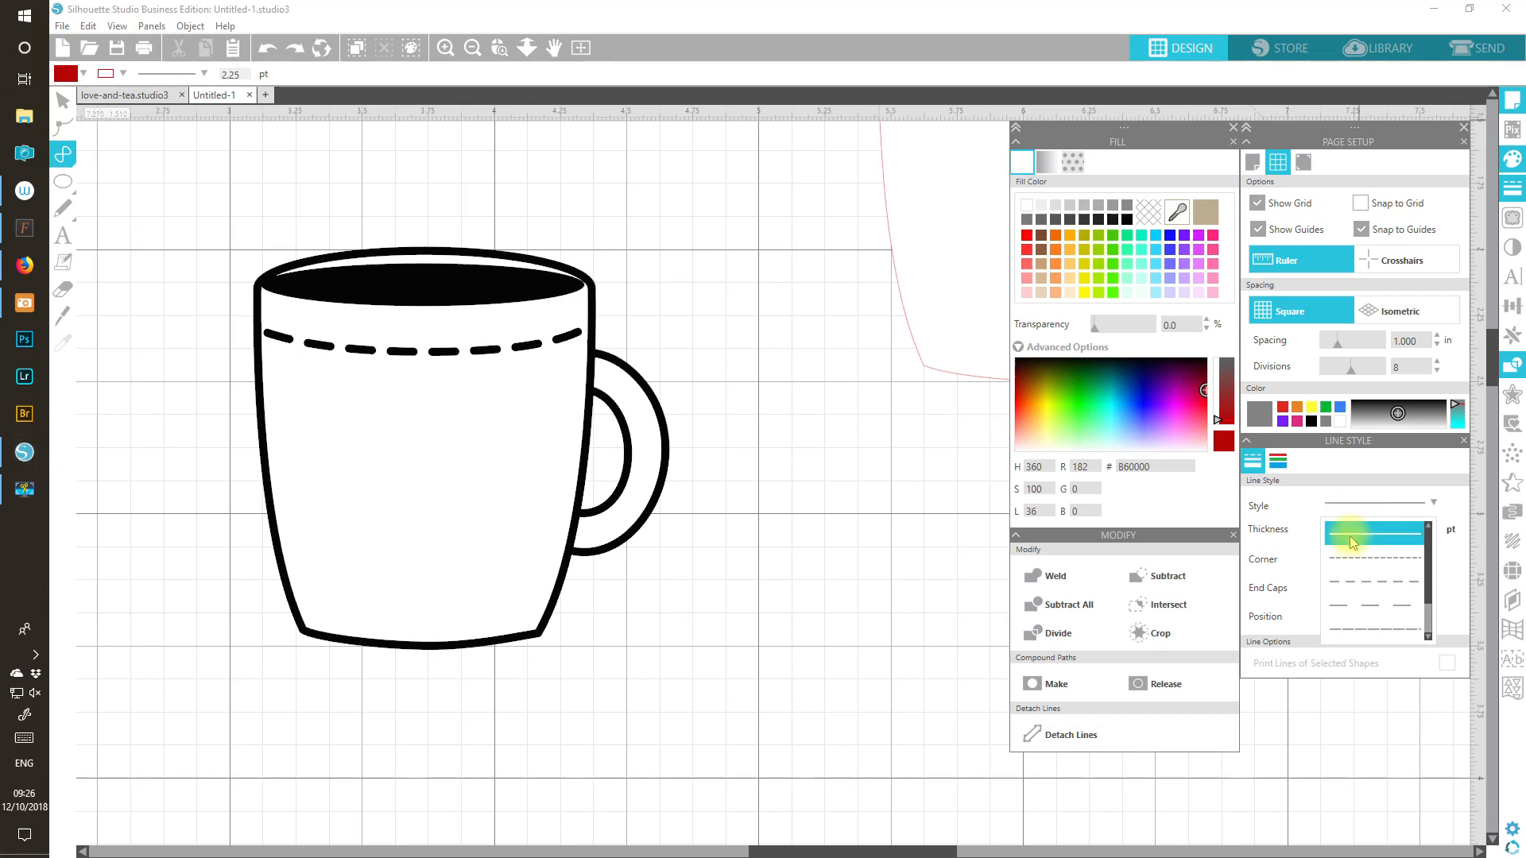
pyautogui.click(1267, 541)
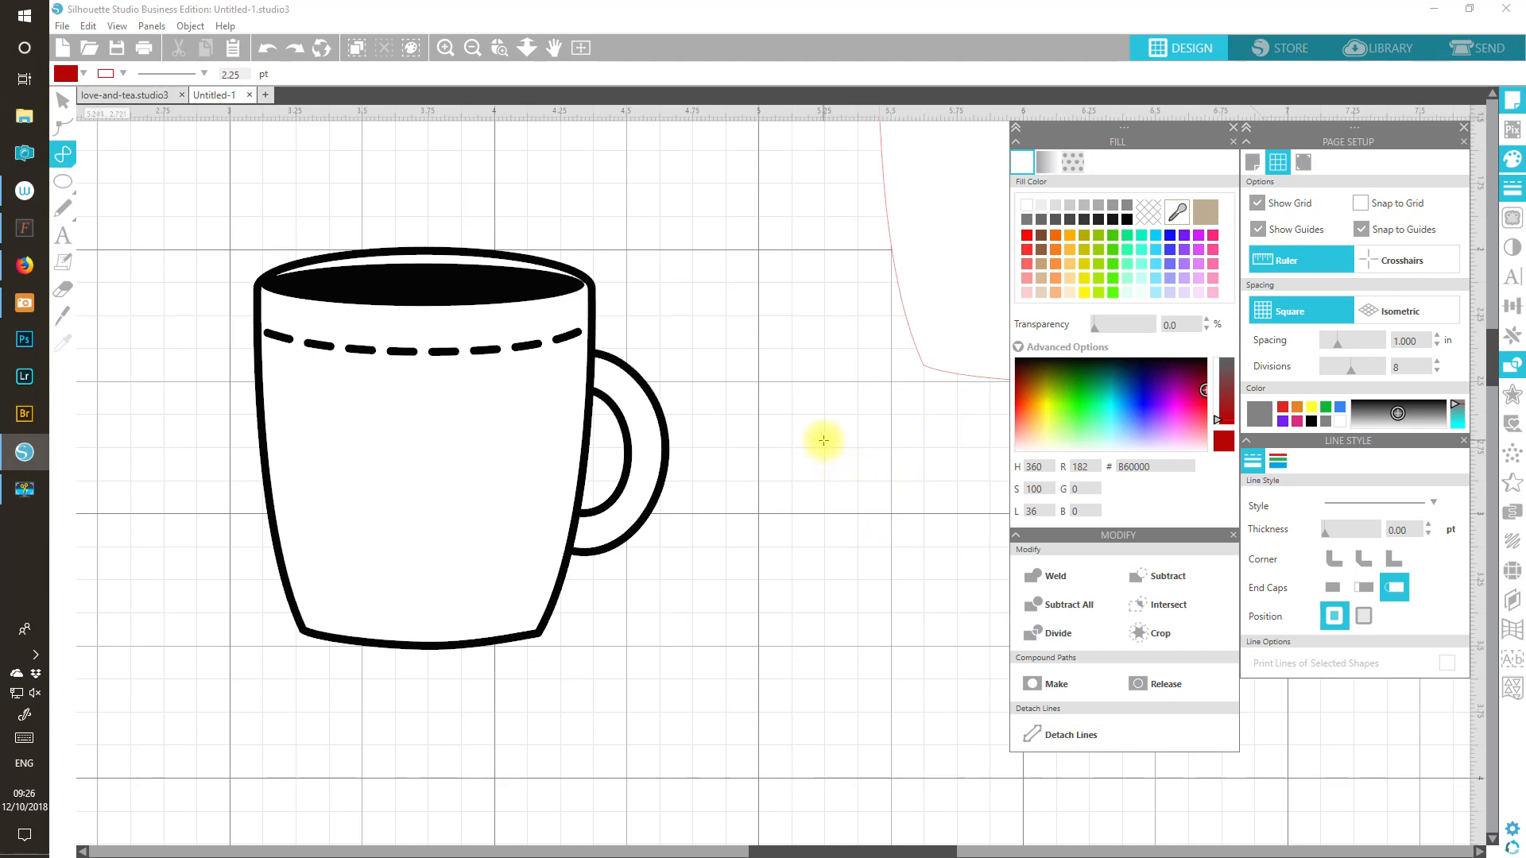
# Step: Draw a closed heart shape about 1 in wide and 0.75 in tall beside the mug's handle with the curve tool
pyautogui.click(825, 448)
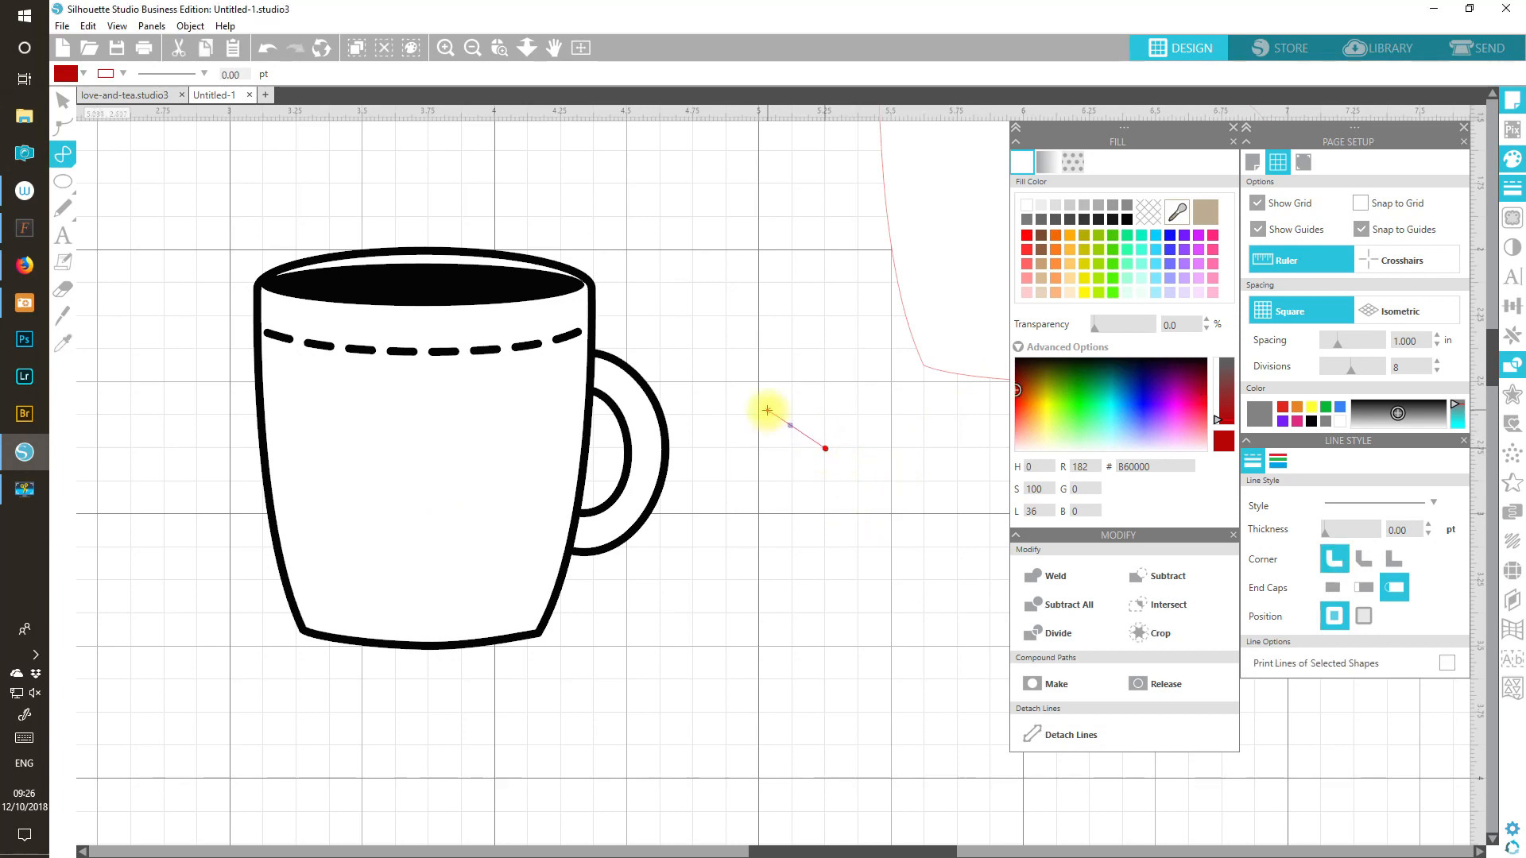
pyautogui.moveTo(759, 414); pyautogui.dragTo(927, 492)
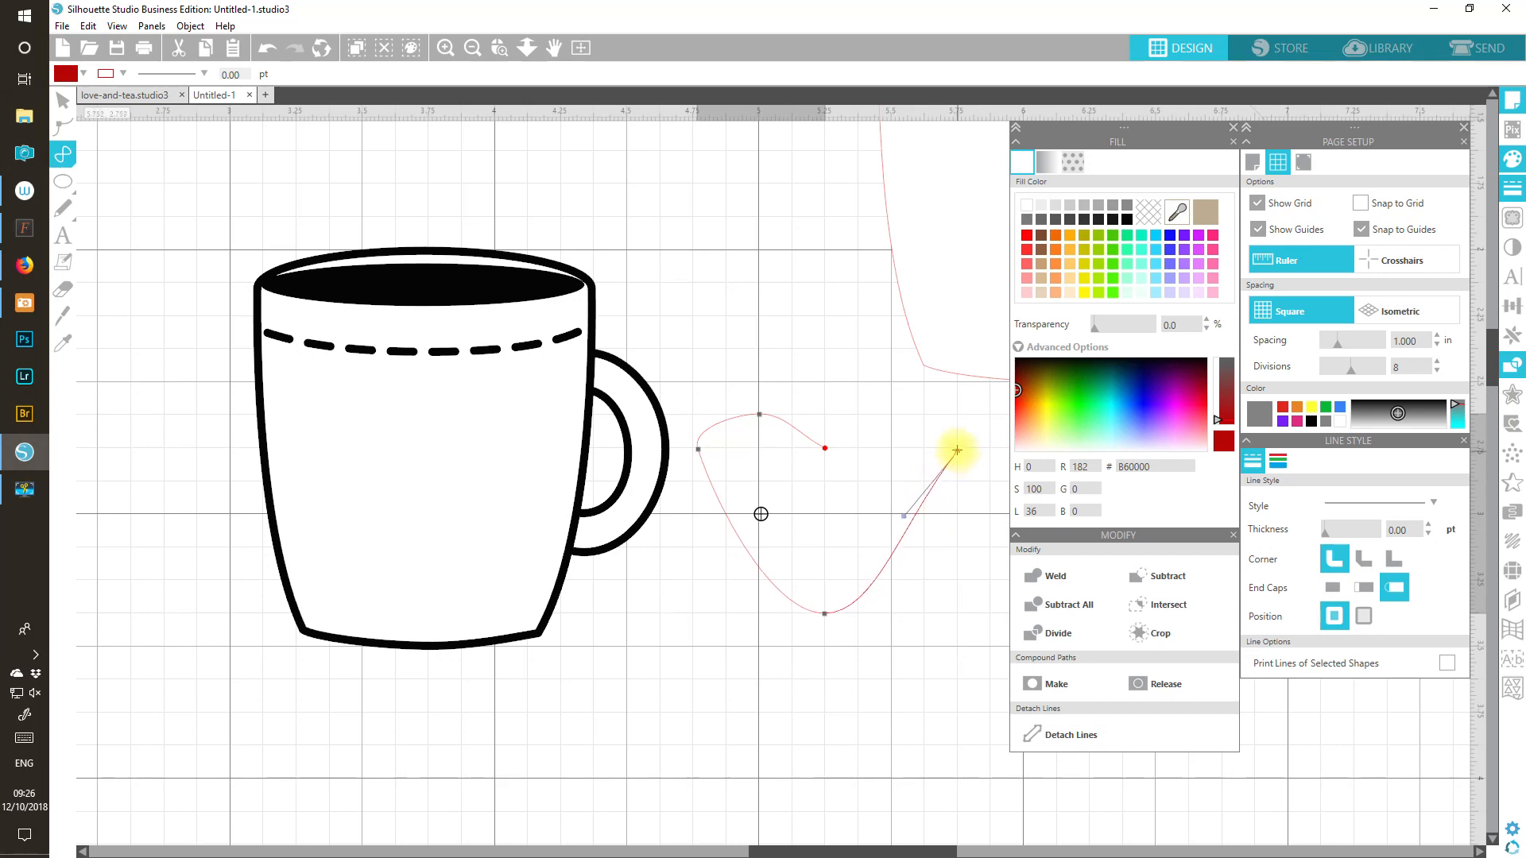
pyautogui.moveTo(956, 449); pyautogui.dragTo(903, 413)
pyautogui.click(895, 414)
pyautogui.click(825, 449)
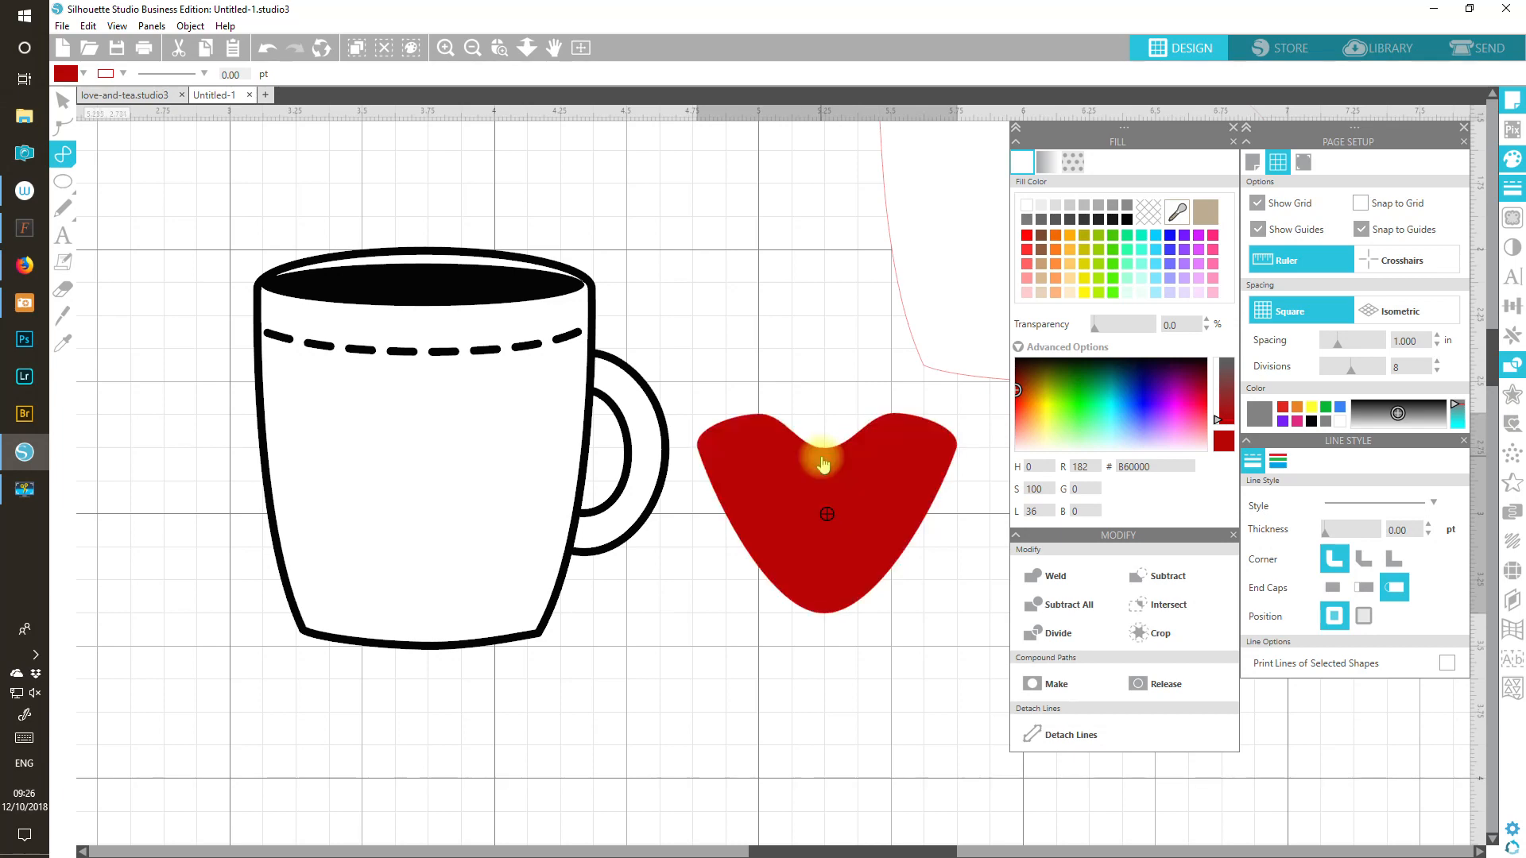
# Step: Open the heart for point editing and turn its top notch into a sharp corner by angling both curve handles upward
pyautogui.doubleClick(824, 463)
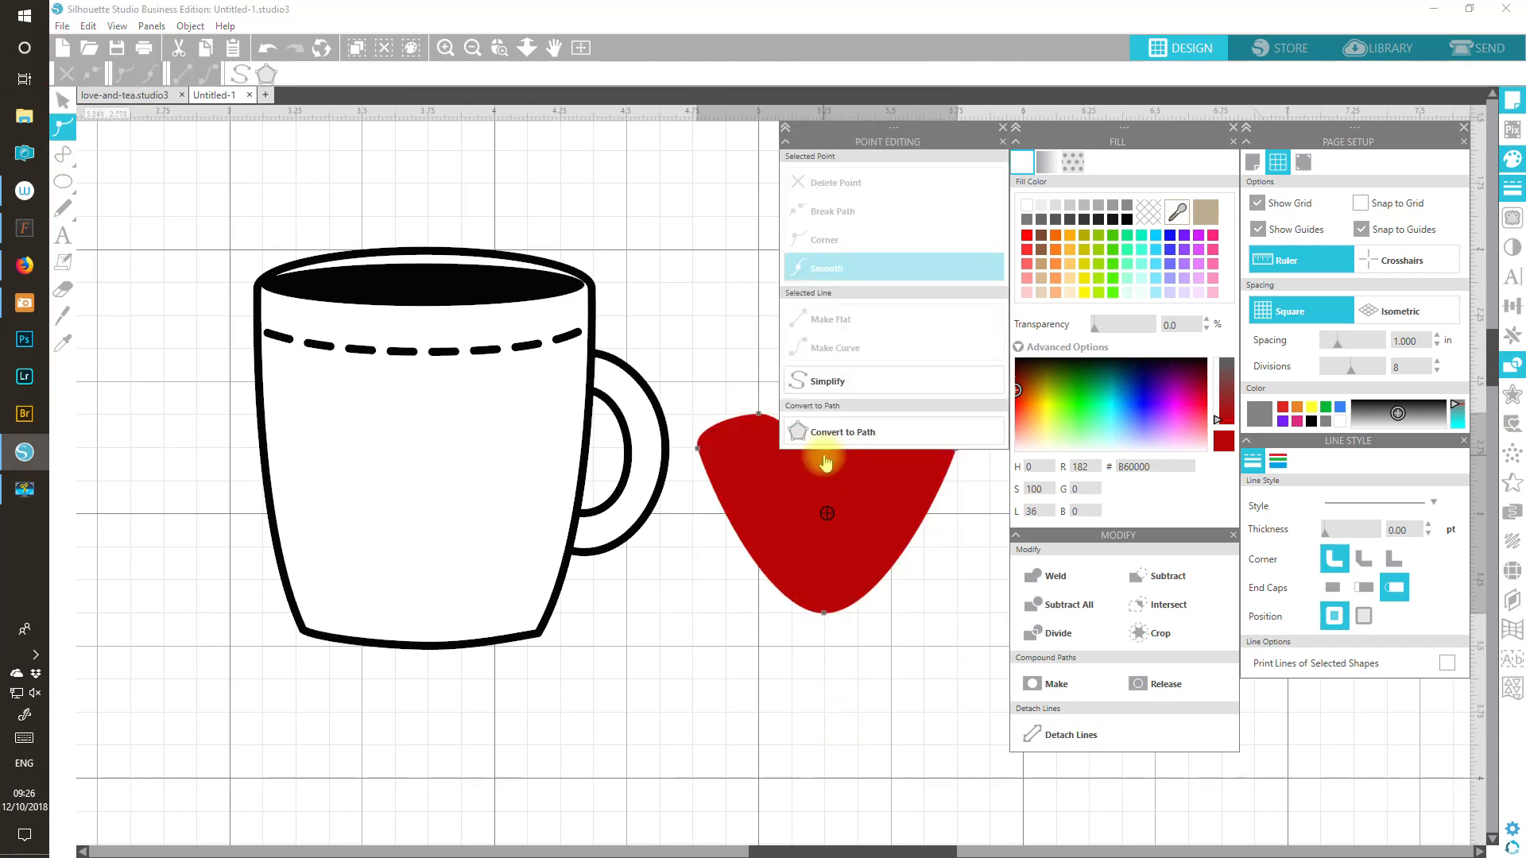
pyautogui.moveTo(827, 846); pyautogui.dragTo(879, 845)
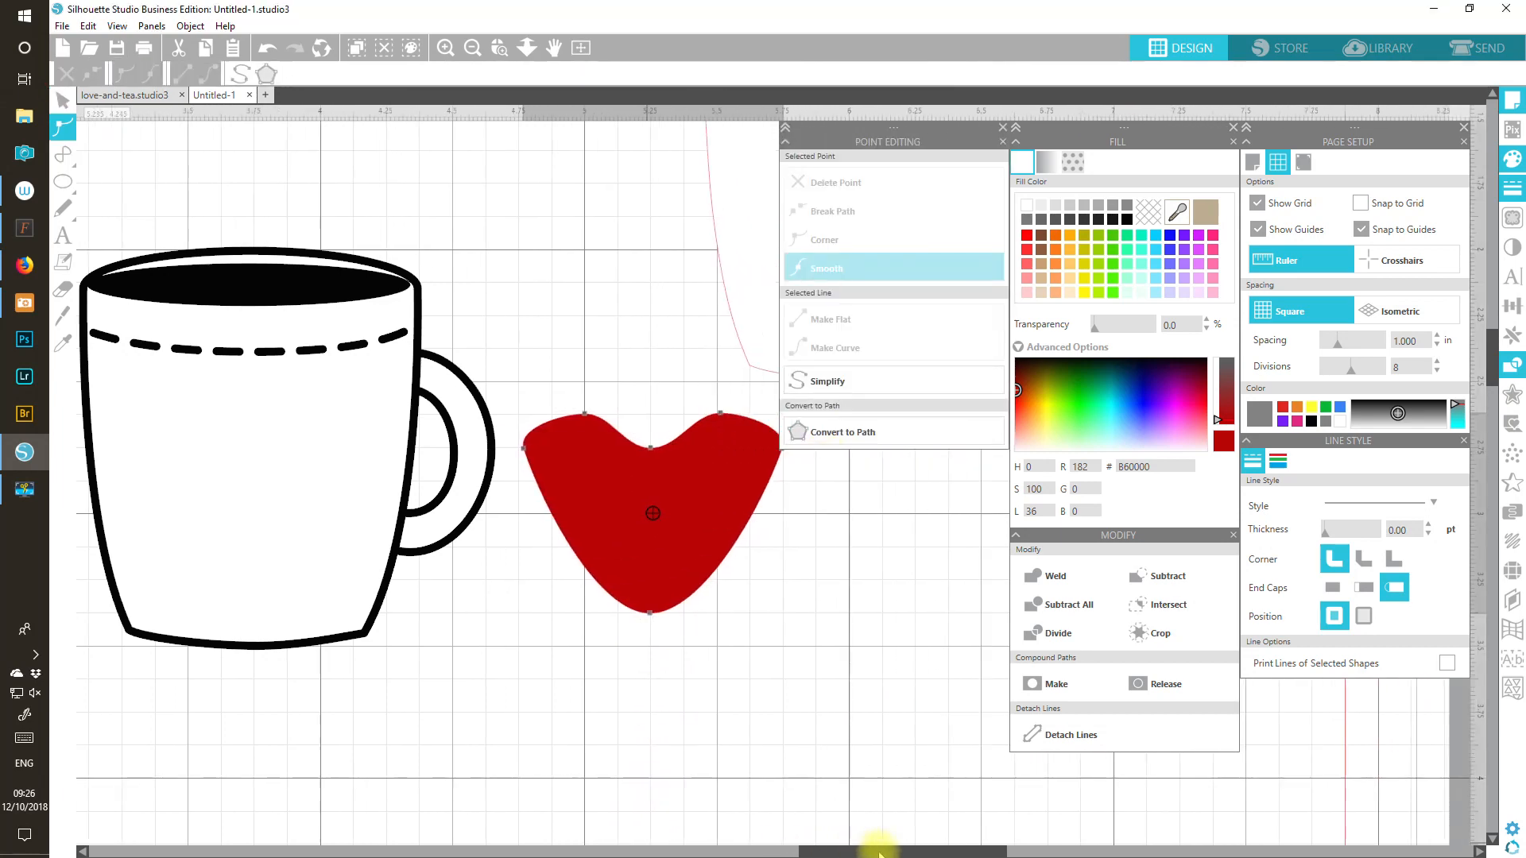
pyautogui.moveTo(681, 487); pyautogui.dragTo(678, 553)
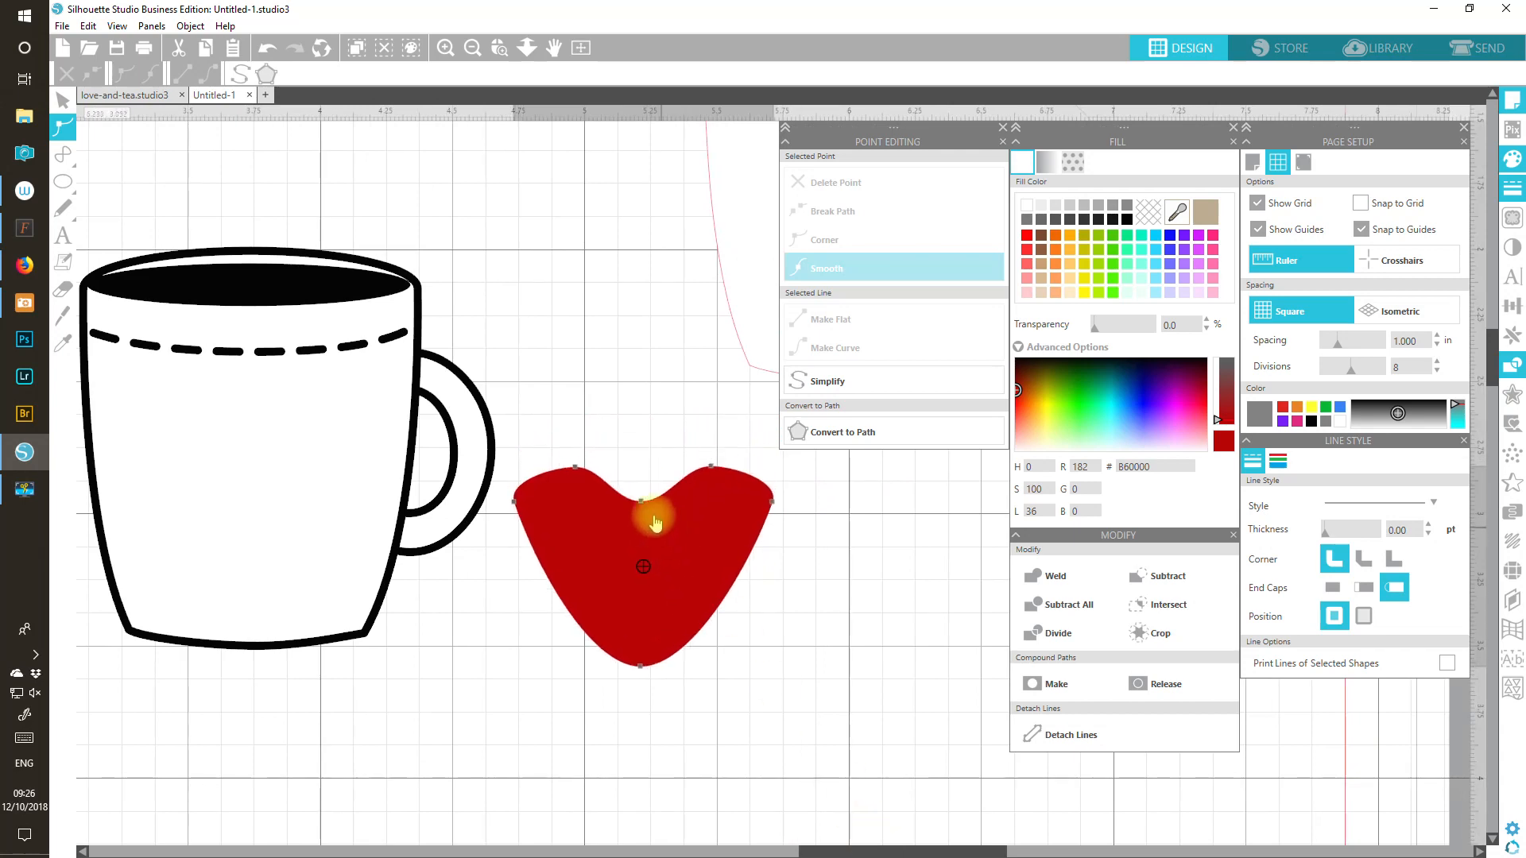
pyautogui.click(641, 500)
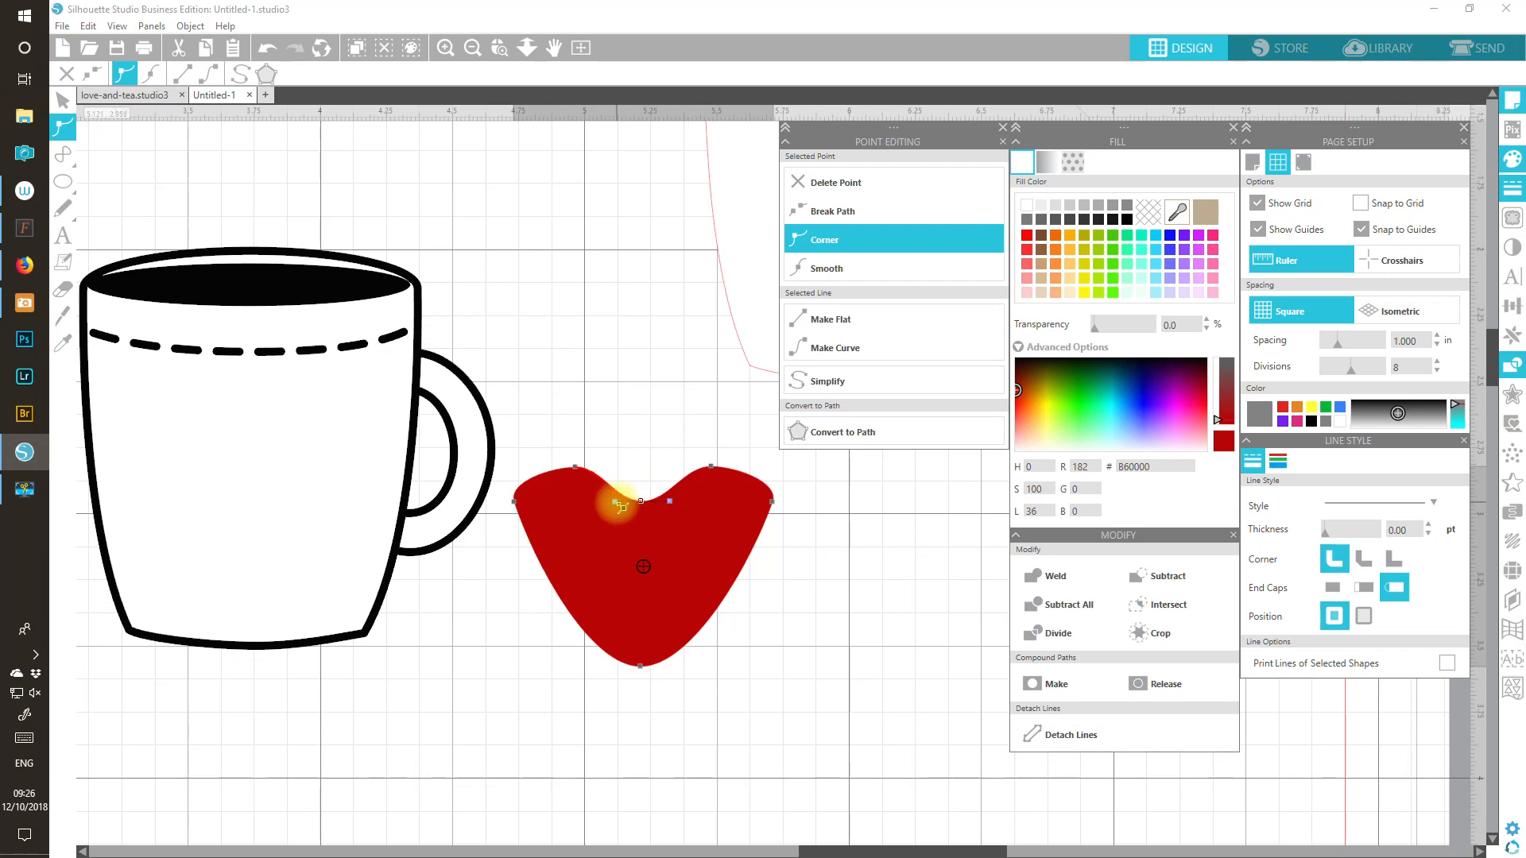
pyautogui.moveTo(621, 506); pyautogui.dragTo(653, 489)
# Step: Round the heart's right side with near-vertical handles on the outer point and raise the right lobe's top point
pyautogui.click(712, 467)
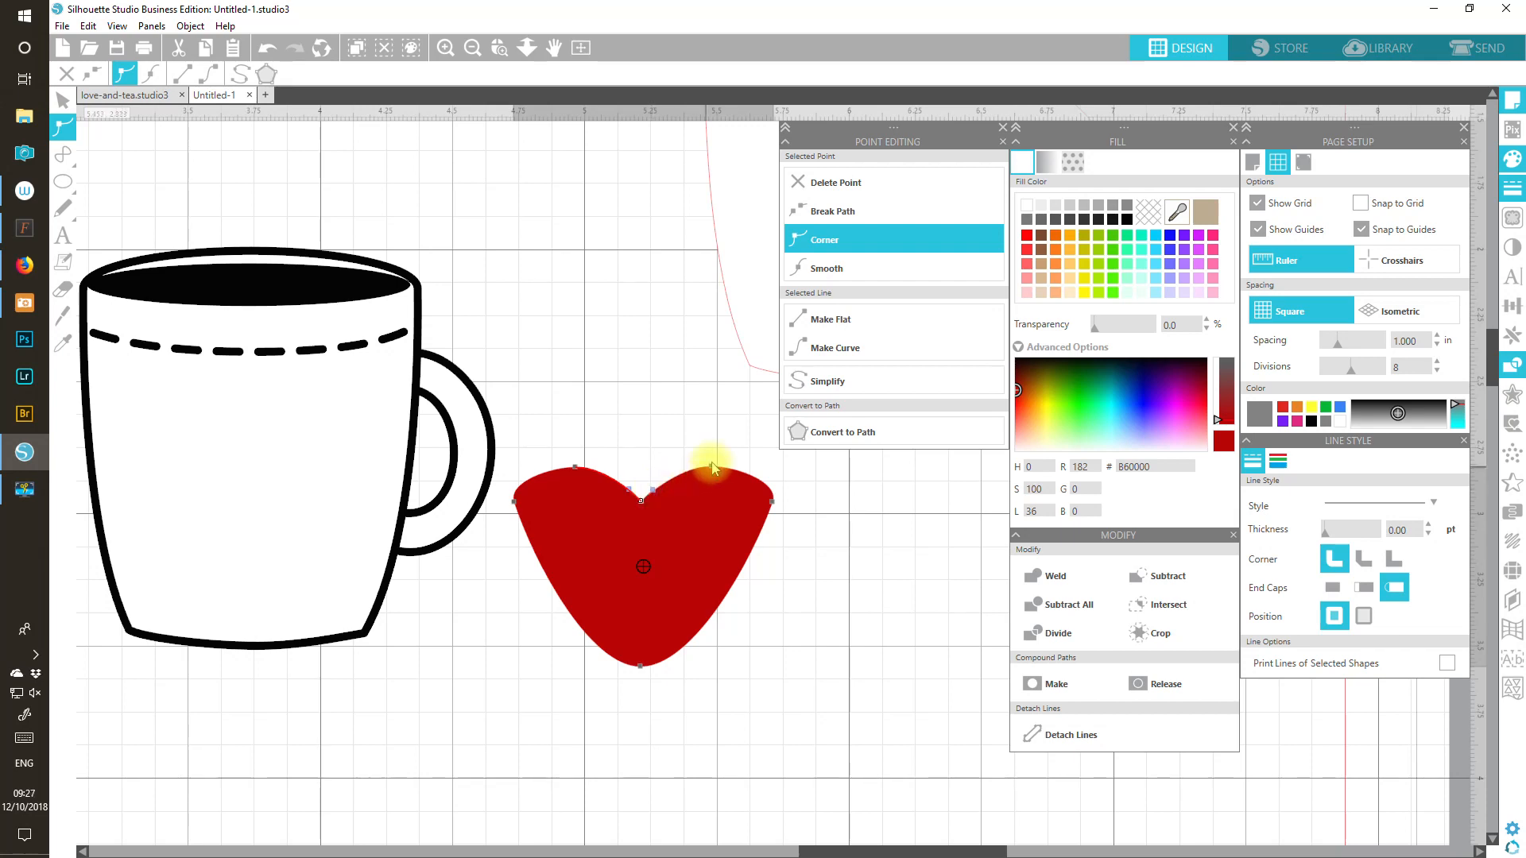
pyautogui.click(775, 505)
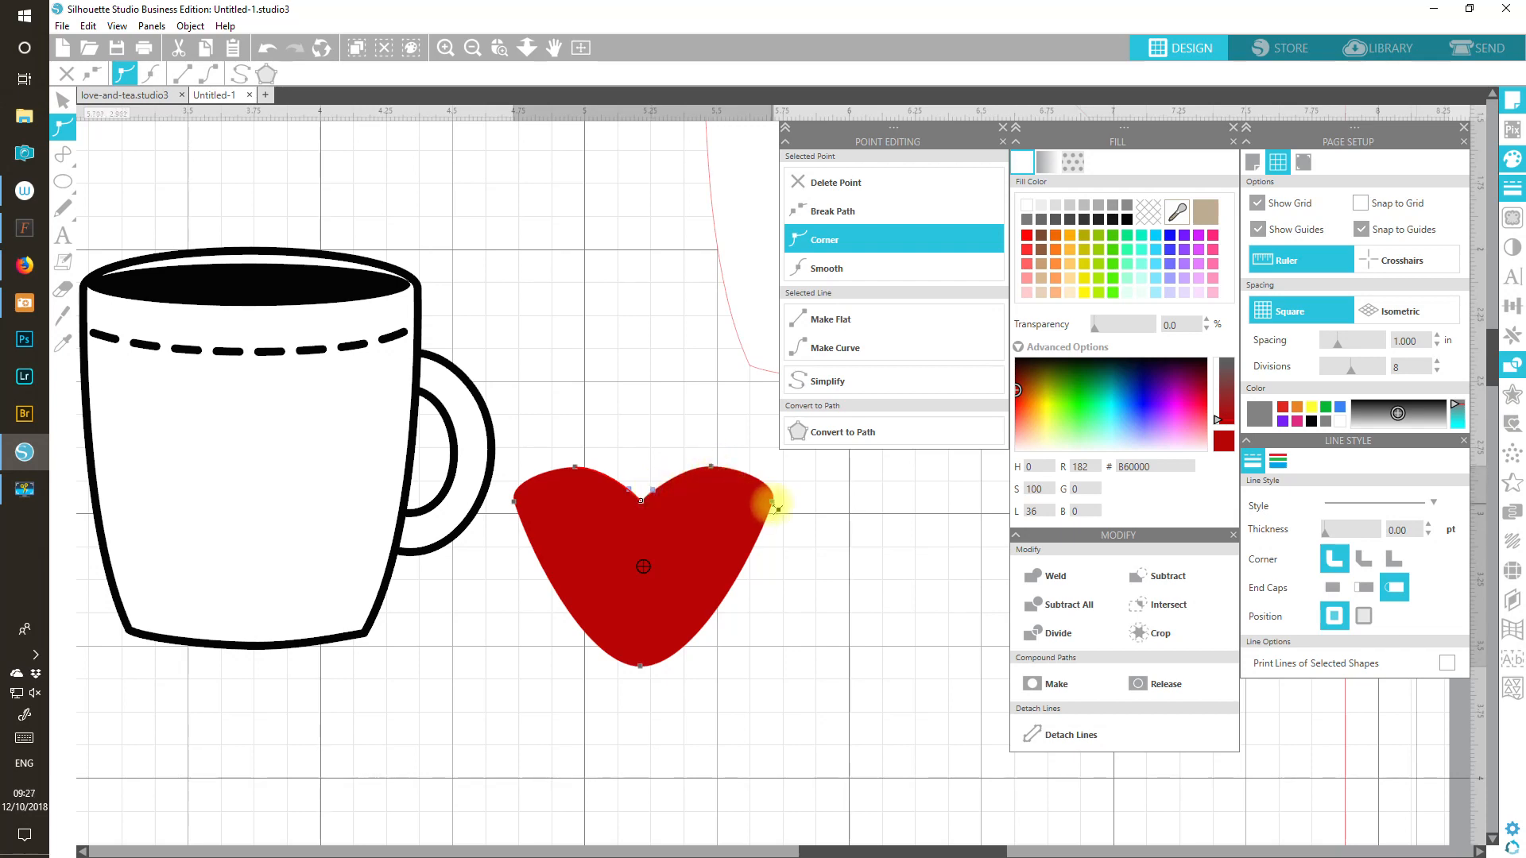
pyautogui.click(774, 503)
pyautogui.moveTo(755, 569); pyautogui.dragTo(772, 590)
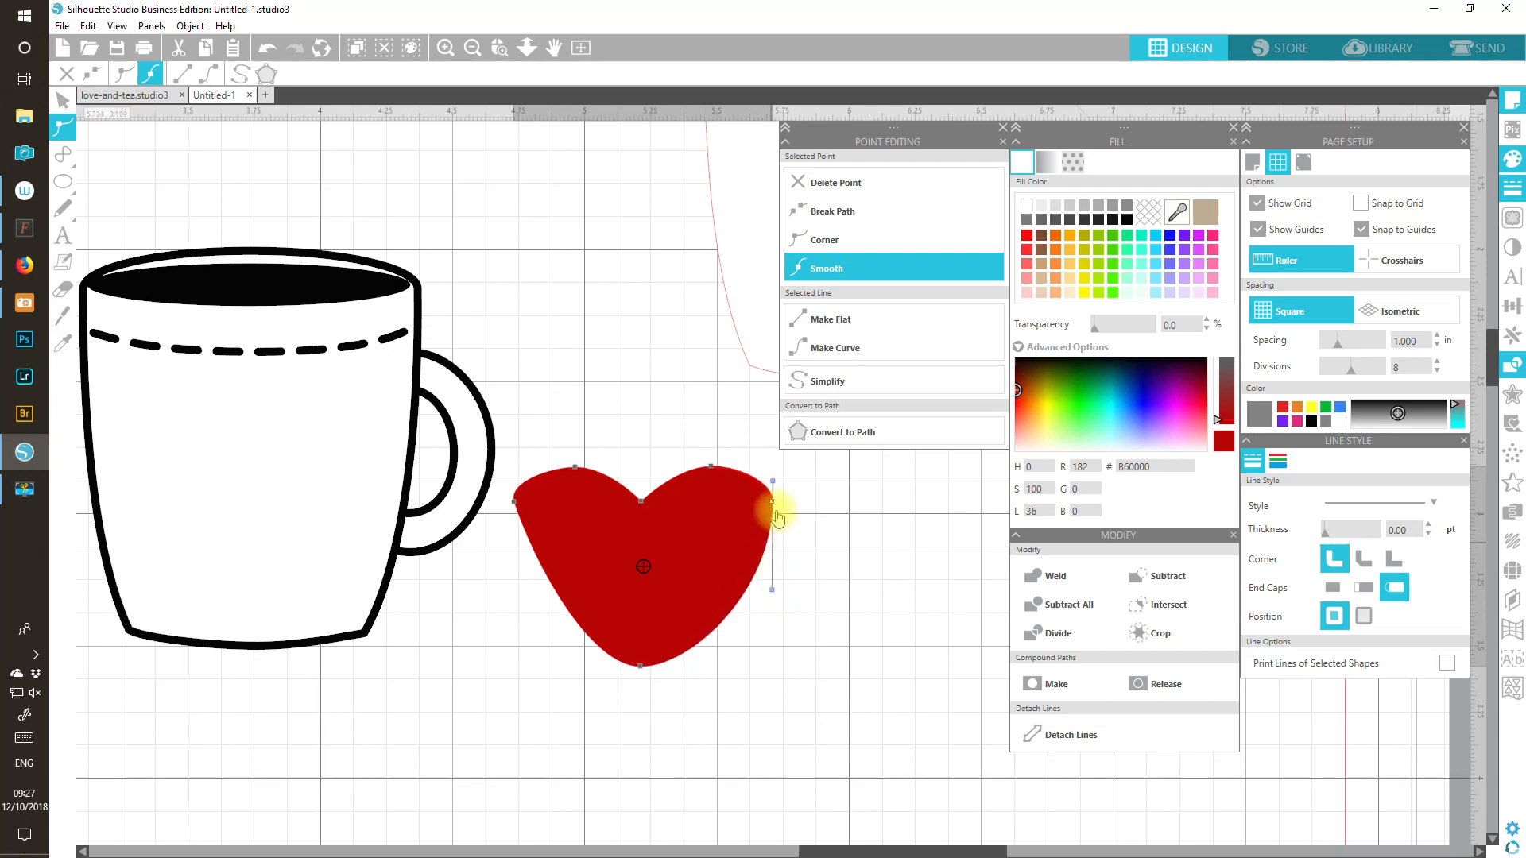
pyautogui.click(772, 482)
pyautogui.moveTo(775, 484); pyautogui.dragTo(691, 453)
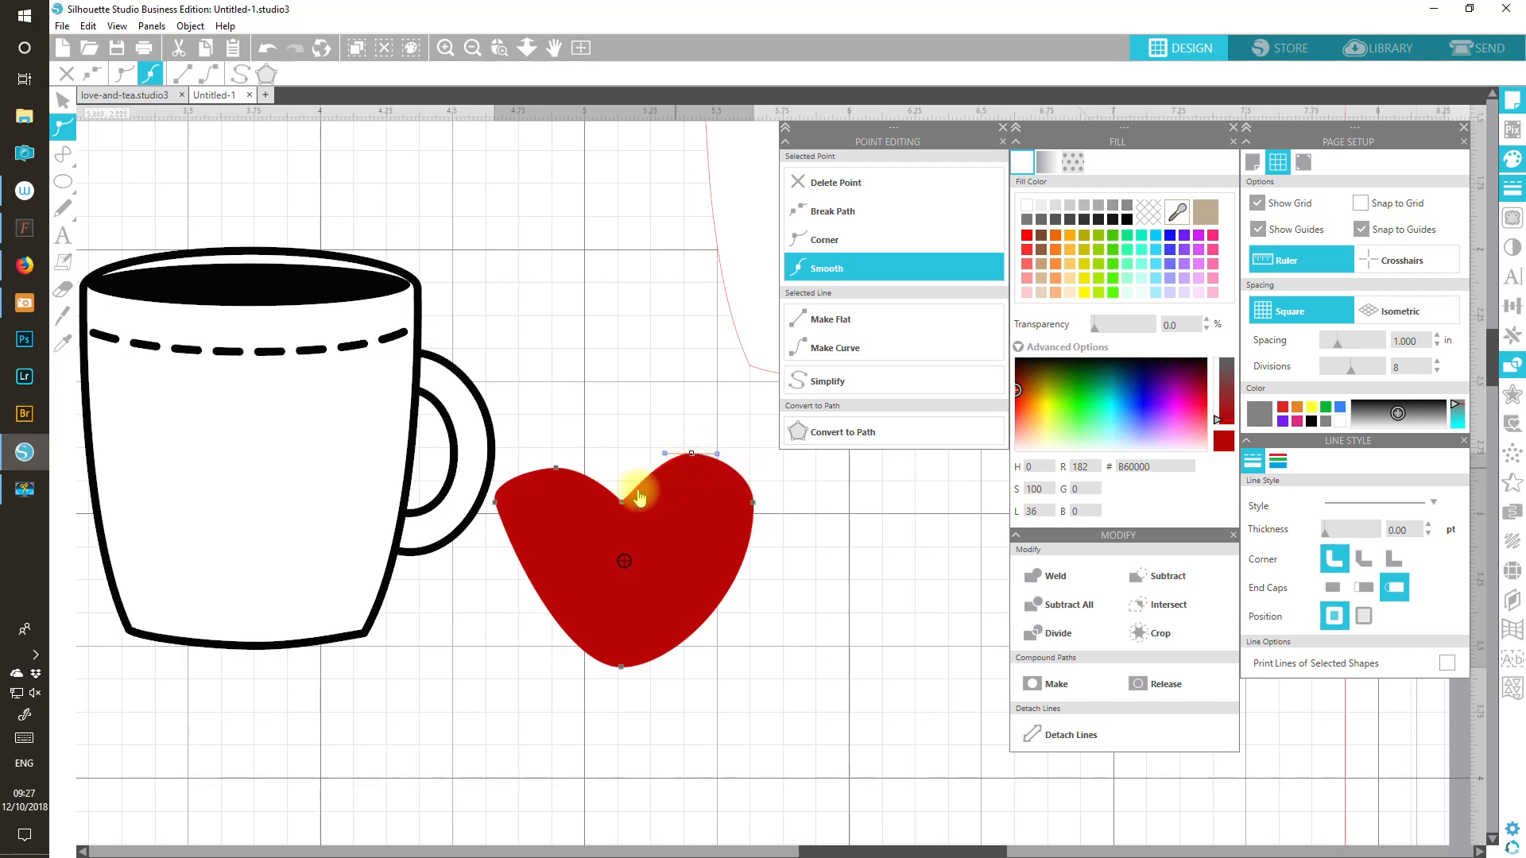
# Step: Raise the left lobe's top point level with the right one and round the left outer point with vertical handles
pyautogui.moveTo(561, 469); pyautogui.dragTo(556, 451)
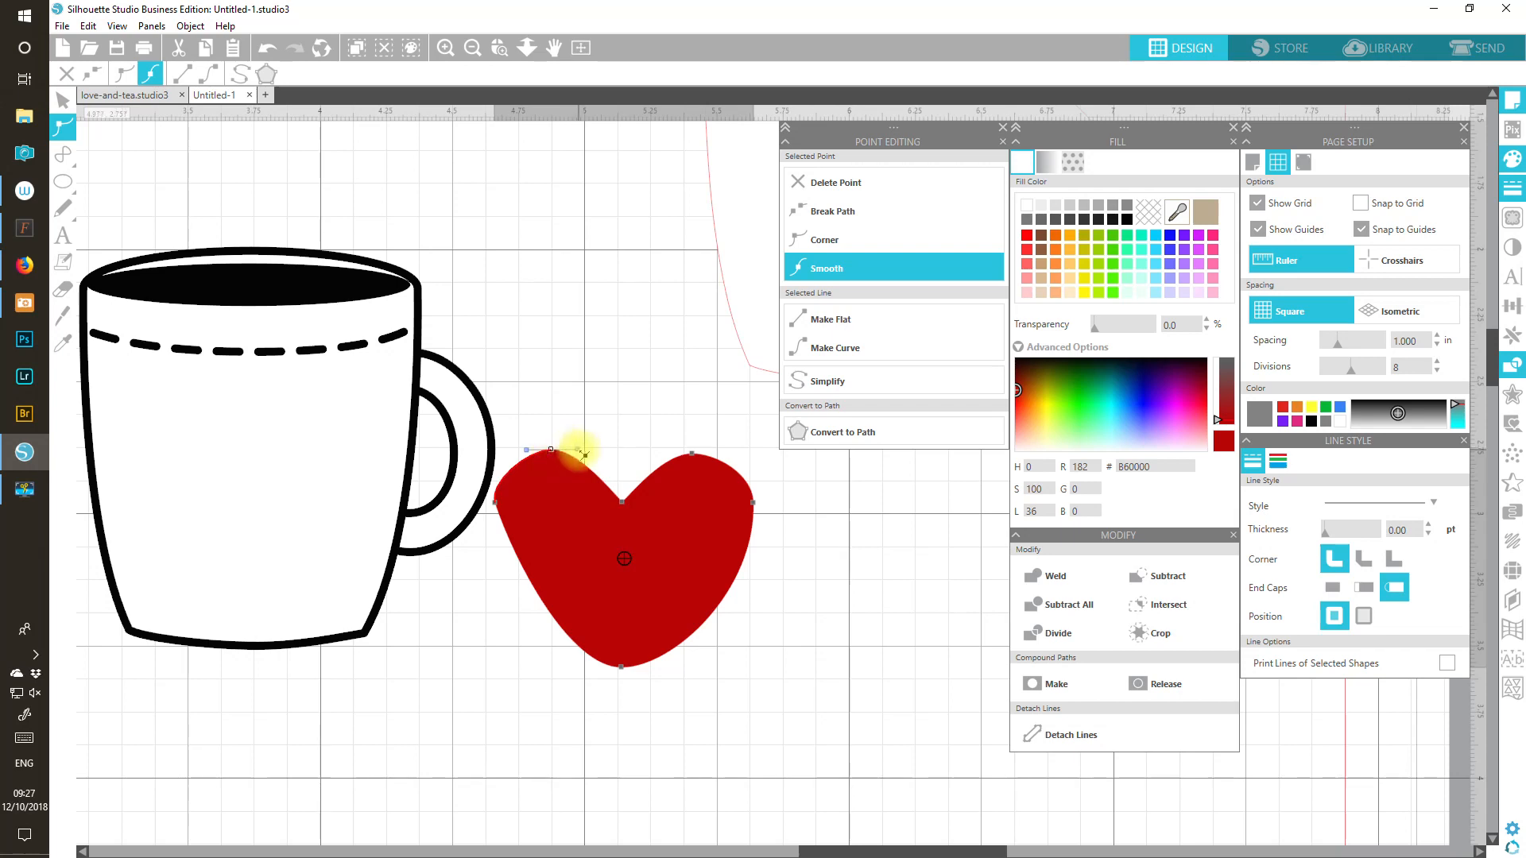
pyautogui.moveTo(589, 455); pyautogui.dragTo(589, 452)
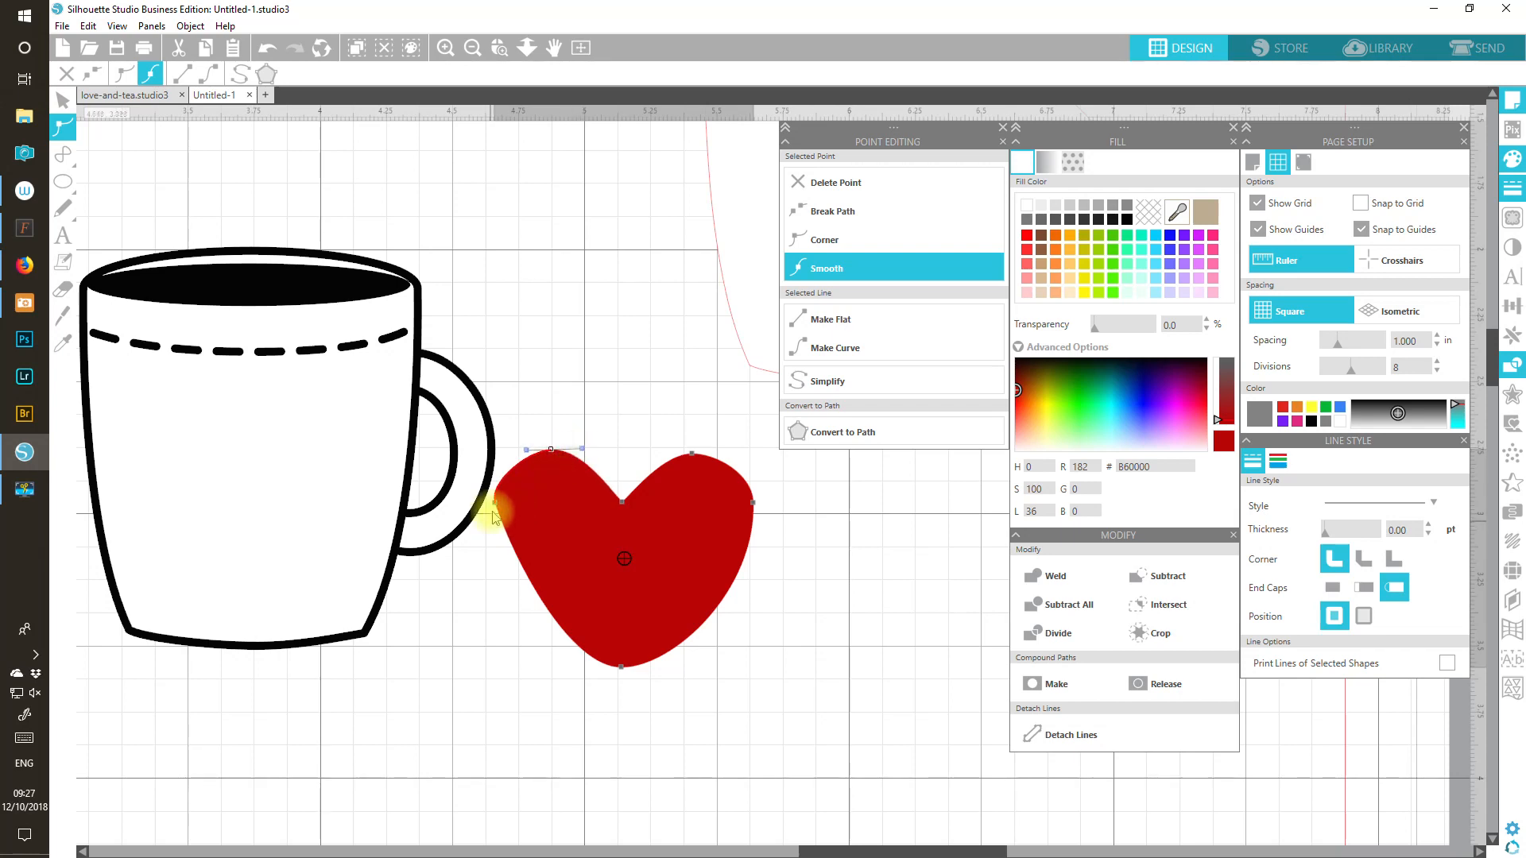
pyautogui.moveTo(495, 502)
pyautogui.mouseDown()
pyautogui.moveTo(476, 526)
pyautogui.moveTo(487, 519)
pyautogui.mouseUp()
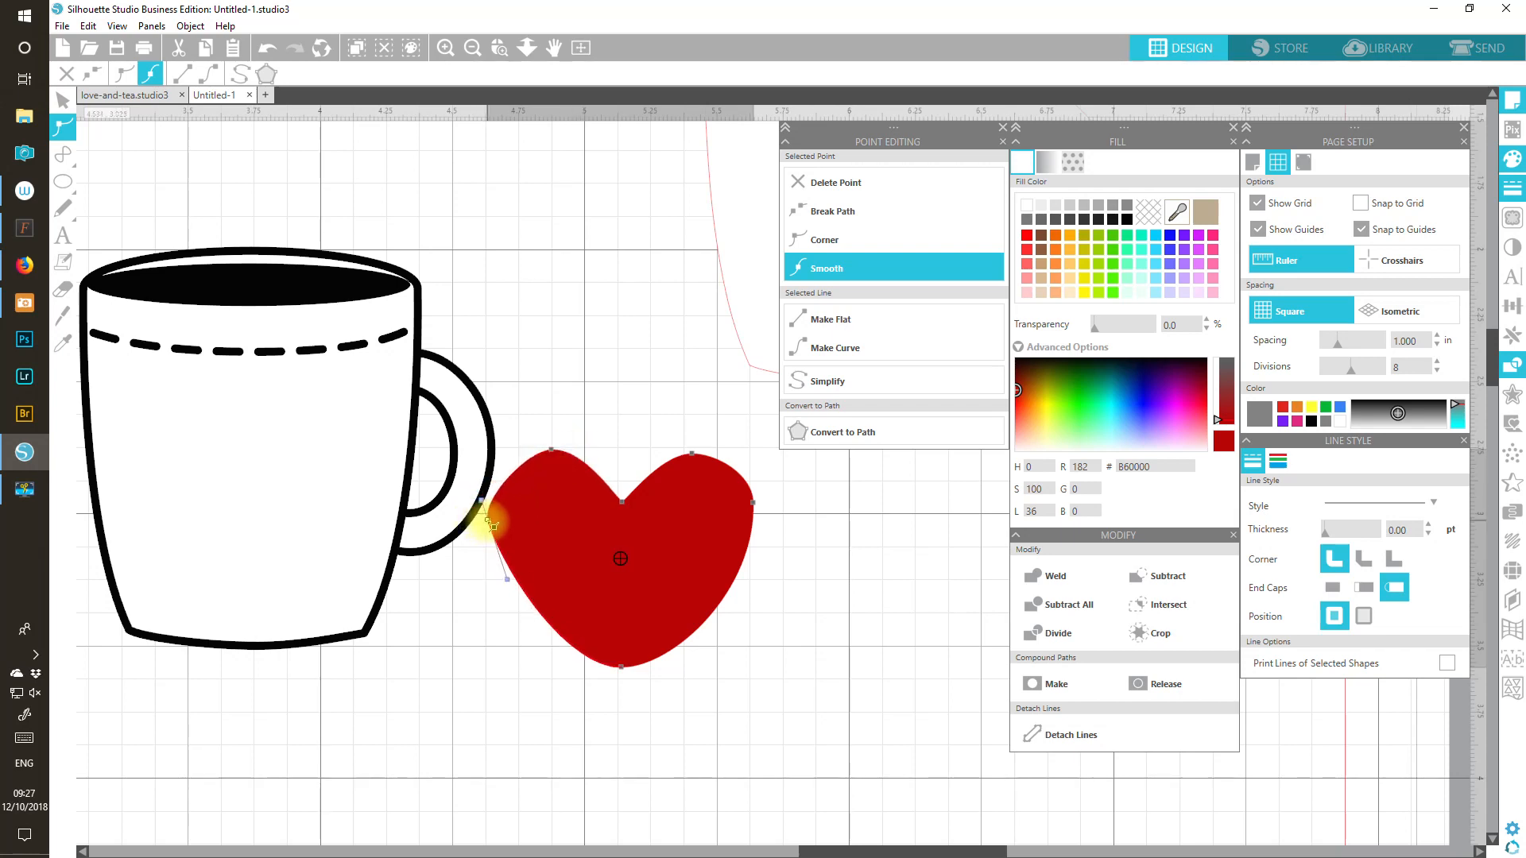
pyautogui.moveTo(511, 583); pyautogui.dragTo(637, 592)
pyautogui.moveTo(553, 531); pyautogui.dragTo(558, 519)
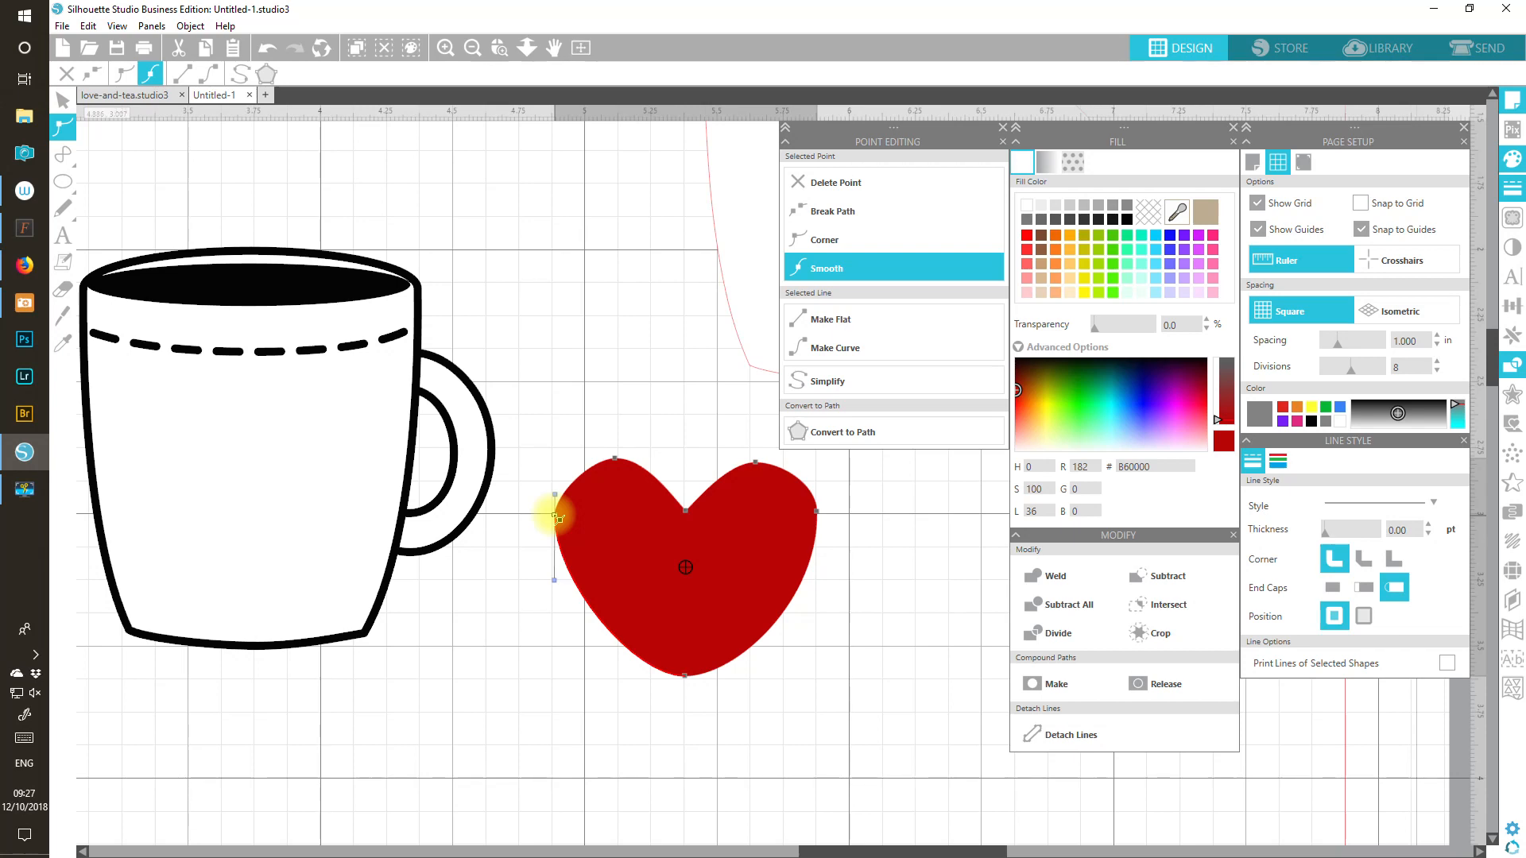
pyautogui.moveTo(557, 518); pyautogui.dragTo(557, 518)
pyautogui.click(757, 464)
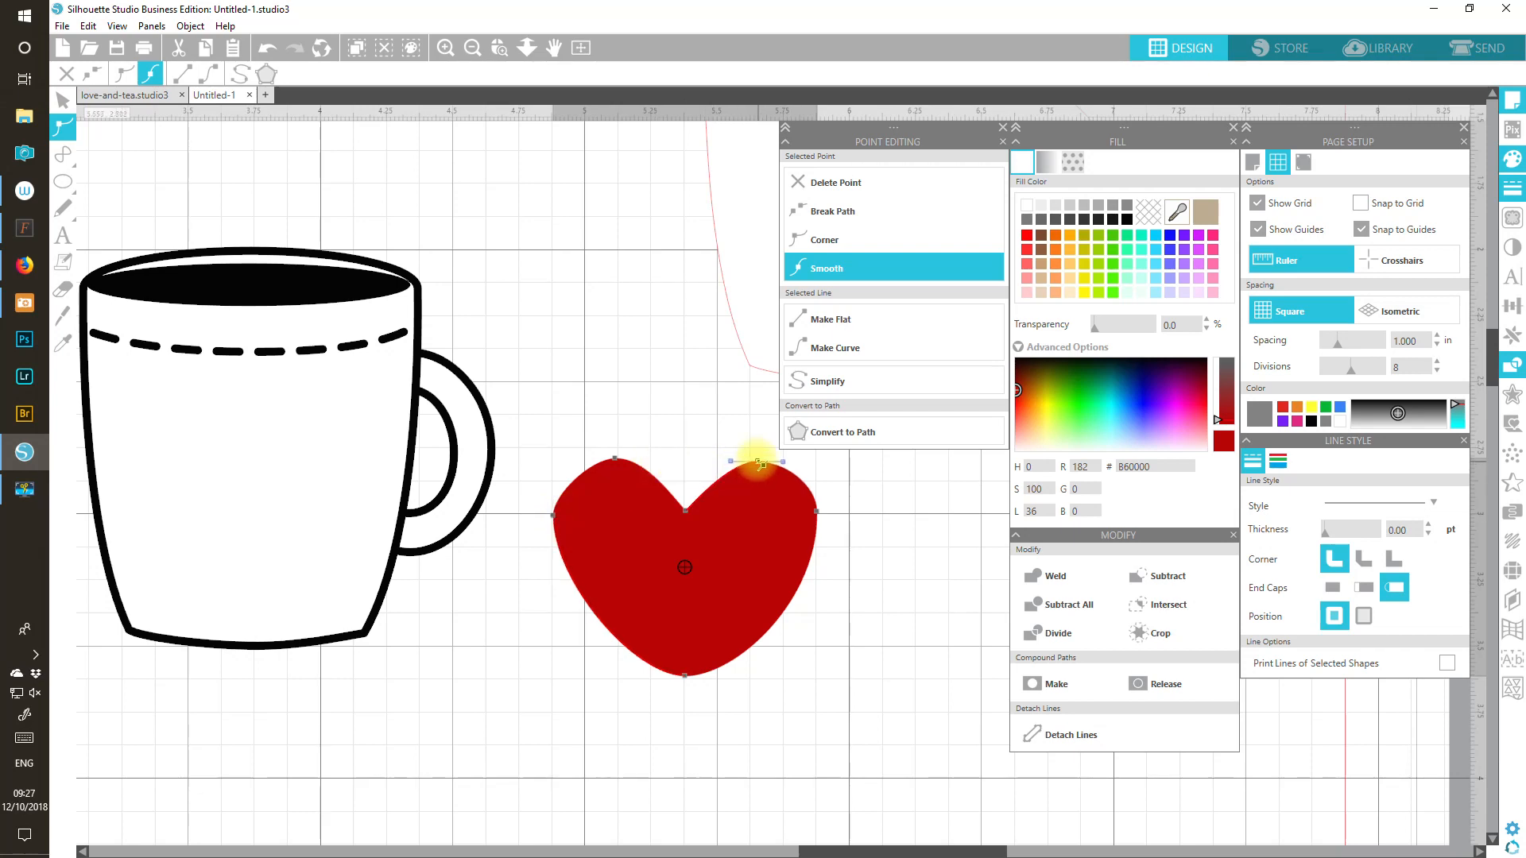
pyautogui.click(617, 461)
# Step: Convert the heart's bottom point to a corner, reposition it and adjust both handles to form a sharp, slightly curved tip
pyautogui.moveTo(689, 681); pyautogui.dragTo(690, 719)
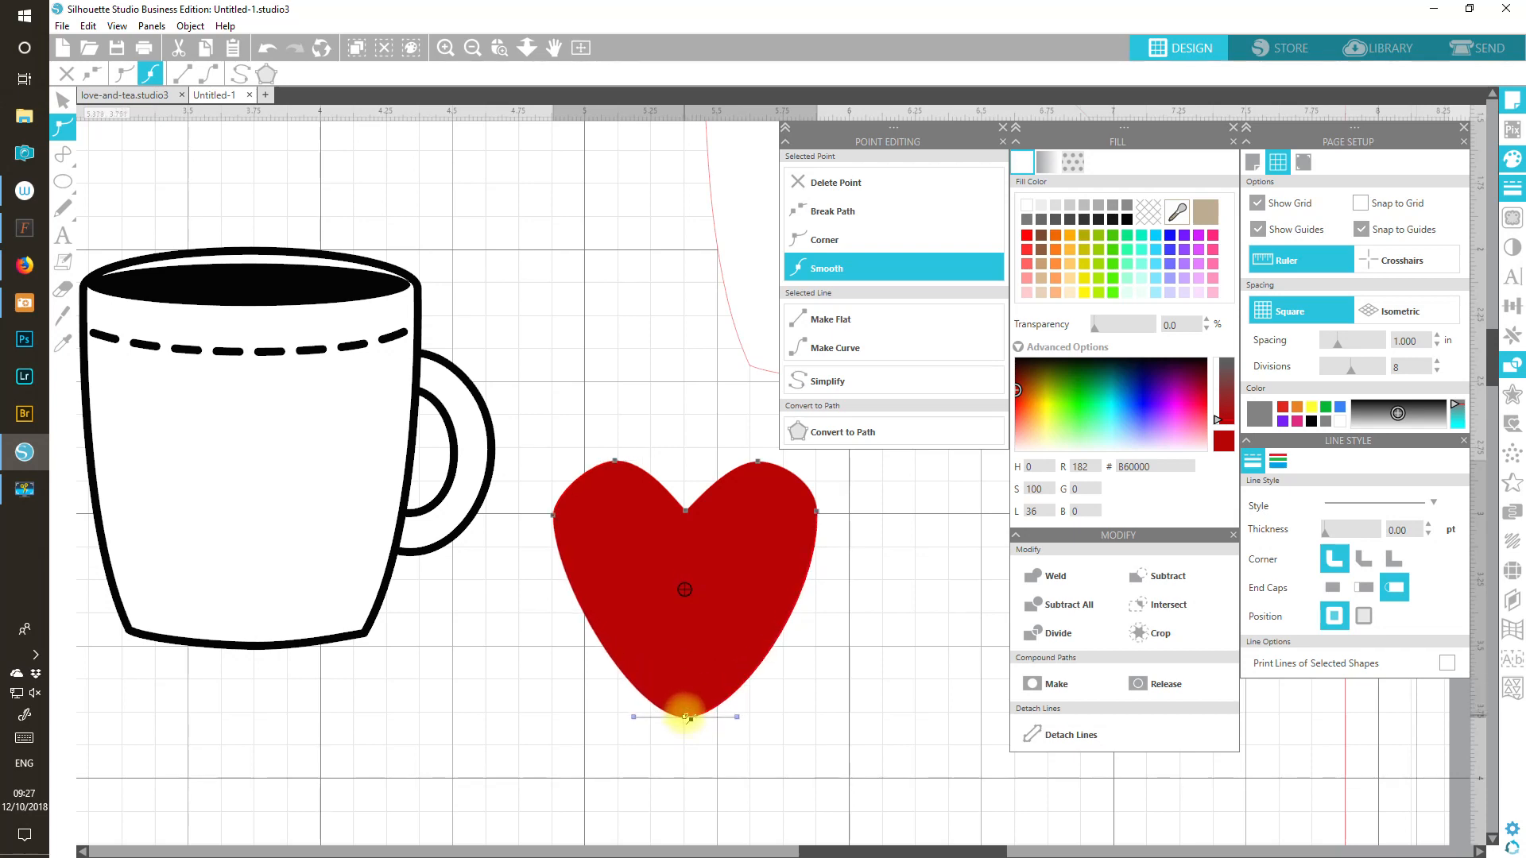
pyautogui.click(826, 243)
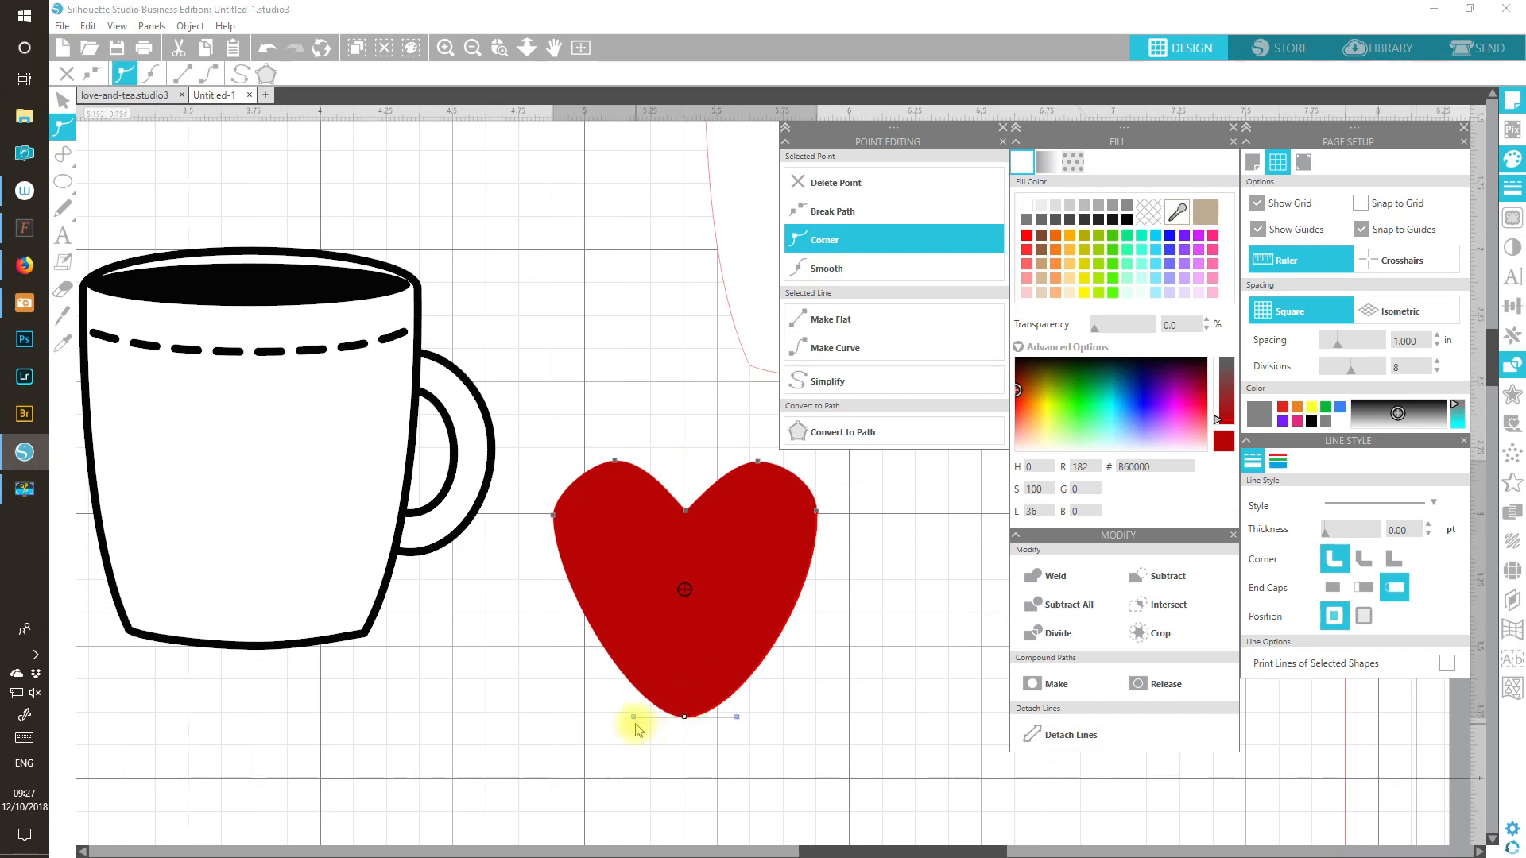
pyautogui.moveTo(639, 722); pyautogui.dragTo(682, 723)
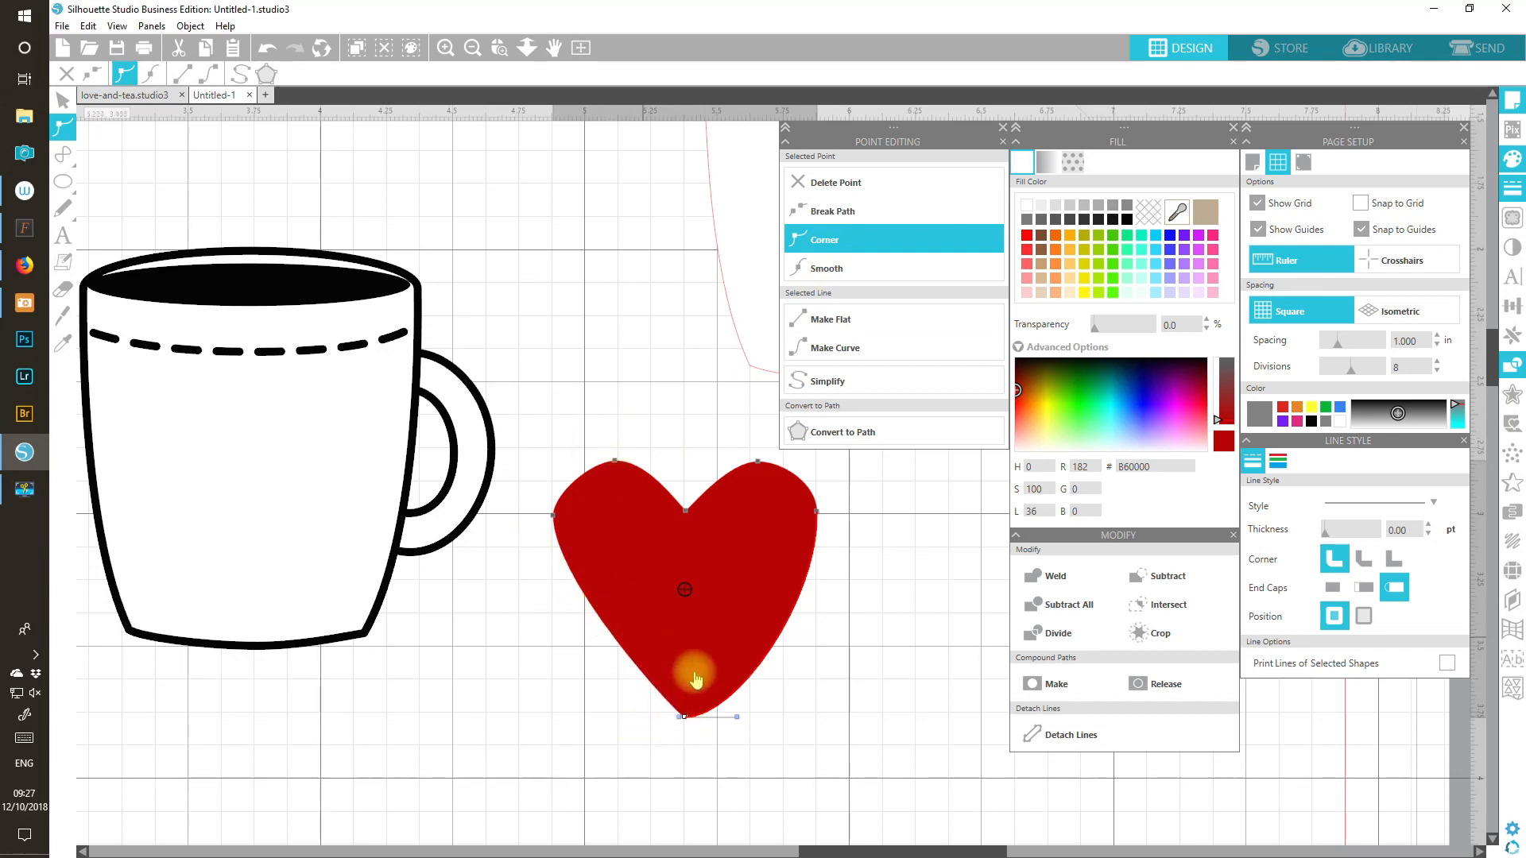
pyautogui.moveTo(690, 720); pyautogui.dragTo(695, 684)
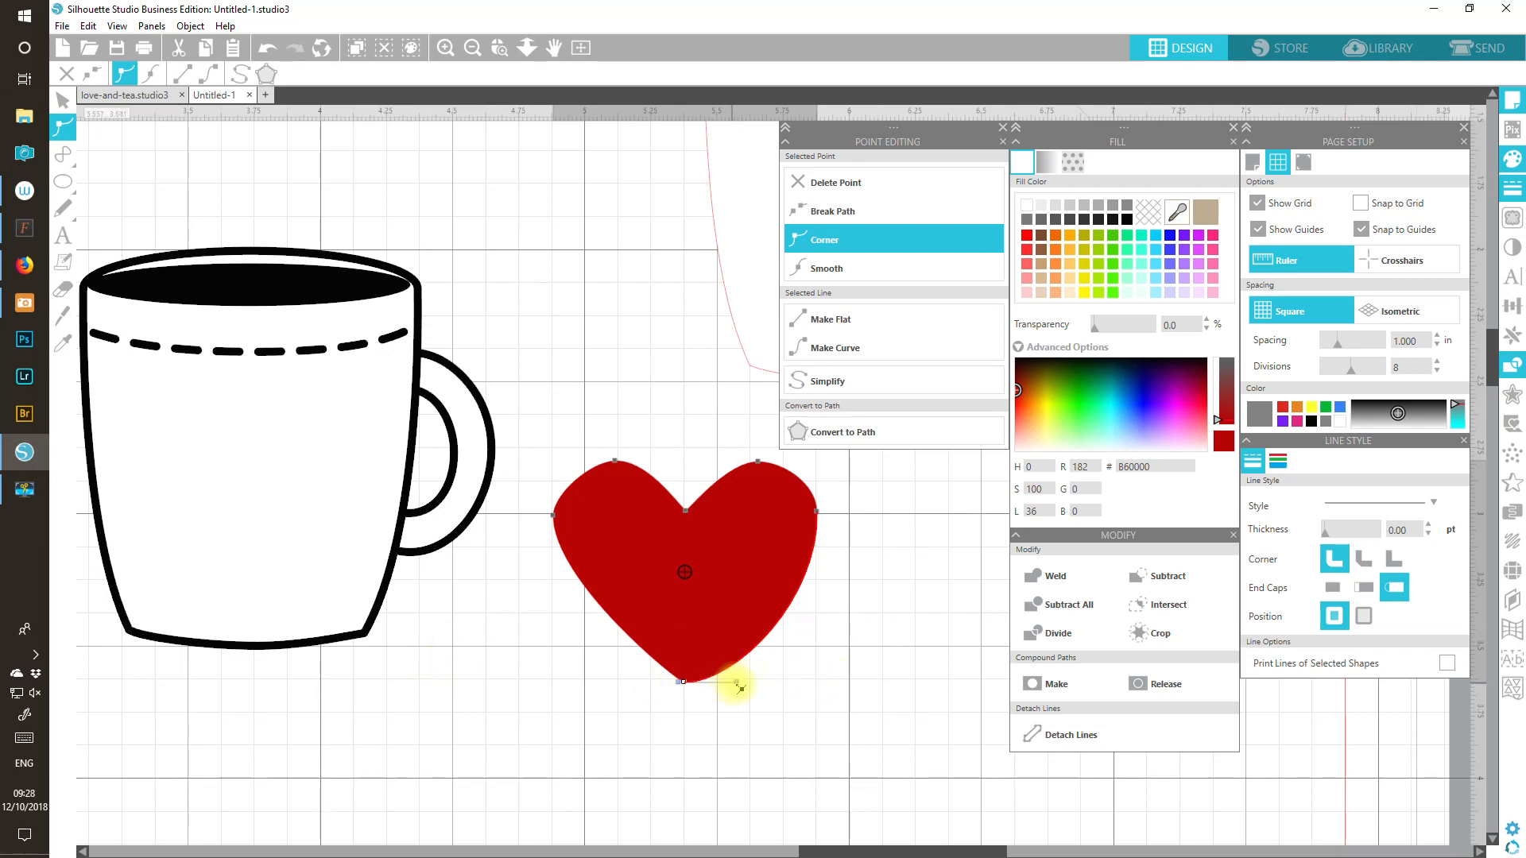
pyautogui.moveTo(741, 688); pyautogui.dragTo(698, 624)
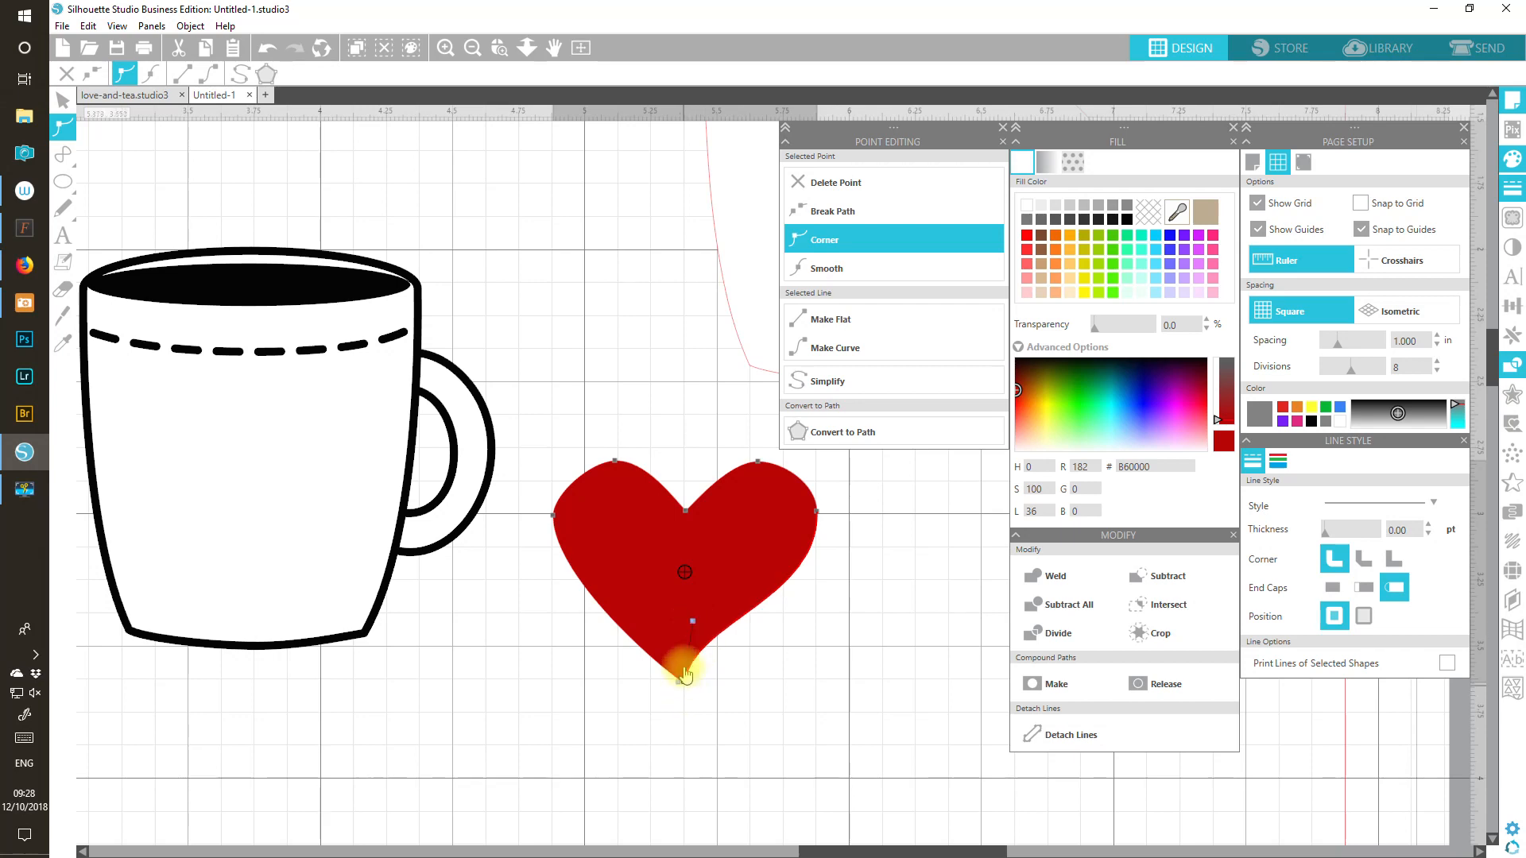
pyautogui.moveTo(693, 621); pyautogui.dragTo(693, 622)
# Step: Refine the curve handles at the heart's left and right outer points and finish point editing
pyautogui.click(554, 519)
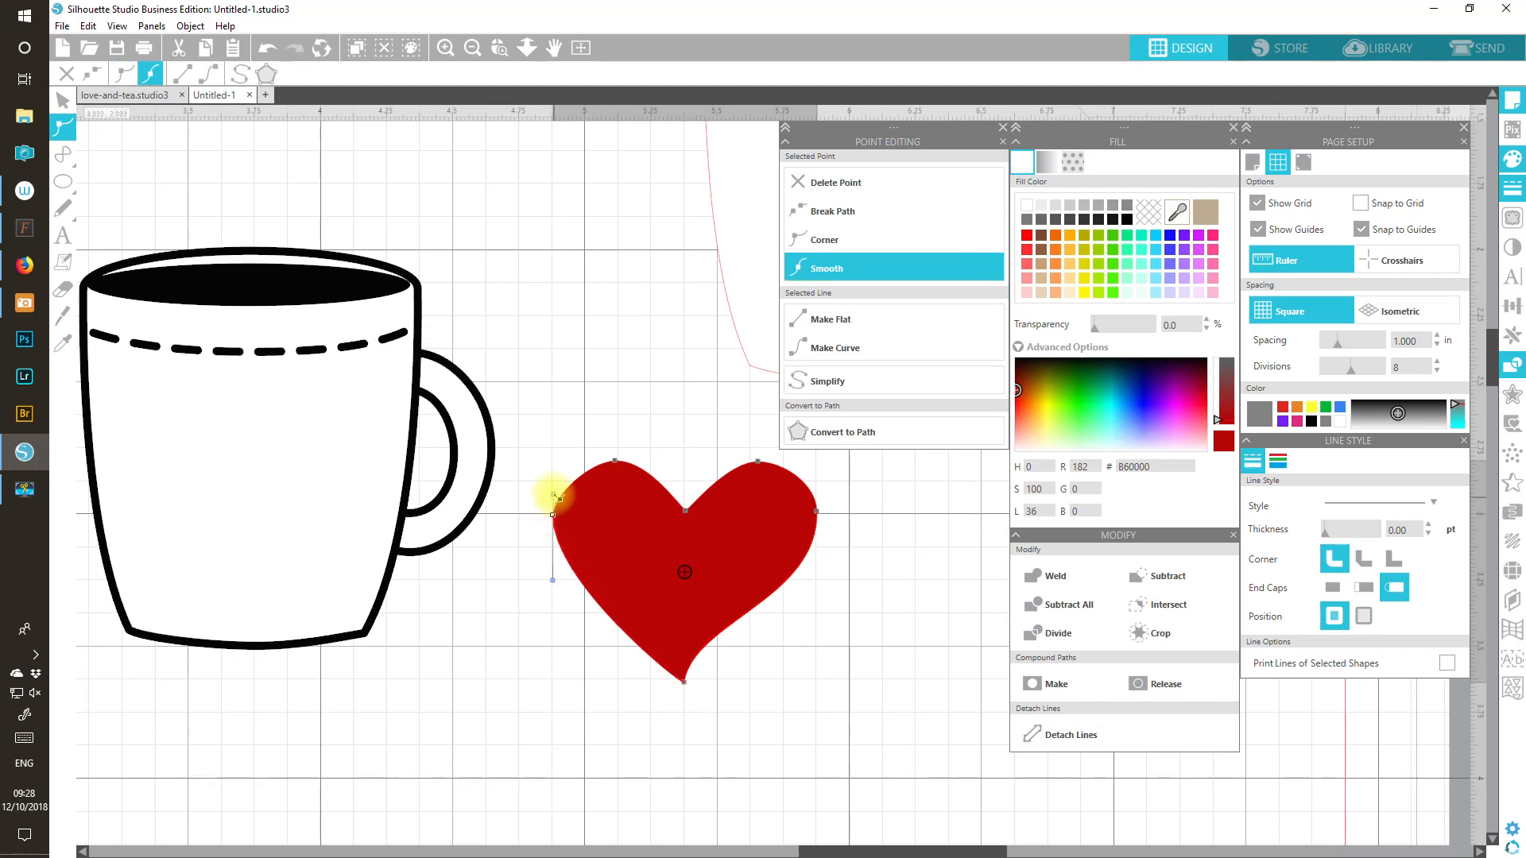
pyautogui.moveTo(553, 491); pyautogui.dragTo(551, 486)
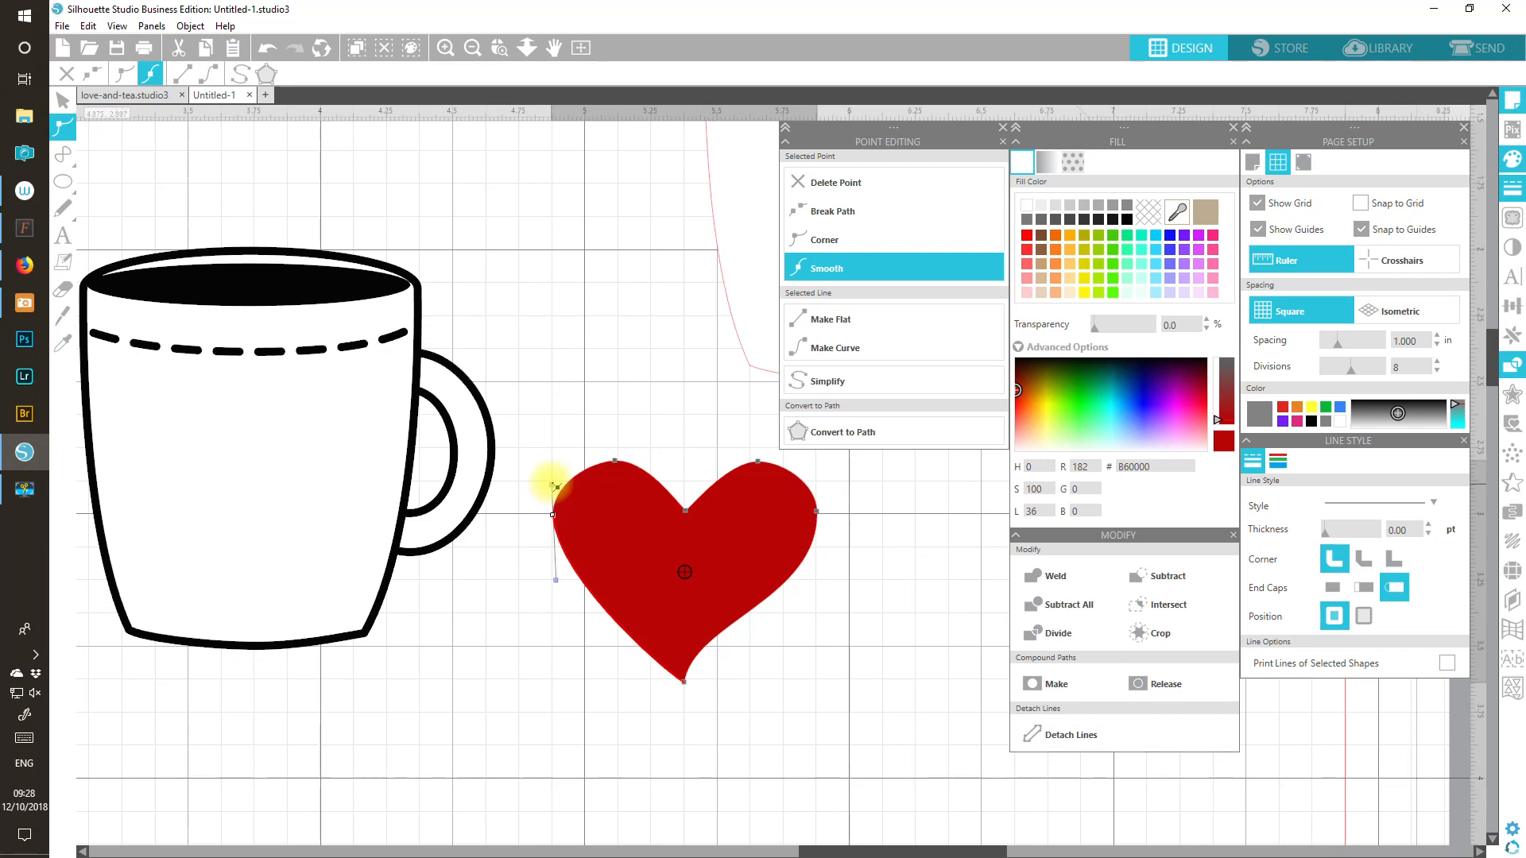
pyautogui.click(814, 511)
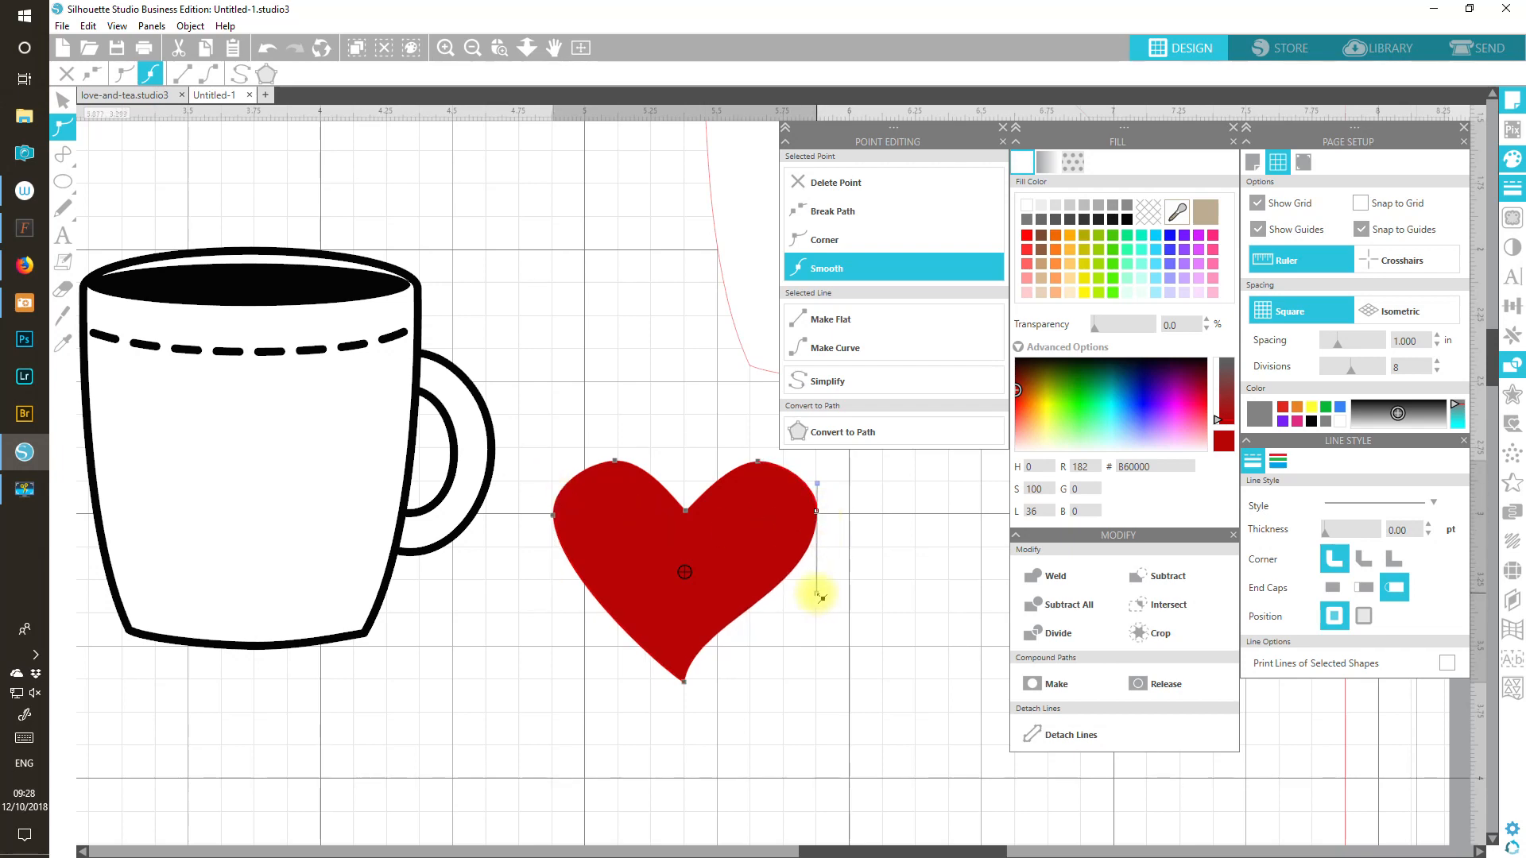
pyautogui.click(787, 678)
# Step: Move the heart onto the mug's front below the dashed line and scale it to about 0.781 by 0.656 in
pyautogui.moveTo(774, 560); pyautogui.dragTo(335, 469)
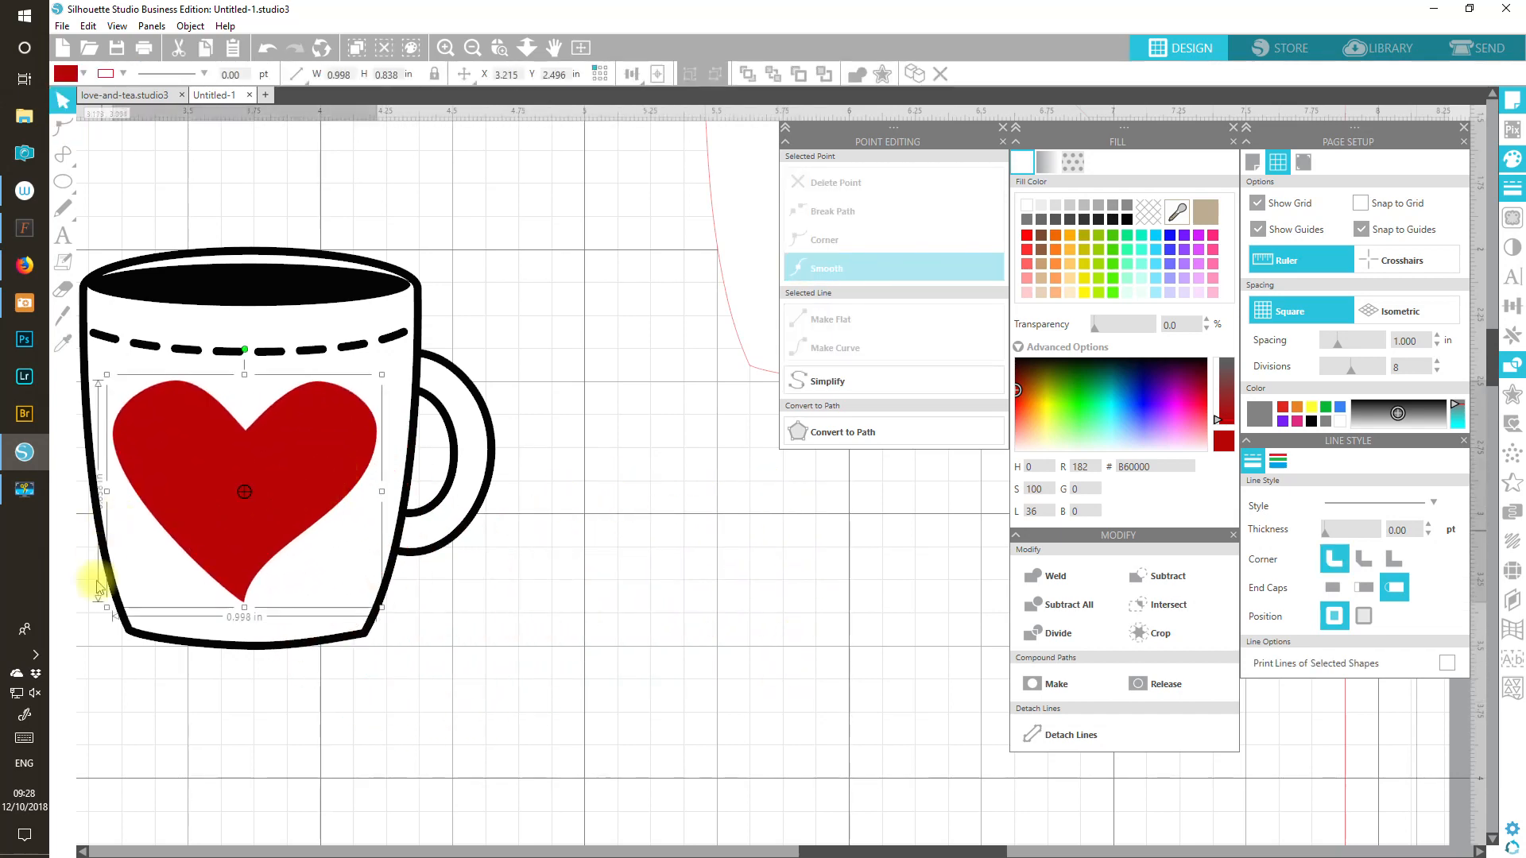
pyautogui.moveTo(109, 609); pyautogui.dragTo(165, 561)
pyautogui.moveTo(268, 503); pyautogui.dragTo(233, 528)
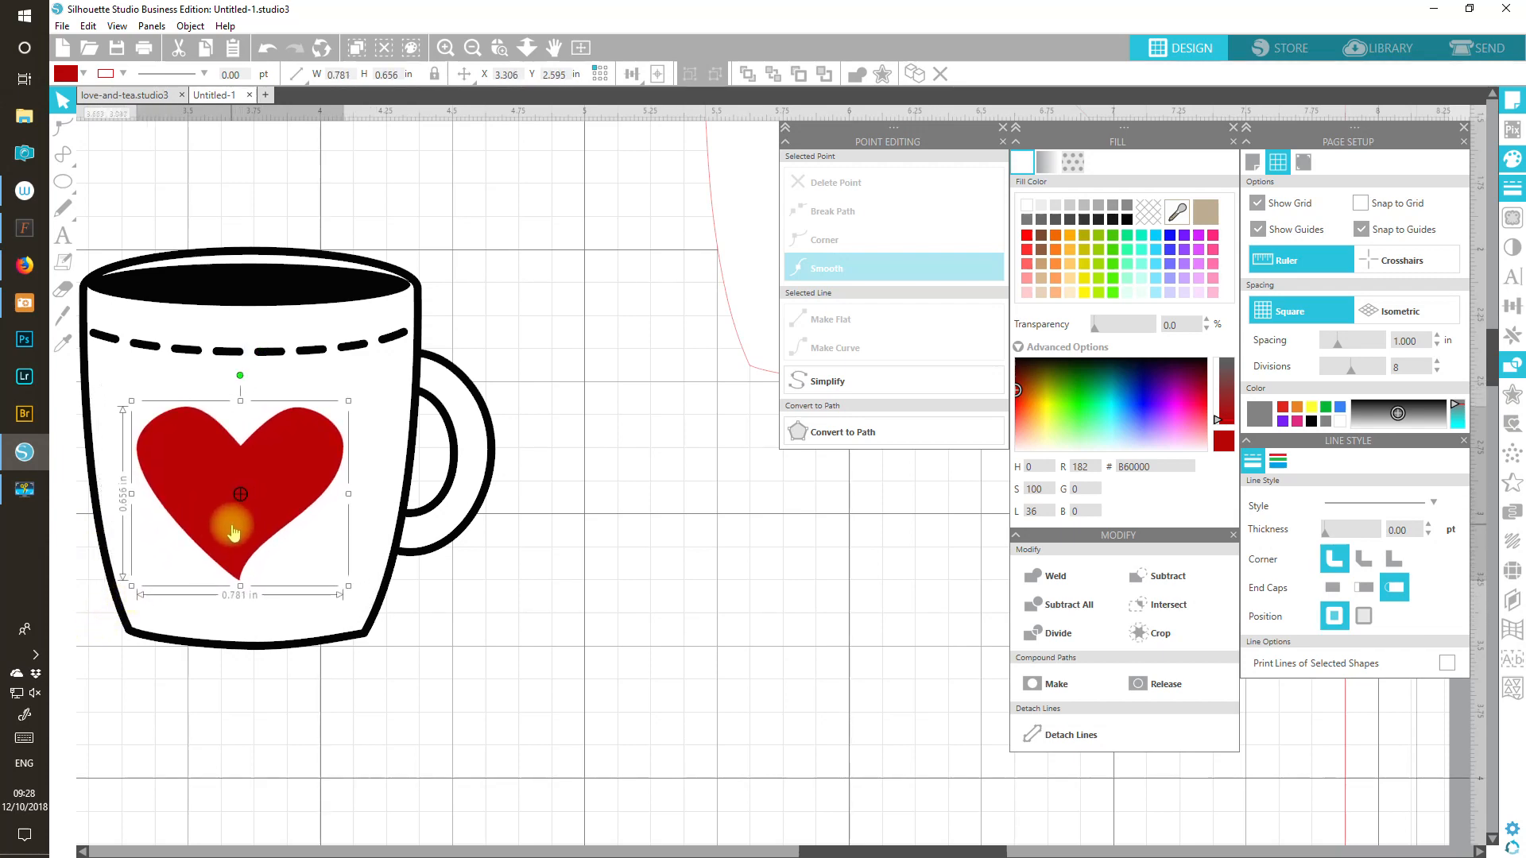
# Step: Reopen the heart for point editing, make its lobes and outer sides slightly fuller, and finish point editing
pyautogui.doubleClick(218, 462)
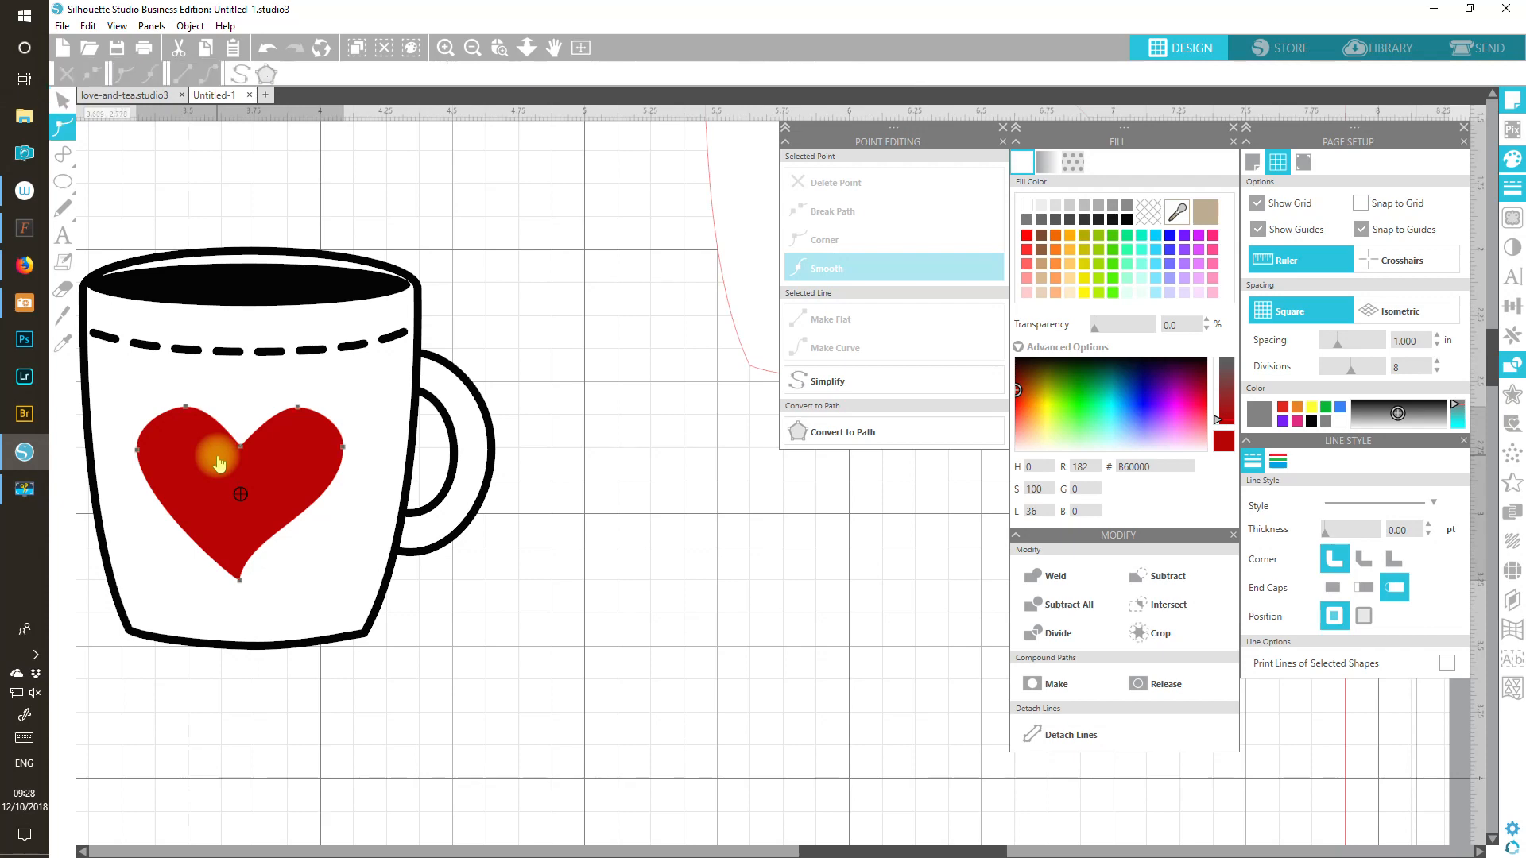
pyautogui.click(138, 451)
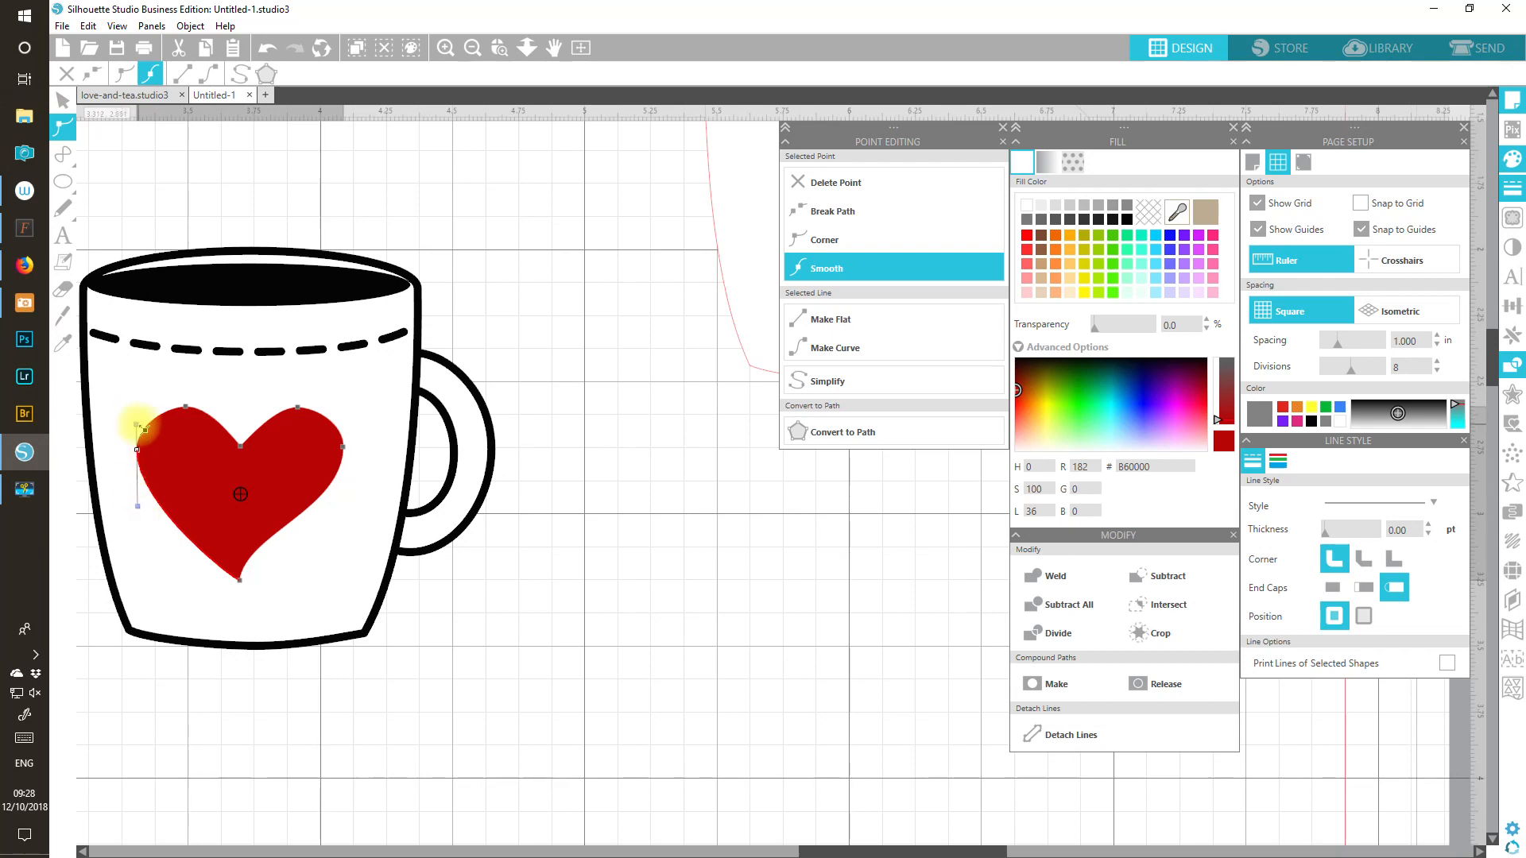
pyautogui.moveTo(143, 424); pyautogui.dragTo(137, 418)
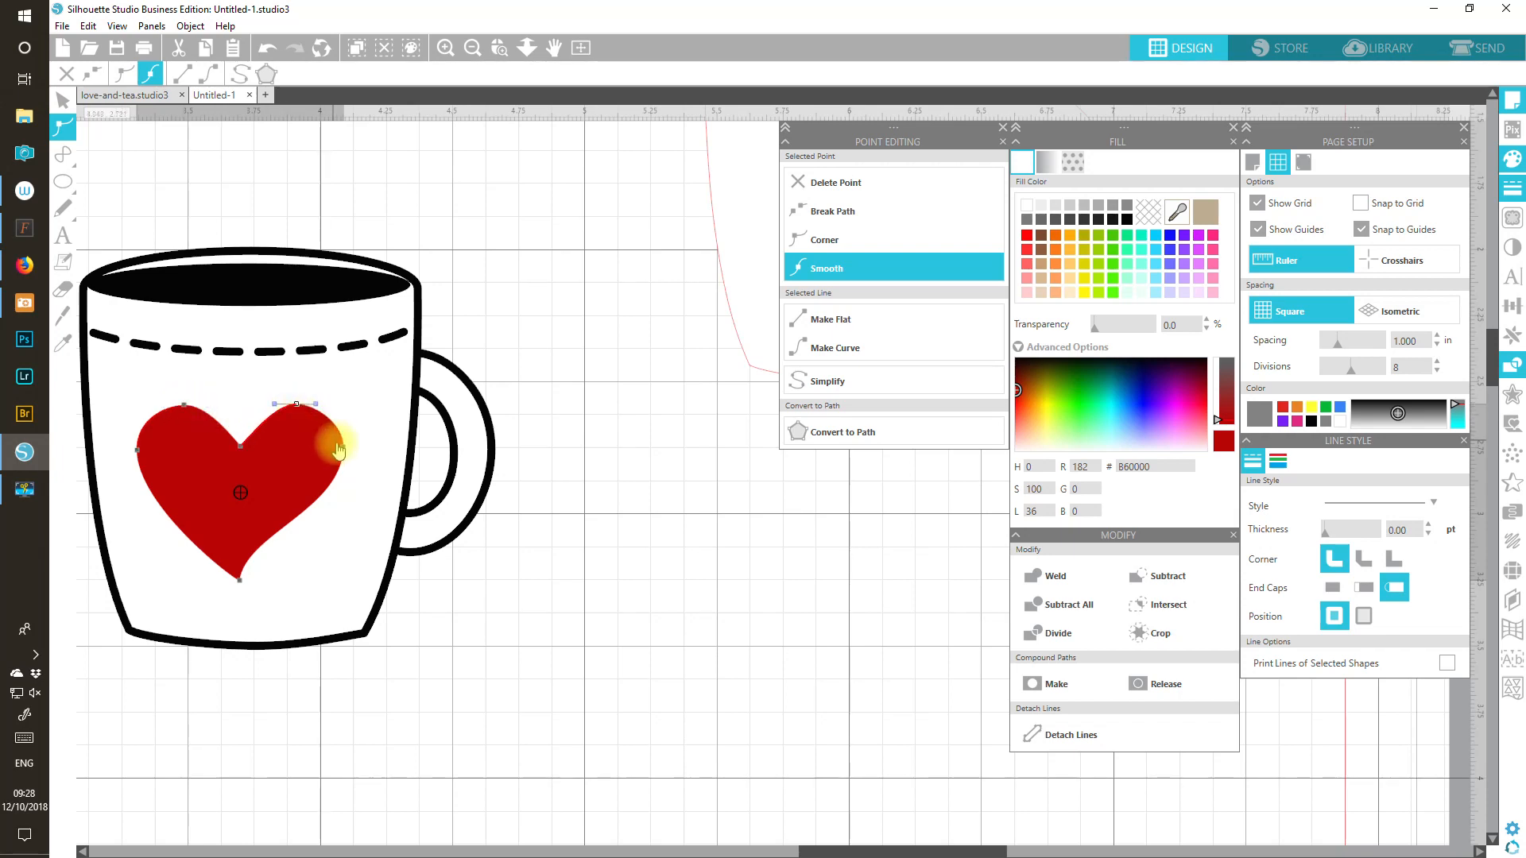
pyautogui.click(349, 450)
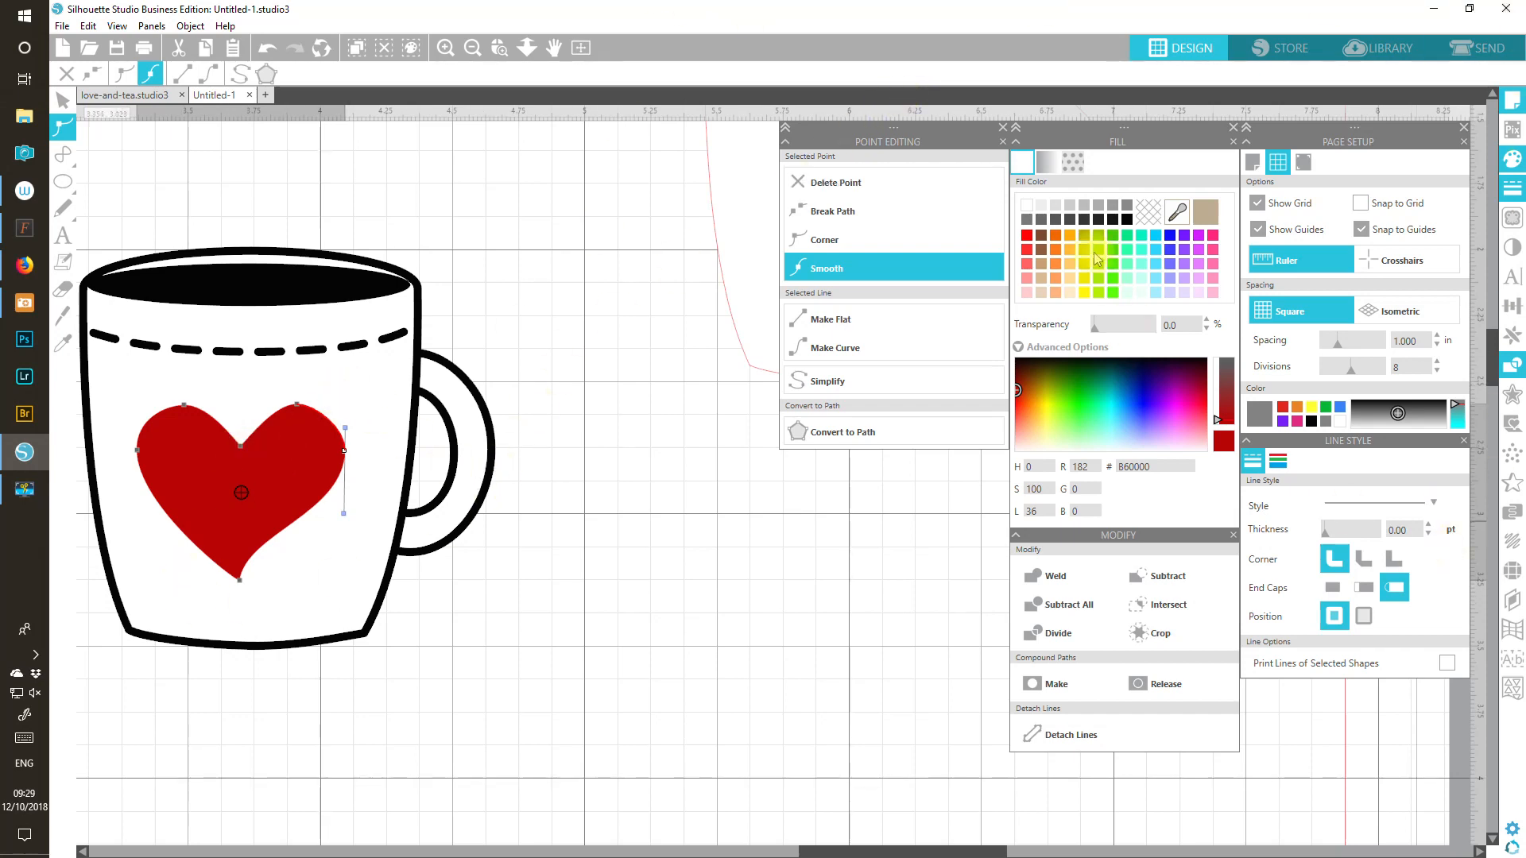
pyautogui.click(1004, 127)
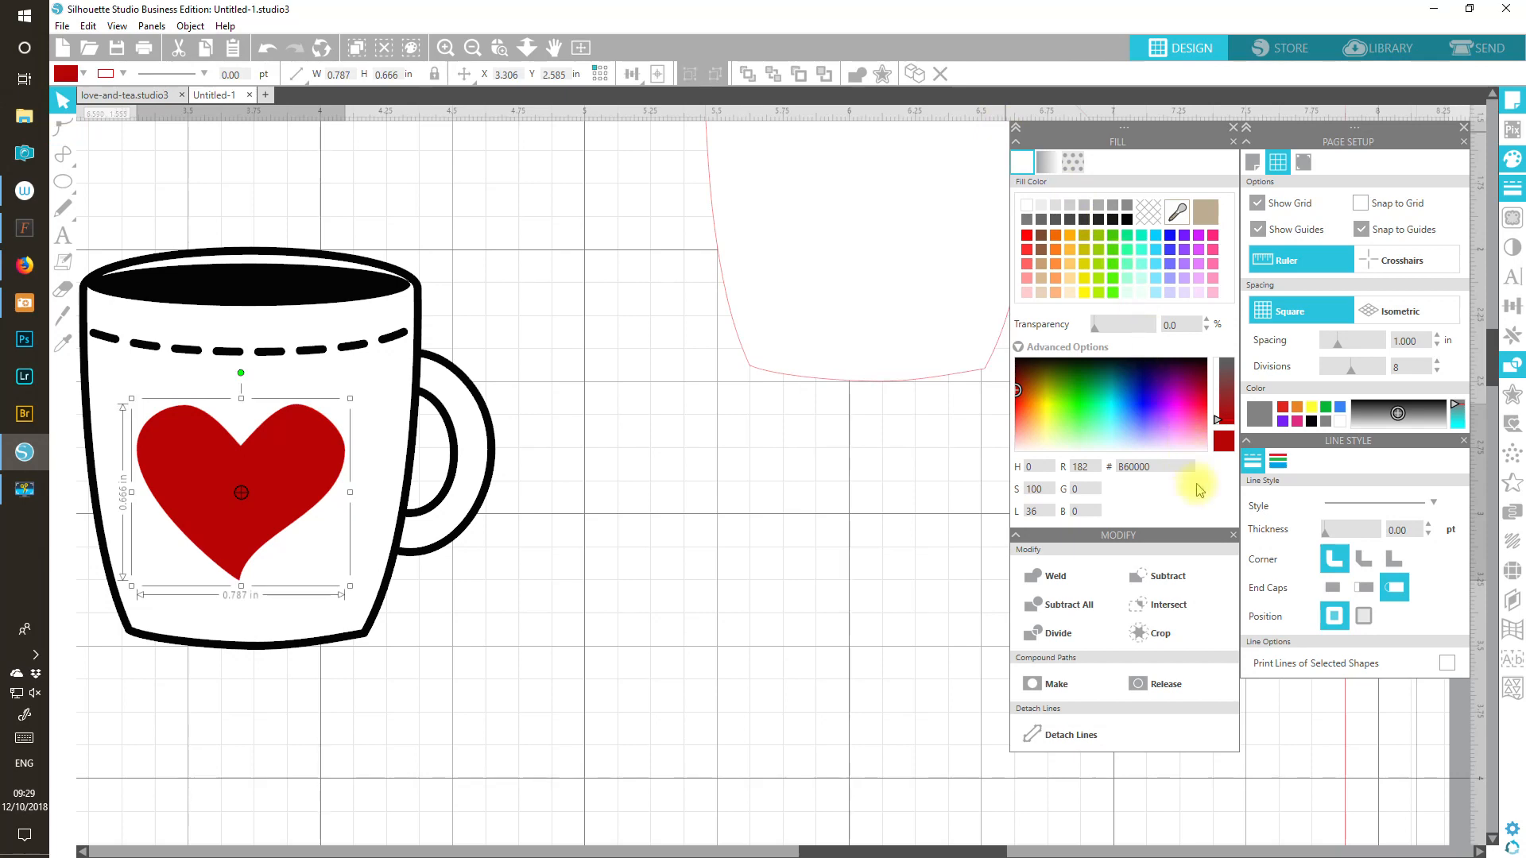
# Step: Narrow the heart to about 0.598 in wide, centre it on the mug's front and tilt it slightly clockwise
pyautogui.click(1233, 535)
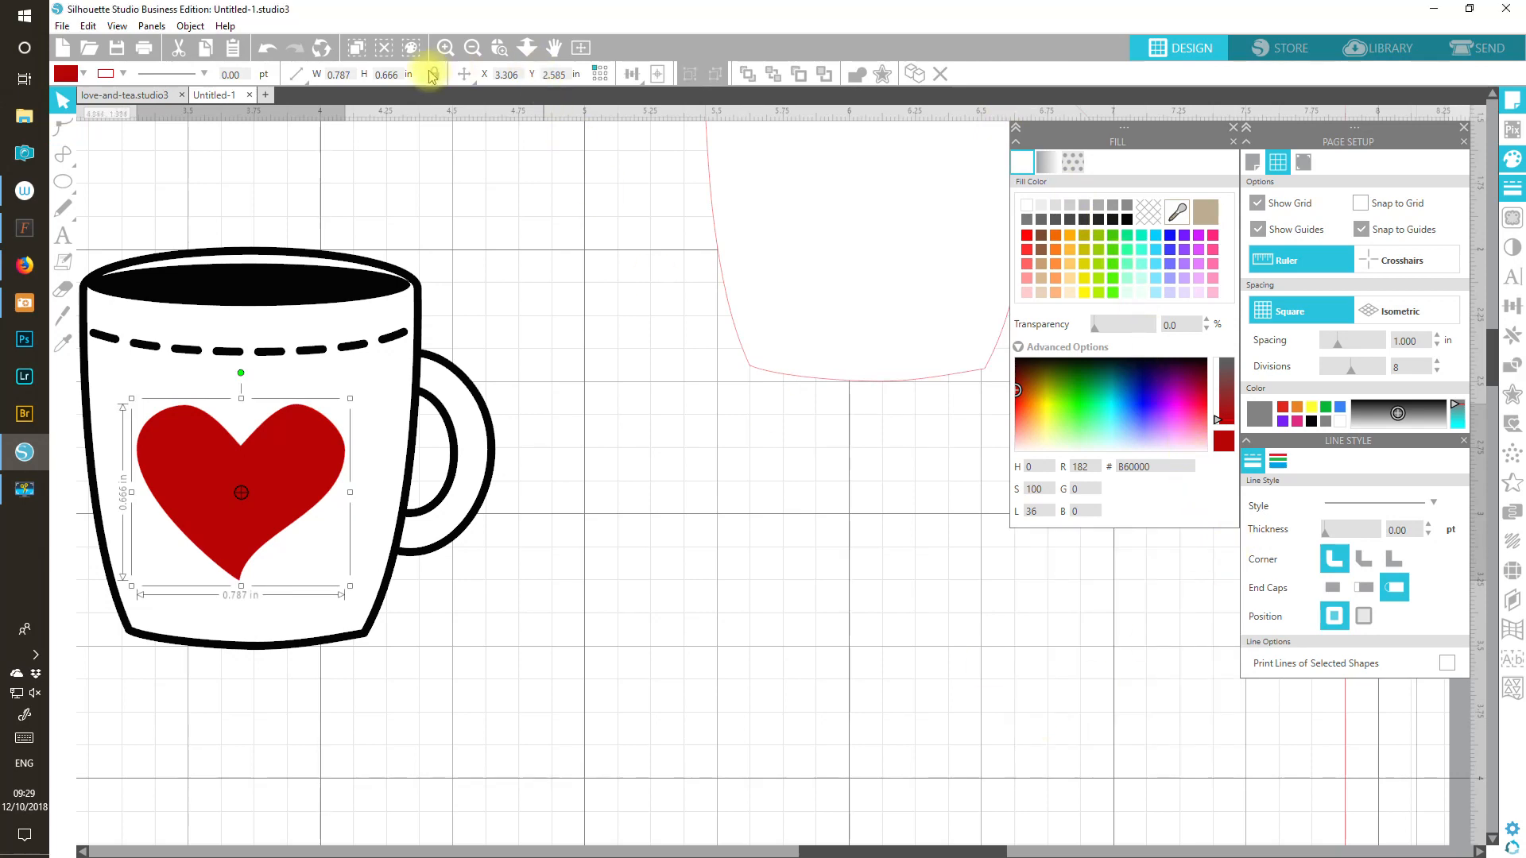
pyautogui.click(472, 49)
pyautogui.click(475, 52)
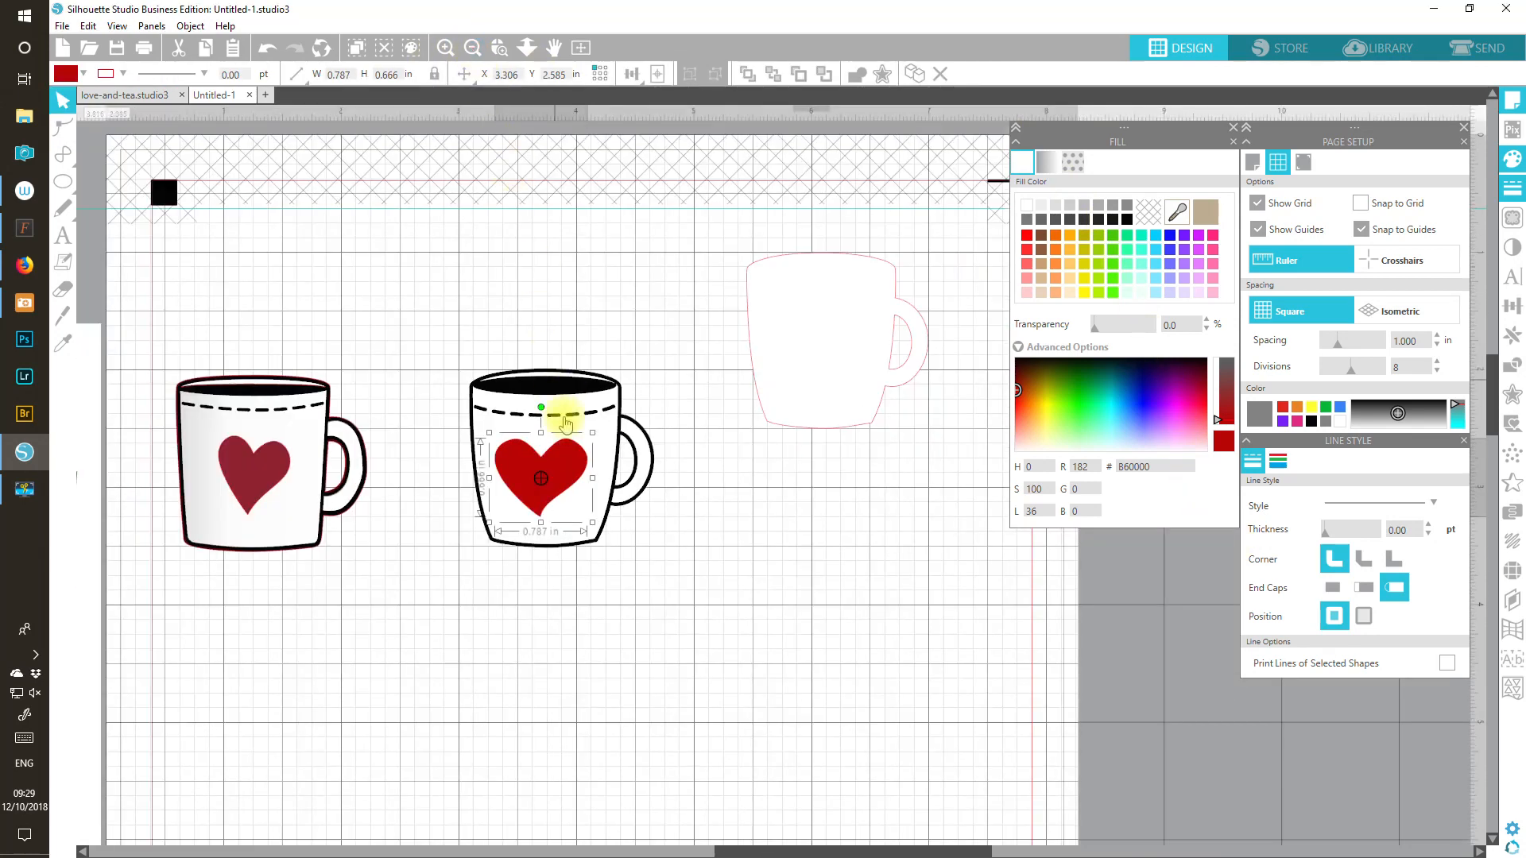
pyautogui.moveTo(578, 467); pyautogui.dragTo(583, 463)
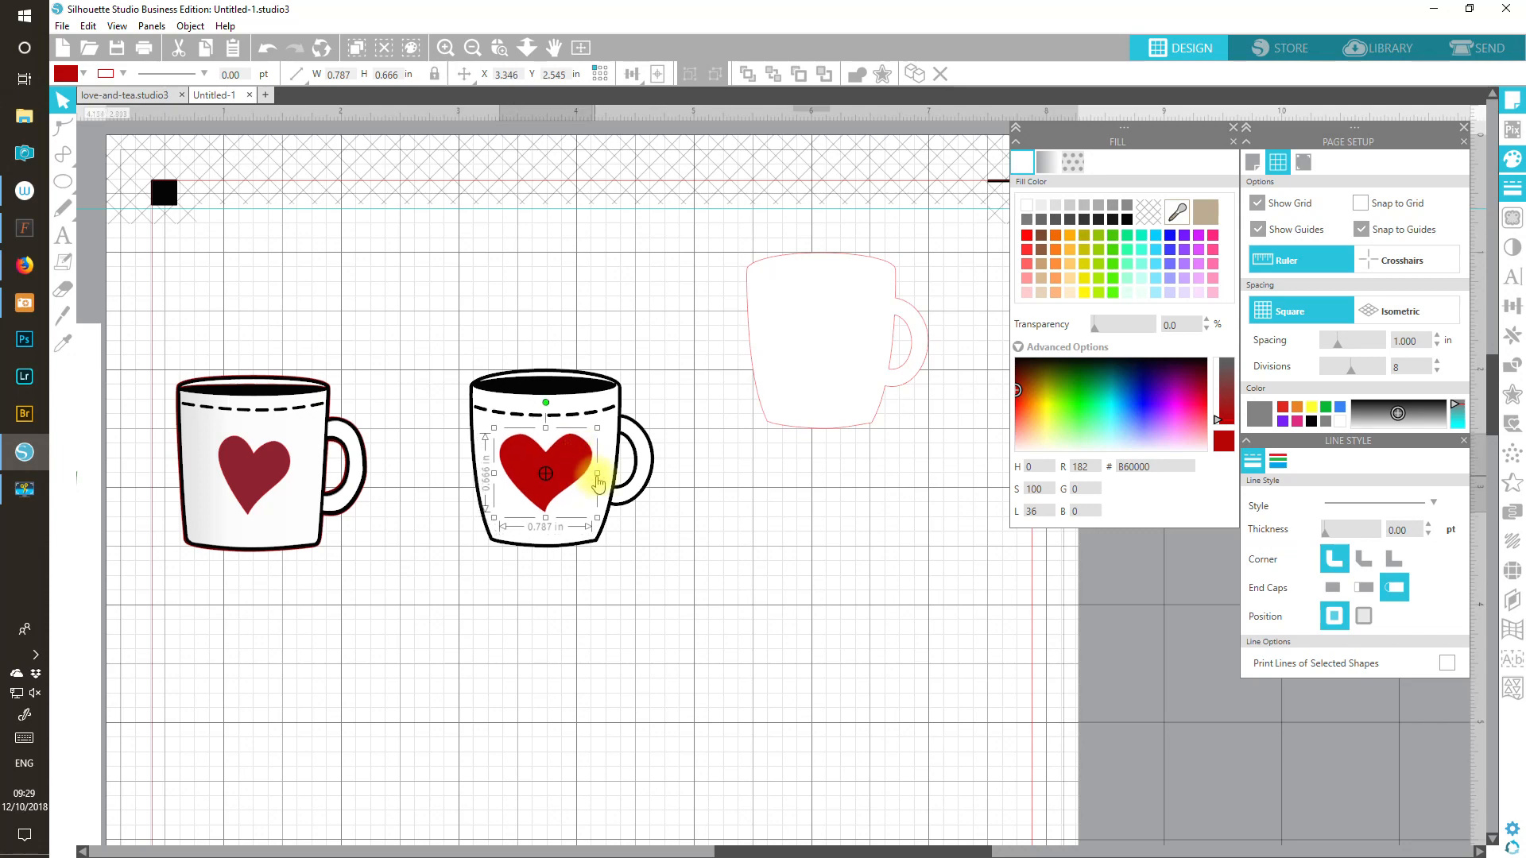
pyautogui.moveTo(596, 473); pyautogui.dragTo(582, 485)
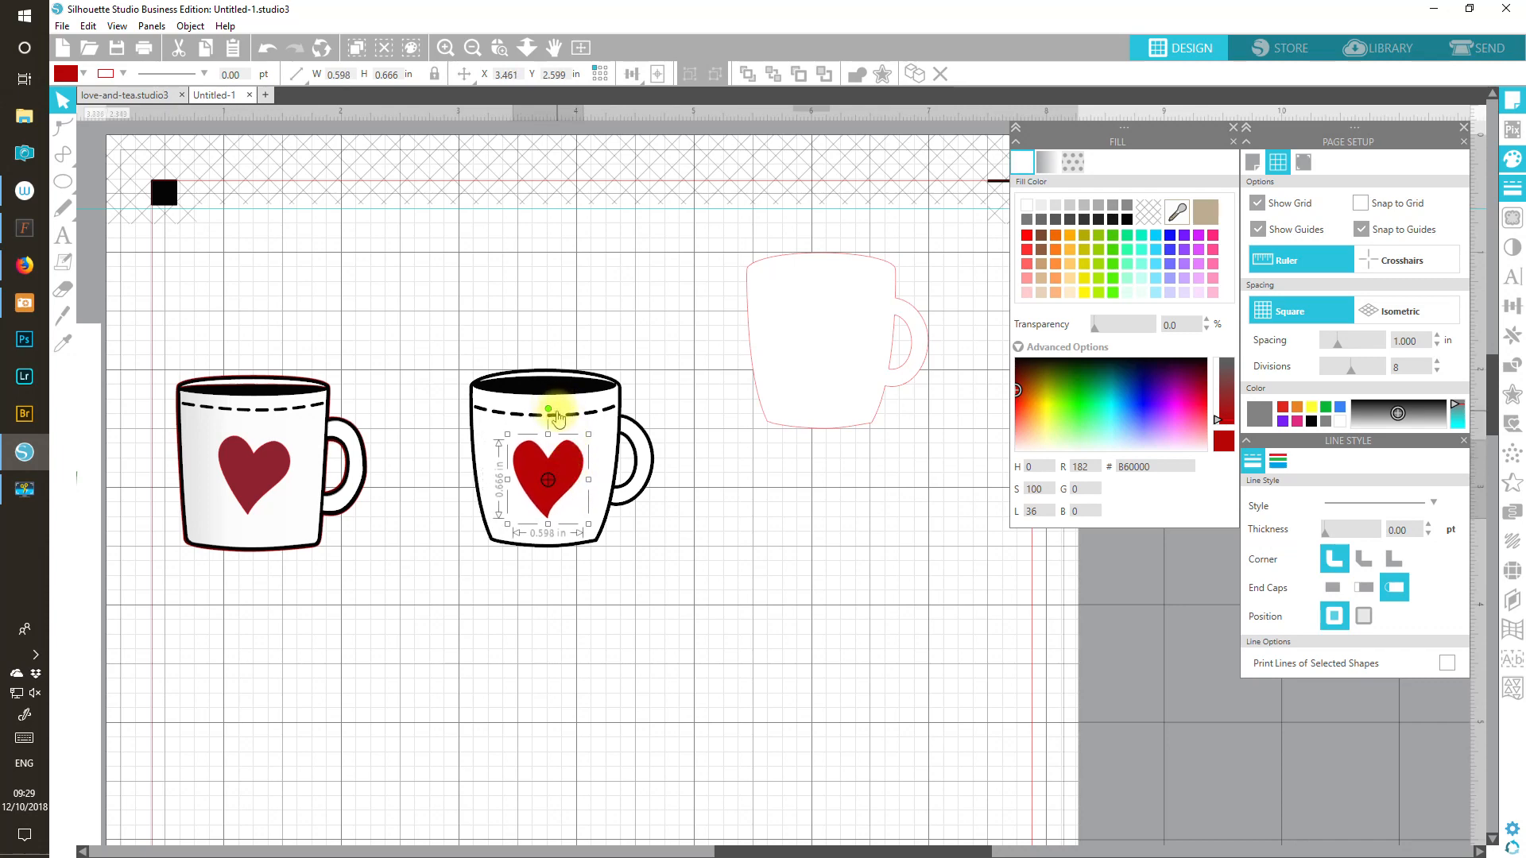
pyautogui.moveTo(550, 408); pyautogui.dragTo(572, 447)
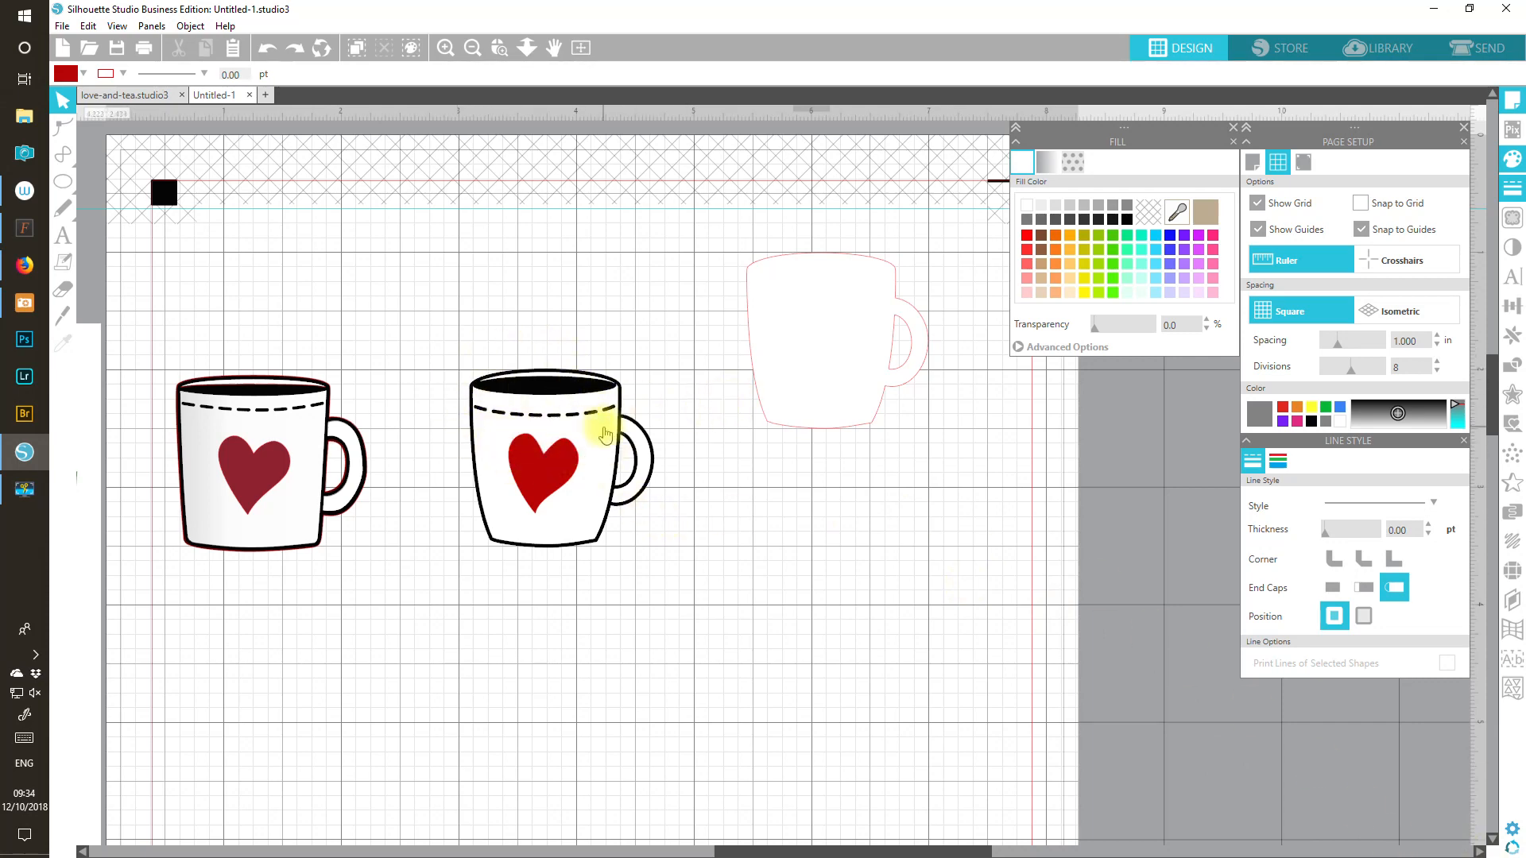
# Step: Open the heart's line colour options and place a copy of the heart above the reference mug
pyautogui.click(543, 470)
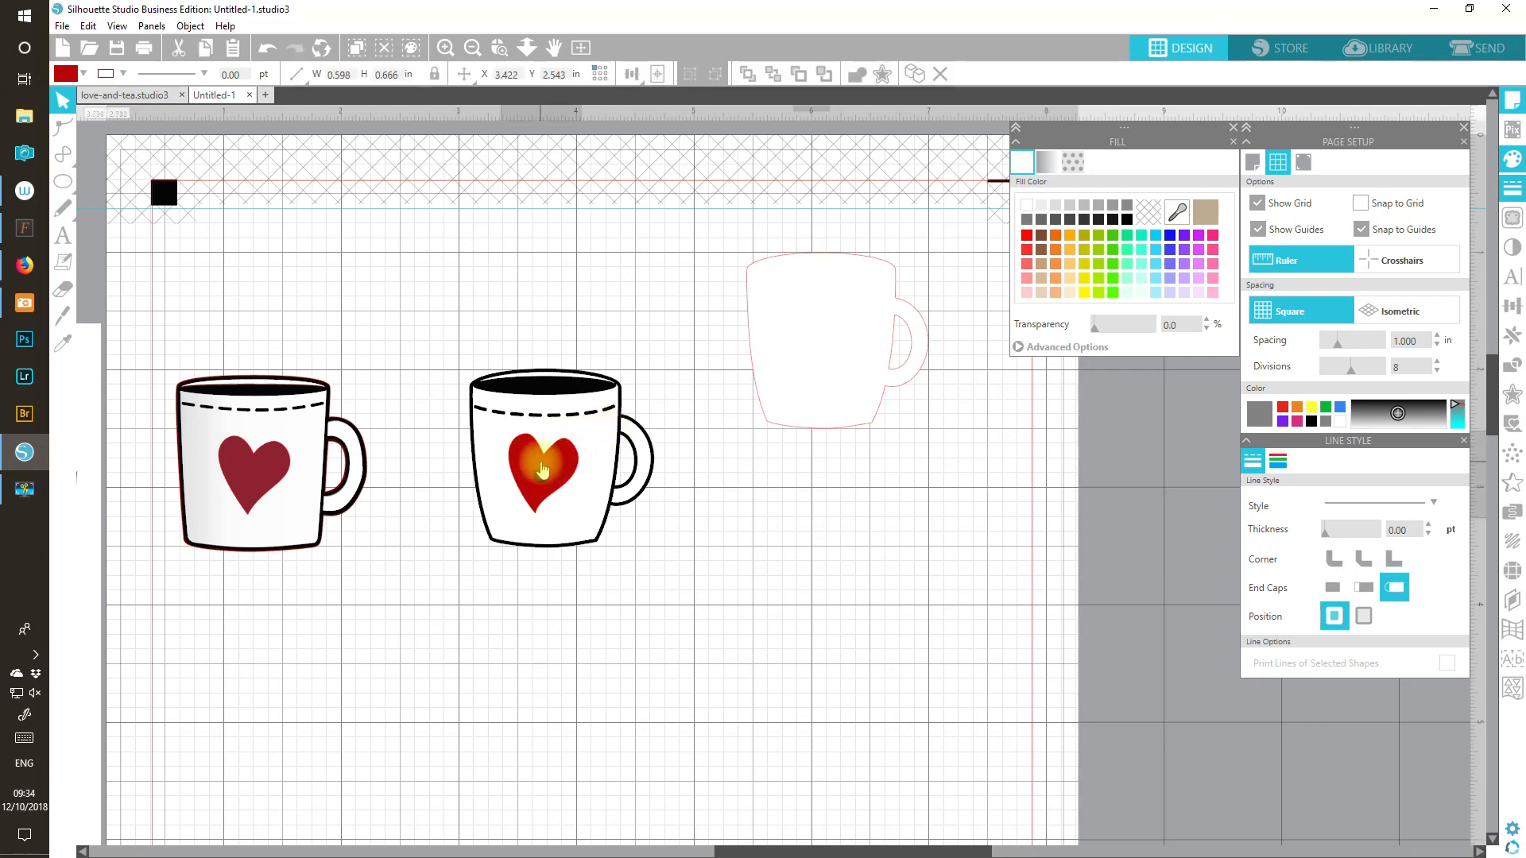
pyautogui.click(1278, 462)
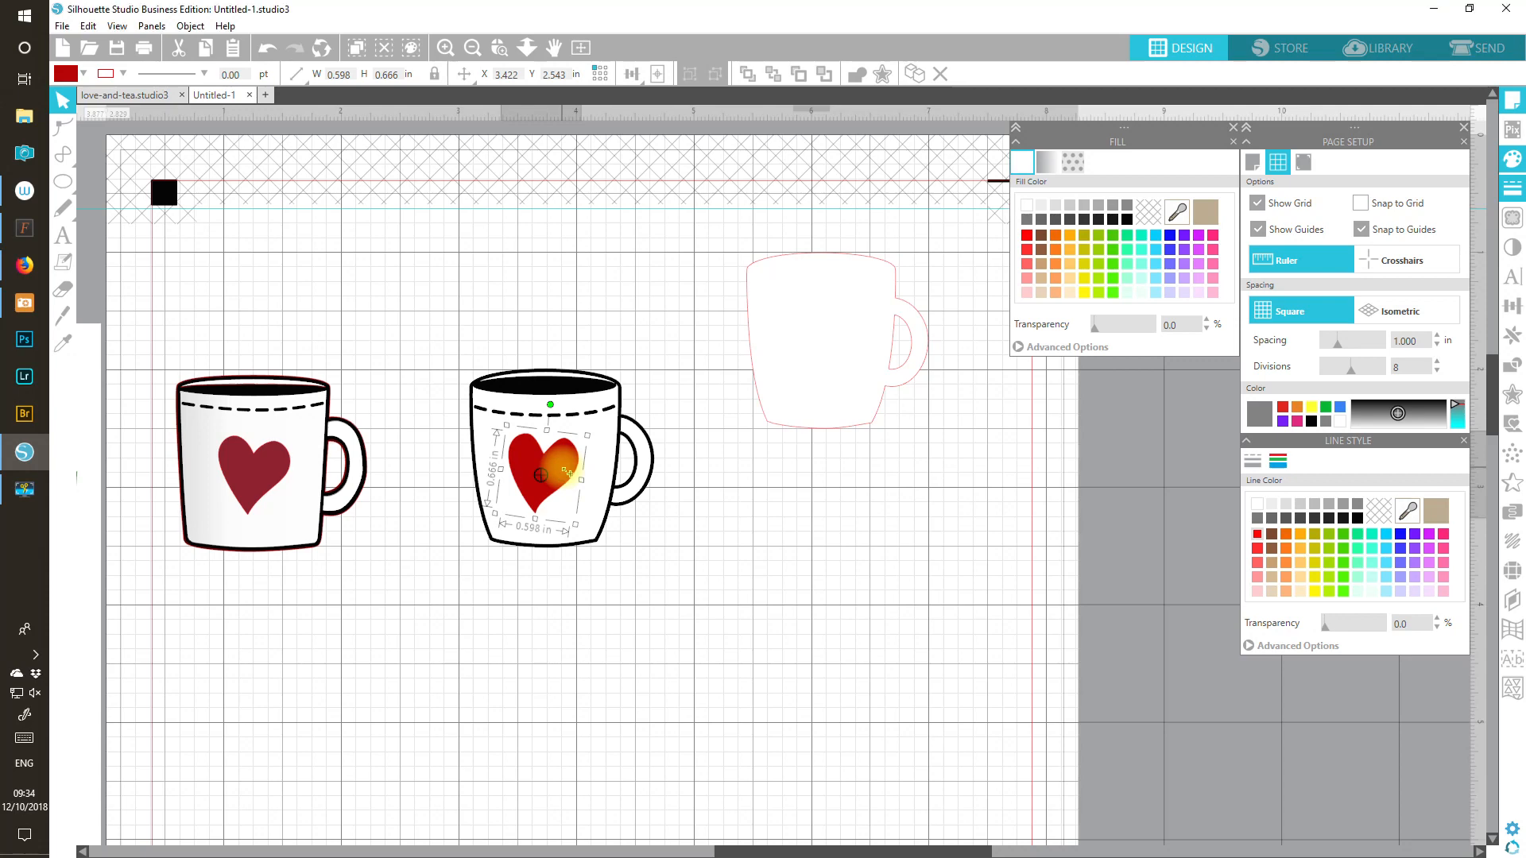
pyautogui.moveTo(567, 473); pyautogui.dragTo(244, 282)
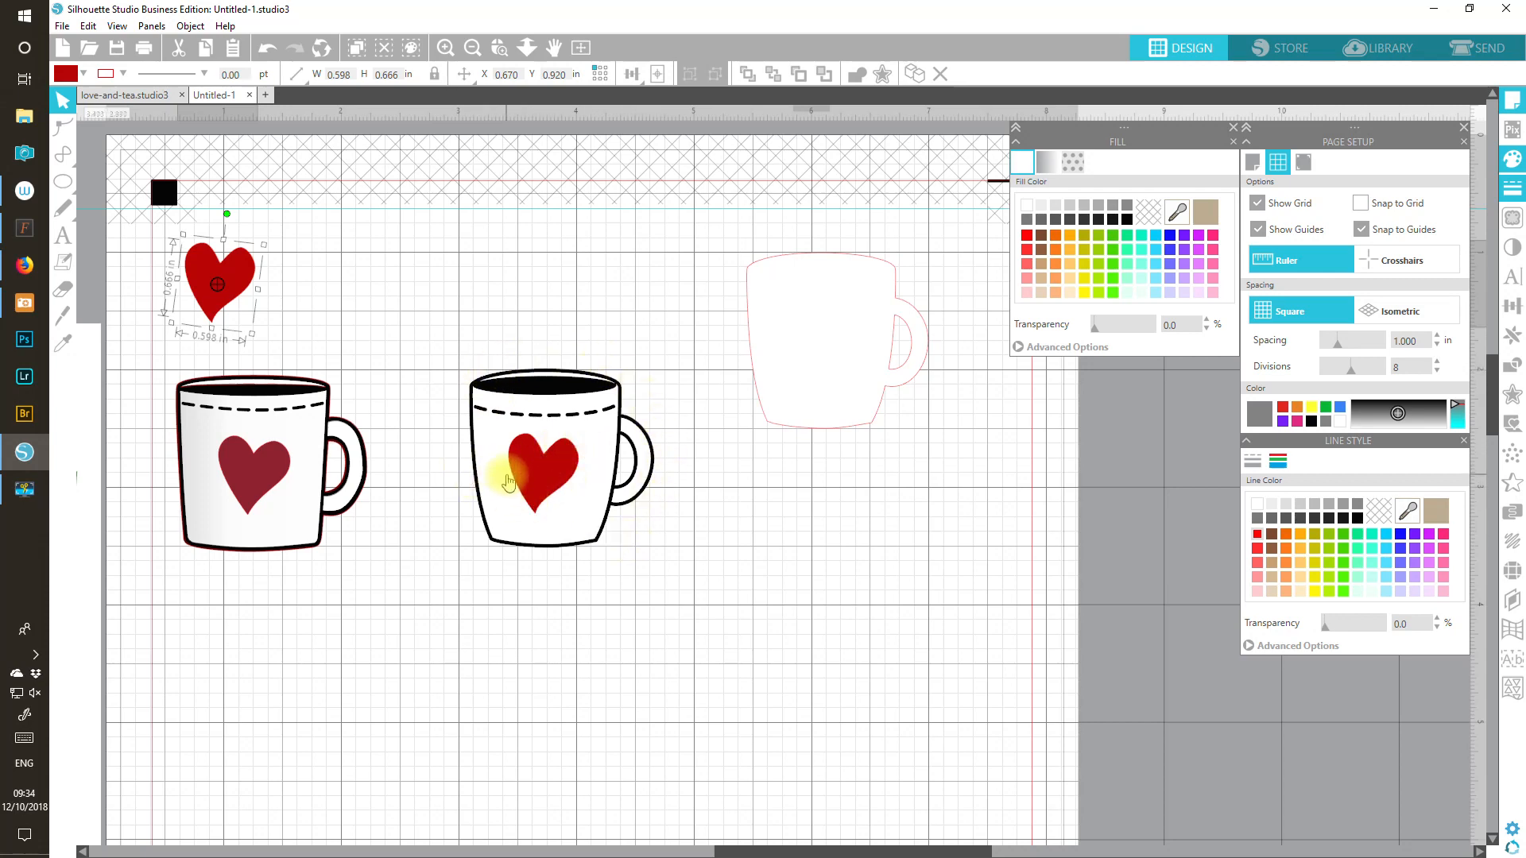
# Step: Group all parts of the drawn mug, including its heart, and shift the group slightly to the right
pyautogui.click(554, 475)
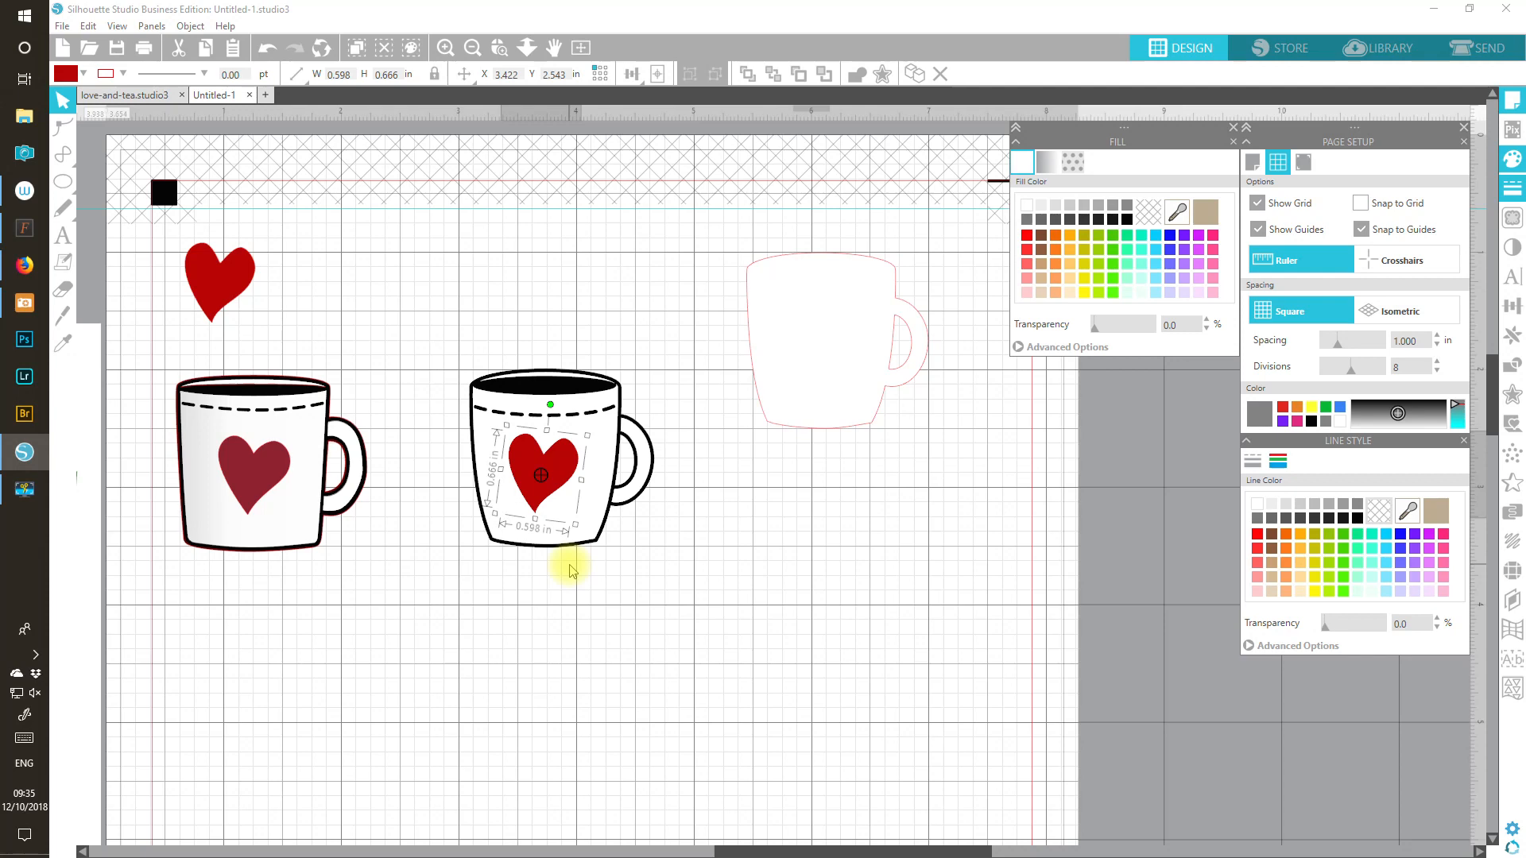
pyautogui.moveTo(466, 358); pyautogui.dragTo(671, 580)
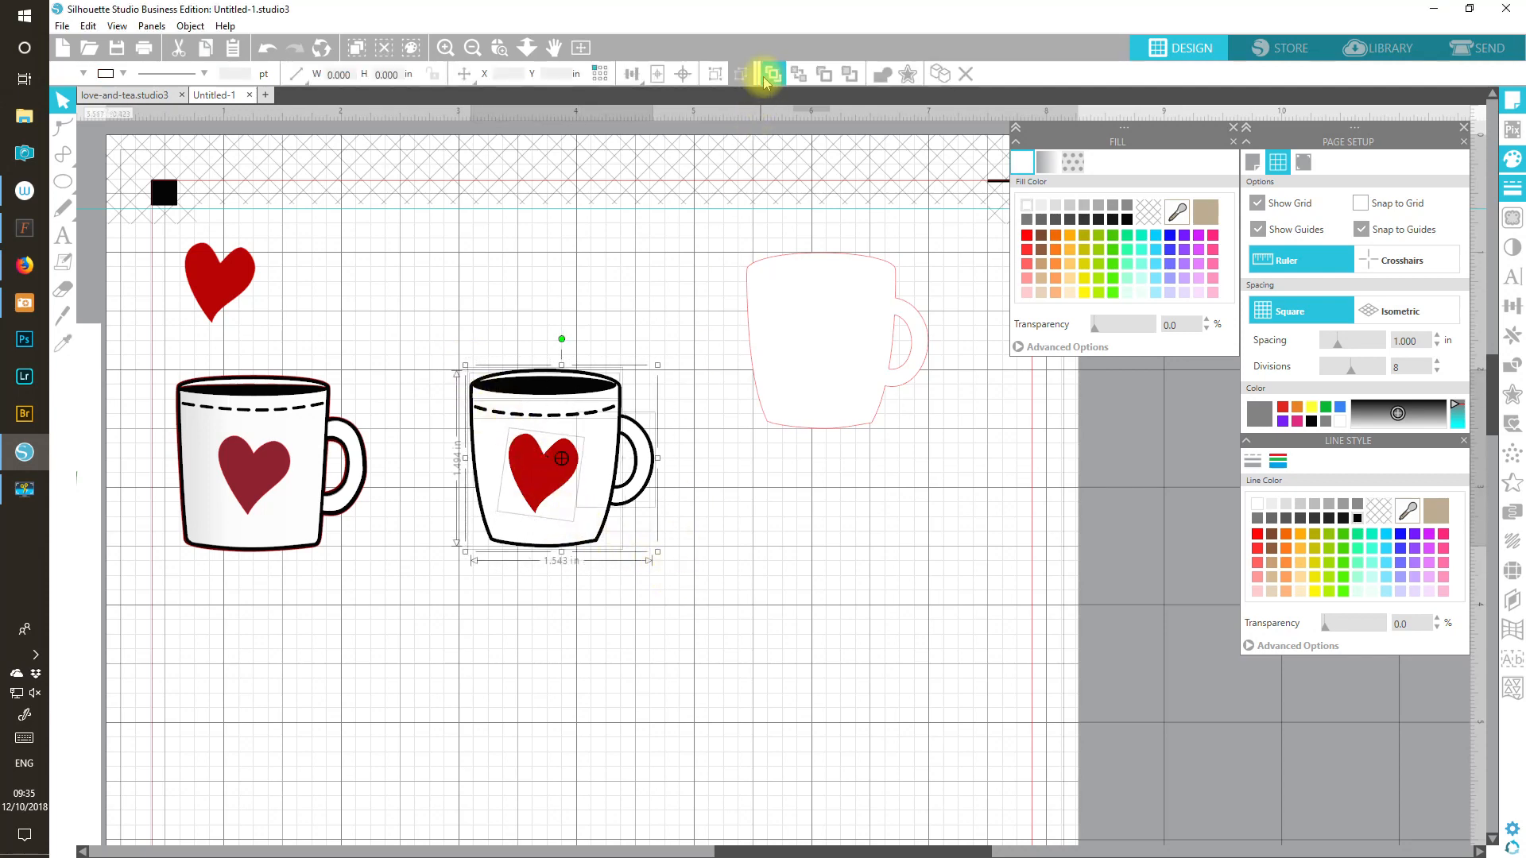
pyautogui.click(725, 77)
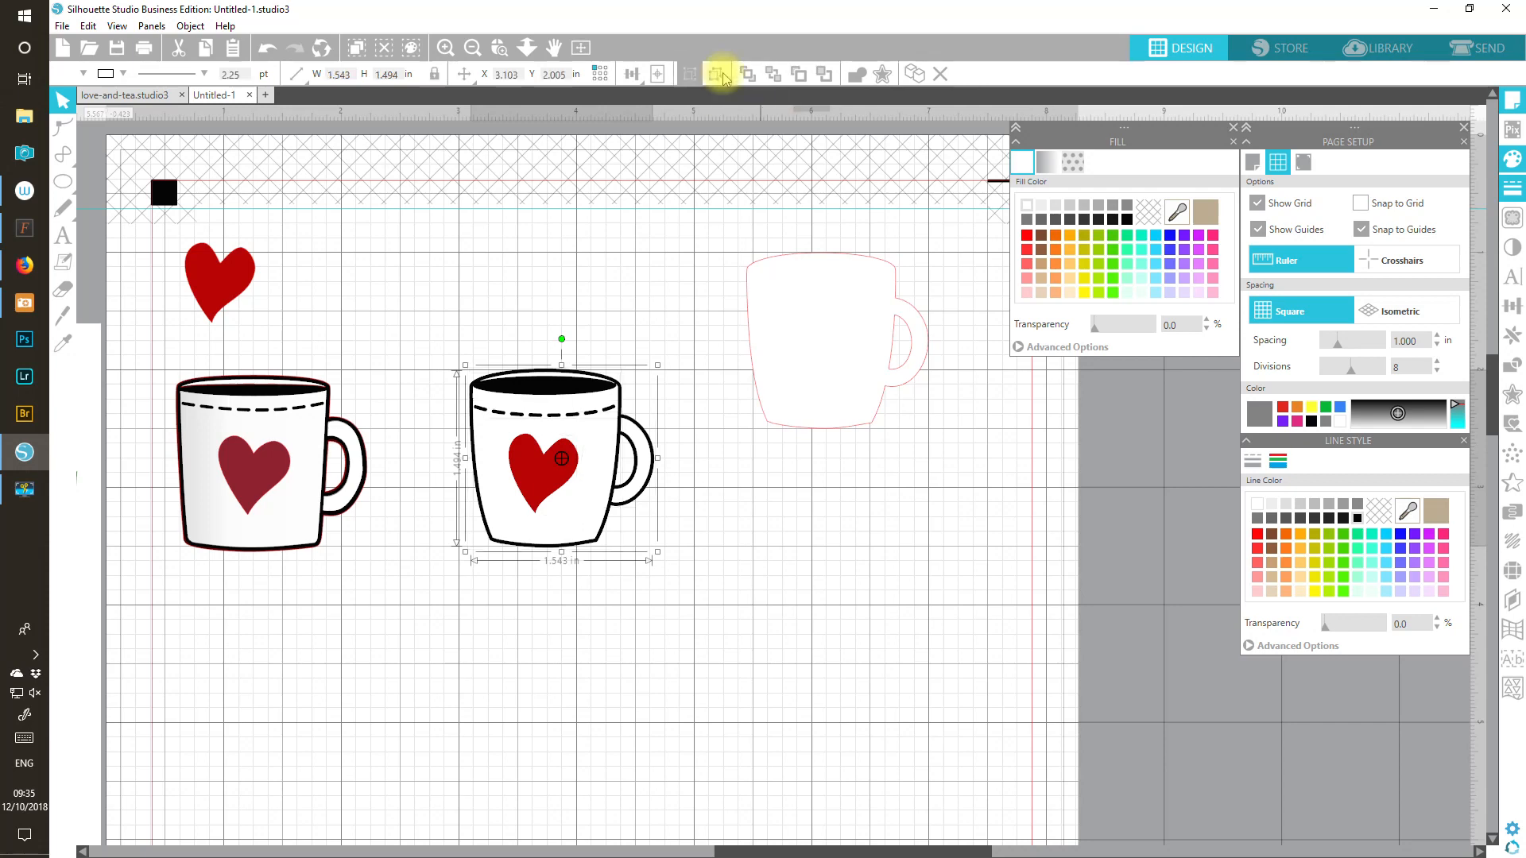
pyautogui.moveTo(538, 391); pyautogui.dragTo(542, 407)
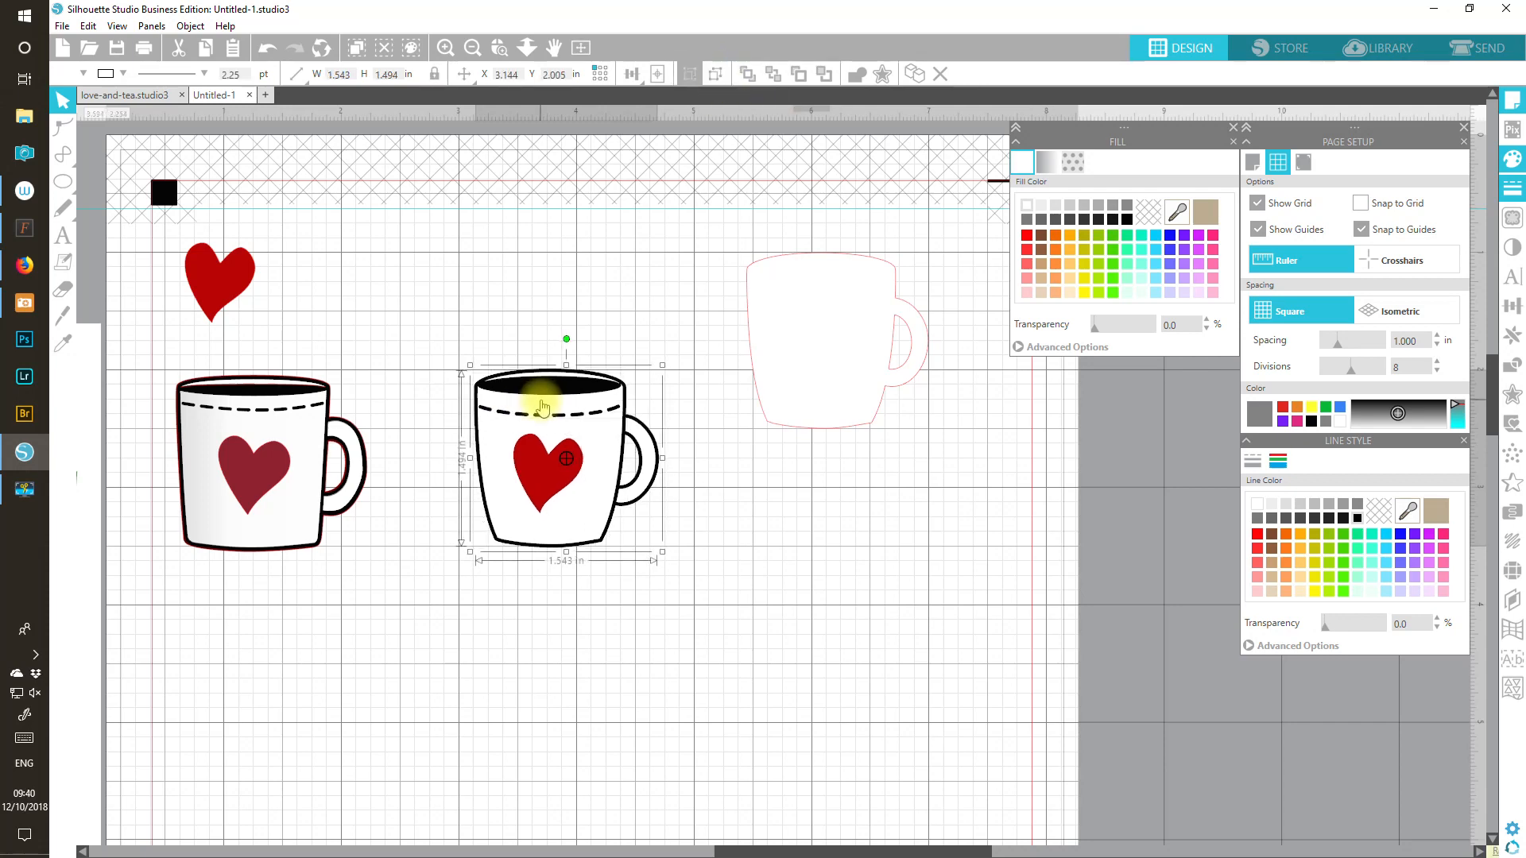
# Step: Move the plain mug silhouette over the grouped mug and fill it with pale cream at 48% transparency
pyautogui.moveTo(807, 309); pyautogui.dragTo(716, 370)
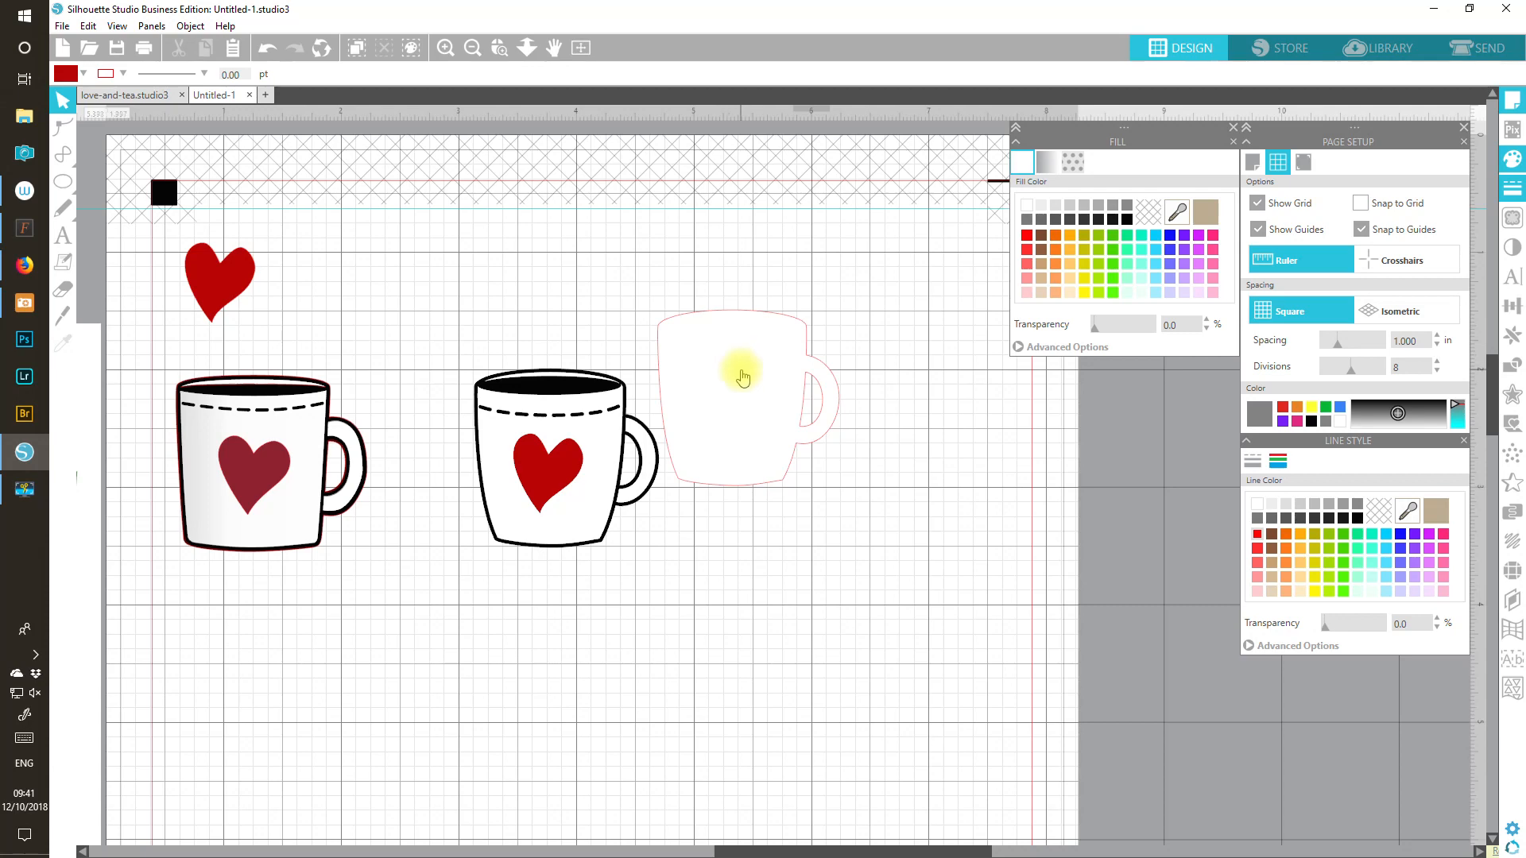
pyautogui.moveTo(726, 399); pyautogui.dragTo(741, 425)
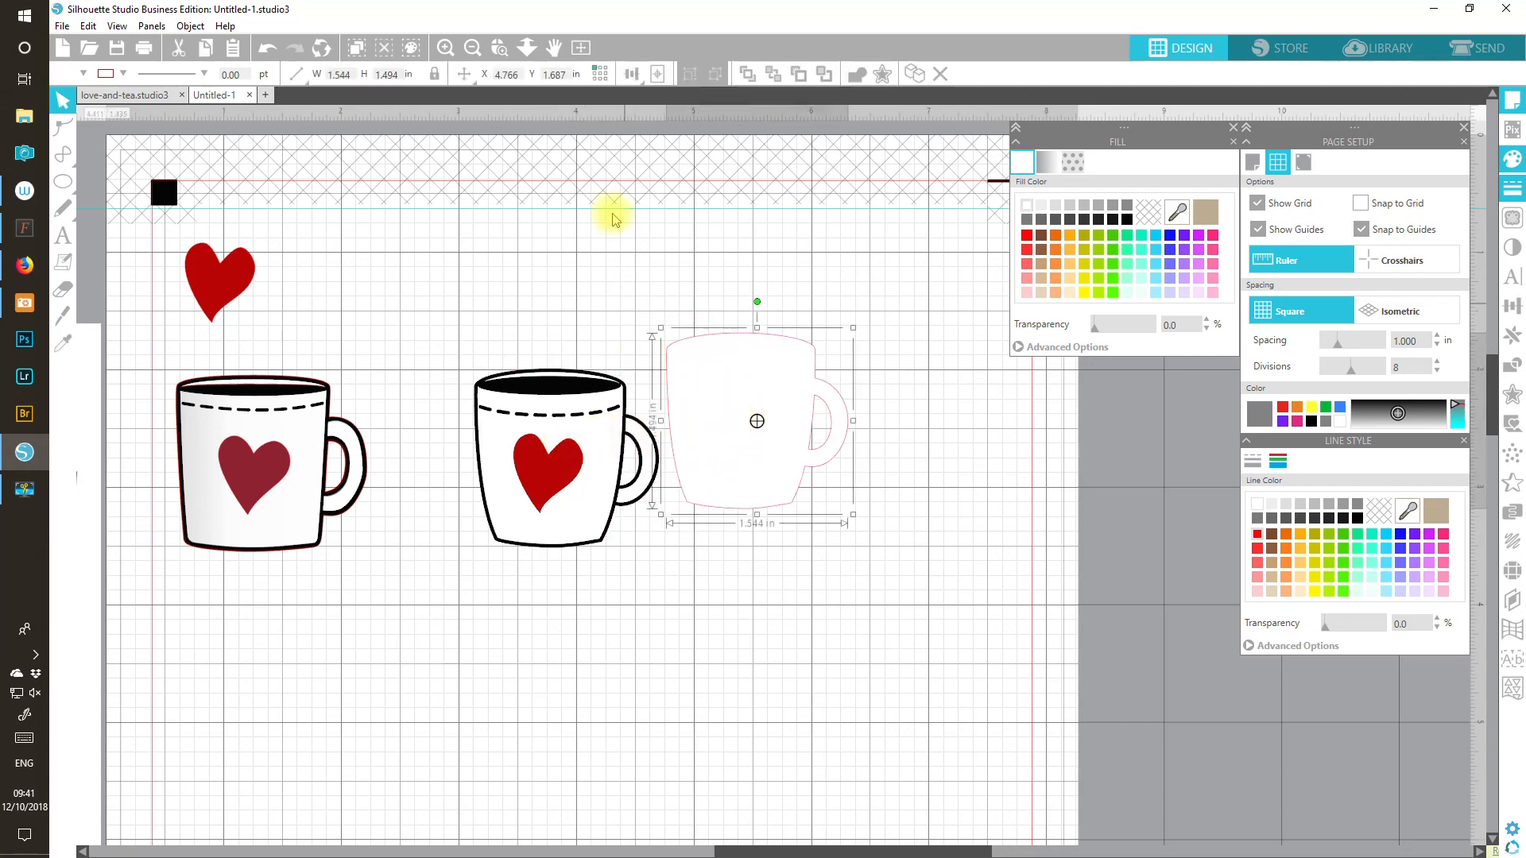
pyautogui.moveTo(749, 343); pyautogui.dragTo(558, 380)
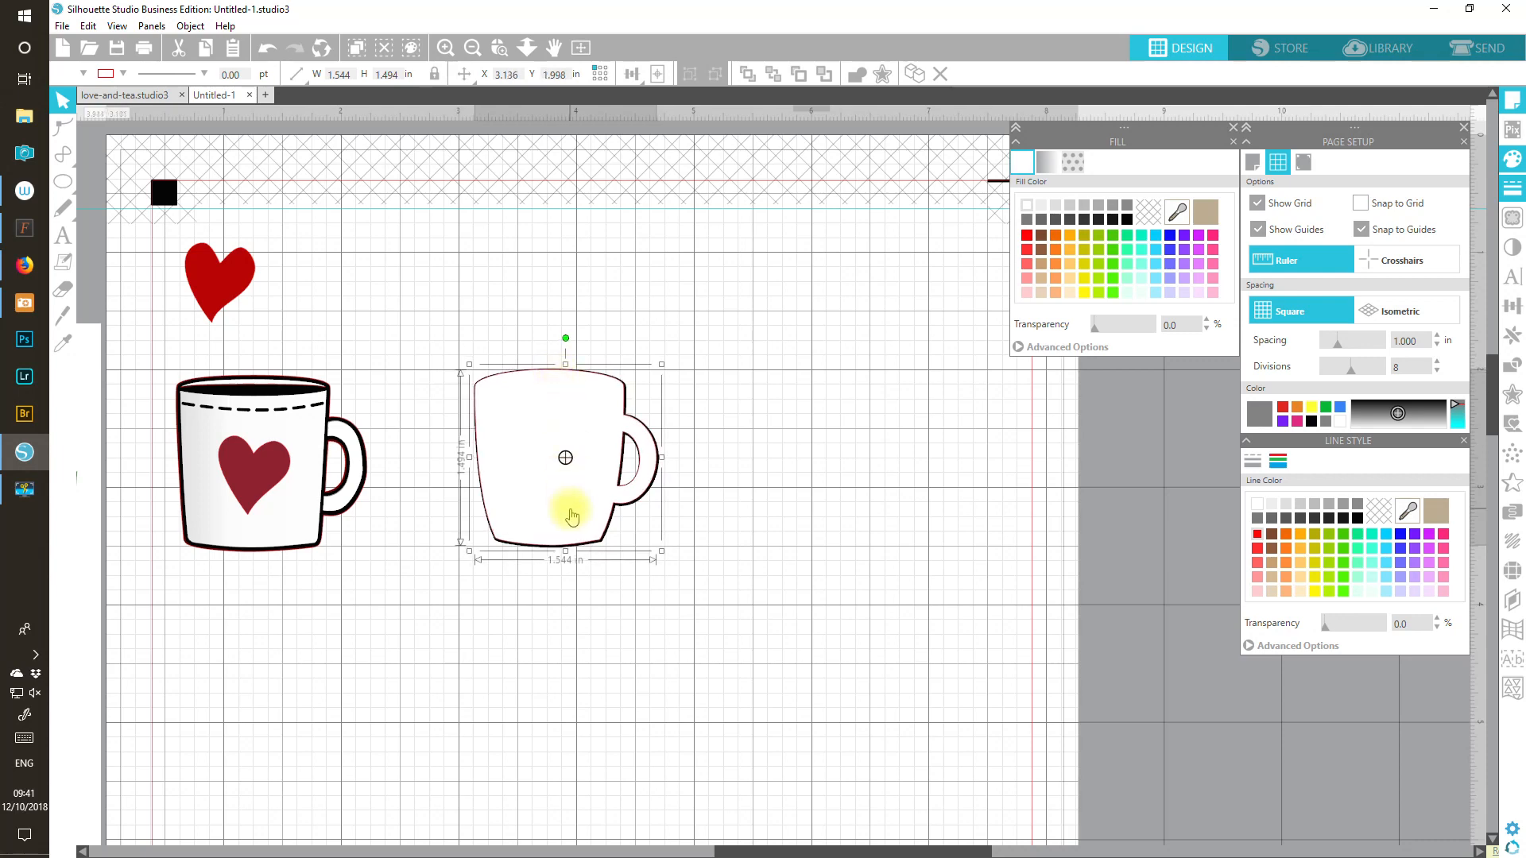
pyautogui.click(1068, 293)
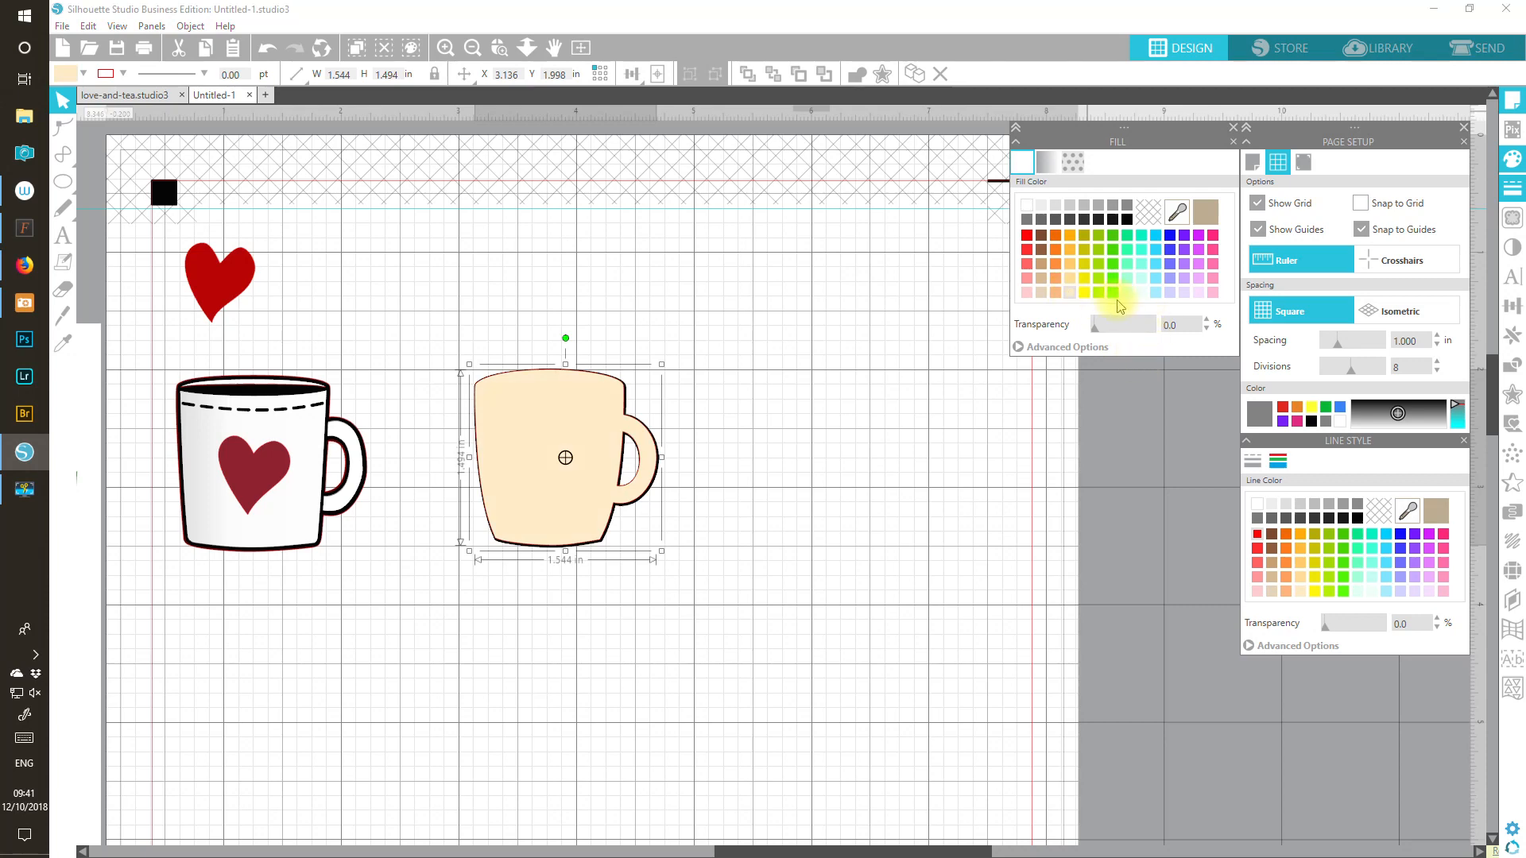
pyautogui.click(1125, 325)
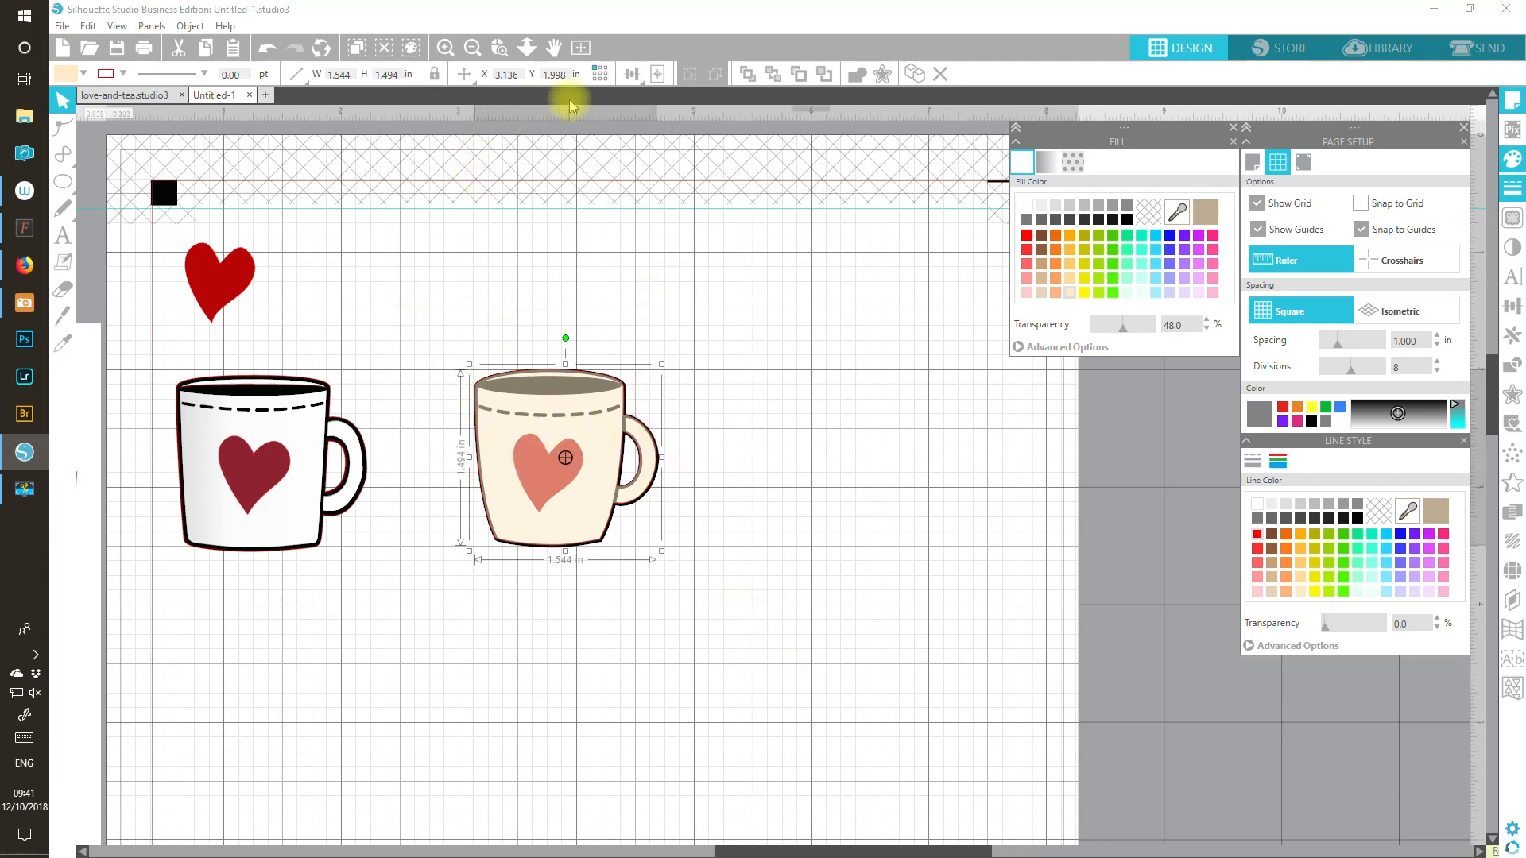
# Step: Select the cream silhouette together with the mug group and align their centres
pyautogui.click(499, 48)
pyautogui.moveTo(558, 493); pyautogui.dragTo(426, 289)
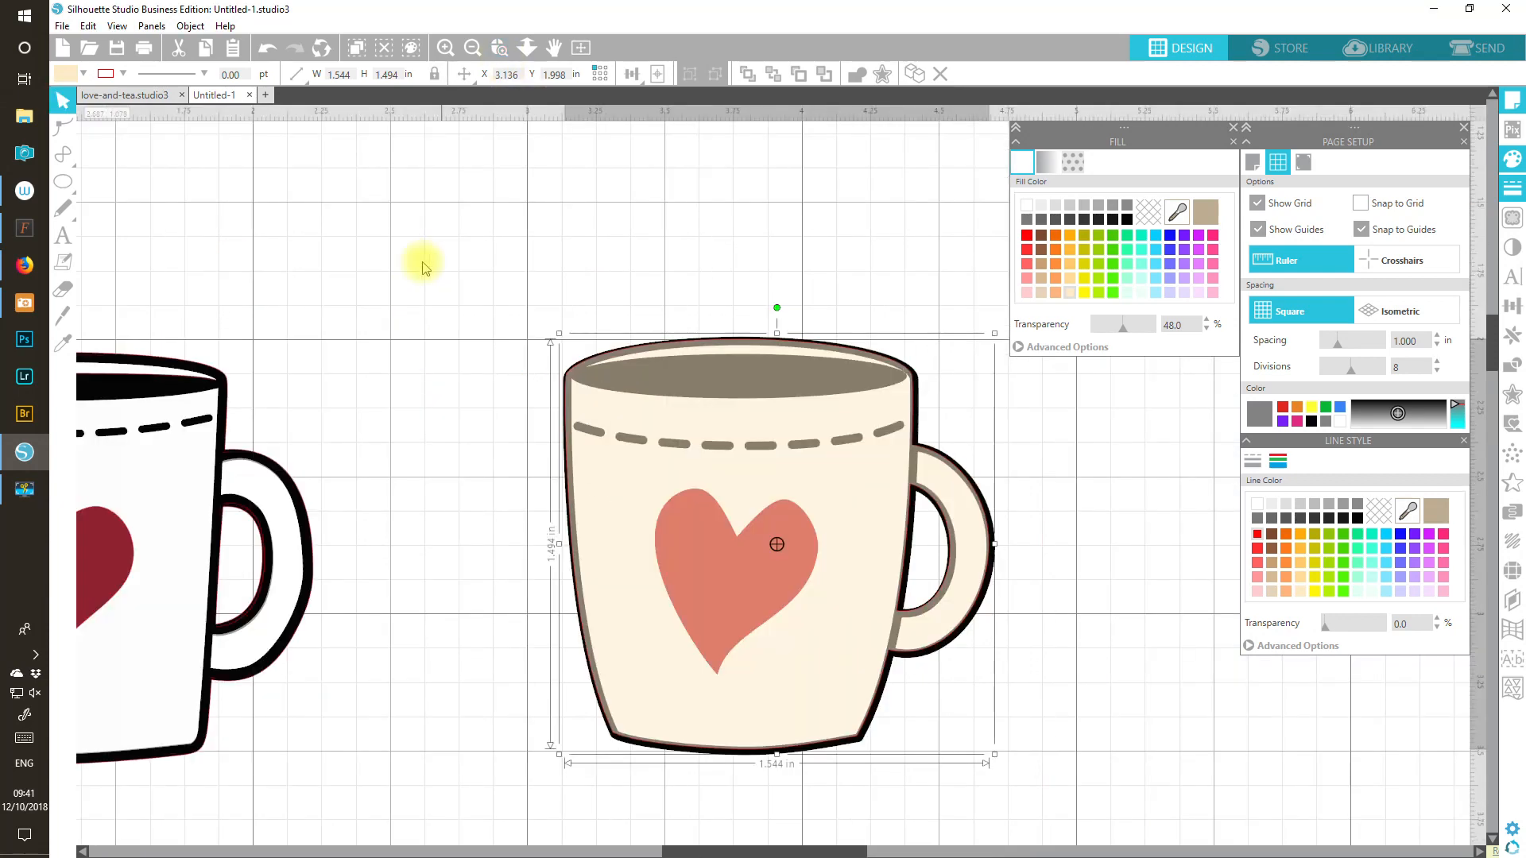
pyautogui.moveTo(799, 852); pyautogui.dragTo(840, 852)
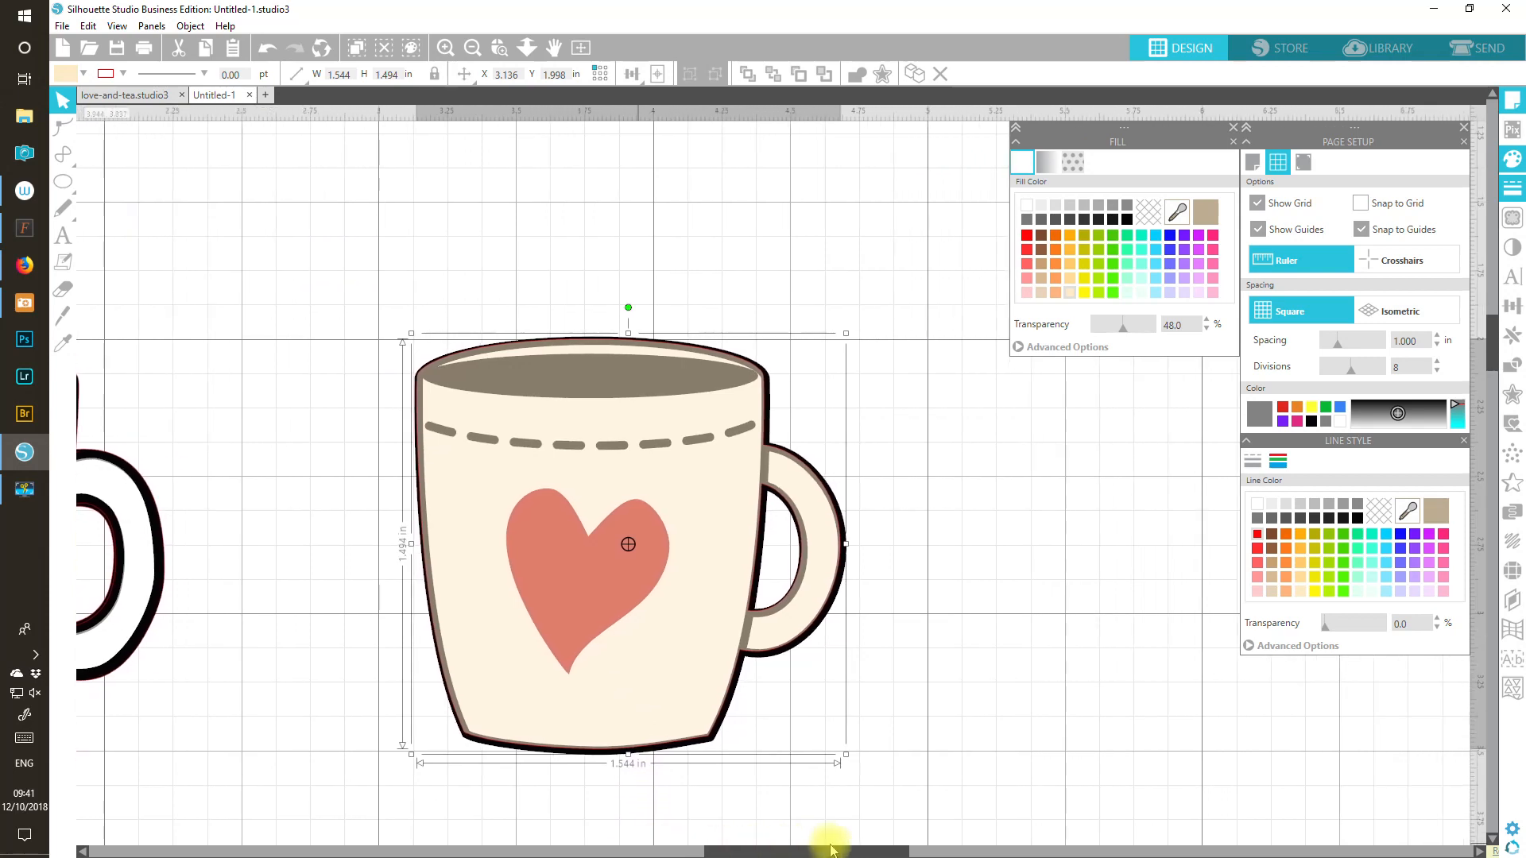
pyautogui.click(444, 49)
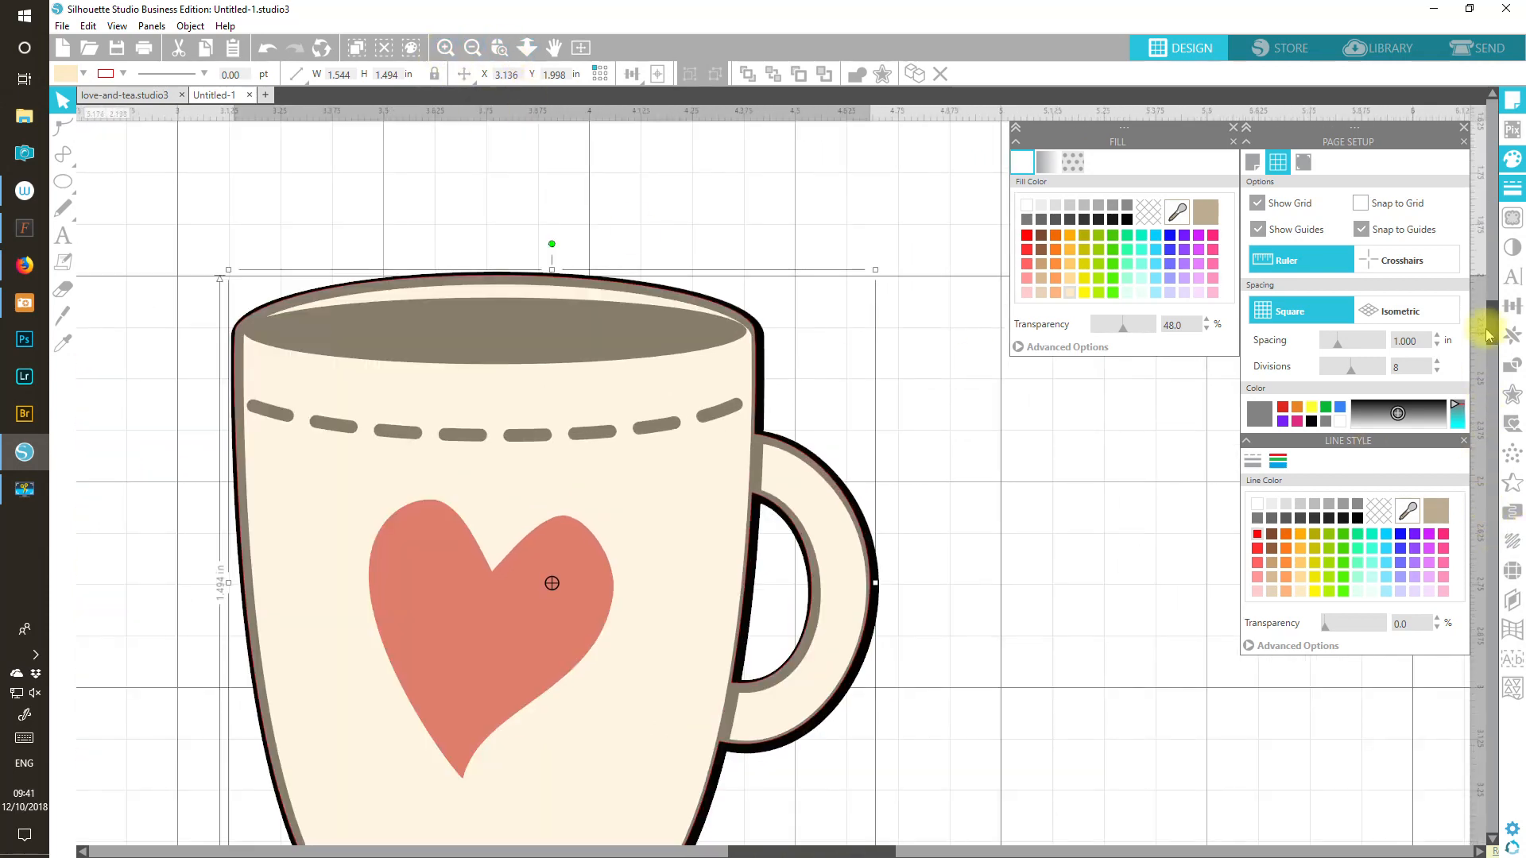
pyautogui.moveTo(1490, 325); pyautogui.dragTo(1494, 350)
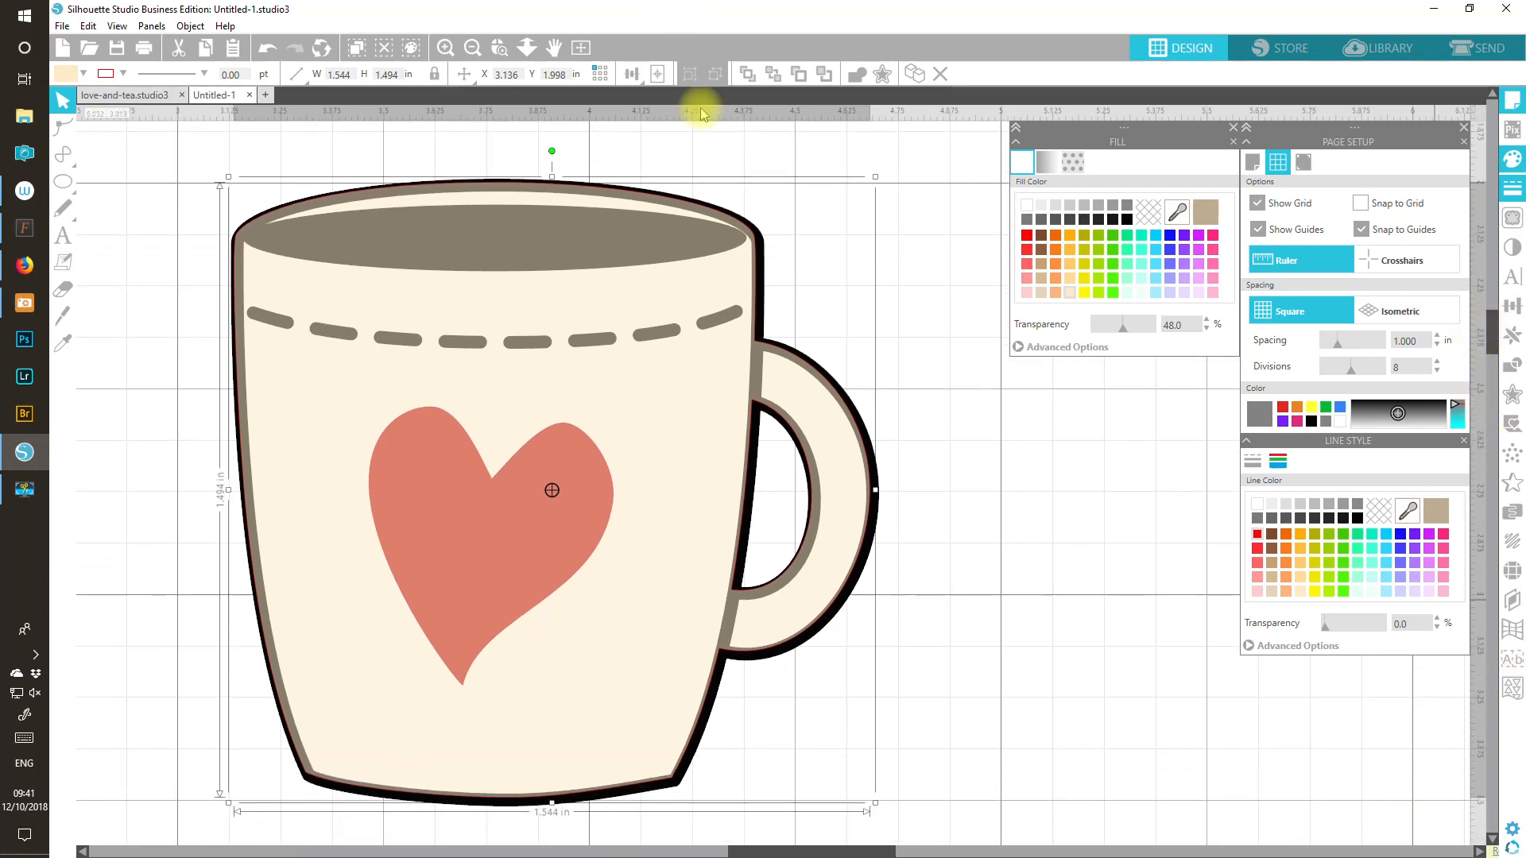
pyautogui.click(191, 141)
pyautogui.click(394, 316)
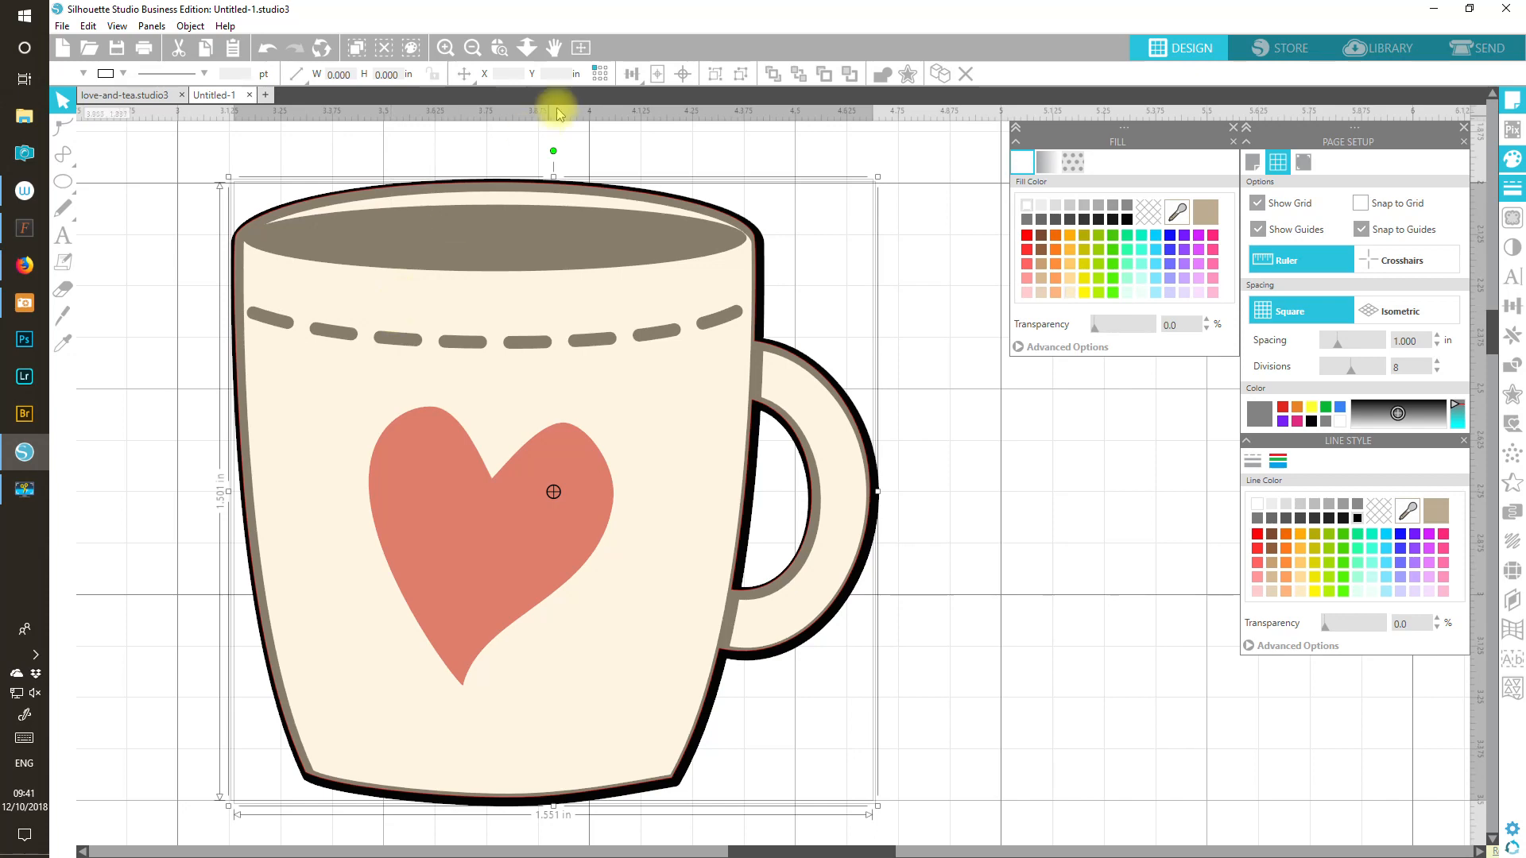
pyautogui.click(682, 75)
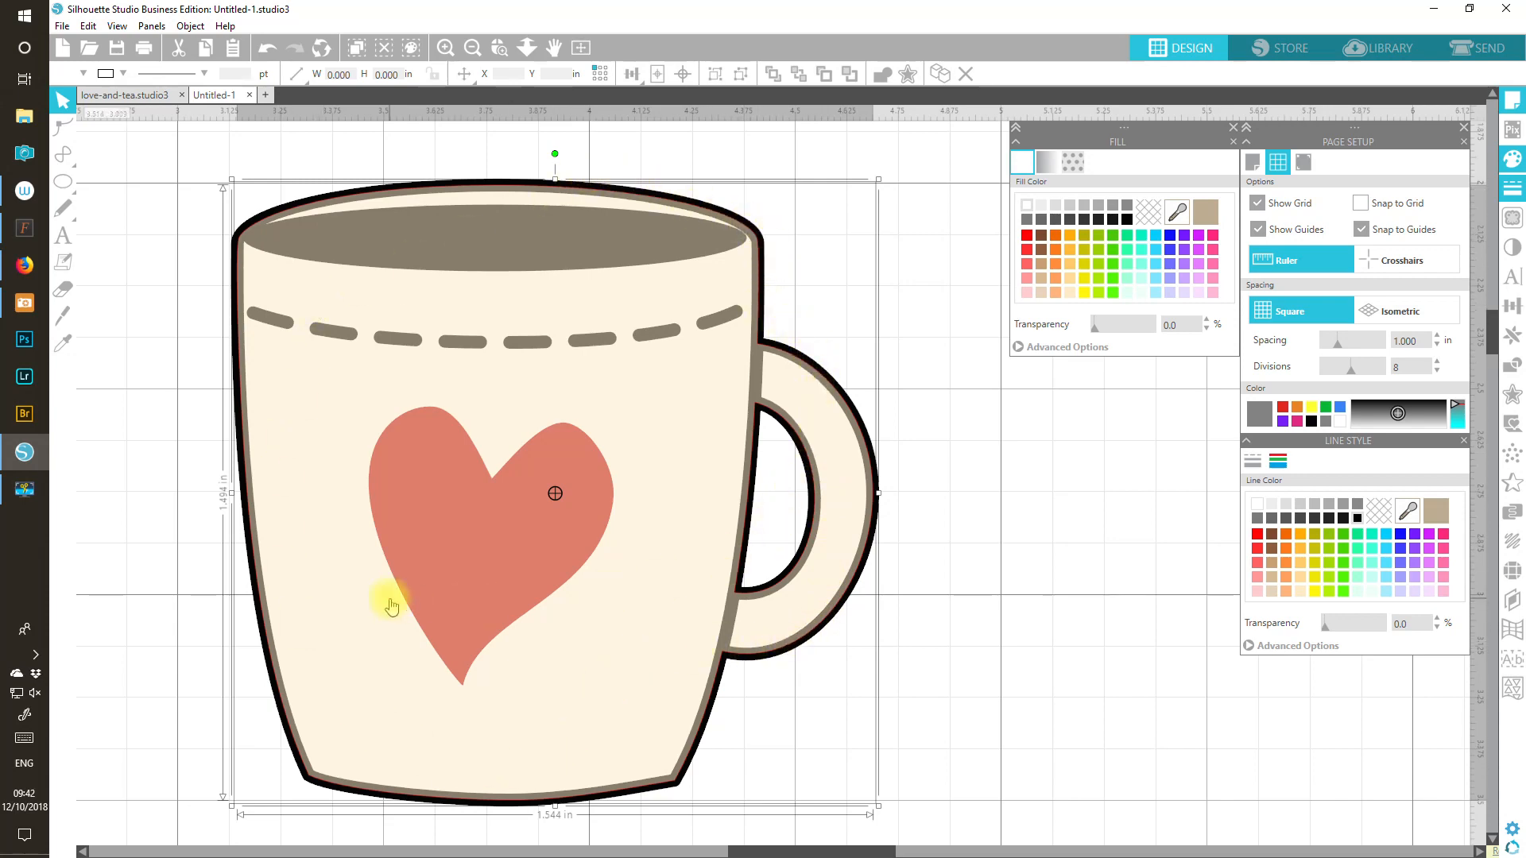
pyautogui.click(140, 355)
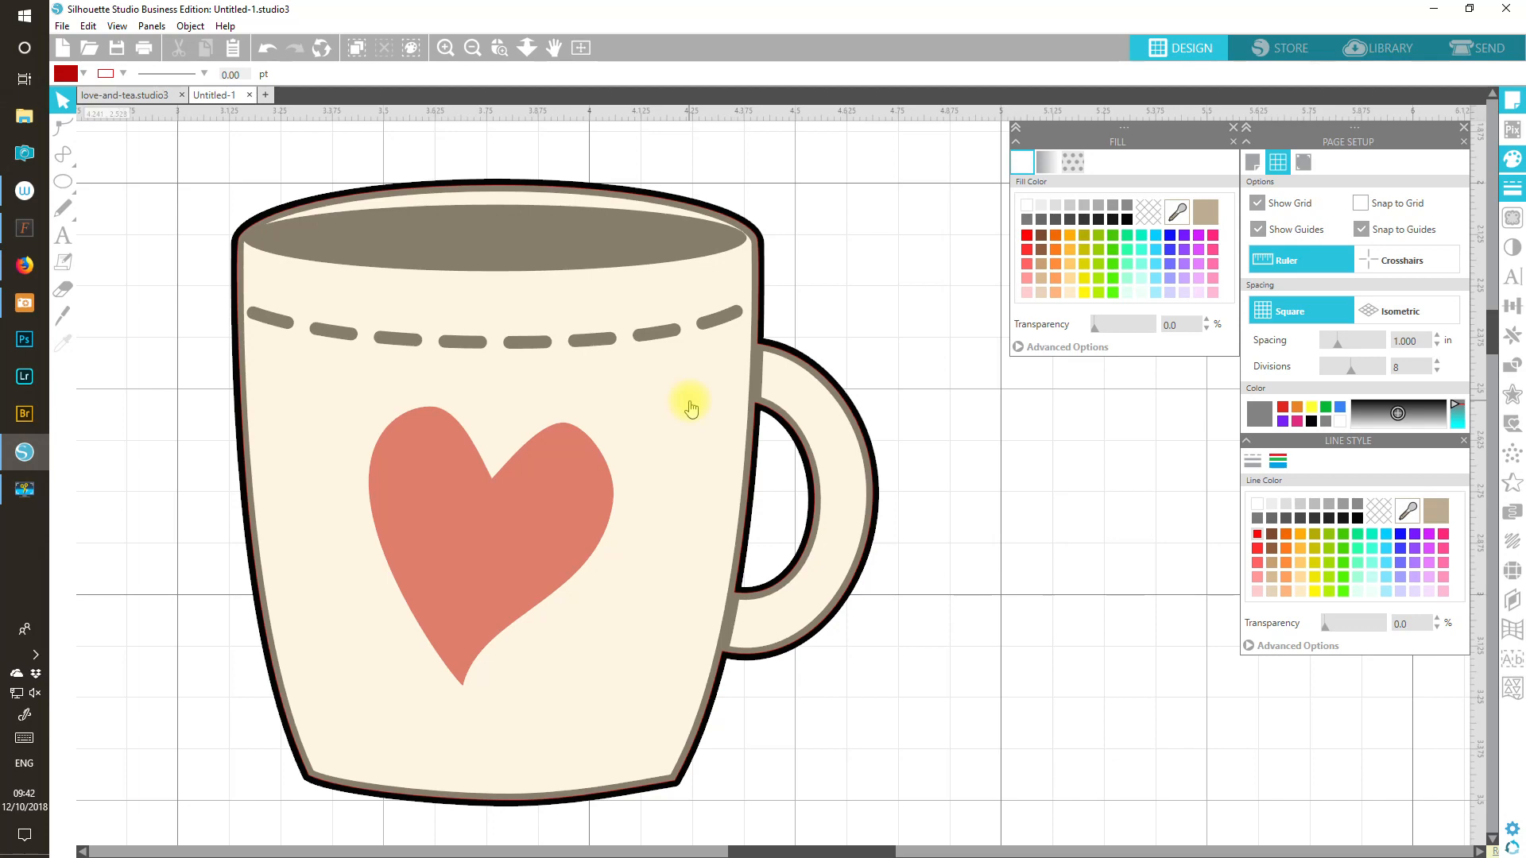
# Step: Start a 0.125 in rounded offset of the cream silhouette and fill the offset shape bright green
pyautogui.click(691, 409)
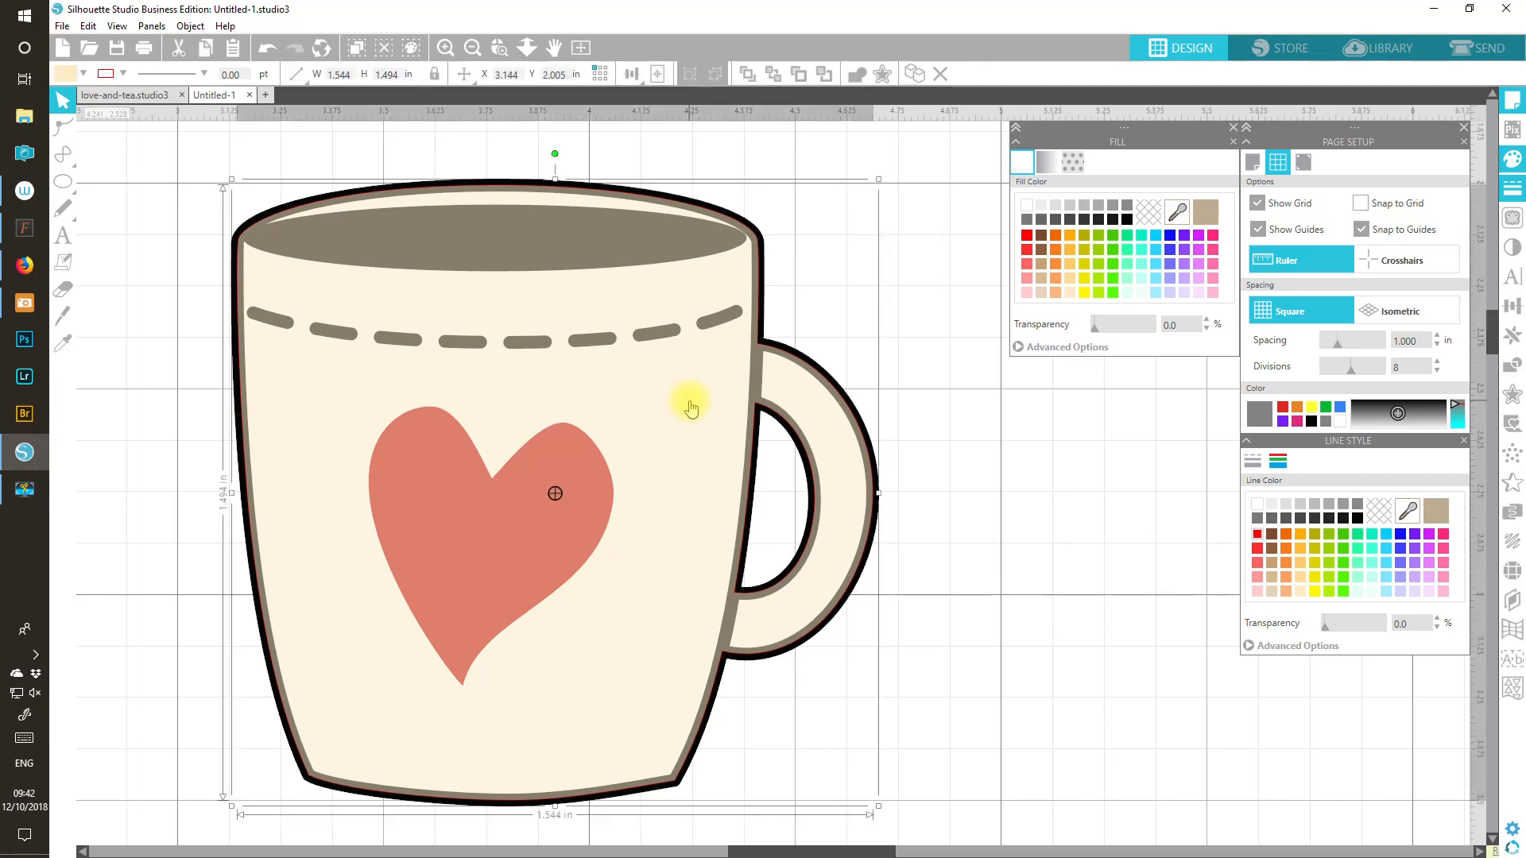
pyautogui.click(1514, 397)
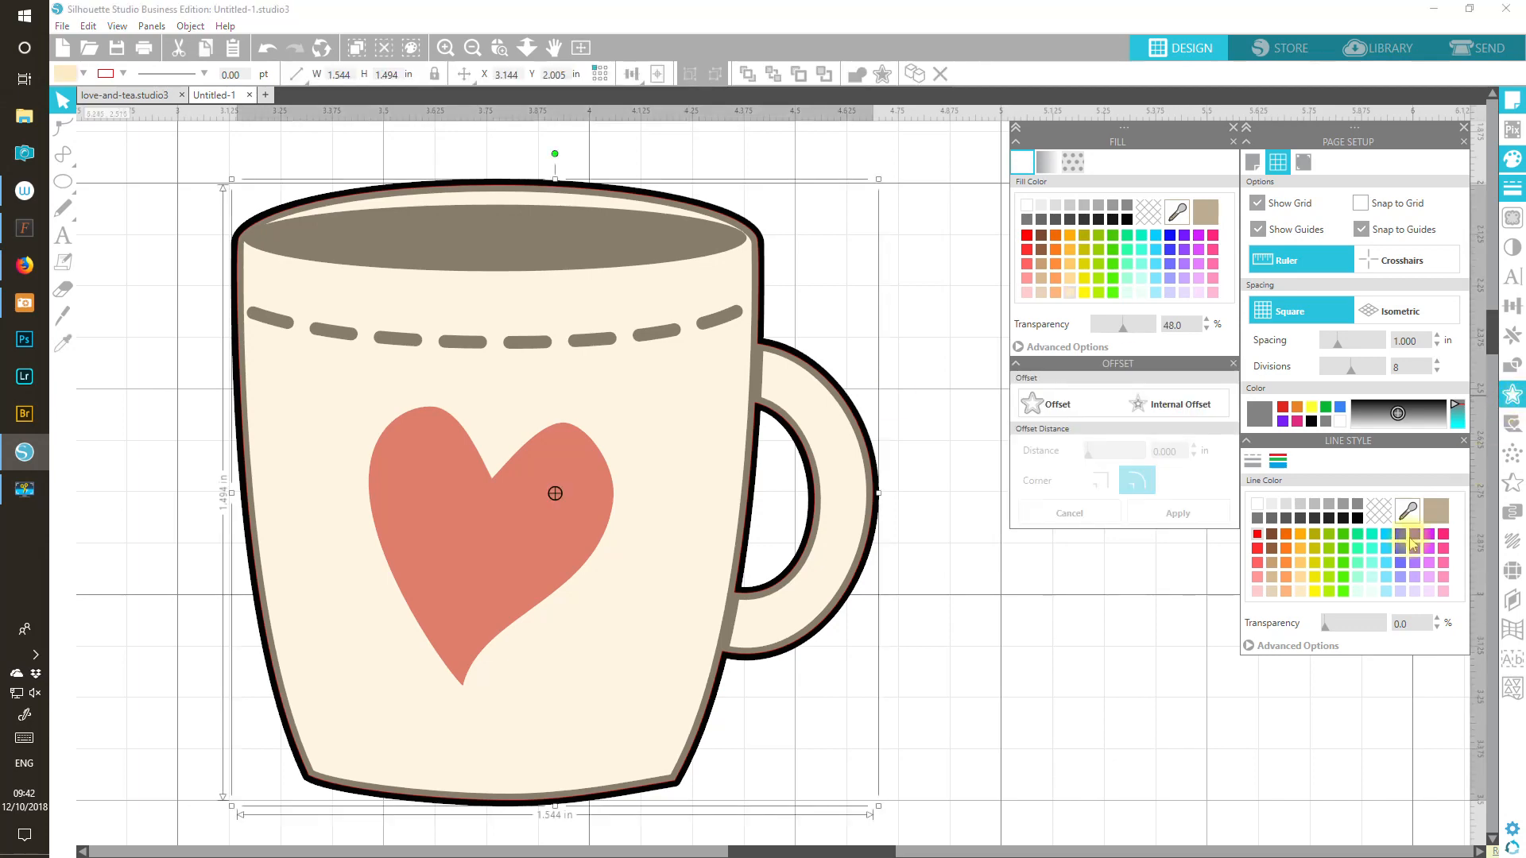
pyautogui.click(1041, 406)
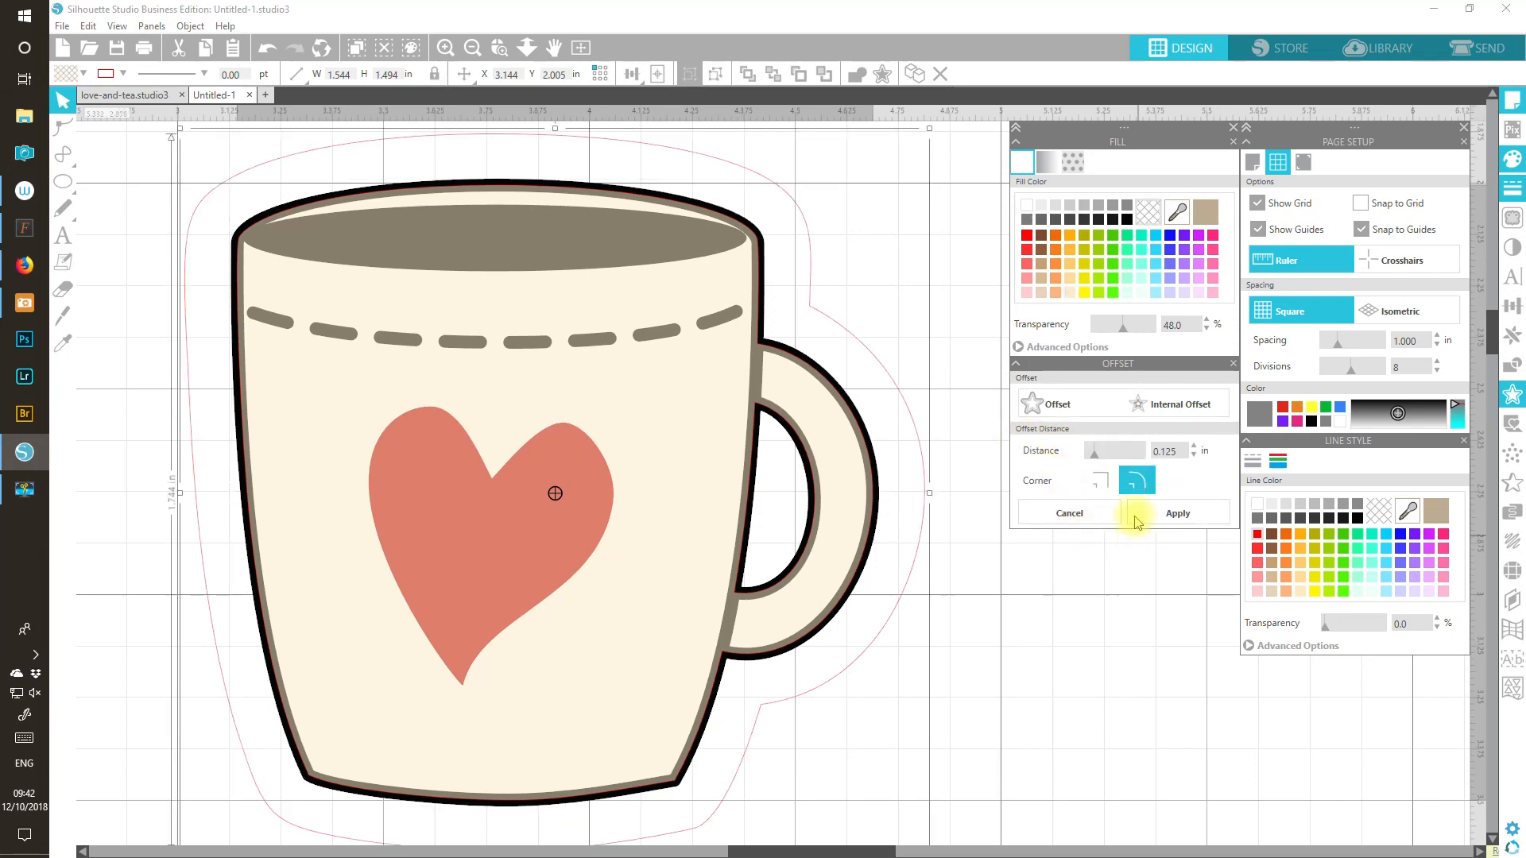
pyautogui.click(1113, 294)
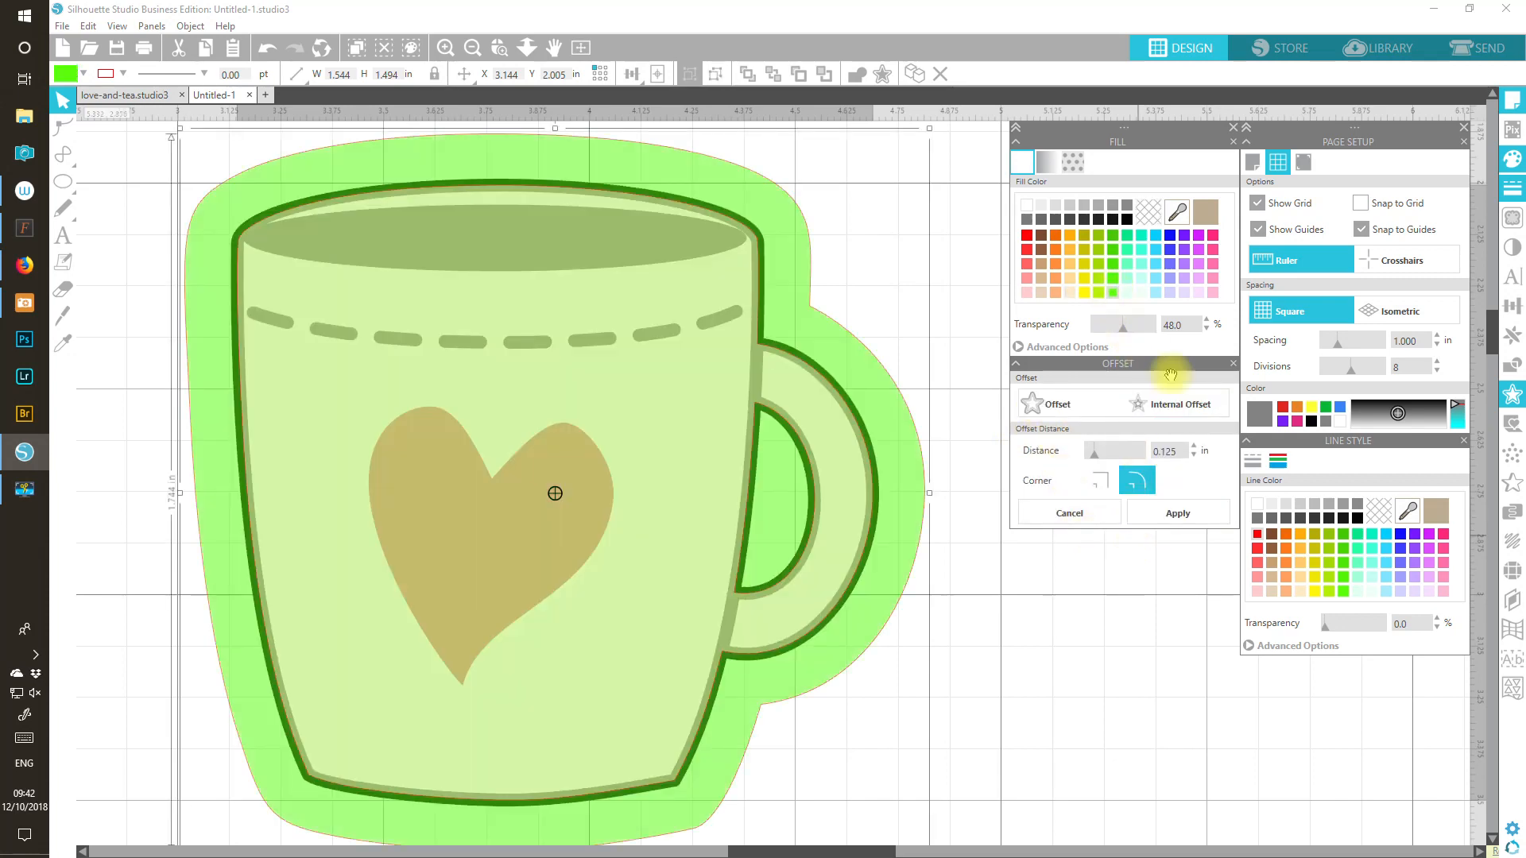
pyautogui.click(1180, 404)
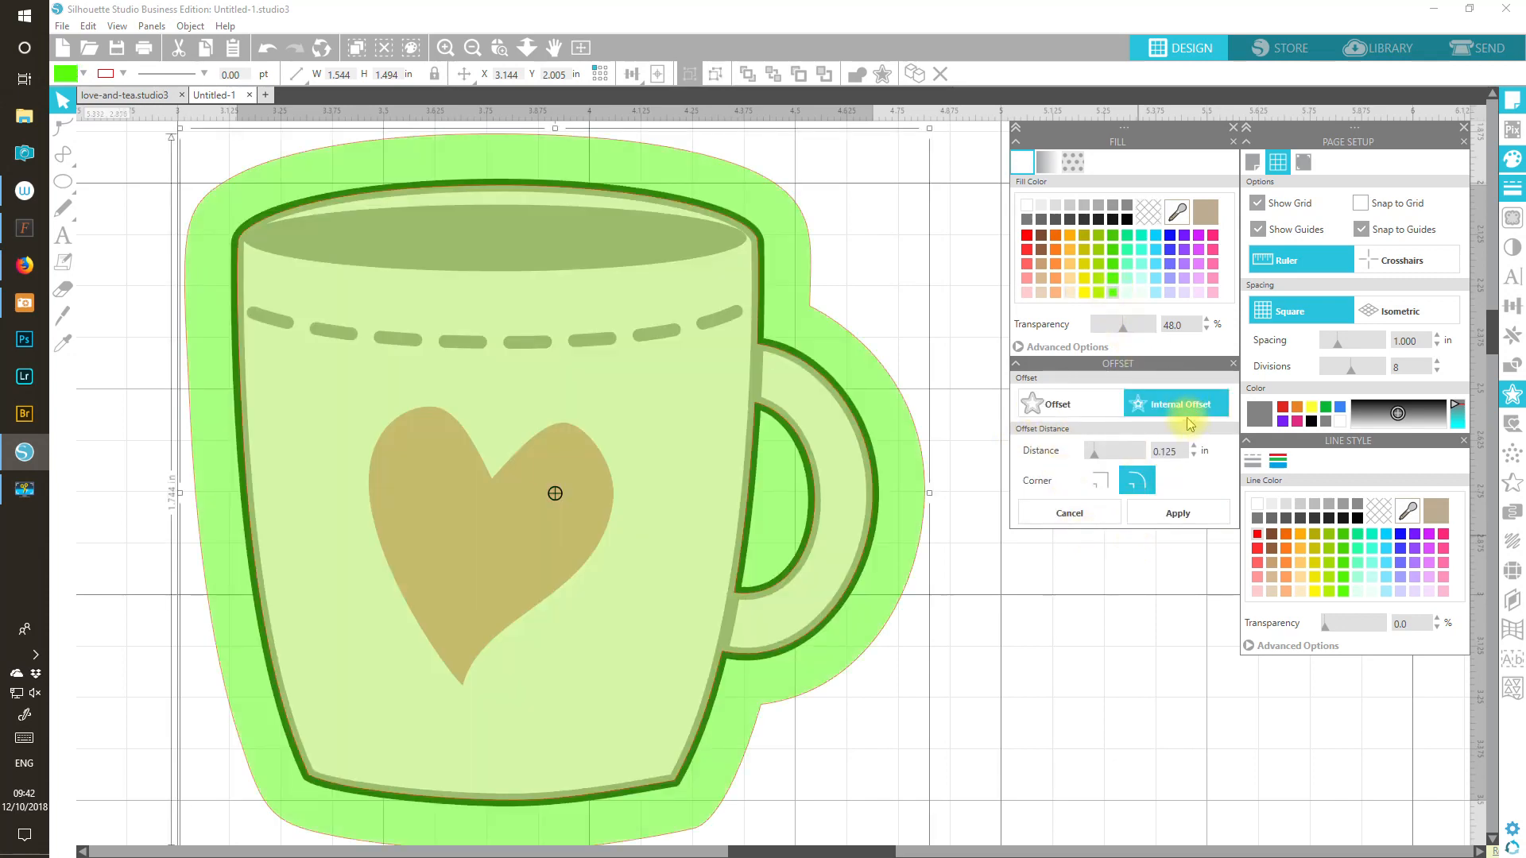
# Step: Reduce the silhouette's outward offset distance to 0.015 in, apply it and clear the offset shape's fill
pyautogui.click(1194, 457)
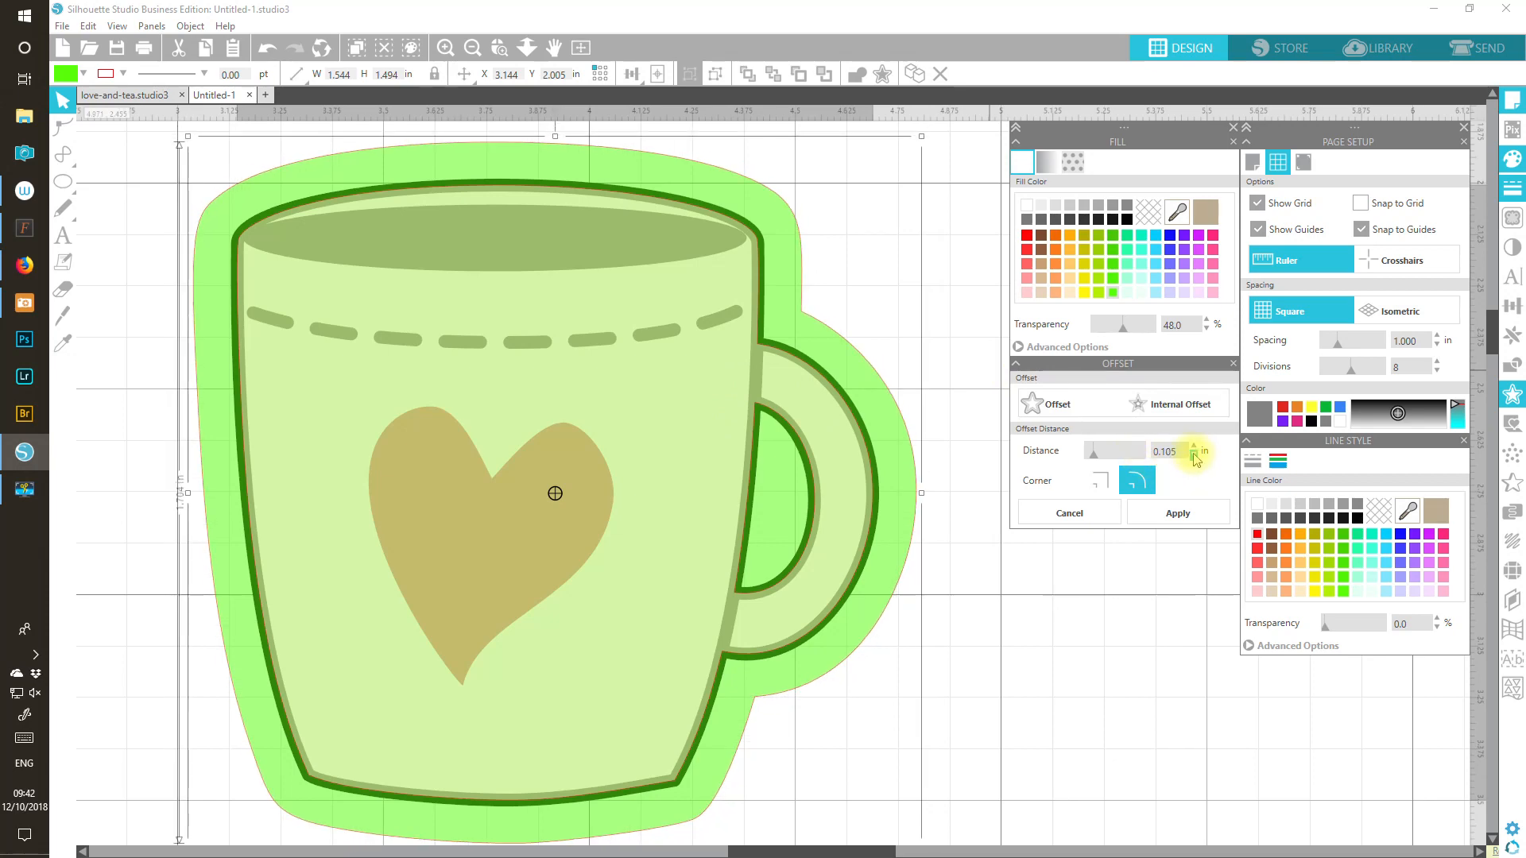
pyautogui.click(1196, 459)
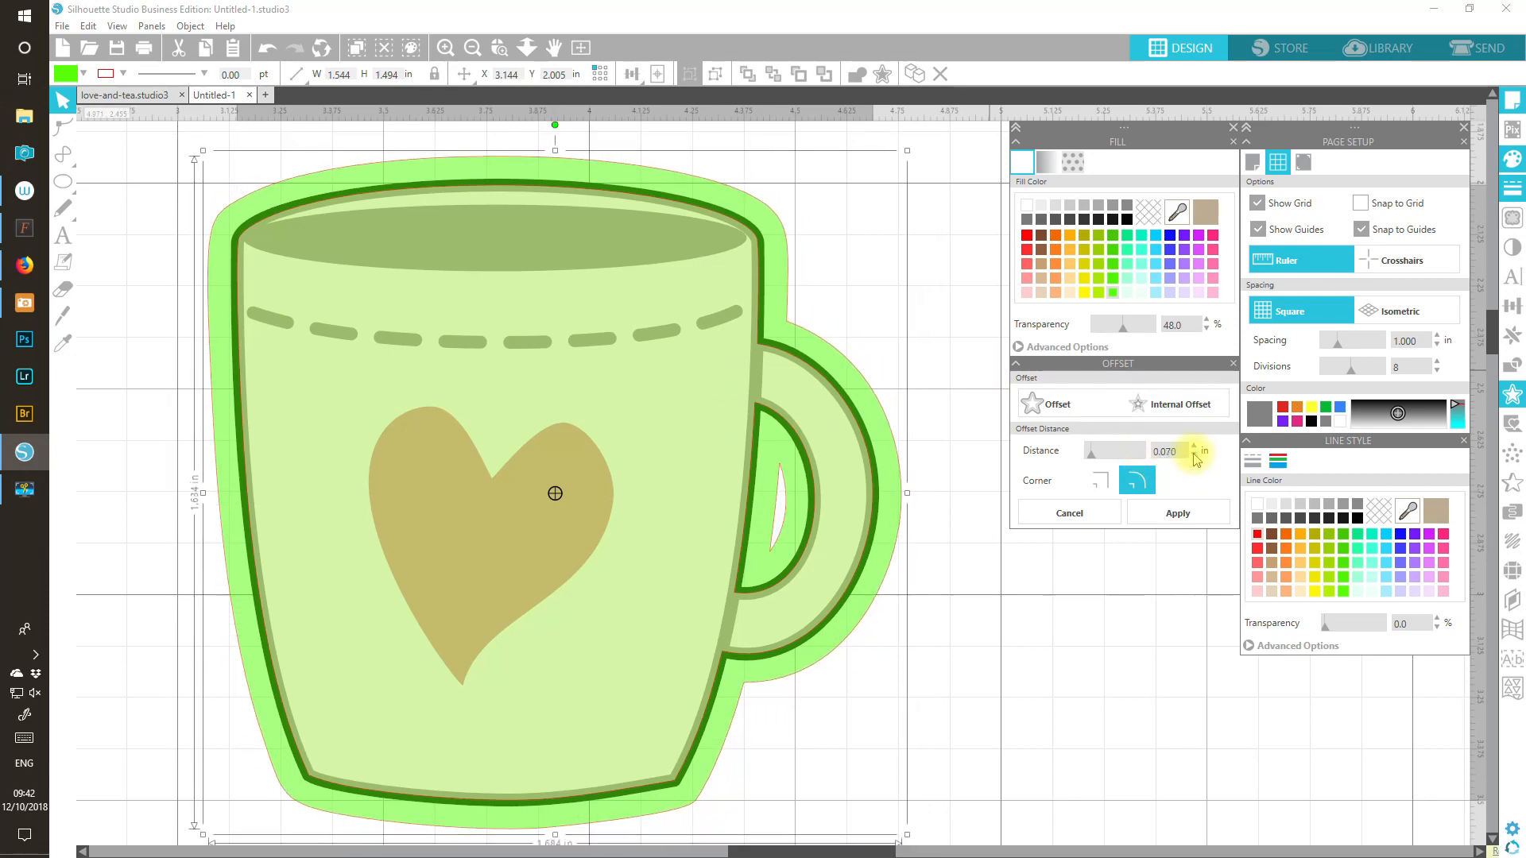
pyautogui.click(1196, 460)
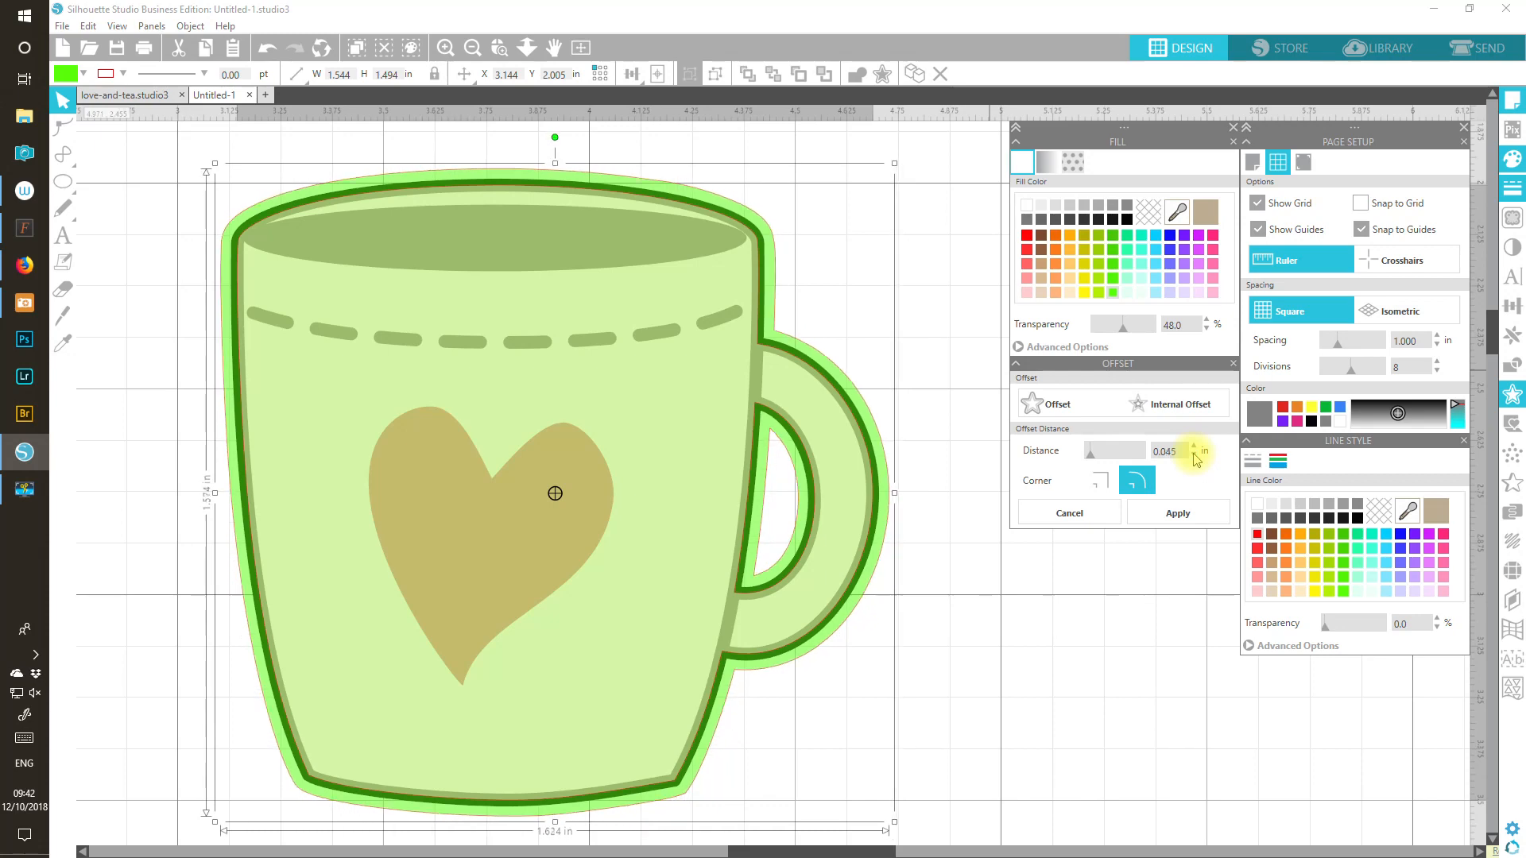
pyautogui.click(1196, 459)
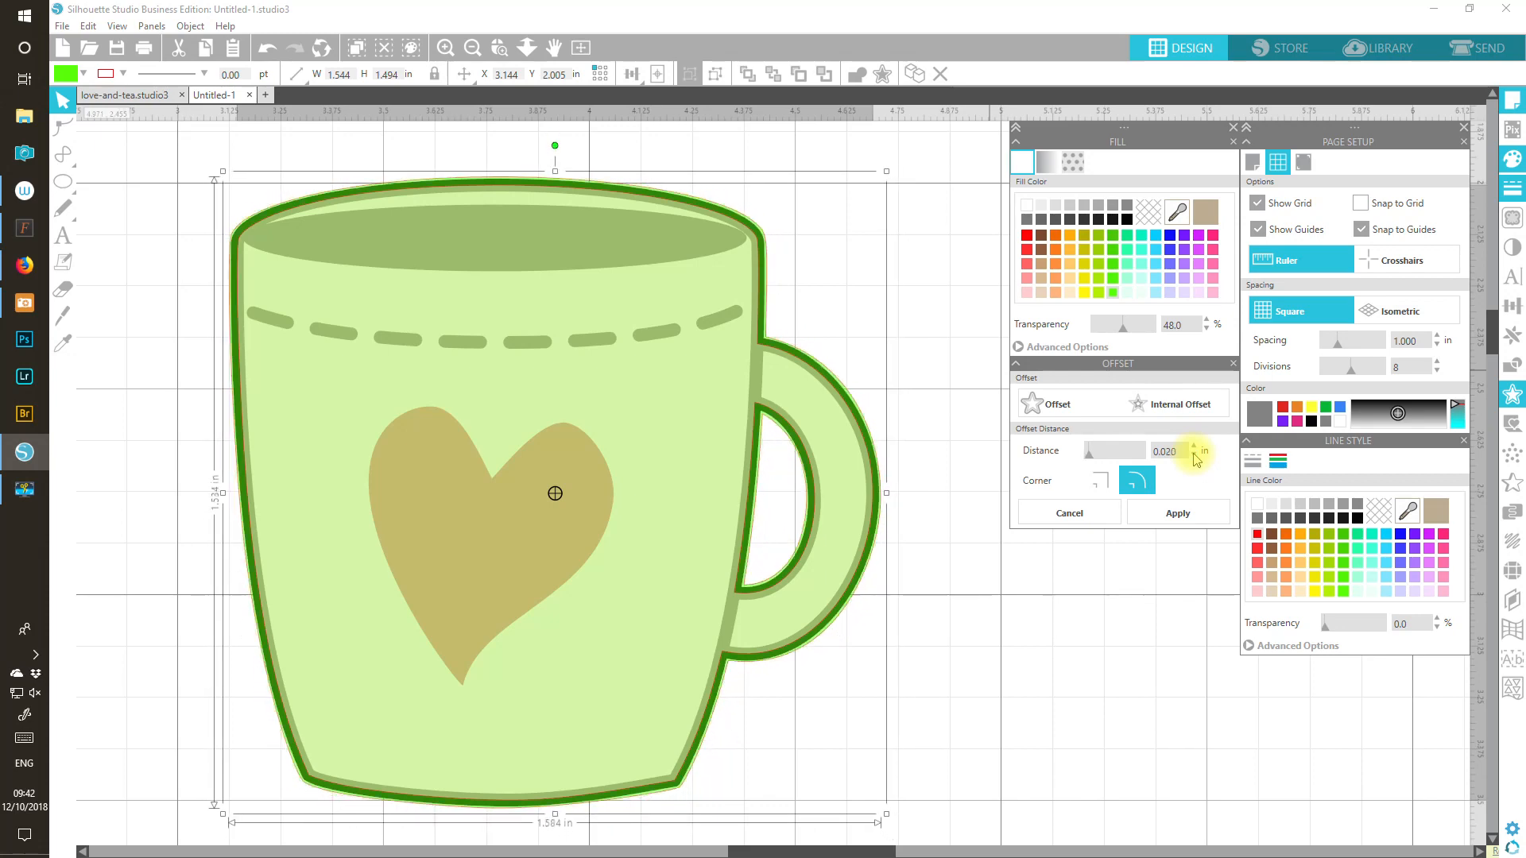
pyautogui.click(1196, 459)
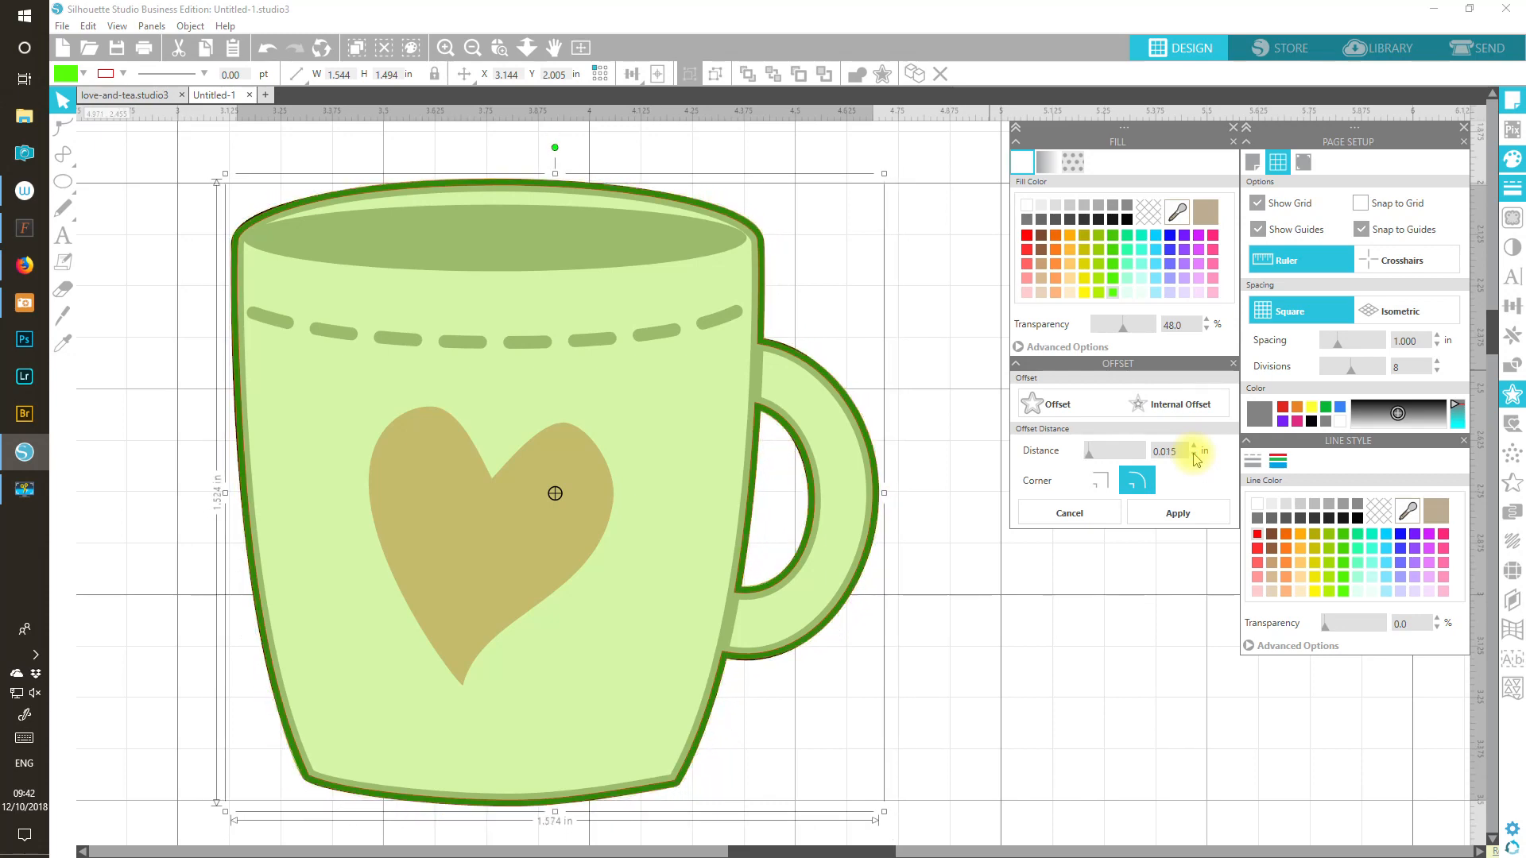
pyautogui.click(1178, 528)
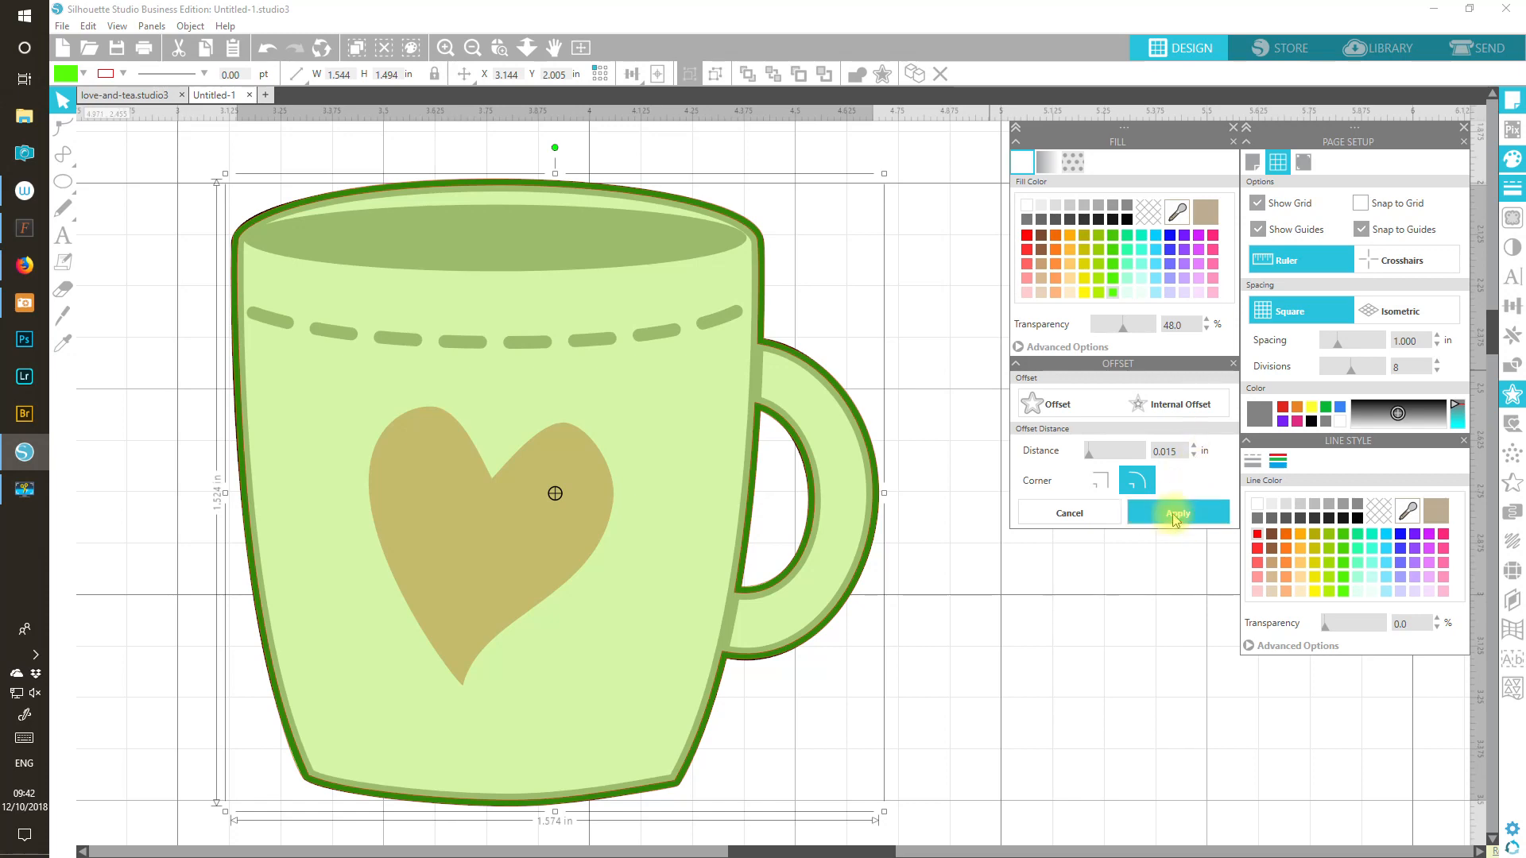
pyautogui.click(1174, 517)
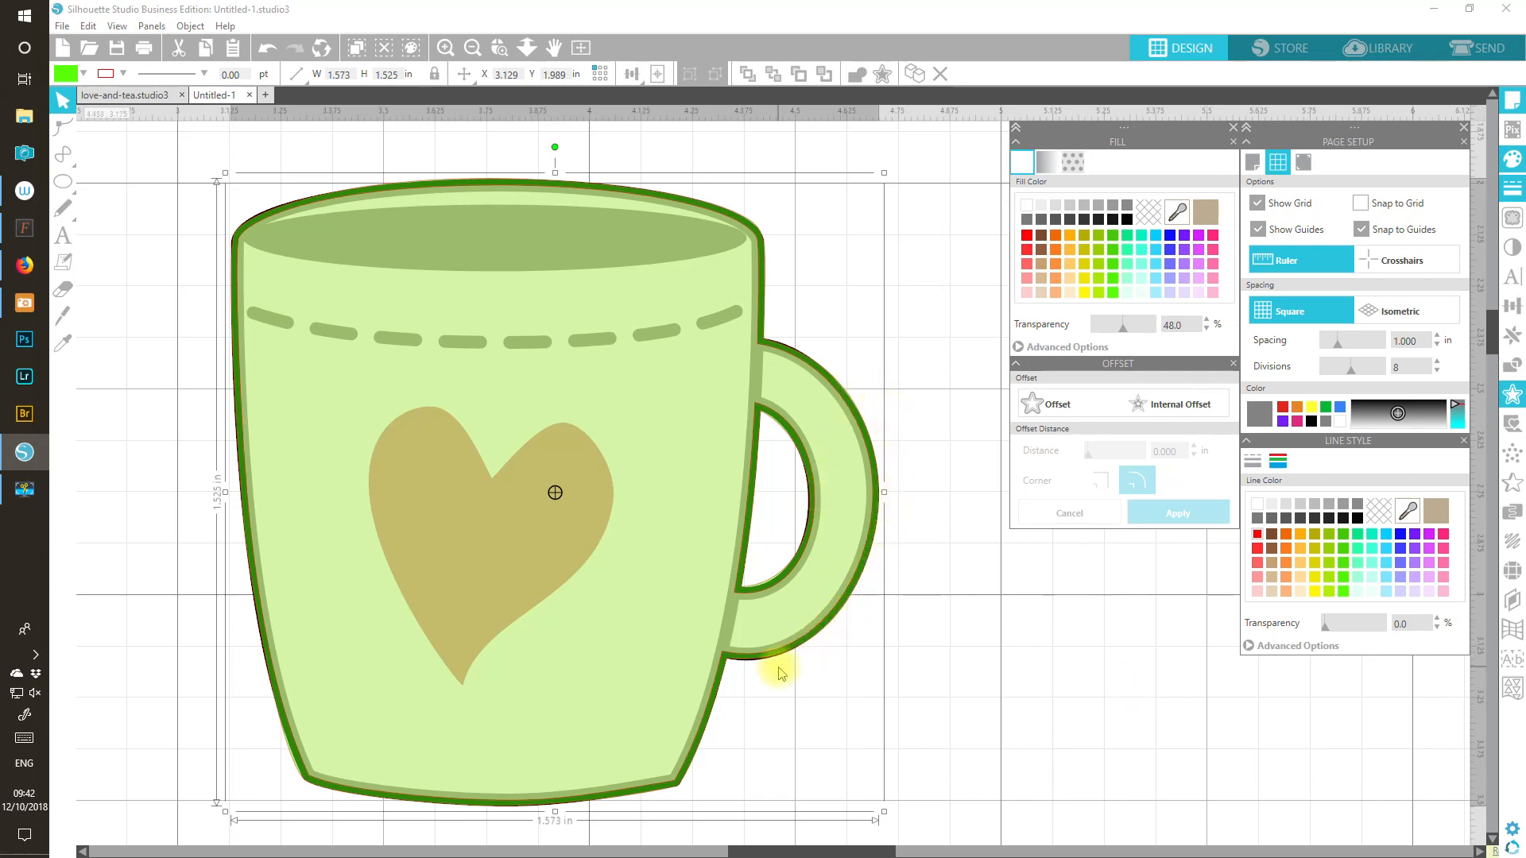
pyautogui.click(1152, 217)
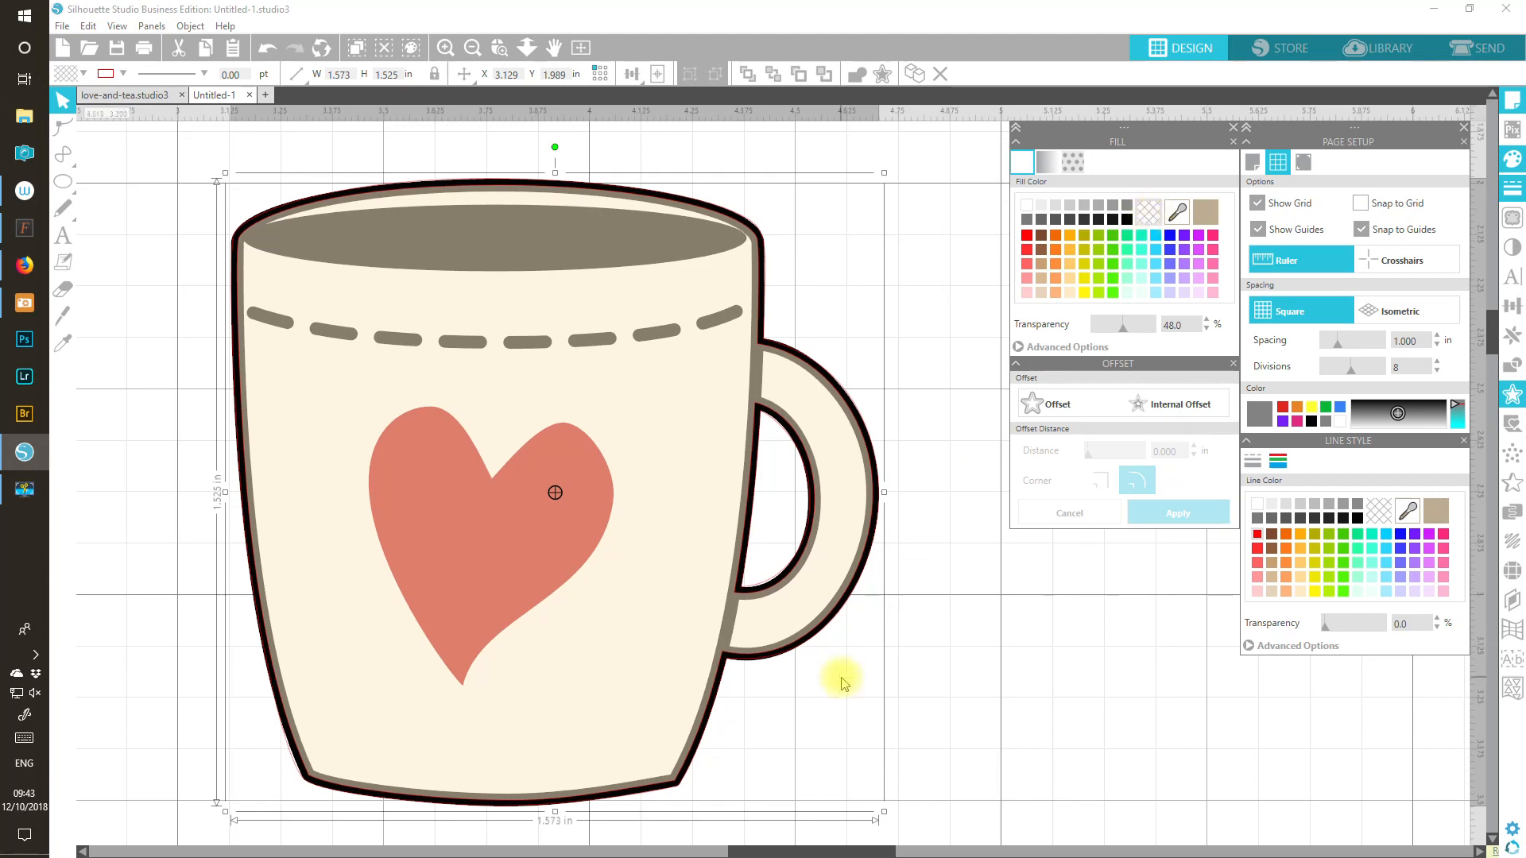
# Step: Create a fresh 0.125 in rounded offset around the cream mug silhouette and give it a lime-green fill
pyautogui.click(641, 554)
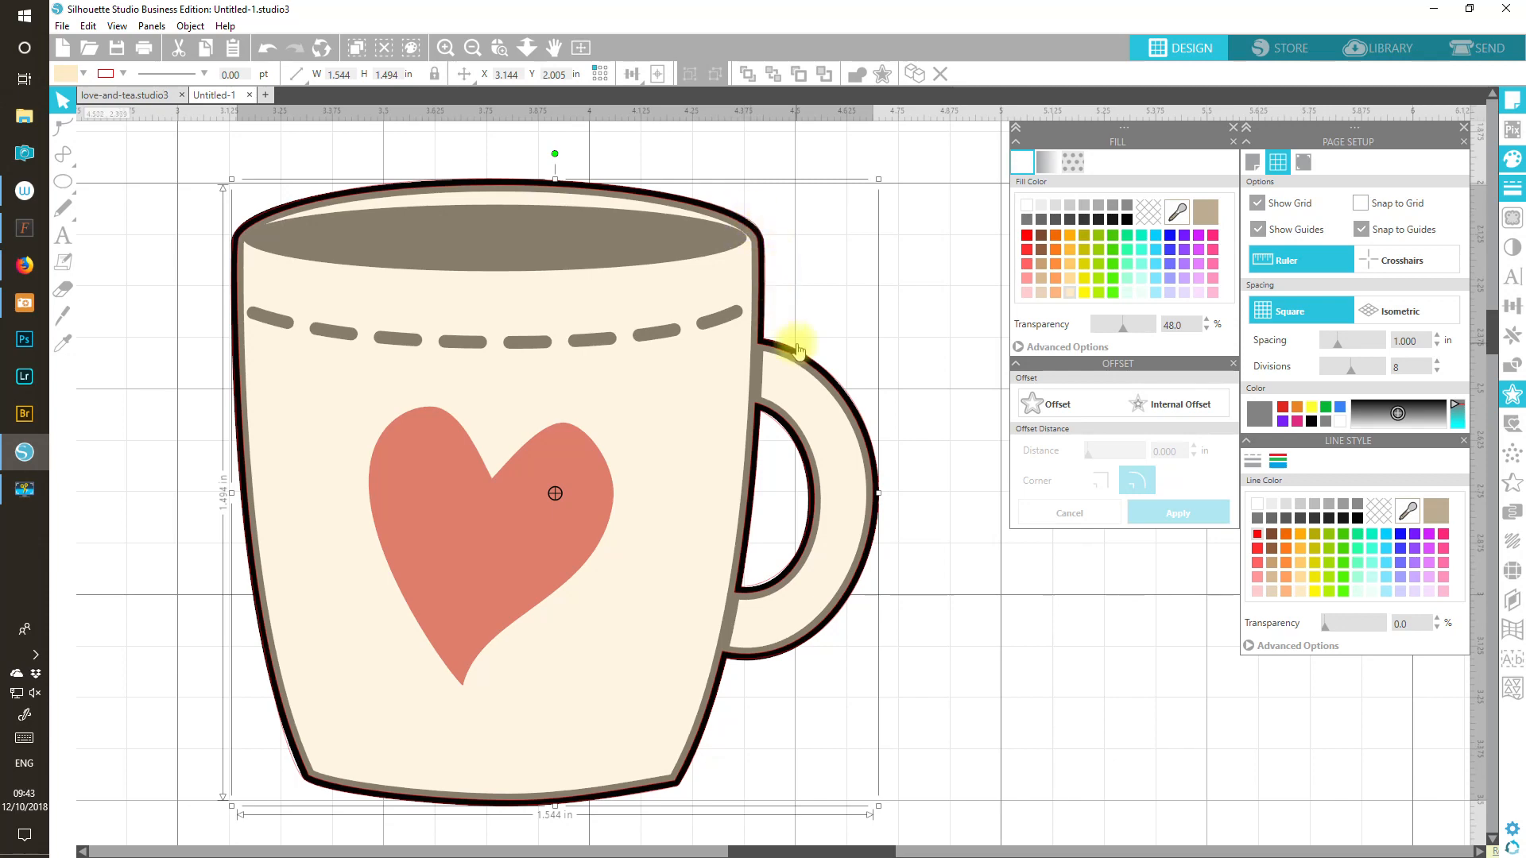
pyautogui.click(1181, 423)
pyautogui.click(1071, 407)
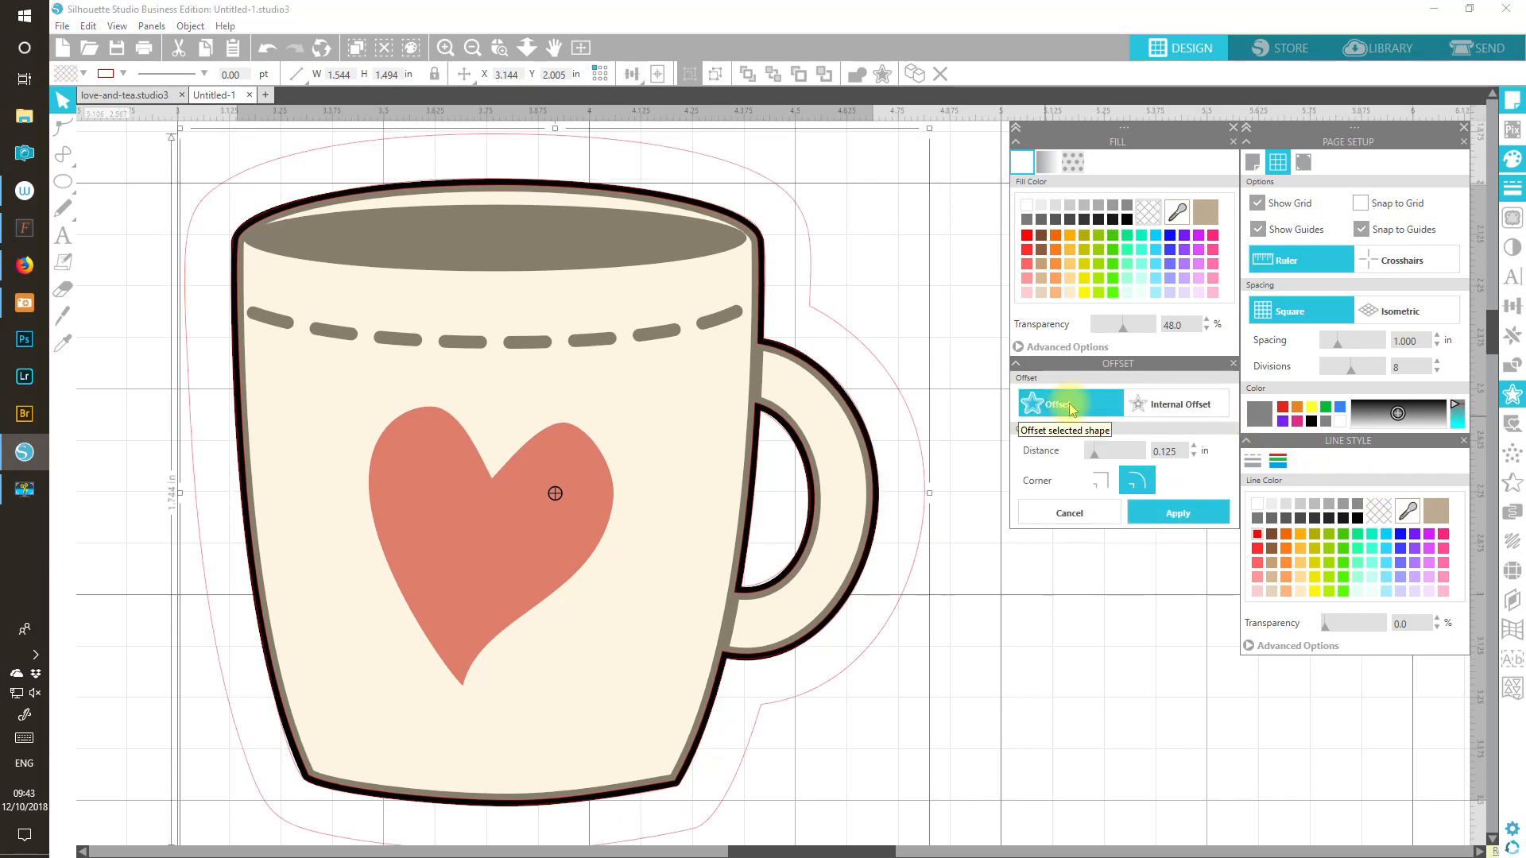
pyautogui.click(1097, 294)
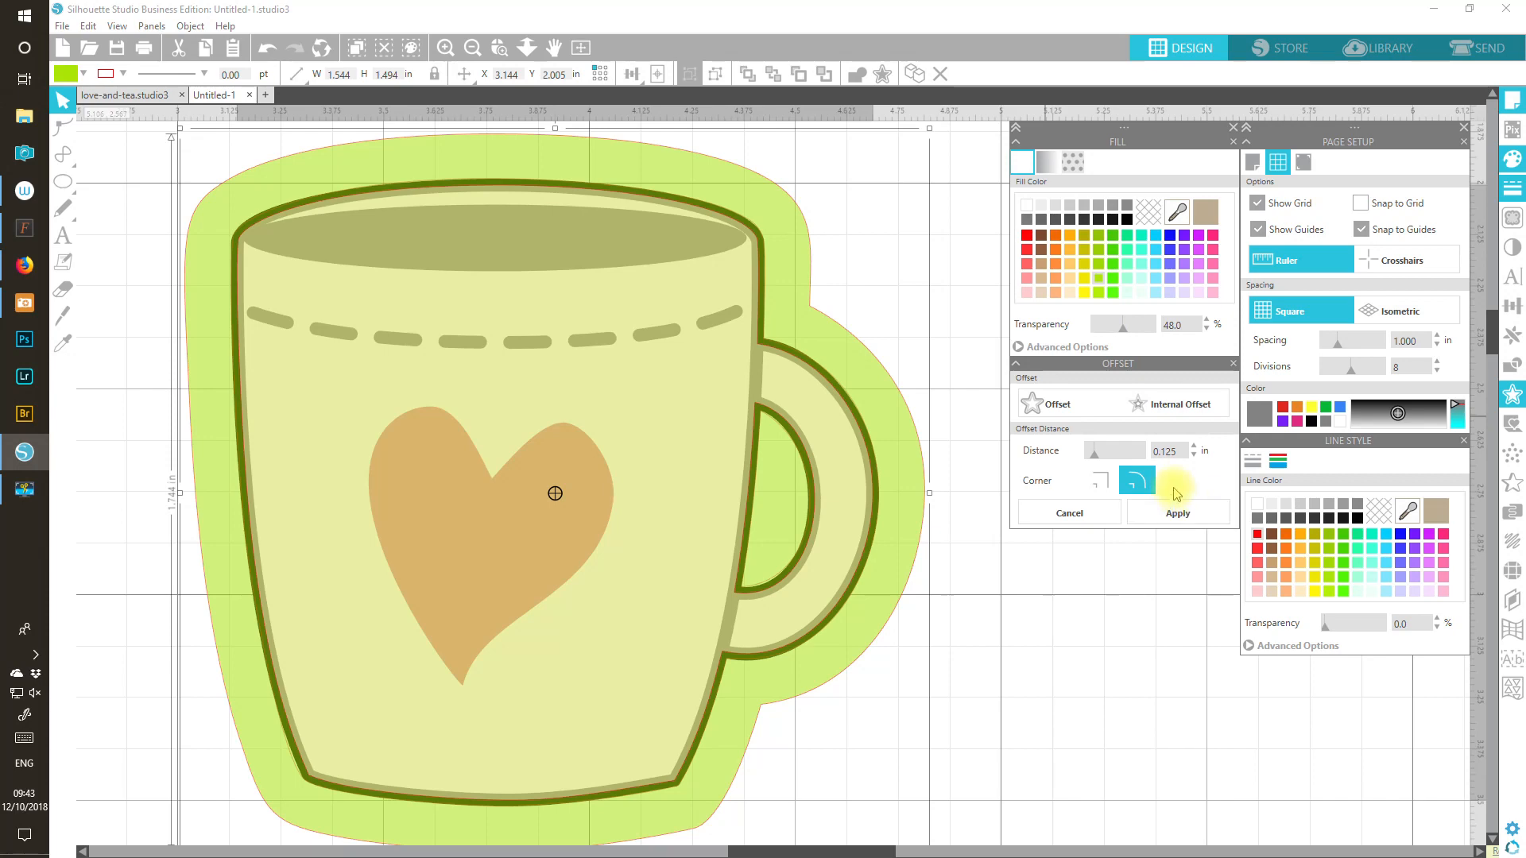
# Step: Set the lime-green offset's distance to 0.025 in and apply it
pyautogui.click(1194, 455)
pyautogui.click(1194, 455)
pyautogui.click(1194, 456)
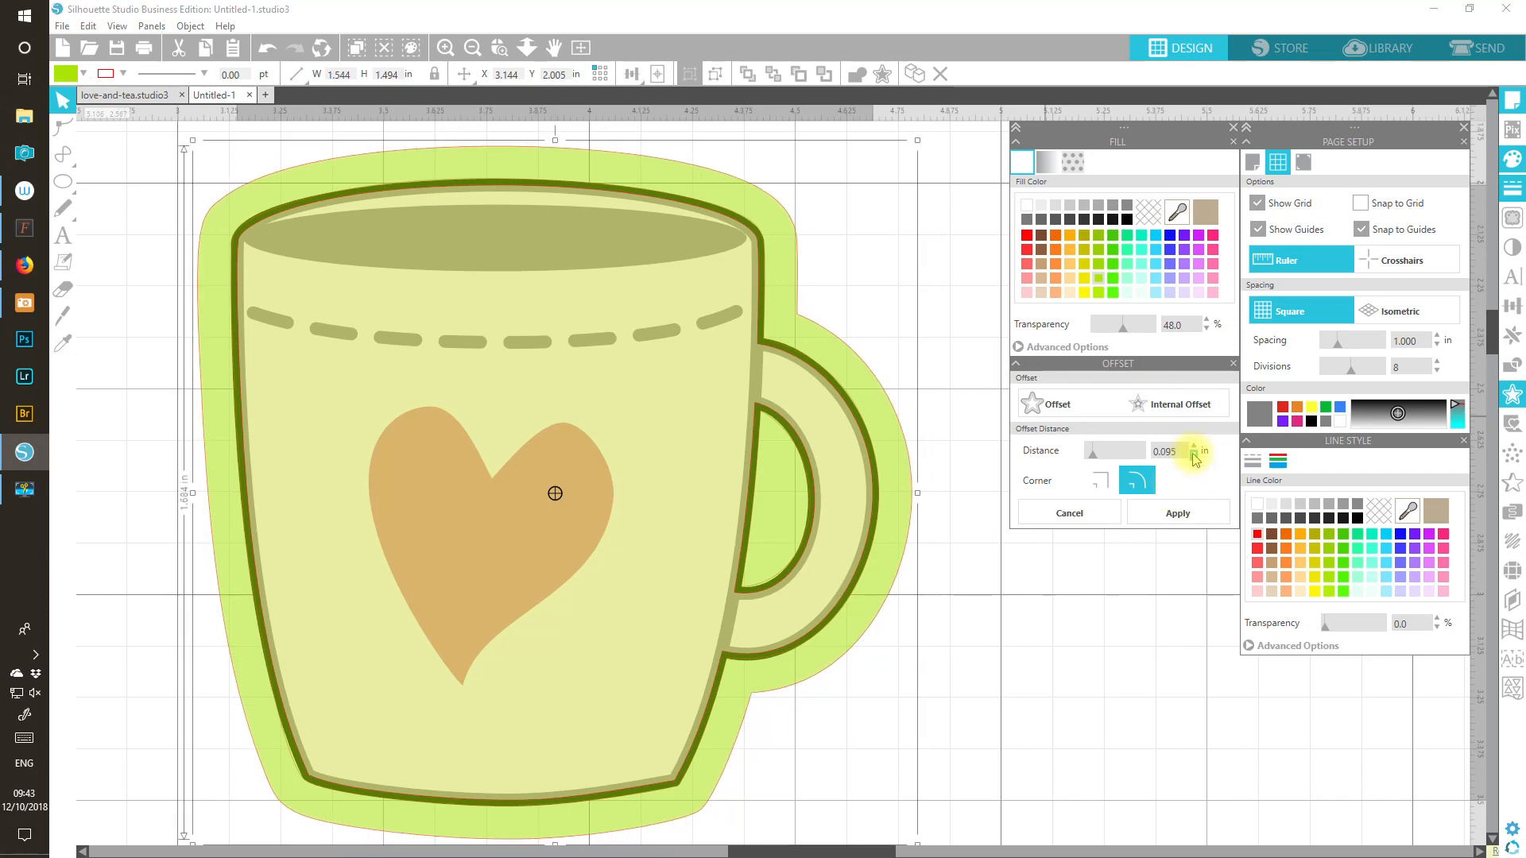
pyautogui.click(1193, 456)
pyautogui.click(1194, 456)
pyautogui.click(1194, 455)
pyautogui.click(1193, 456)
pyautogui.click(1193, 455)
pyautogui.click(1193, 455)
pyautogui.click(1193, 456)
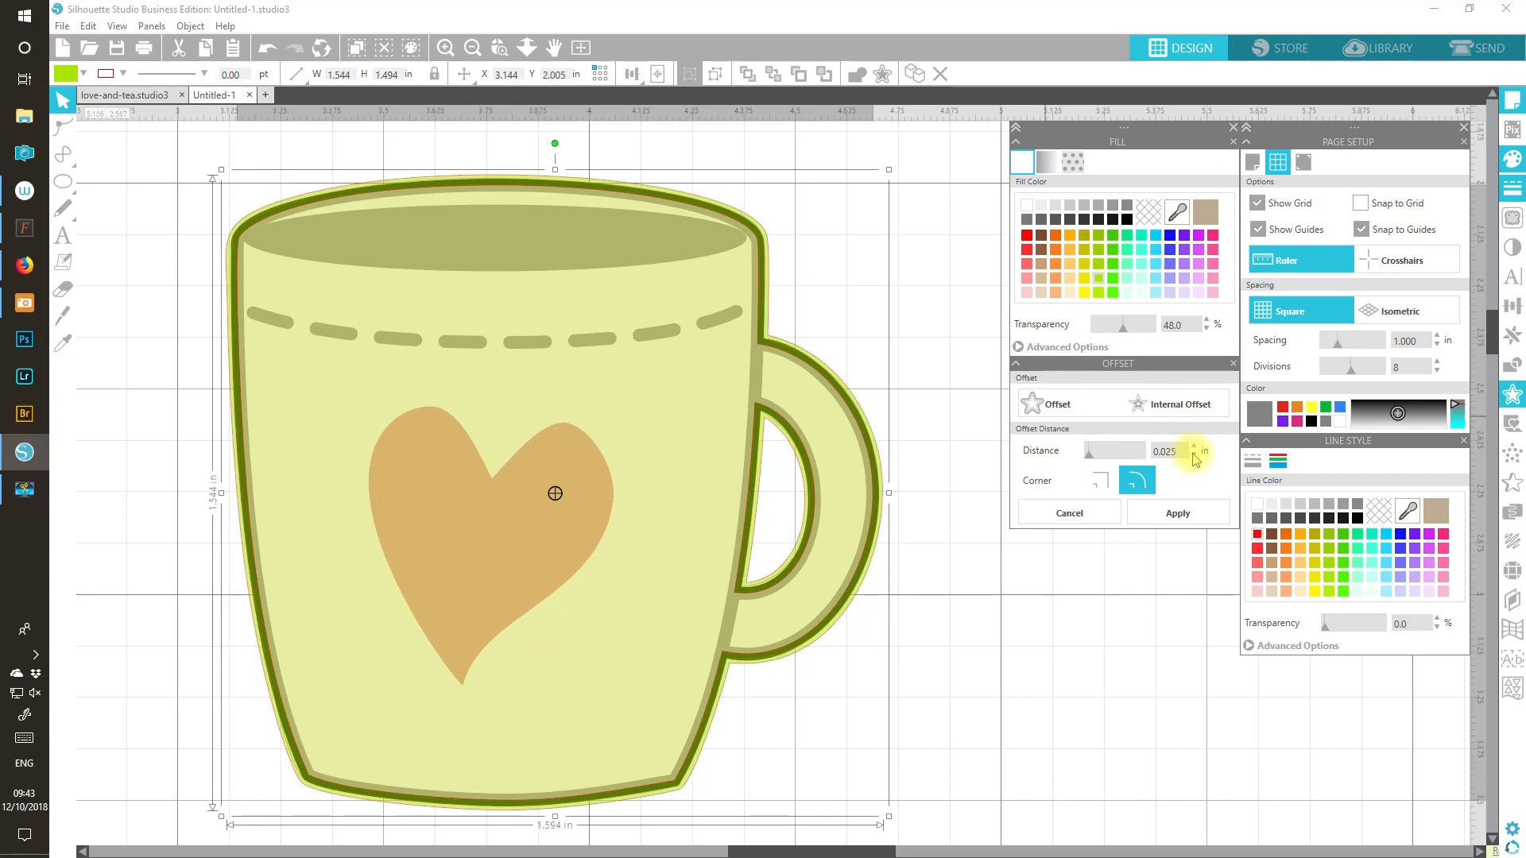
pyautogui.click(1194, 455)
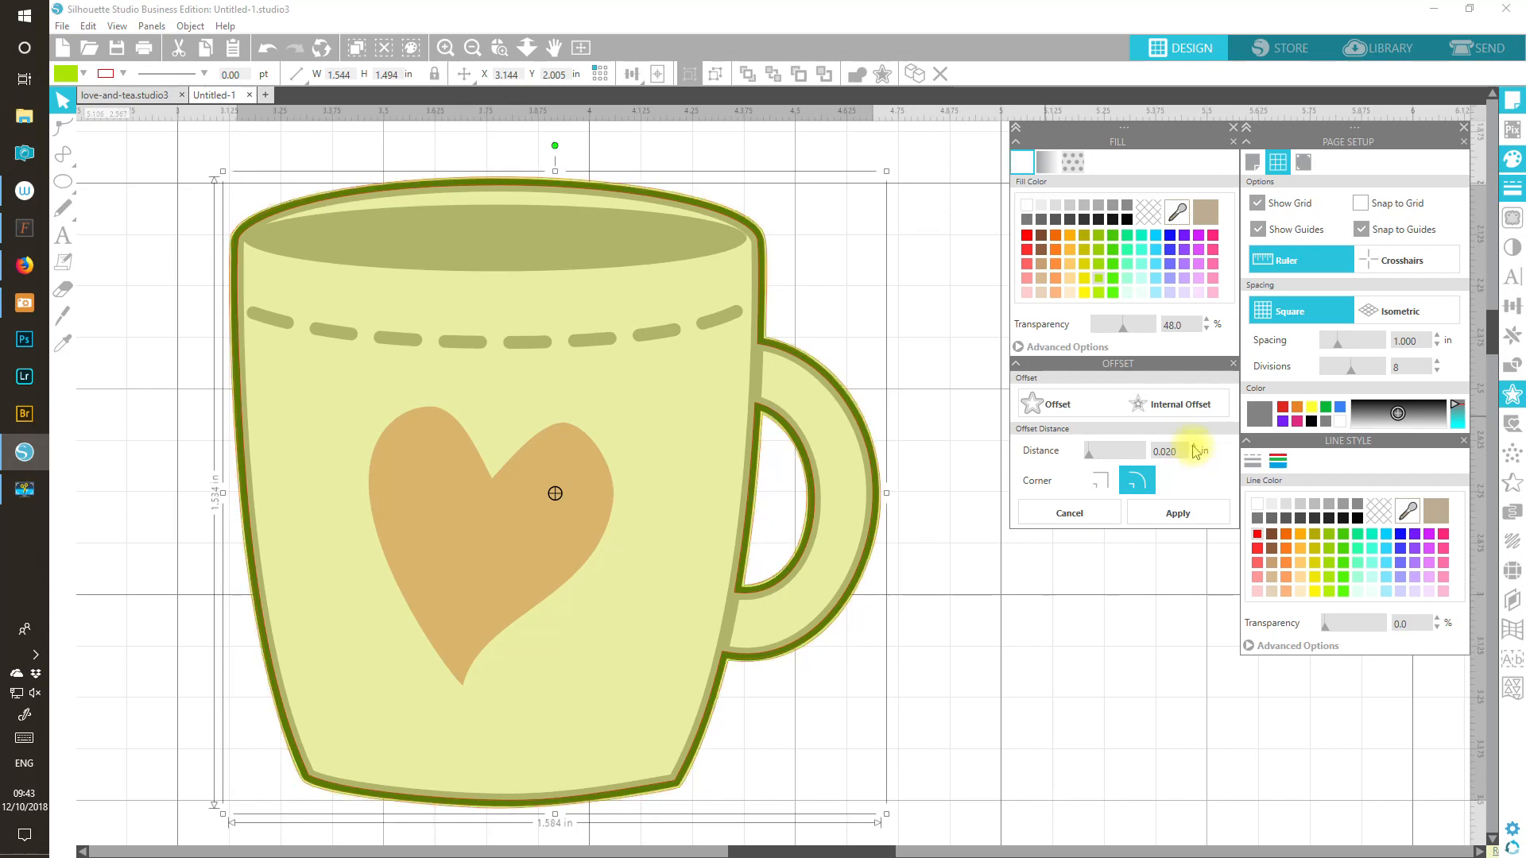
pyautogui.click(1194, 446)
pyautogui.click(1178, 513)
# Step: Fill the offset shape black at 0% transparency and send it behind the mug artwork and silhouette
pyautogui.click(1127, 219)
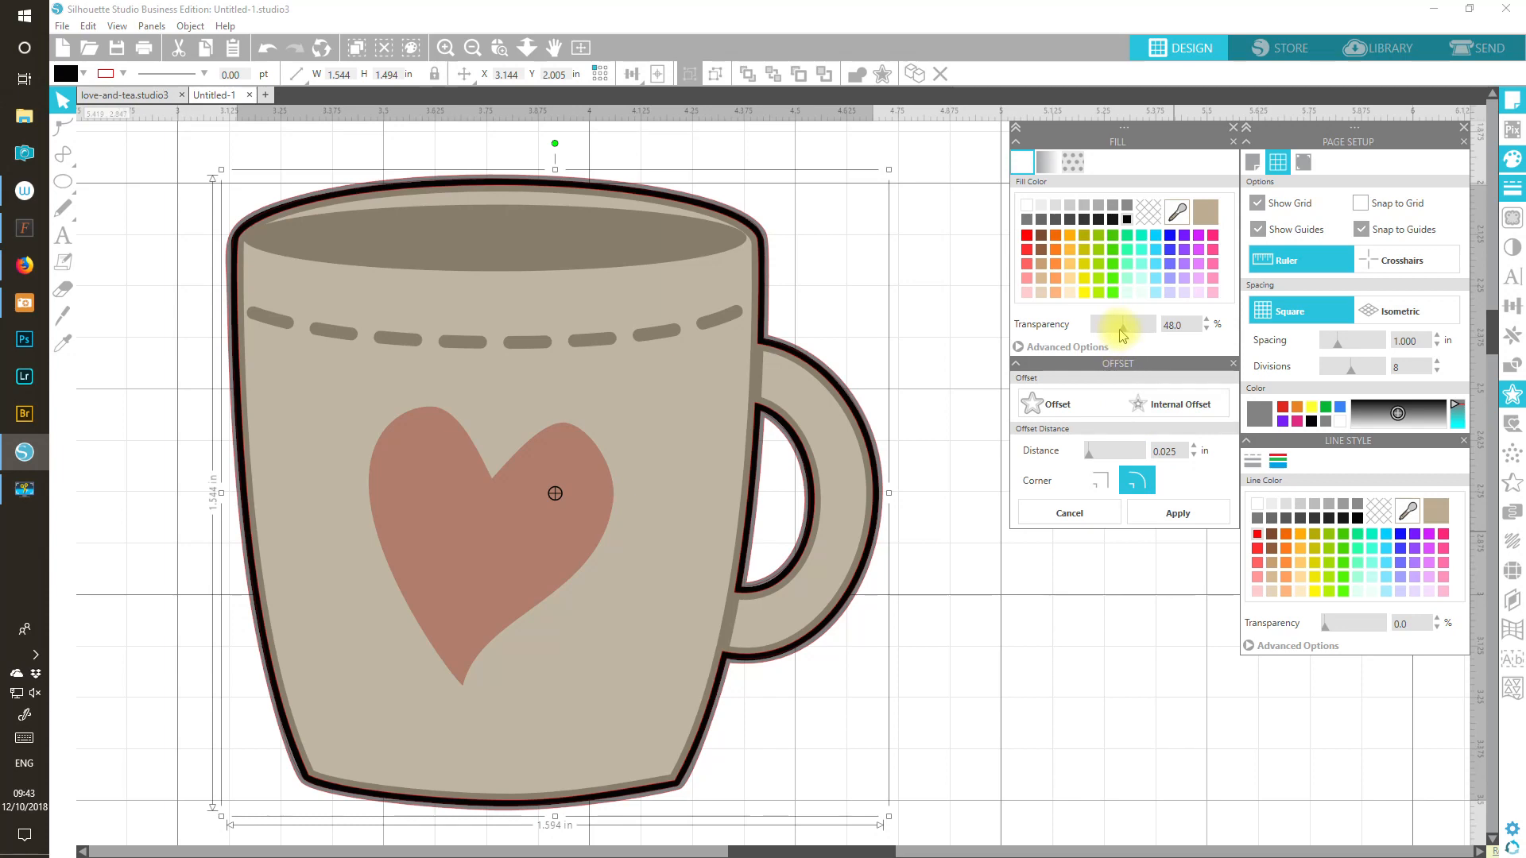
pyautogui.moveTo(1110, 339); pyautogui.dragTo(1066, 331)
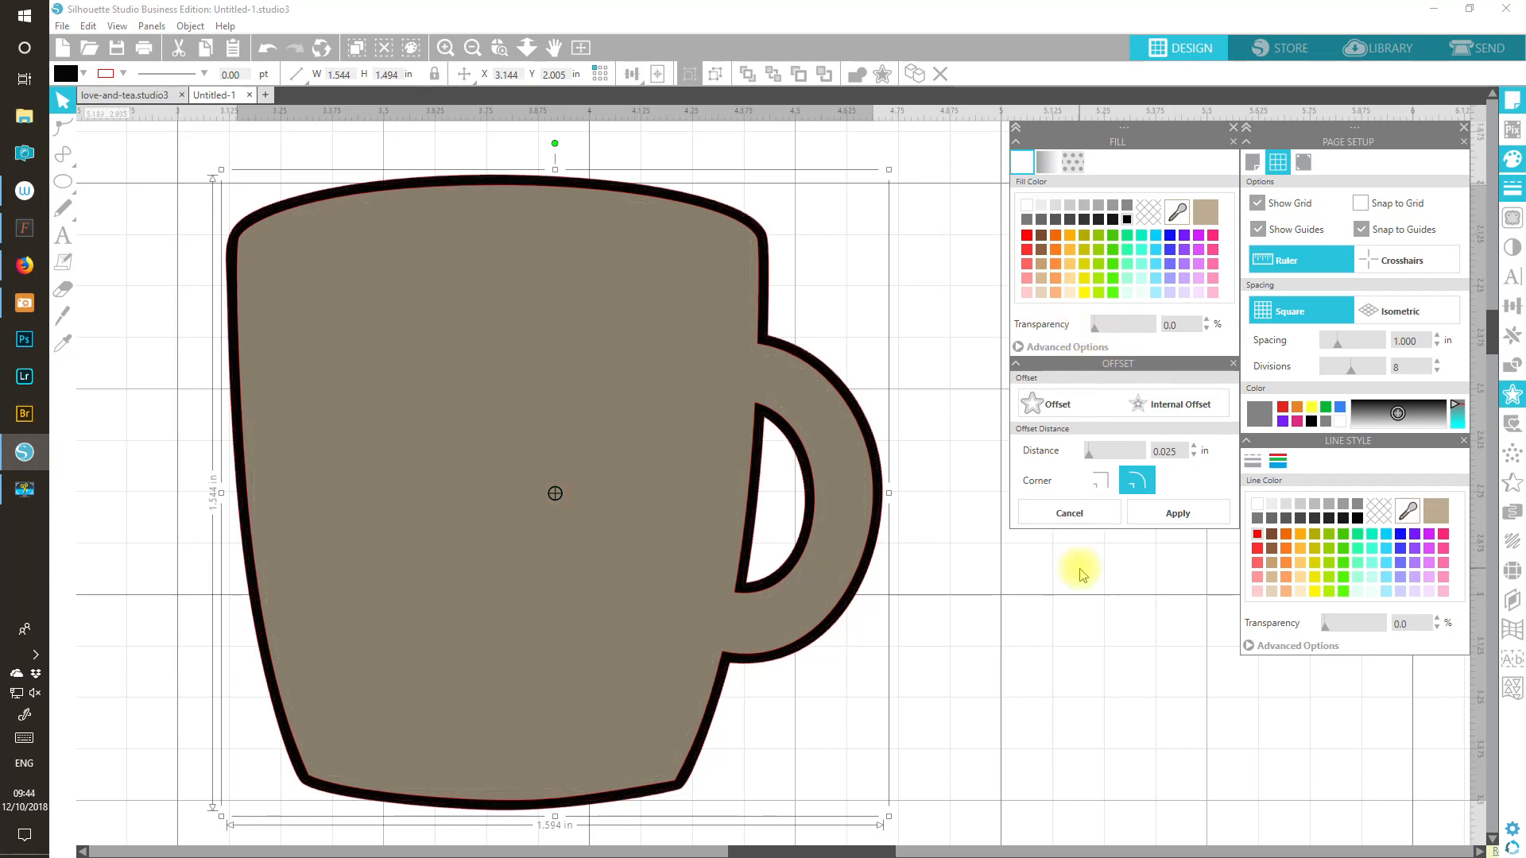
pyautogui.click(824, 76)
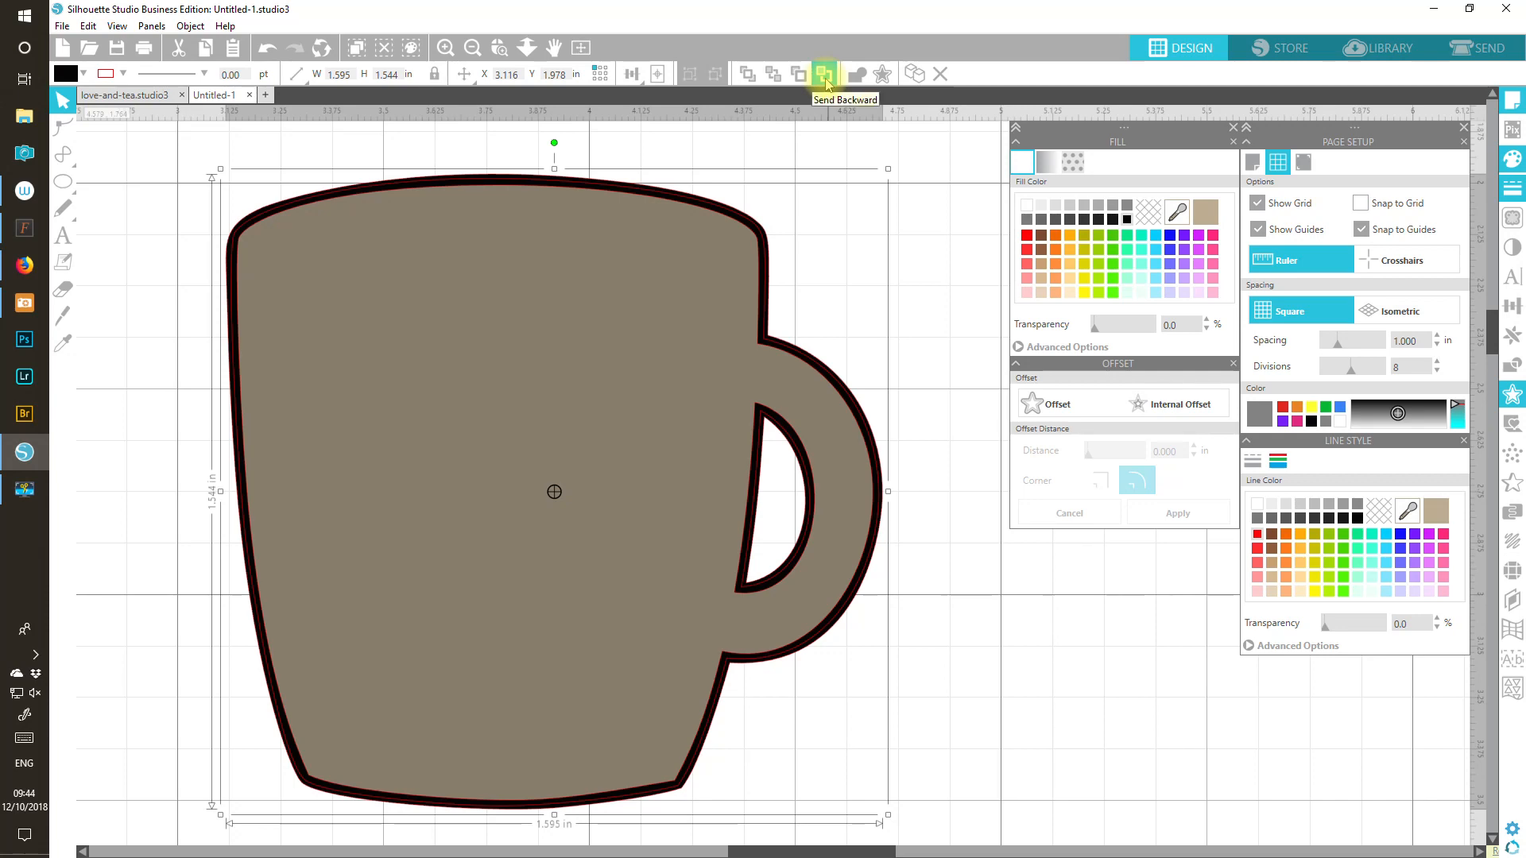
pyautogui.click(824, 75)
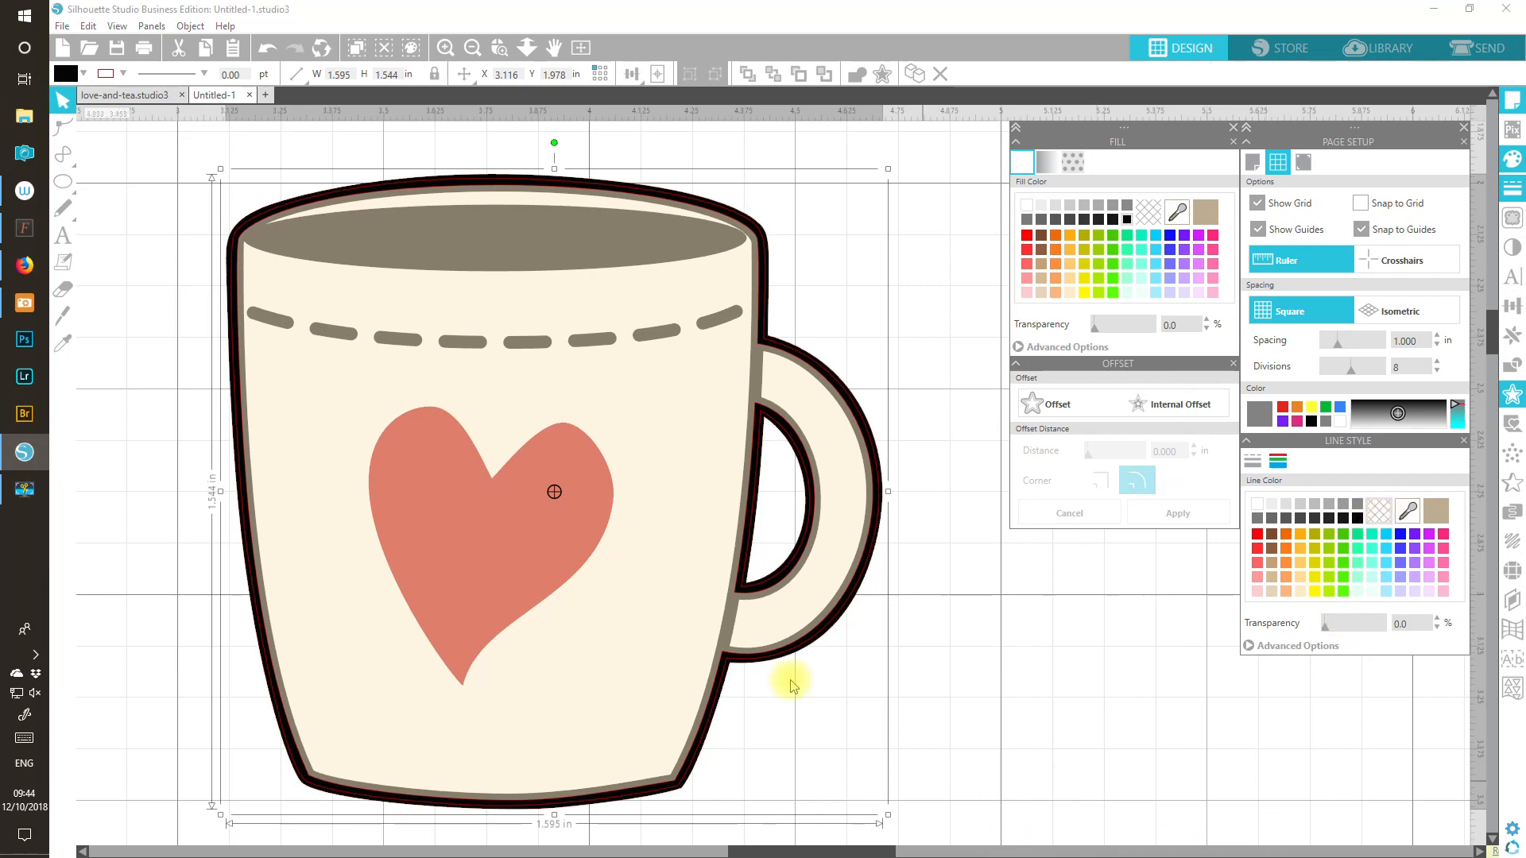
# Step: Move the cream mug silhouette and the loose red heart off the page, side by side above the reference card
pyautogui.click(556, 403)
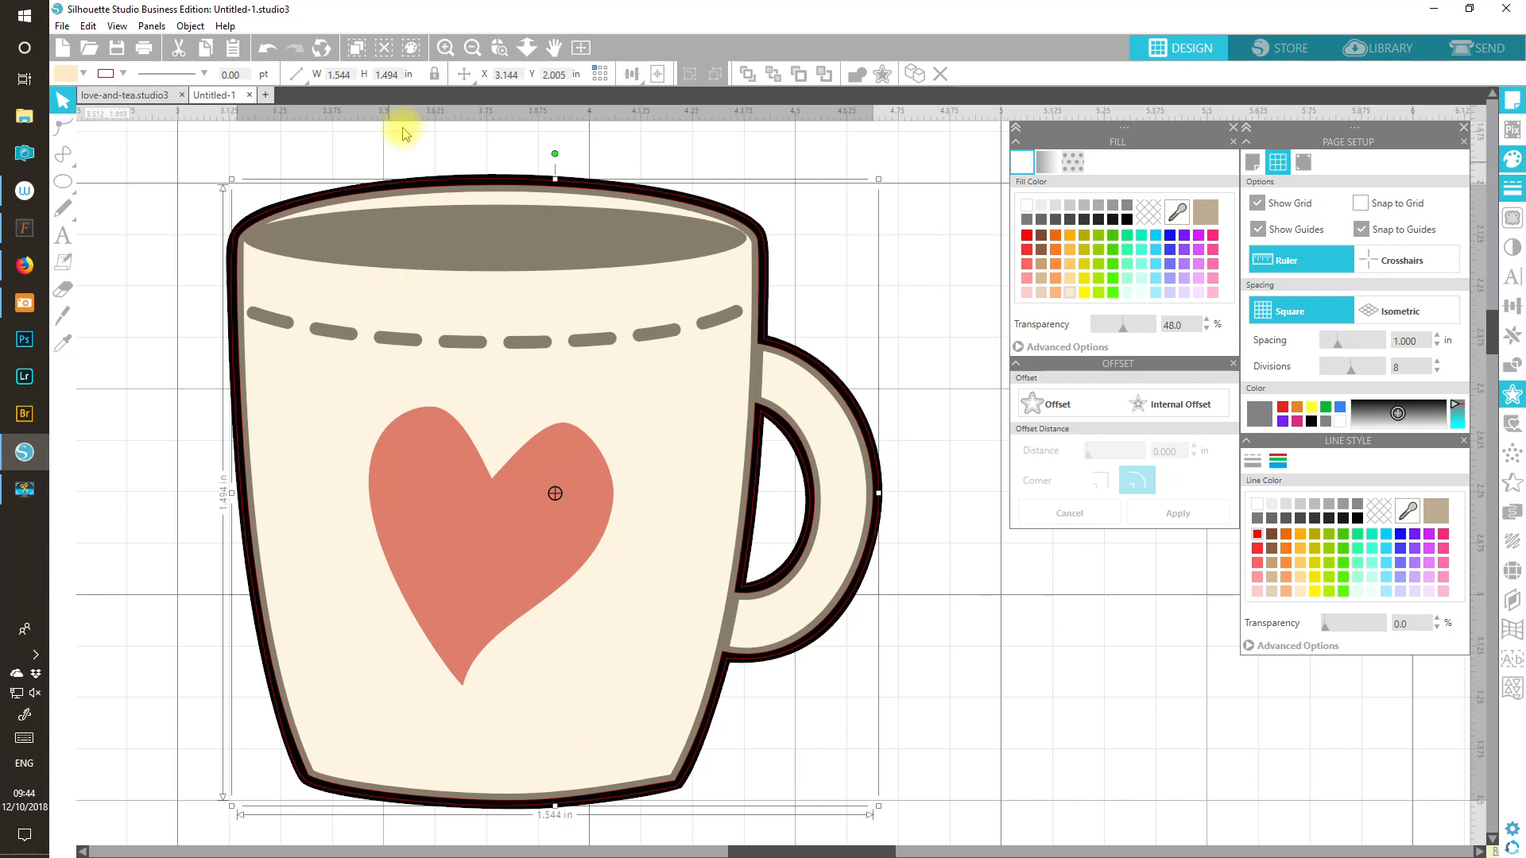
pyautogui.moveTo(469, 296); pyautogui.dragTo(1103, 488)
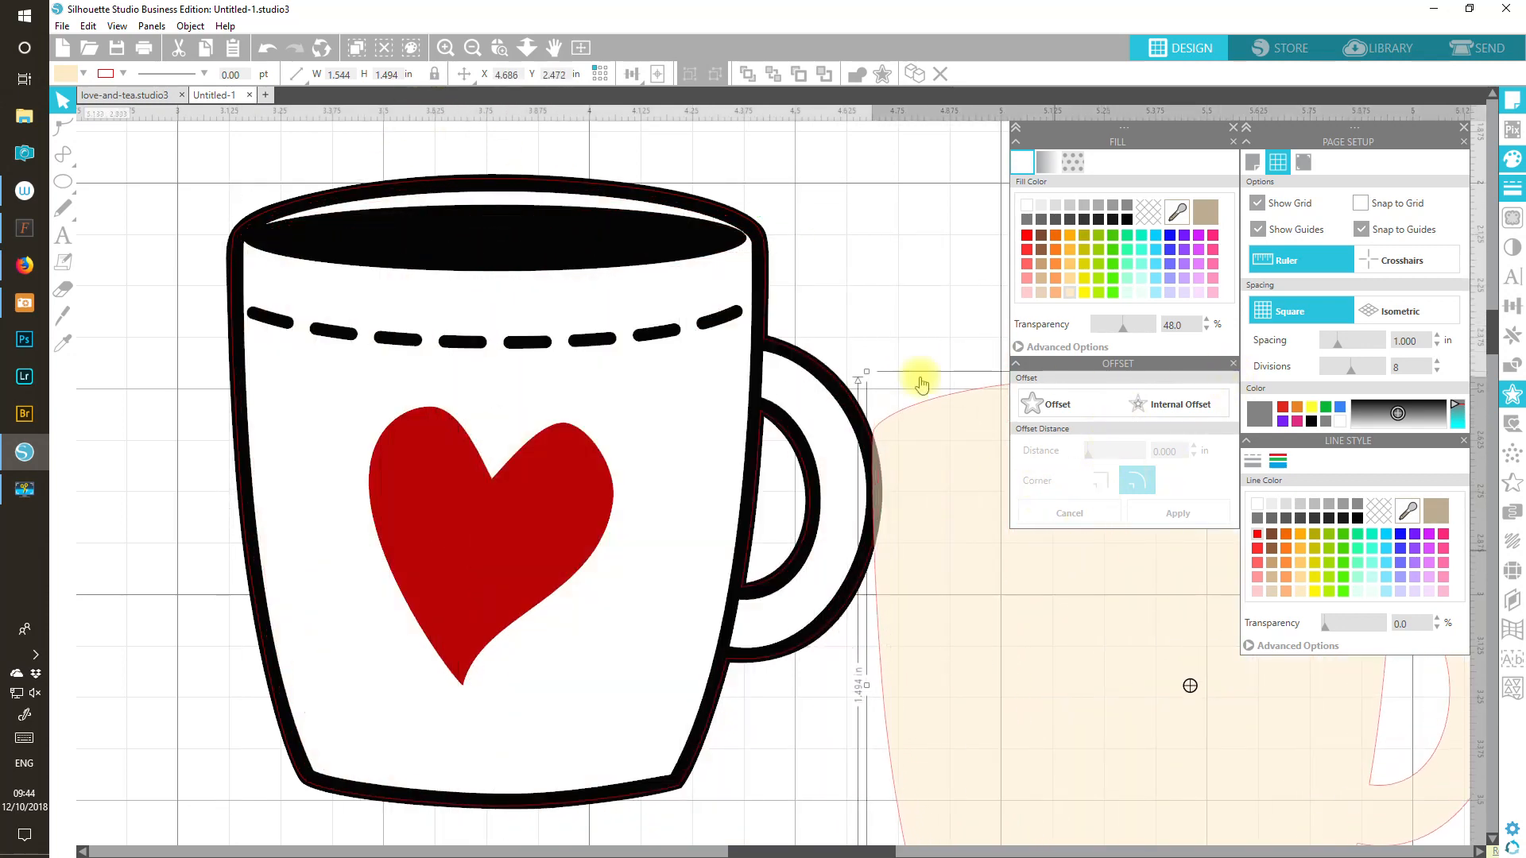
pyautogui.click(581, 48)
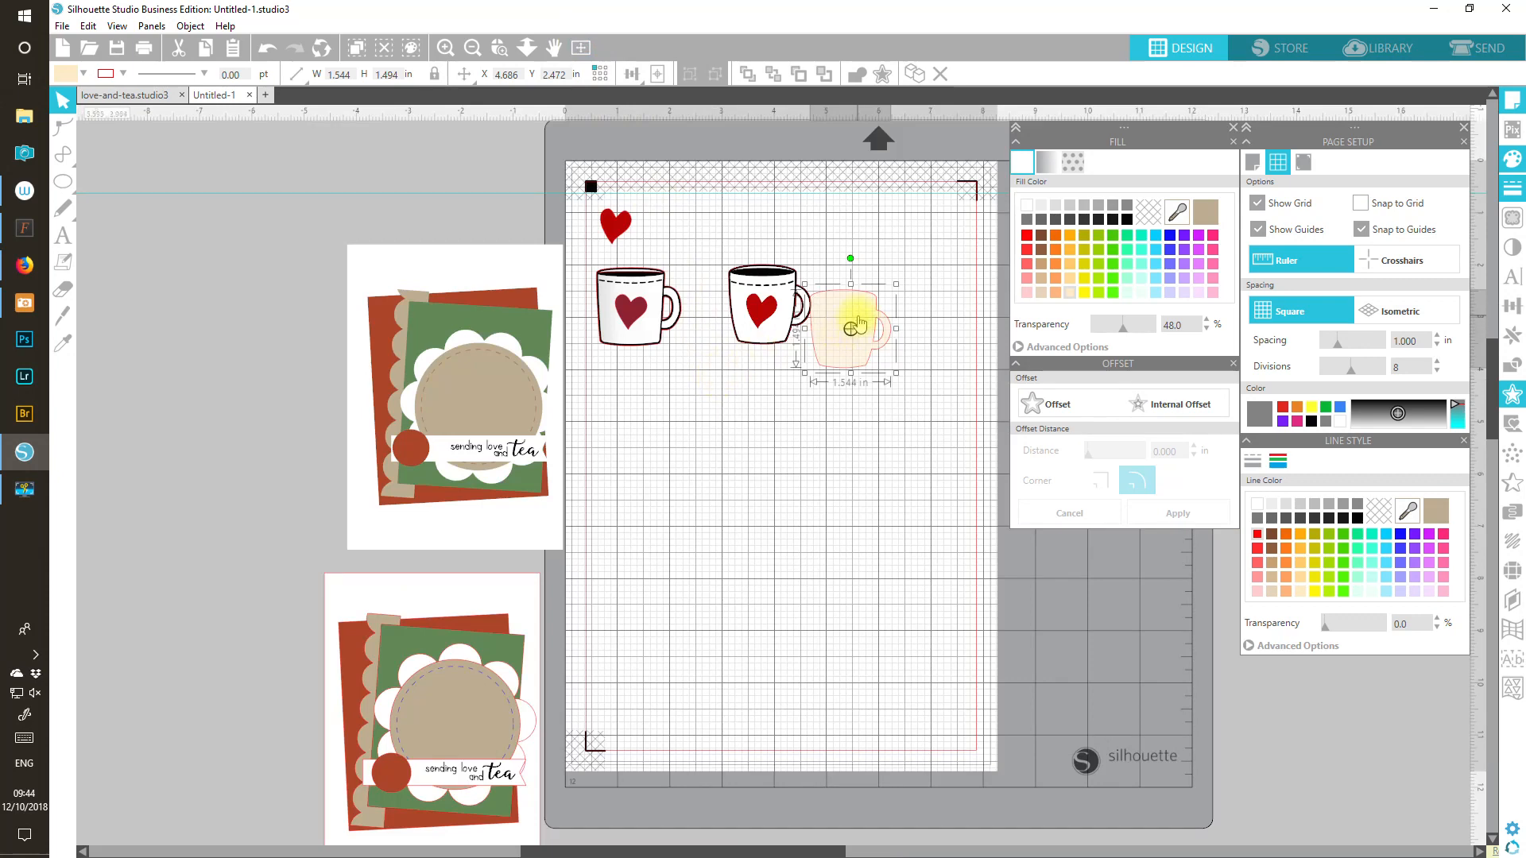
pyautogui.moveTo(859, 308); pyautogui.dragTo(492, 209)
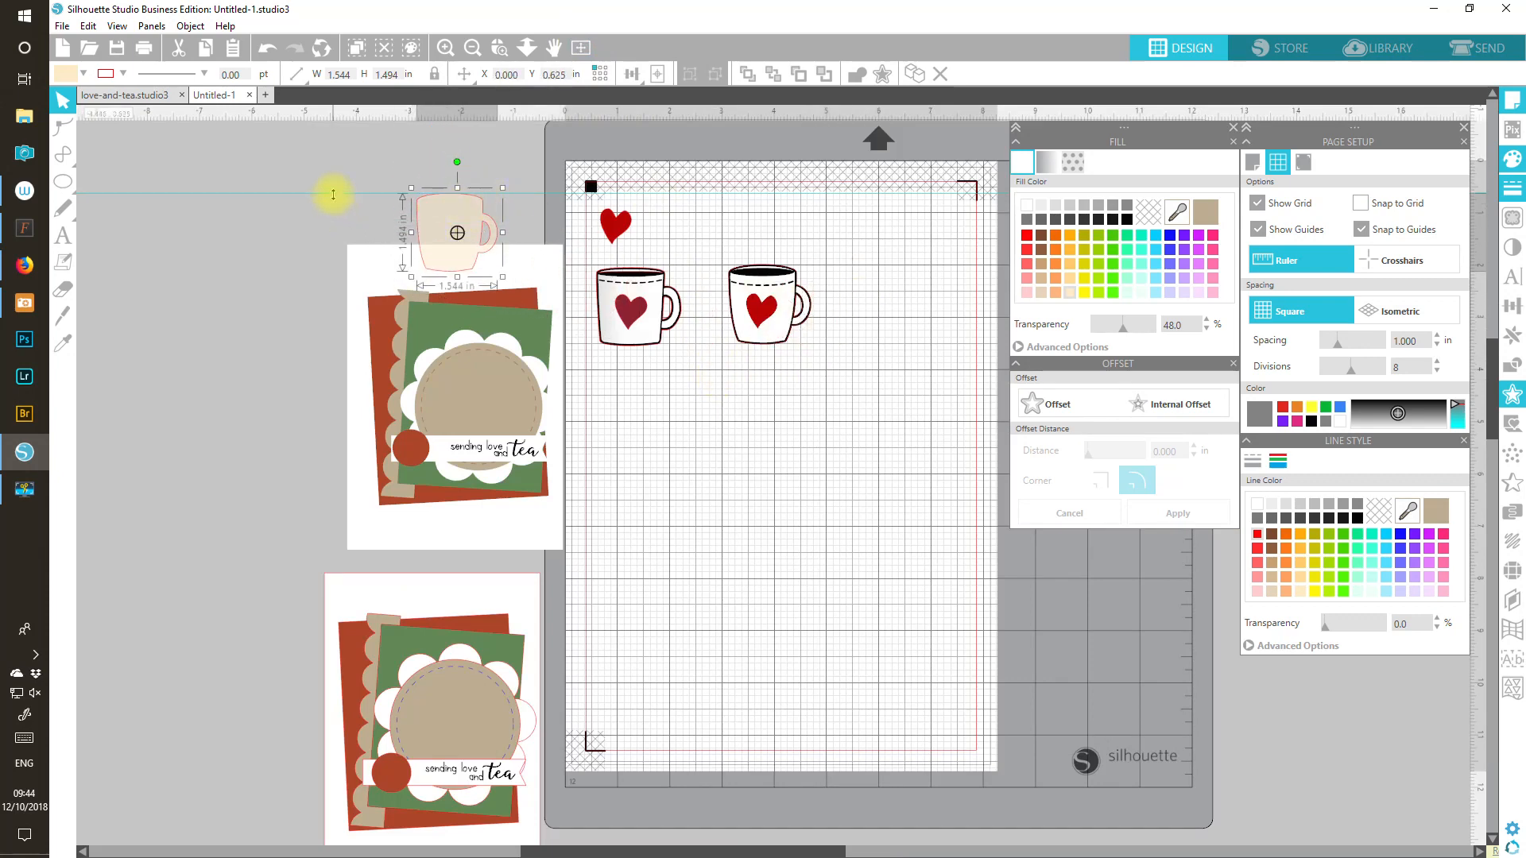
pyautogui.click(333, 194)
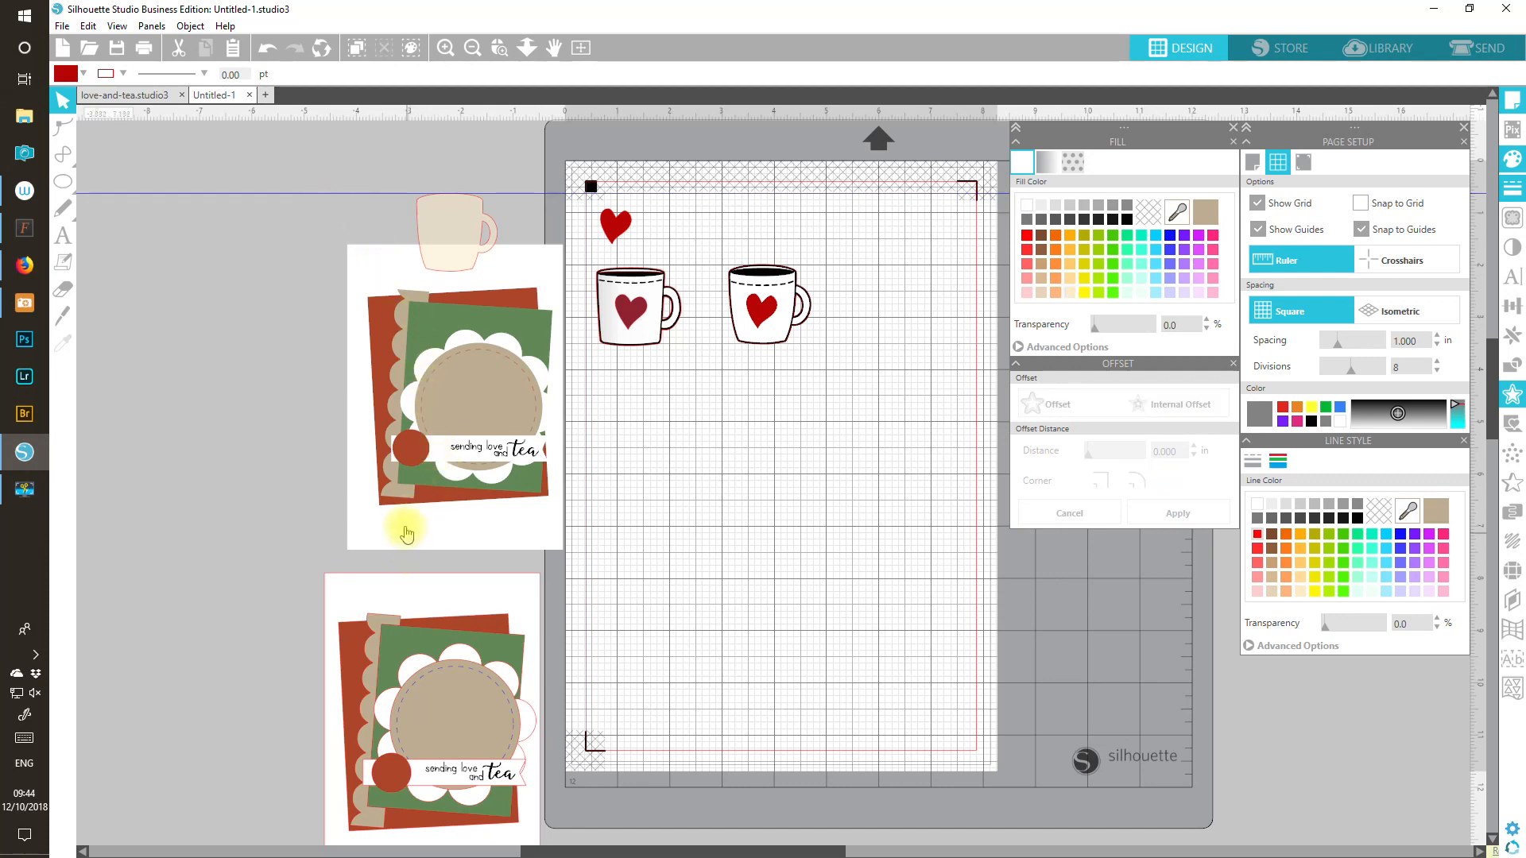
pyautogui.press('Delete')
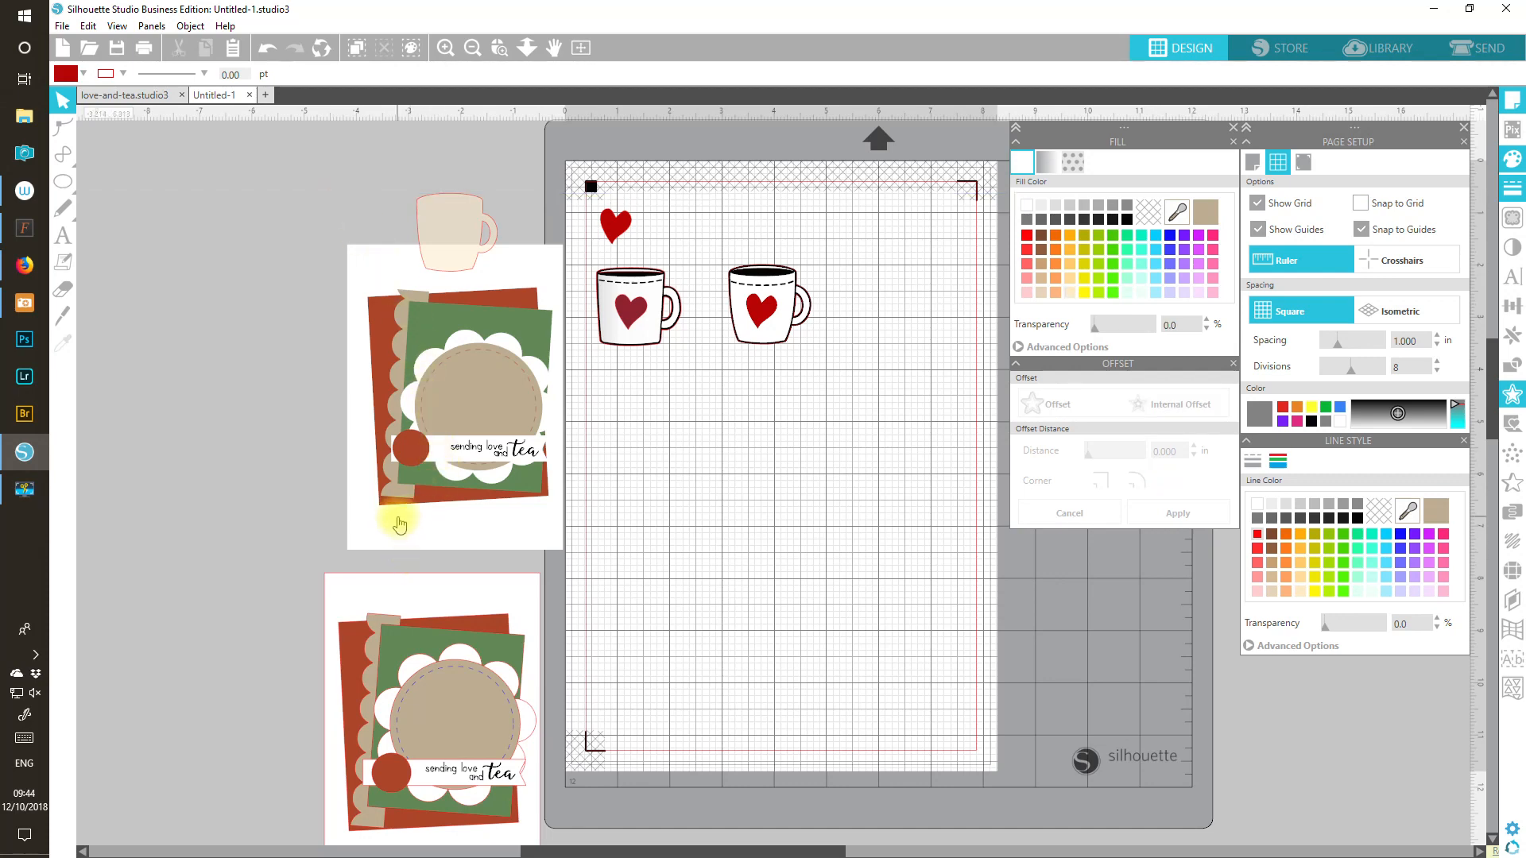
pyautogui.moveTo(457, 230); pyautogui.dragTo(394, 214)
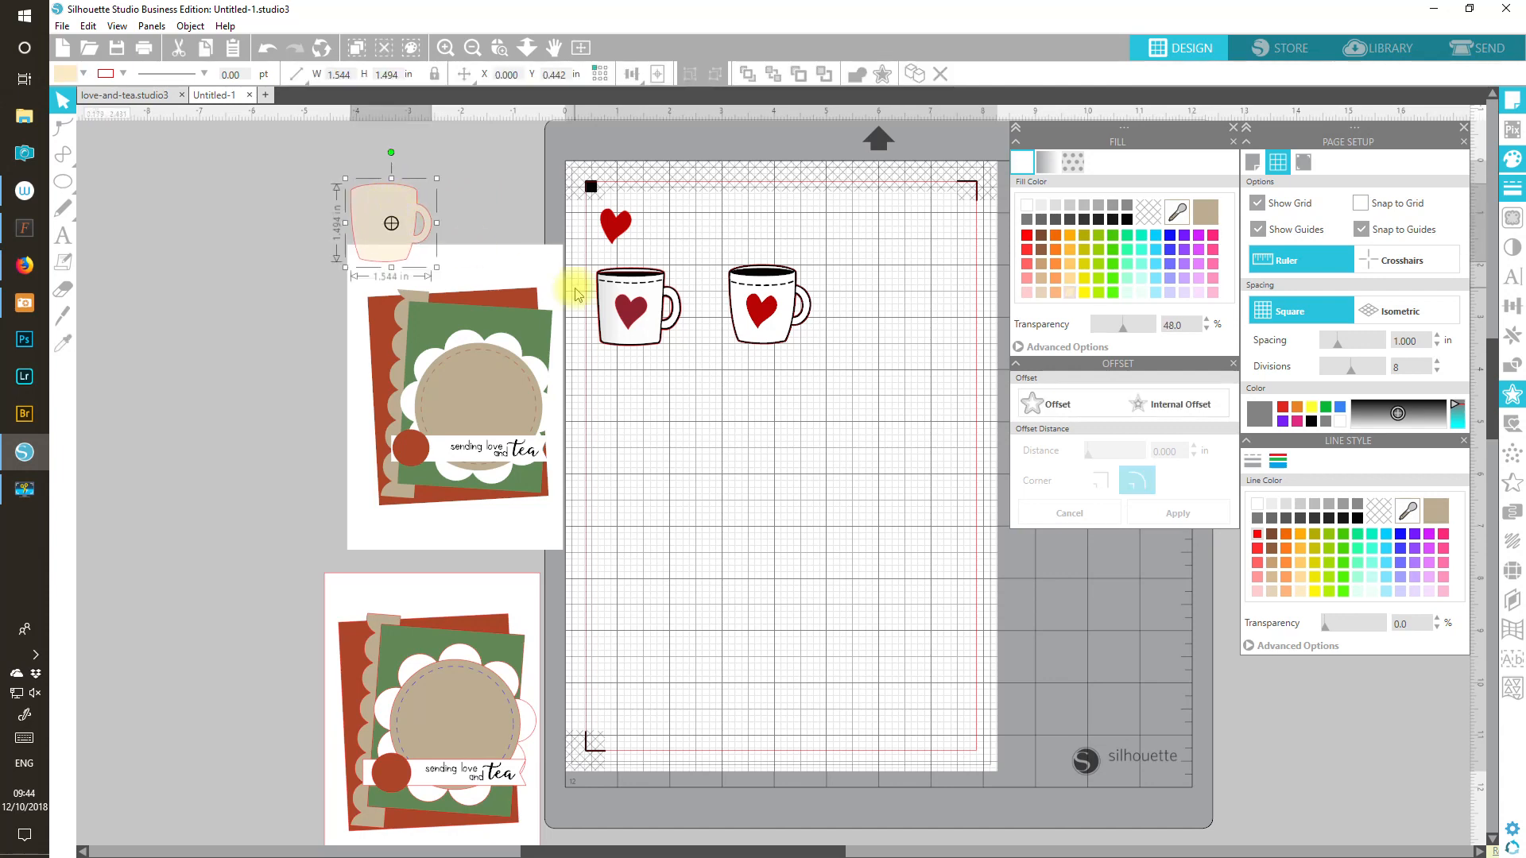
pyautogui.moveTo(618, 251); pyautogui.dragTo(456, 236)
pyautogui.click(395, 341)
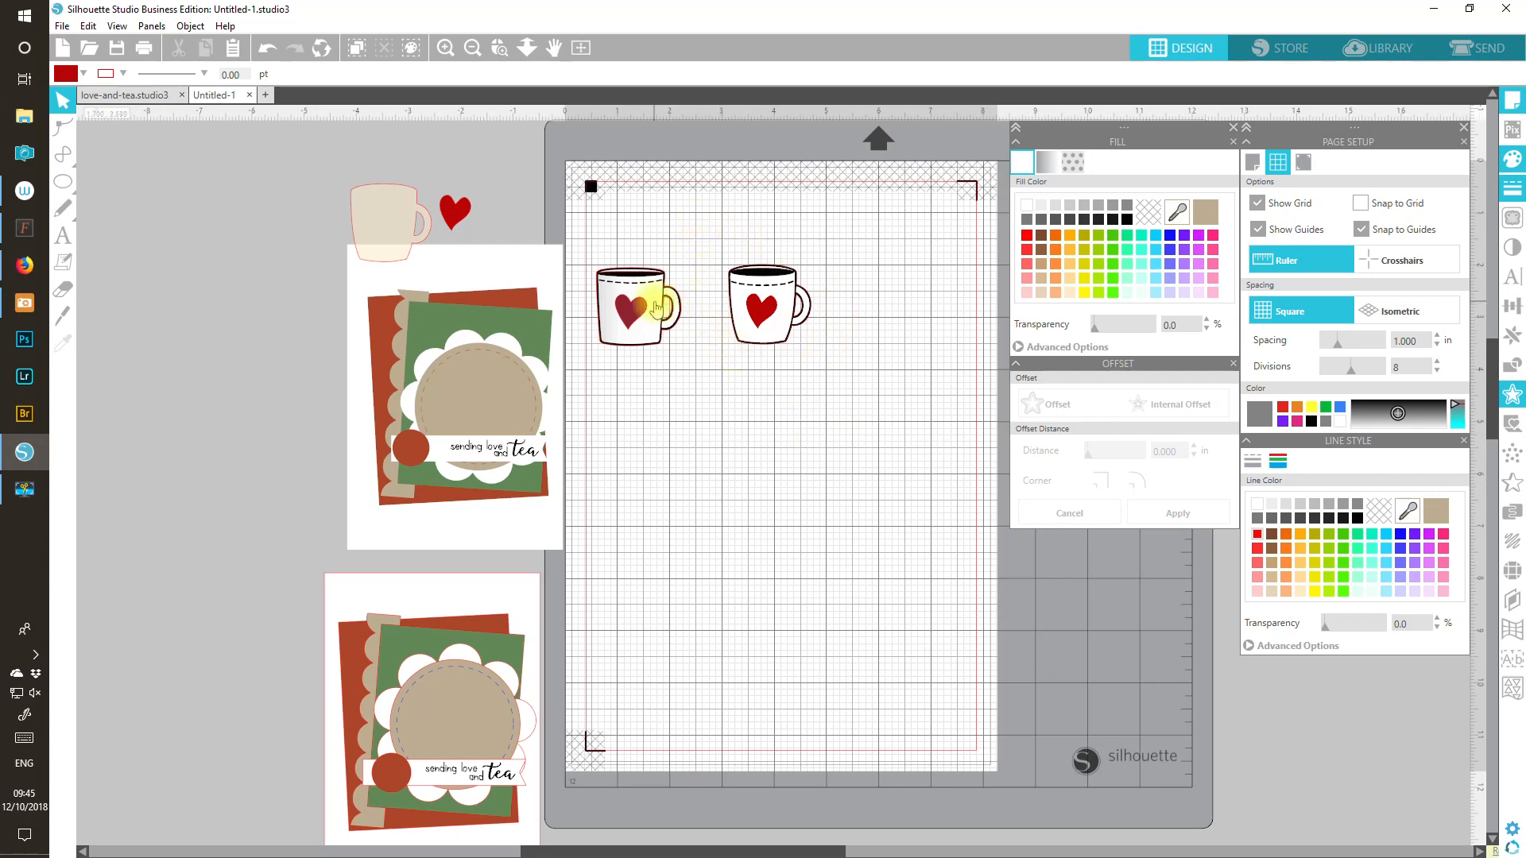
# Step: Group the bright-red-heart mug with its black offset, and group the parts of the dark-red-heart mug
pyautogui.moveTo(702, 228); pyautogui.dragTo(862, 401)
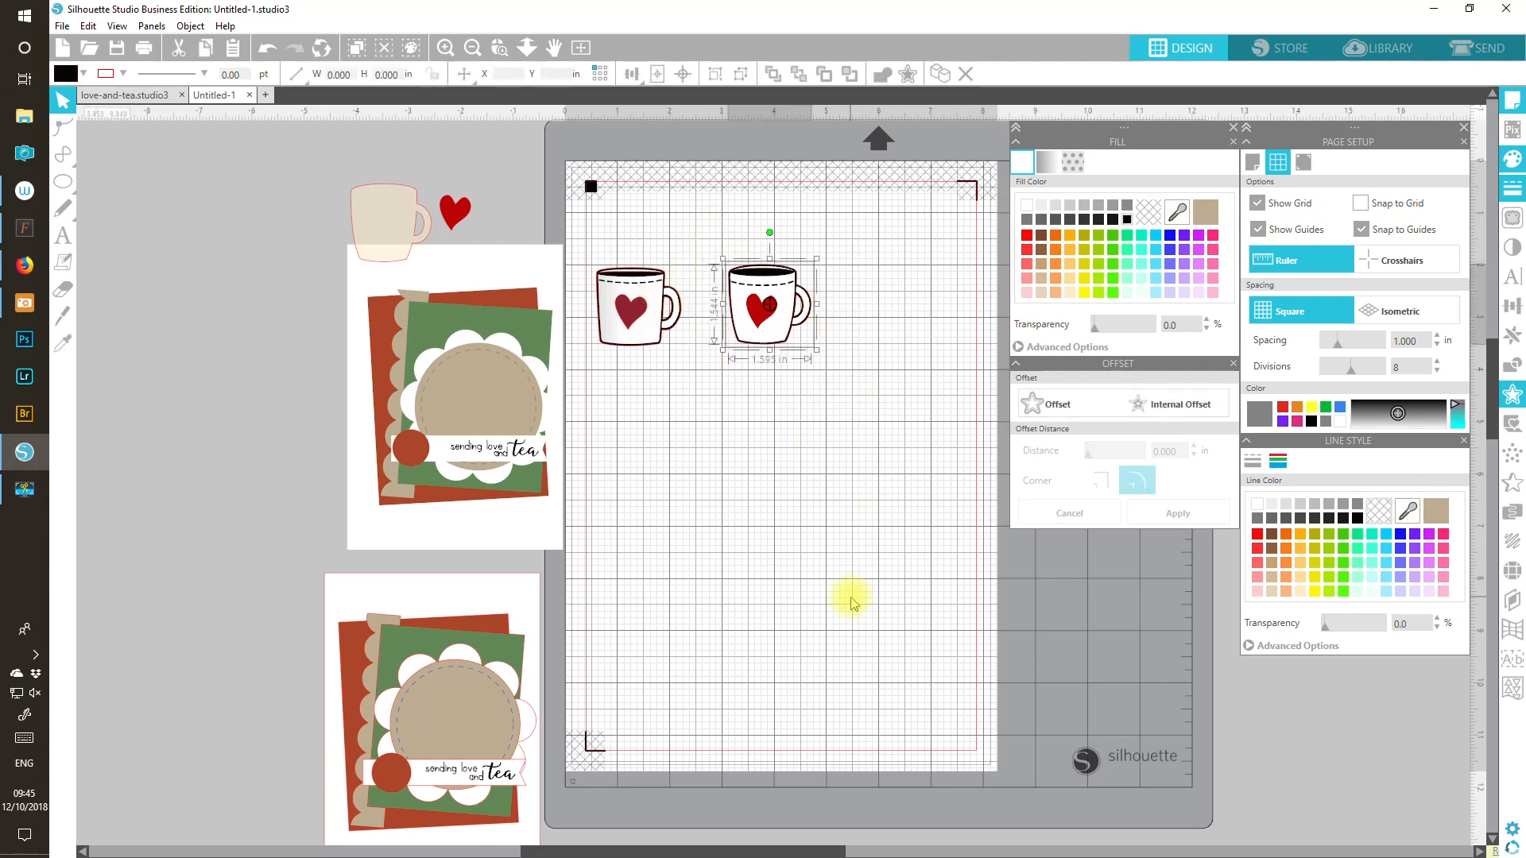
pyautogui.click(715, 75)
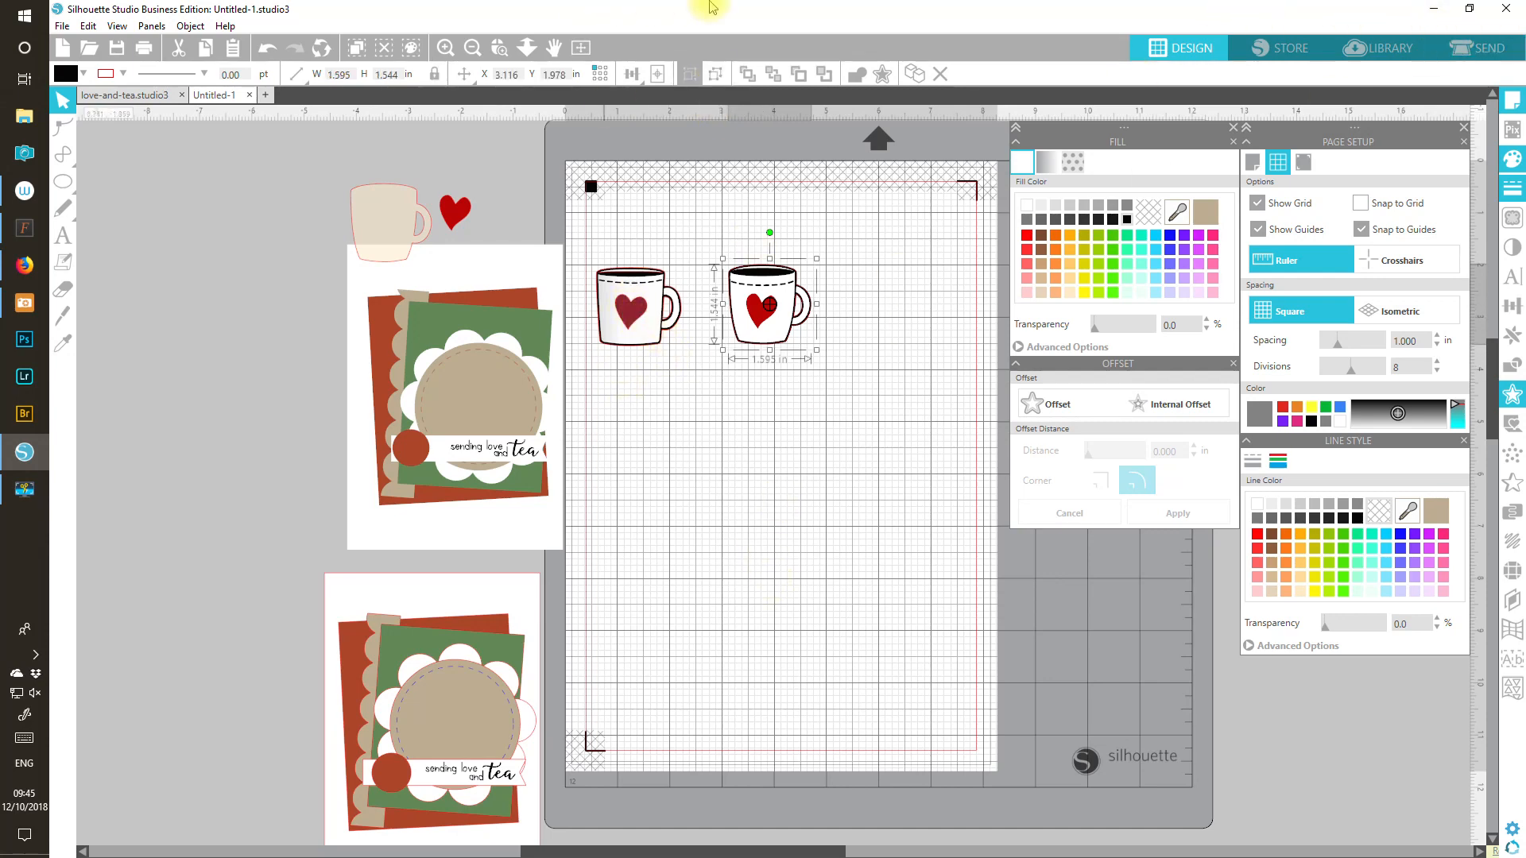
pyautogui.click(598, 248)
pyautogui.click(714, 74)
# Step: Place the dark-red-heart mug on the upper card's tan circle and tilt it slightly clockwise
pyautogui.moveTo(659, 290); pyautogui.dragTo(498, 383)
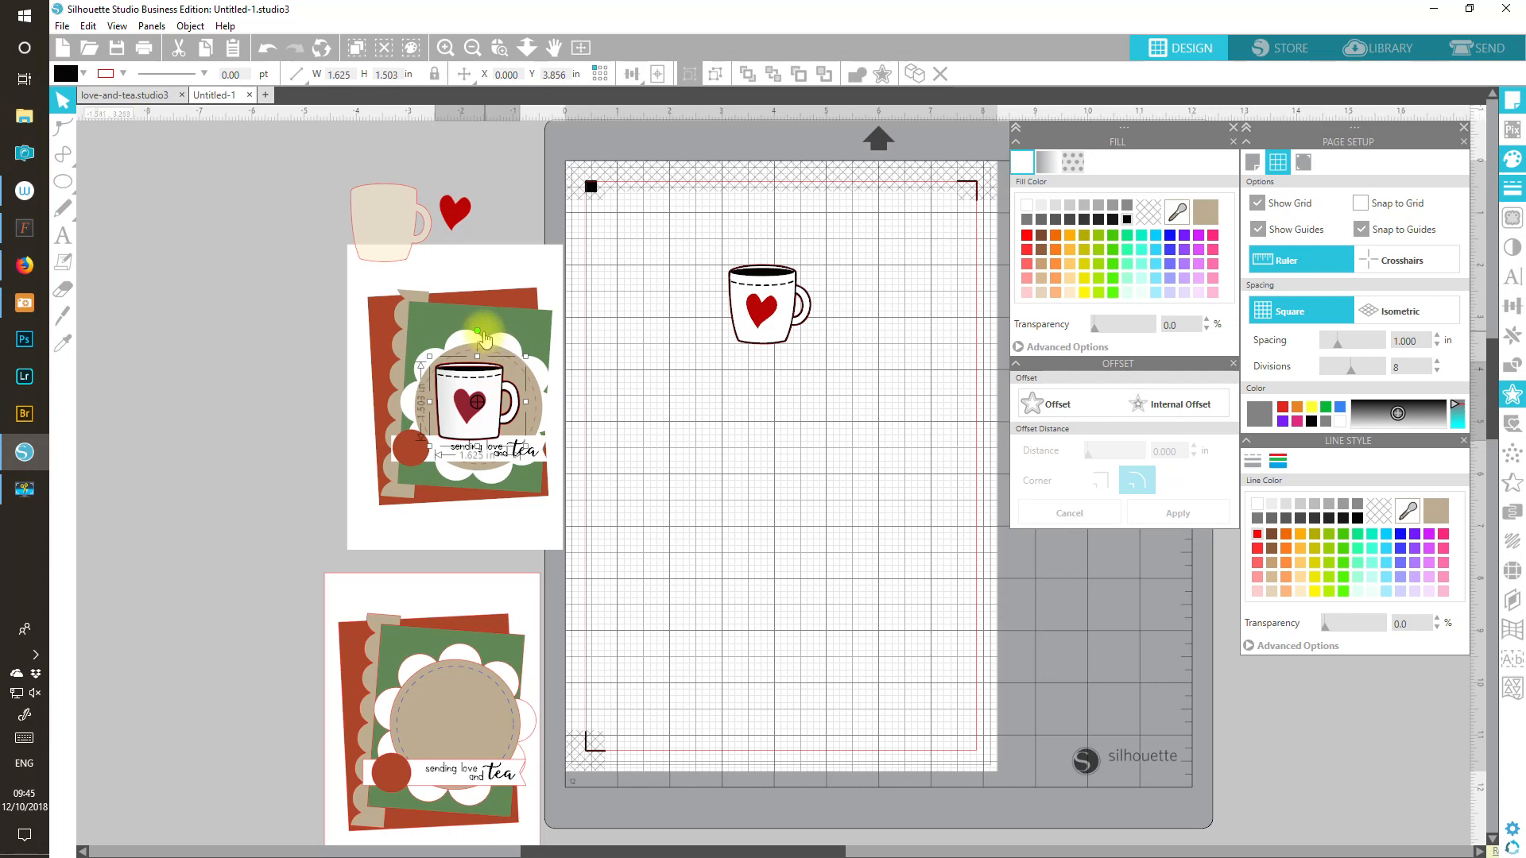
pyautogui.moveTo(478, 331); pyautogui.dragTo(494, 370)
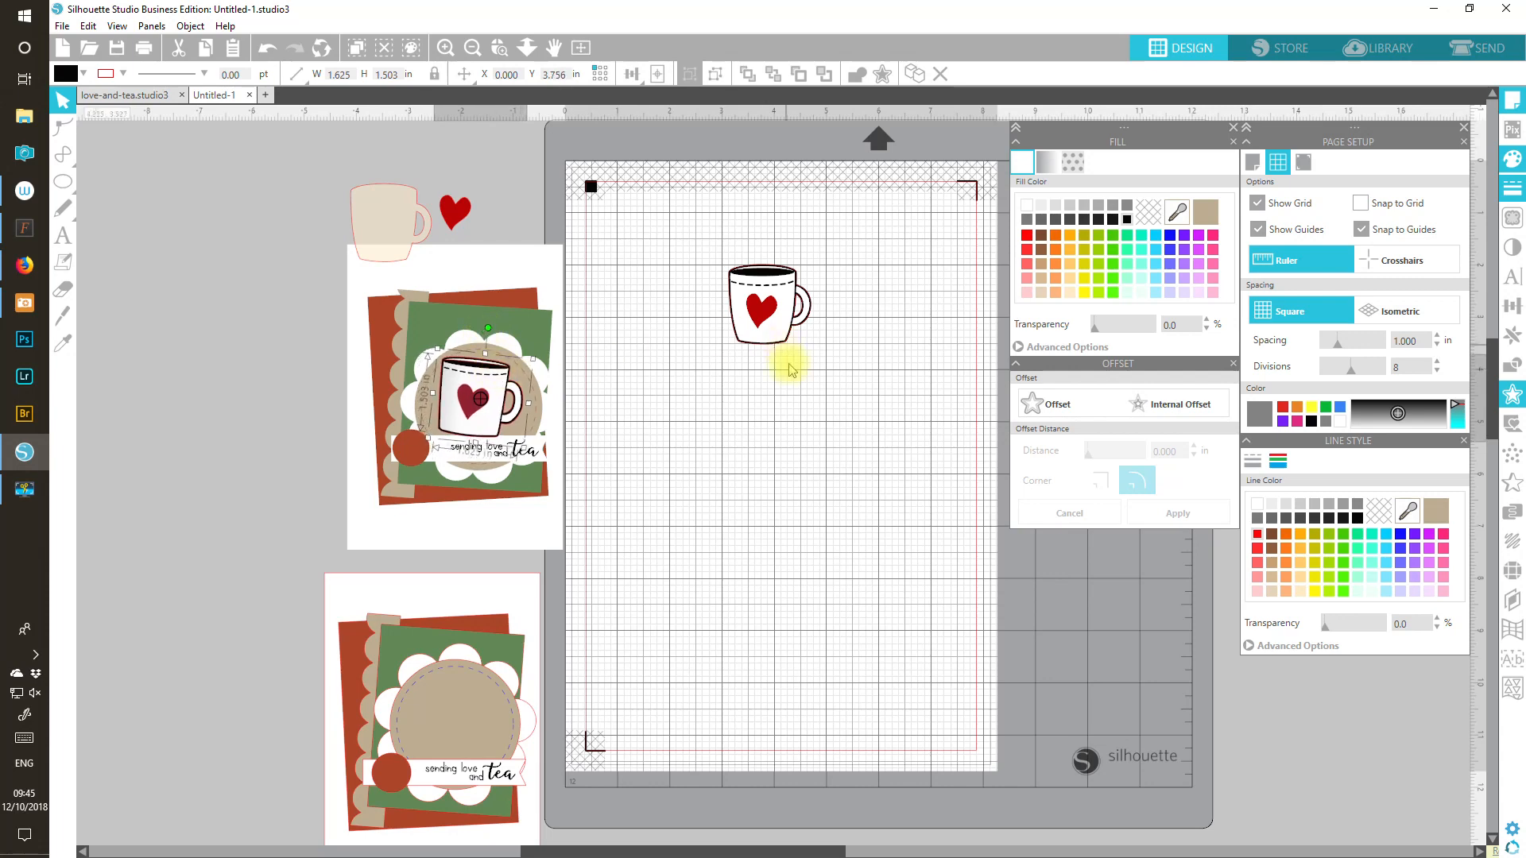
# Step: Select the complete lower card design and move it onto the page
pyautogui.moveTo(296, 584); pyautogui.dragTo(483, 727)
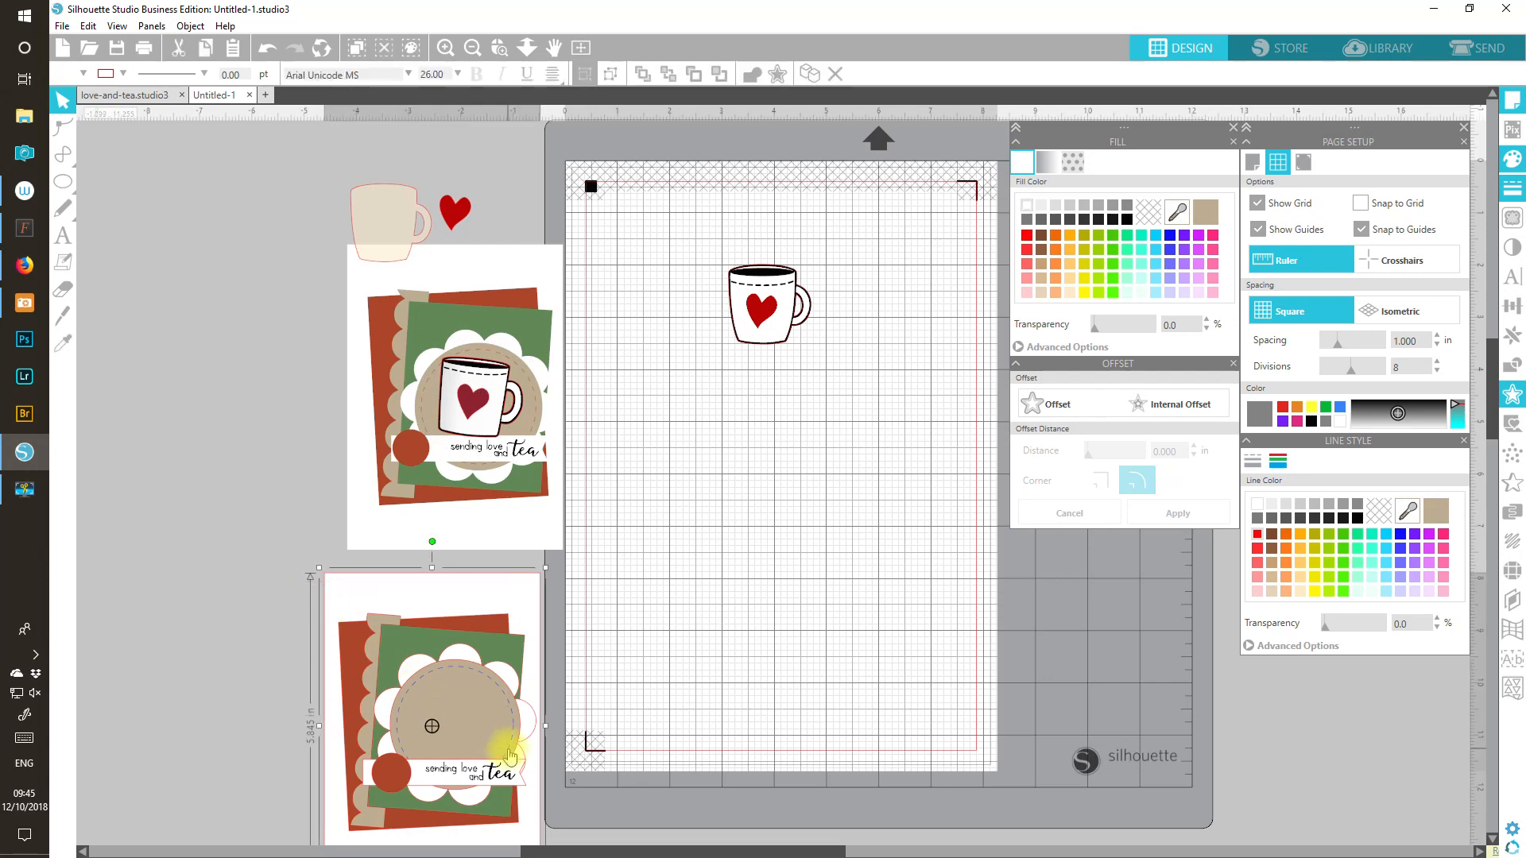
pyautogui.moveTo(248, 632); pyautogui.dragTo(535, 839)
pyautogui.moveTo(478, 701); pyautogui.dragTo(894, 500)
# Step: Place the bright-red-heart mug on the tan circle of the card on the page and tilt it slightly clockwise
pyautogui.moveTo(751, 268); pyautogui.dragTo(862, 482)
pyautogui.press('Escape')
pyautogui.click(888, 498)
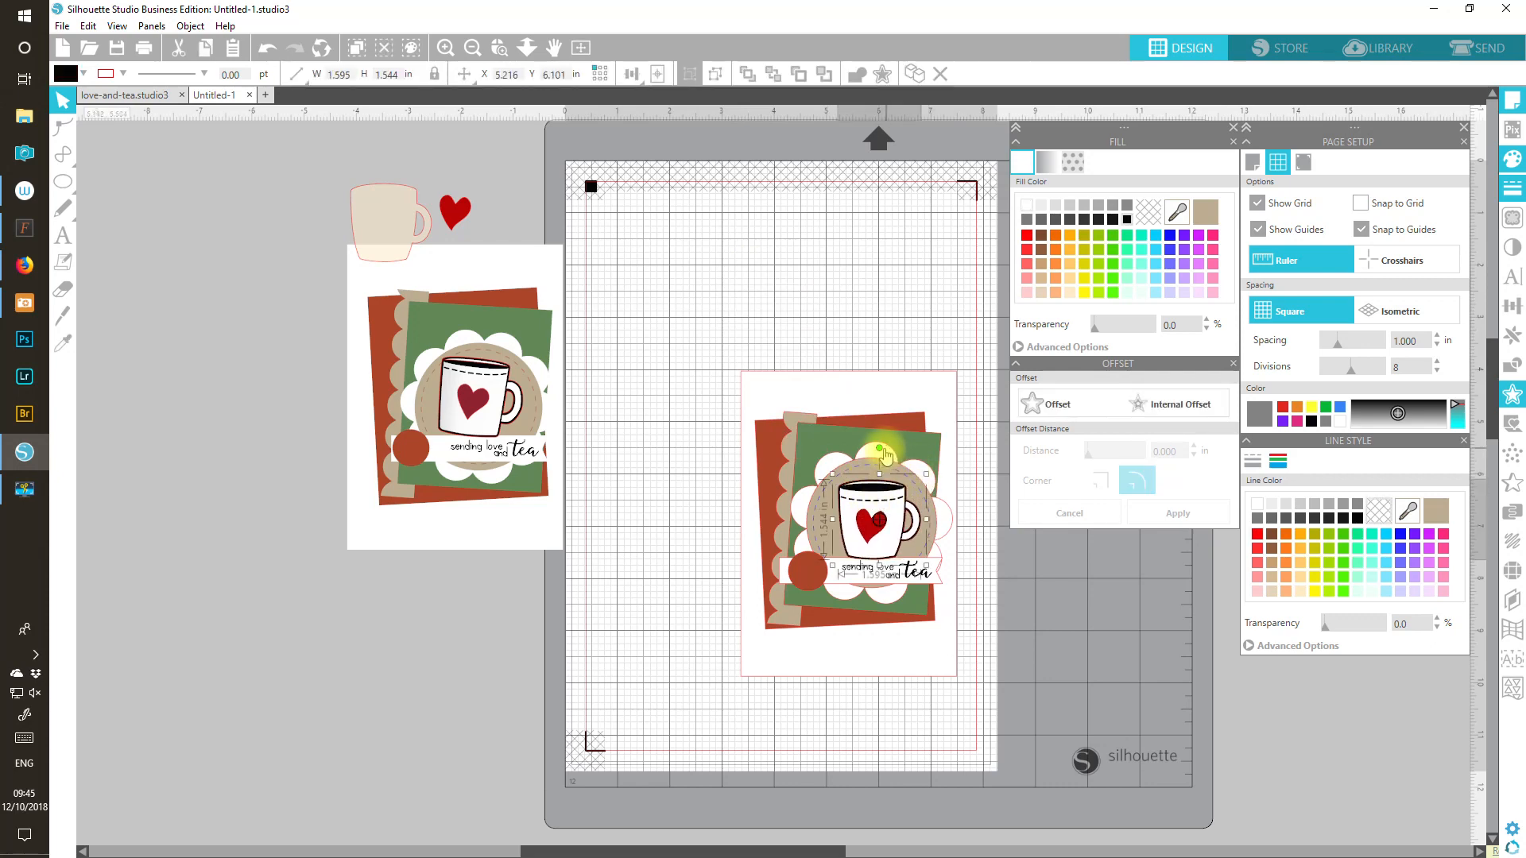
pyautogui.moveTo(880, 449); pyautogui.dragTo(888, 449)
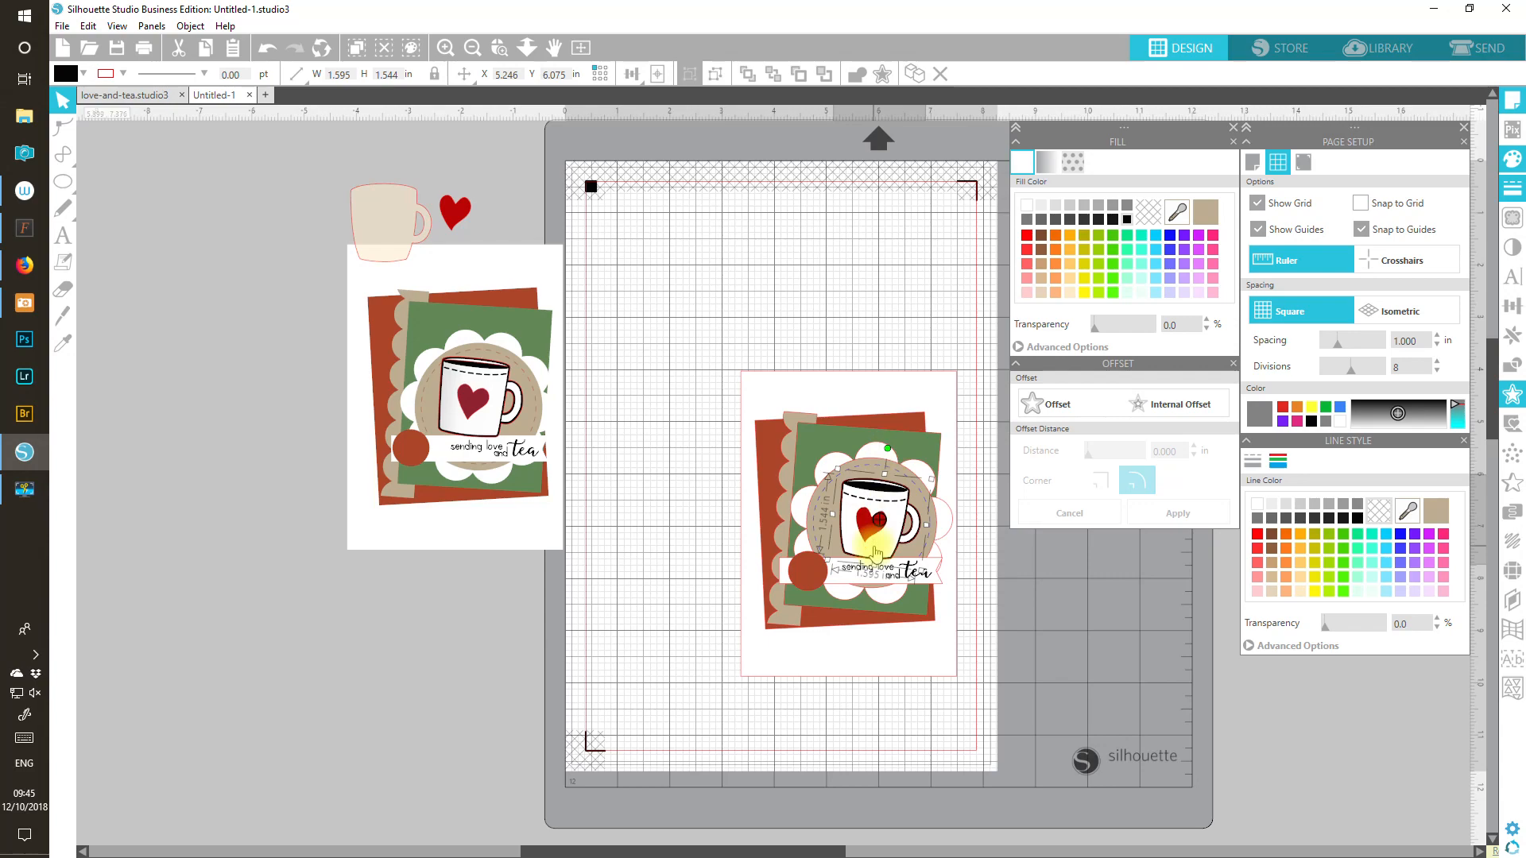
pyautogui.moveTo(878, 554); pyautogui.dragTo(876, 552)
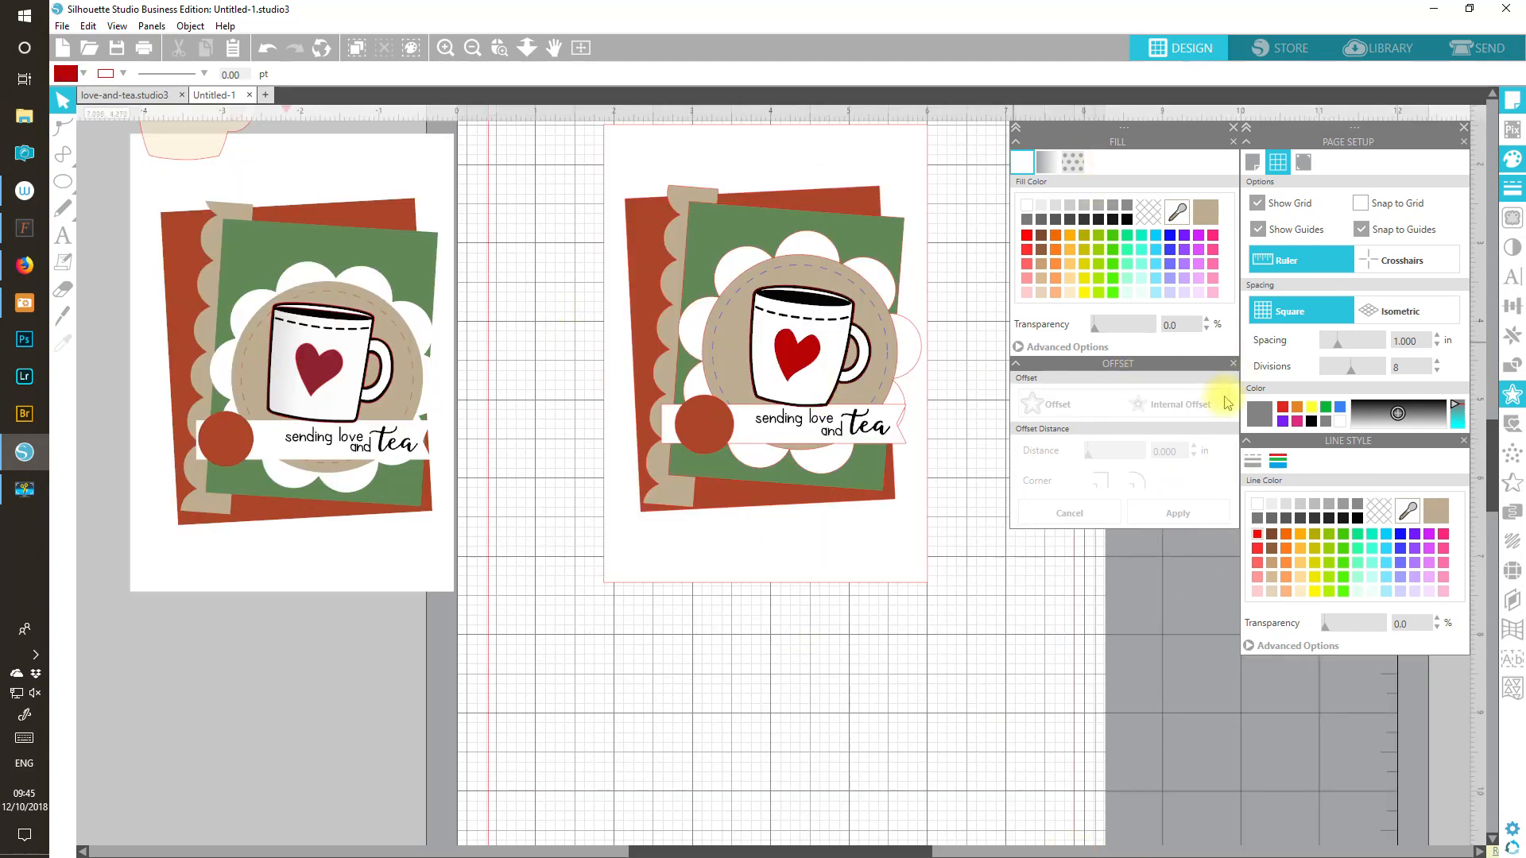
# Step: Close the Offset, Fill and Line Style settings and clear the selection
pyautogui.click(1232, 363)
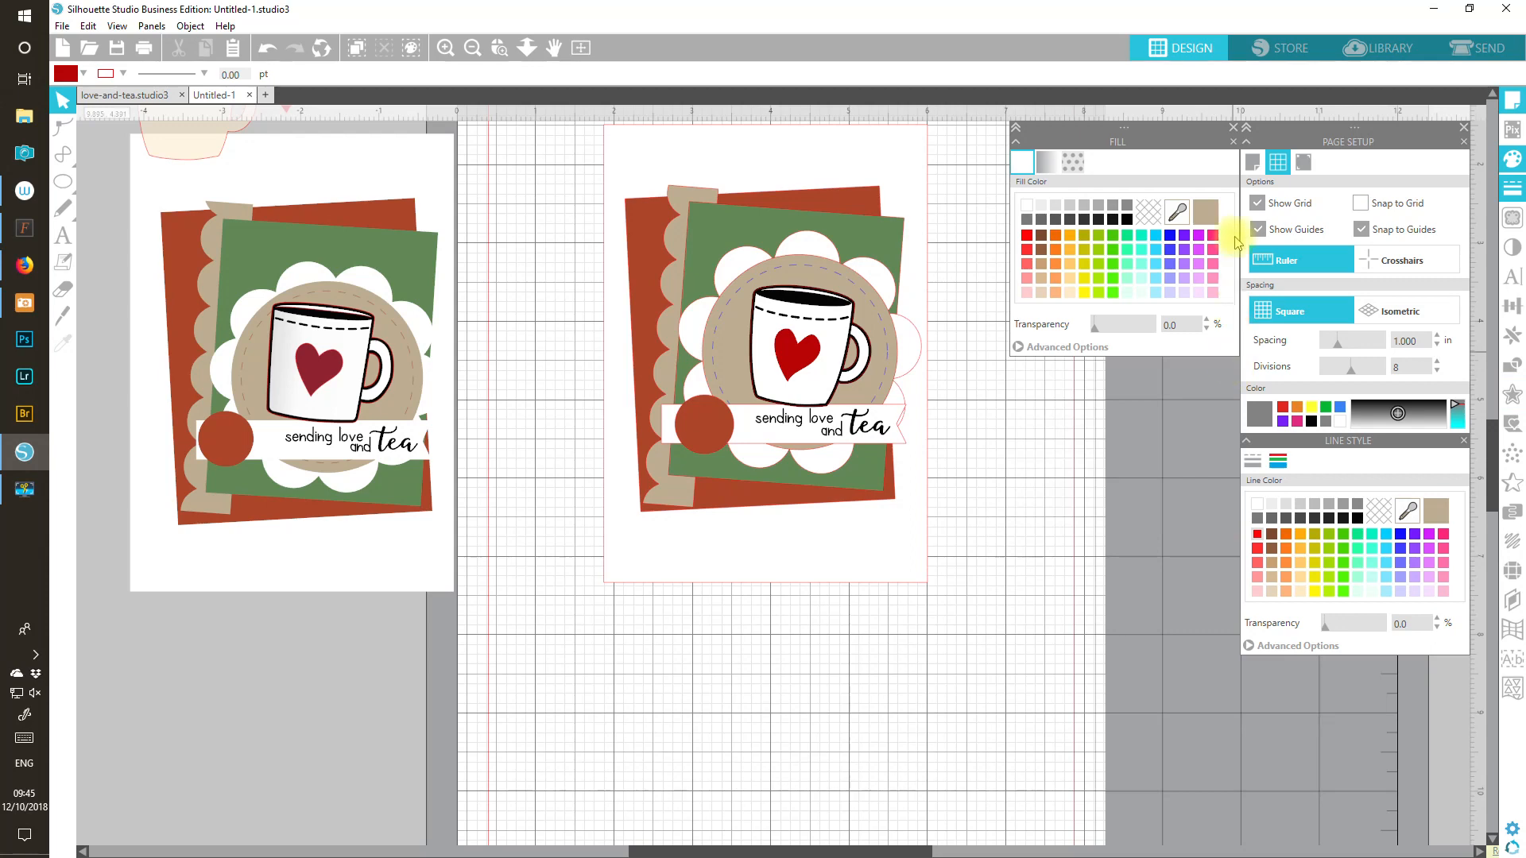
pyautogui.click(1234, 129)
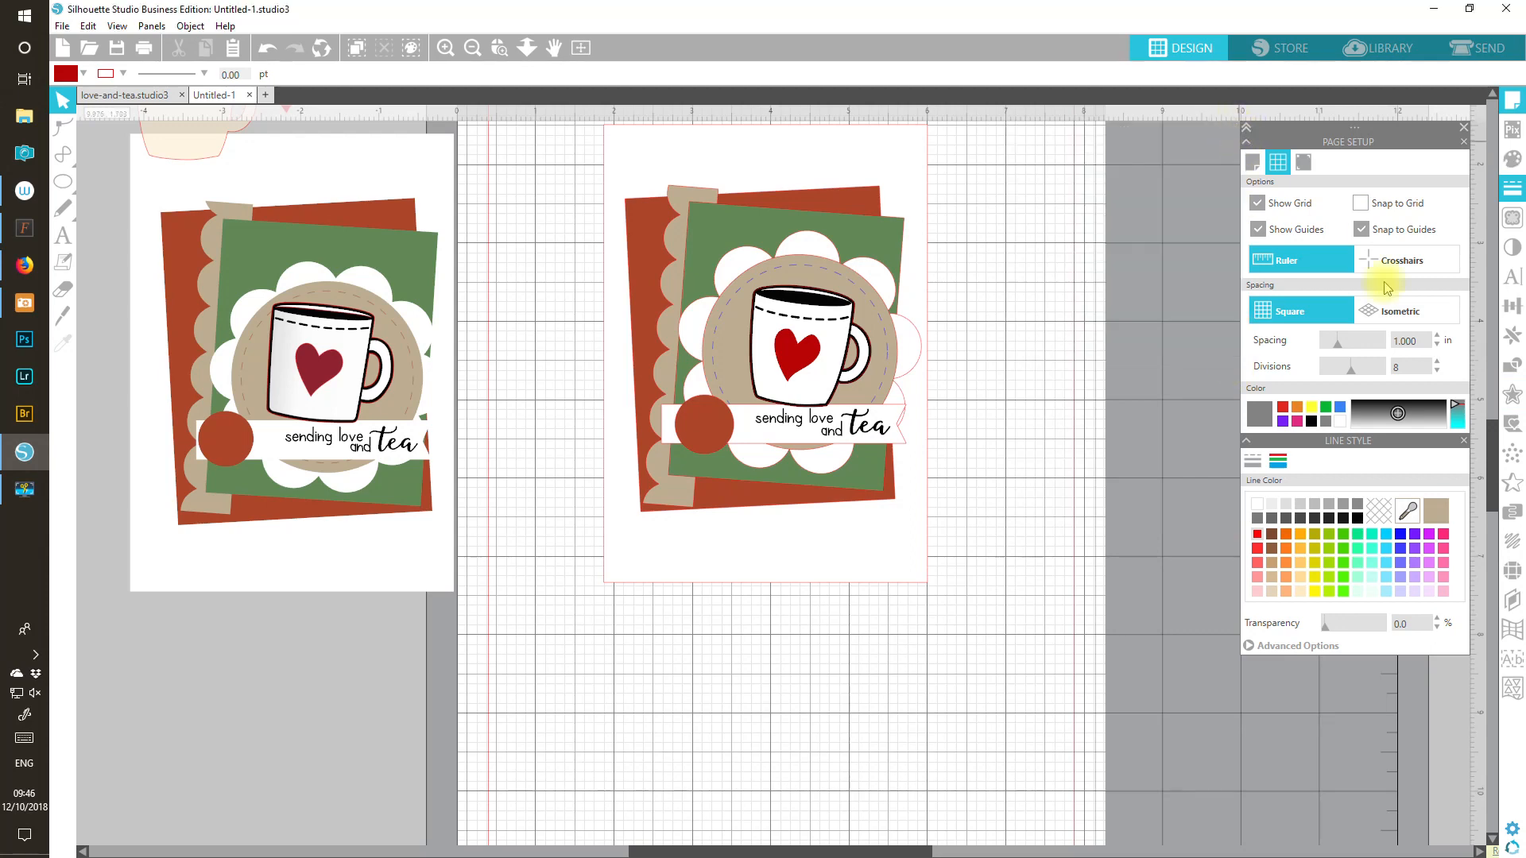
pyautogui.click(1464, 441)
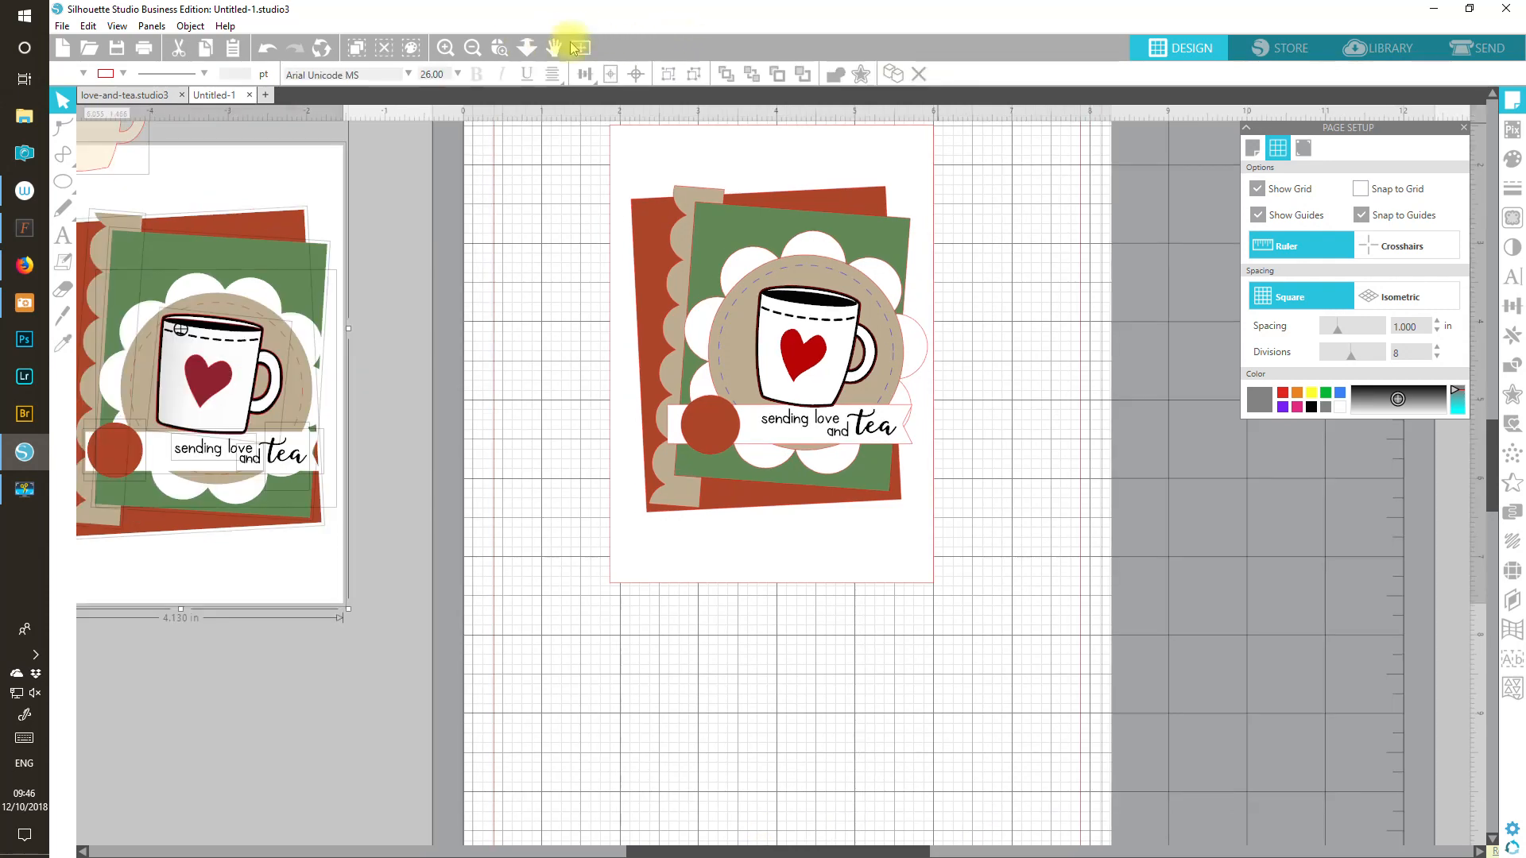
pyautogui.click(590, 51)
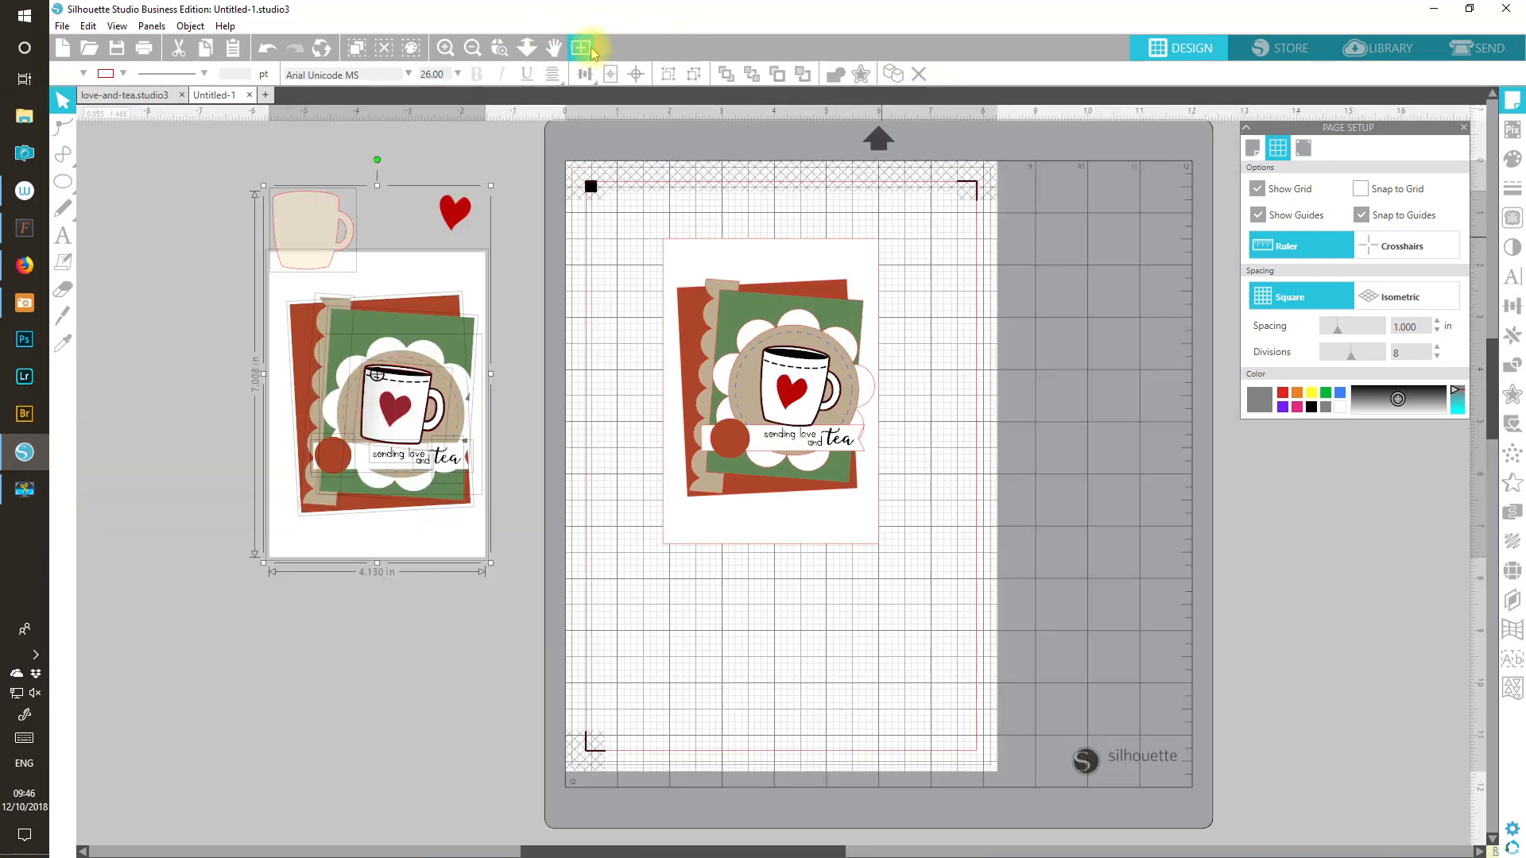
pyautogui.click(940, 464)
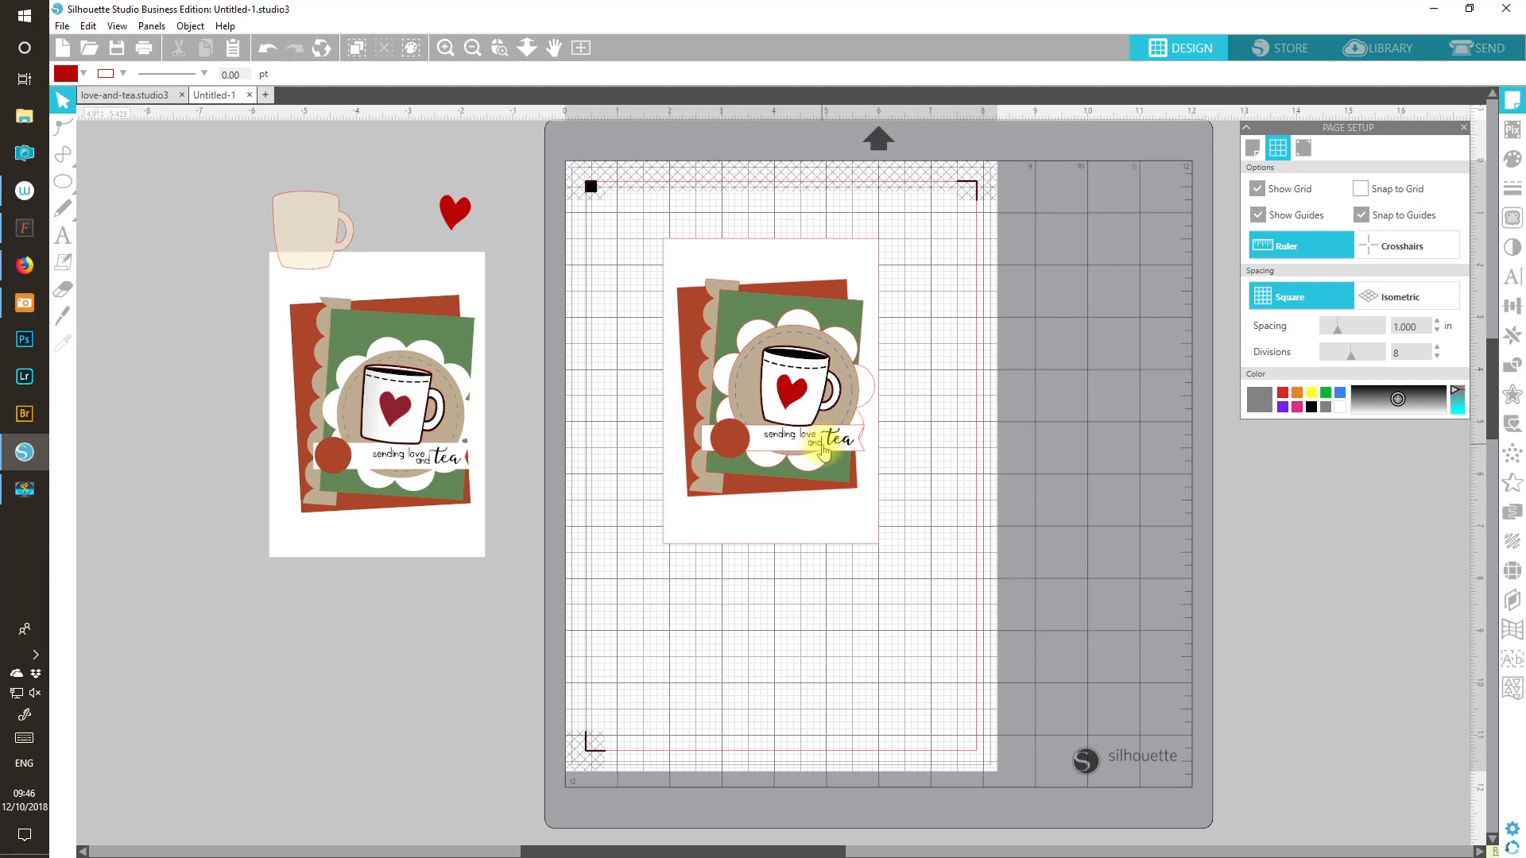
# Step: Ungroup the card design on the page into its separate pieces
pyautogui.moveTo(822, 452); pyautogui.dragTo(821, 457)
pyautogui.click(820, 449)
pyautogui.click(611, 75)
pyautogui.click(800, 625)
pyautogui.moveTo(847, 439); pyautogui.dragTo(849, 522)
pyautogui.click(268, 48)
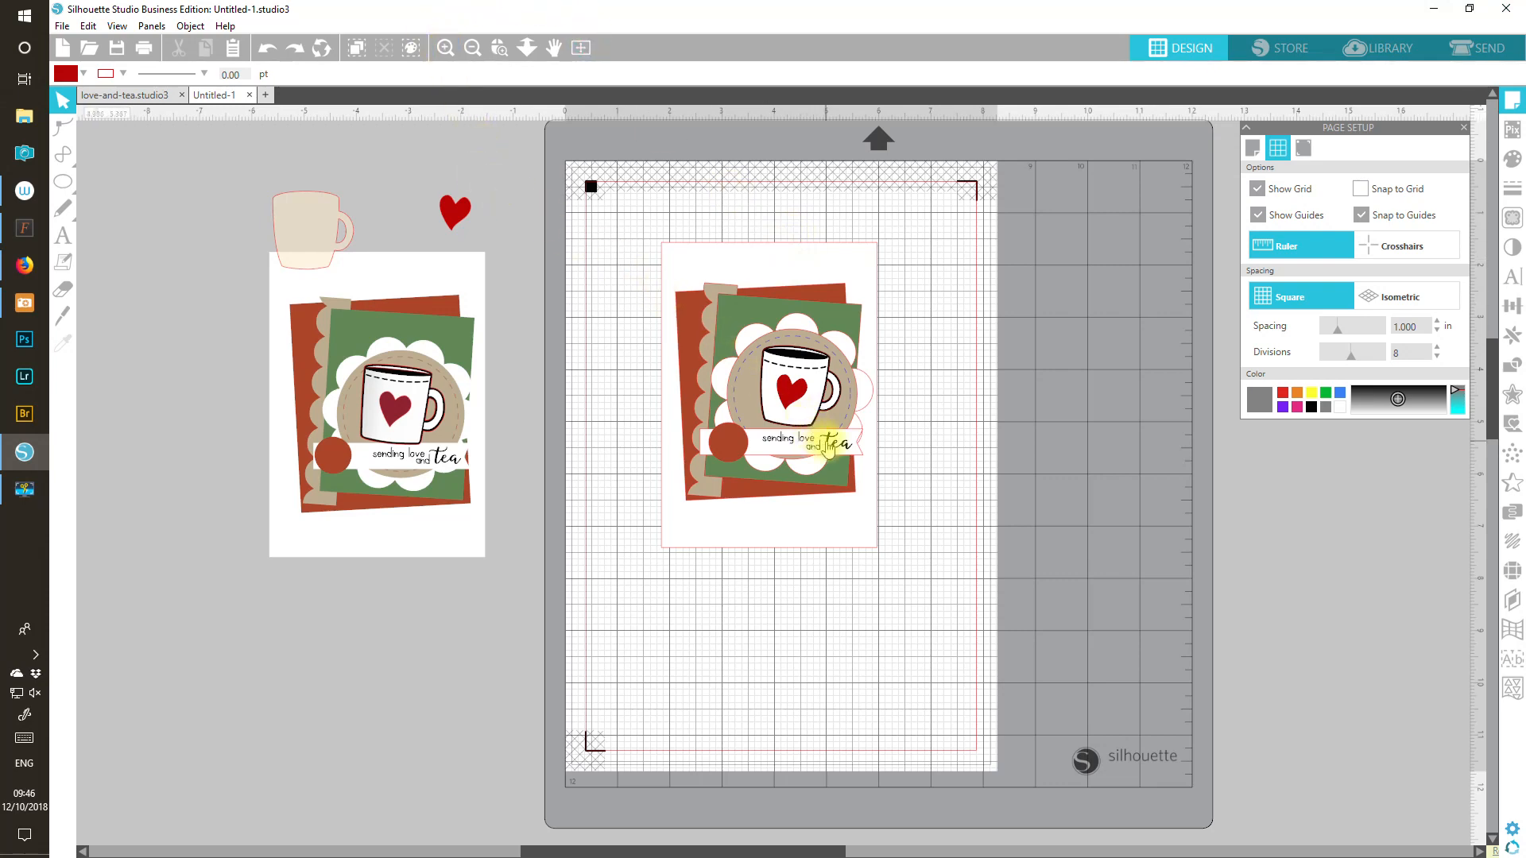
# Step: Select the "sending love and tea" text pieces together with their white banner and group them
pyautogui.click(829, 446)
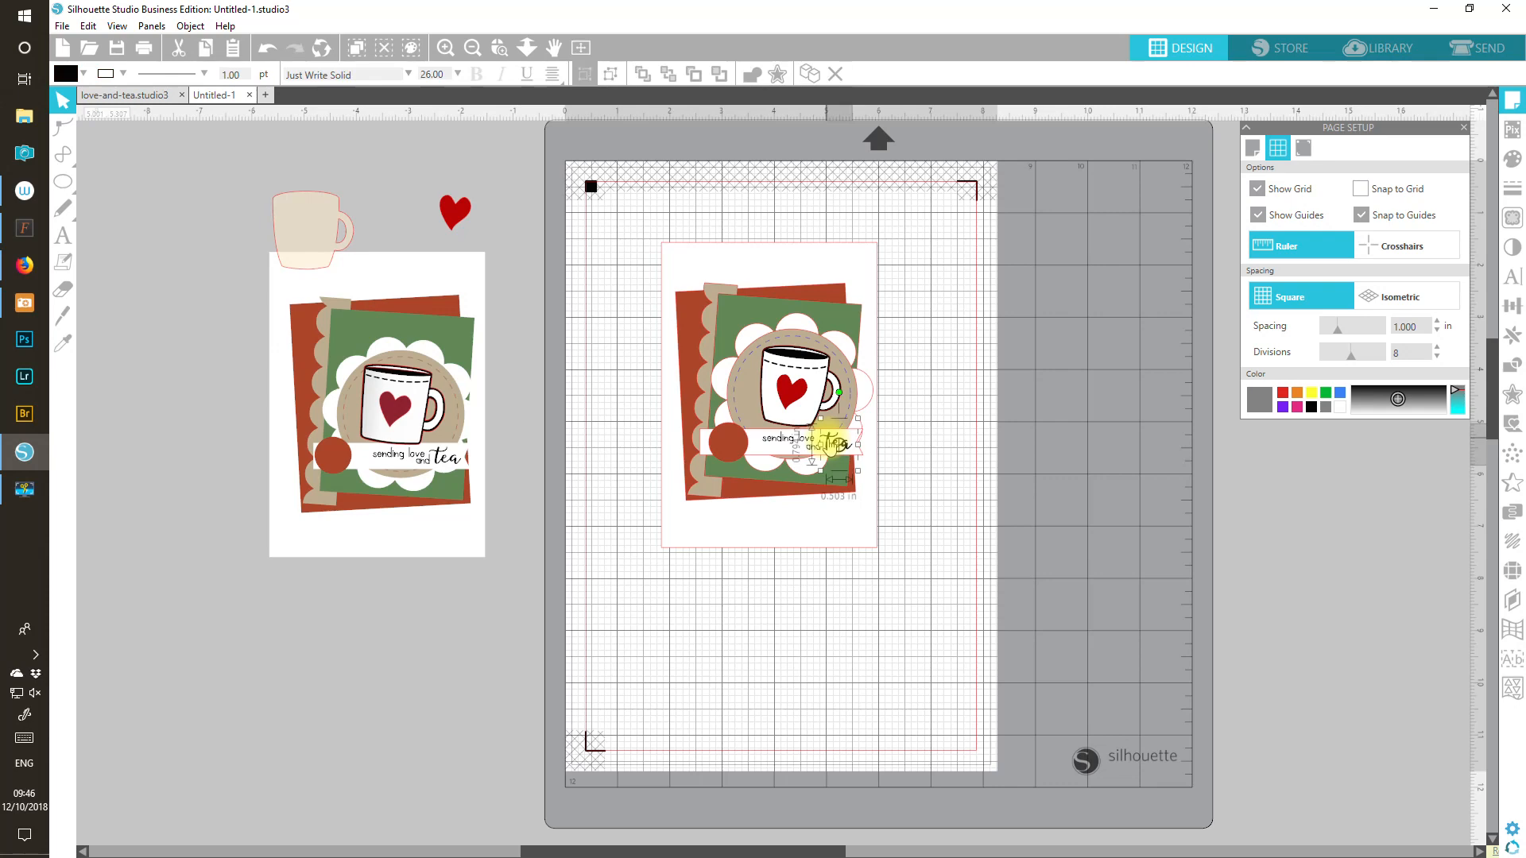
pyautogui.click(811, 450)
pyautogui.keyDown('shift'); pyautogui.click(793, 445); pyautogui.keyUp('shift')
pyautogui.keyDown('shift'); pyautogui.click(767, 454); pyautogui.keyUp('shift')
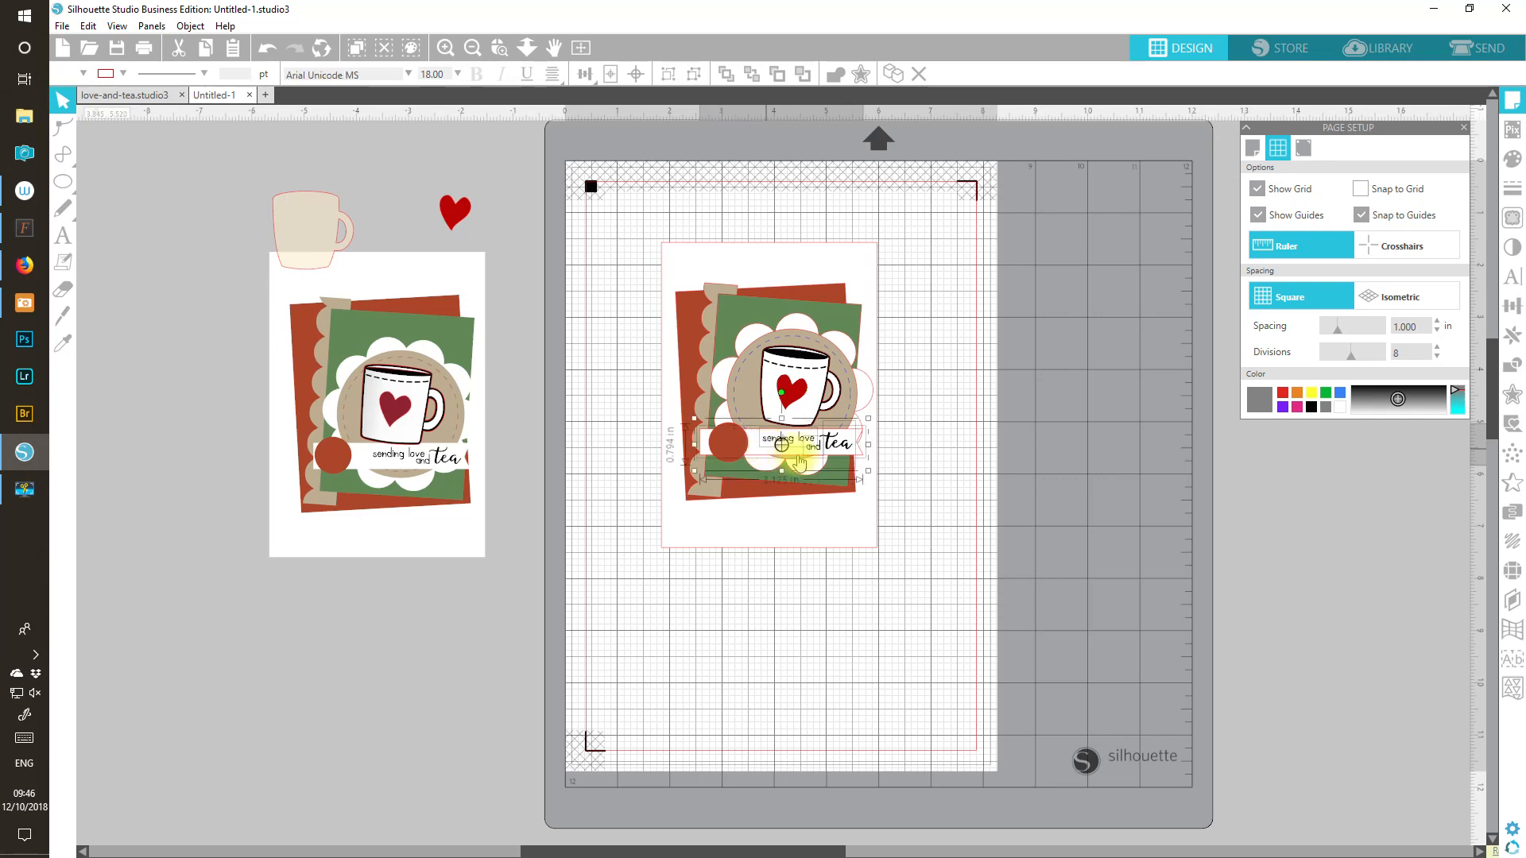
pyautogui.click(669, 72)
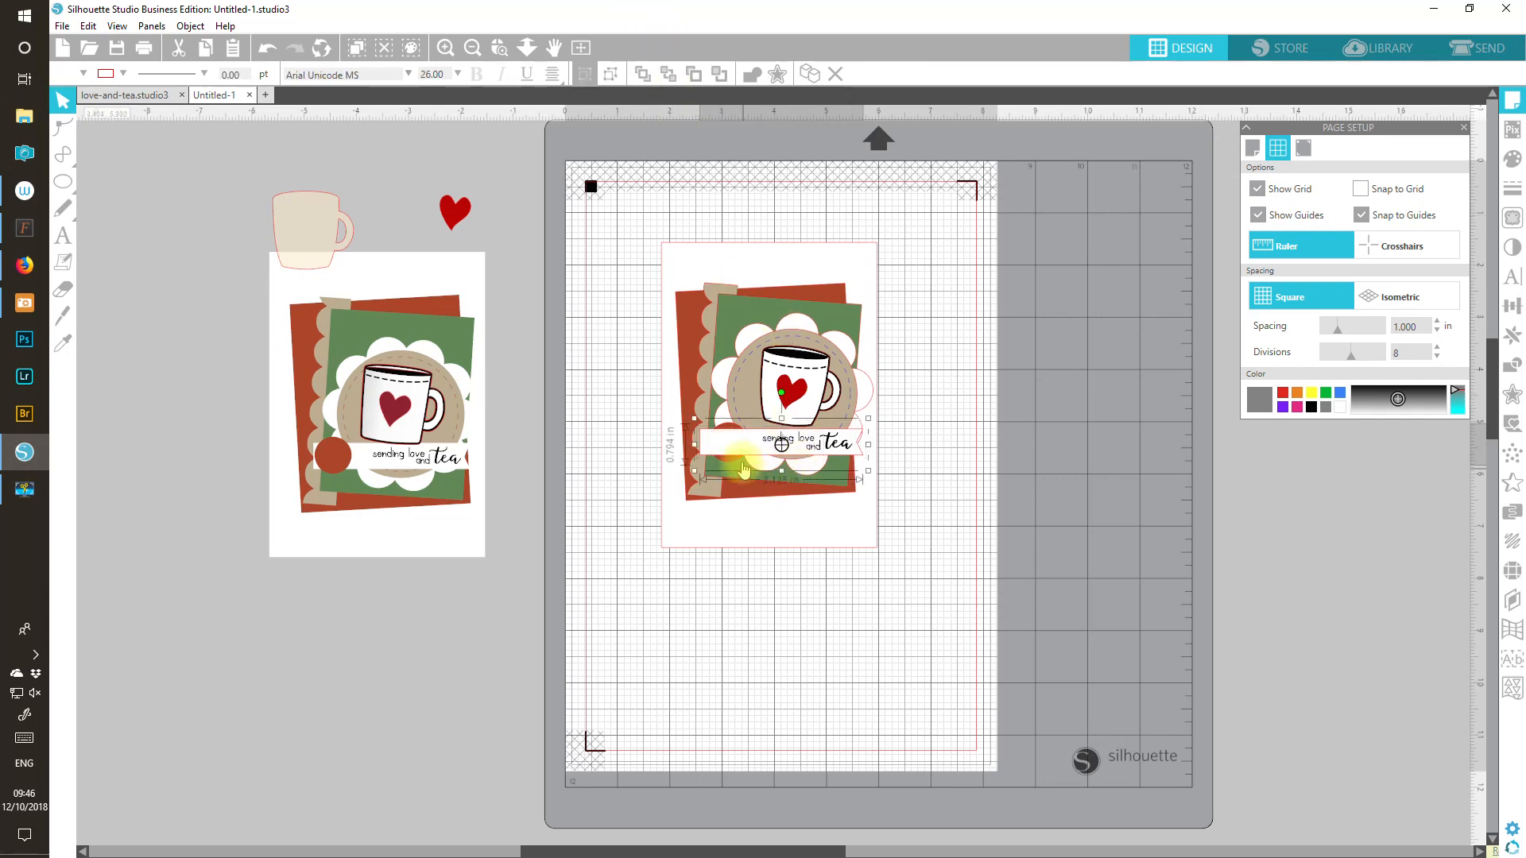
# Step: Move the text banner below the card, then move the white scalloped shape and the mug to the page's lower-right corner, with the mug on top
pyautogui.moveTo(735, 454); pyautogui.dragTo(709, 606)
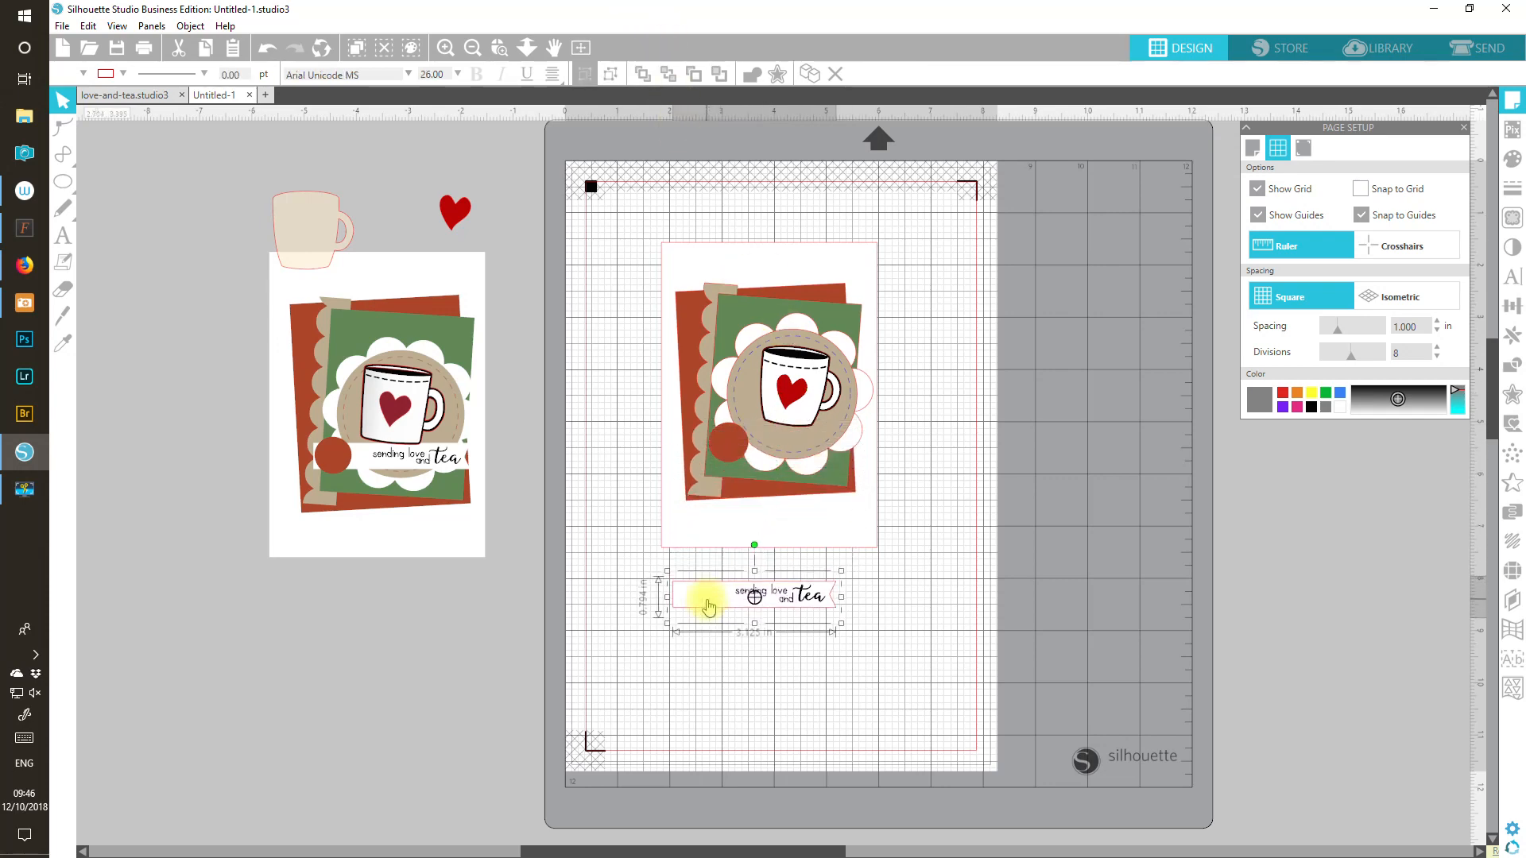
pyautogui.click(812, 475)
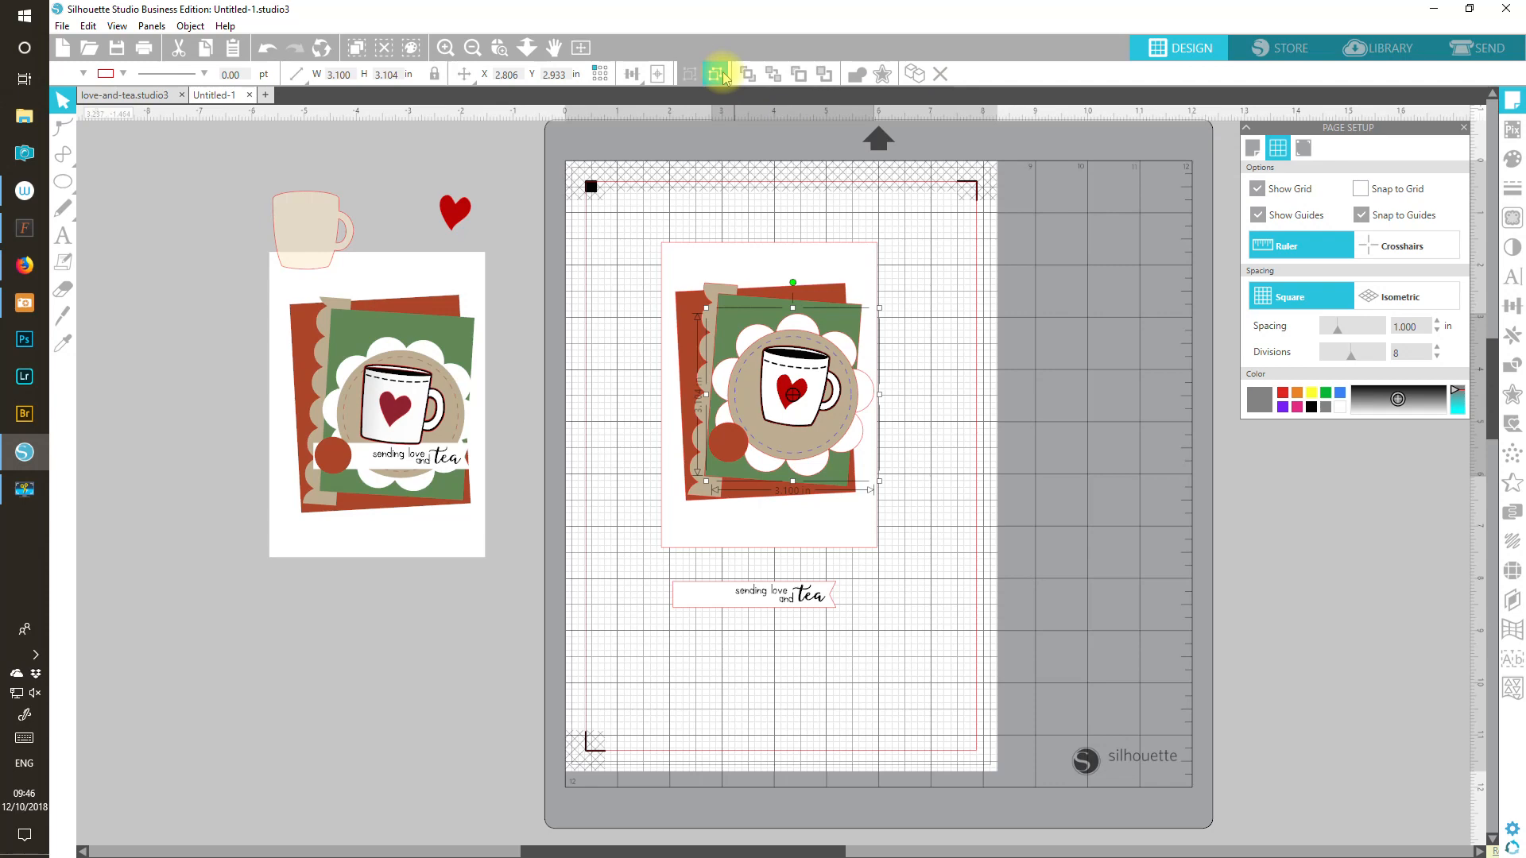
pyautogui.click(927, 375)
pyautogui.moveTo(875, 390); pyautogui.dragTo(979, 650)
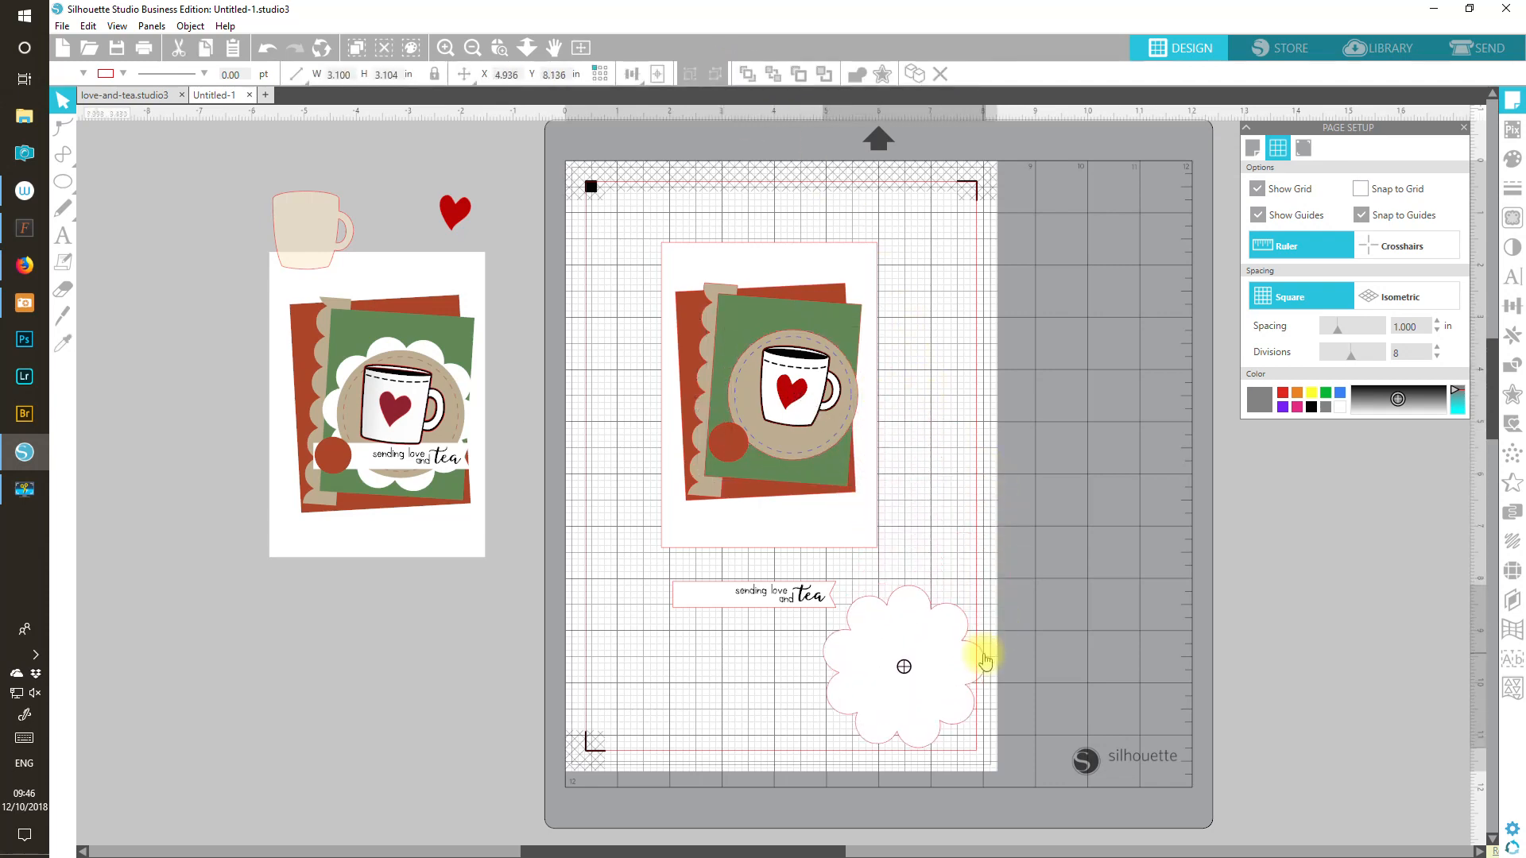
pyautogui.click(814, 393)
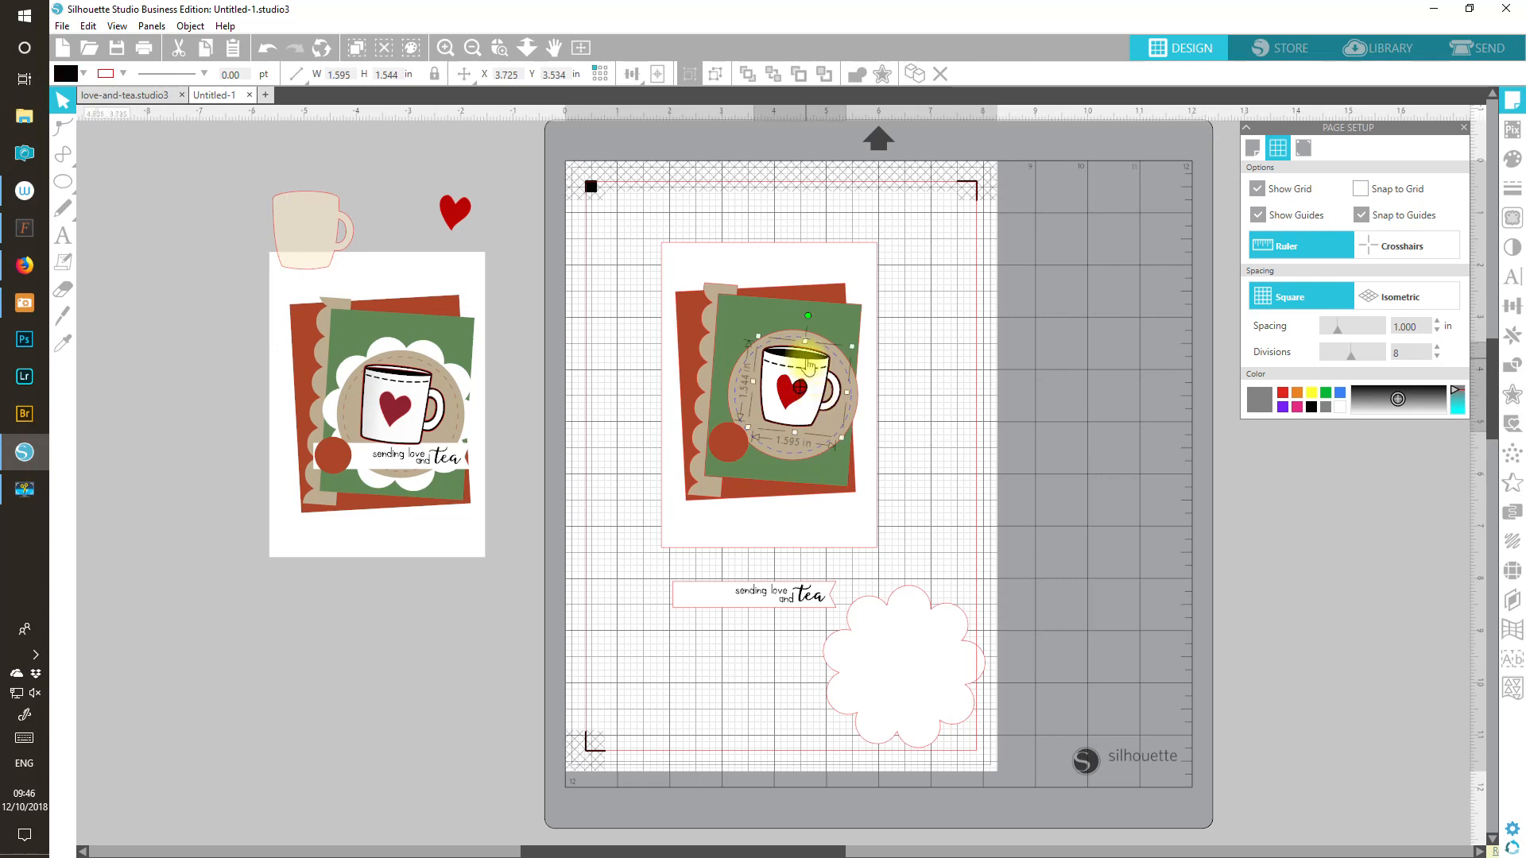
pyautogui.moveTo(814, 367); pyautogui.dragTo(930, 645)
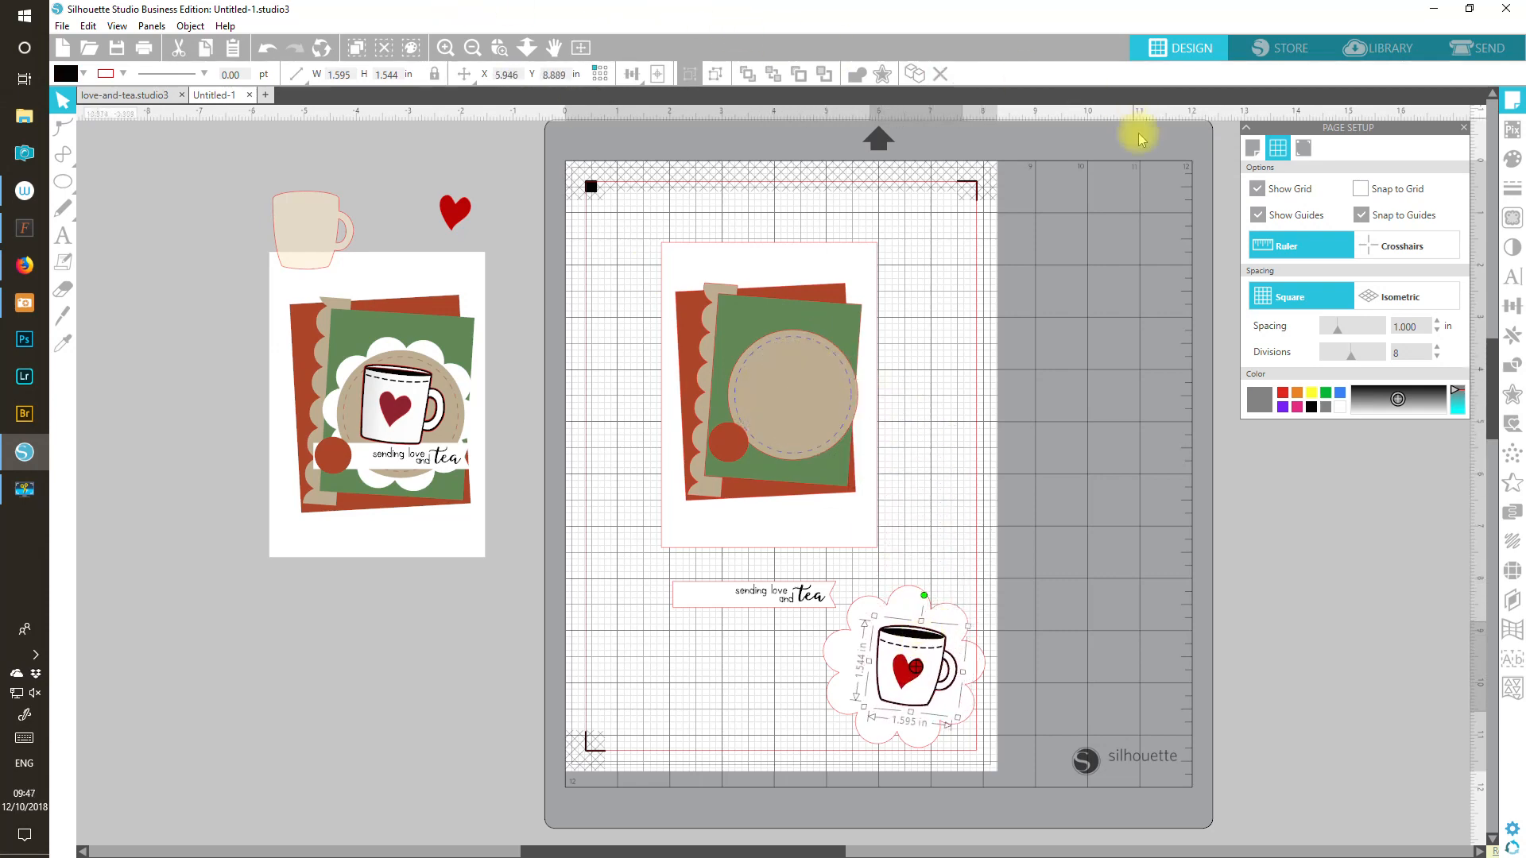
# Step: Move the remaining card pieces off the page to its right and place the text banner inside the upper-left registration mark
pyautogui.moveTo(578, 226); pyautogui.dragTo(924, 477)
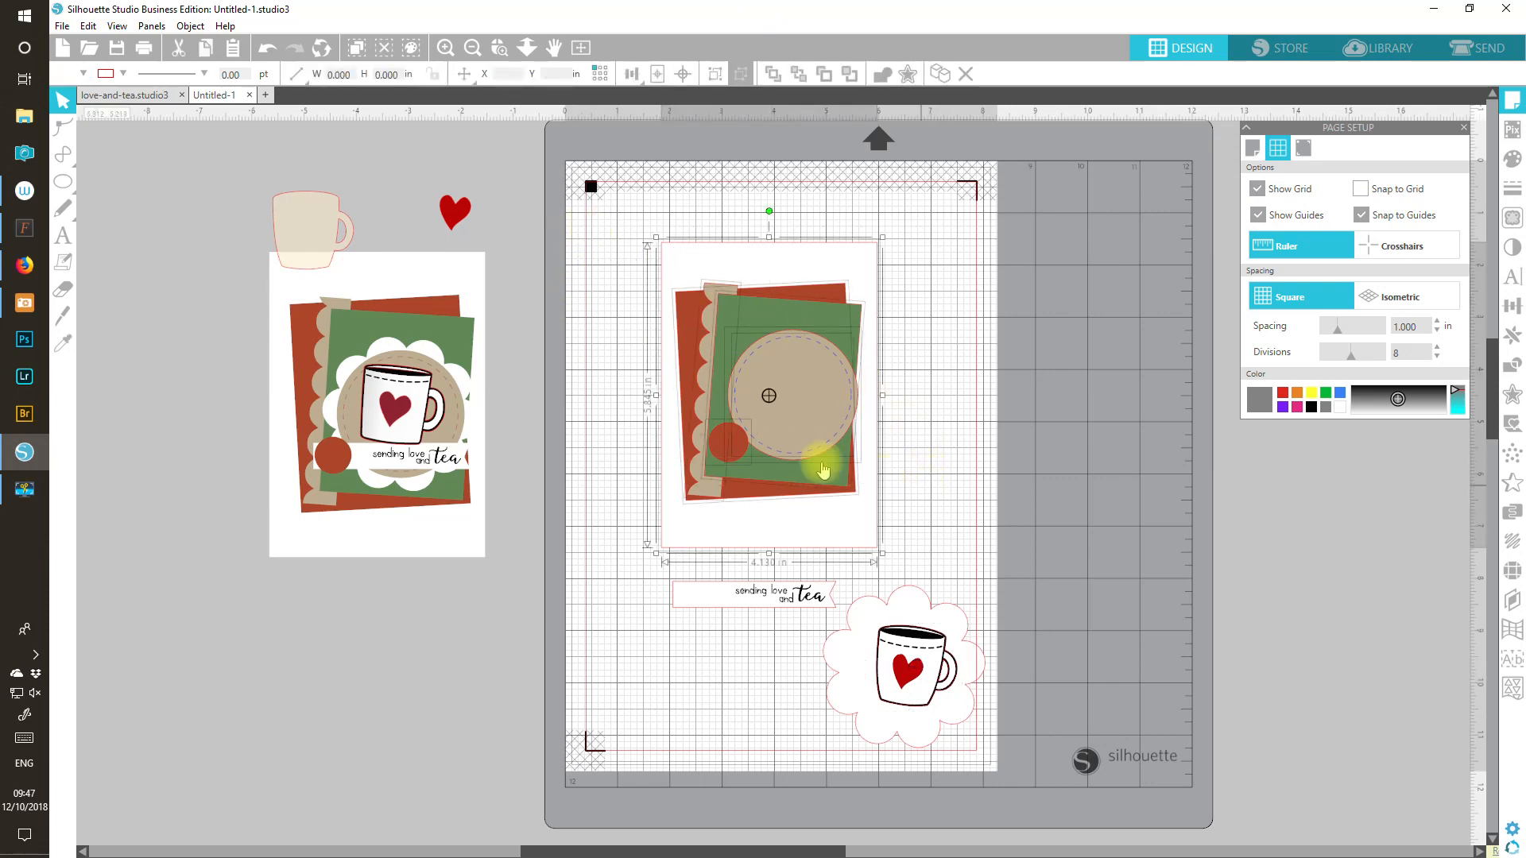
pyautogui.moveTo(713, 381); pyautogui.dragTo(1074, 319)
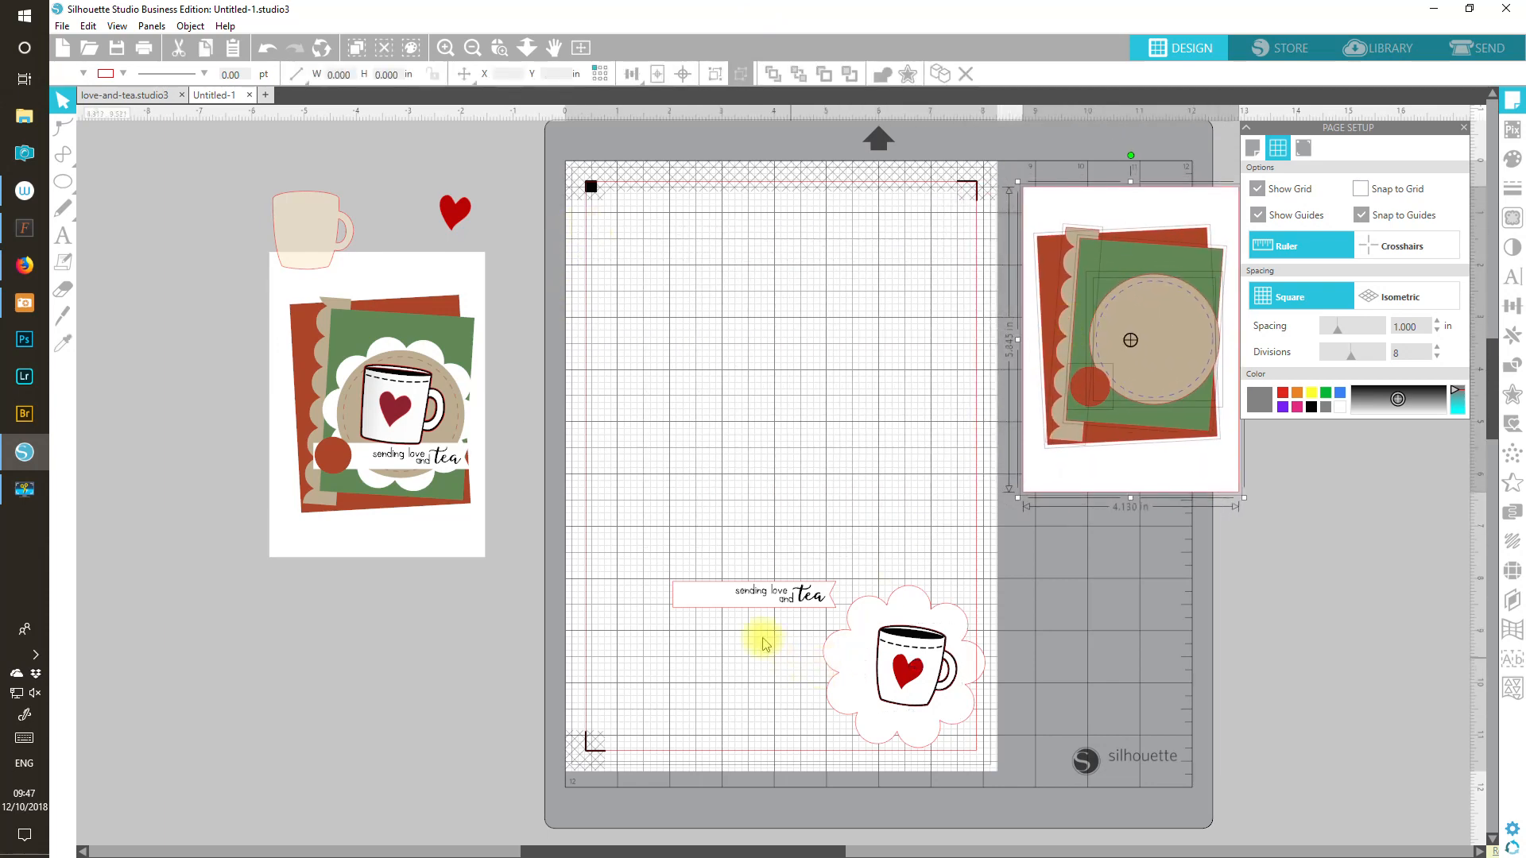
pyautogui.moveTo(724, 605); pyautogui.dragTo(641, 232)
# Step: Fine-tune the mug's position so it sits centred on the white scalloped shape
pyautogui.click(845, 506)
pyautogui.moveTo(914, 669); pyautogui.dragTo(906, 671)
pyautogui.press('Escape')
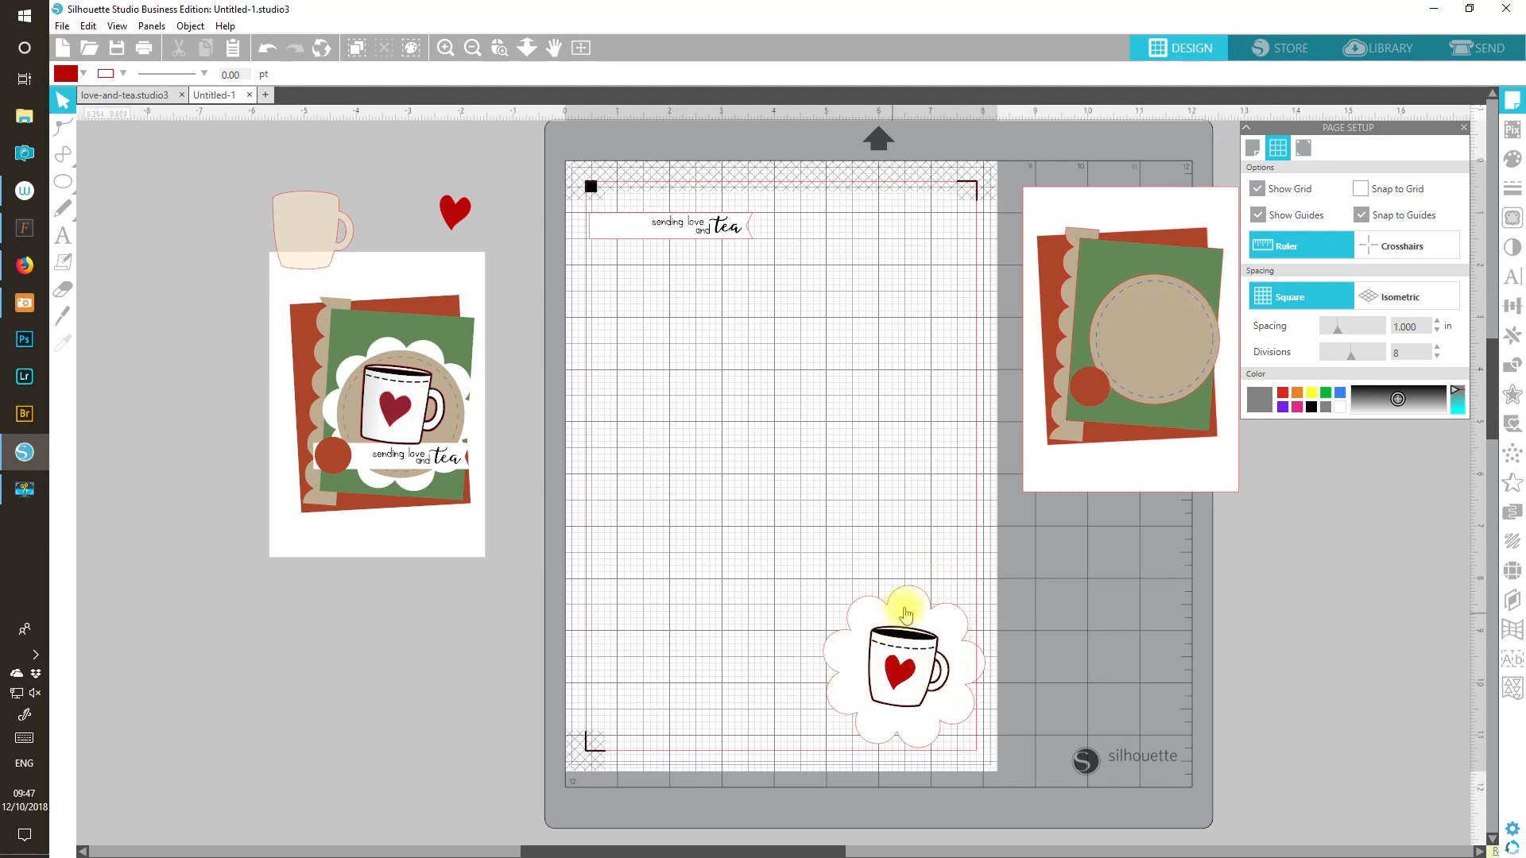
pyautogui.click(892, 677)
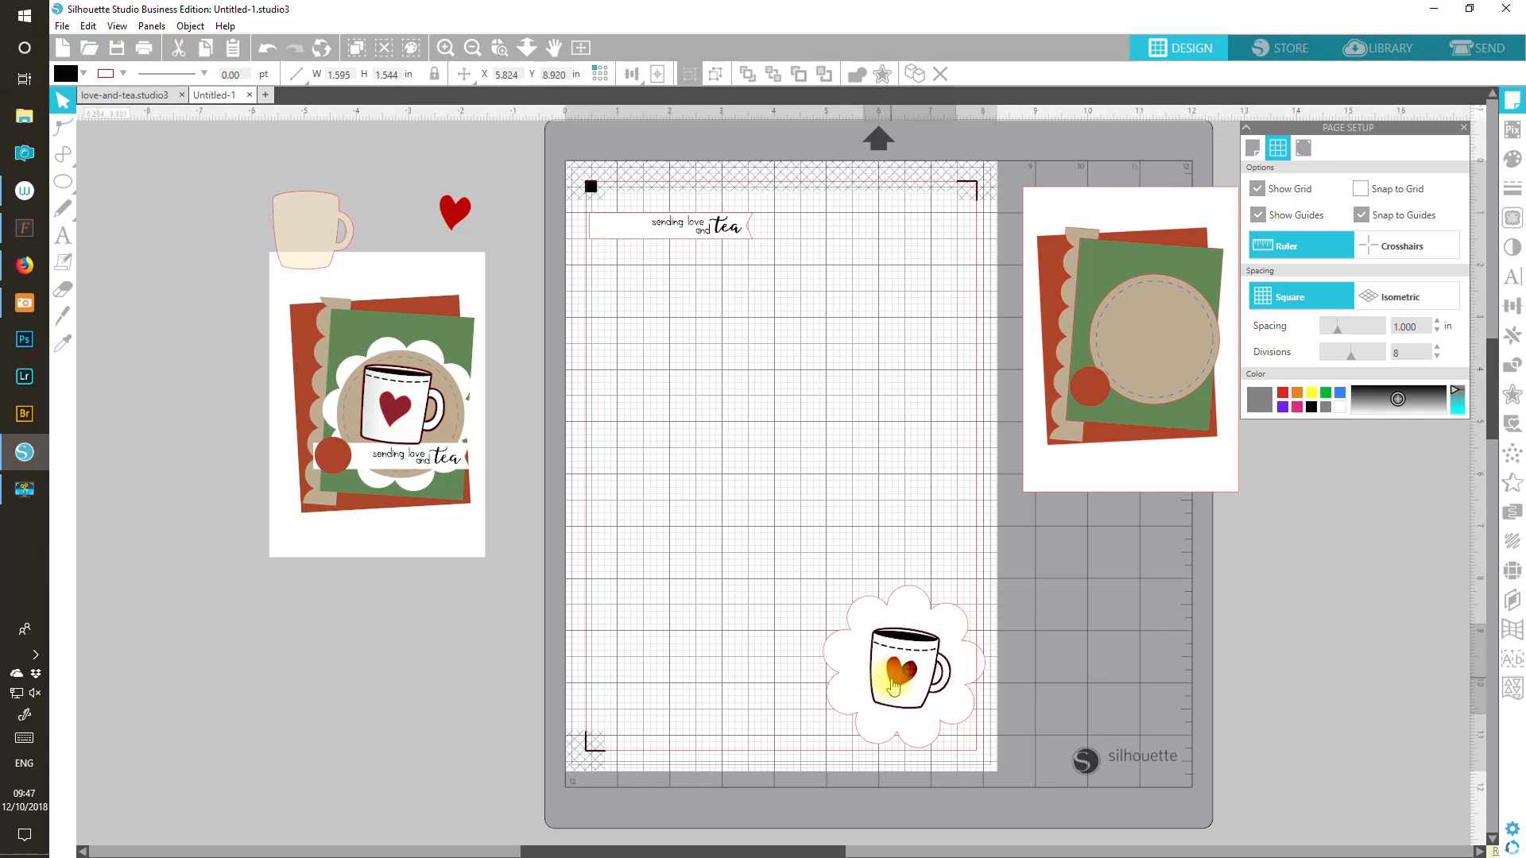
pyautogui.click(909, 676)
# Step: Group the mug with the scalloped shape and move the group beside the text banner near the top of the page
pyautogui.click(955, 592)
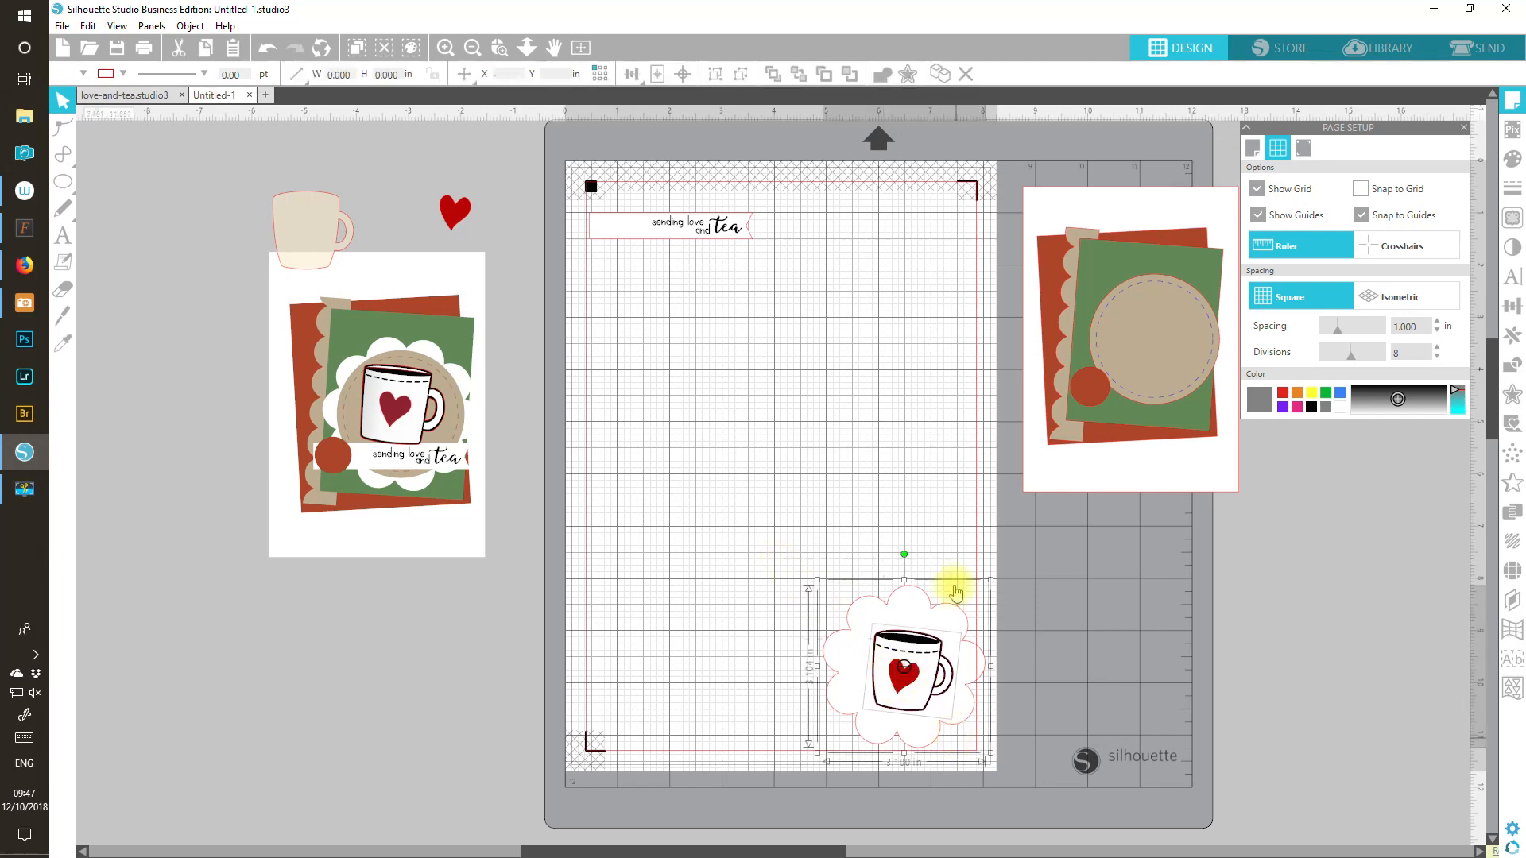
pyautogui.click(906, 640)
pyautogui.moveTo(906, 640); pyautogui.dragTo(862, 239)
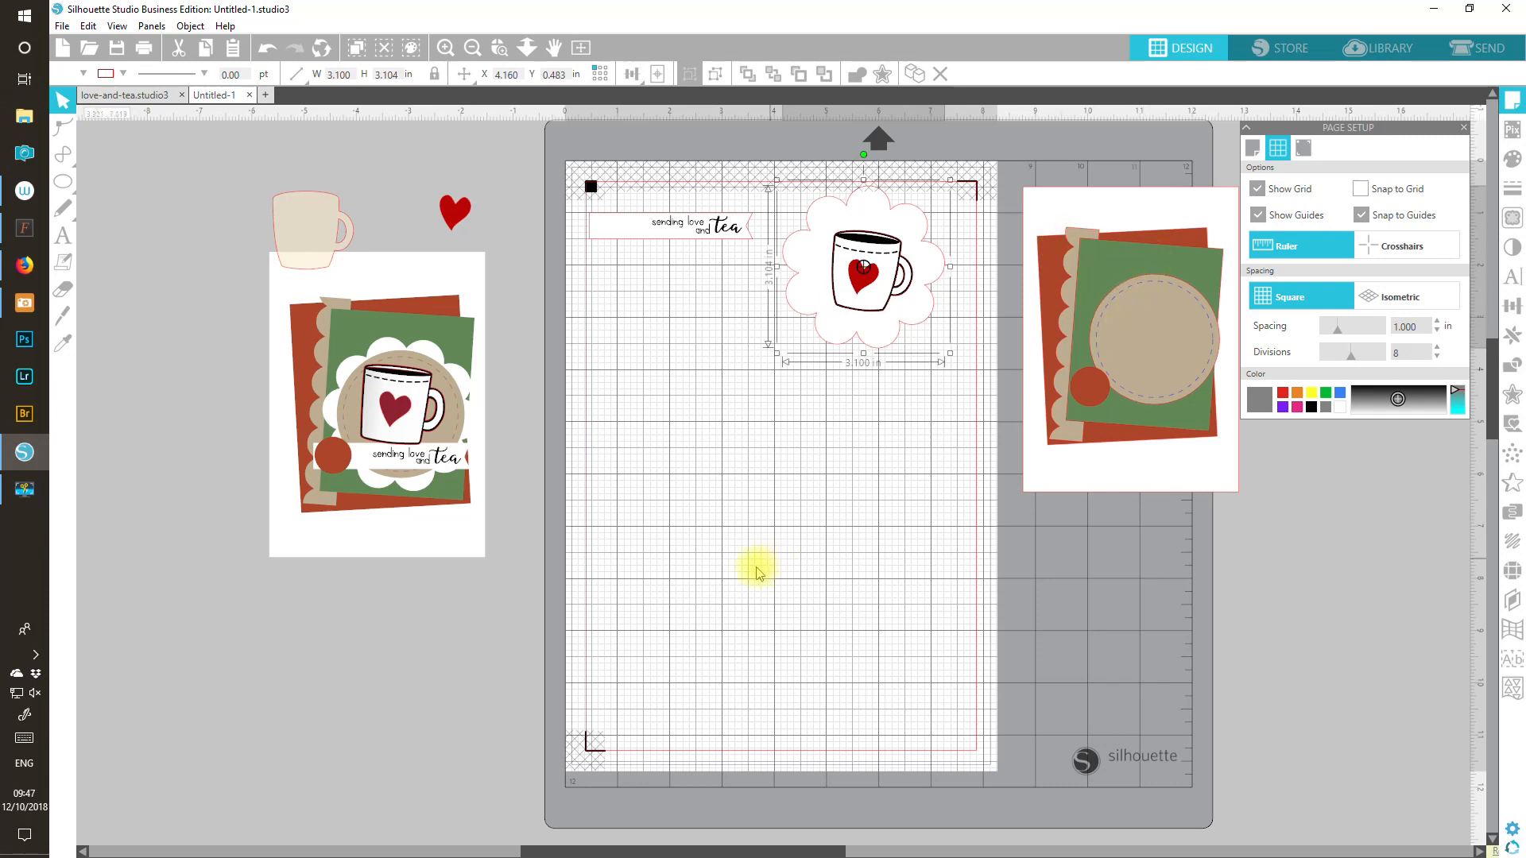
# Step: Open the love-and-tea-02 Studio file from the Cardtober 013 folder and show its page size settings
pyautogui.click(90, 51)
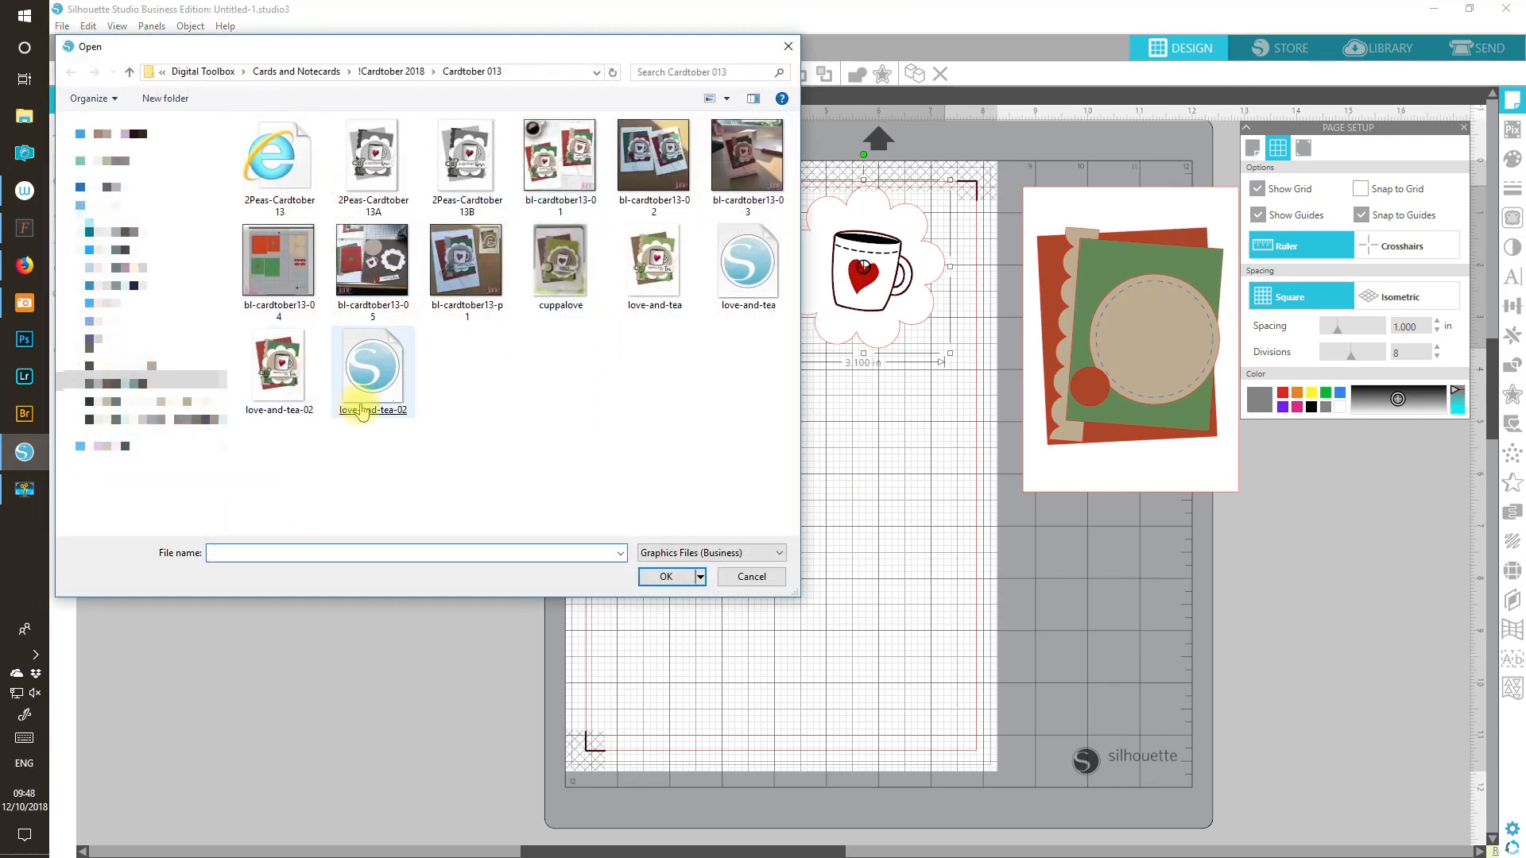
pyautogui.doubleClick(372, 367)
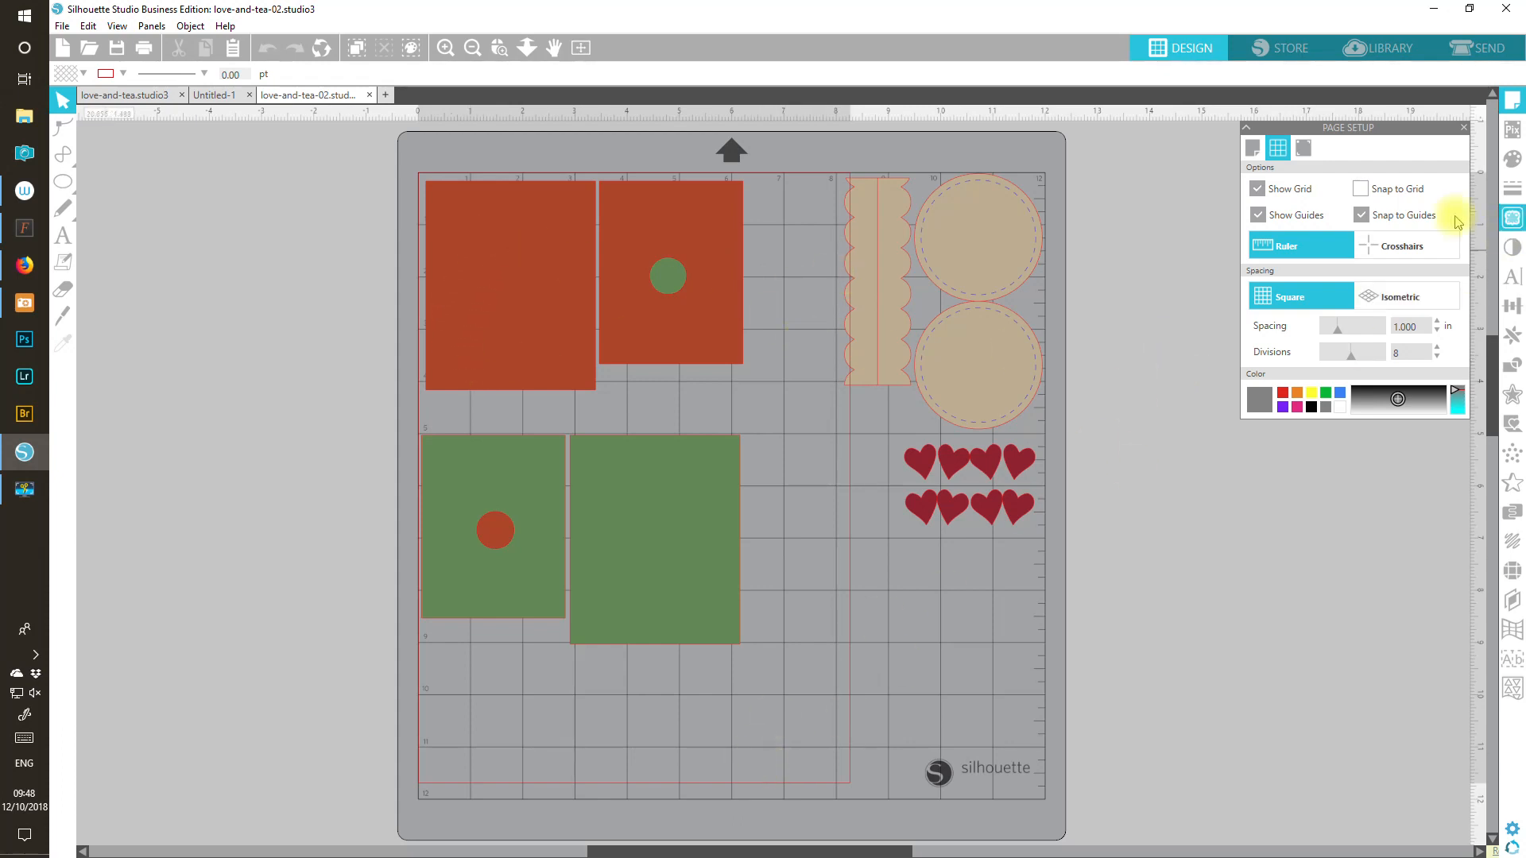
pyautogui.click(1253, 149)
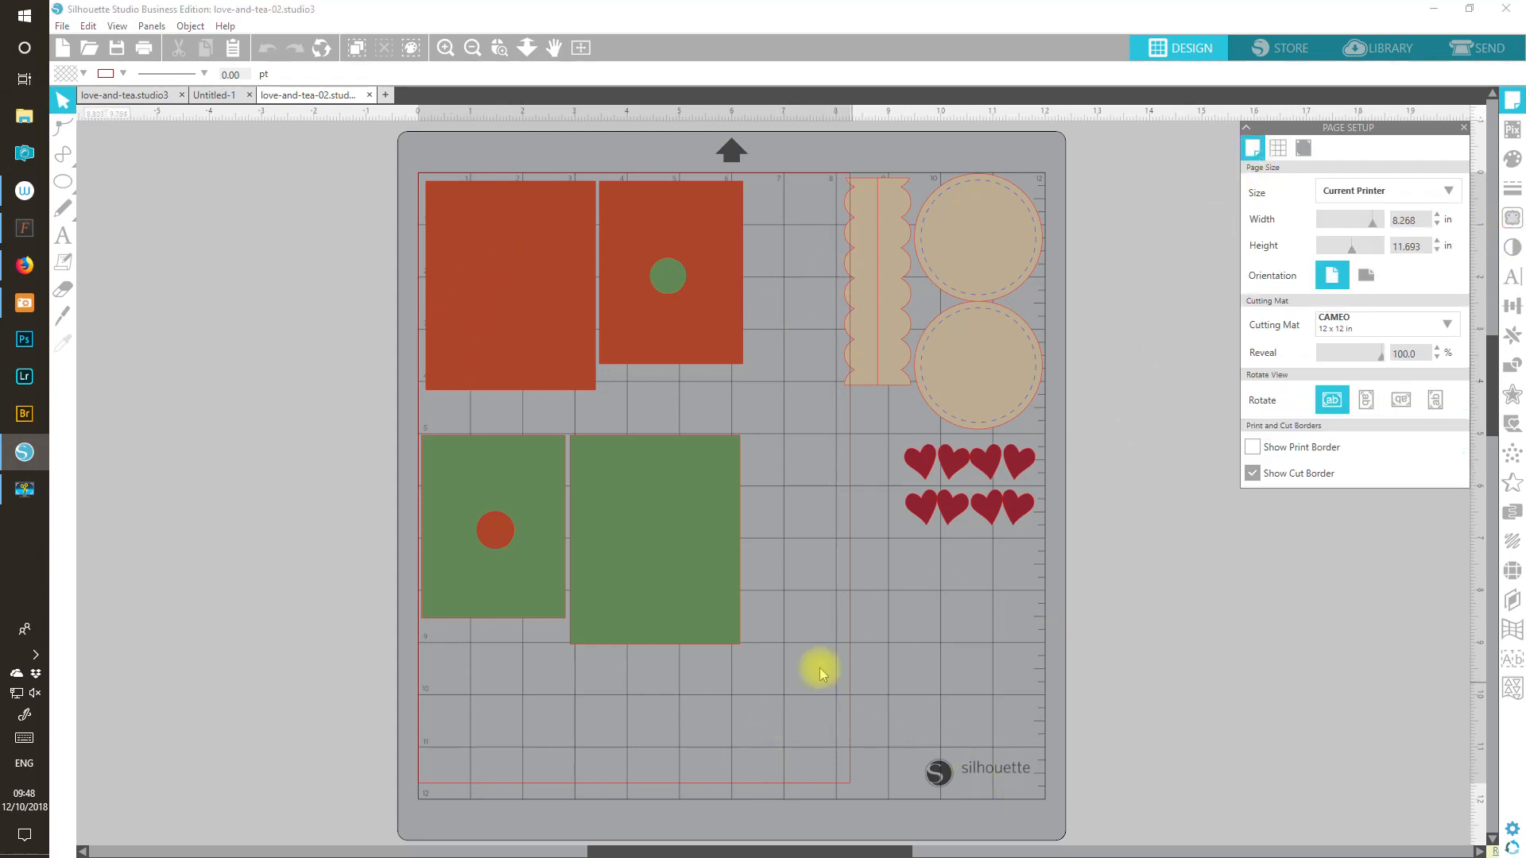
# Step: Try the cutting mat reveal at 0 %, return it to 100 %, and hide the cut border
pyautogui.moveTo(1356, 352); pyautogui.dragTo(1264, 356)
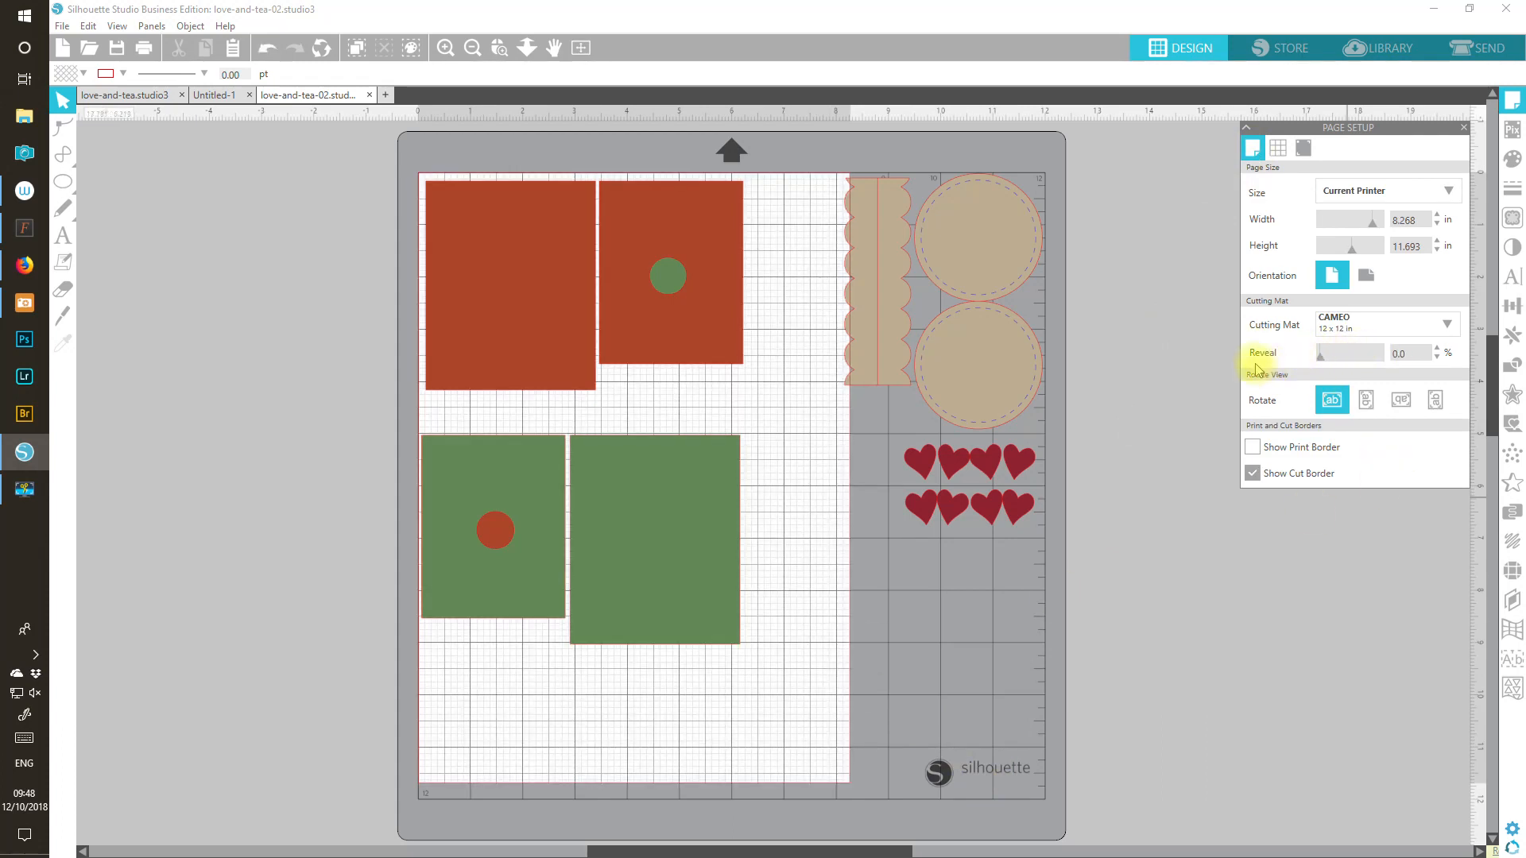
pyautogui.moveTo(1321, 355); pyautogui.dragTo(1419, 354)
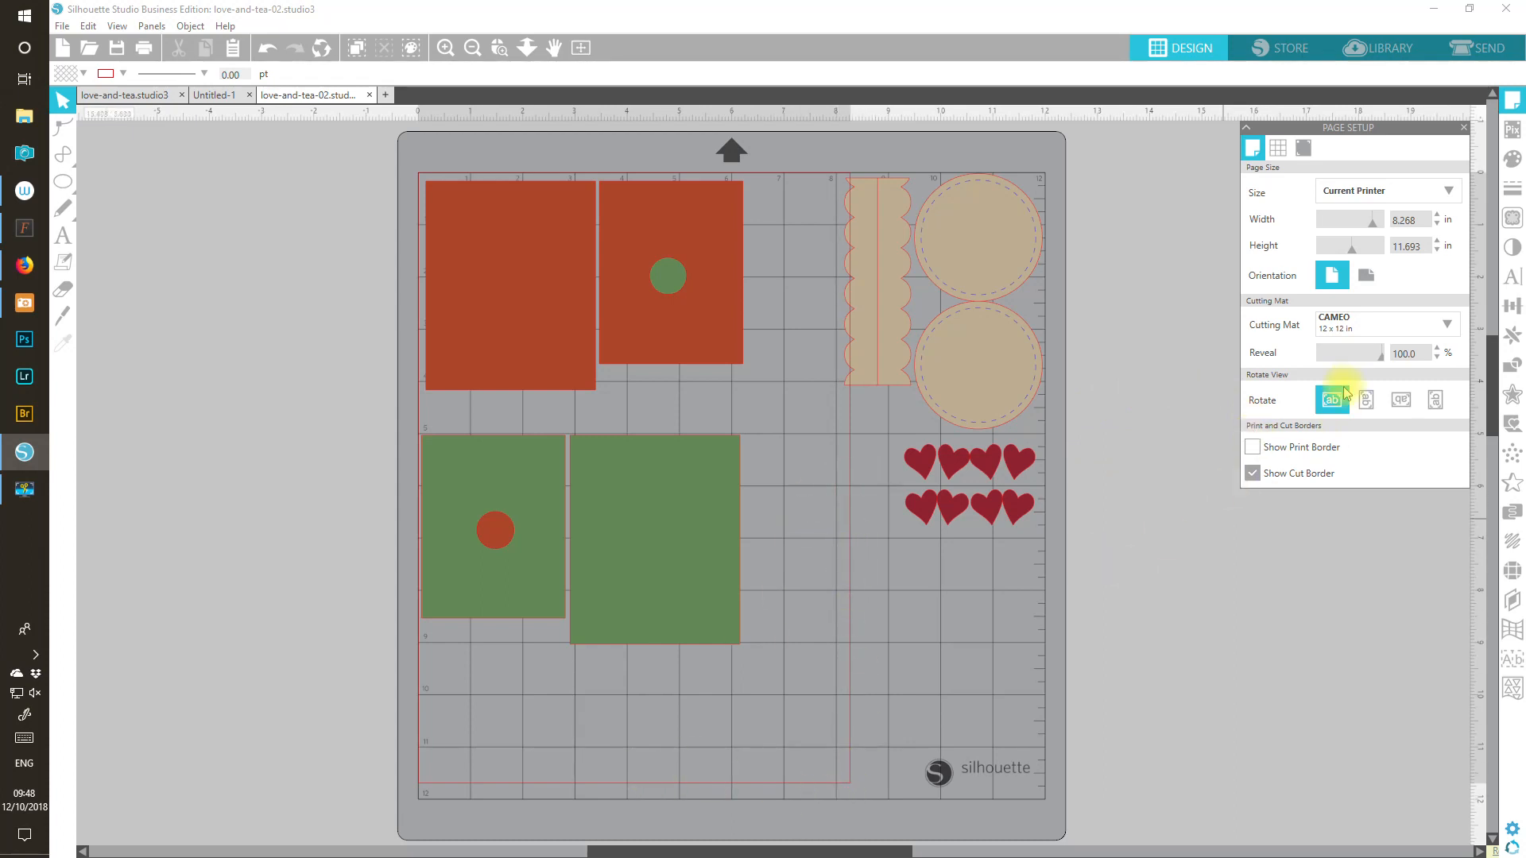
pyautogui.click(1258, 477)
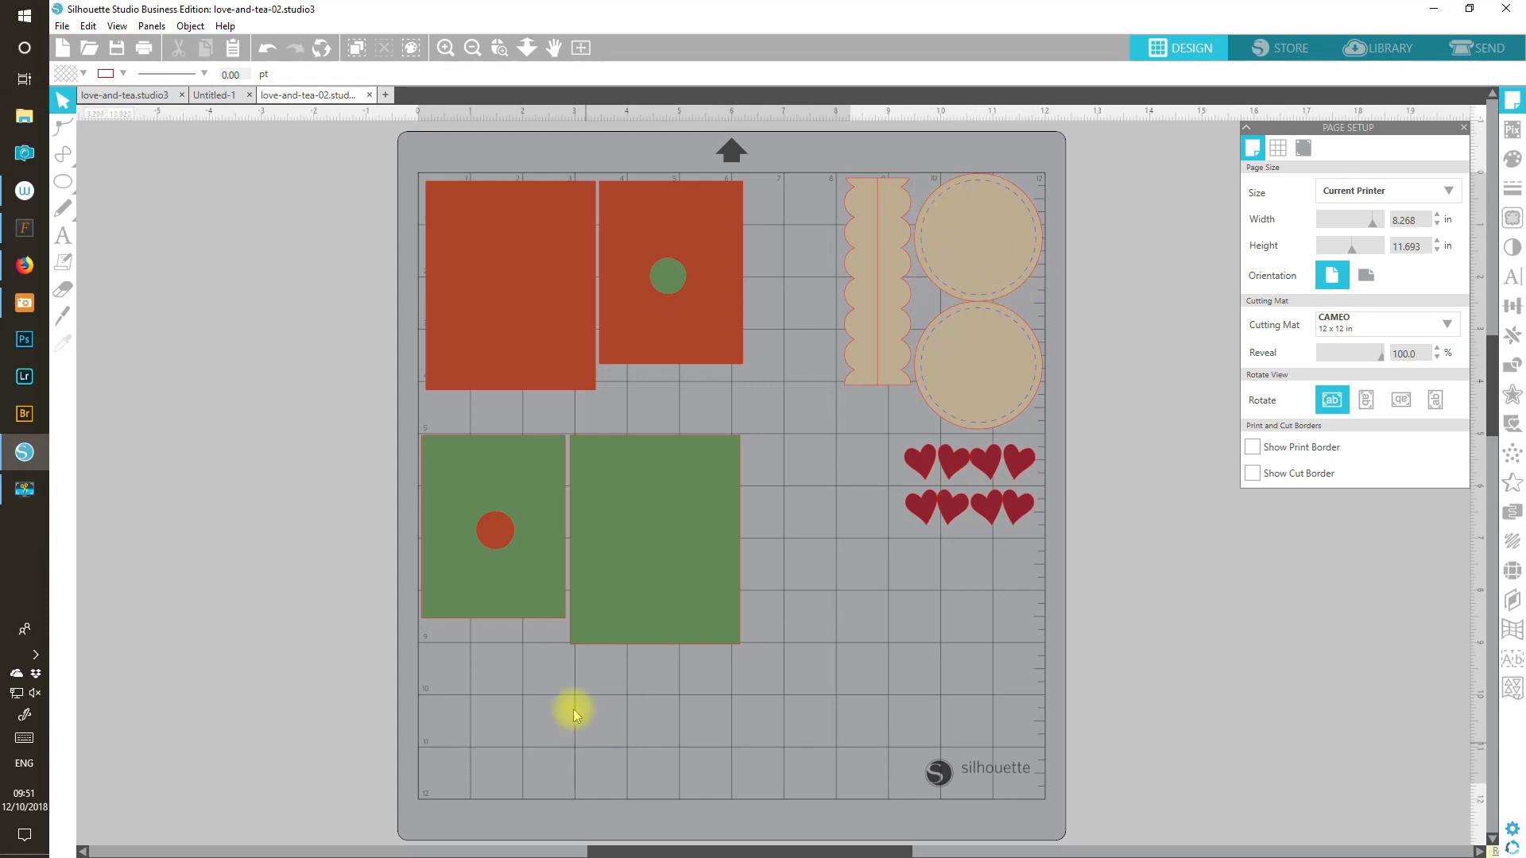
# Step: Review the pieces in the Send workspace, assign the cut actions by line colour, and return to the design workspace
pyautogui.click(1478, 56)
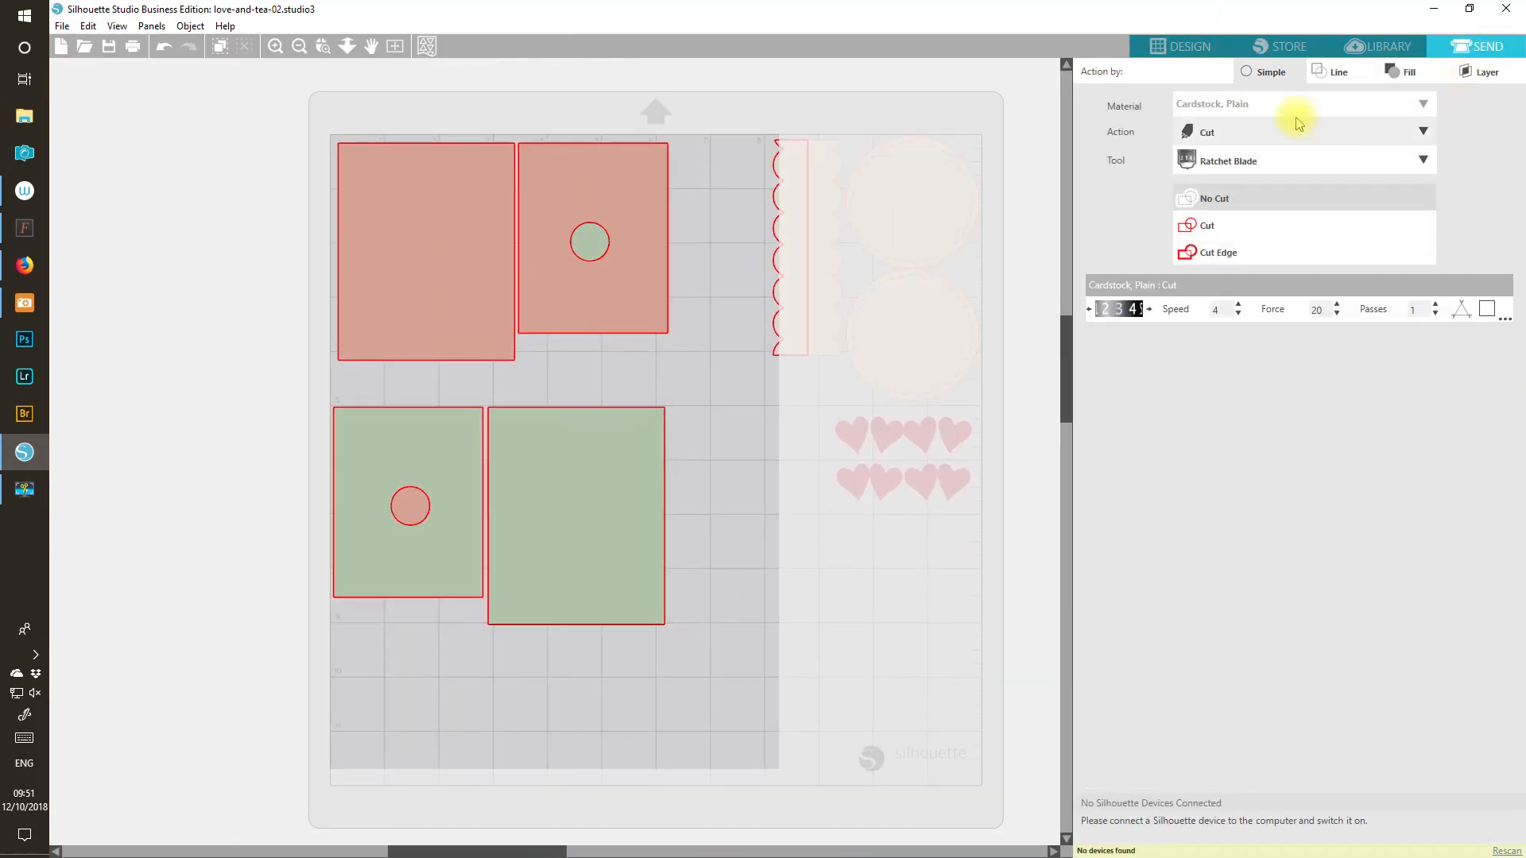
pyautogui.click(1322, 73)
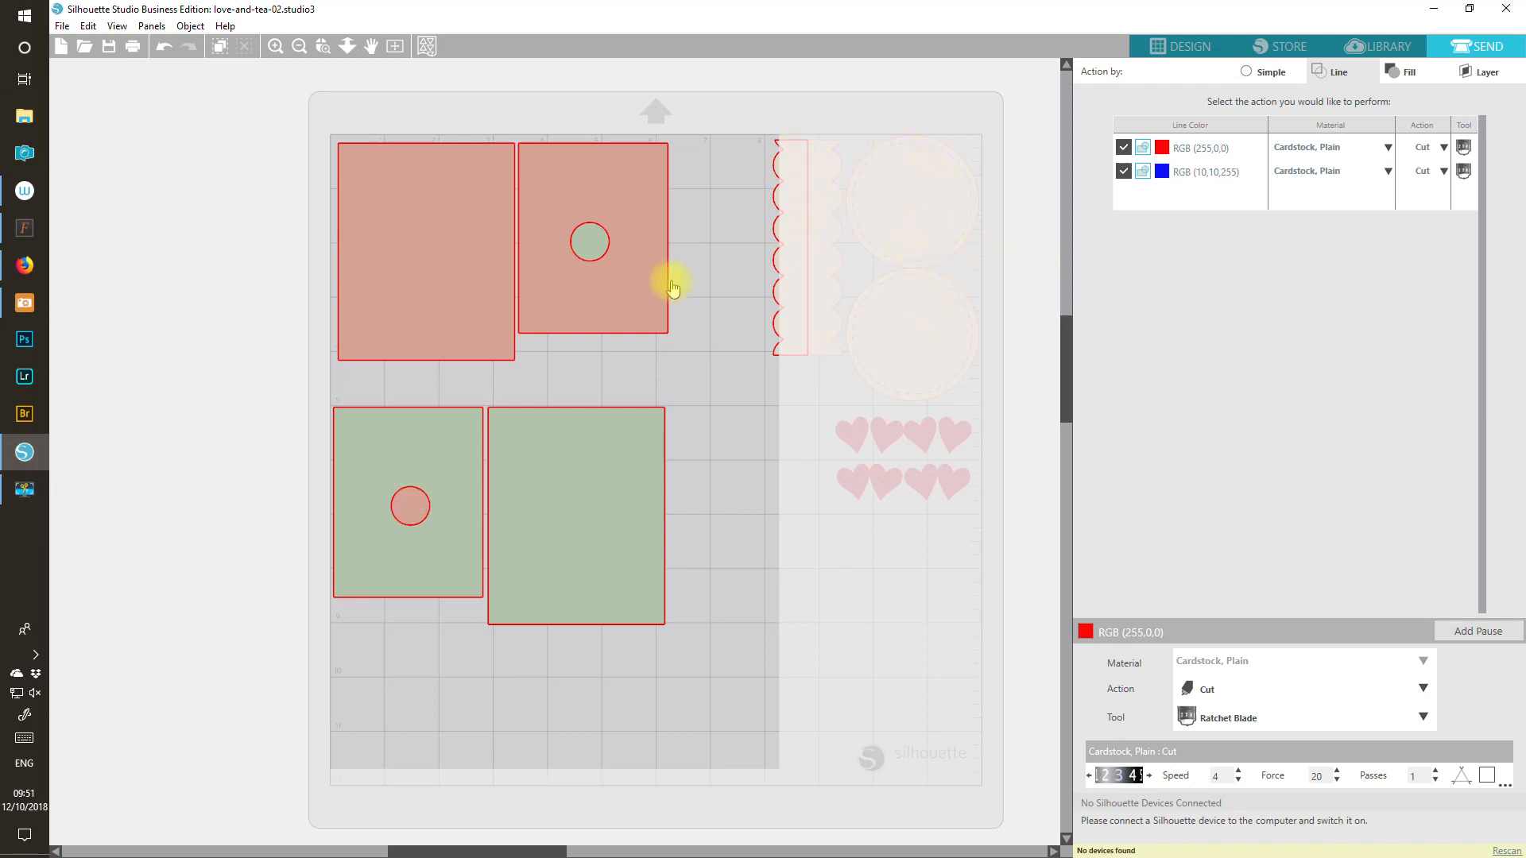
pyautogui.click(1184, 46)
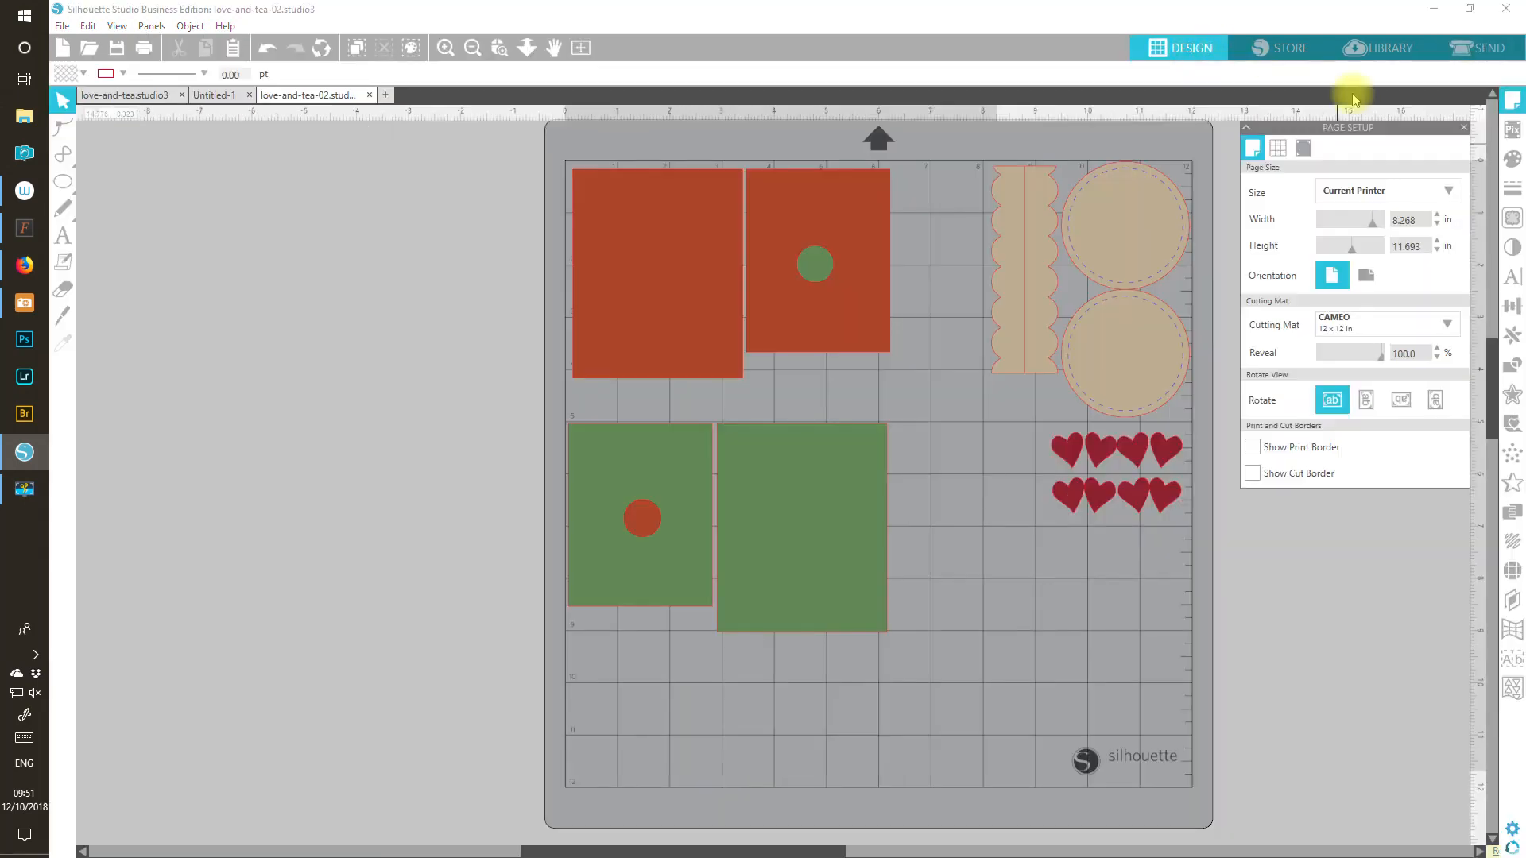
# Step: Set the page size to Automatic (CAMEO)
pyautogui.click(1389, 192)
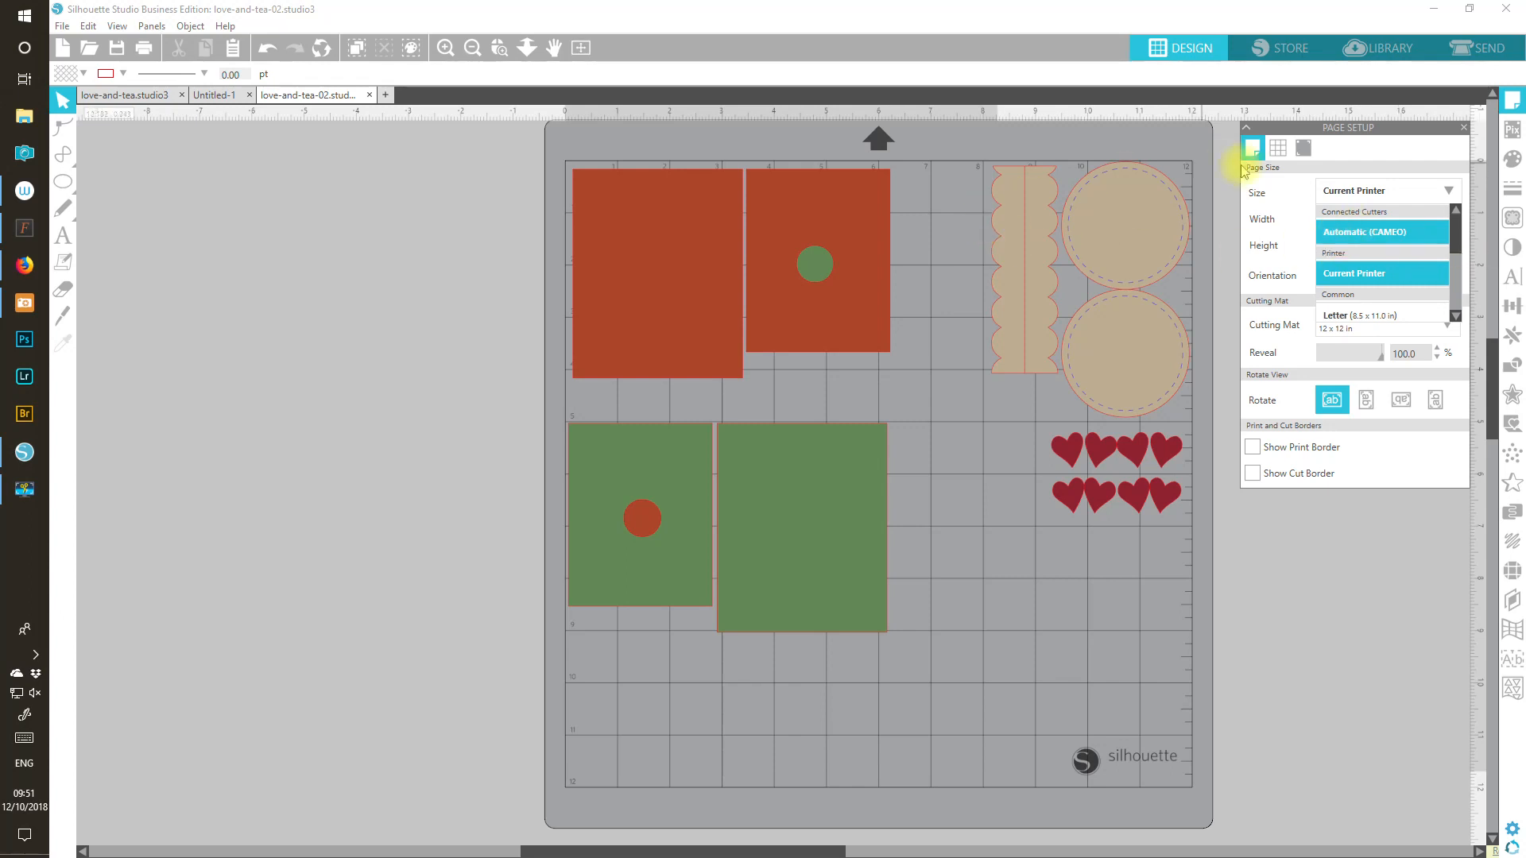
pyautogui.click(1365, 231)
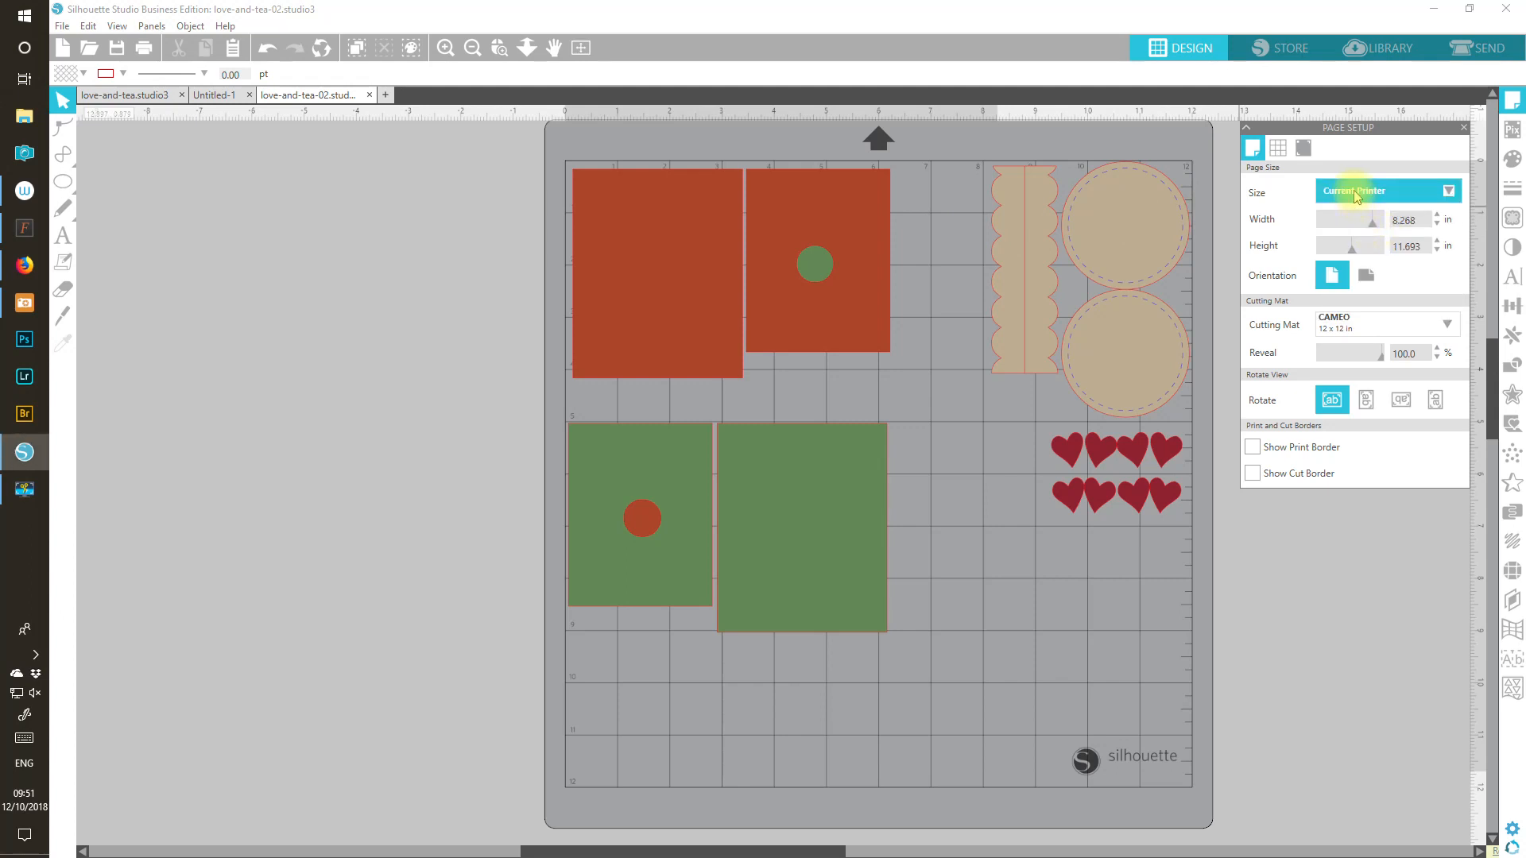
pyautogui.click(1357, 194)
pyautogui.click(1359, 239)
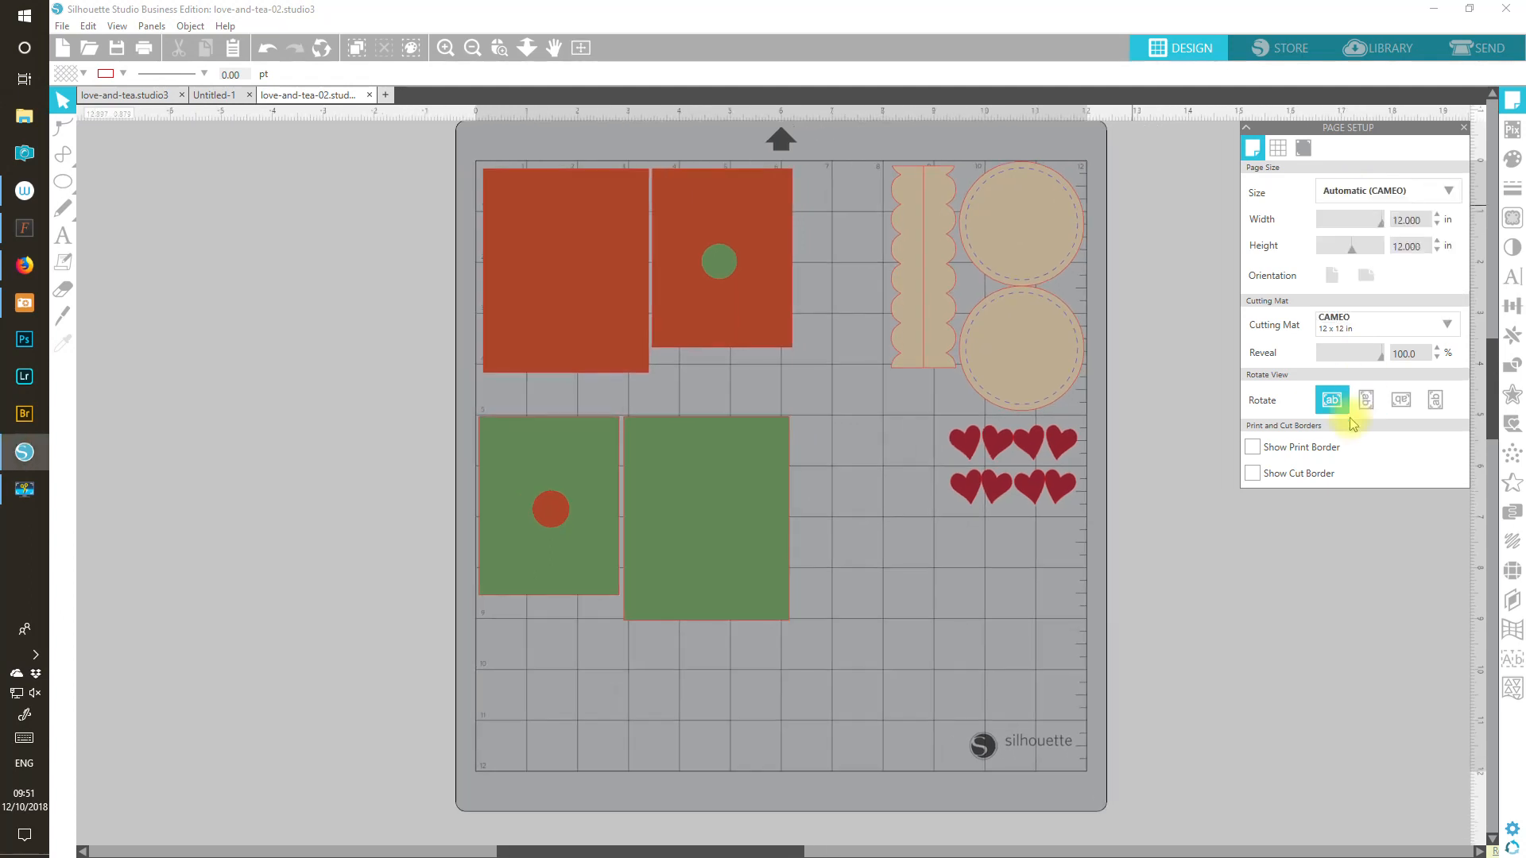
# Step: In the Send workspace, move the blue RGB (10,10,255) line colour above red and set its action to Score
pyautogui.click(1478, 49)
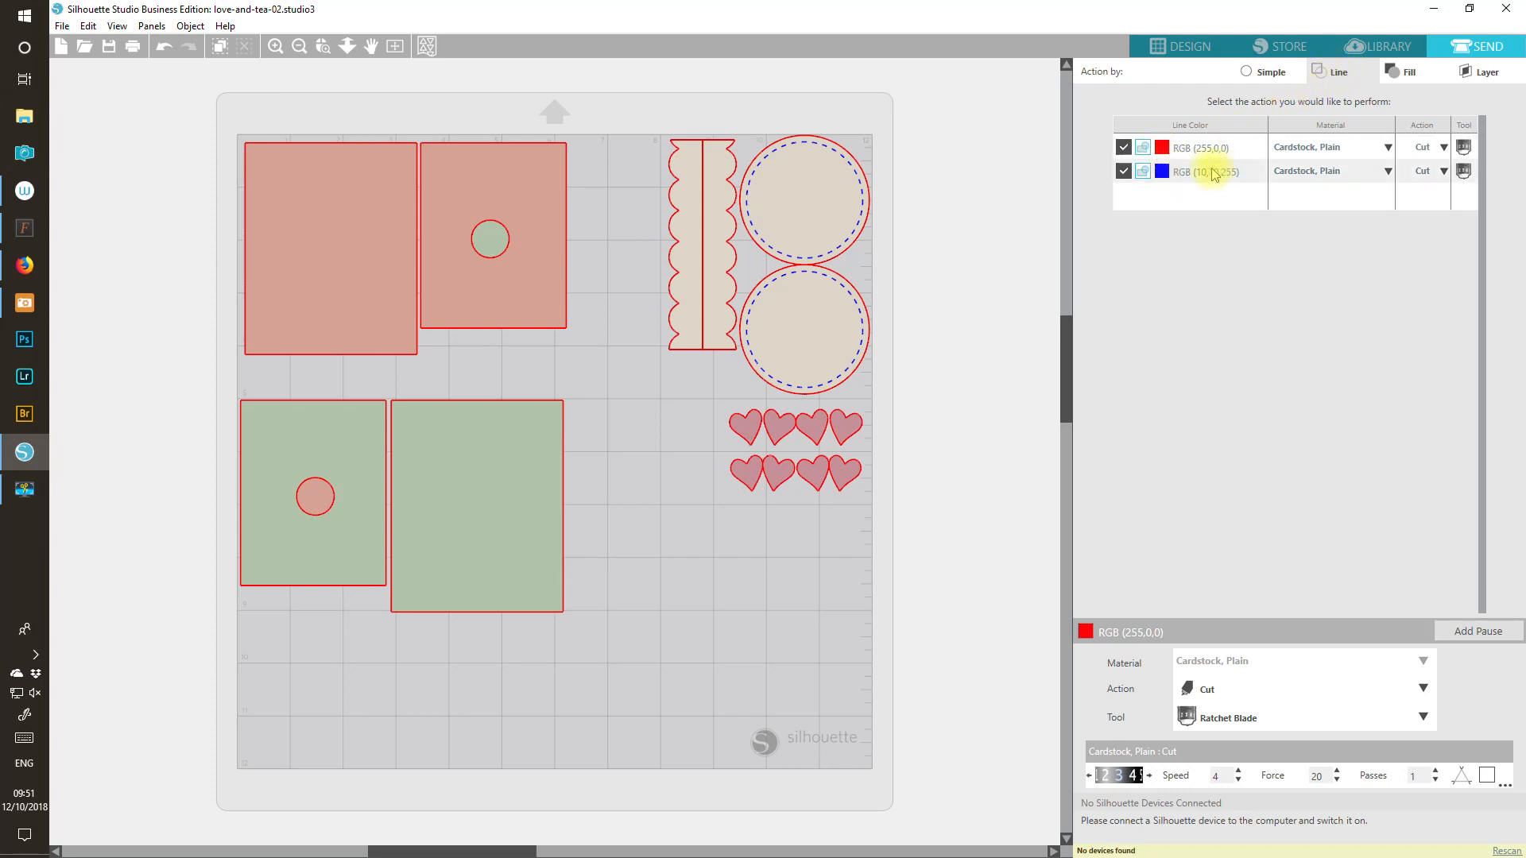
pyautogui.moveTo(1214, 176); pyautogui.dragTo(1216, 141)
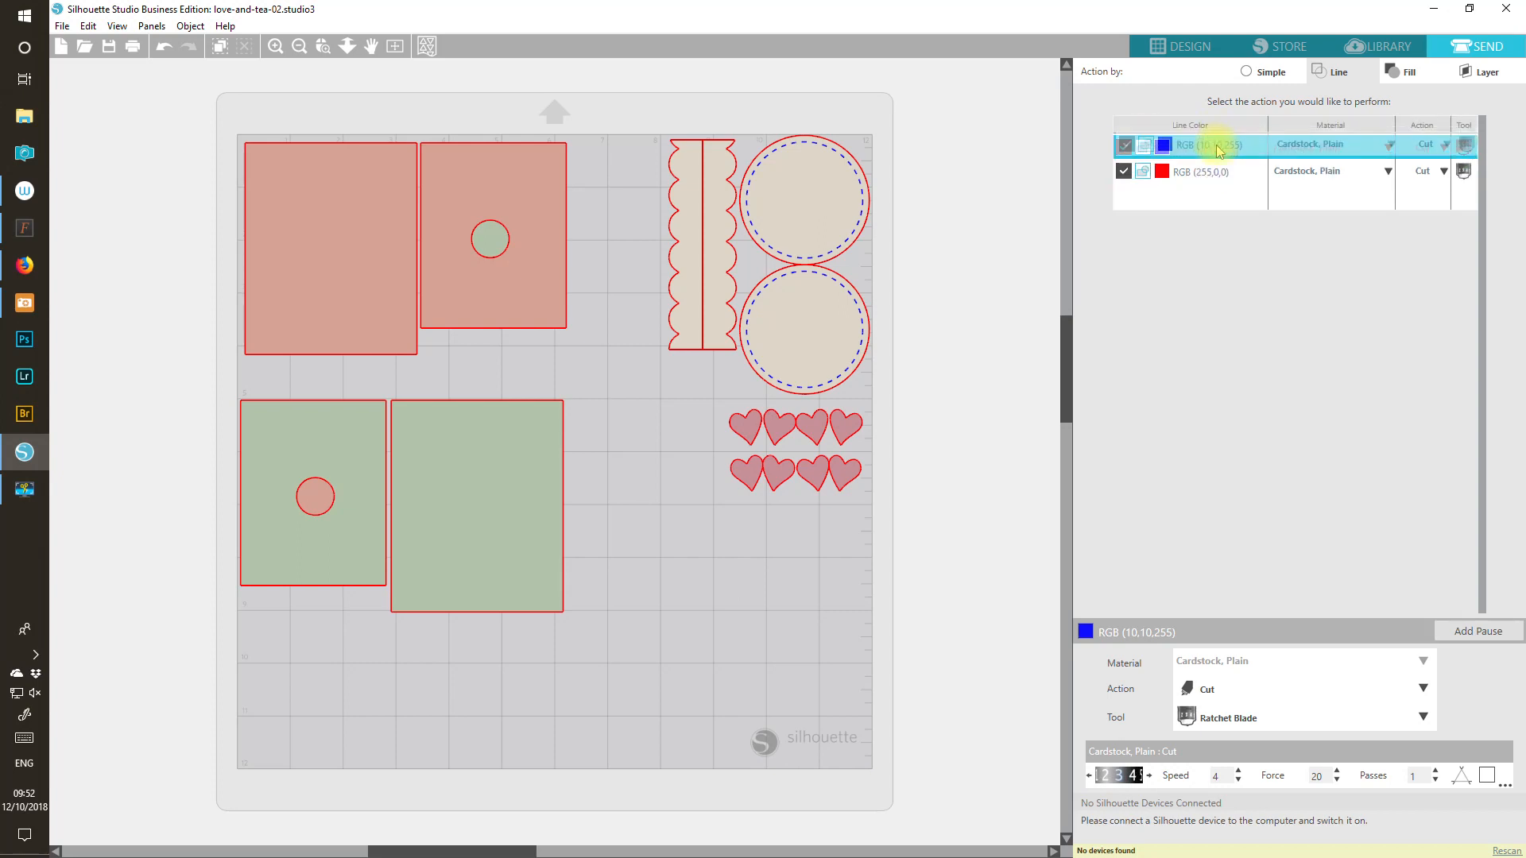
pyautogui.click(1444, 151)
pyautogui.click(1428, 171)
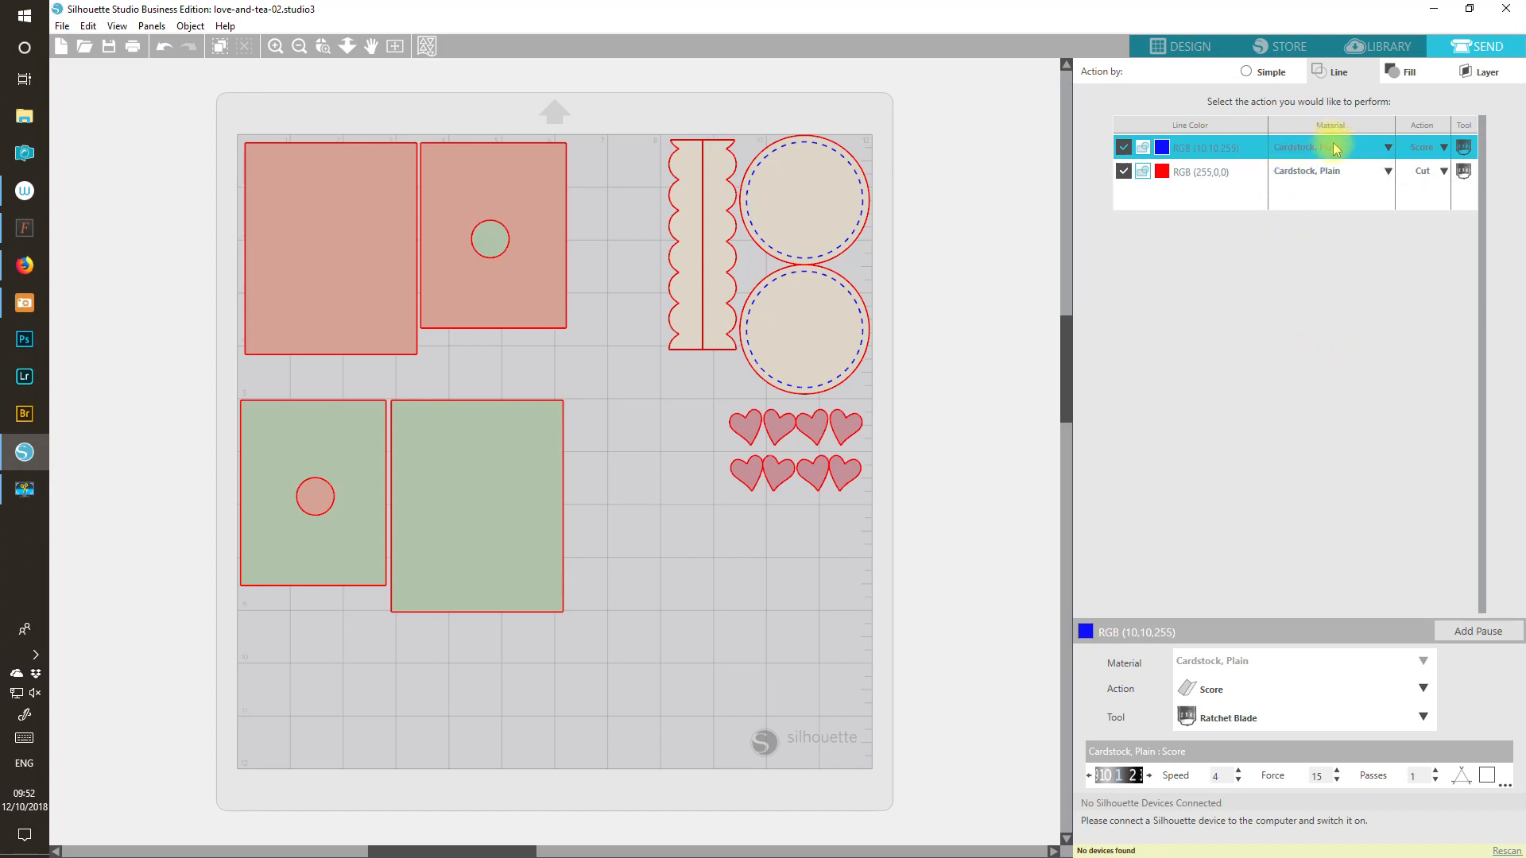
# Step: Switch to the Untitled-1 document and show its Send settings with actions assigned by line colour
pyautogui.click(1180, 46)
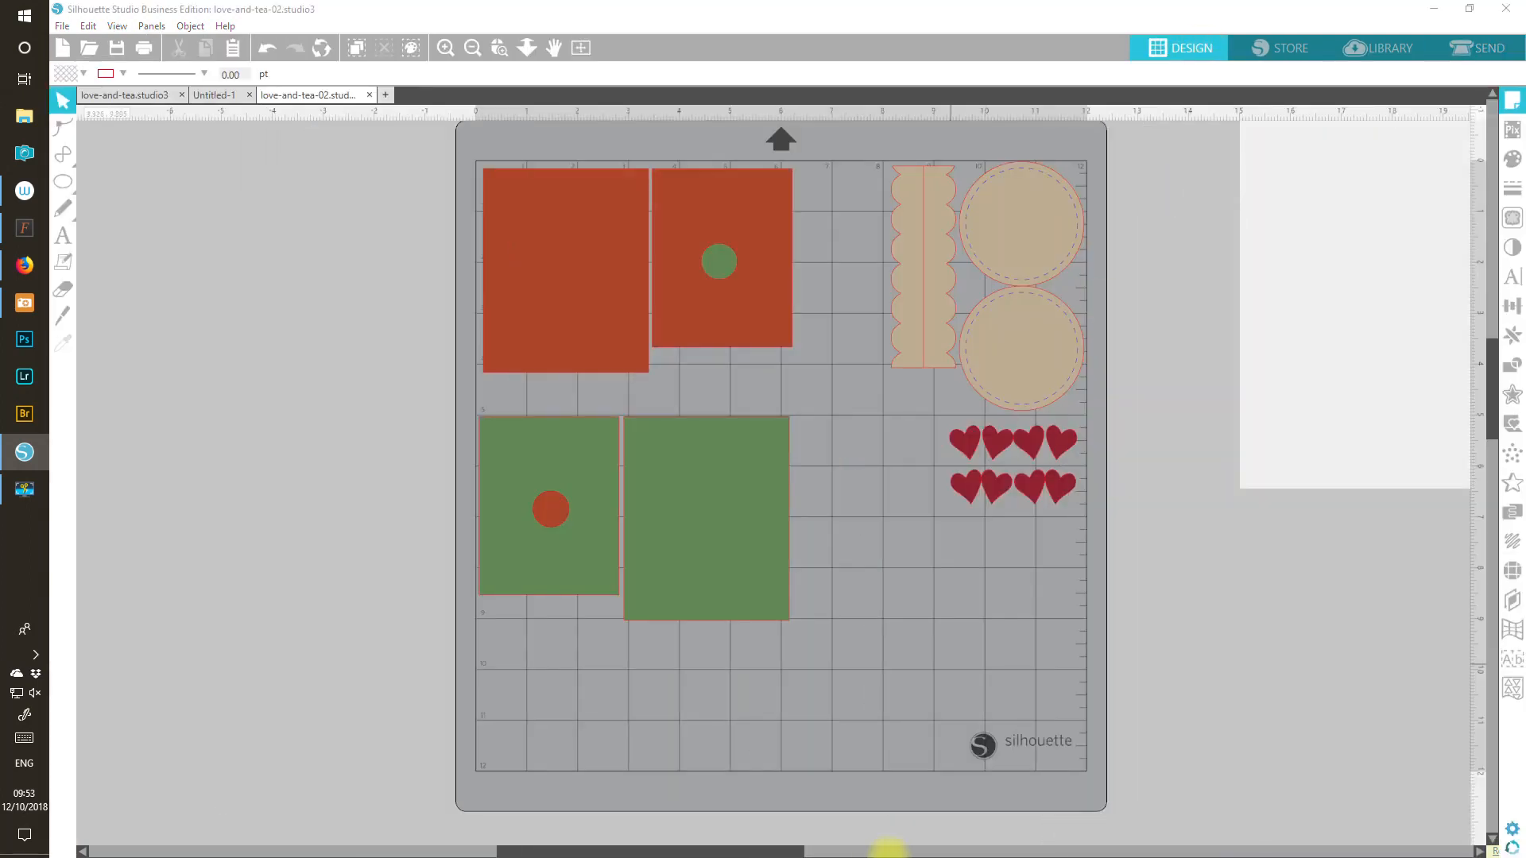
pyautogui.click(227, 97)
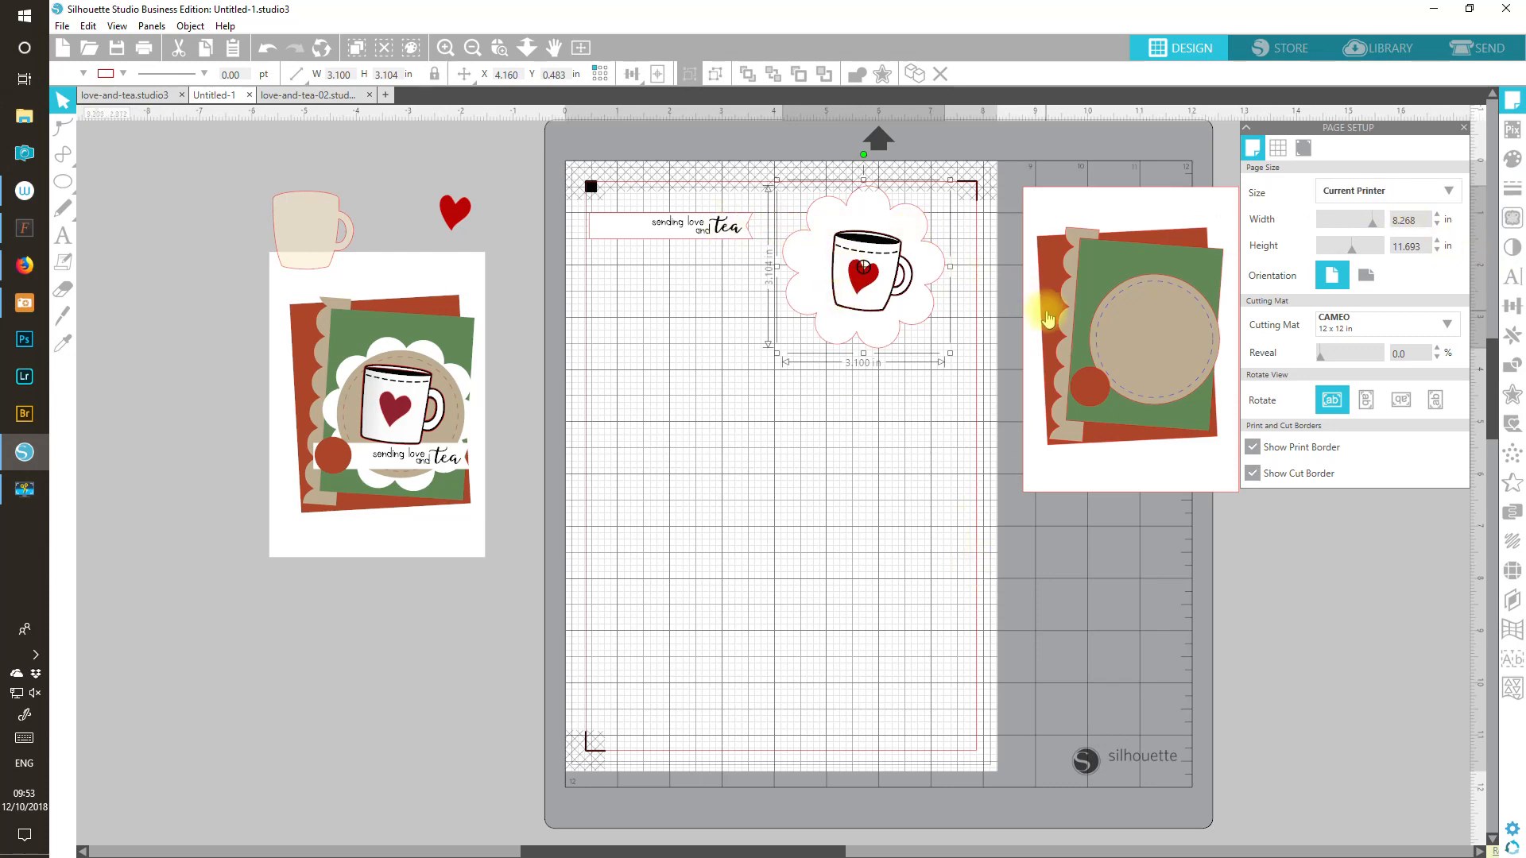
pyautogui.click(1499, 50)
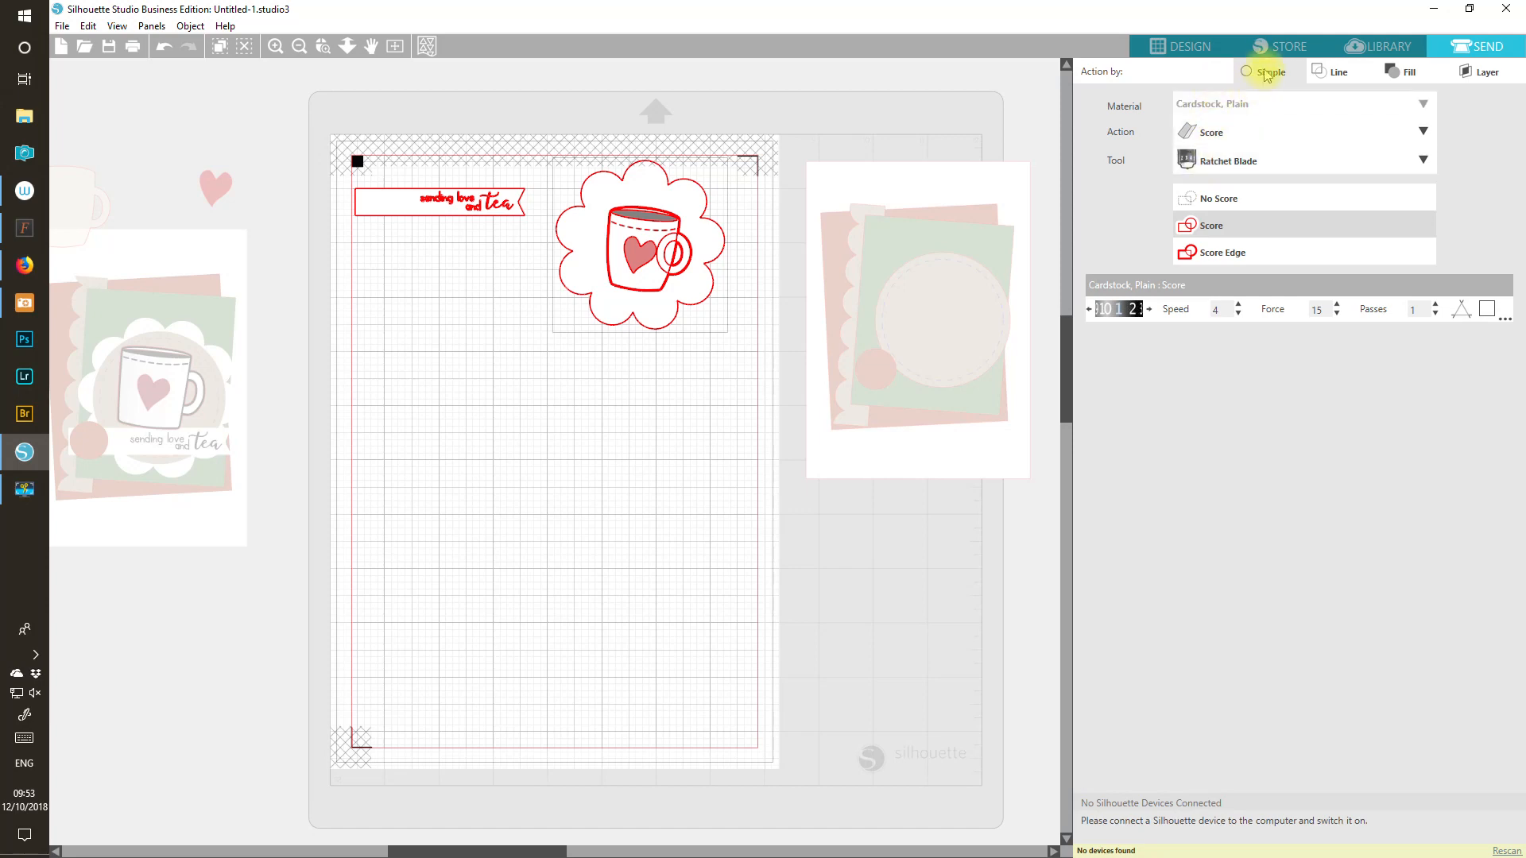
pyautogui.click(1336, 74)
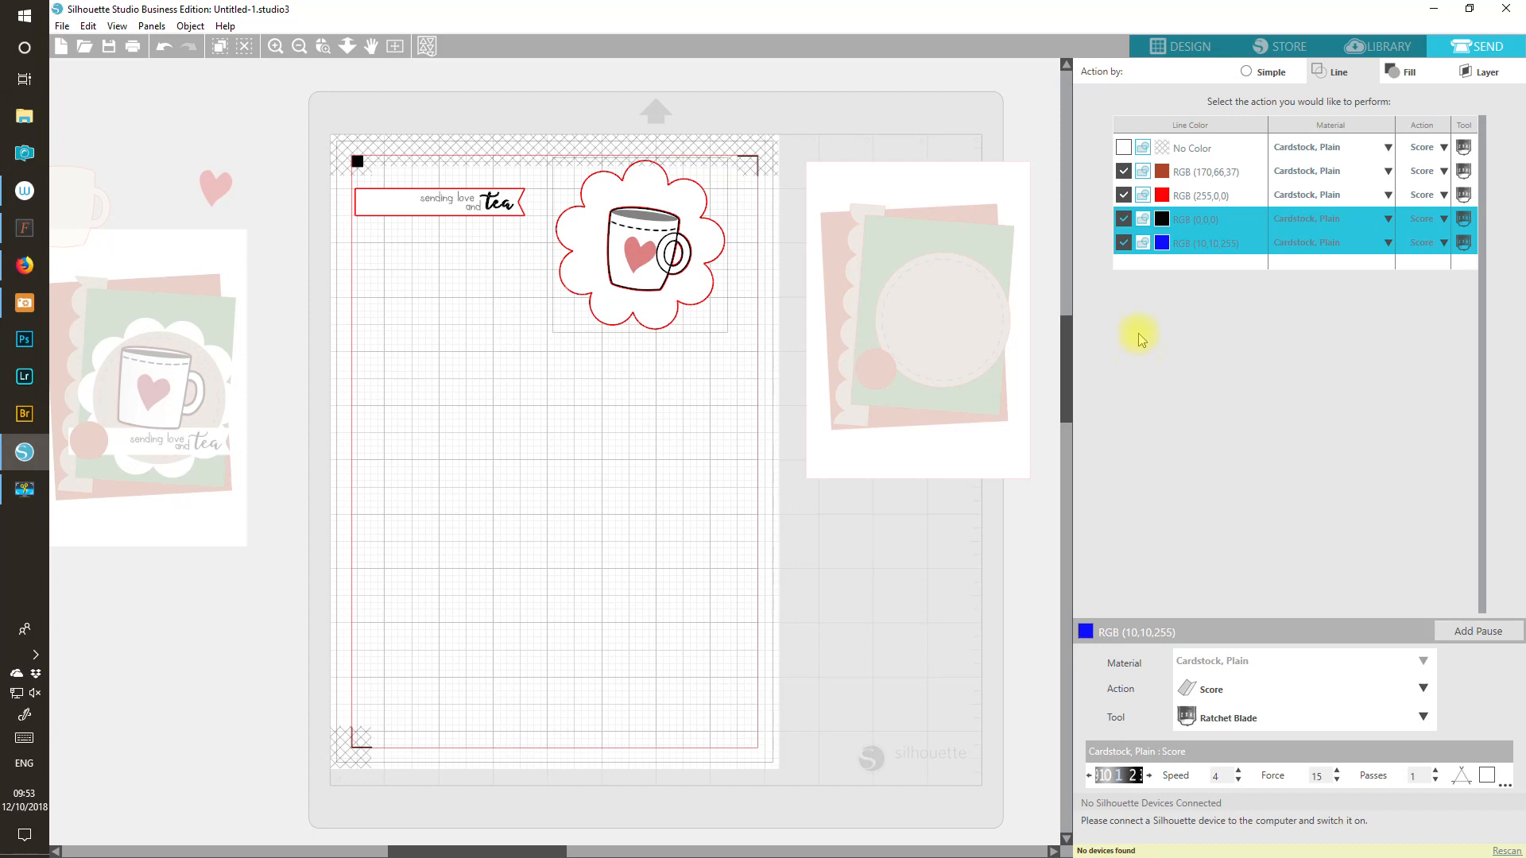
# Step: Move the red RGB (255,0,0) line colour to first place and disable the RGB (170,66,37), black and blue line colours
pyautogui.click(1124, 172)
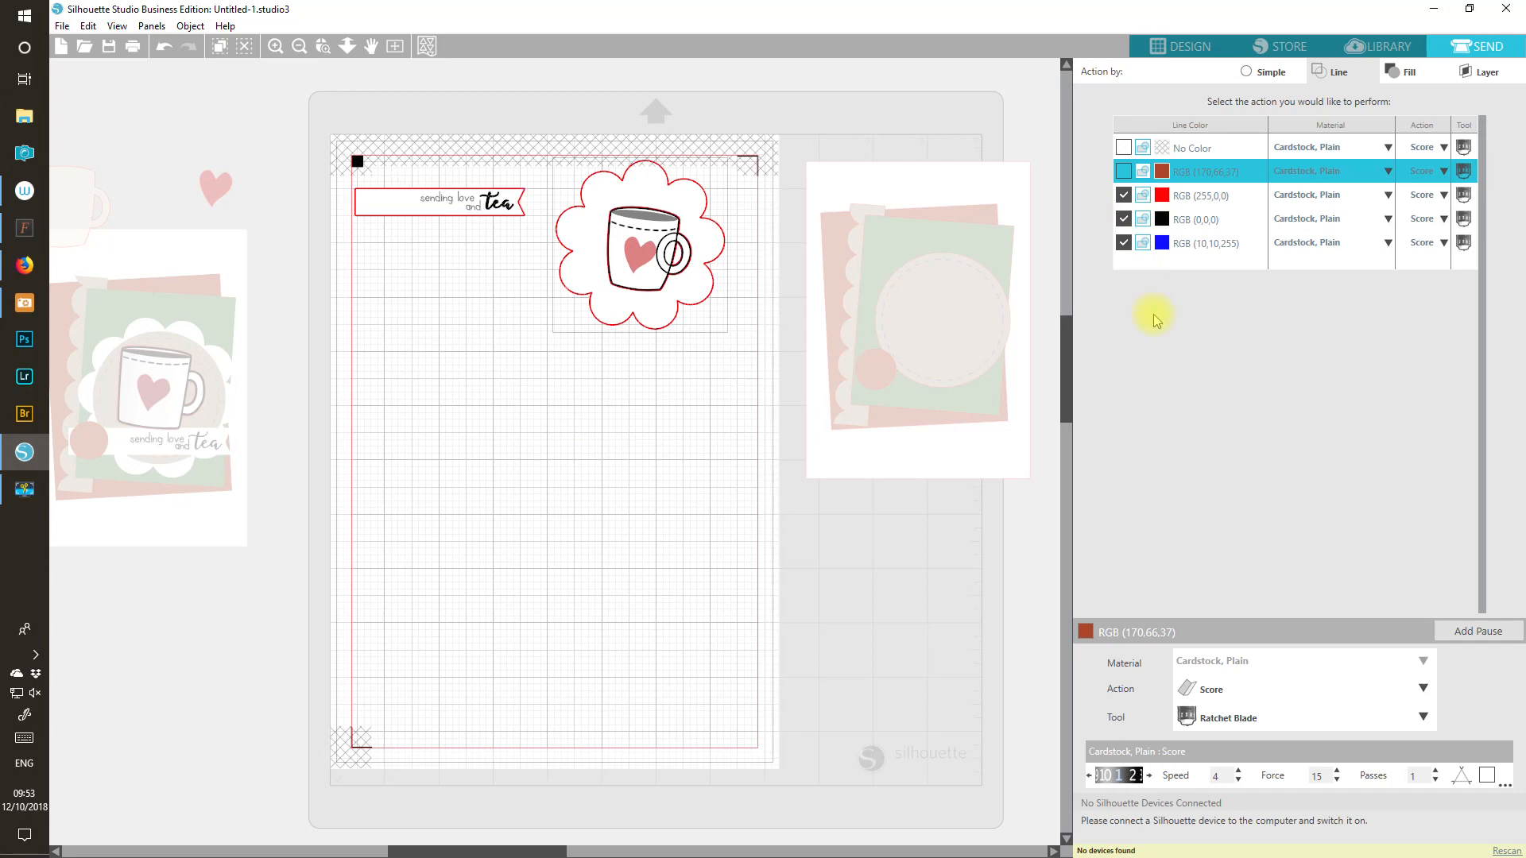
pyautogui.click(1221, 199)
pyautogui.moveTo(1219, 196); pyautogui.dragTo(1214, 155)
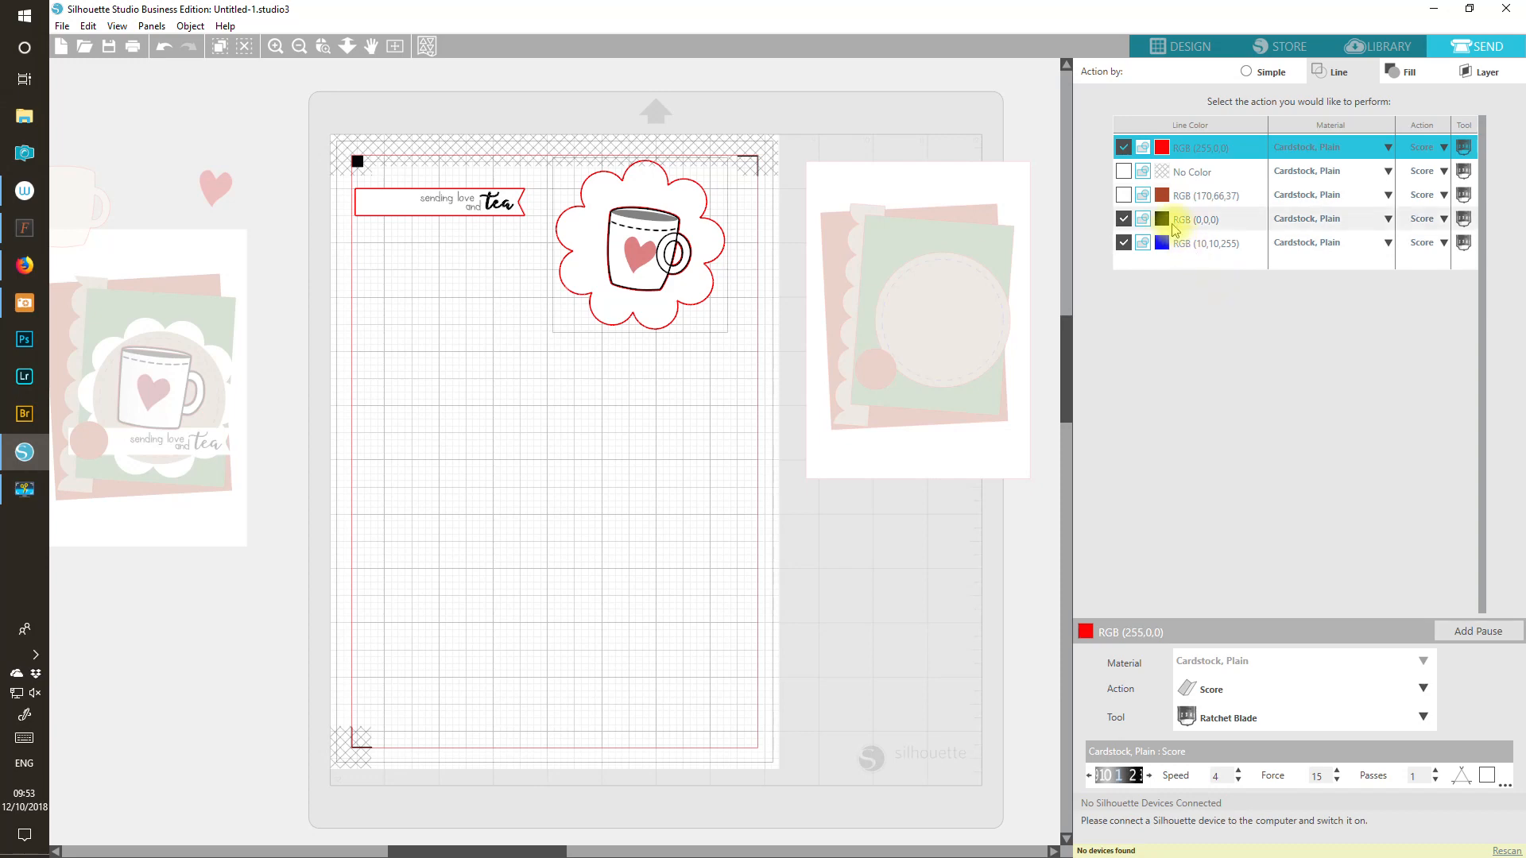
pyautogui.click(1122, 220)
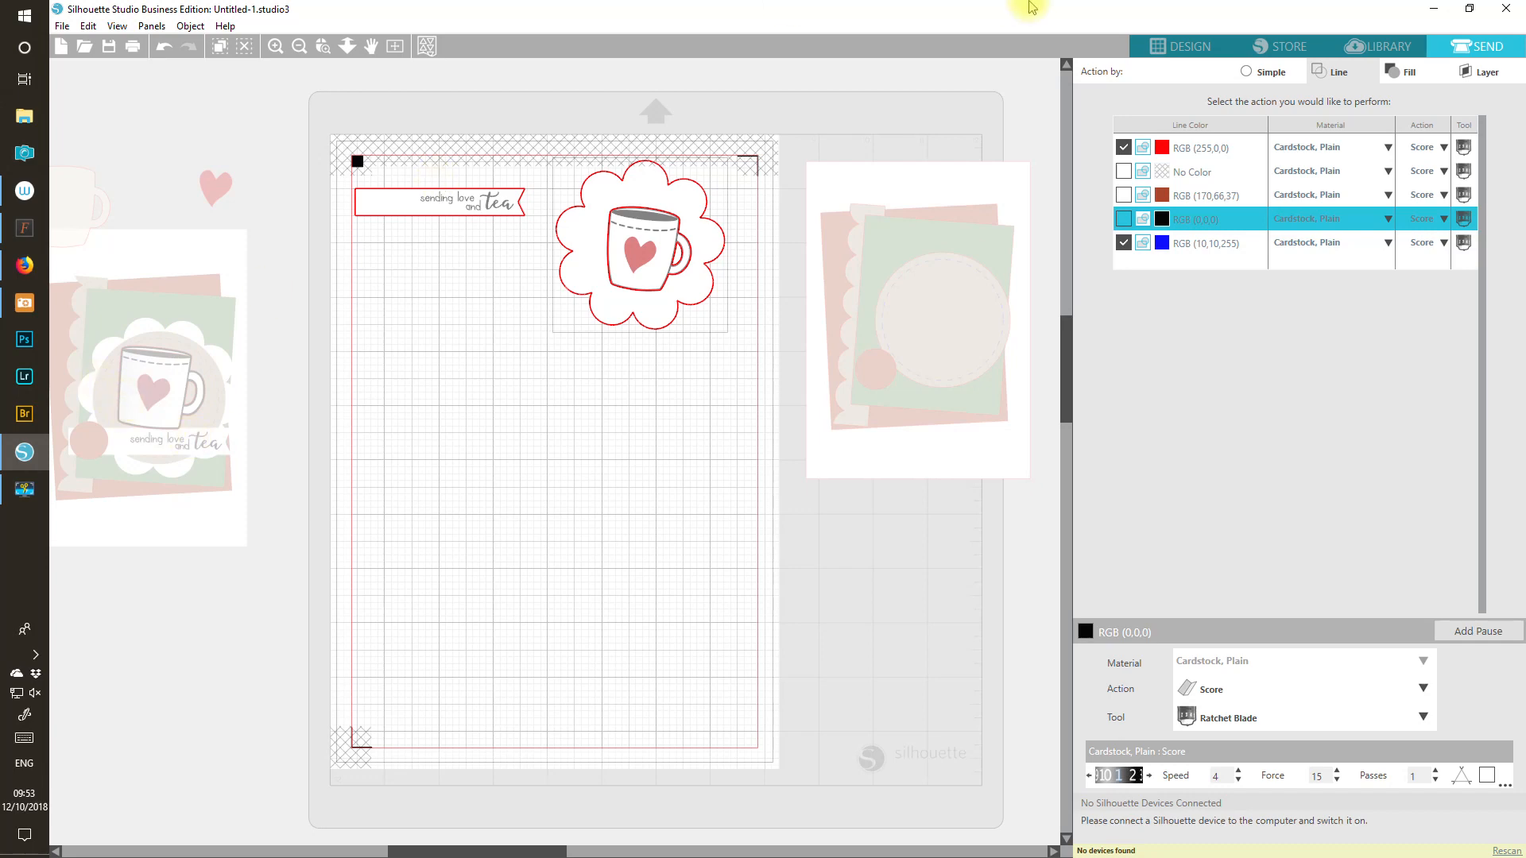
pyautogui.click(1123, 244)
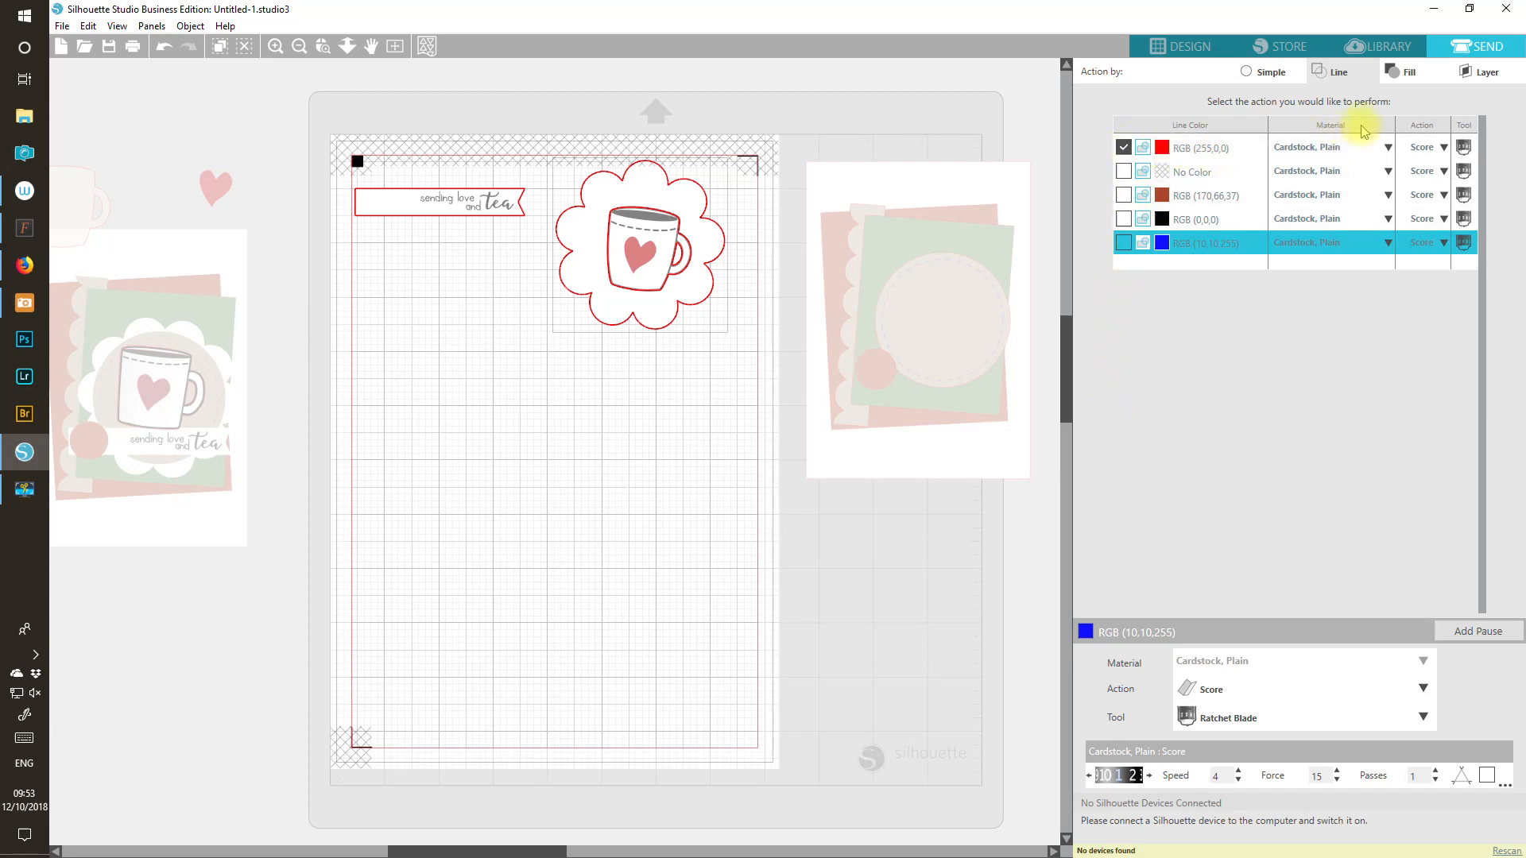
# Step: Set the action for the red RGB (255,0,0) line colour to Cut and return to the design workspace
pyautogui.click(1443, 149)
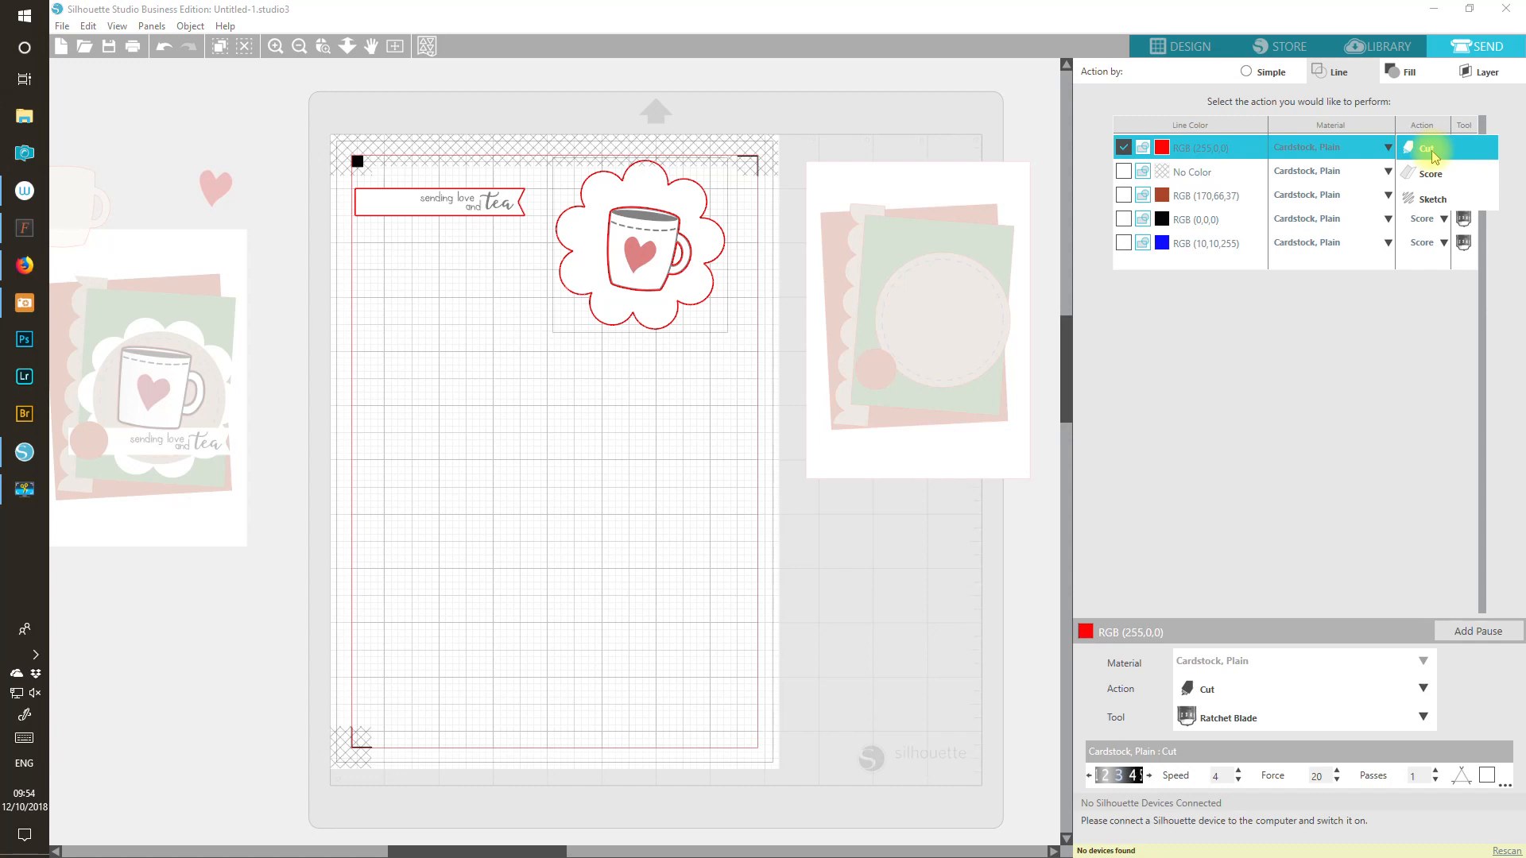
pyautogui.click(1430, 149)
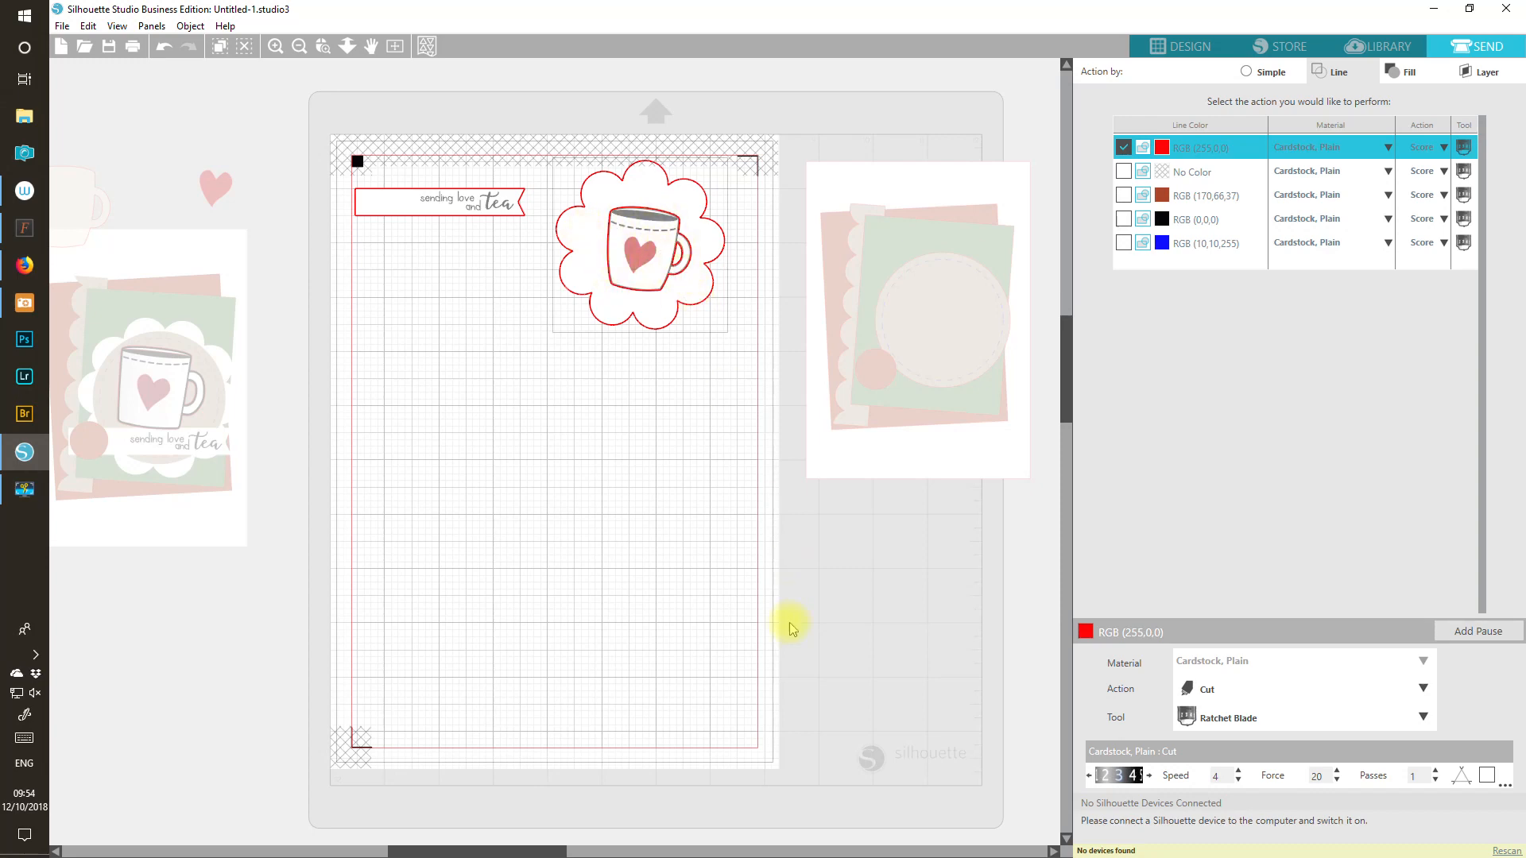
pyautogui.click(1157, 50)
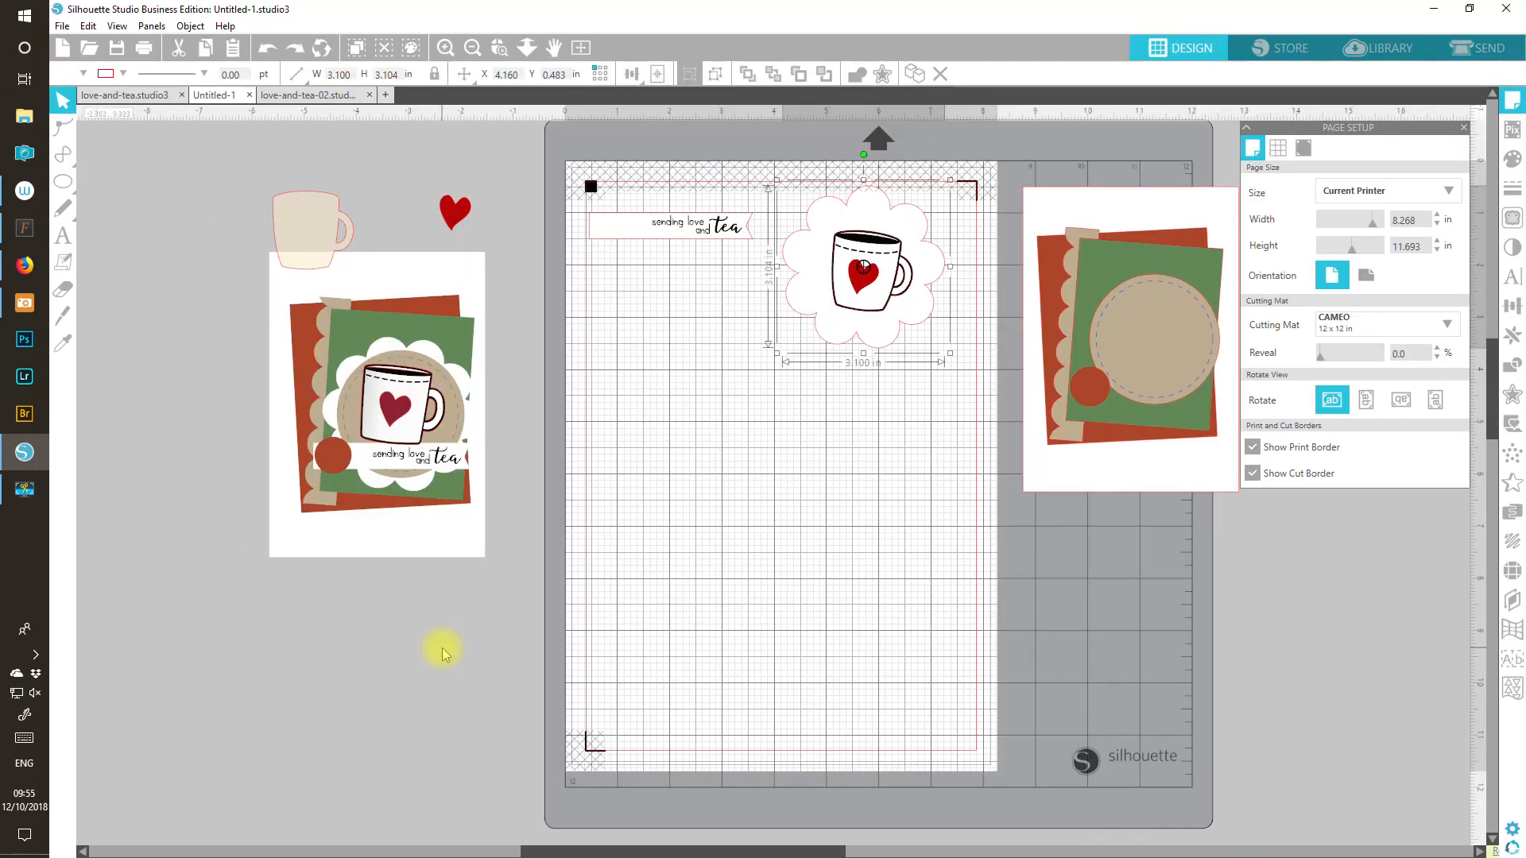